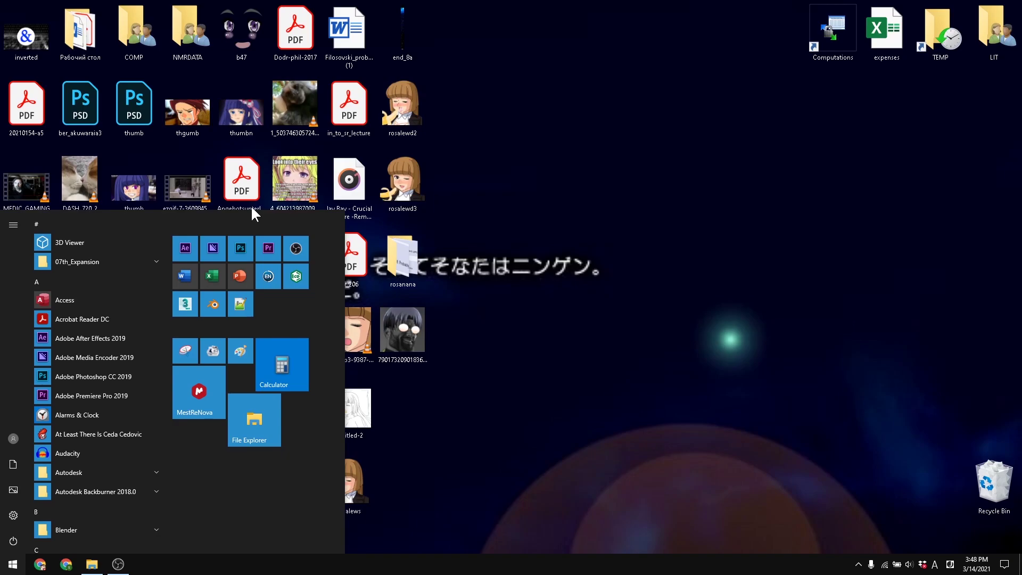
Launch Premiere Pro and create a new project named fgjyfjyf with the default settings
double_click(250, 207)
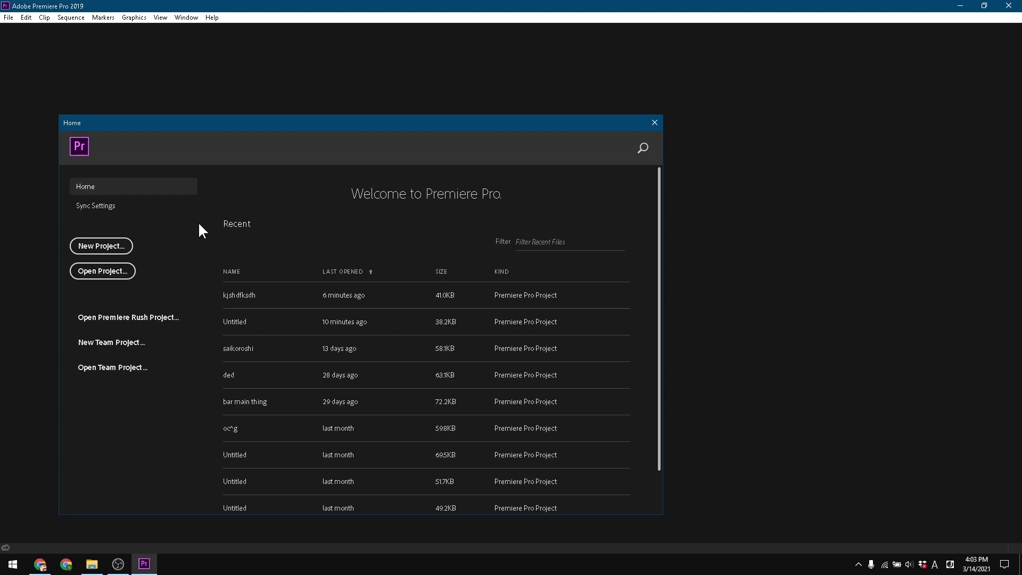
click(124, 246)
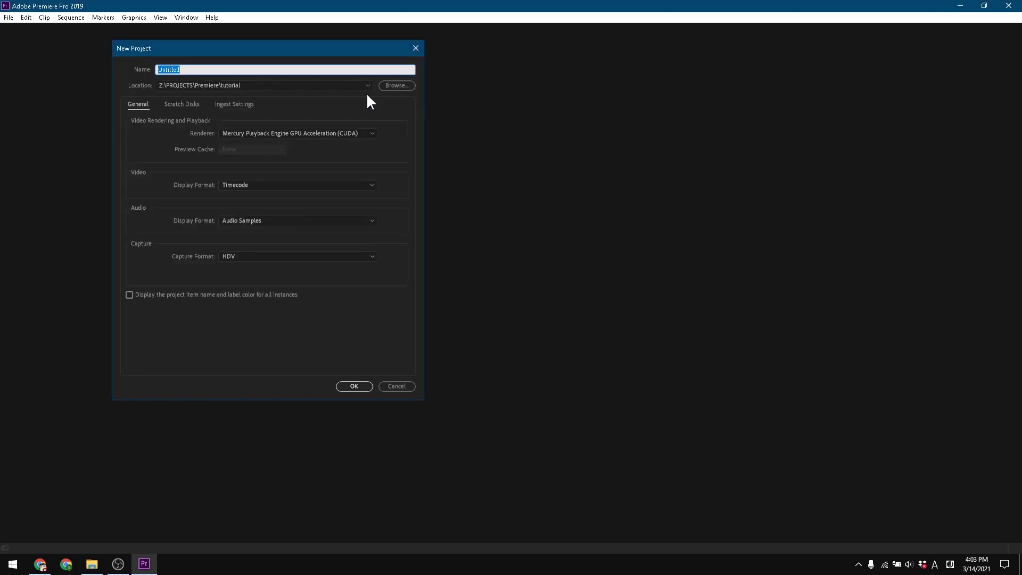
text(fgjyfjyf)
key(Return)
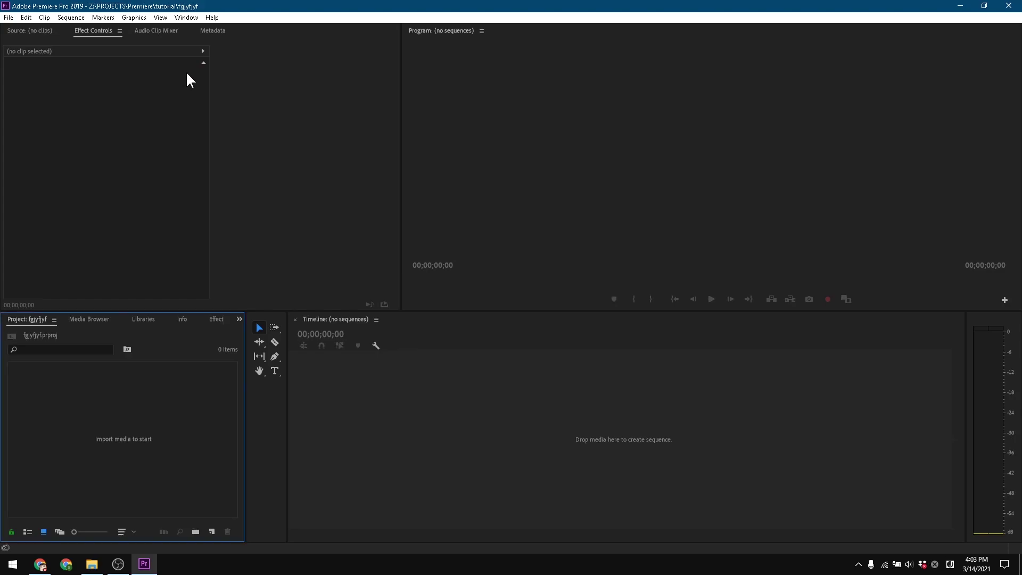
click(124, 18)
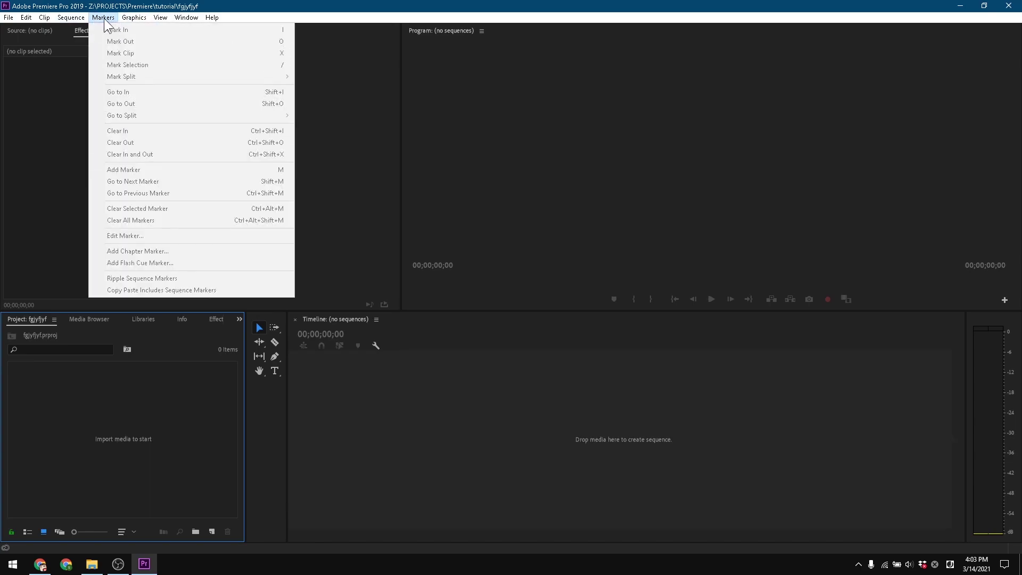
mouse_move(28, 19)
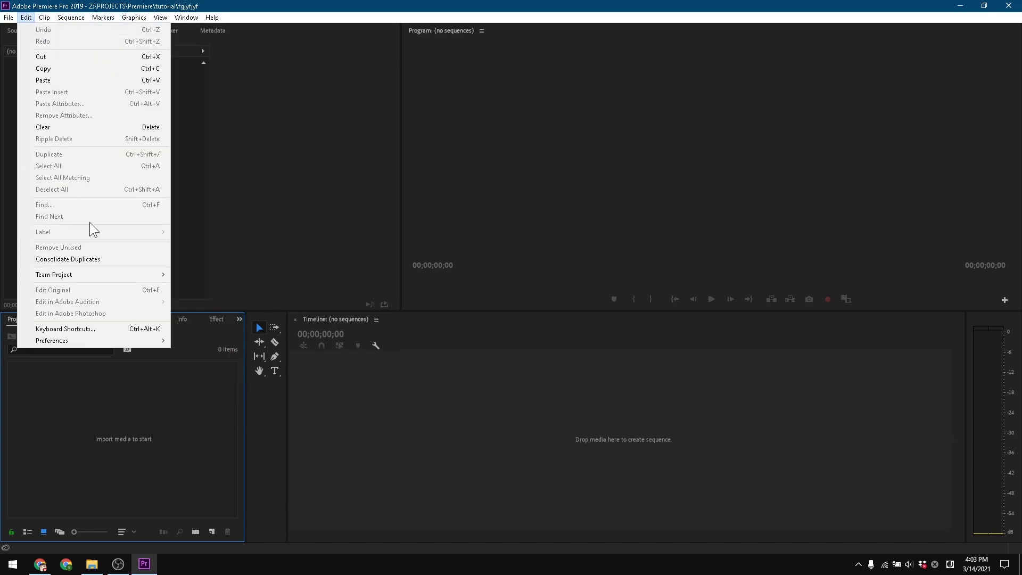
mouse_move(101, 348)
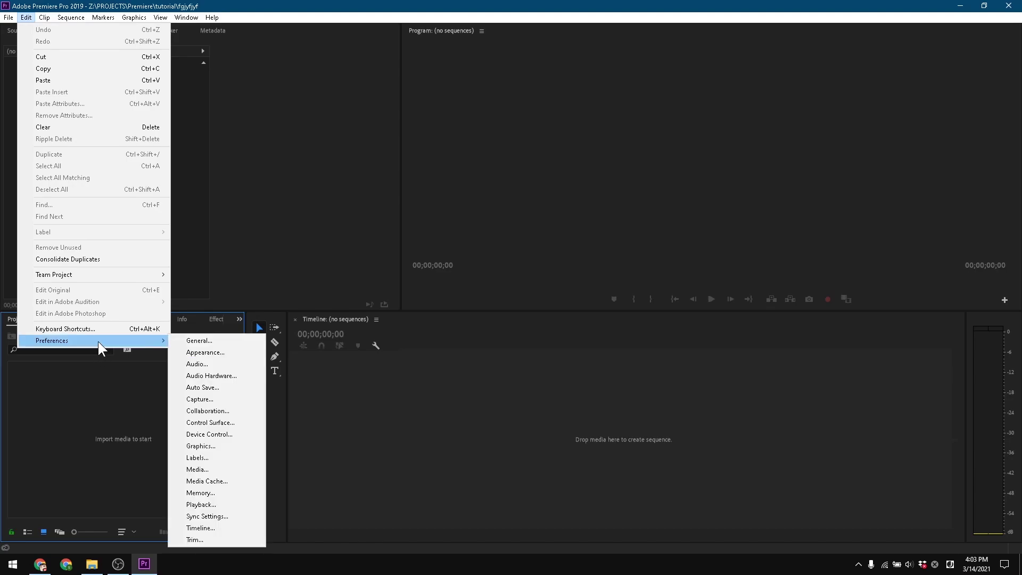
click(535, 187)
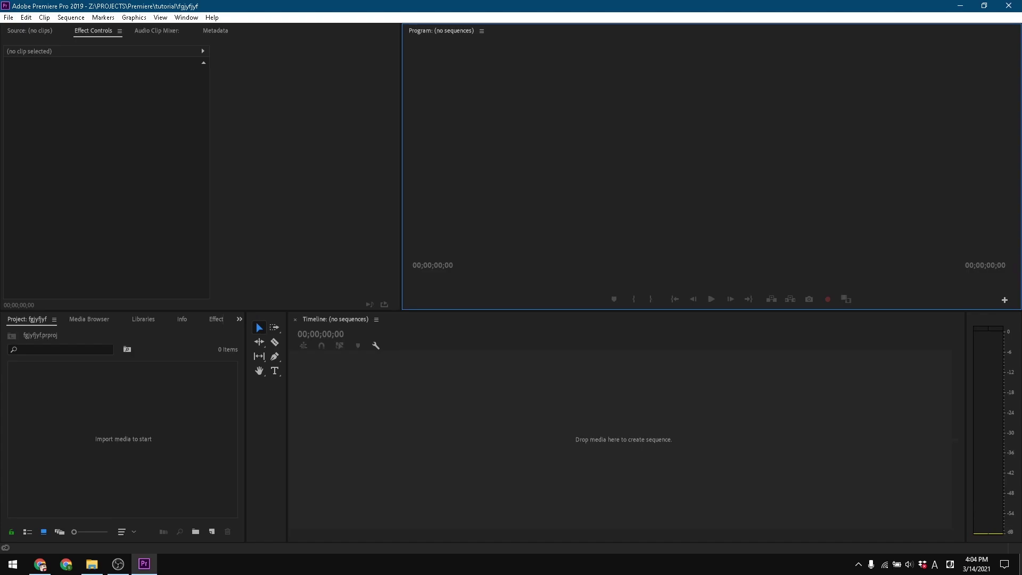
Create a sequence from the file image in the source\CG folder by placing it on the empty timeline
click(92, 565)
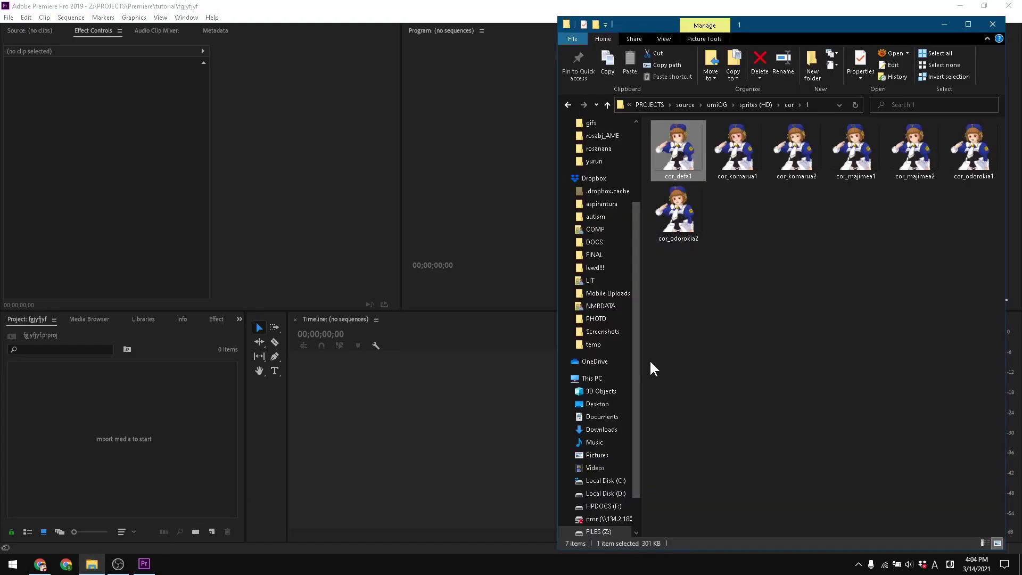
click(752, 104)
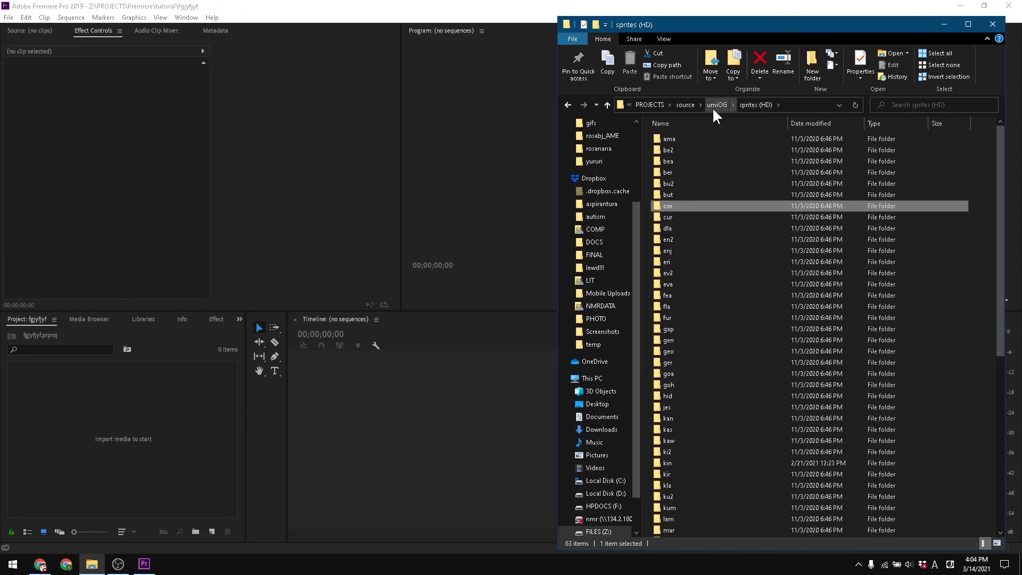
click(687, 105)
double_click(685, 148)
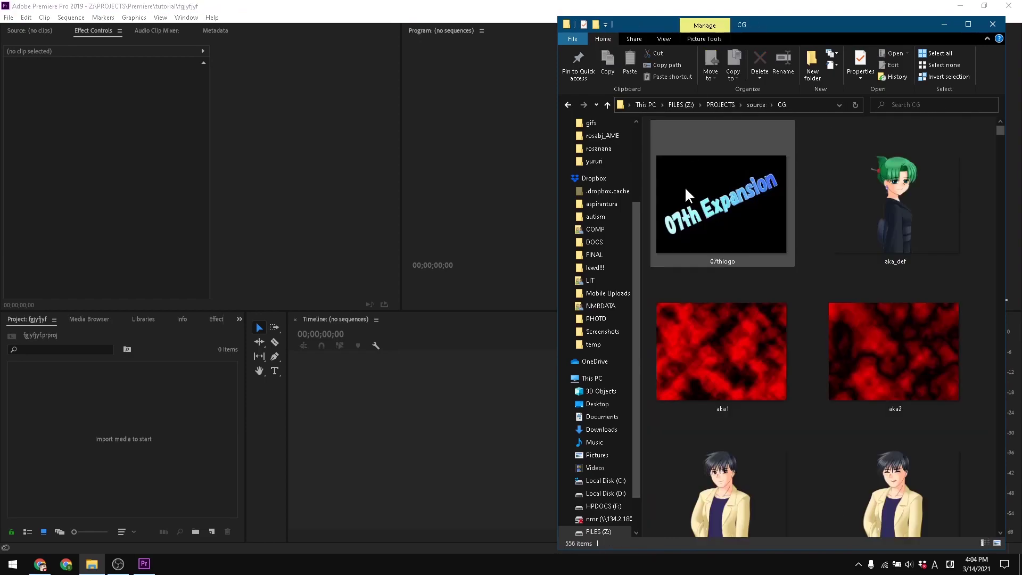
scroll(596, 309, down, 1)
scroll(746, 347, down, 8)
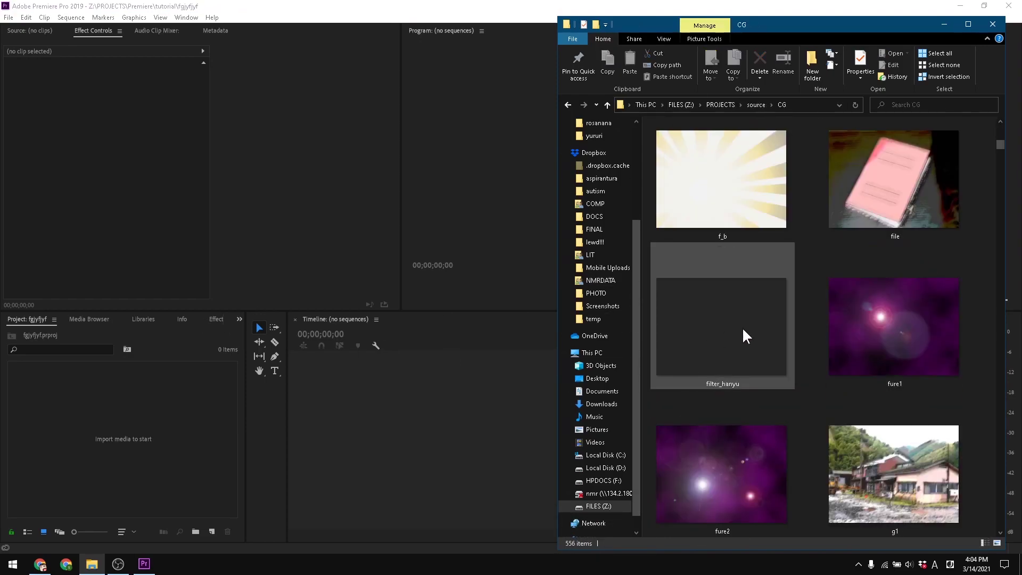
drag(917, 180, 440, 482)
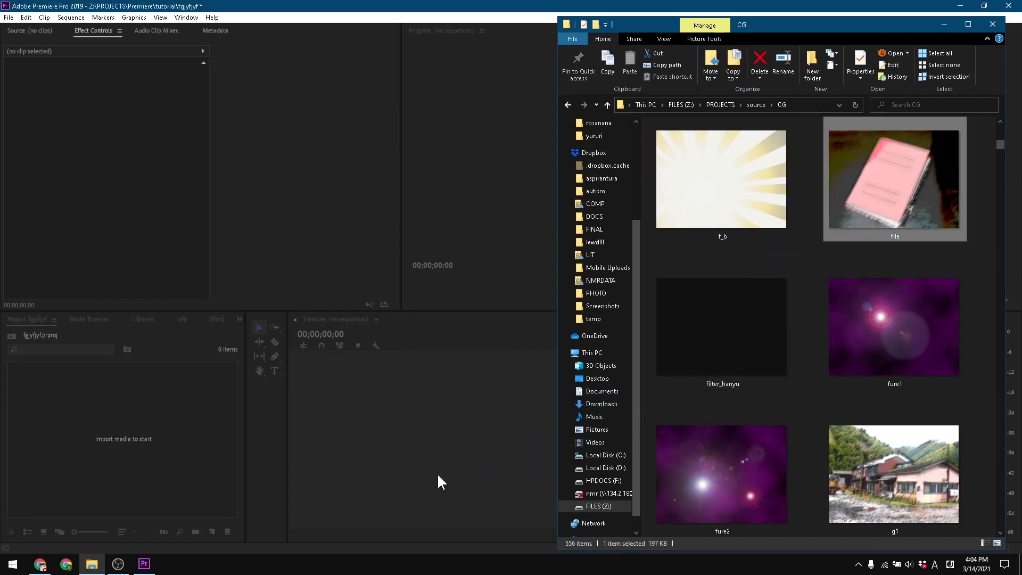
click(427, 4)
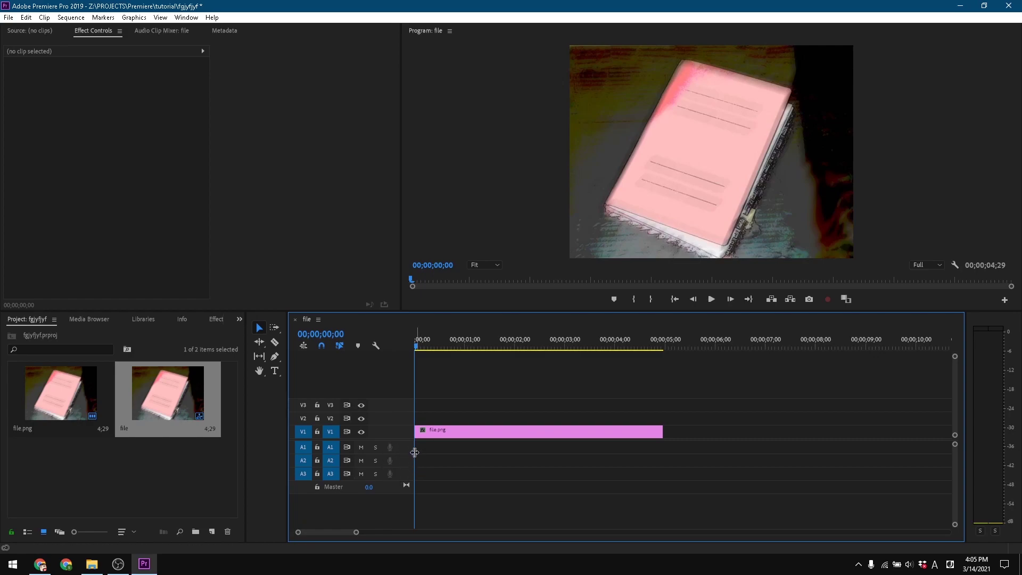
Examine the file.png clip on the timeline at different time scales and check the frame near its end
scroll(485, 435, up, 3)
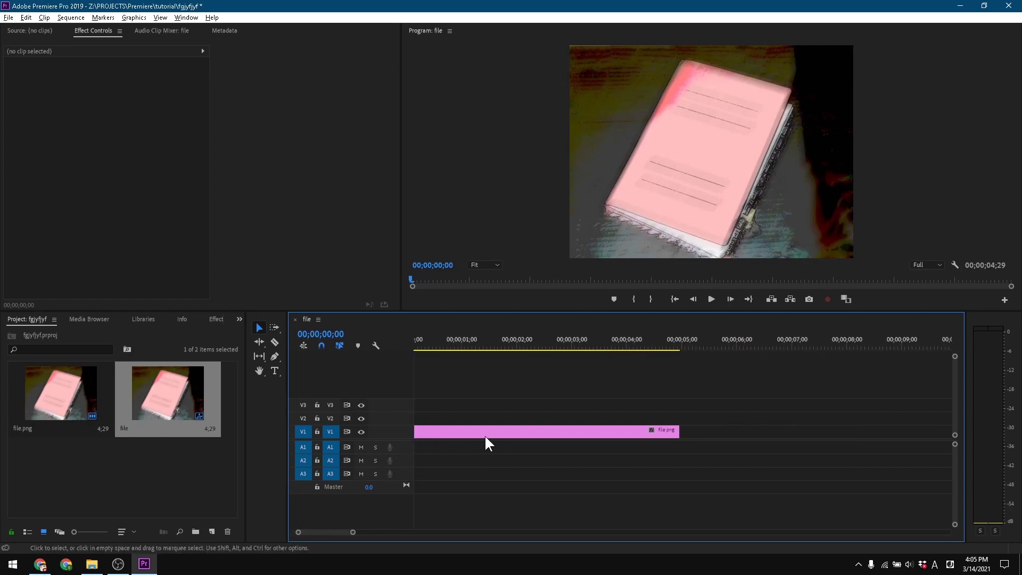
scroll(486, 433, down, 5)
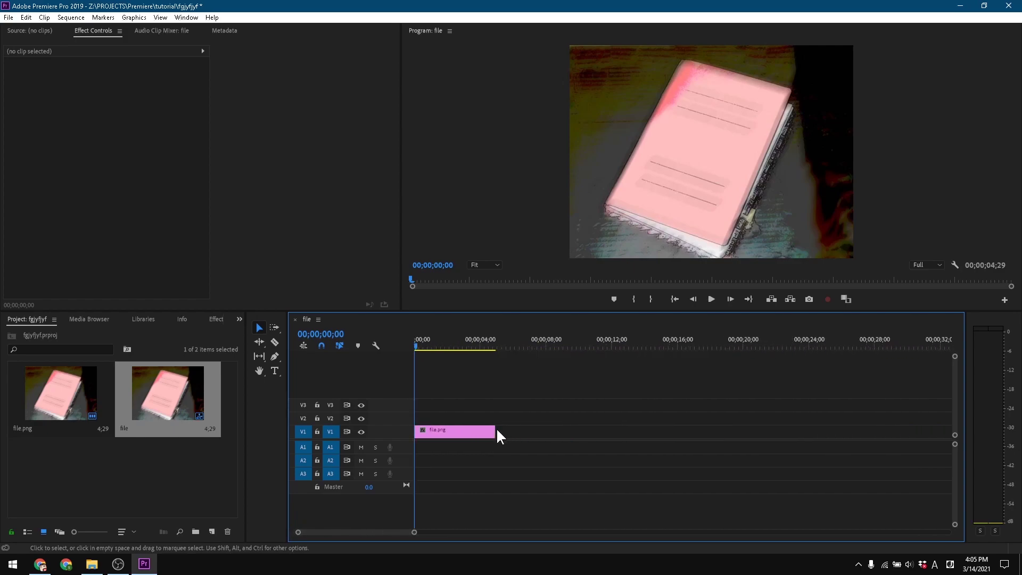
drag(344, 534, 287, 533)
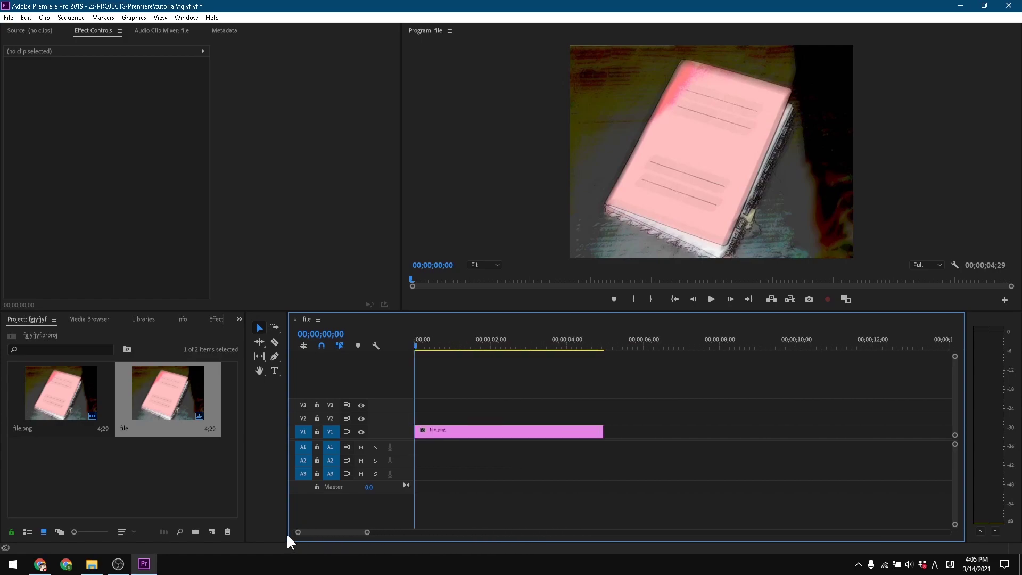
scroll(680, 401, down, 10)
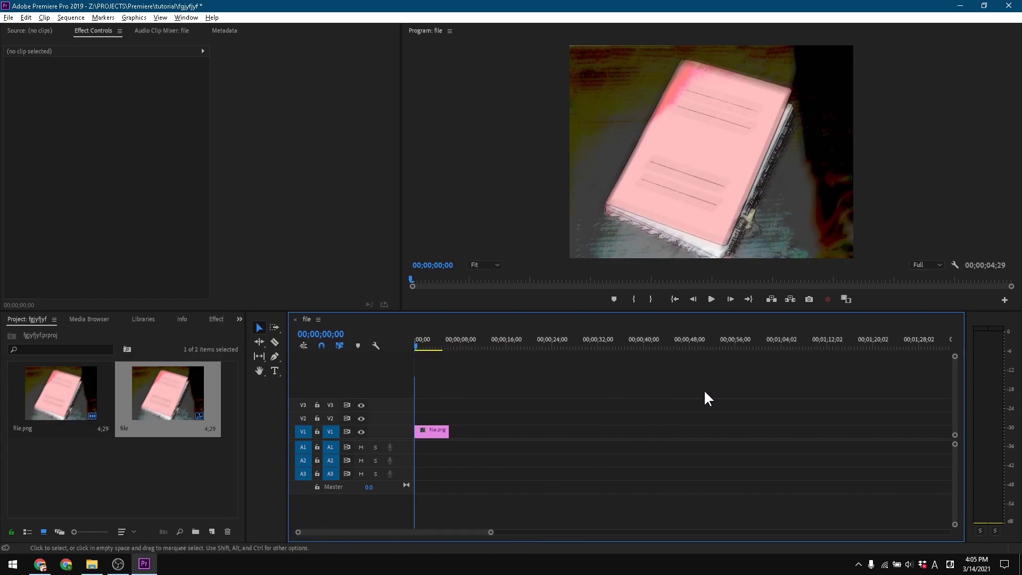
key(alt)
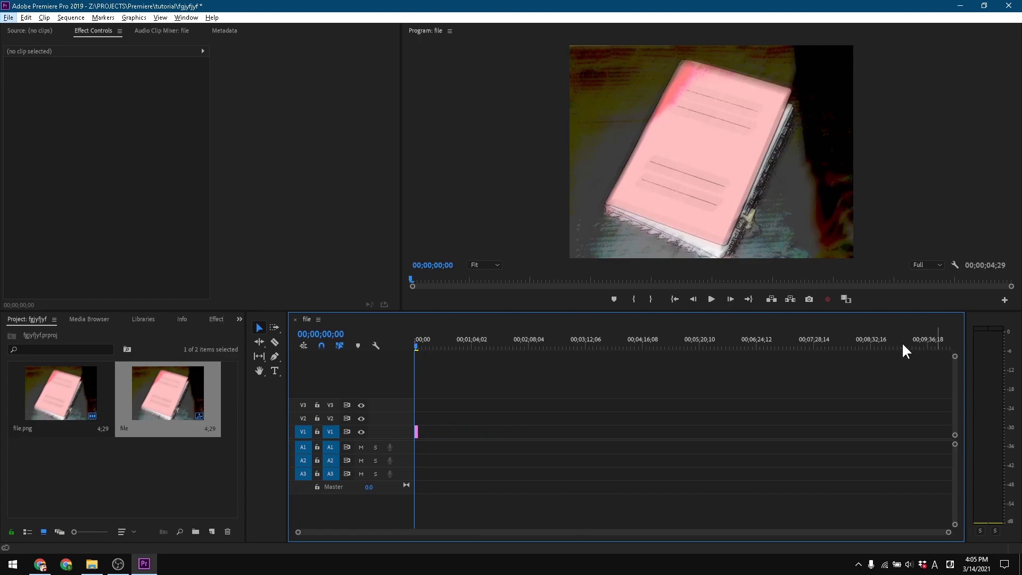
scroll(745, 458, up, 3)
drag(738, 532, 544, 532)
scroll(541, 373, up, 3)
scroll(497, 429, up, 4)
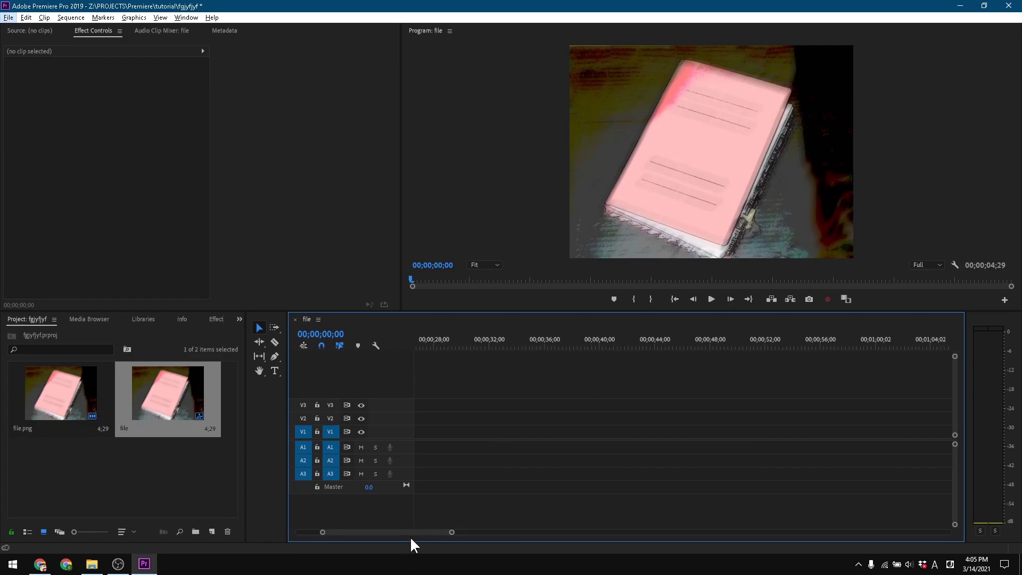
drag(409, 533, 297, 533)
scroll(320, 530, up, 3)
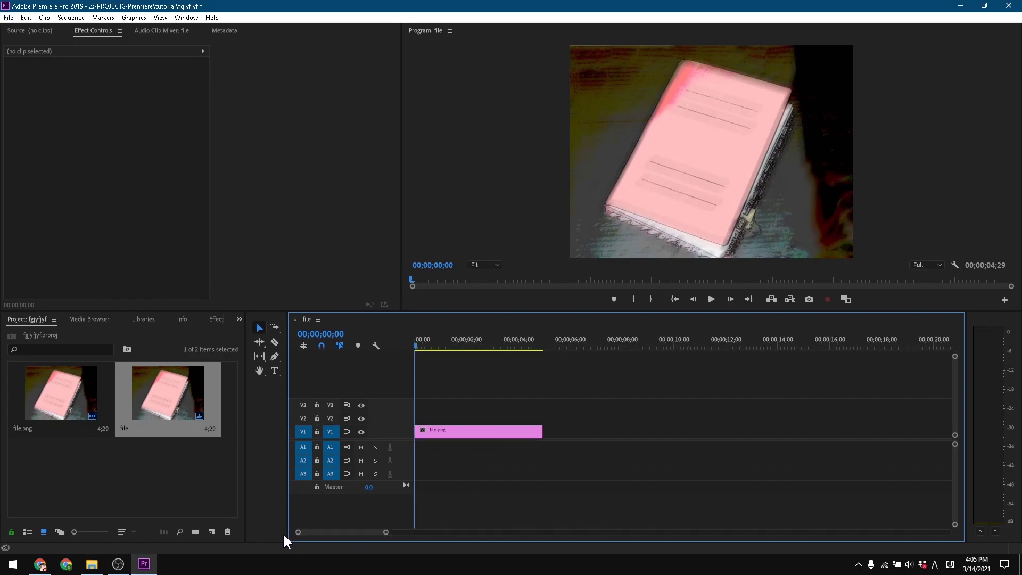
scroll(517, 465, up, 1)
scroll(337, 531, up, 3)
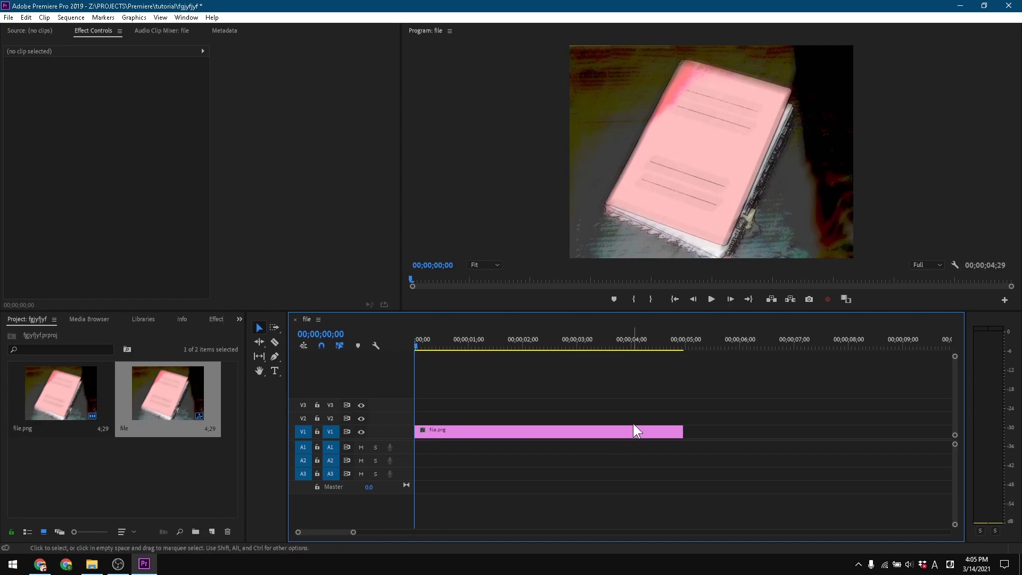
click(684, 346)
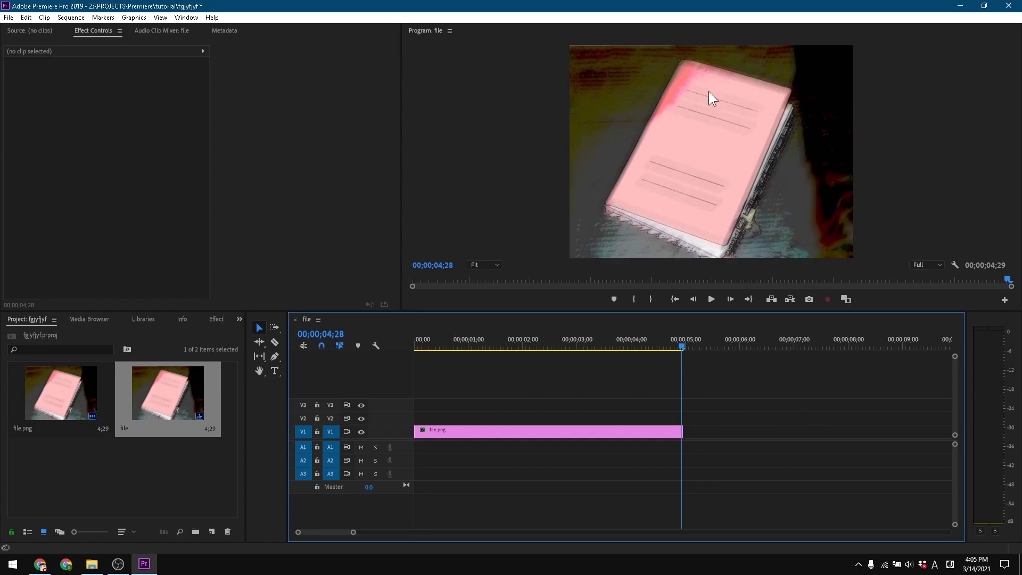
Add the ha_defa1 sprite from the CG folder to track V2 above the file.png clip
click(91, 564)
scroll(825, 351, down, 15)
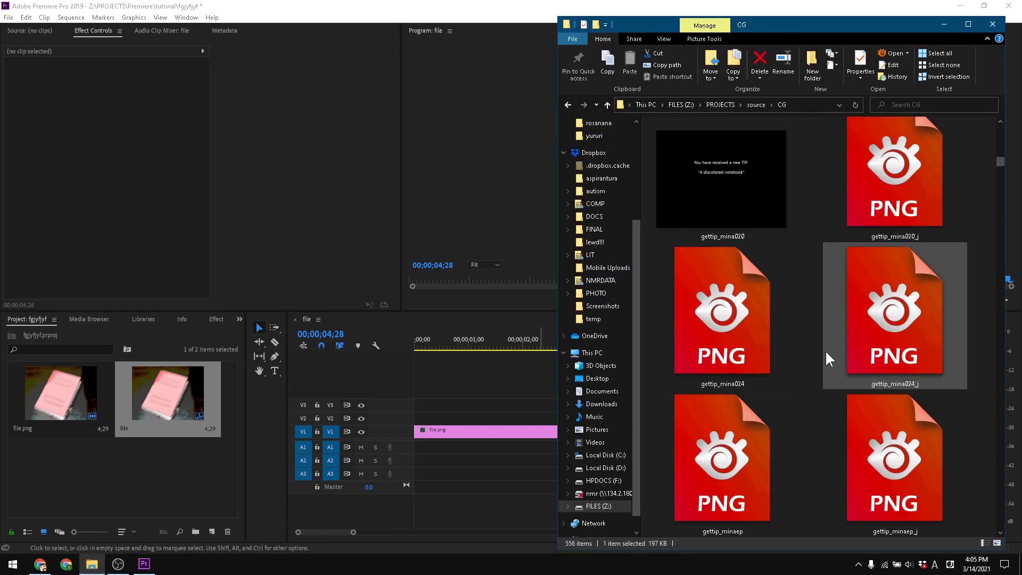
scroll(735, 320, up, 3)
drag(724, 285, 448, 418)
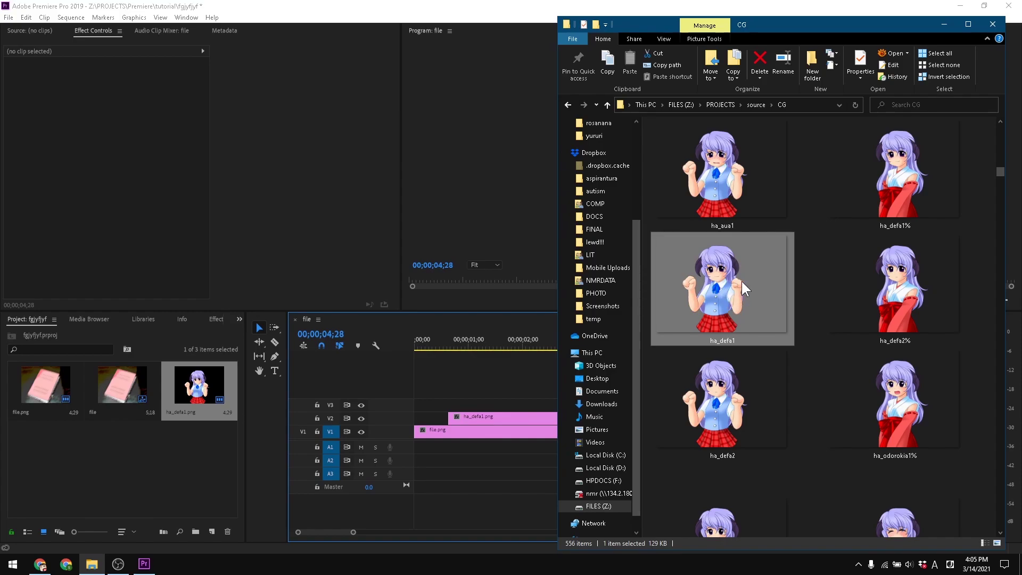
Shorten the ha_defa1.png clip to about 0.8 seconds at the start of the sequence and preview it at 00;00;00;14
click(459, 382)
click(482, 419)
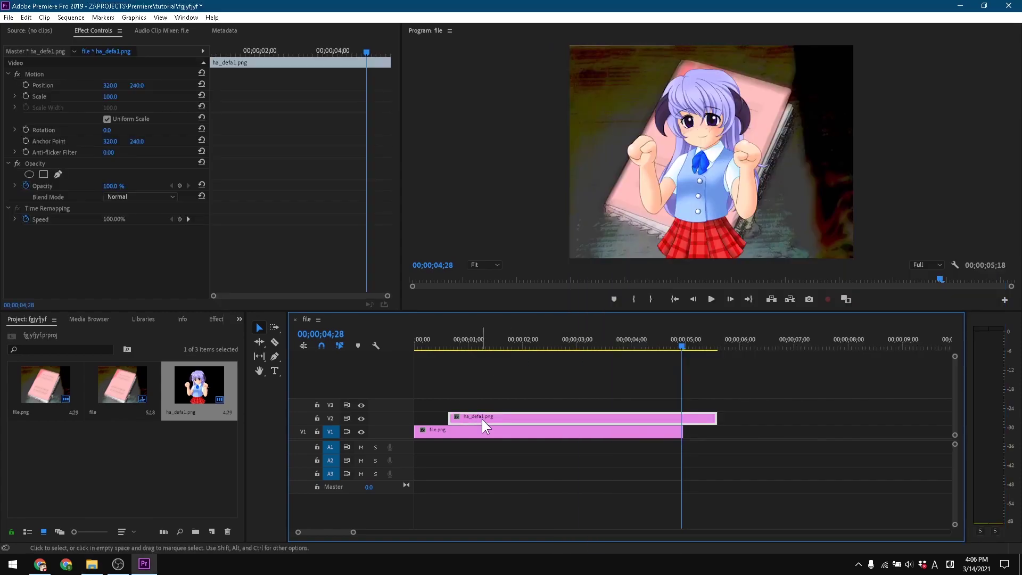
drag(717, 419, 435, 418)
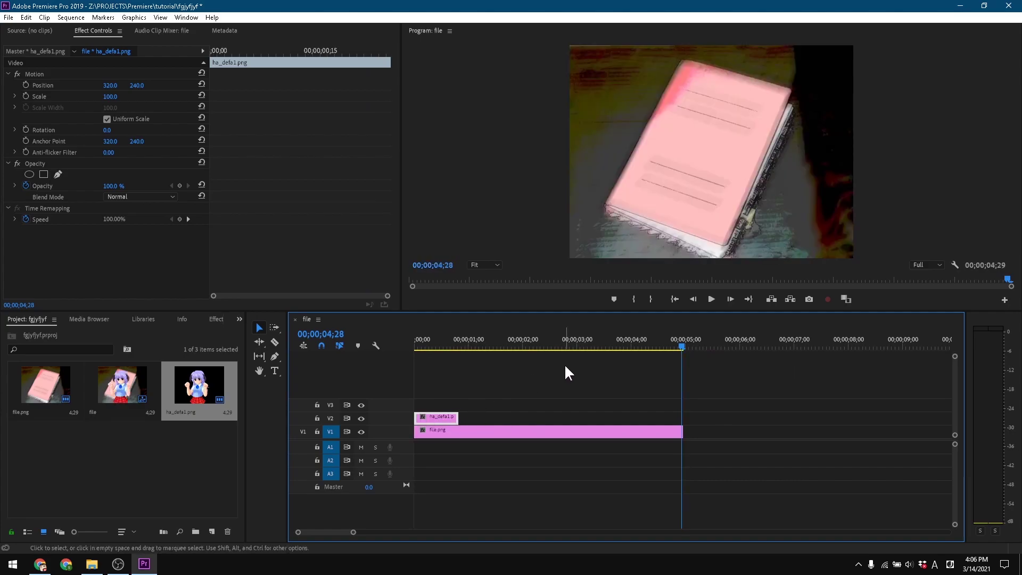
click(427, 336)
mouse_move(426, 341)
mouse_down()
mouse_move(419, 352)
mouse_move(440, 352)
mouse_up()
Place the ha_aua1 sprite on V2 directly after ha_defa1.png and trim it to about 1 second long
click(92, 564)
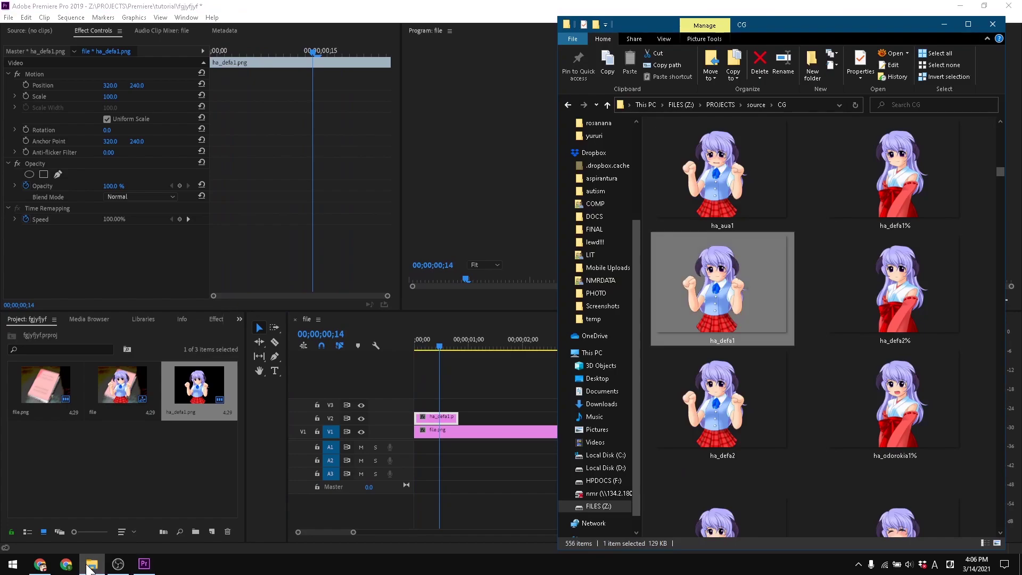
scroll(745, 394, up, 2)
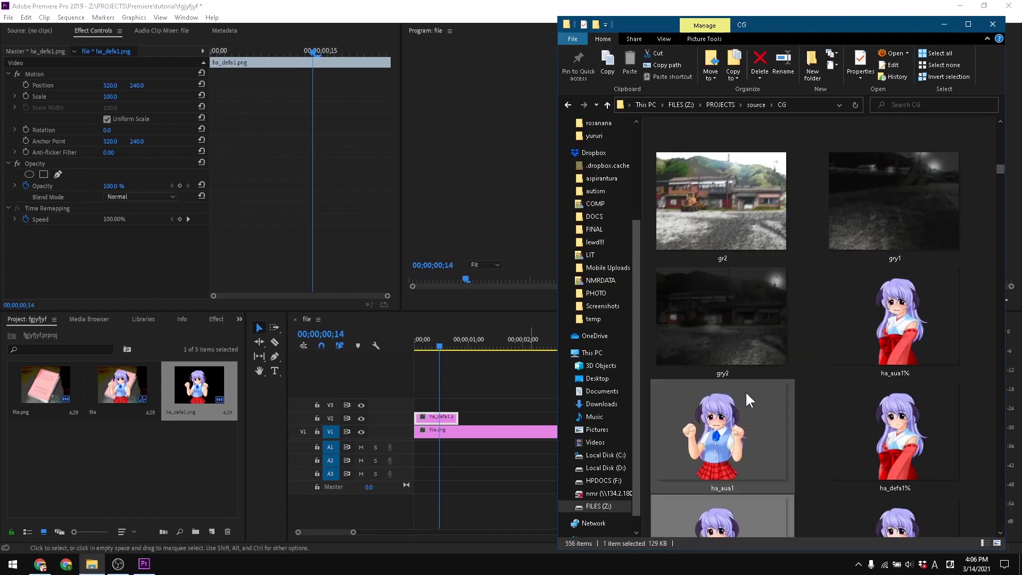
scroll(746, 394, down, 1)
drag(721, 245, 489, 419)
drag(728, 419, 511, 422)
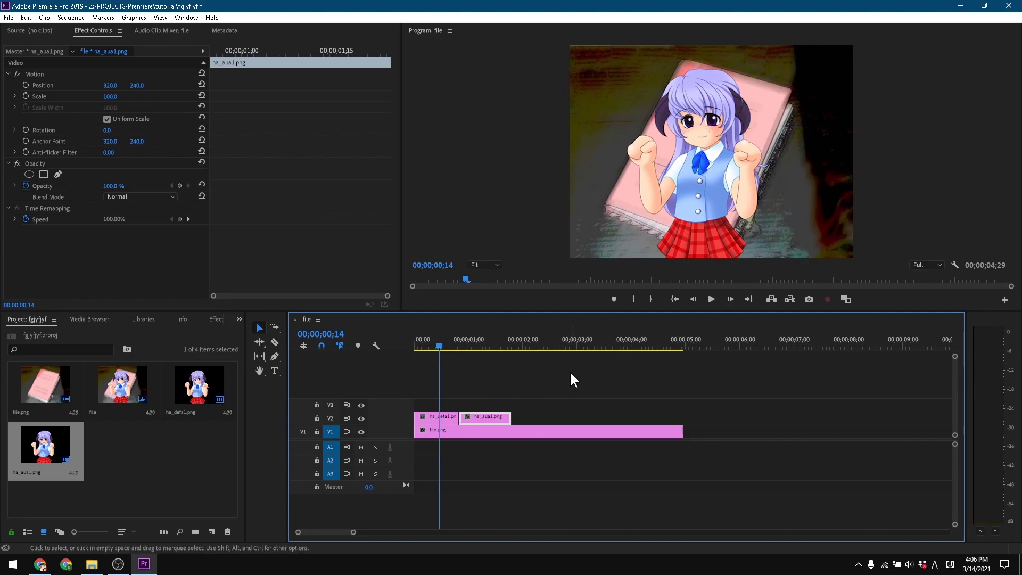
drag(435, 355, 434, 423)
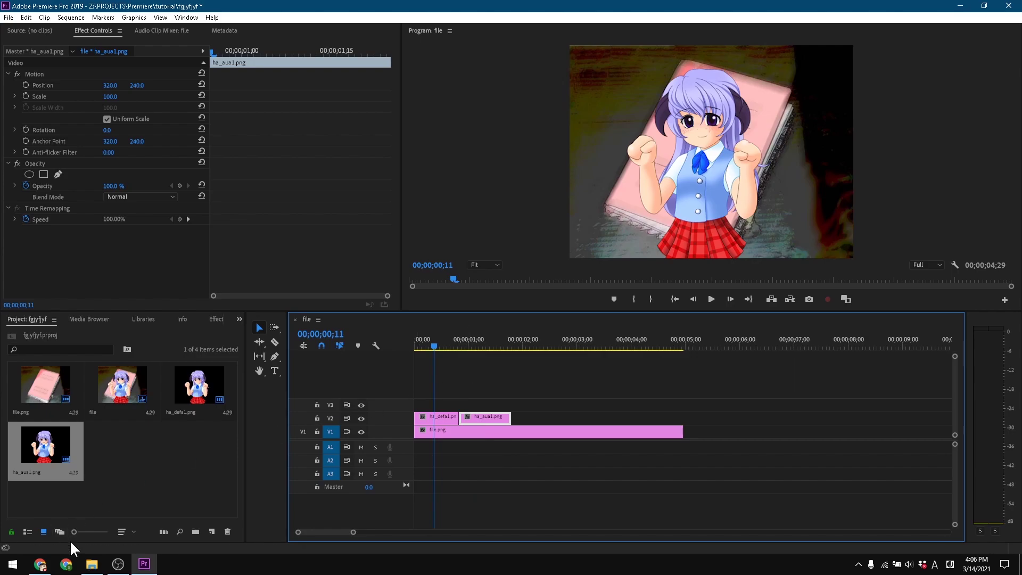
Place the ha_waraia1 sprite on V2 directly after ha_aua1.png and trim it to about 0.75 seconds long
click(92, 565)
scroll(905, 278, up, 2)
scroll(884, 290, down, 8)
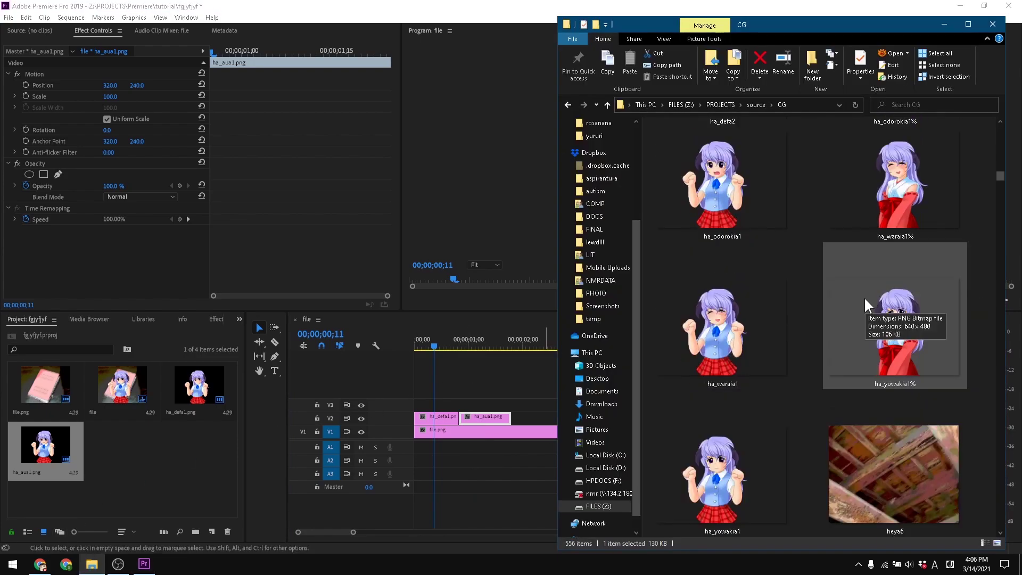
drag(751, 376, 523, 420)
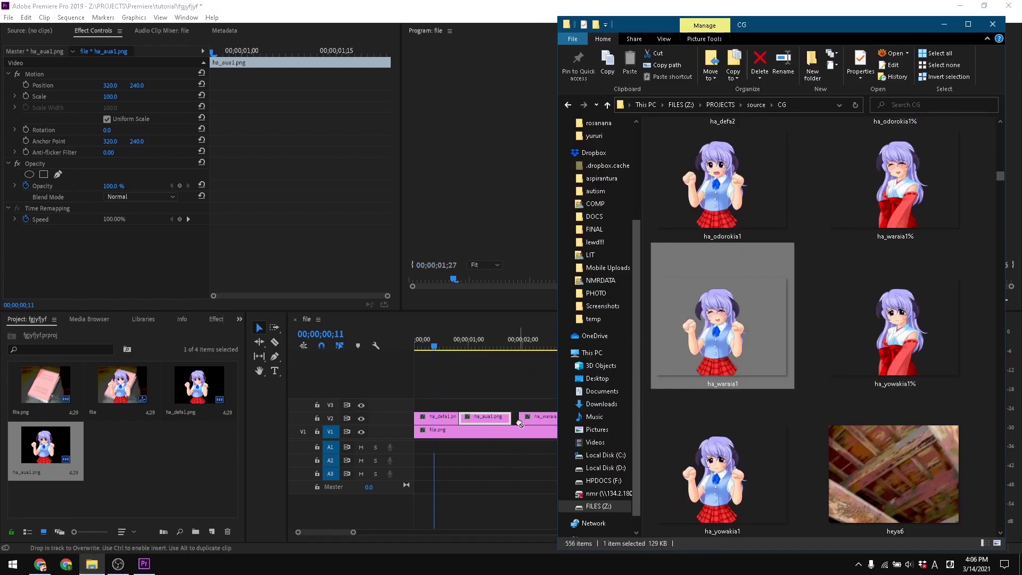
click(508, 7)
drag(790, 419, 542, 419)
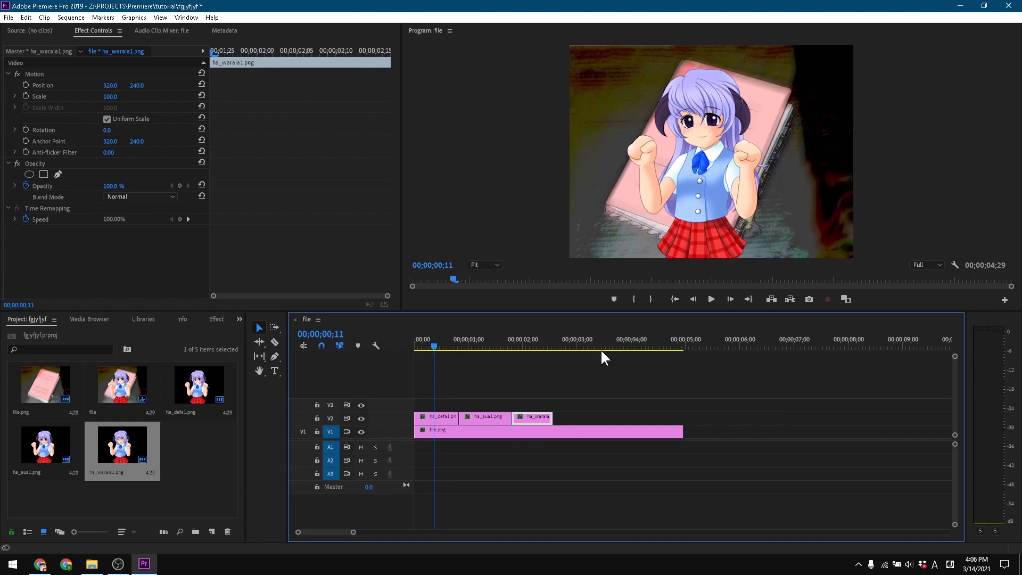
Delete the ha_waraia1.png clip from track V2
click(575, 399)
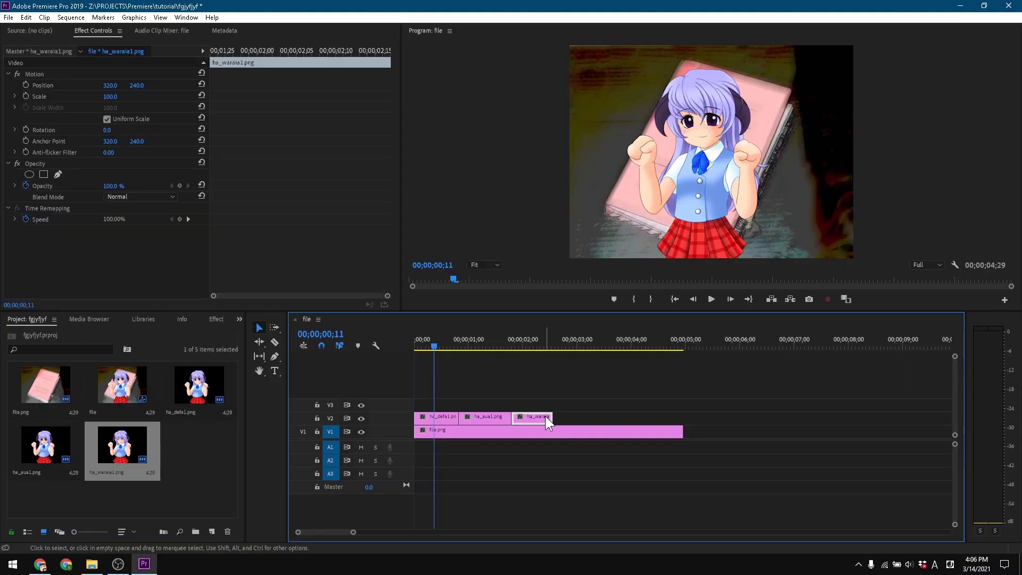
key(Delete)
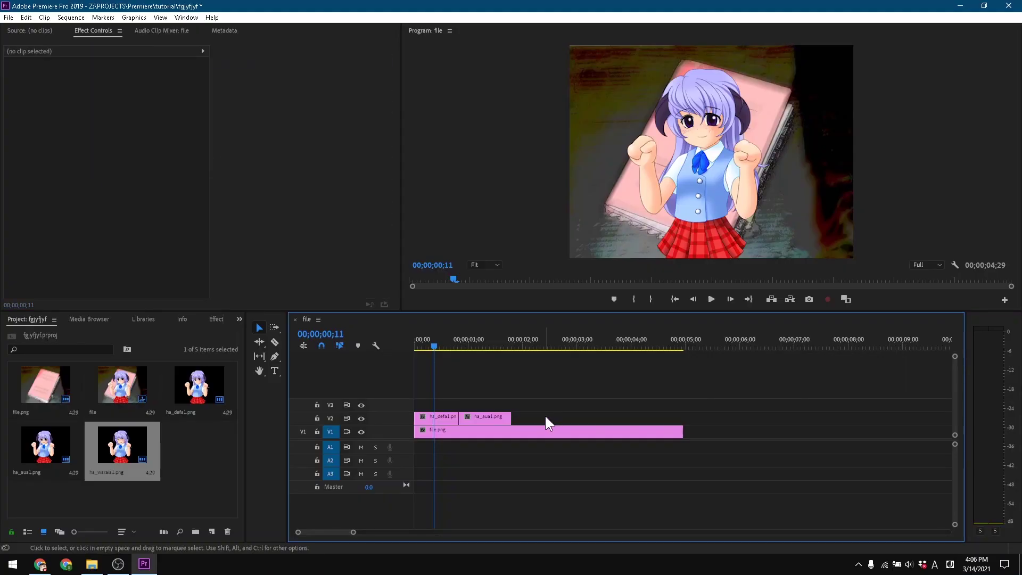
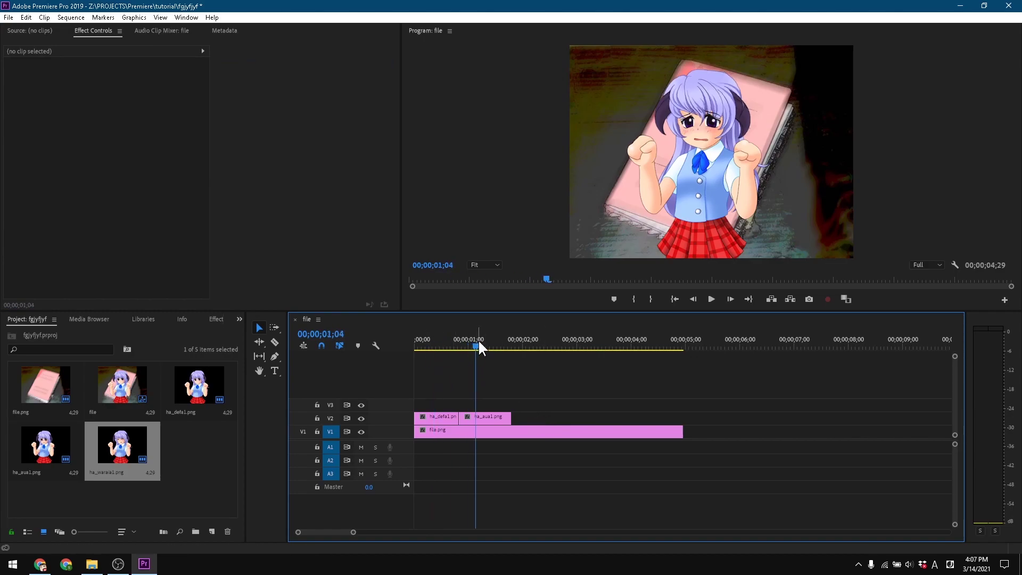
Add the text "Uwaaaaa" over the picture, starting at 00;00;00;25 where the ha_aua1.png clip begins
drag(475, 349, 461, 349)
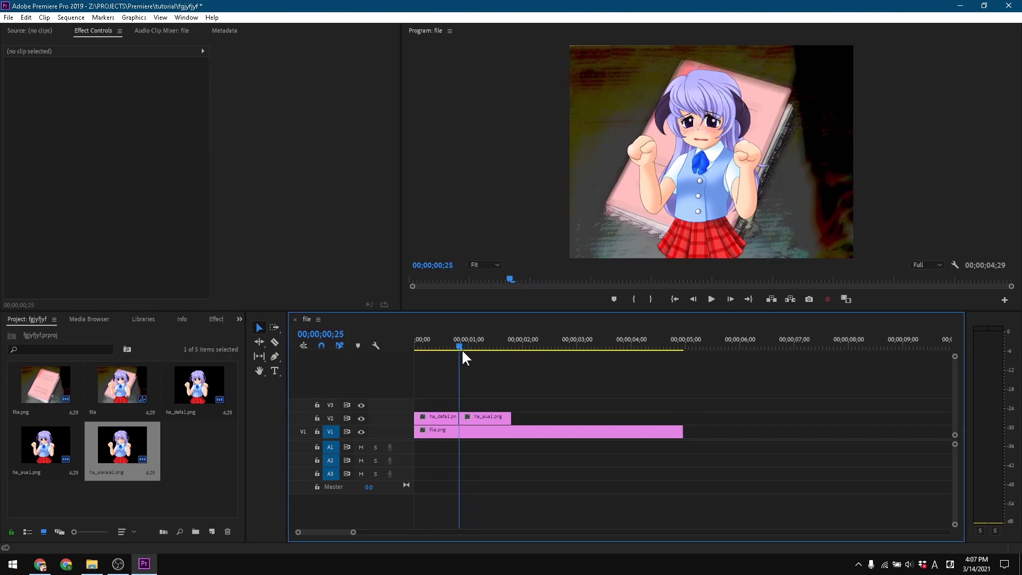
click(274, 372)
click(617, 163)
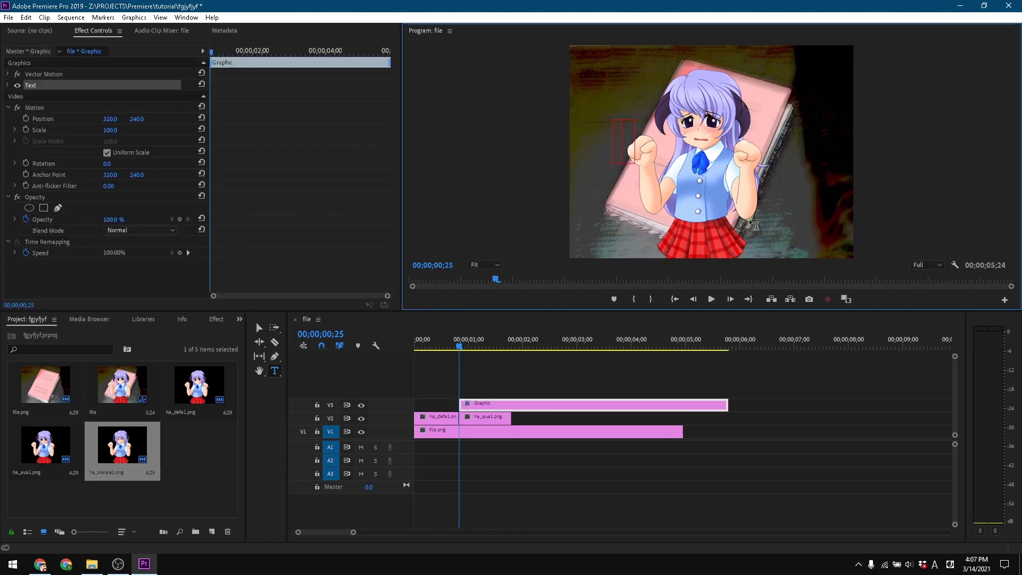
text(Uwaaaaa)
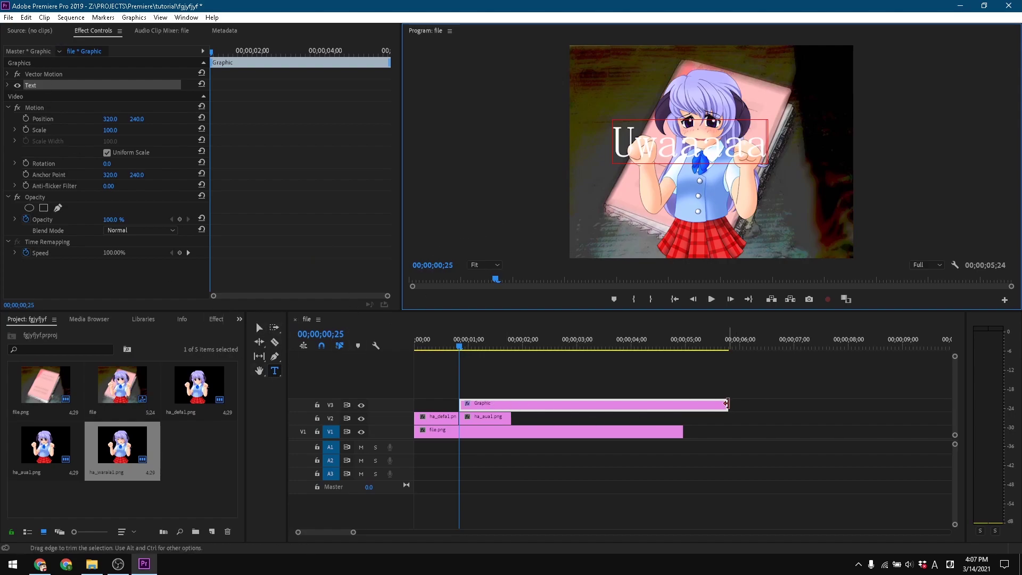
Trim the Uwaaaaa clip on V3 to end with ha_aua1.png and move the text to the frame's upper-left area
drag(729, 403, 520, 398)
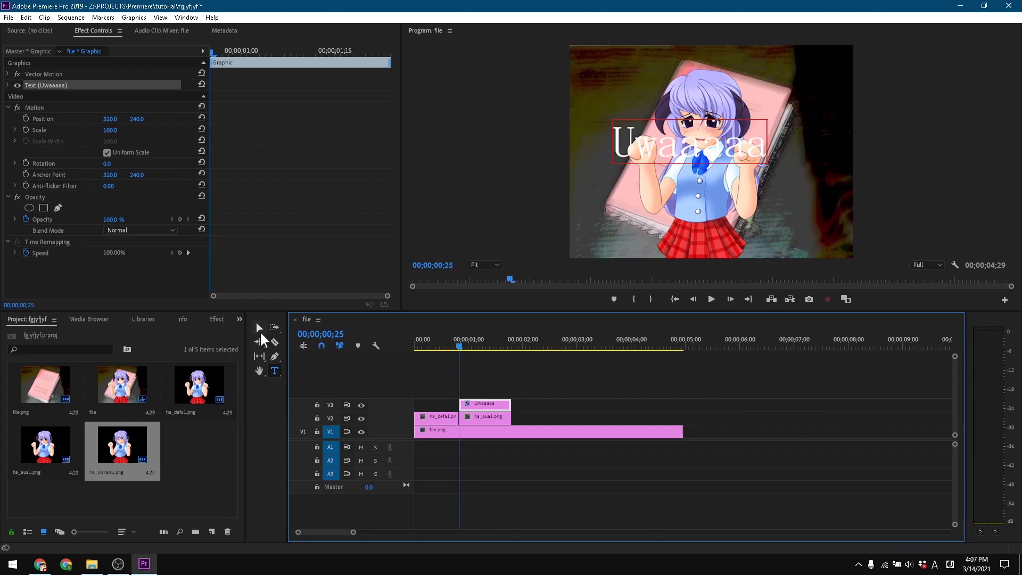
click(259, 328)
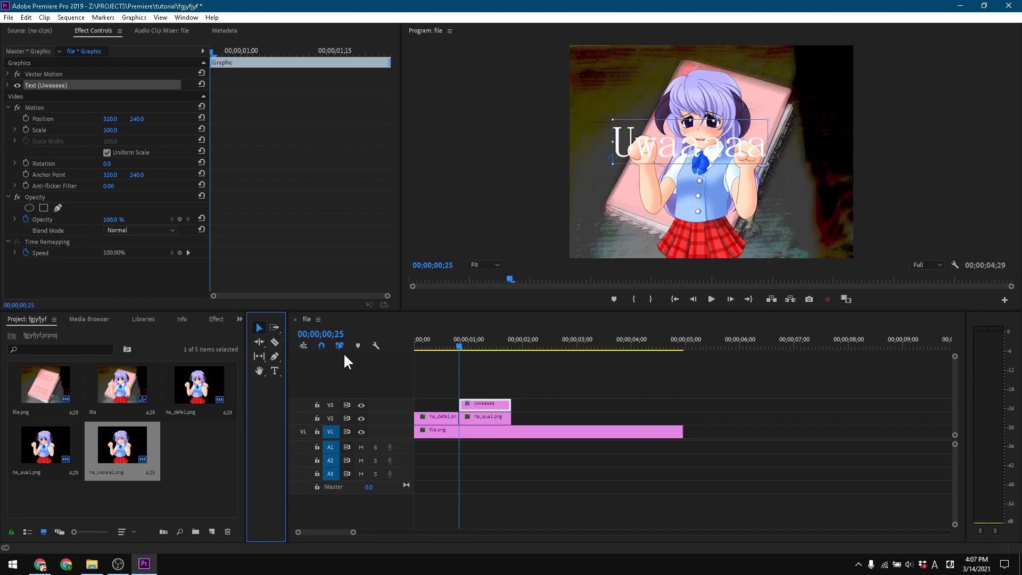
drag(719, 142, 677, 86)
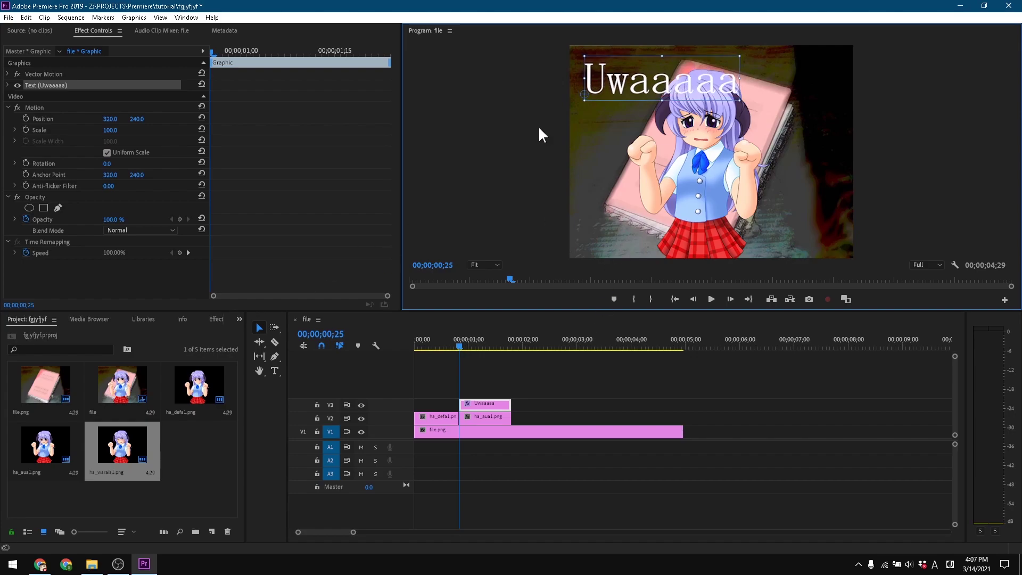
Look for text effect options on the Uwaaaaa graphic and view its clip properties
right_click(652, 78)
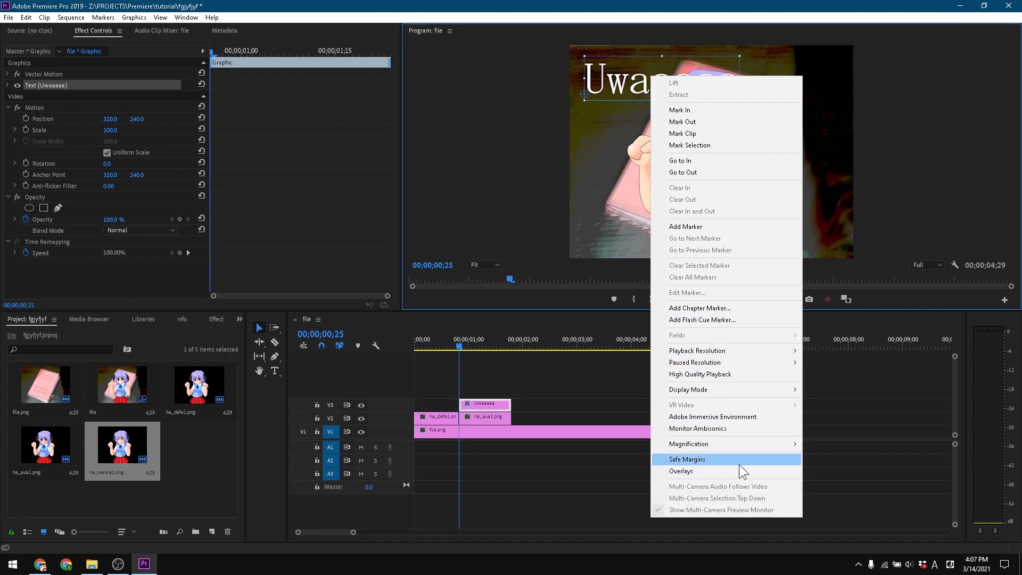
right_click(476, 403)
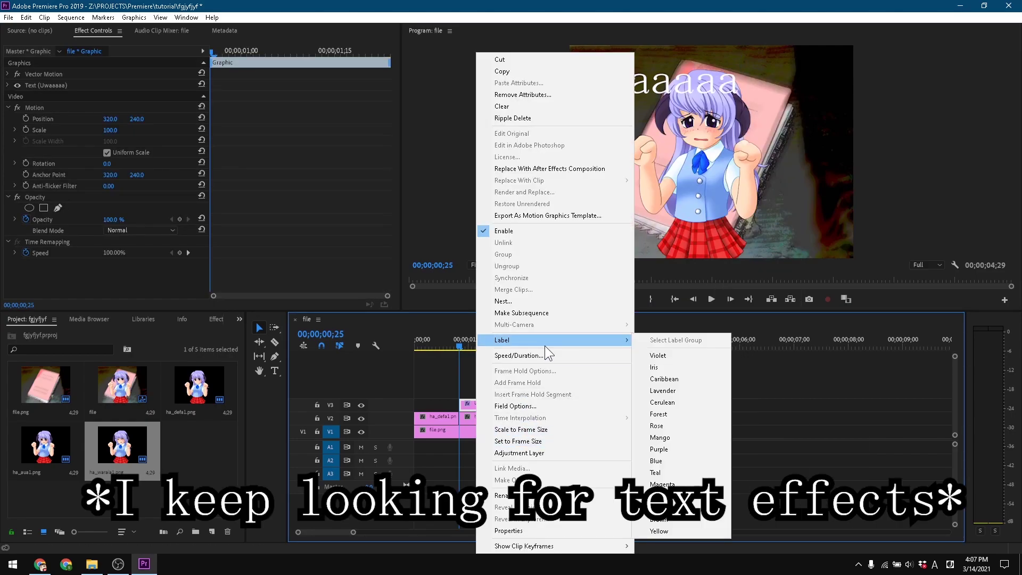
click(404, 357)
right_click(488, 406)
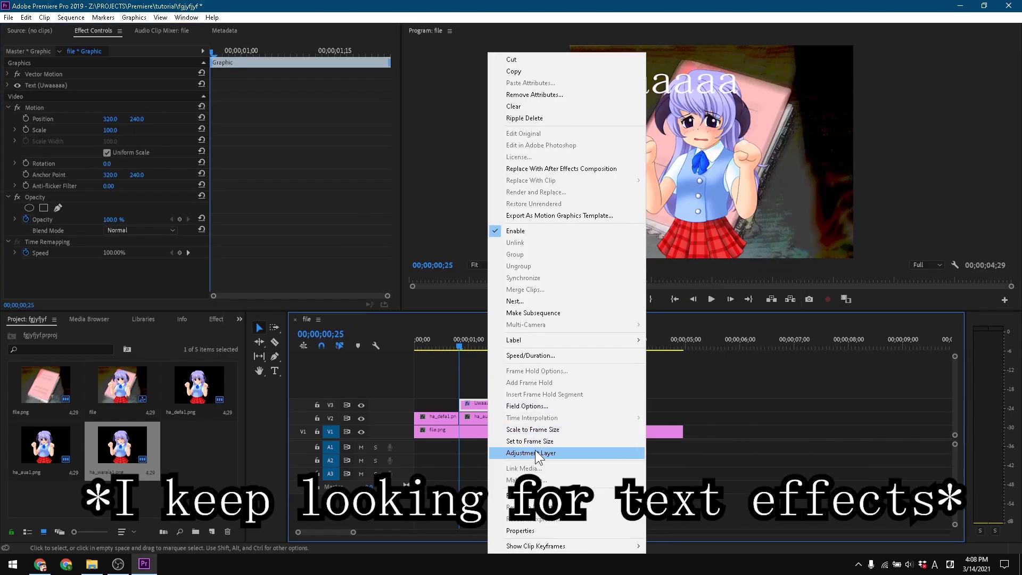
click(525, 531)
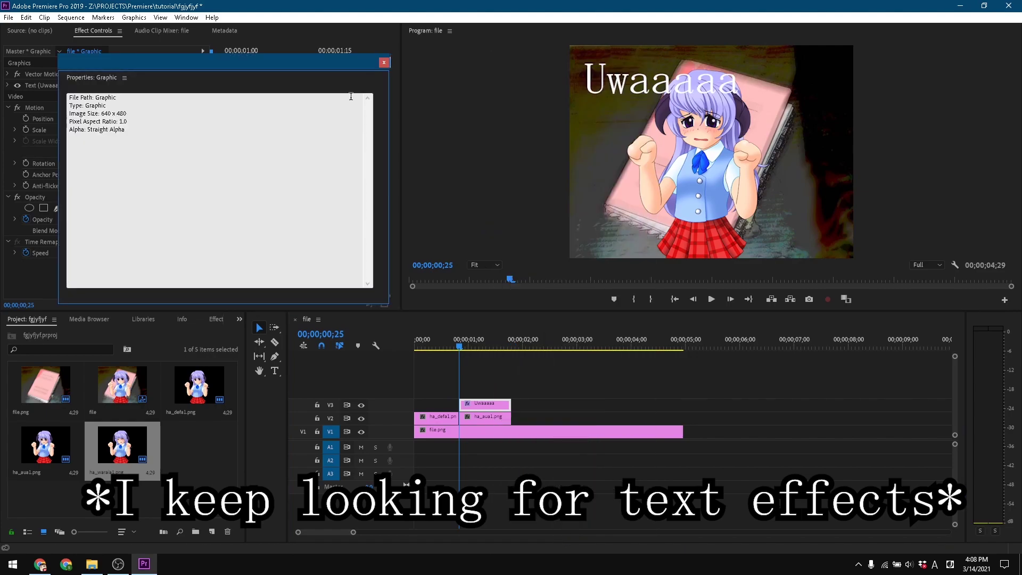
key(alt+Tab)
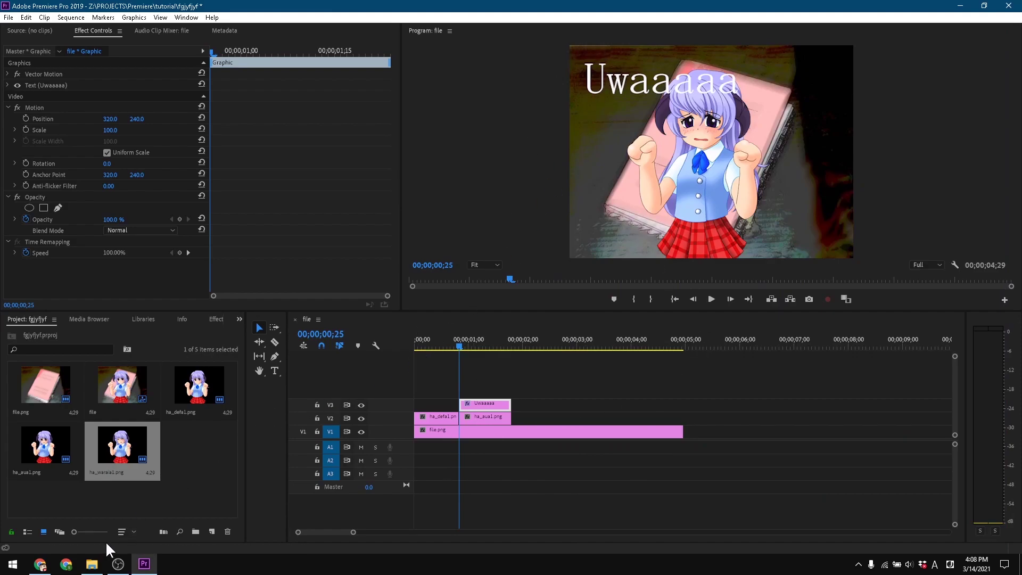
Place the ha_odorokia1 sprite on V2 directly after ha_aua1.png and trim it to about 0.75 seconds long
click(95, 563)
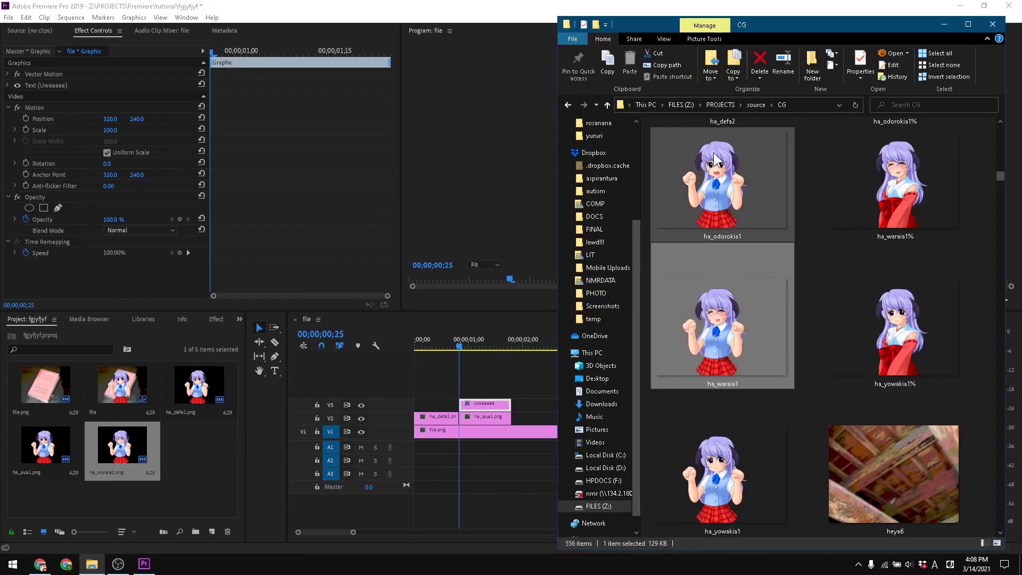
drag(715, 159, 516, 422)
drag(779, 420, 551, 451)
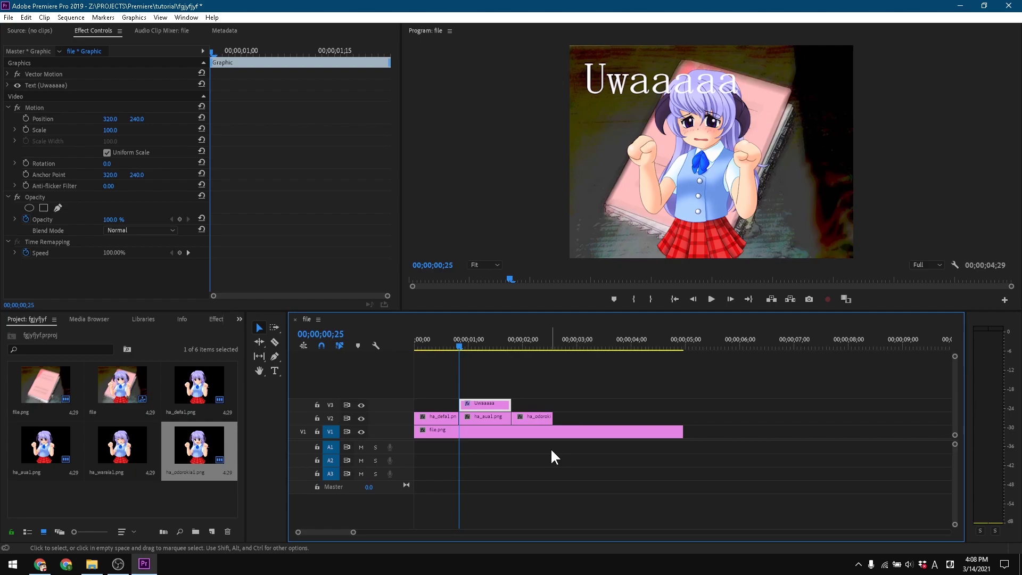
Play the sequence from its start and lengthen the ha_odorokia1.png clip to about 0.85 seconds
click(674, 299)
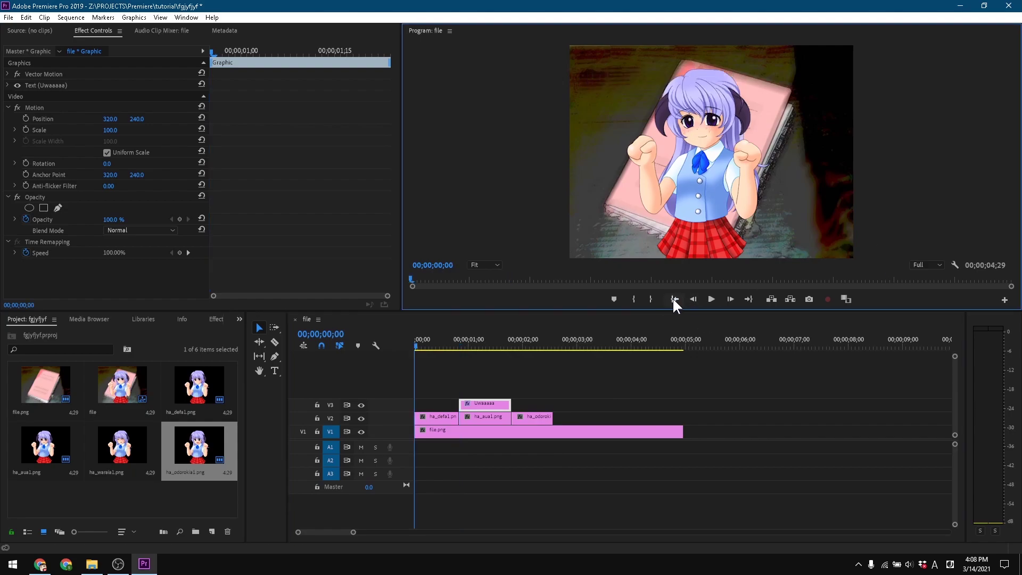
click(712, 299)
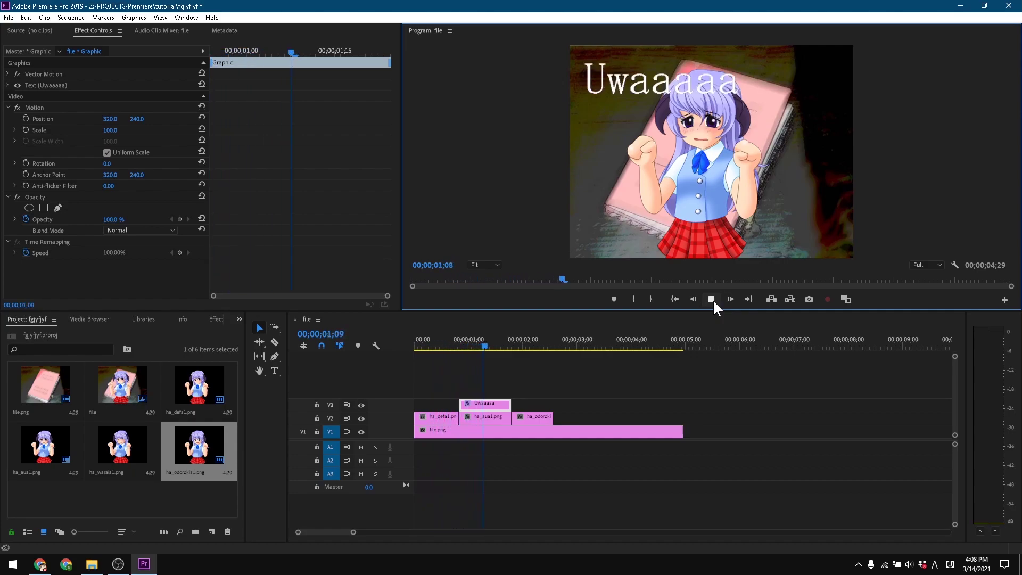
click(712, 299)
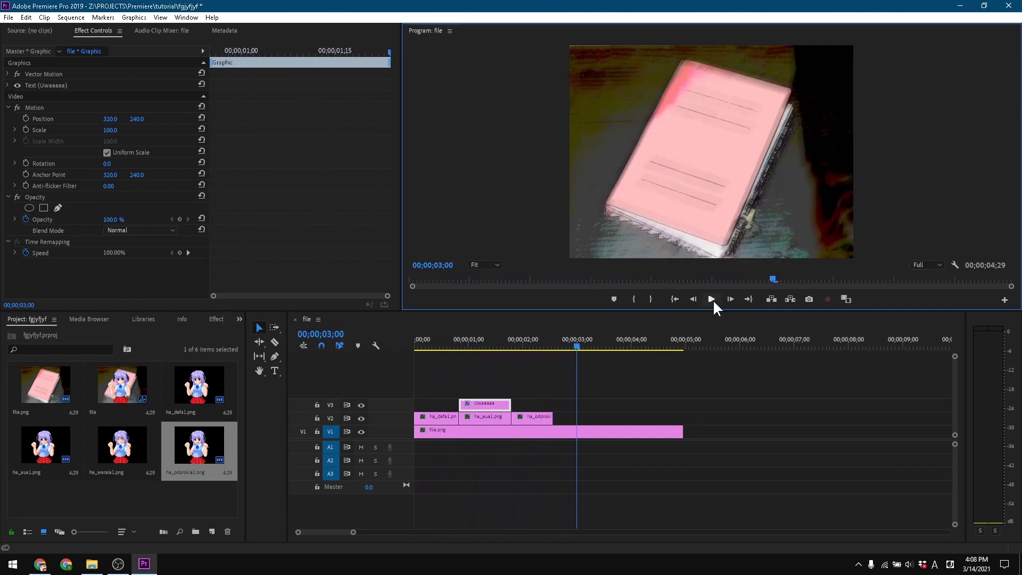
drag(552, 417, 562, 417)
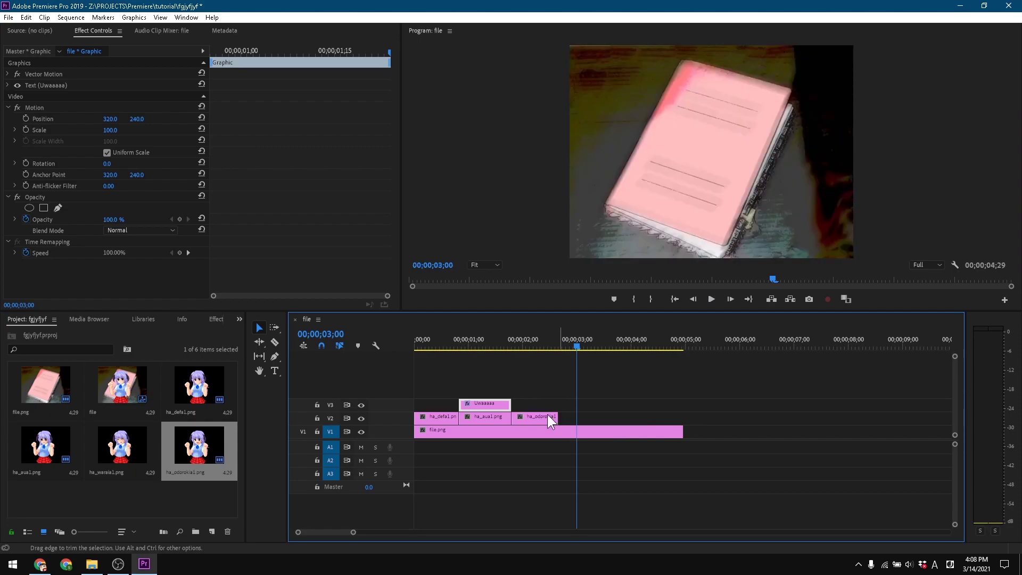
Examine the Dissolve video transitions available for the cut between ha_defa1.png and ha_aua1.png
mouse_move(453, 344)
mouse_down()
mouse_move(471, 344)
mouse_move(446, 360)
mouse_move(467, 358)
mouse_up()
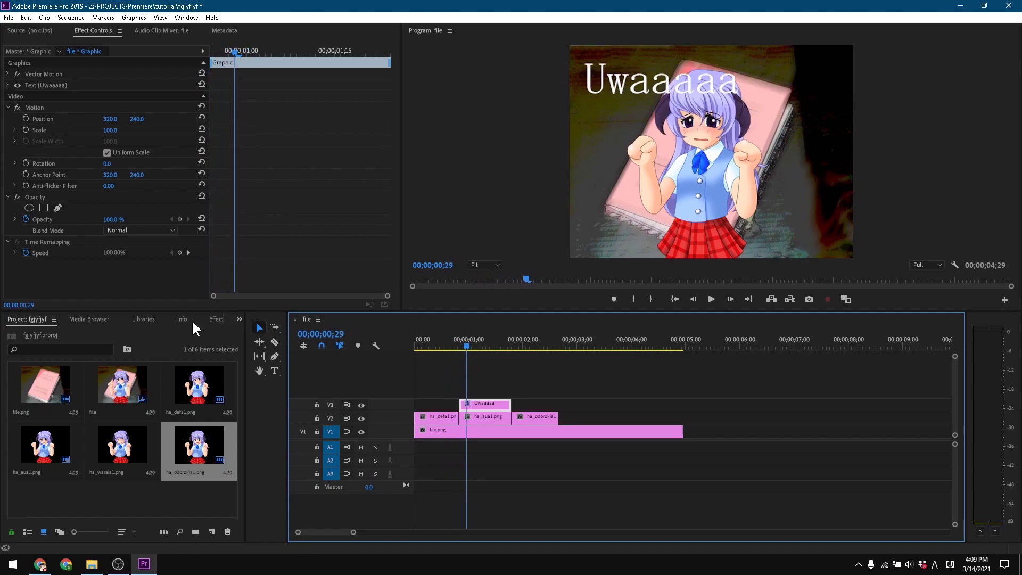
click(216, 319)
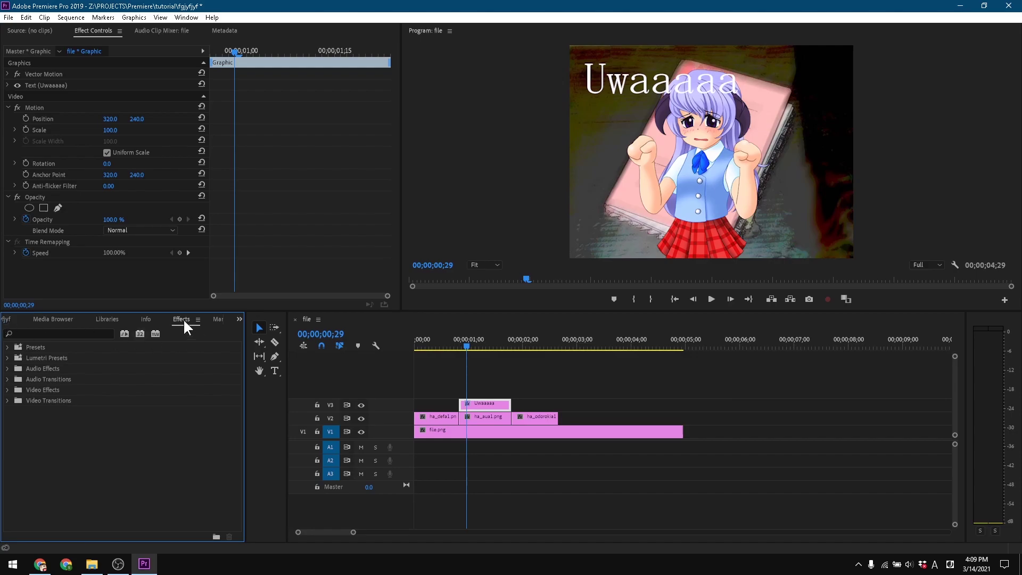
right_click(48, 437)
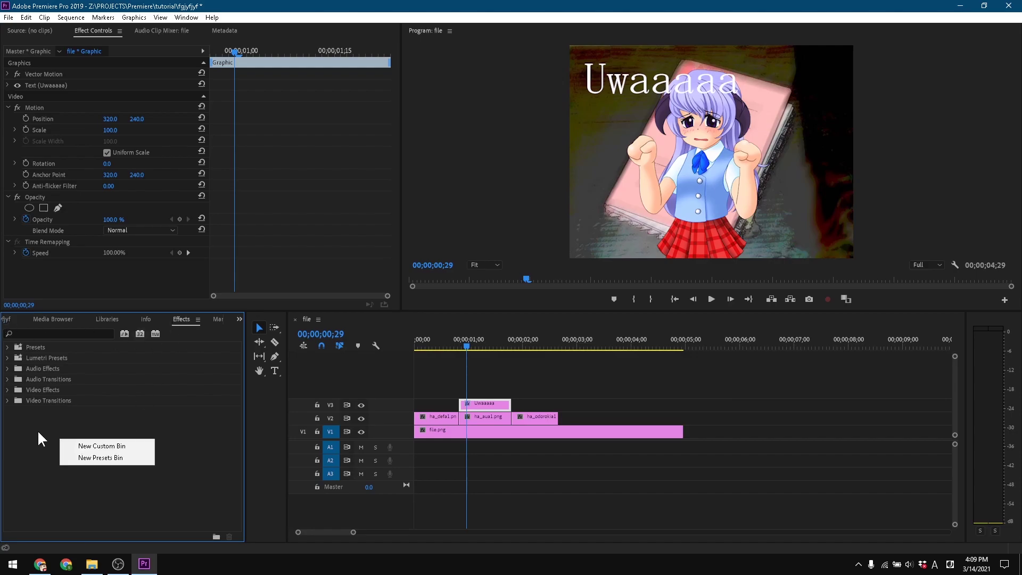
click(30, 429)
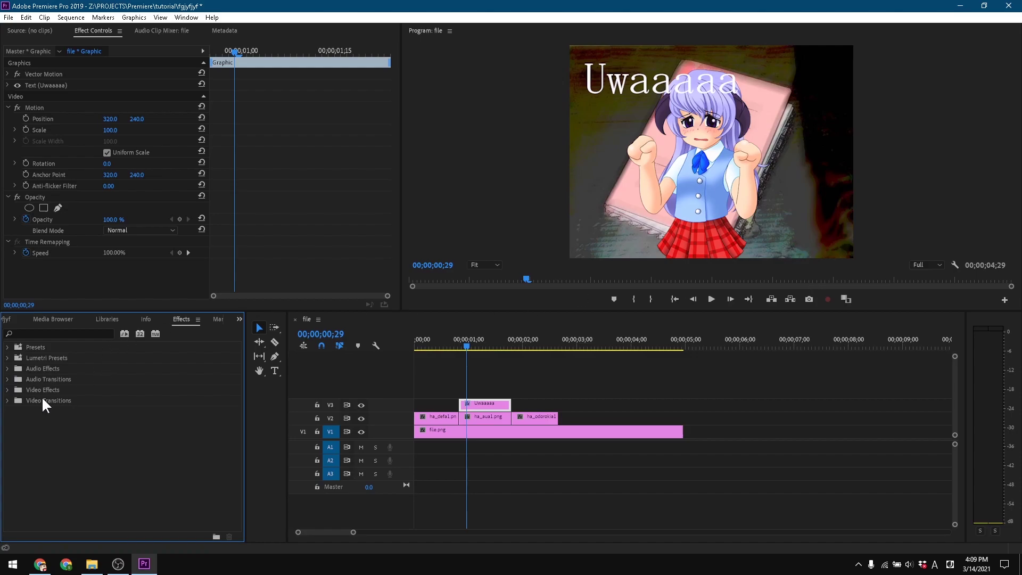
click(8, 400)
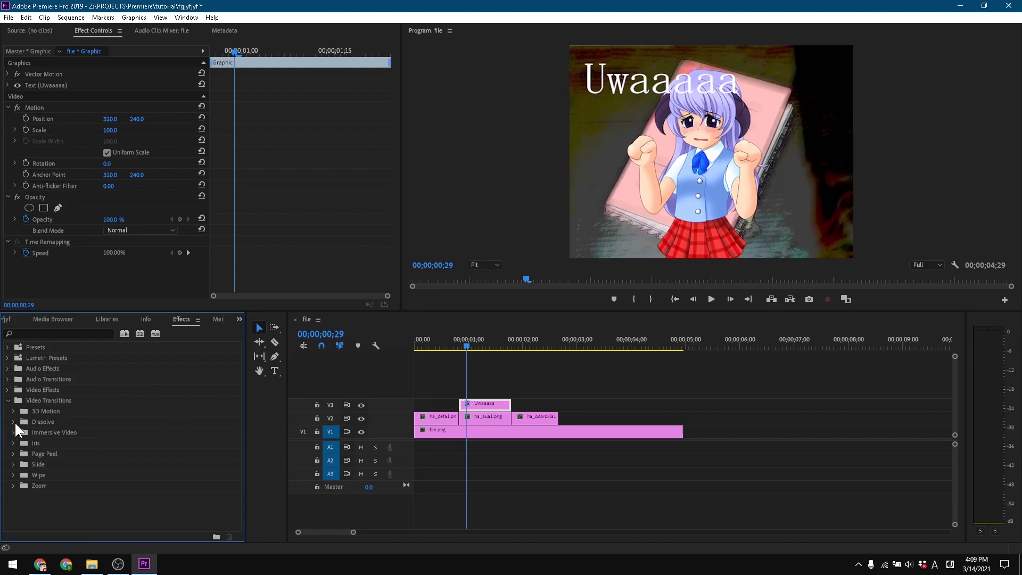
click(14, 423)
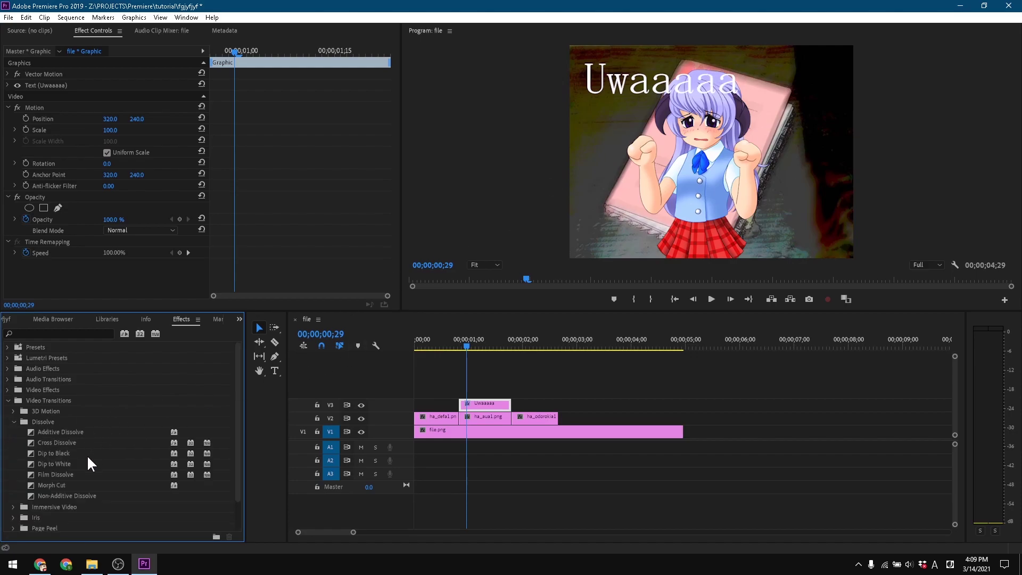
click(66, 430)
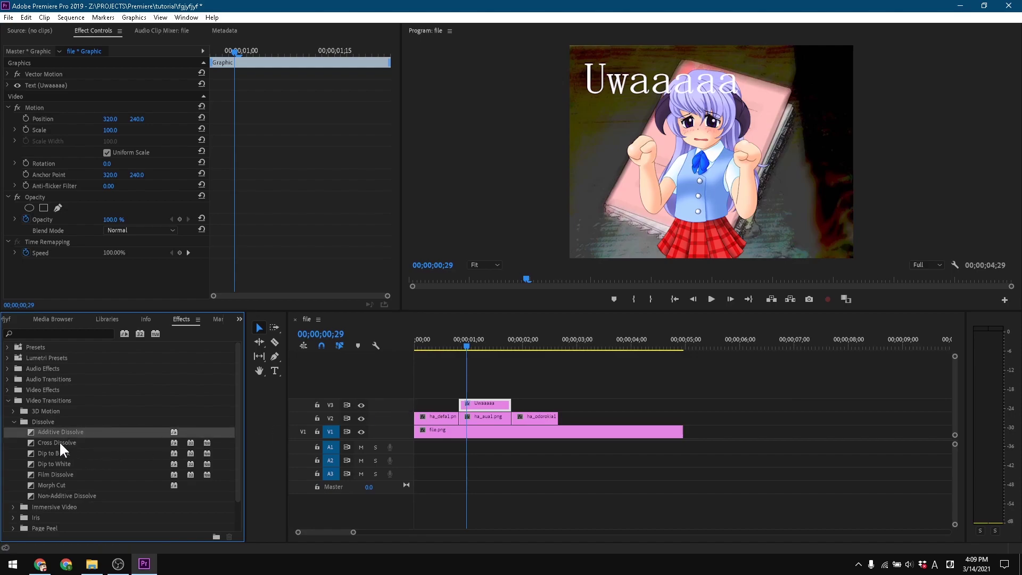
click(60, 443)
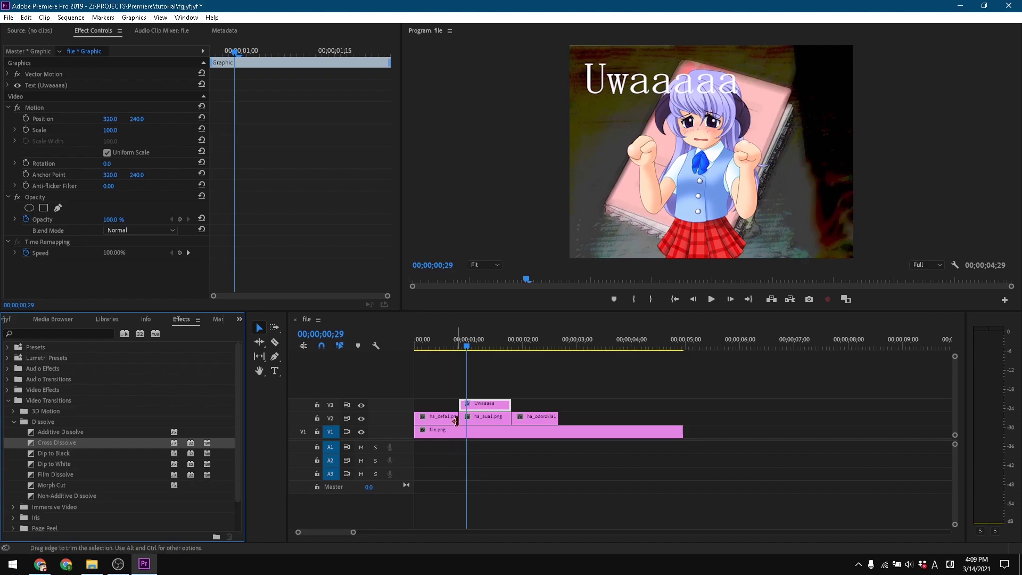
click(69, 455)
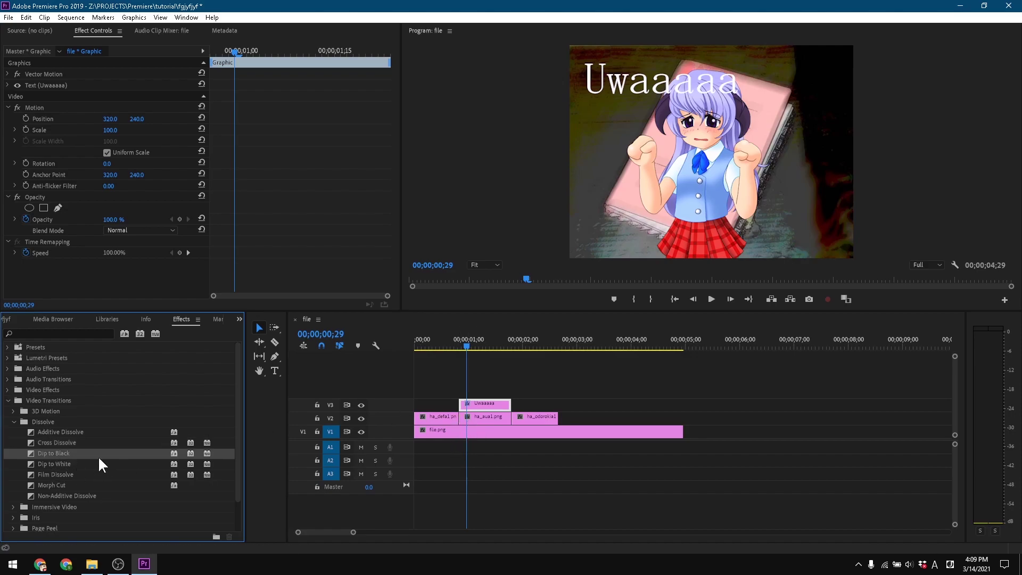
Try a 10-frame Dip to Black transition between ha_defa1.png and ha_aua1.png and preview it at 00;00;00;22
drag(40, 451, 458, 422)
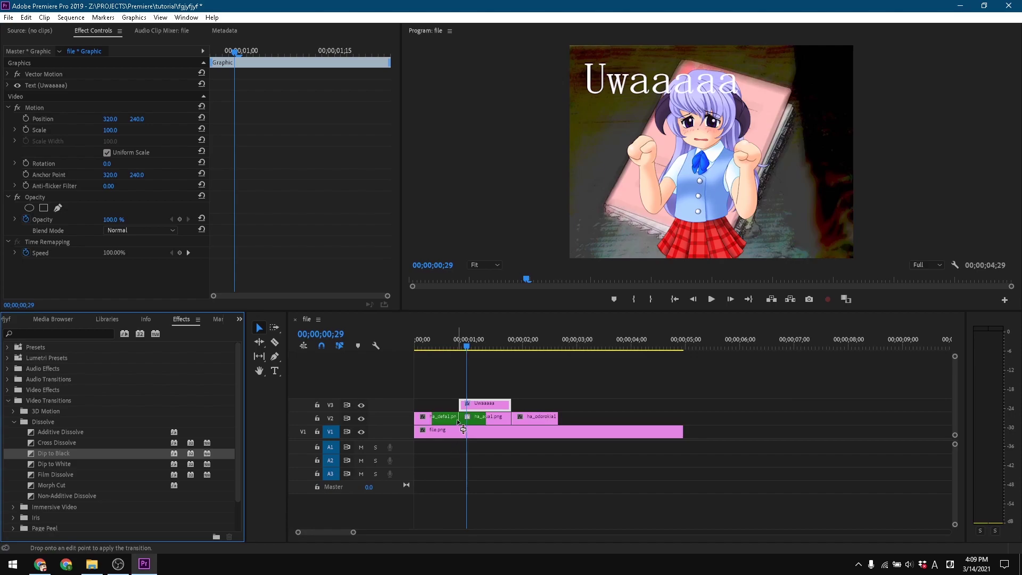
mouse_move(458, 422)
mouse_down()
mouse_move(439, 419)
mouse_move(455, 419)
mouse_up()
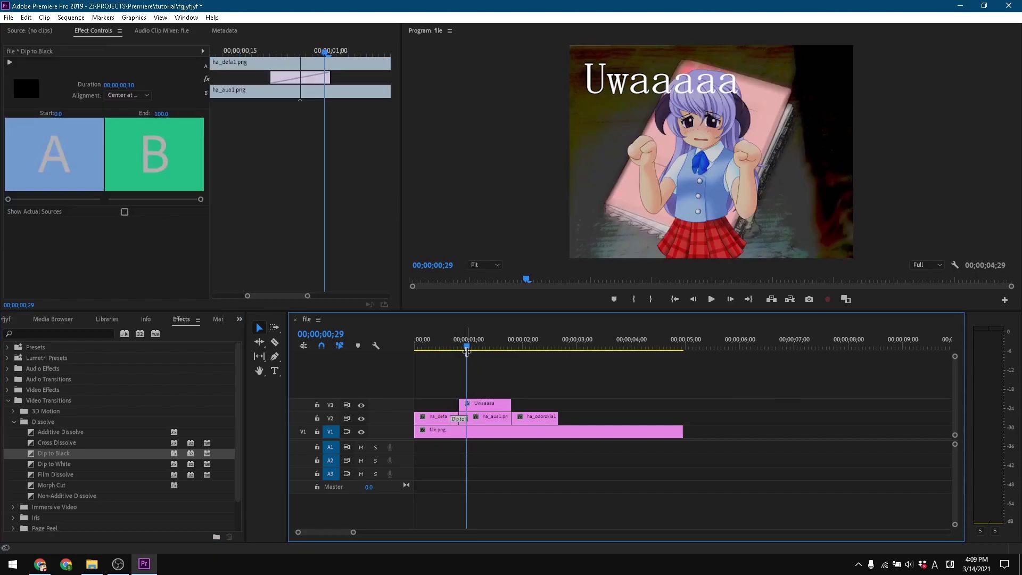
drag(466, 347, 454, 375)
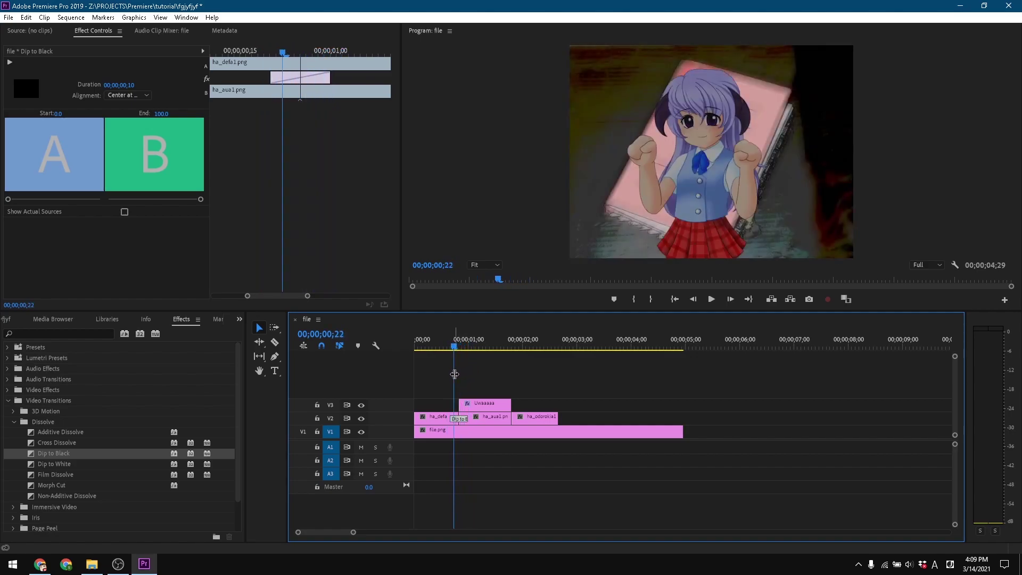
Delete the Dip to Black transition between ha_defa1.png and ha_aua1.png
click(476, 479)
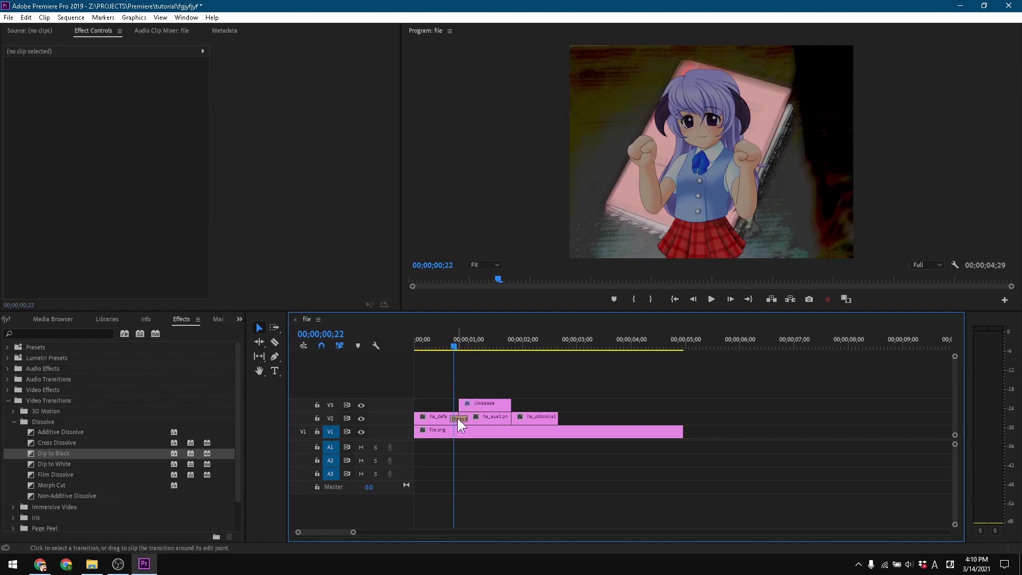
click(458, 419)
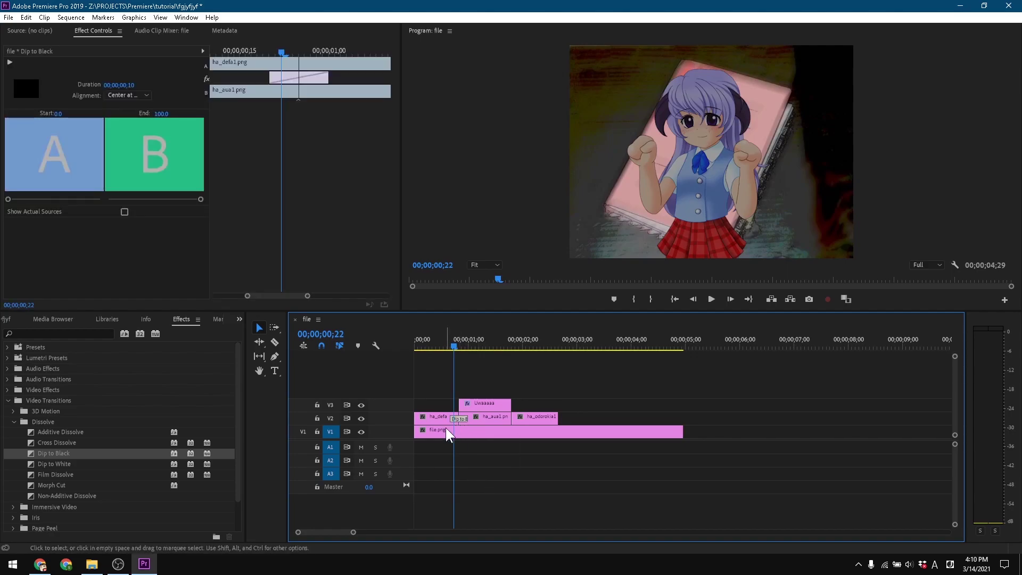
key(Delete)
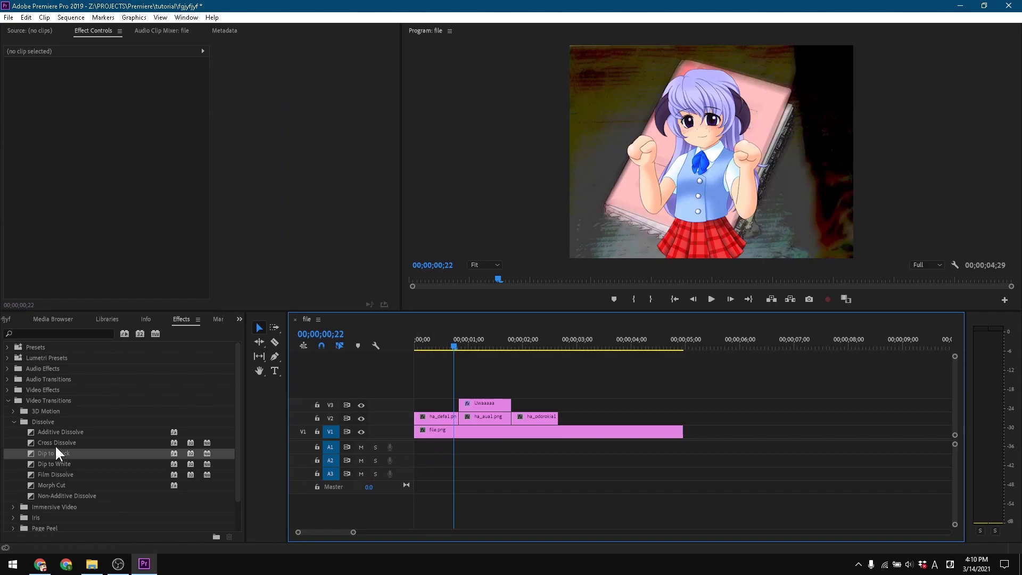
Apply a Cross Dissolve between ha_defa1.png and ha_aua1.png on V2 and shorten it to 8 frames
drag(56, 445, 456, 418)
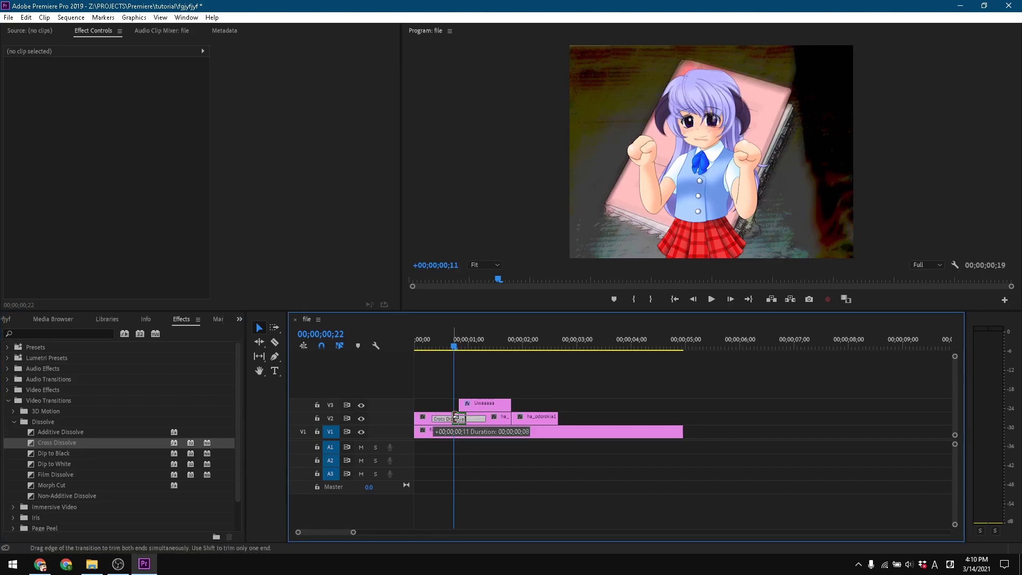
click(457, 417)
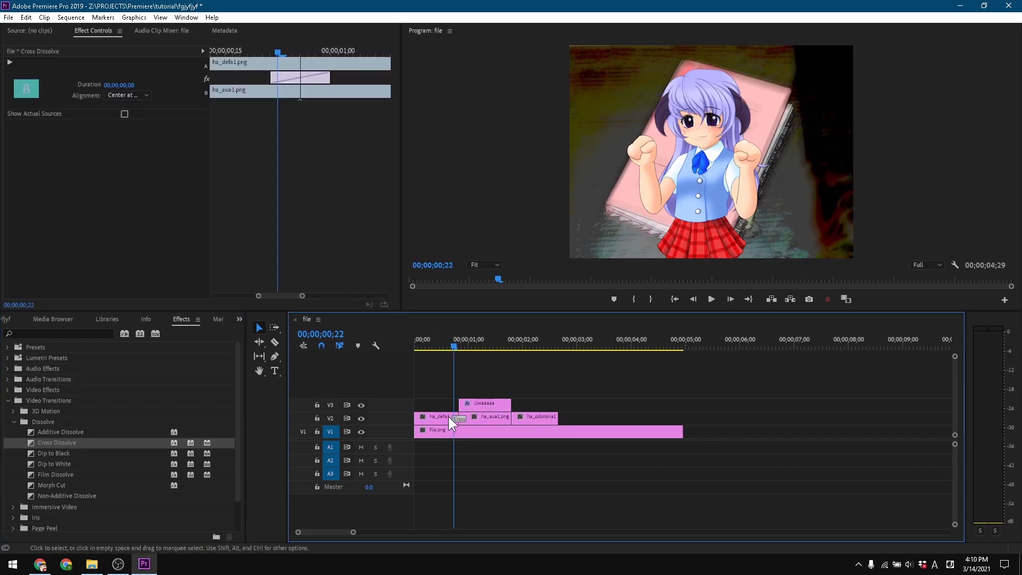
Replace the Cross Dissolve between ha_defa1.png and ha_aua1.png with a Film Dissolve and preview it up to 00;00;01;00
mouse_move(459, 346)
mouse_down()
mouse_move(448, 364)
mouse_move(462, 365)
mouse_up()
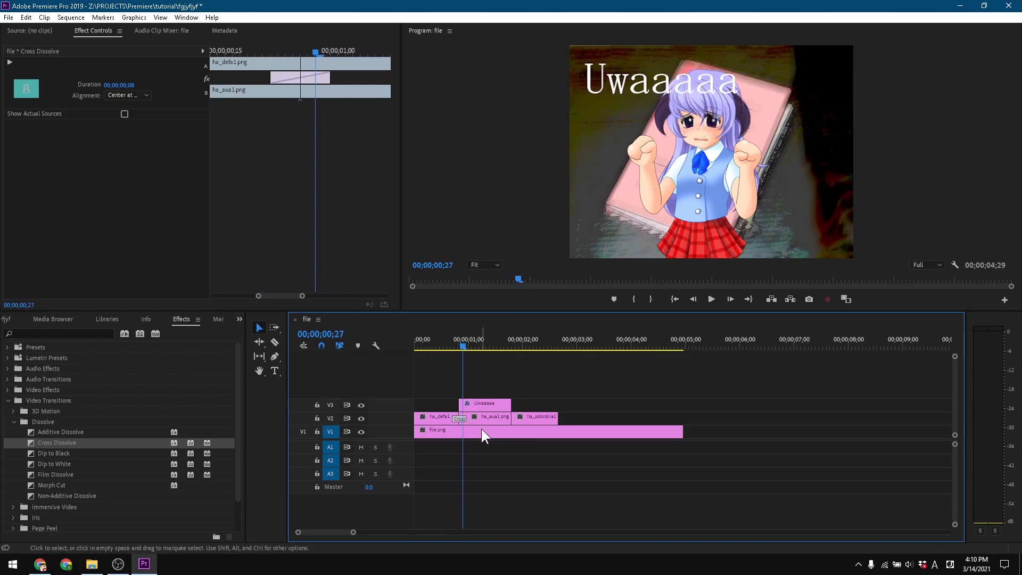
key(Delete)
drag(50, 475, 433, 420)
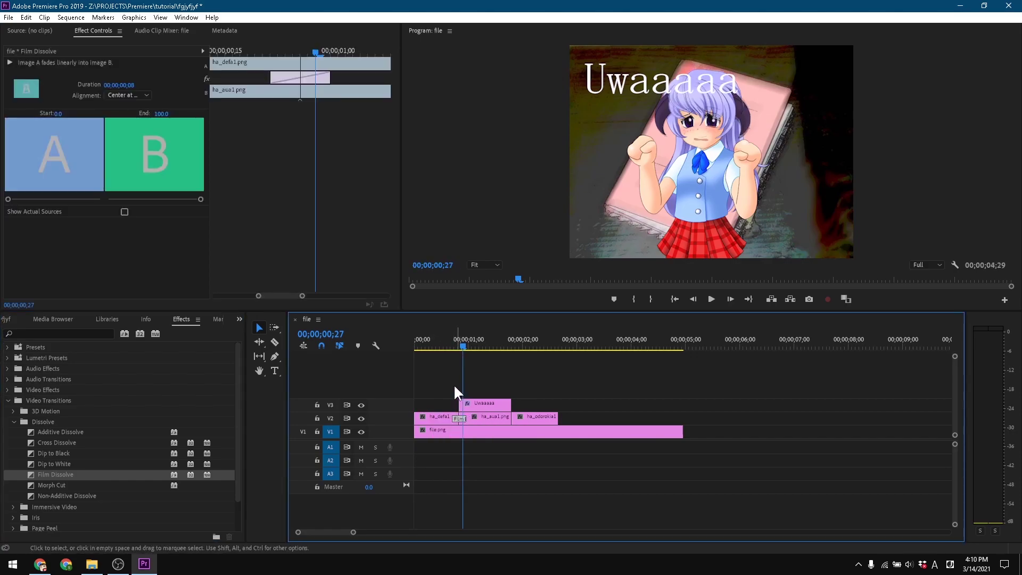
drag(461, 344, 467, 369)
Replace the Film Dissolve between ha_defa1.png and ha_aua1.png on V2 with a Morph Cut
click(460, 421)
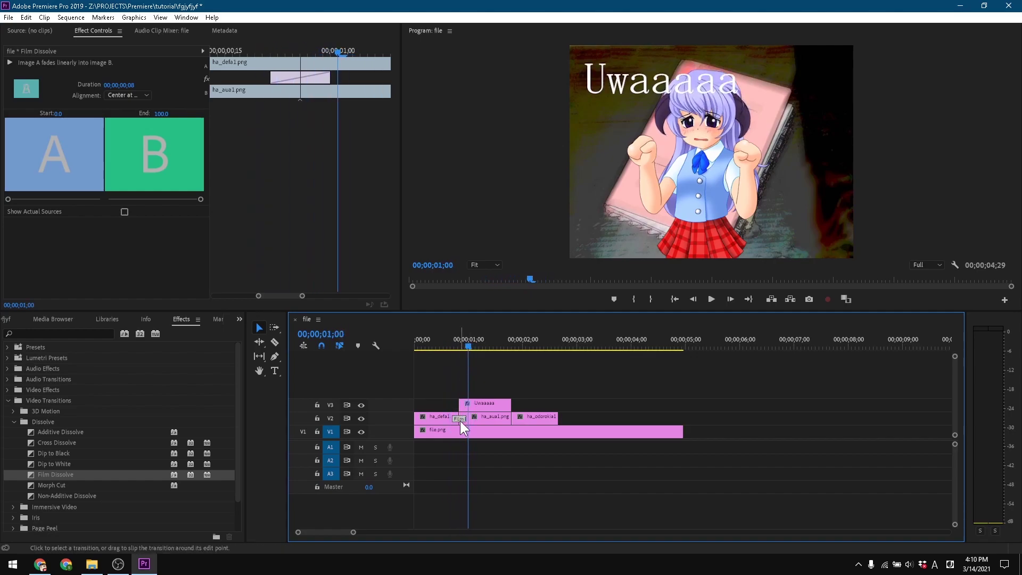
key(Delete)
click(45, 487)
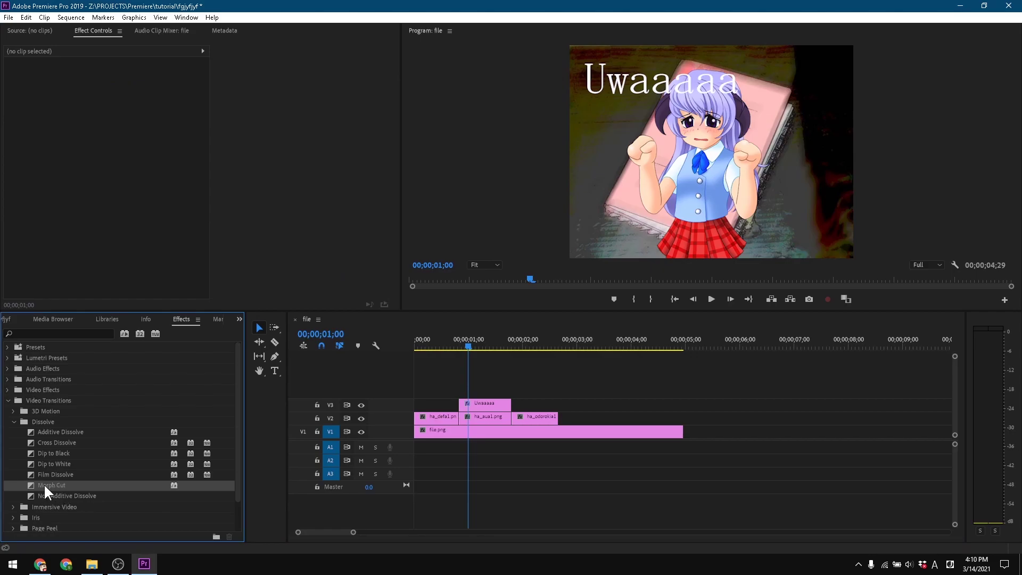
drag(44, 486, 459, 418)
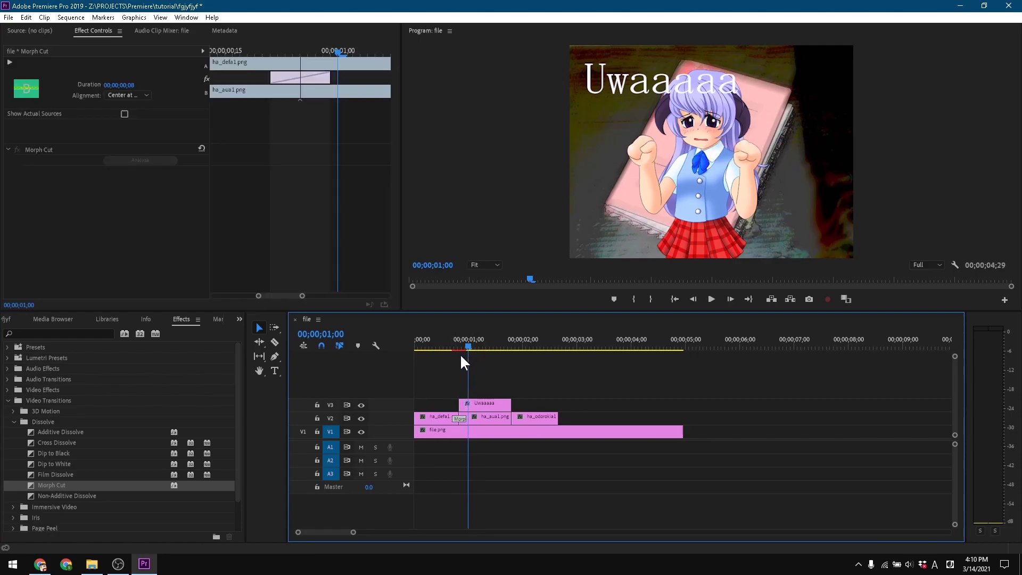
Preview the Morph Cut at 00;00;00;21 and play the sequence from its start through the transition
mouse_move(460, 353)
mouse_down()
mouse_move(464, 344)
mouse_move(452, 353)
mouse_up()
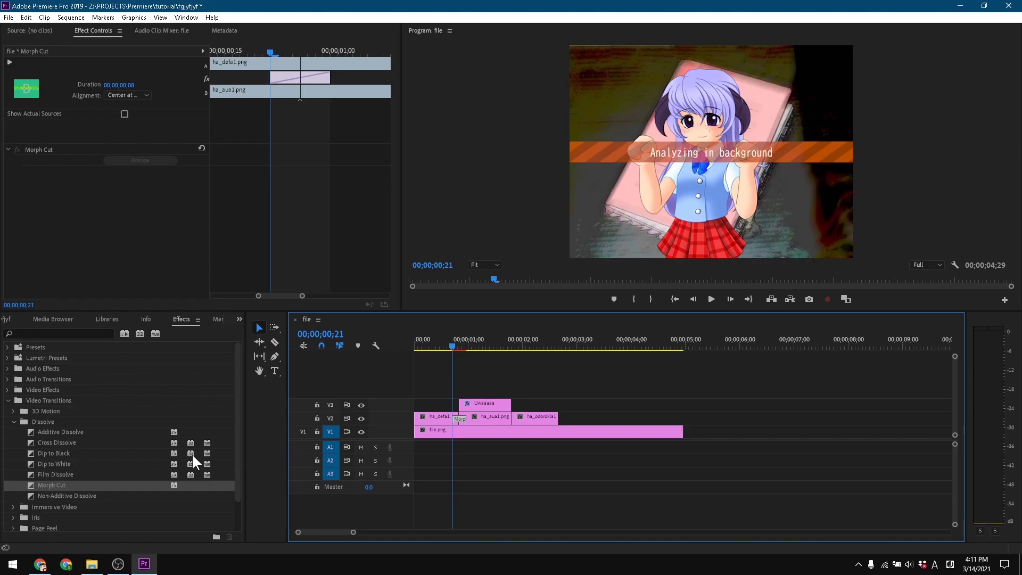
click(712, 299)
click(674, 300)
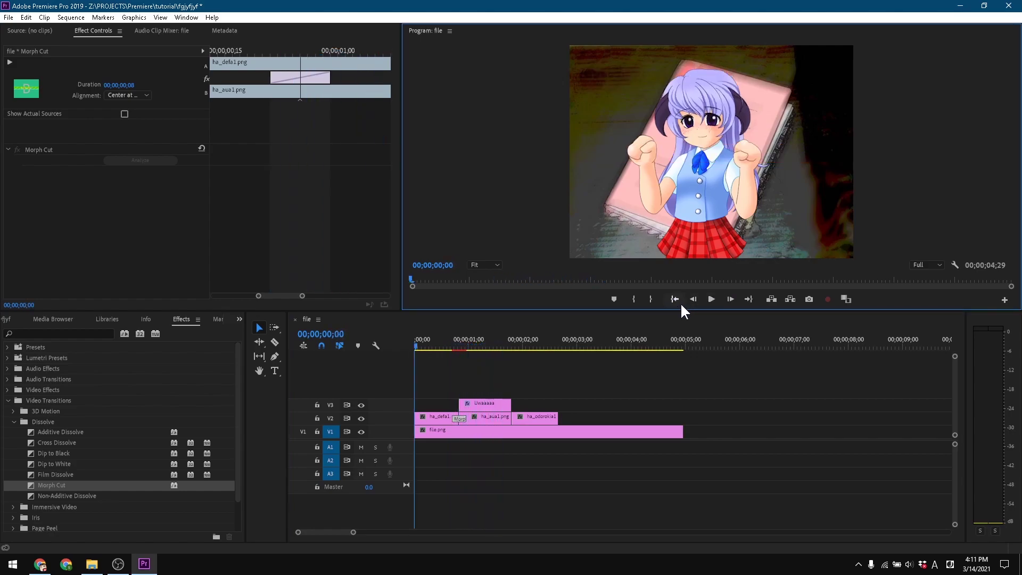
click(711, 299)
click(711, 299)
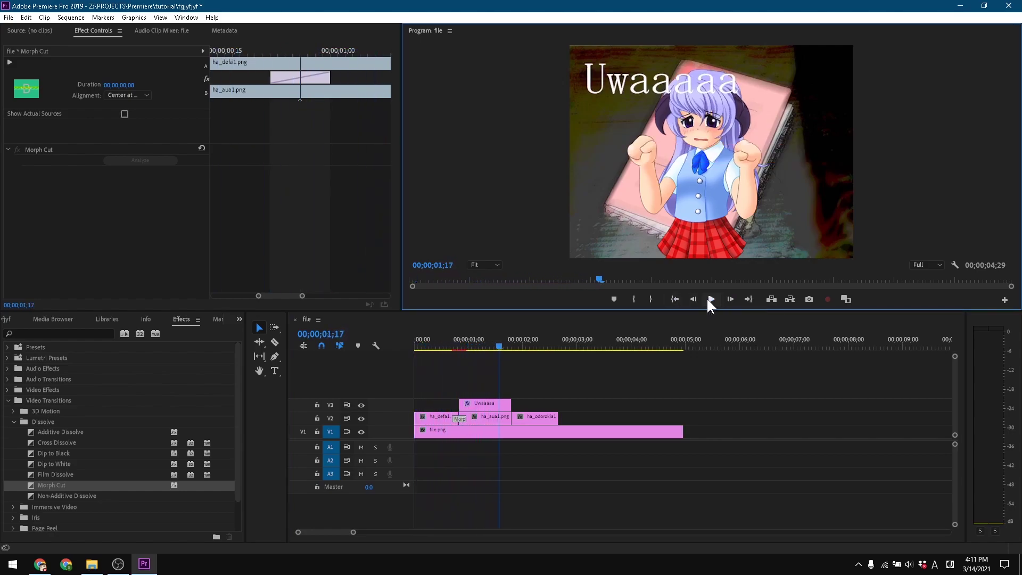
drag(490, 345, 469, 388)
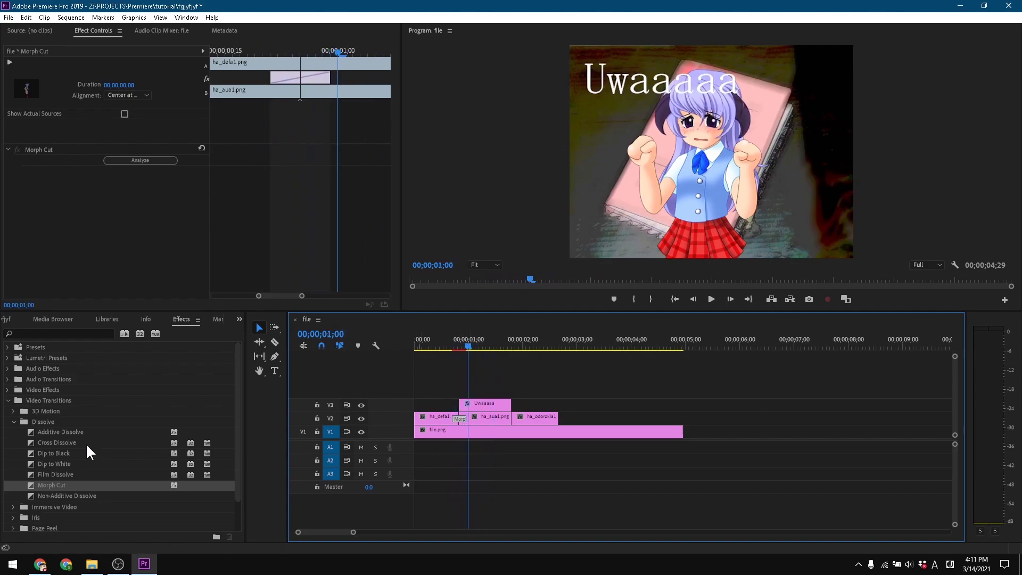
Apply a Cross Dissolve centred on the cut between ha_aua1.png and ha_odorokia1.png on V2
drag(80, 445, 510, 419)
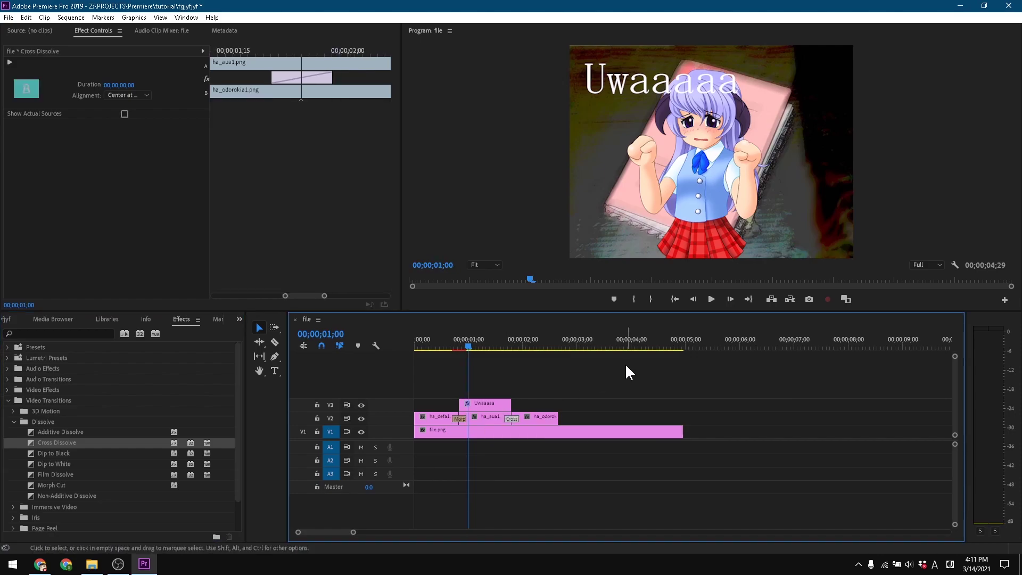
click(625, 363)
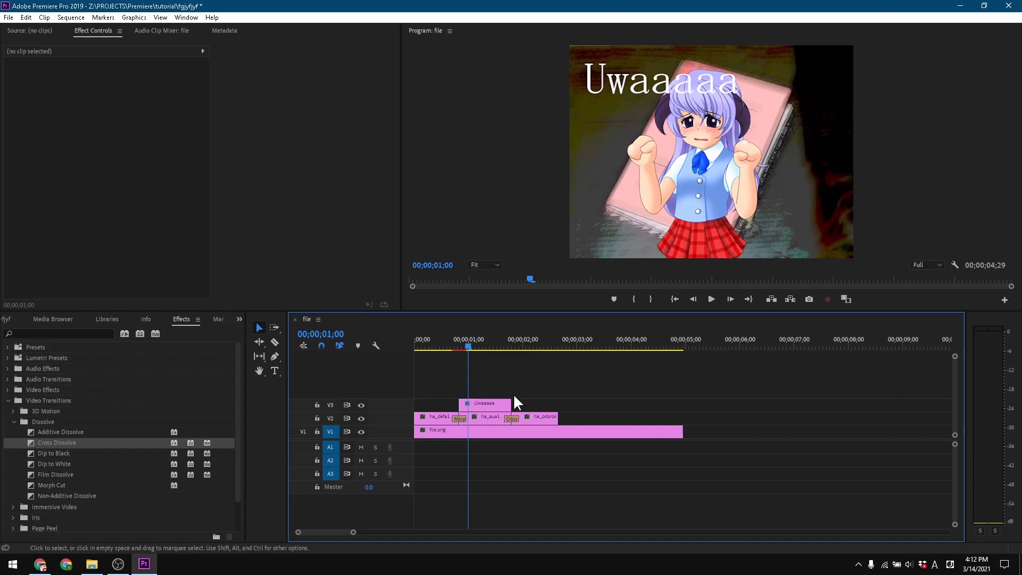
Duplicate the "Uwaaaaa" caption clip twice on V3, spacing the copies out after the original
click(485, 403)
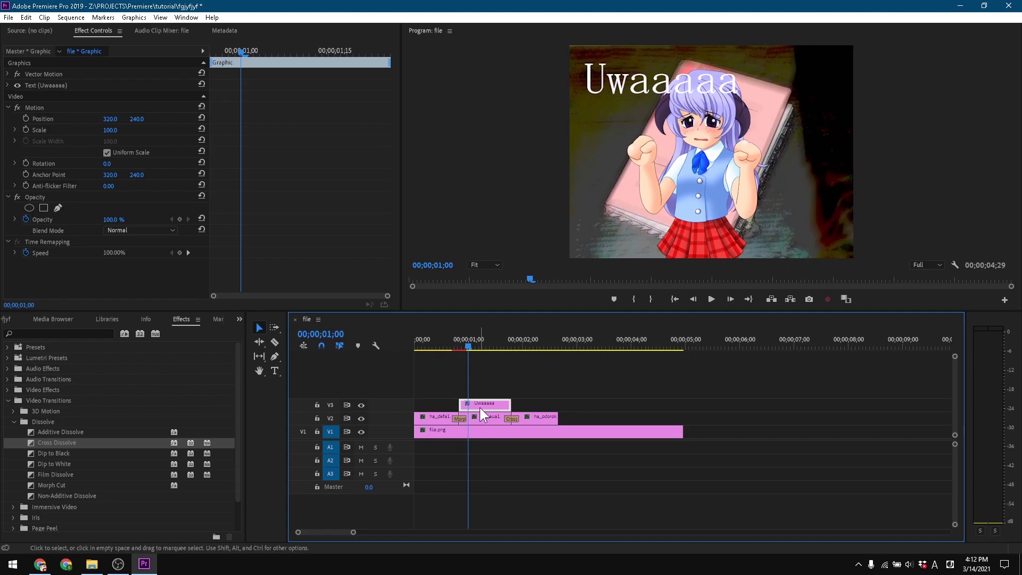
drag(481, 402, 681, 405)
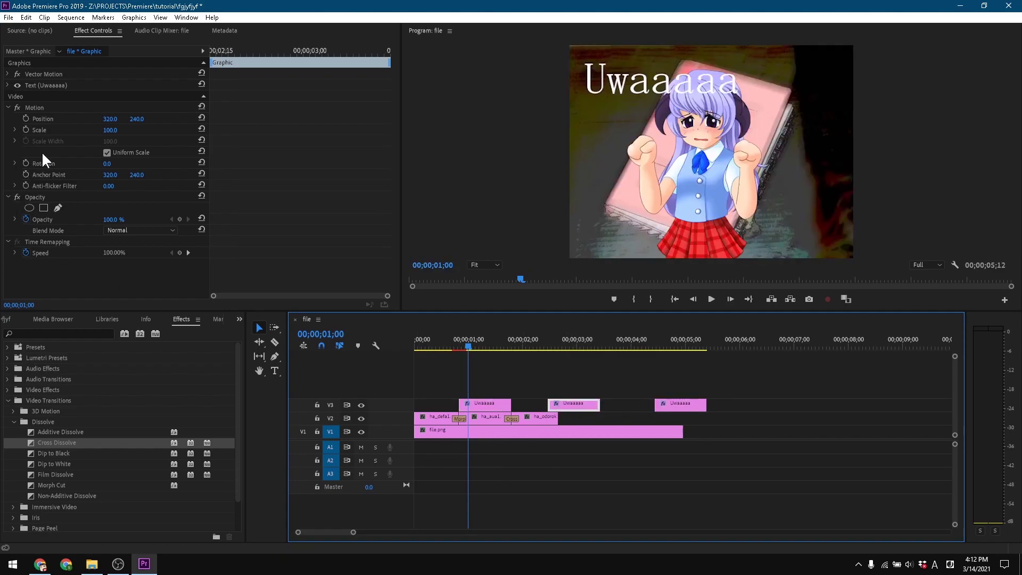
Replace the text of the middle "Uwaaaaa" caption on V3 with "rejeijfgierj" using the Type tool
click(275, 370)
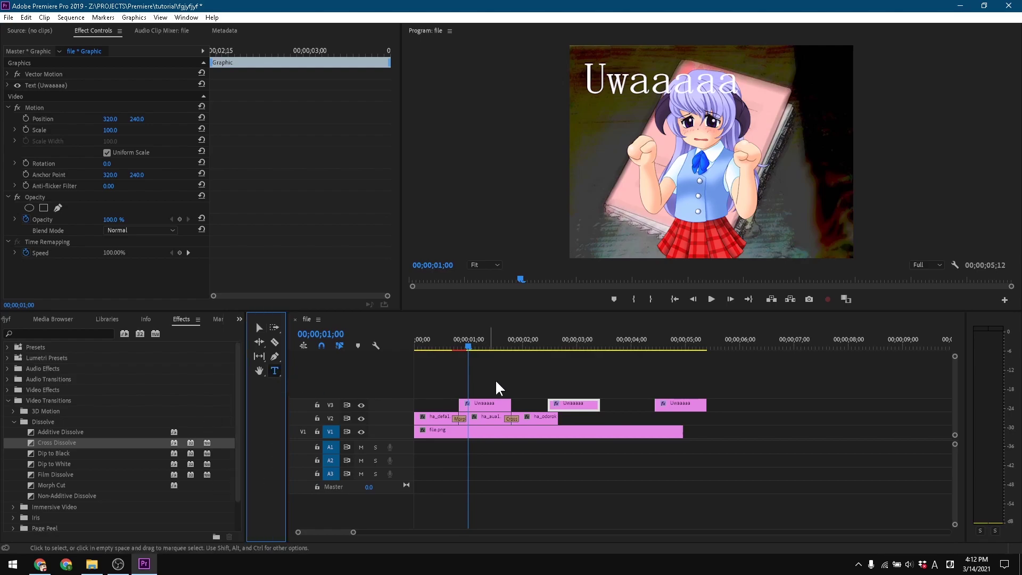
click(484, 409)
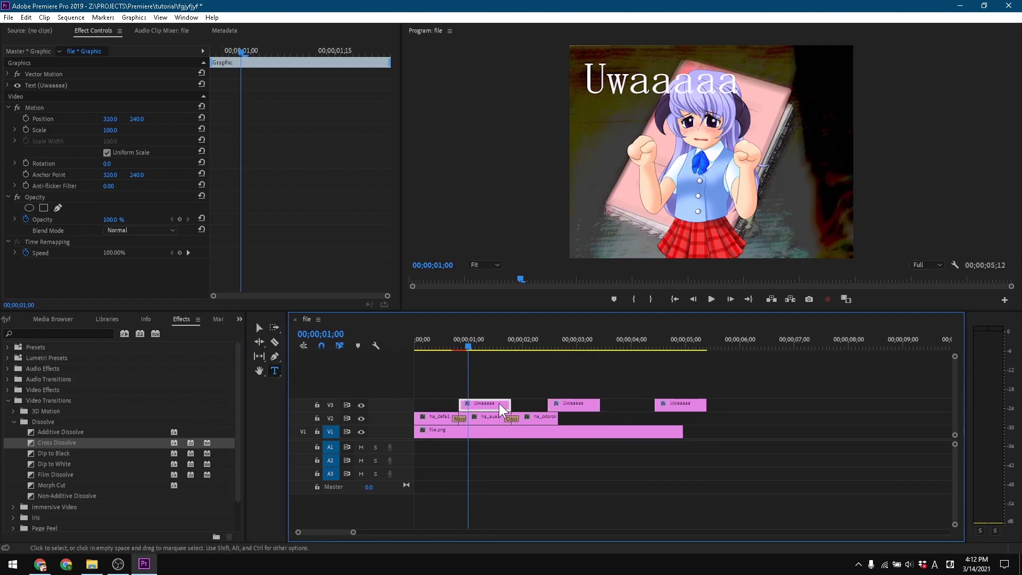
click(591, 409)
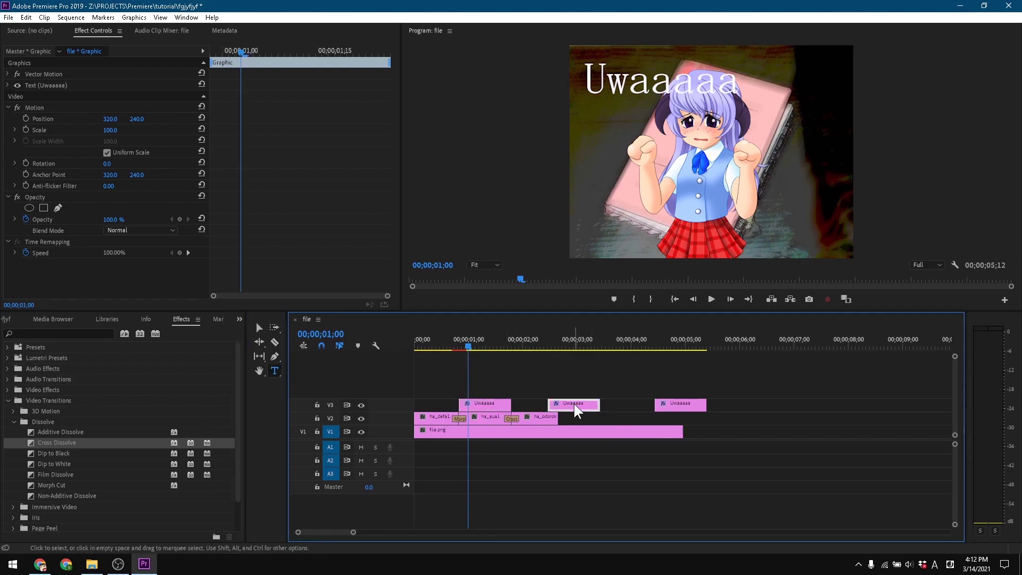
click(672, 410)
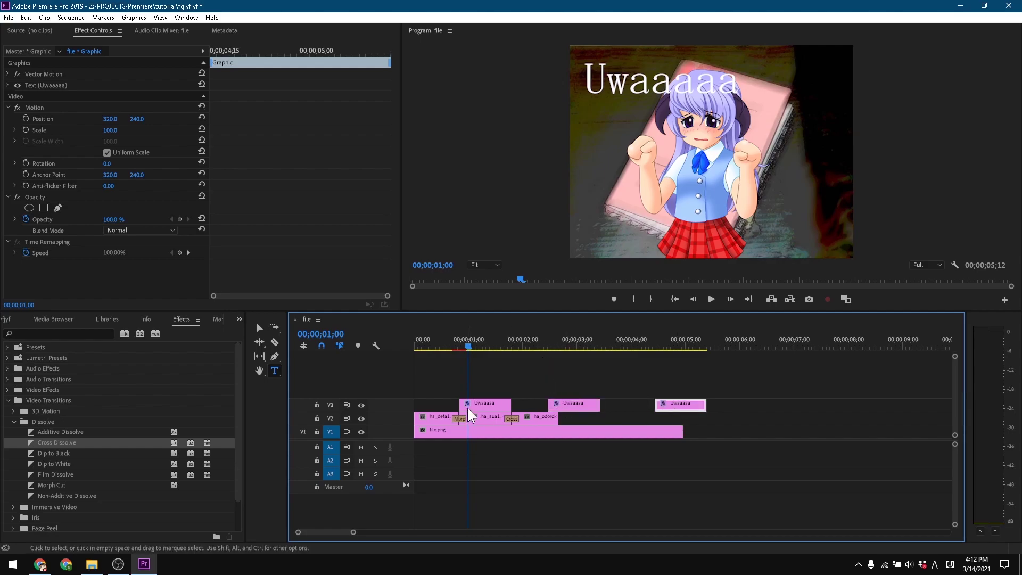
click(490, 344)
click(486, 406)
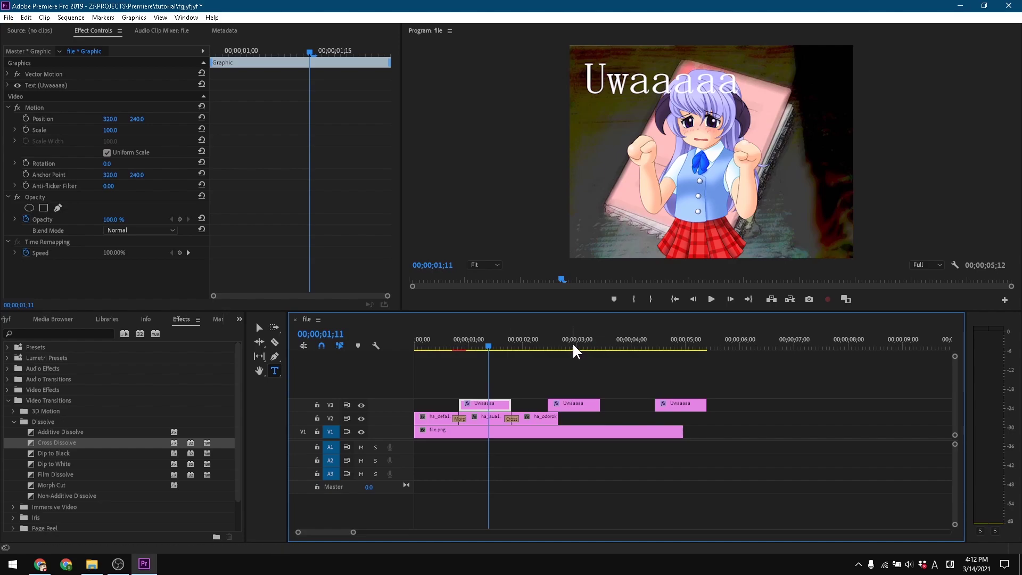
click(570, 410)
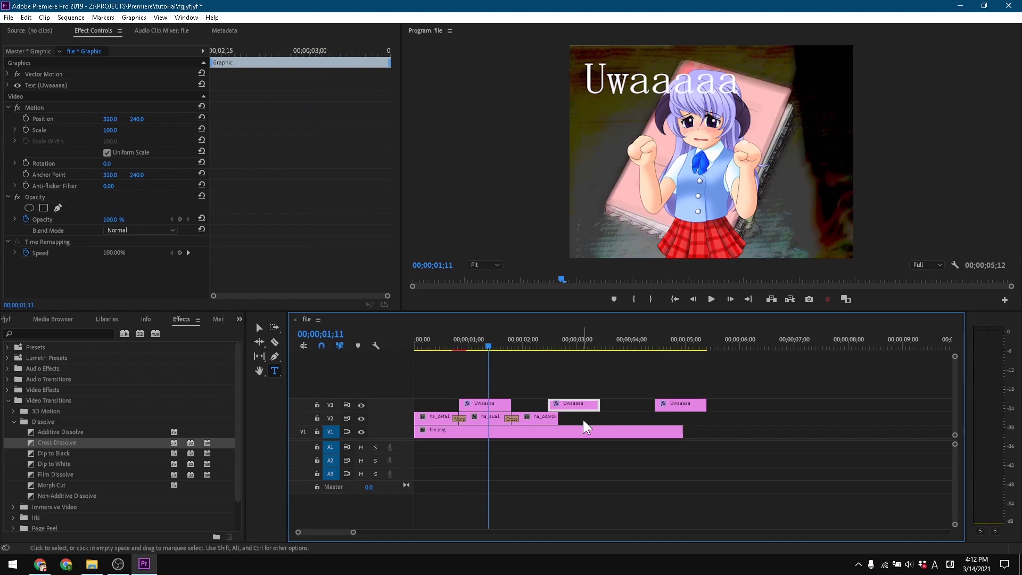
click(569, 346)
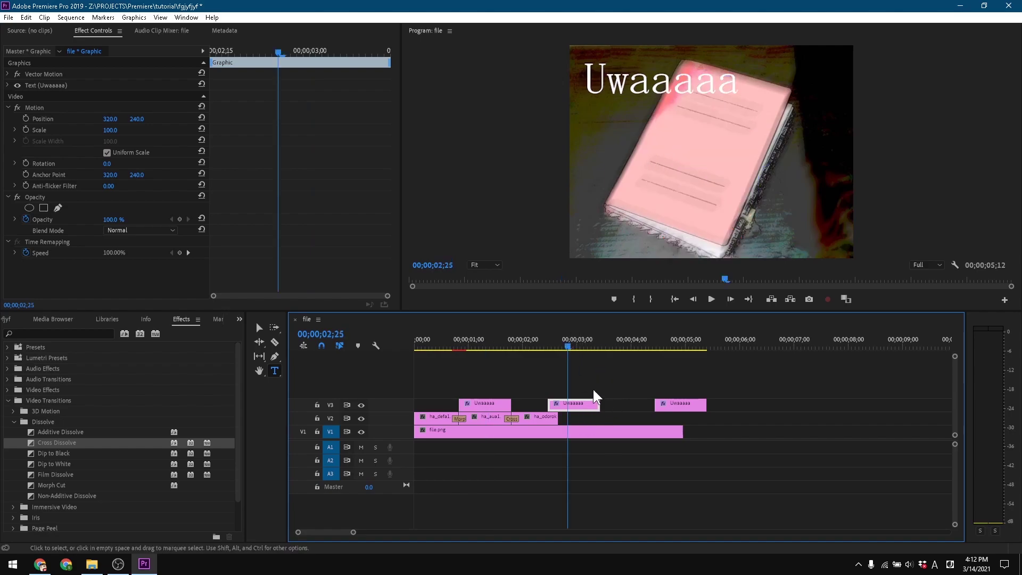
drag(569, 352, 573, 373)
drag(590, 90, 746, 98)
text(rejeijfgierj)
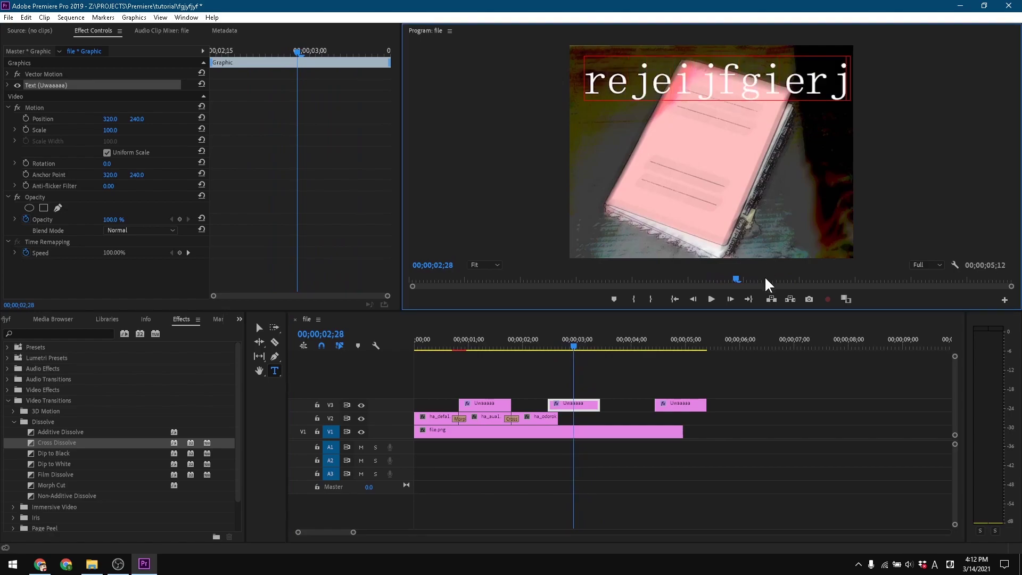
Move the two copied captions on V3 so they follow end to end directly after the first caption
drag(570, 350, 695, 412)
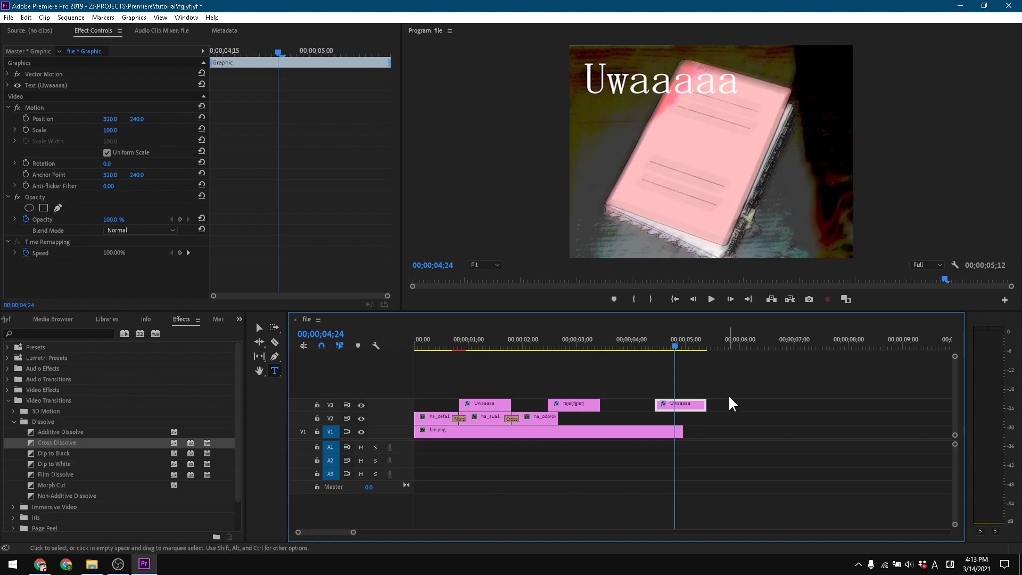
drag(695, 406, 642, 408)
drag(579, 384, 589, 413)
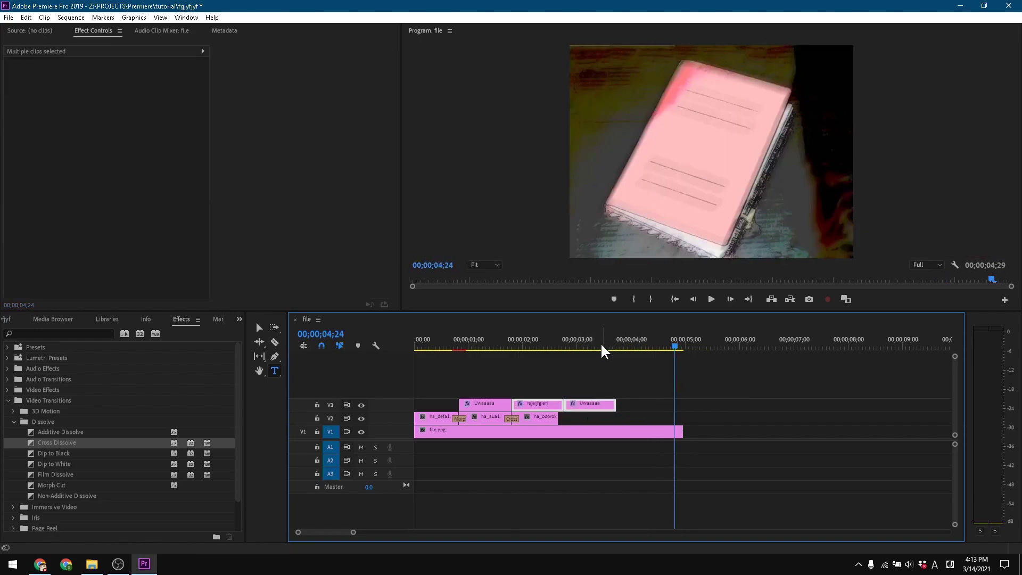
click(543, 384)
Select the first "Uwaaaaa" caption's text at 00;00;01;05 and expand its text properties
click(493, 403)
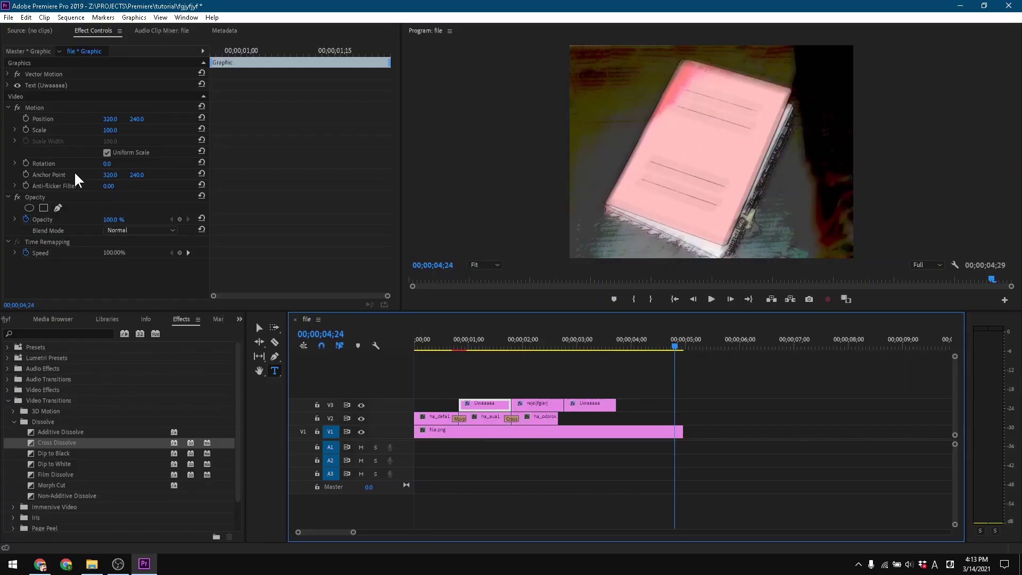
click(478, 348)
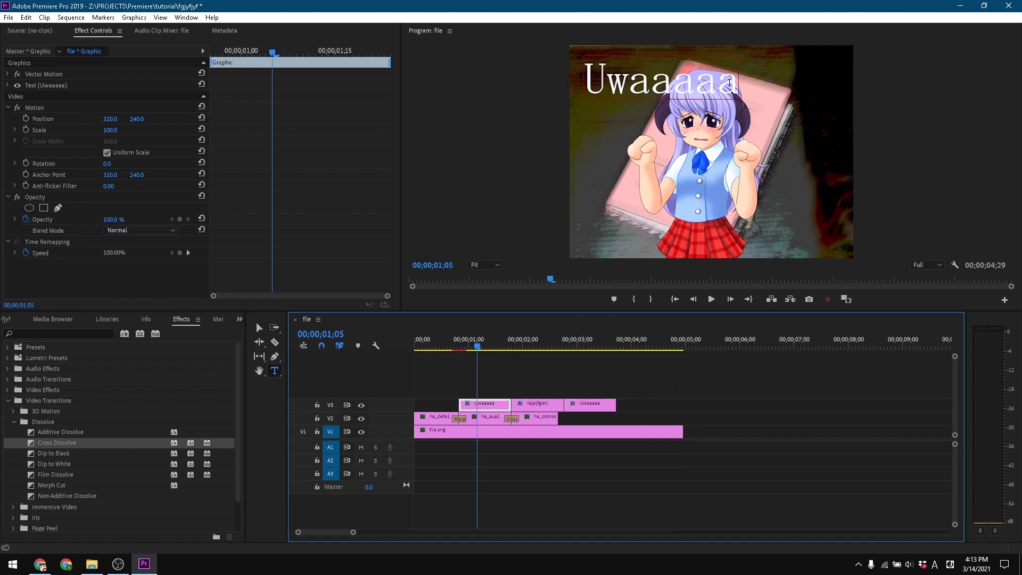
click(595, 79)
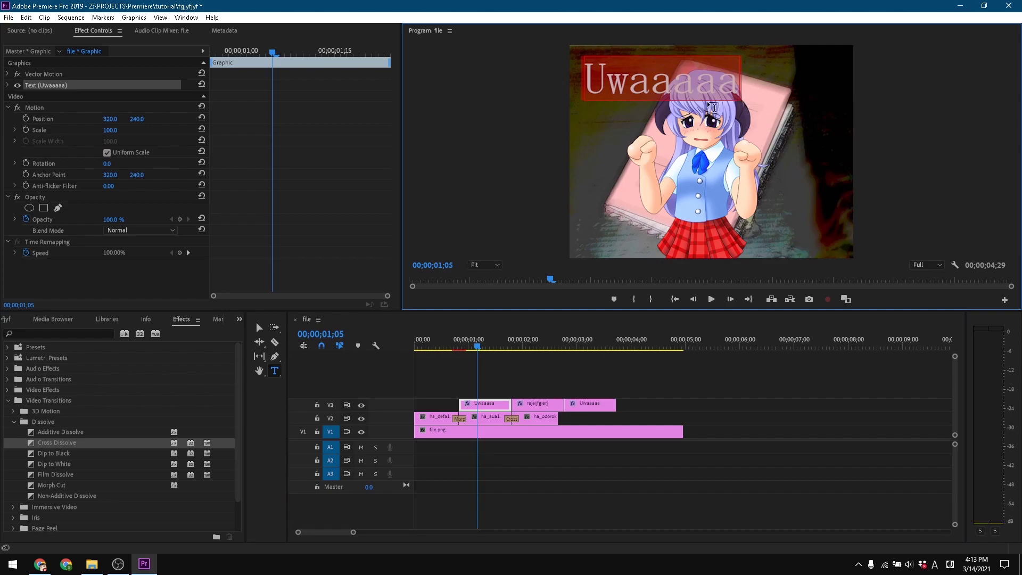
click(6, 86)
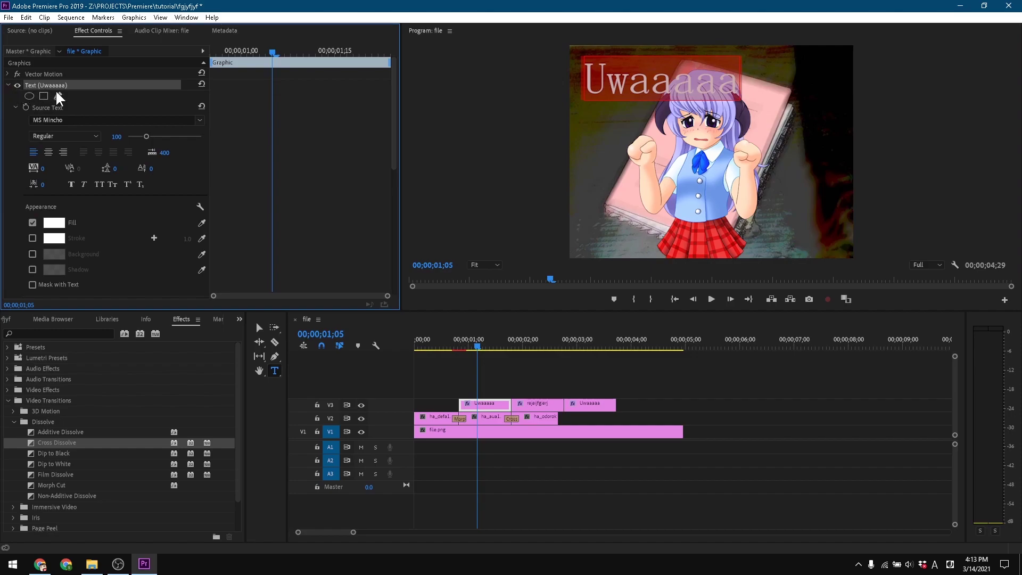
Try the Nikkyou Sans and onryou fonts on the first "Uwaaaaa" caption
click(200, 120)
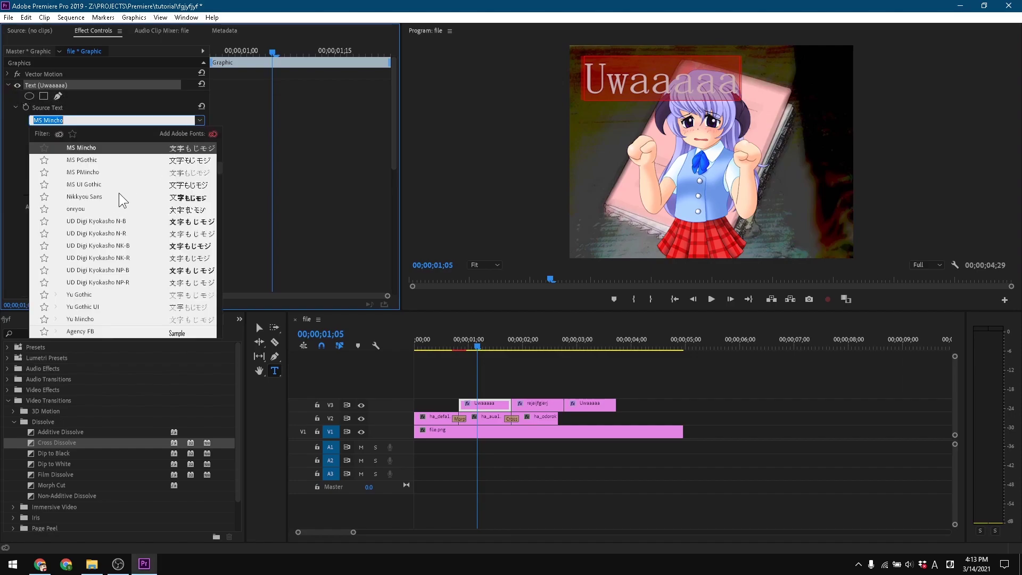
click(91, 197)
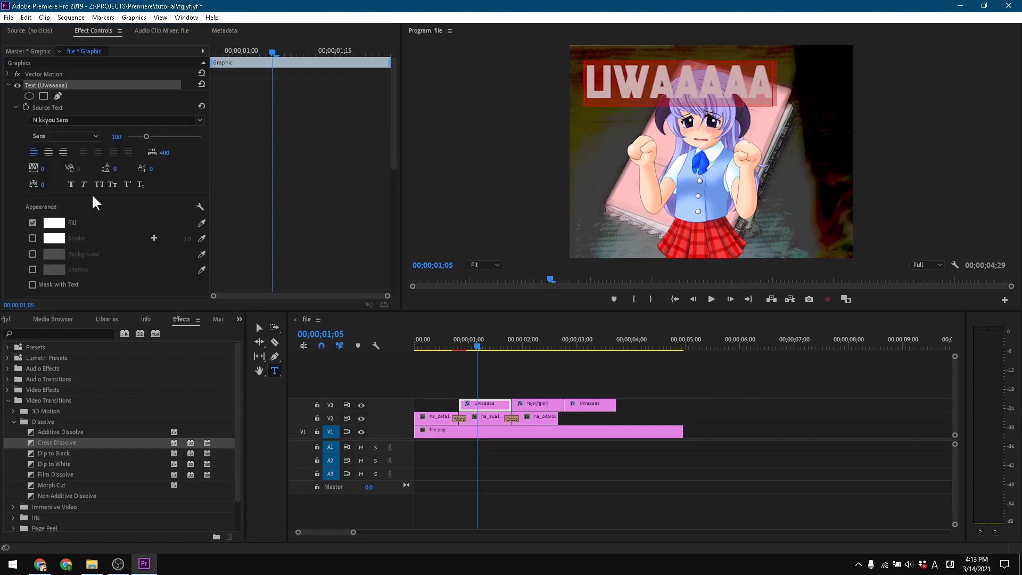
click(103, 120)
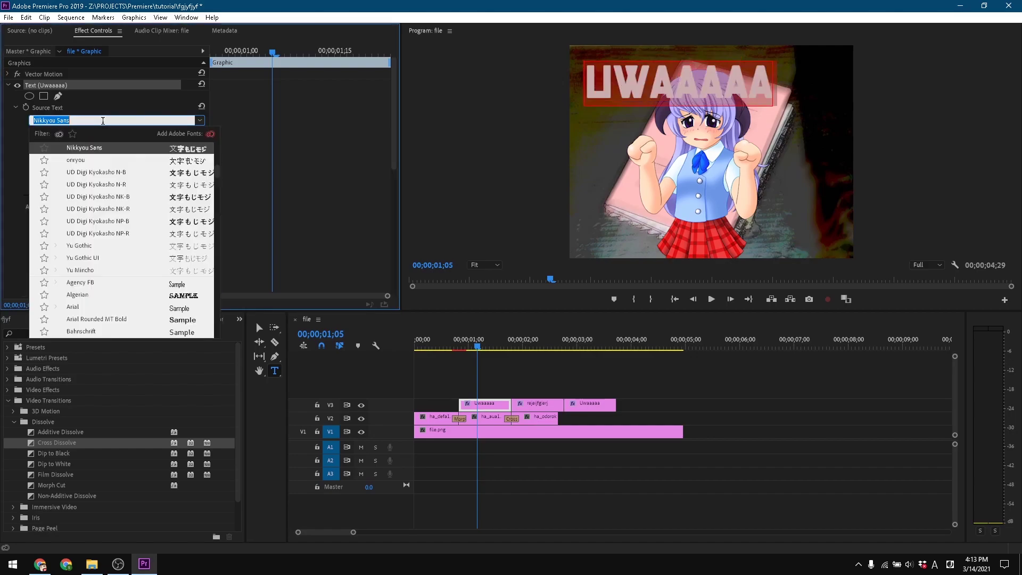
click(125, 162)
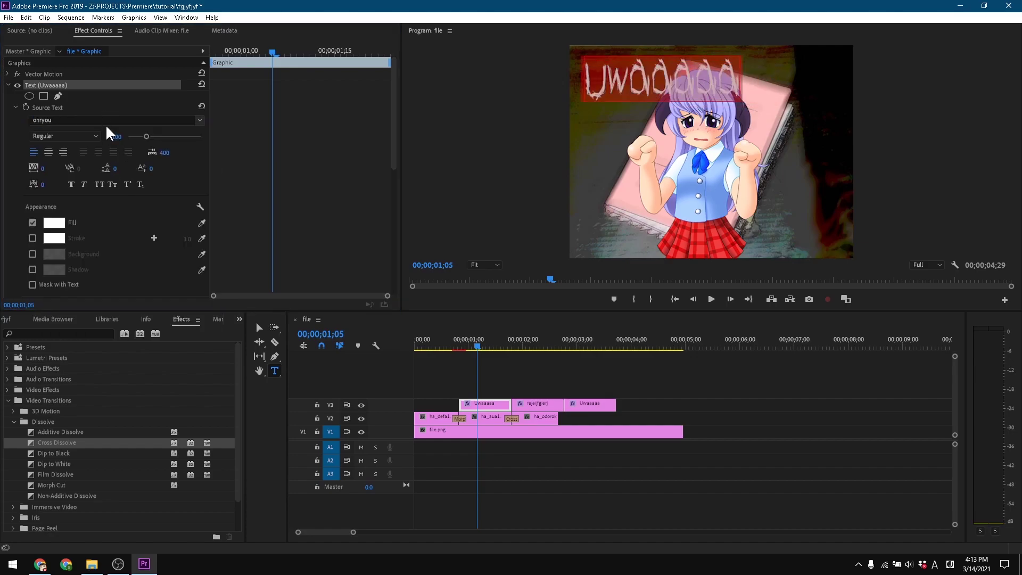
Set the first caption's font to UD Digi Kyokasho NP-B and try all caps on and off
click(186, 121)
click(177, 209)
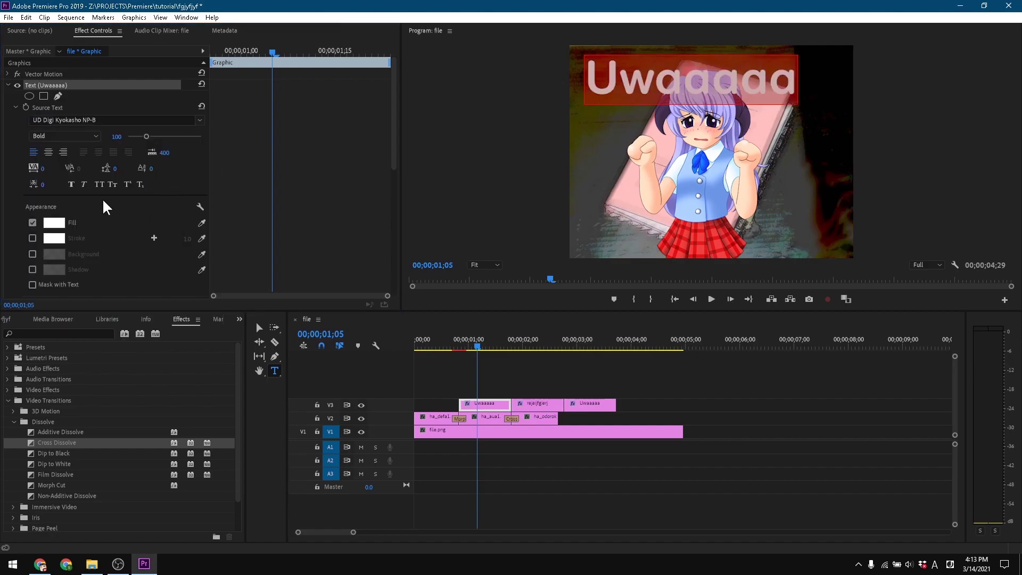
click(100, 185)
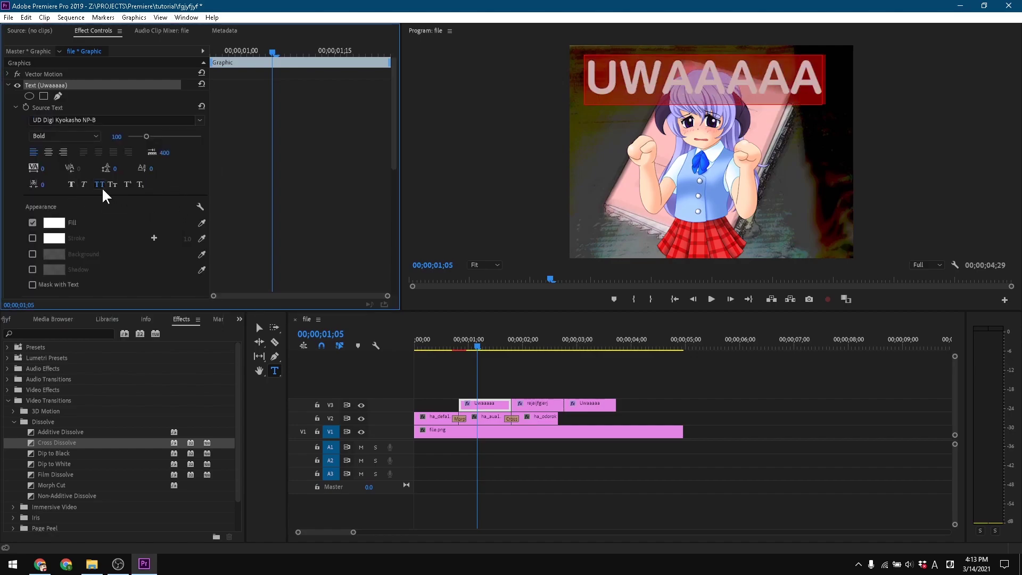
click(100, 184)
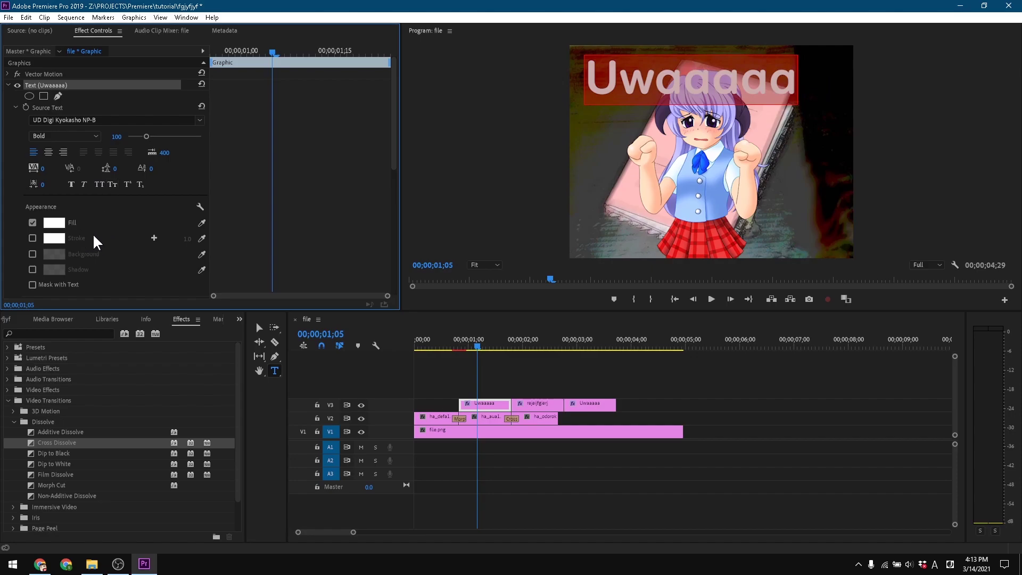
Enable a stroke on the first "Uwaaaaa" caption and set its color to black
click(33, 238)
click(54, 238)
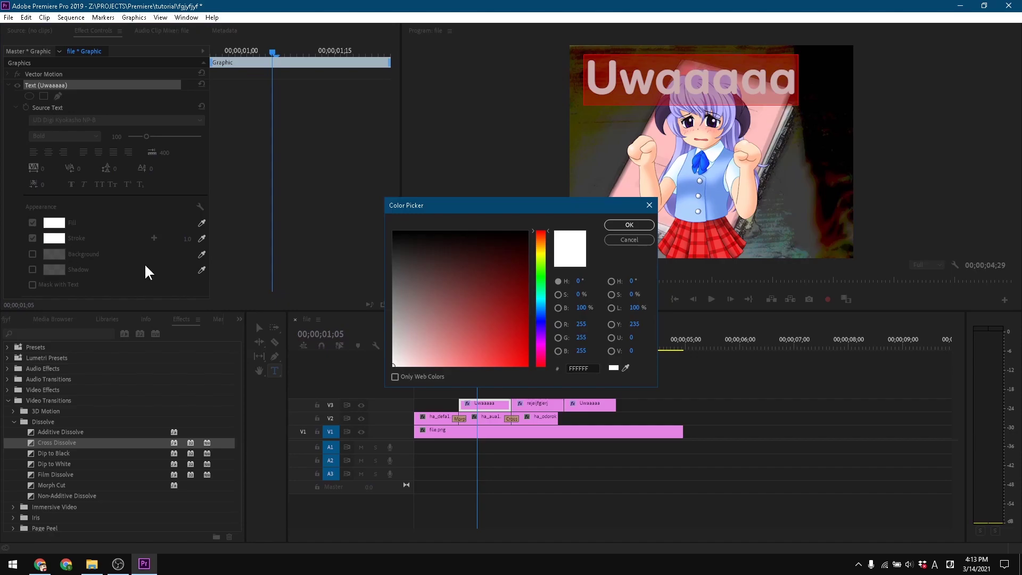
drag(511, 245, 605, 190)
click(628, 224)
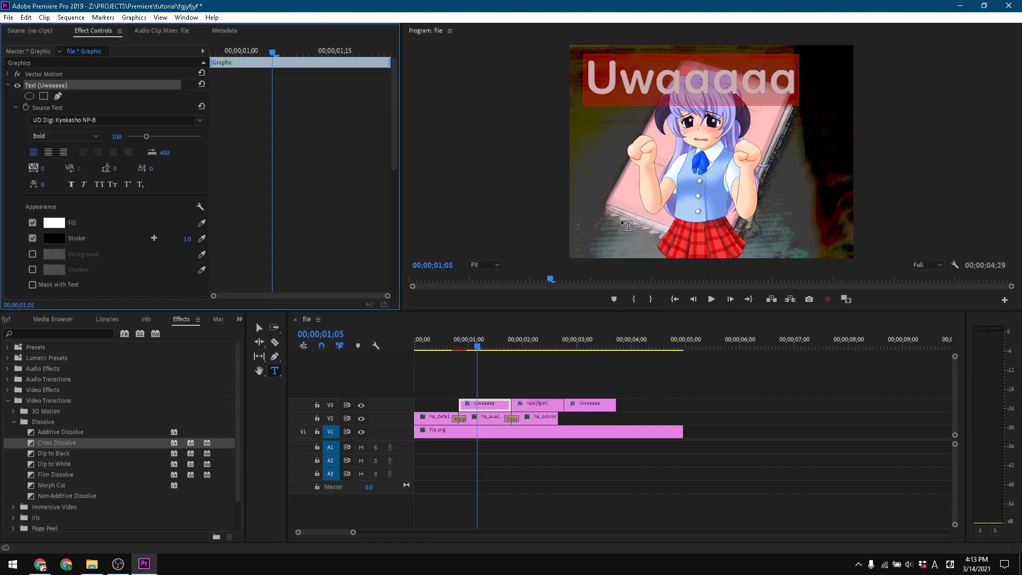
click(664, 89)
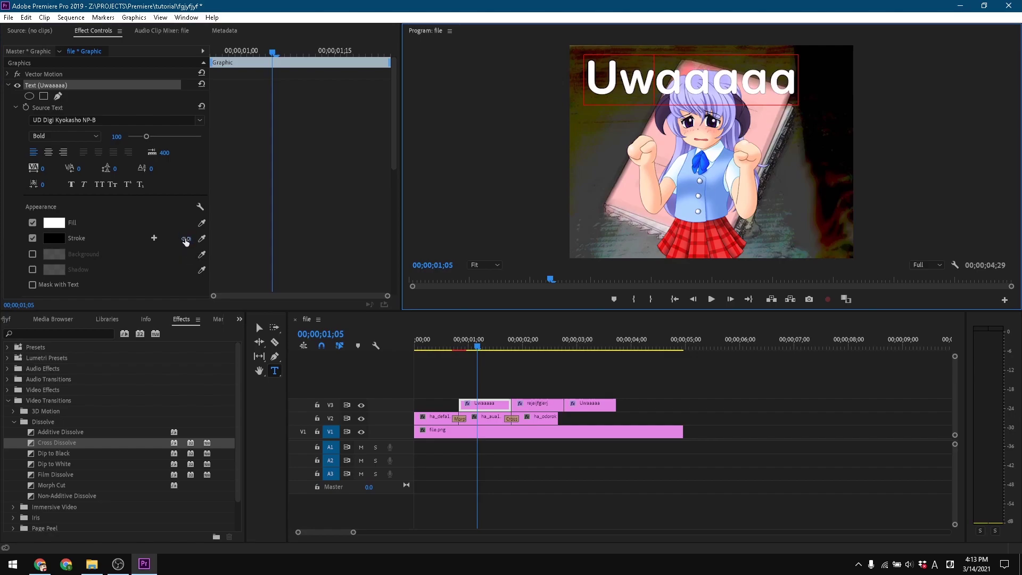
Set the first caption's stroke width to 17
mouse_move(187, 239)
mouse_down()
mouse_move(204, 238)
mouse_move(175, 237)
mouse_up()
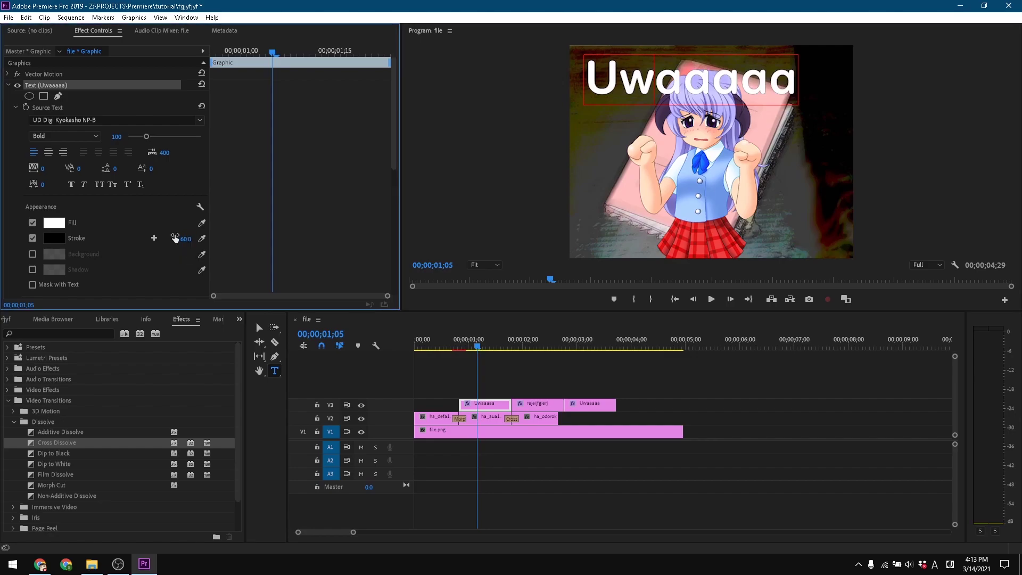
click(920, 126)
key(ctrl+z)
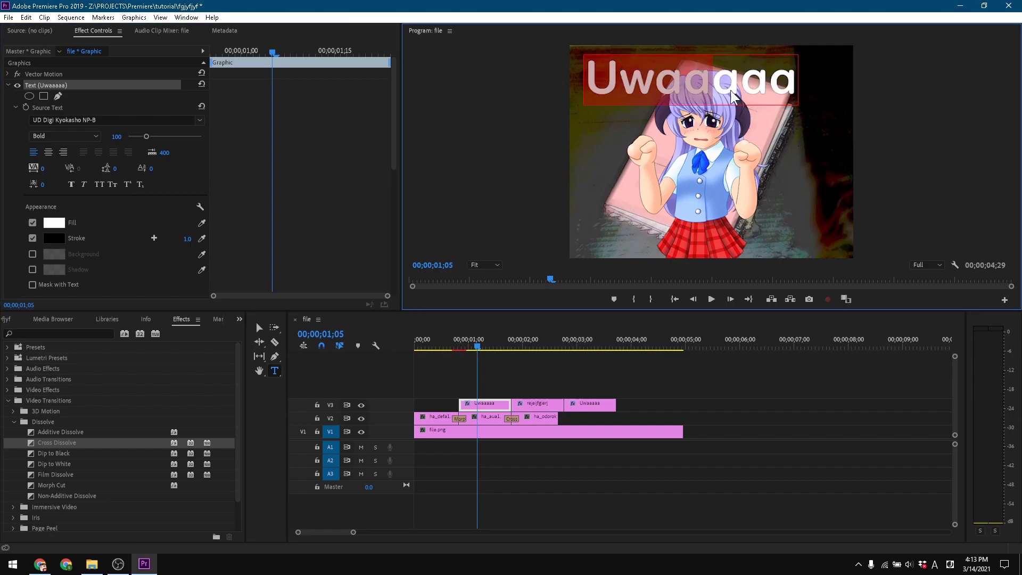
drag(187, 238, 196, 239)
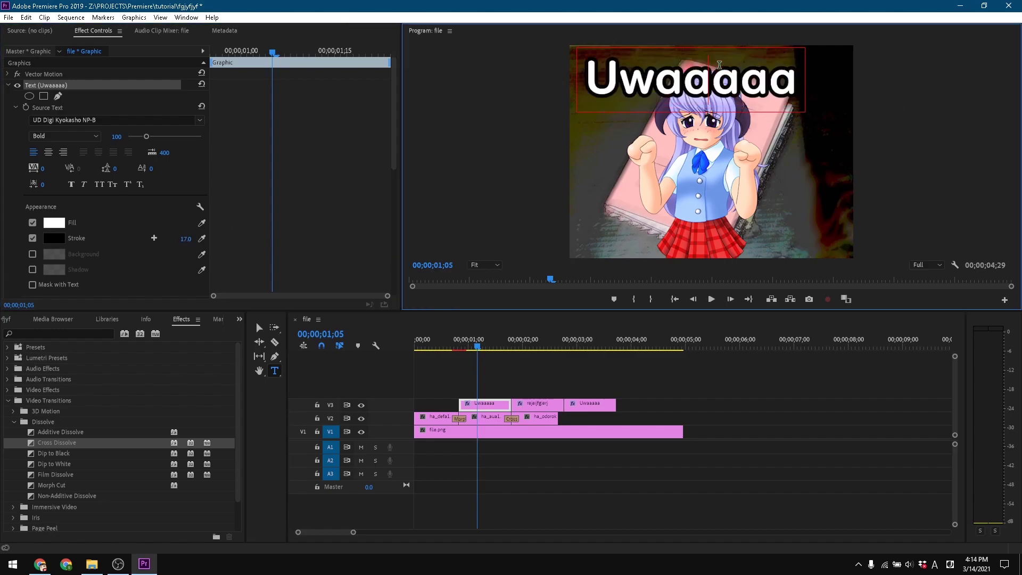
Try the text background on and off on the first caption and enable a black (000000) shadow
click(33, 254)
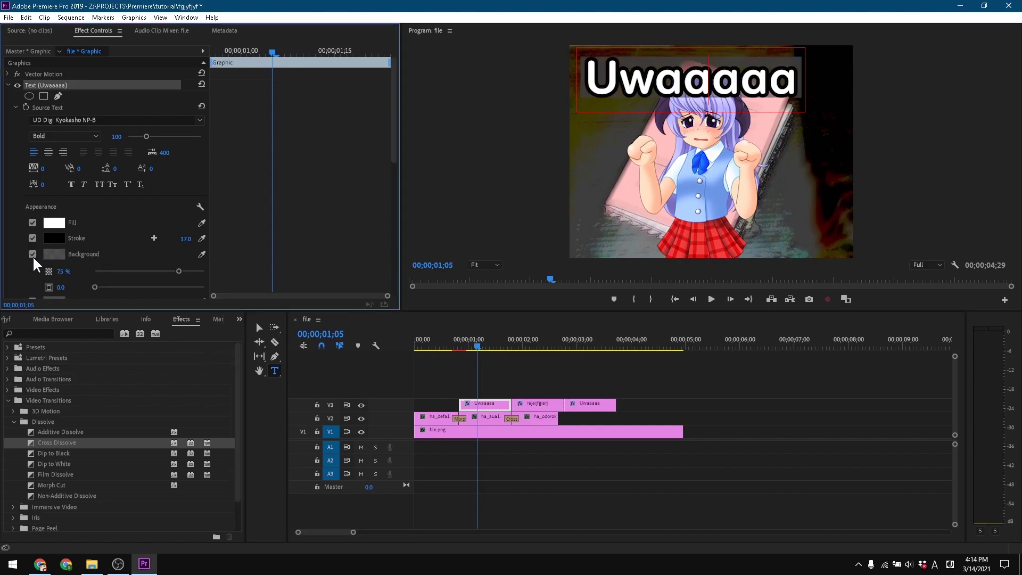
click(33, 254)
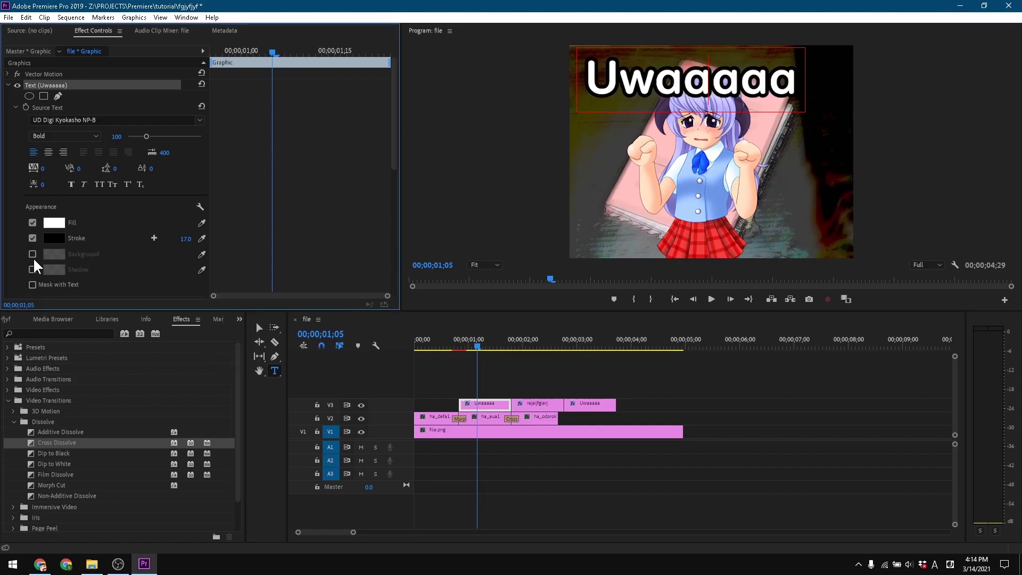
click(32, 269)
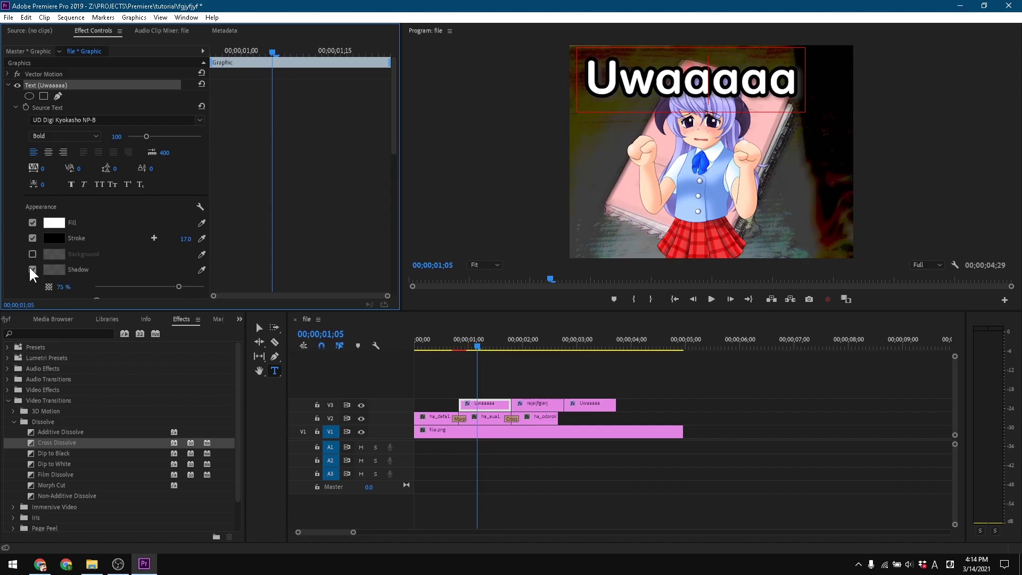
click(58, 270)
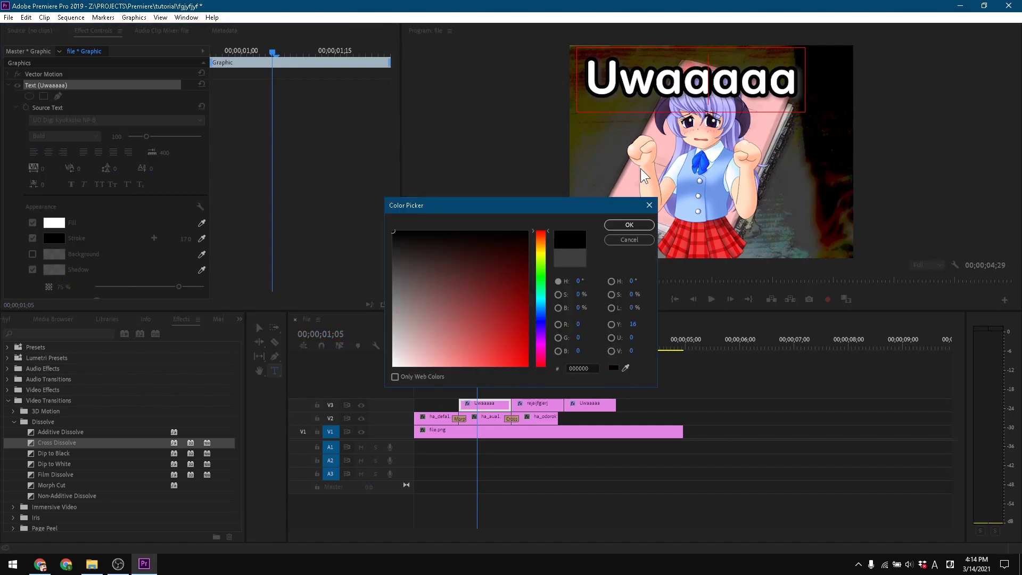
click(630, 225)
scroll(140, 200, down, 2)
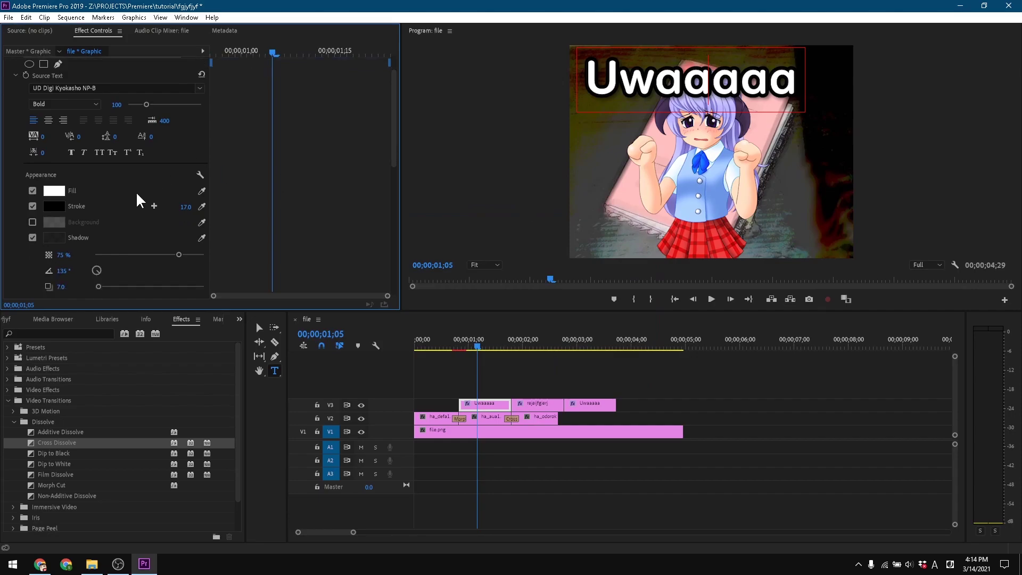
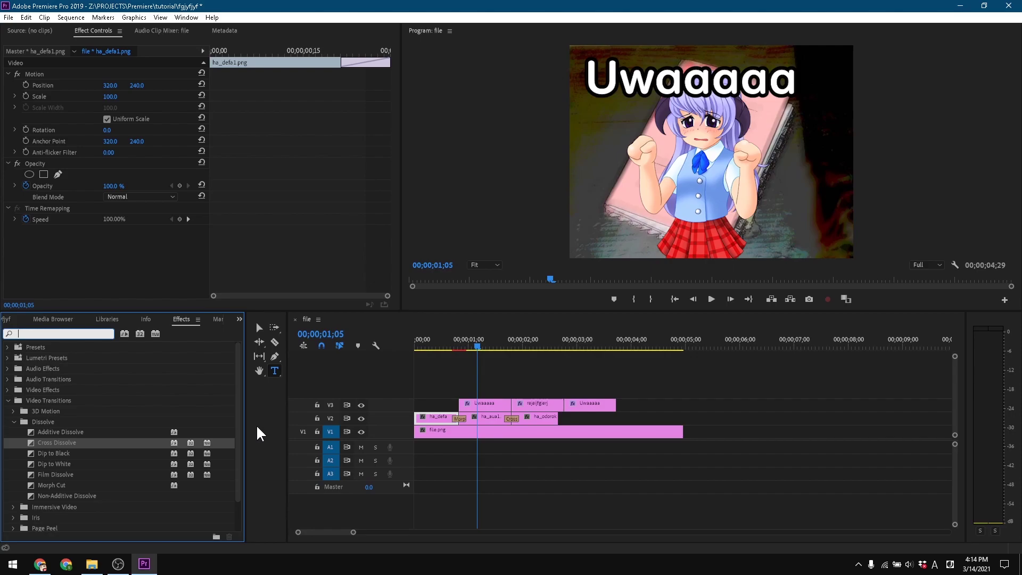
Search the effects for "stroke" and clear the search
text(stroke)
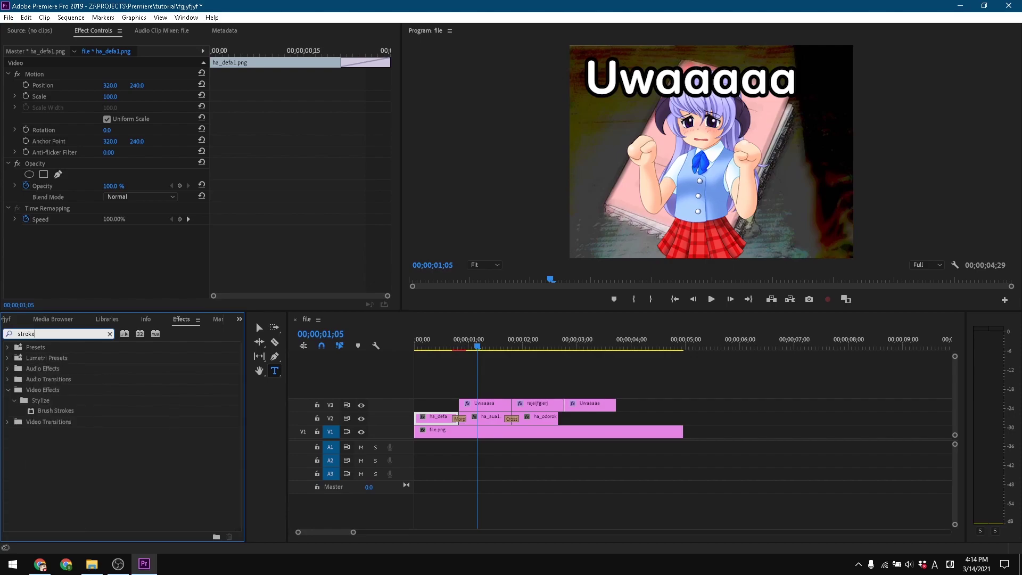
key(BackSpace)
key(BackSpace)
key(BackSpace)
key(BackSpace)
key(BackSpace)
key(BackSpace)
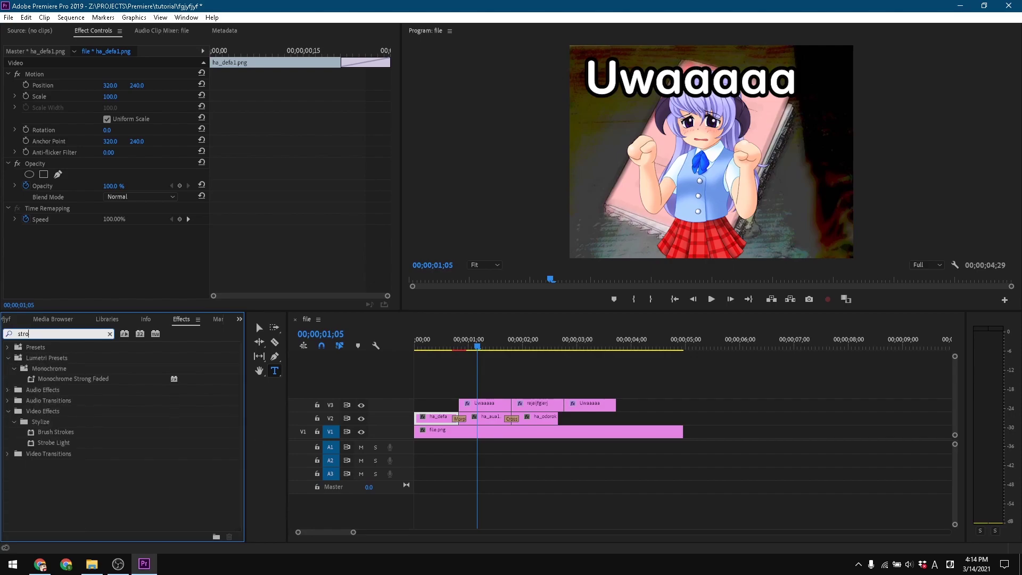
Find the Drop Shadow effect, apply it to the ha_defa1.png clip on V2, and preview it at 00;00;00;11
text(drop)
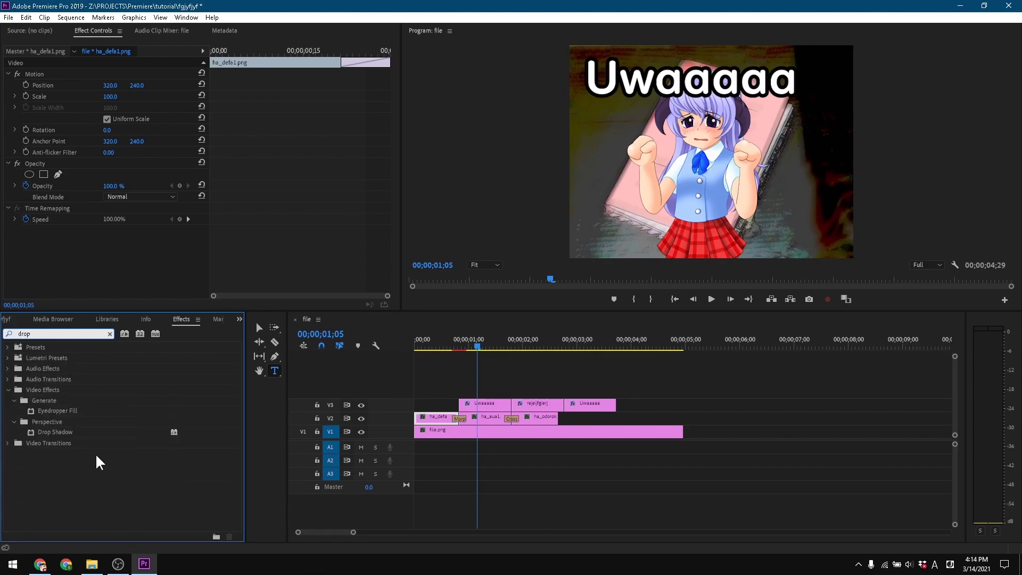
drag(59, 432, 438, 417)
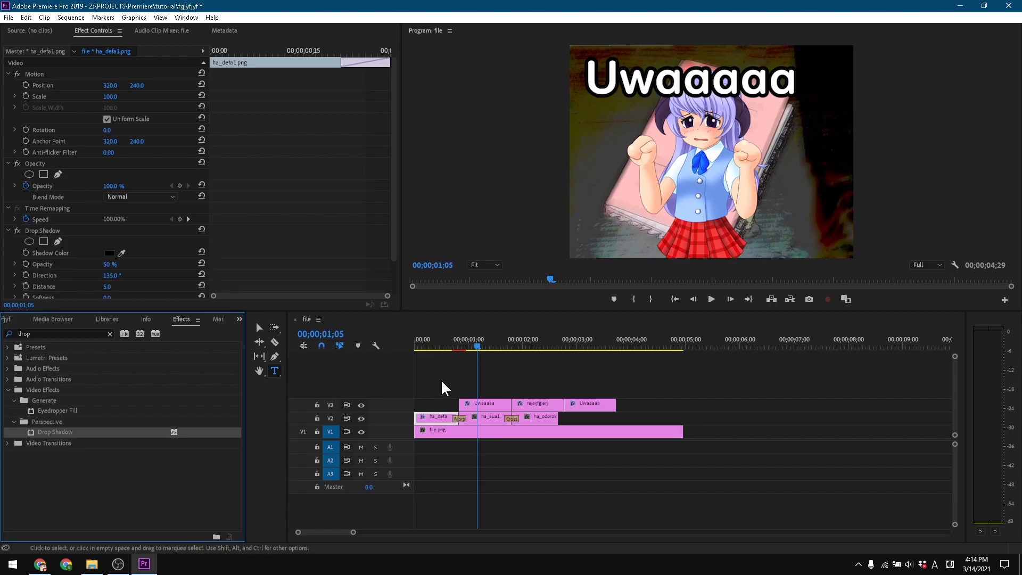
click(435, 346)
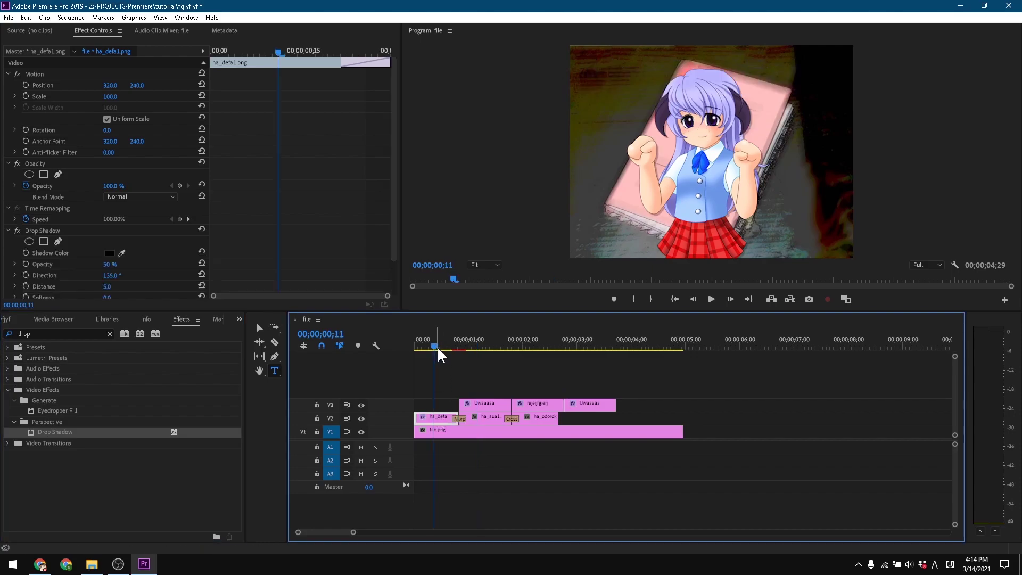
Set the ha_defa1.png Drop Shadow to 100% opacity, 112° direction and 107 distance
scroll(95, 190, down, 2)
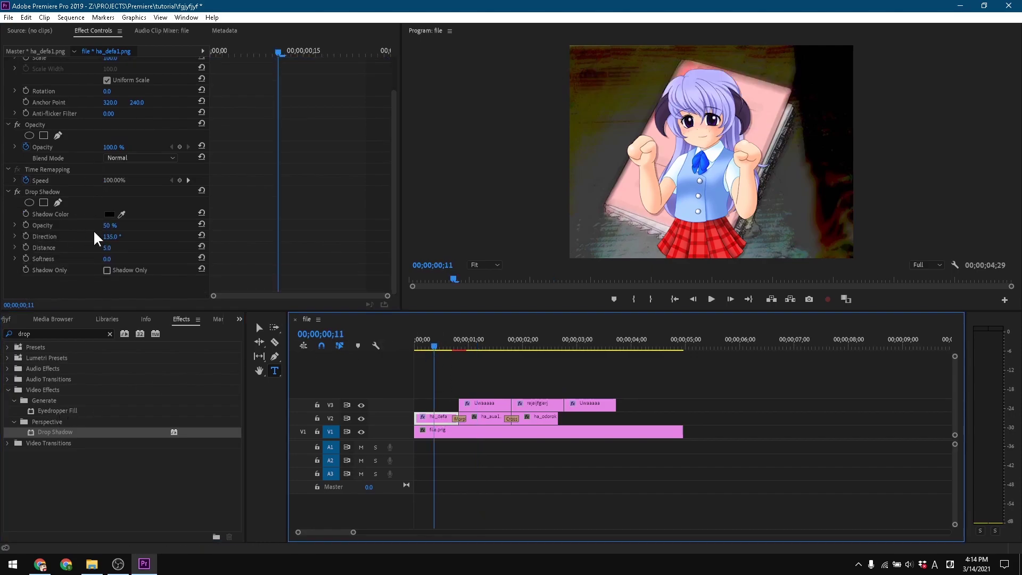
drag(106, 225, 232, 208)
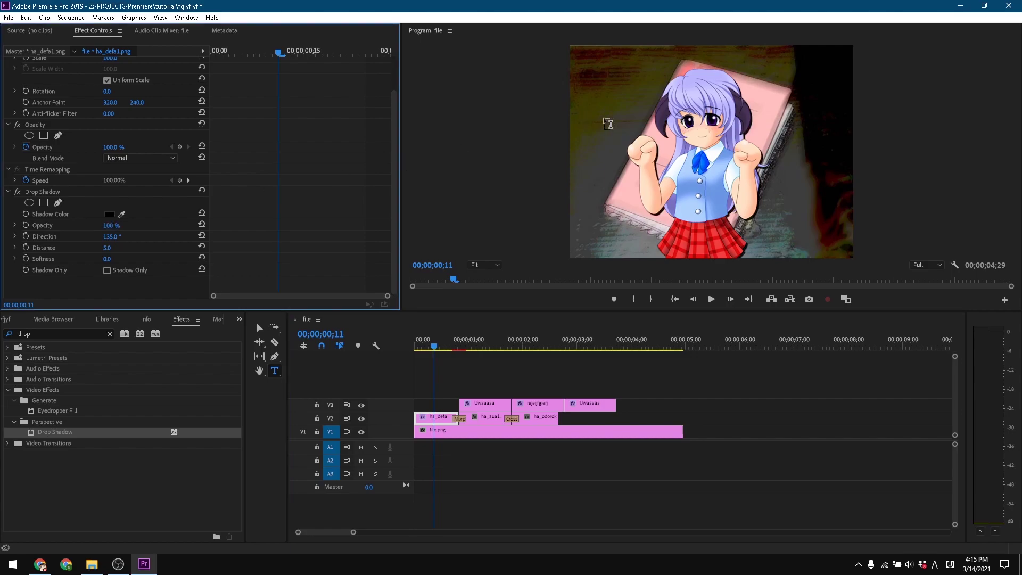
drag(110, 237, 62, 259)
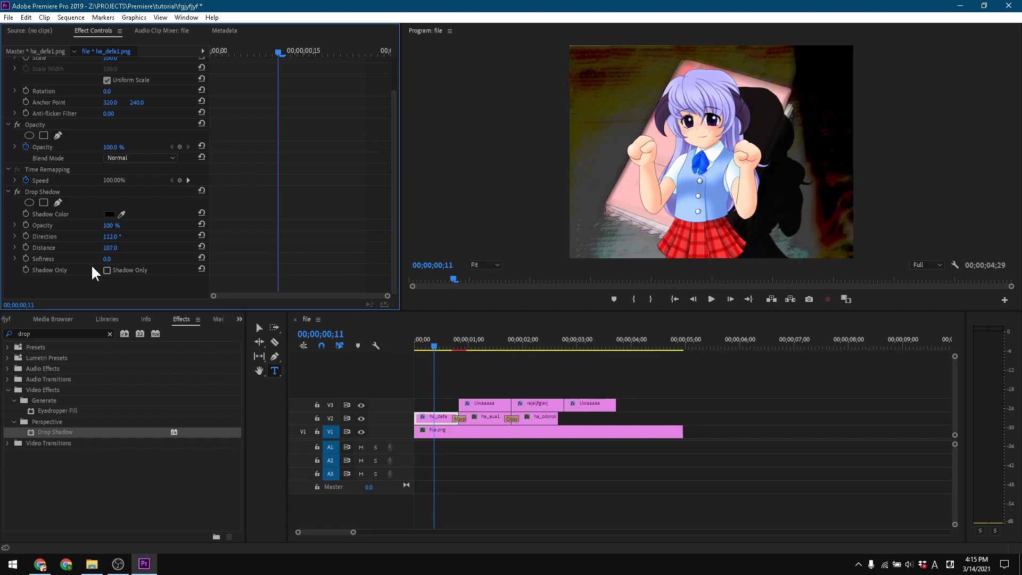
click(500, 373)
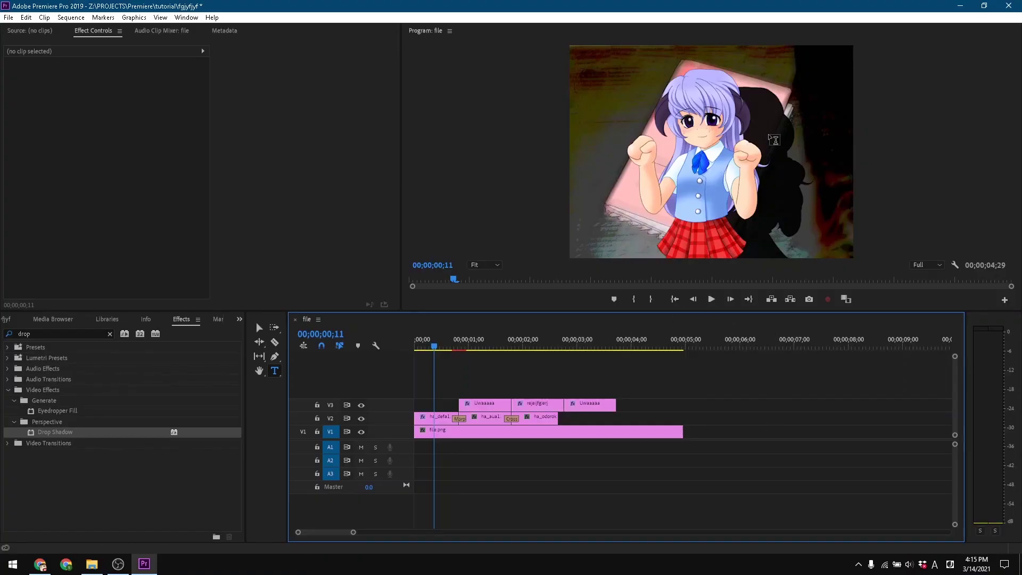
Copy the Drop Shadow effect from the ha_defa1.png clip and paste it onto the ha_aua1.png clip
click(443, 420)
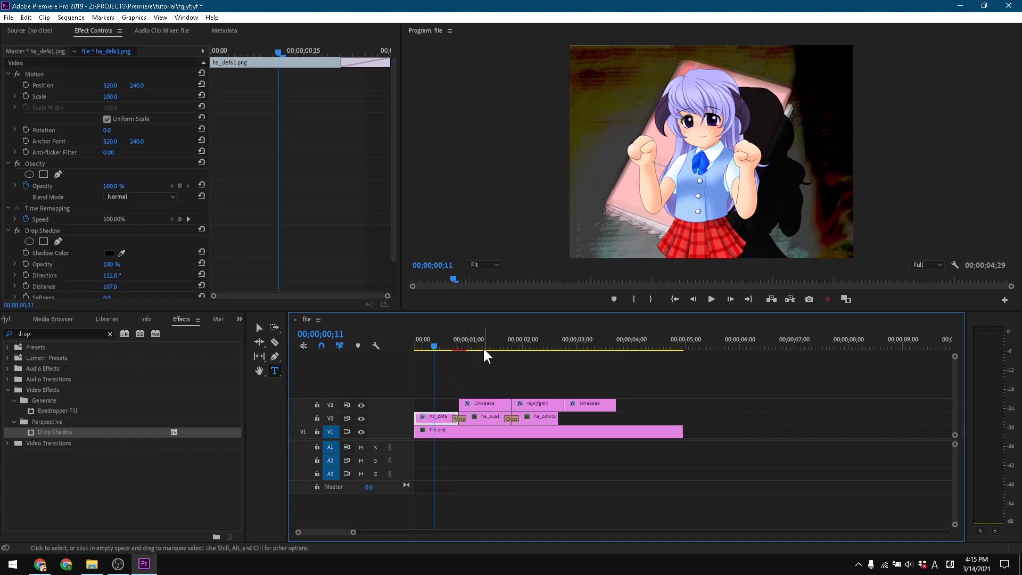
click(489, 420)
click(541, 417)
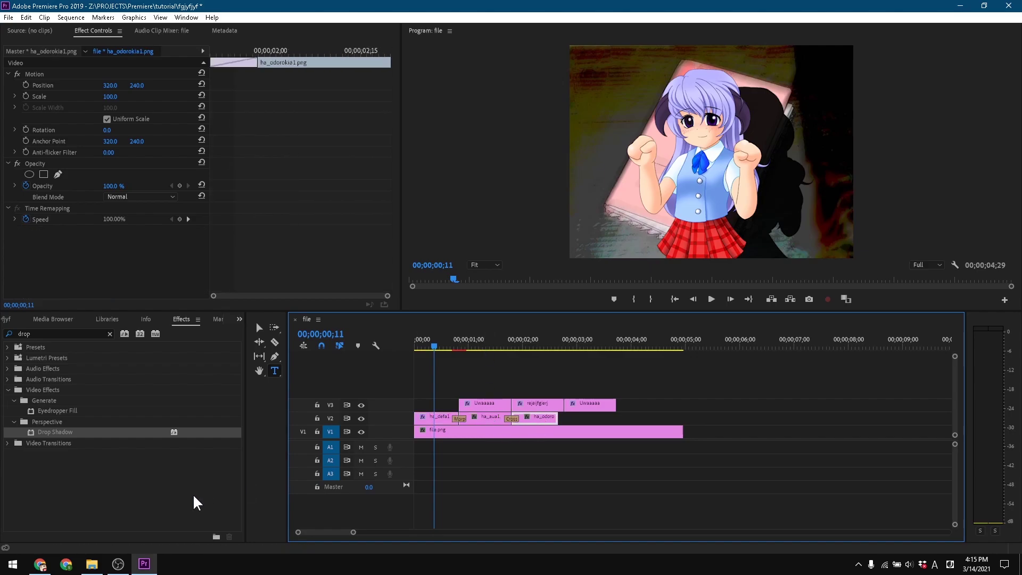
click(438, 417)
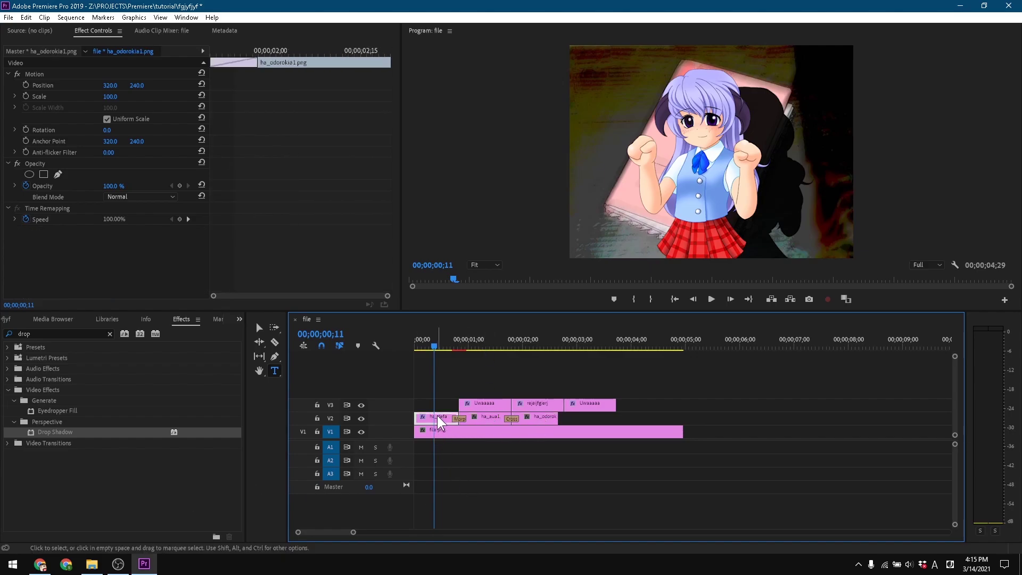
click(53, 230)
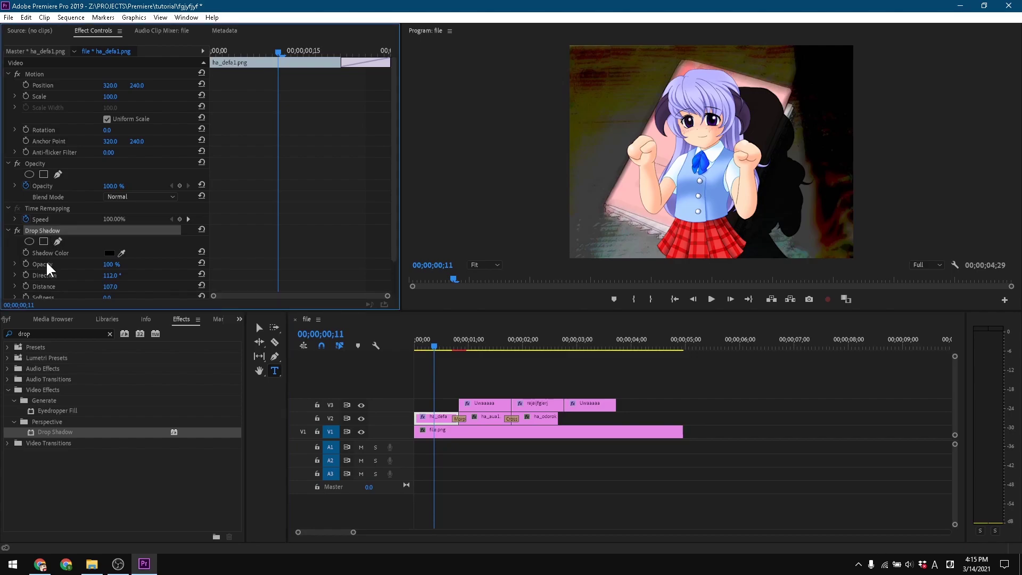
click(475, 417)
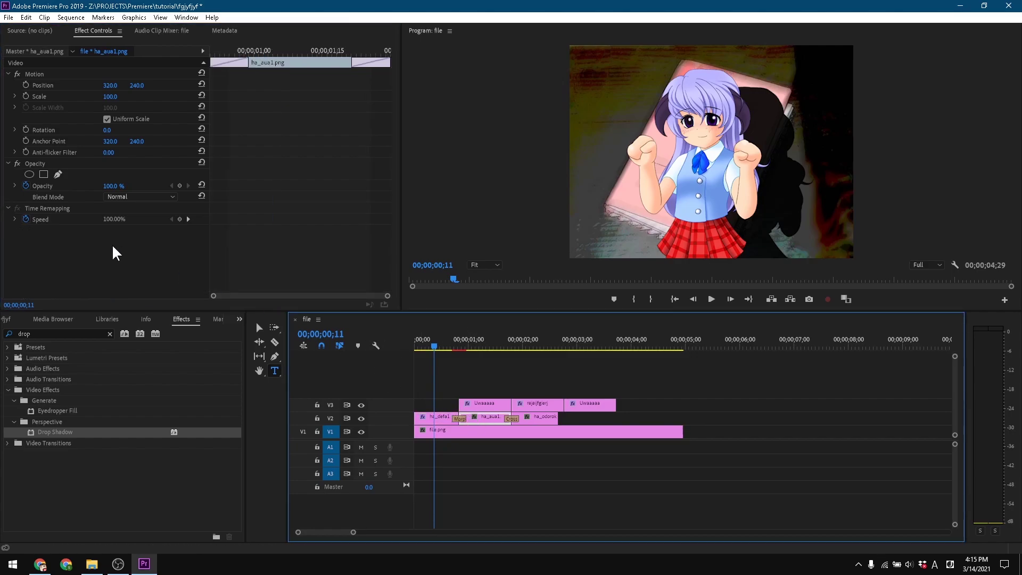
click(113, 250)
key(ctrl+v)
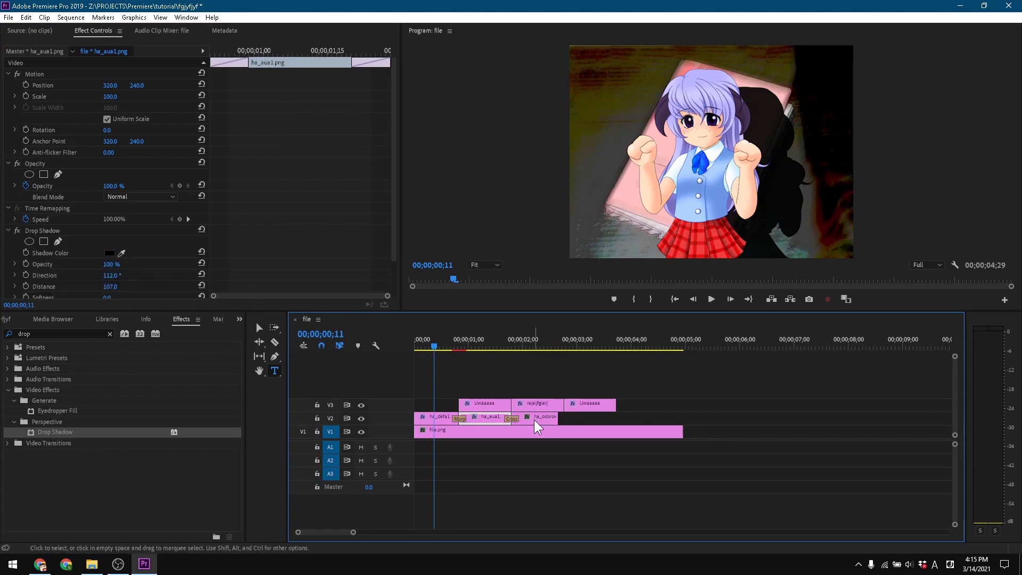
Paste the copied Drop Shadow effect onto the ha_odorokia1.png clip
click(535, 420)
click(127, 252)
key(ctrl+v)
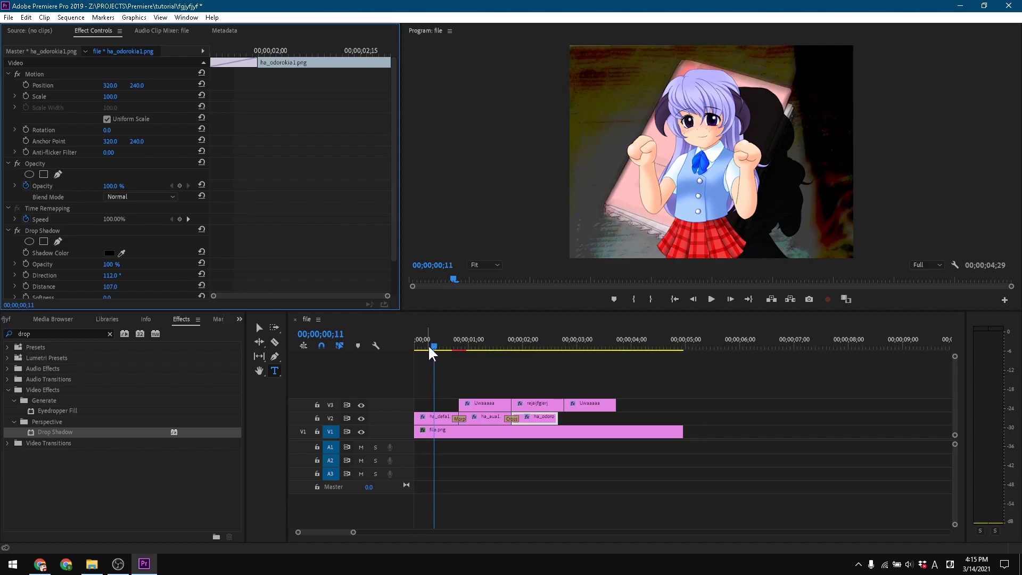
Delete all three text captions on track V3
drag(432, 345, 279, 414)
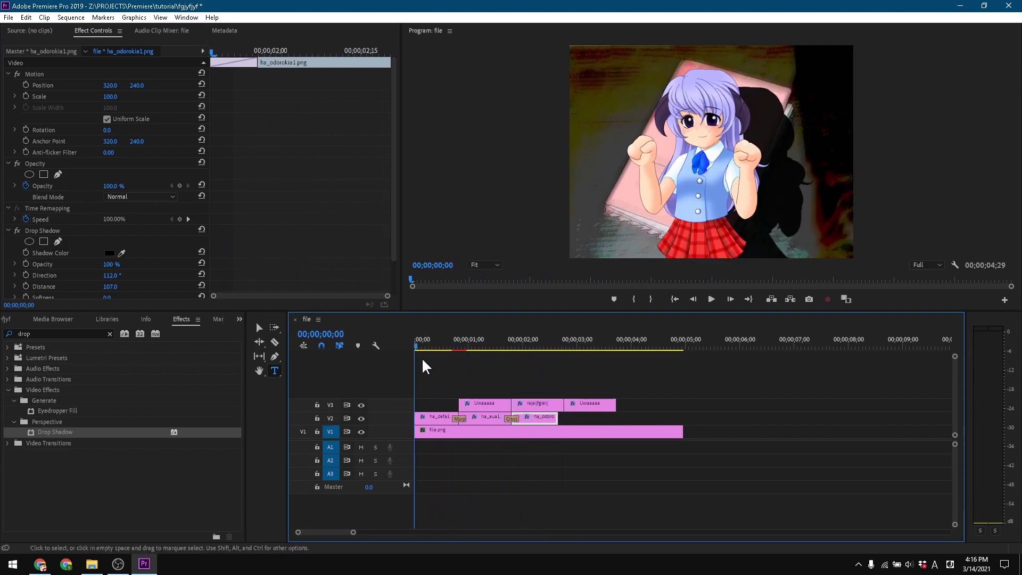
drag(414, 344, 437, 348)
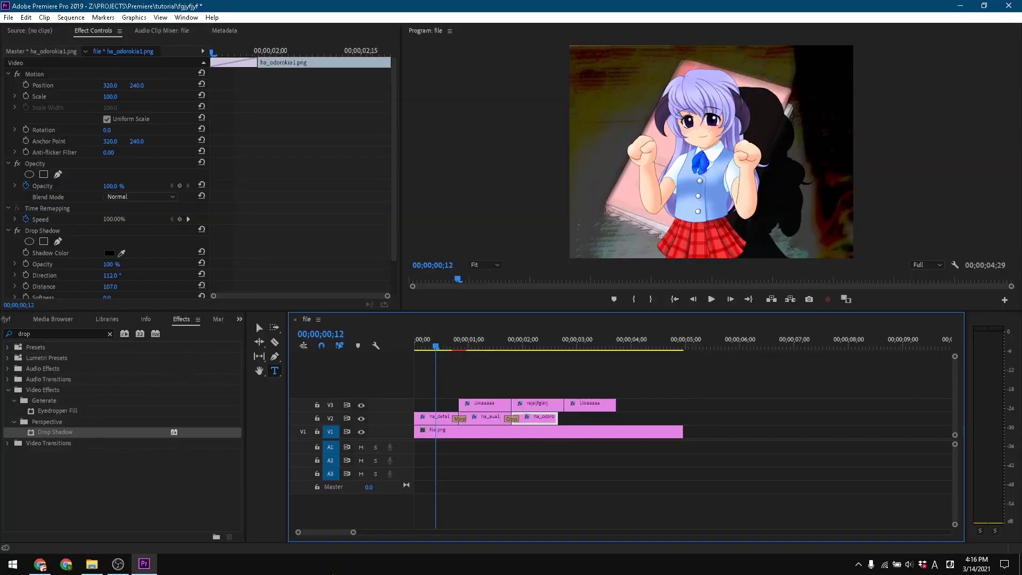
drag(485, 374, 594, 403)
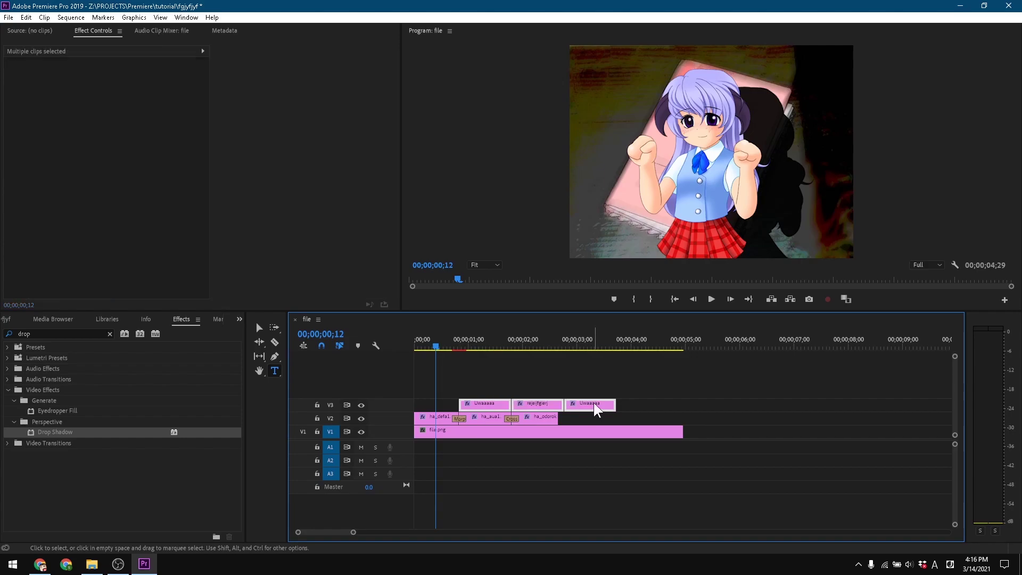
key(Delete)
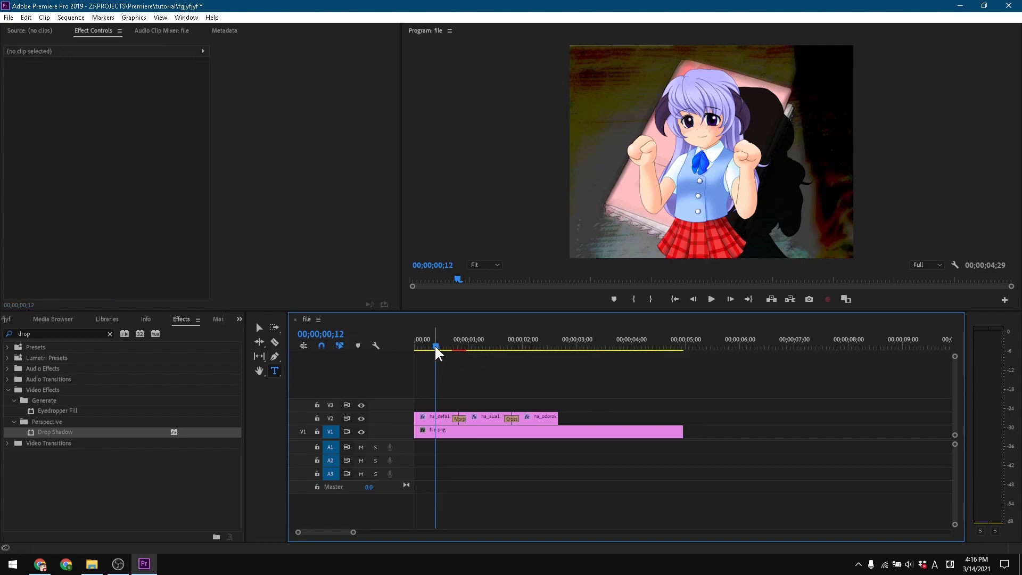
Review the effects of the three sprite clips on V2 and preview the sequence up to 00;00;02;14
drag(435, 344, 448, 396)
click(485, 416)
click(440, 417)
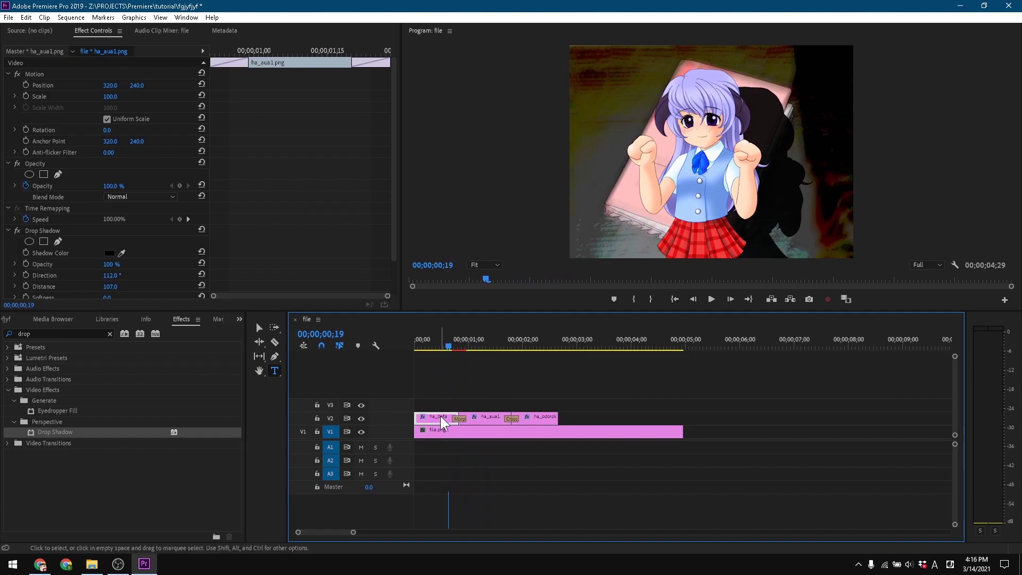
click(483, 417)
click(544, 415)
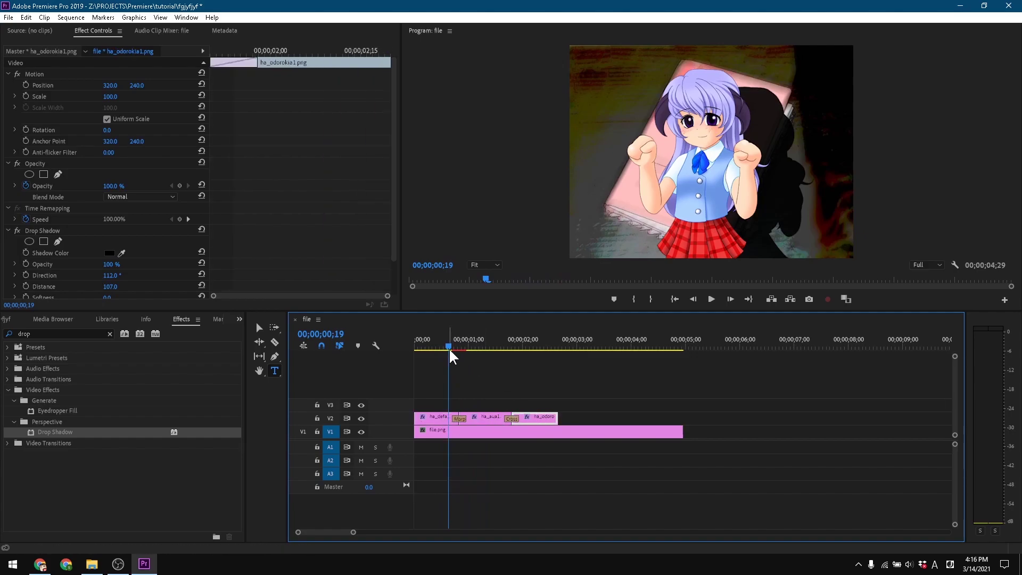
drag(449, 348, 553, 414)
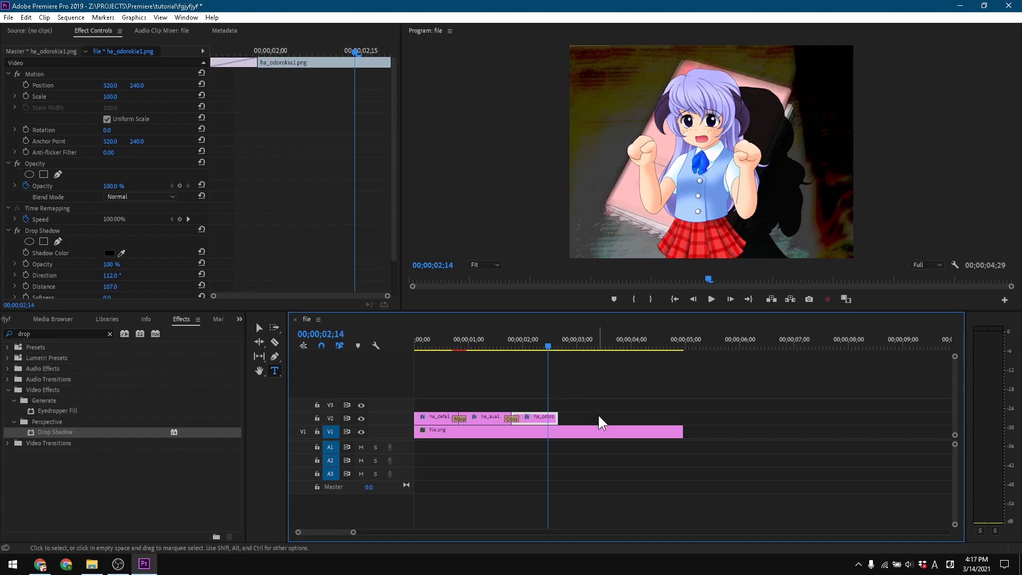
Nest the three sprite clips on V2 into a sequence named Nested Sequence 01
drag(598, 415, 429, 414)
right_click(429, 414)
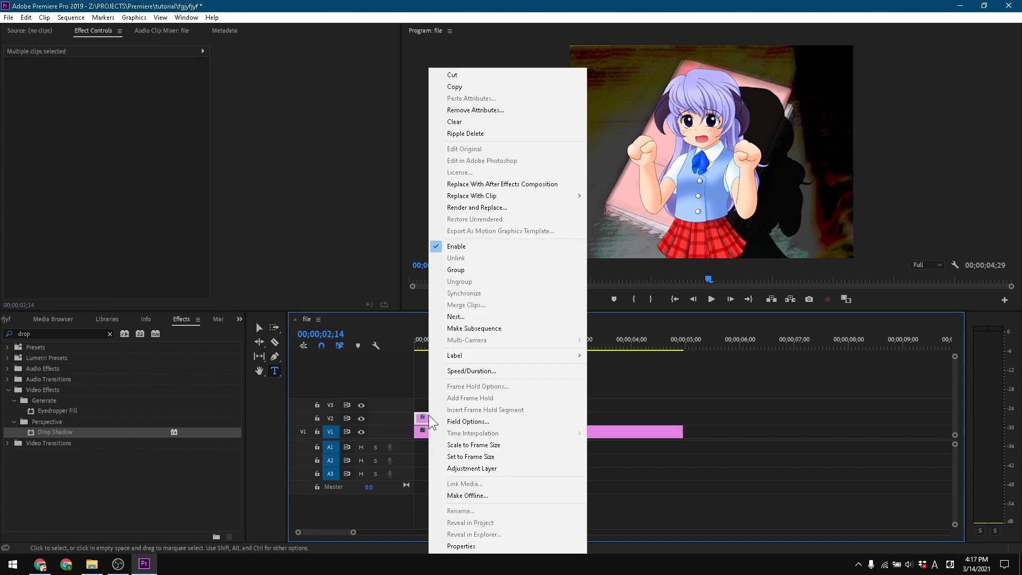
click(468, 319)
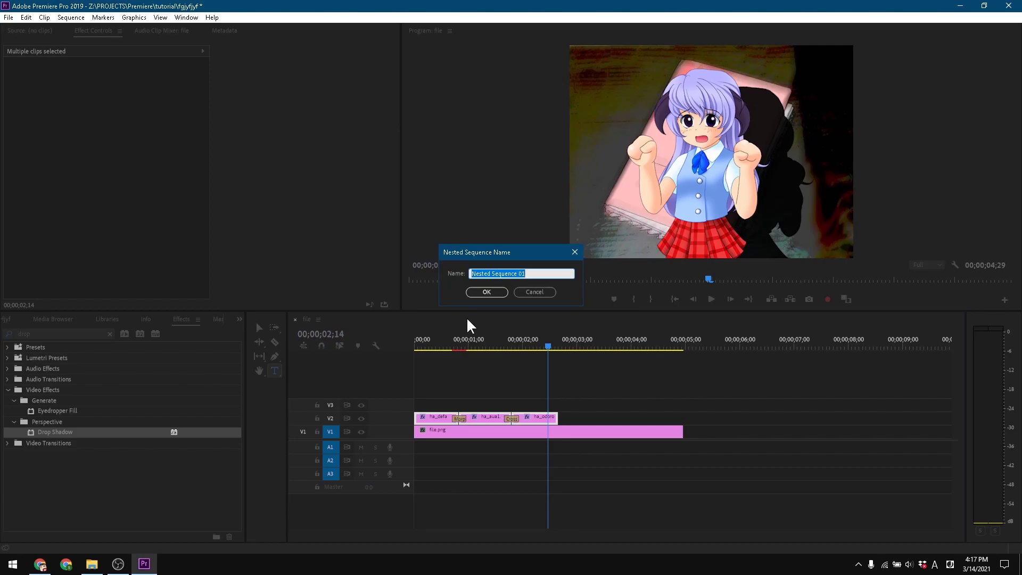
key(Return)
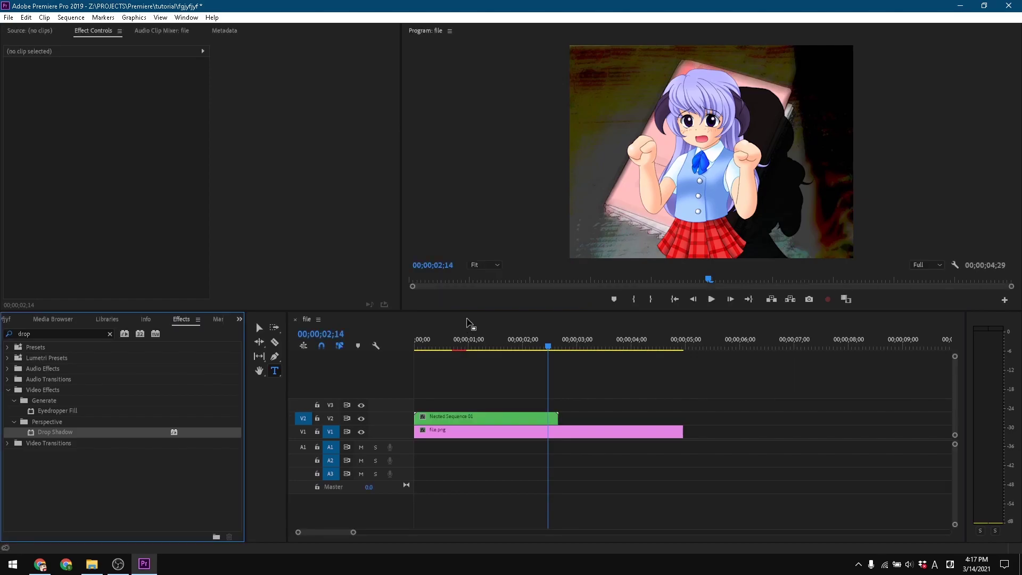
At 00;00;00;00, set the nested clip's horizontal position to 850 and enable Position keyframing
drag(546, 340, 391, 364)
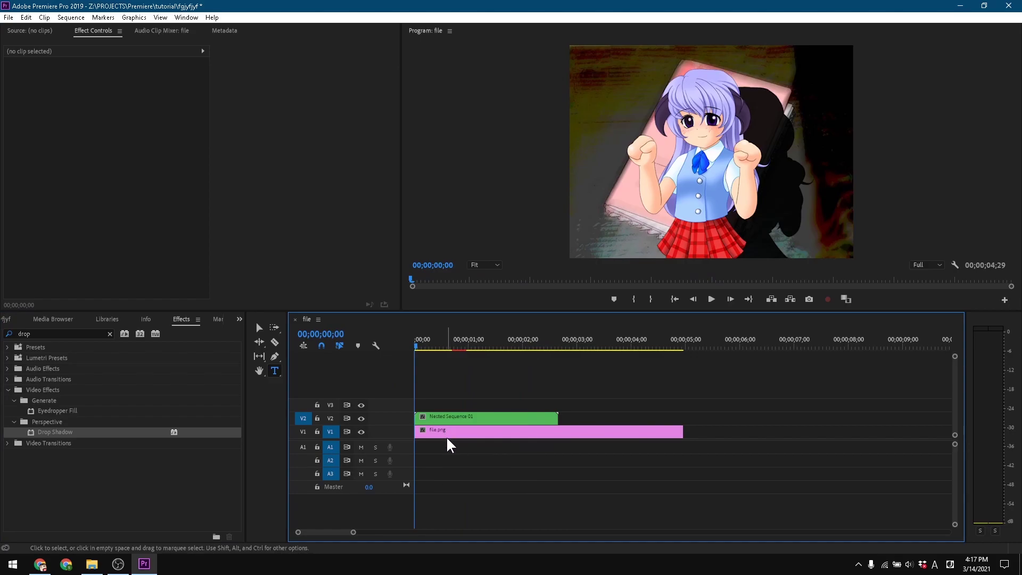
click(451, 417)
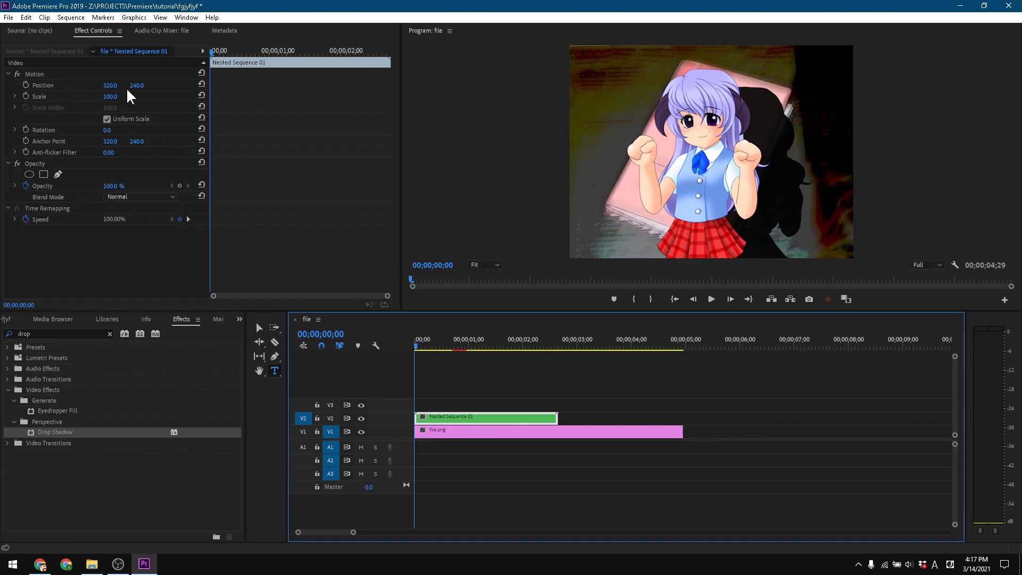
drag(111, 89, 386, 89)
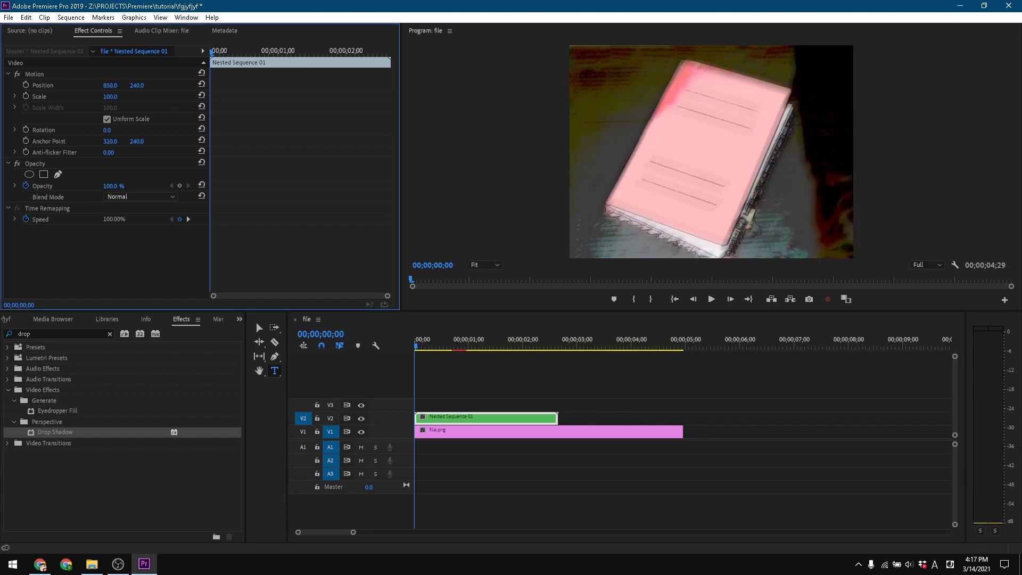
click(25, 84)
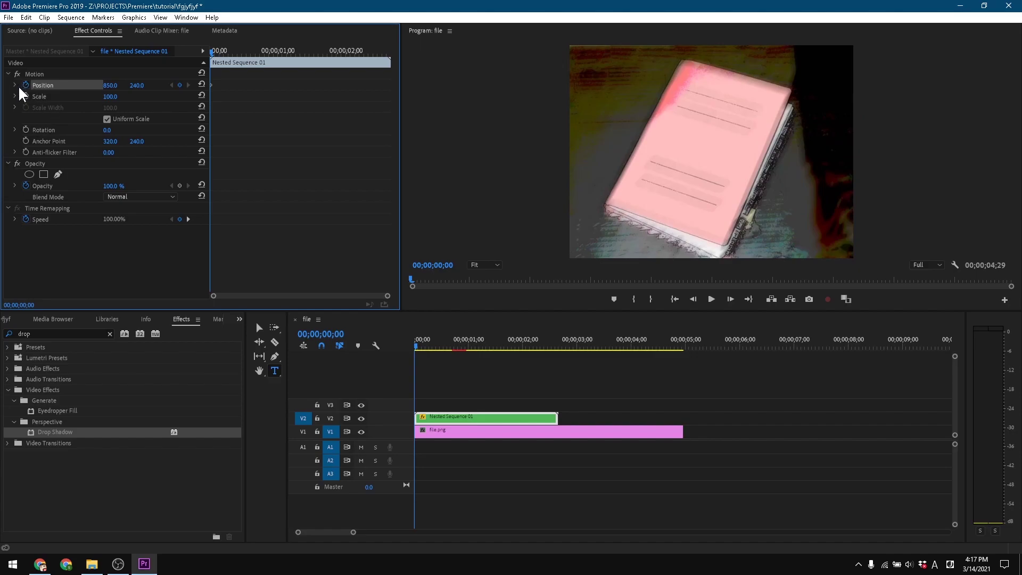
drag(423, 352, 477, 346)
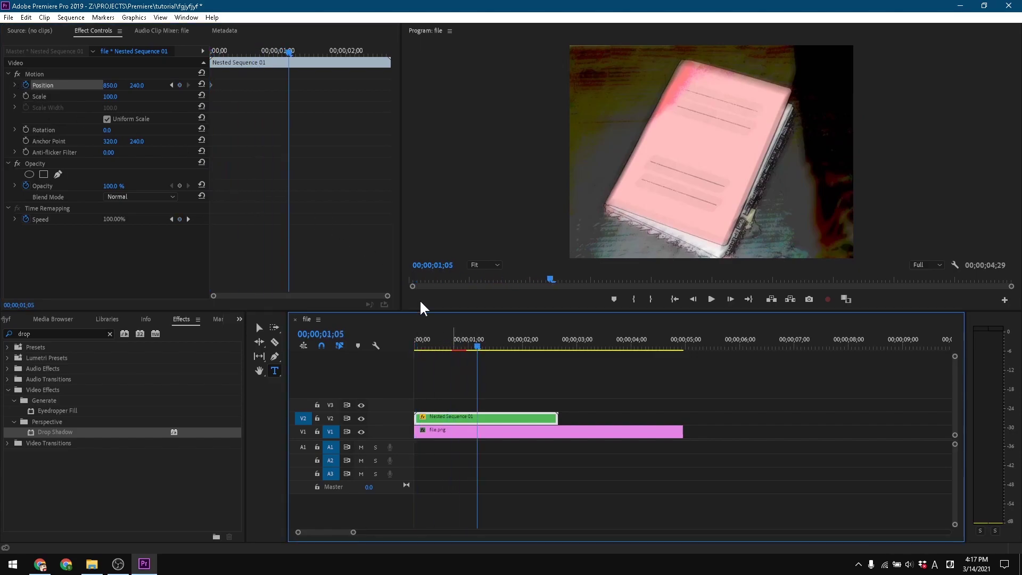
click(110, 85)
text(436)
key(Return)
drag(110, 85, 451, 23)
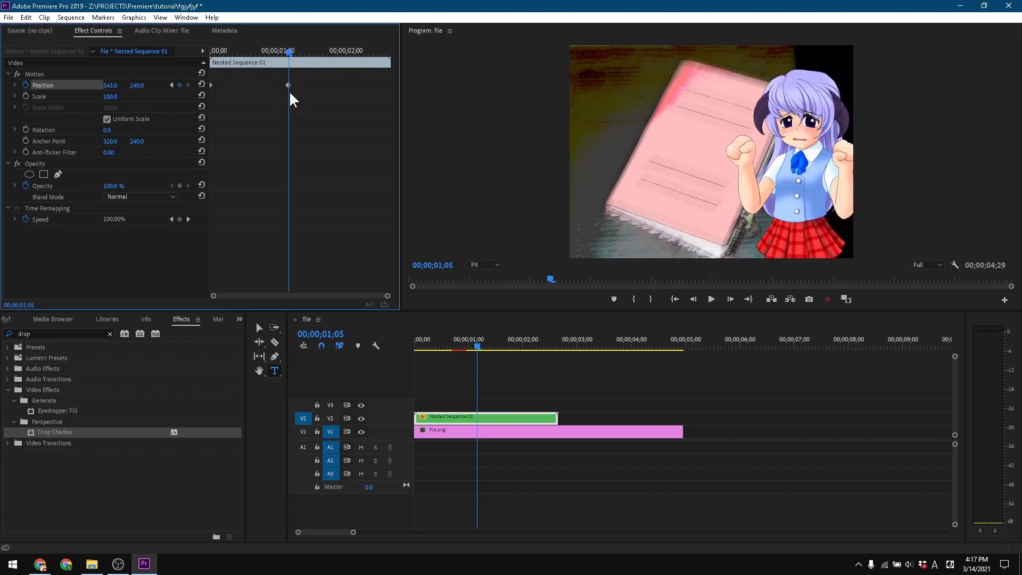
key(Delete)
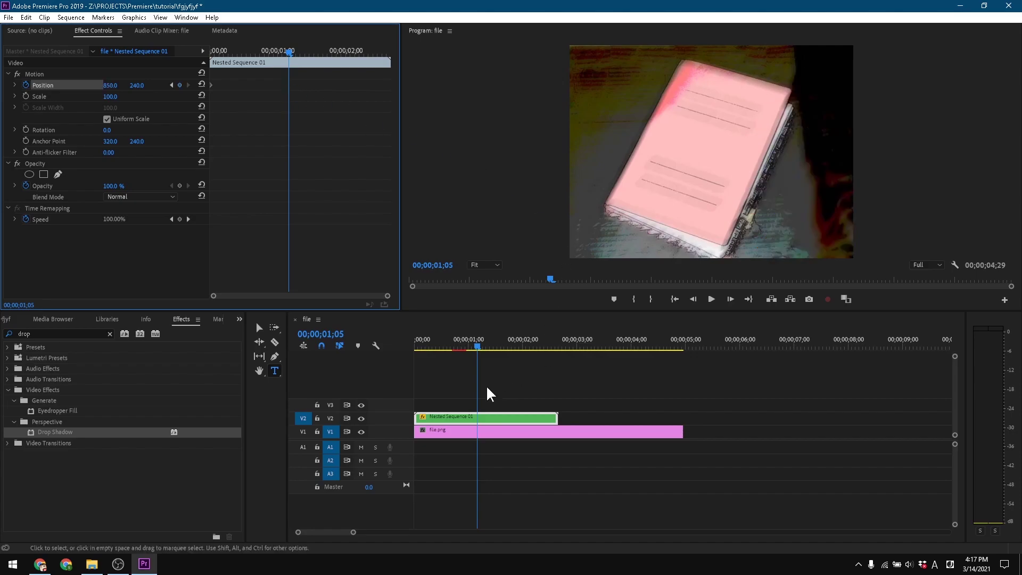
Keyframe the nested clip's horizontal position at -276 at 00;00;02;19 and play the animation from the start
drag(478, 346, 558, 359)
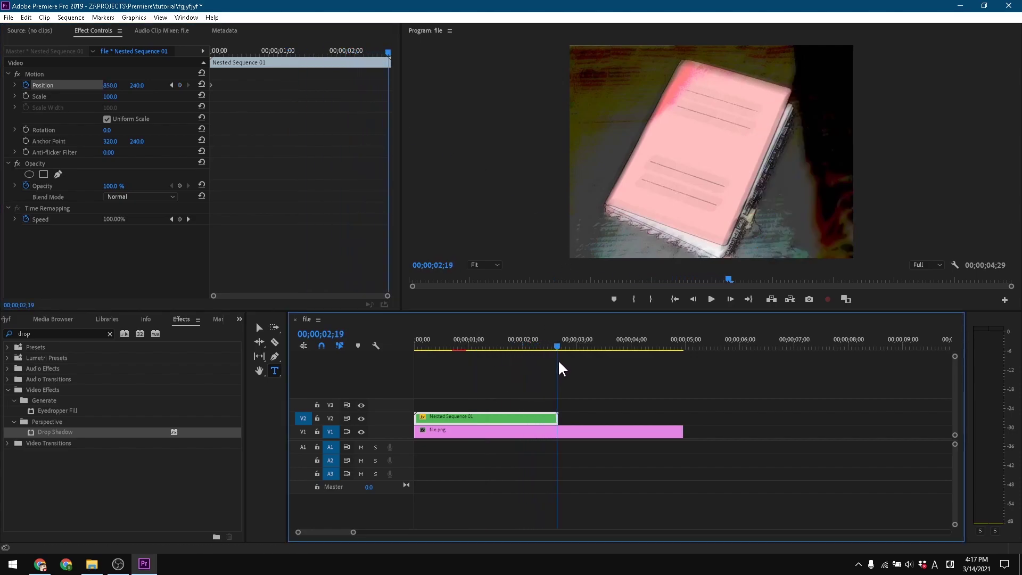
mouse_move(106, 88)
mouse_down()
mouse_move(198, 88)
mouse_move(59, 86)
mouse_move(100, 86)
mouse_up()
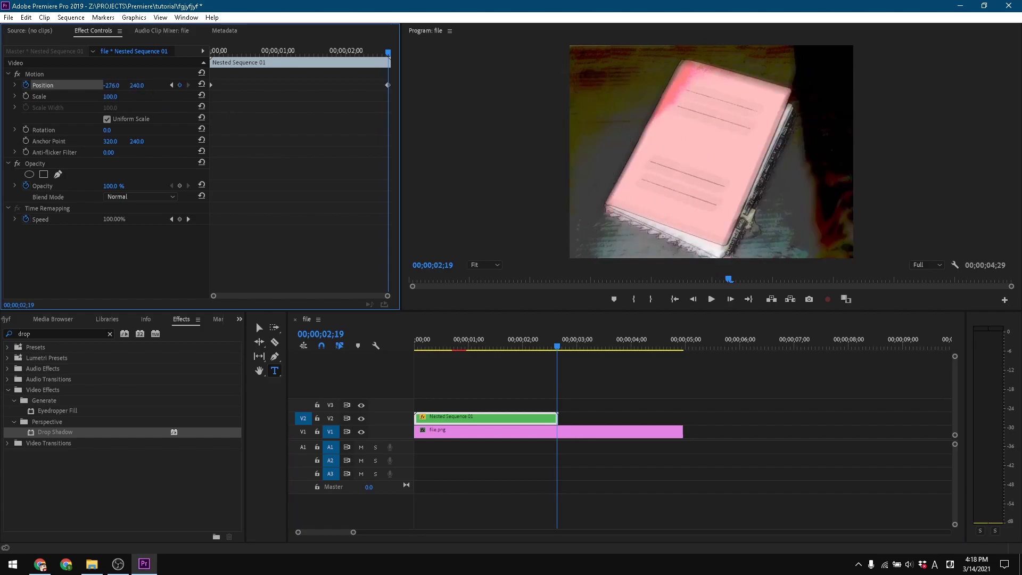
drag(554, 346, 387, 350)
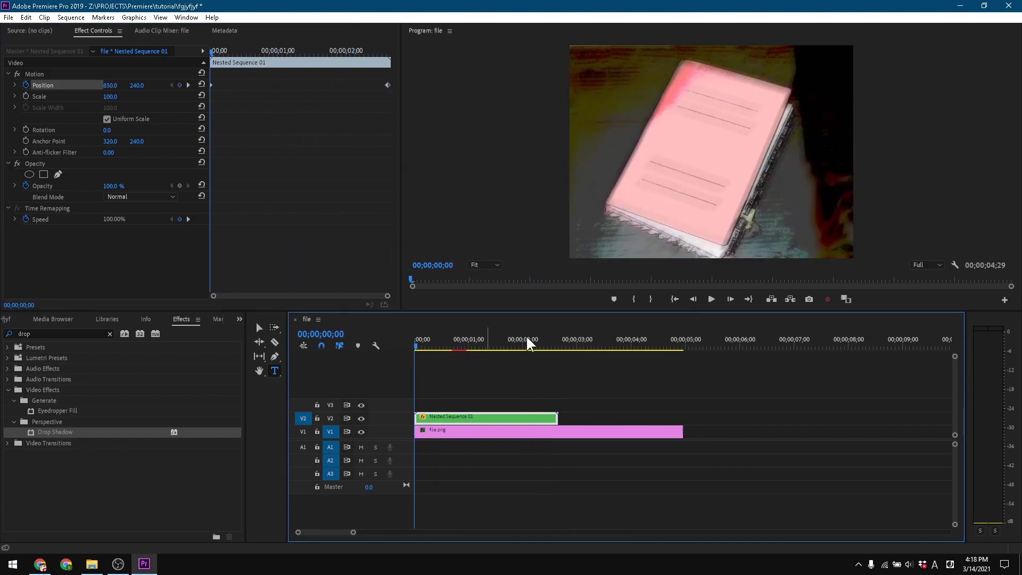
click(712, 299)
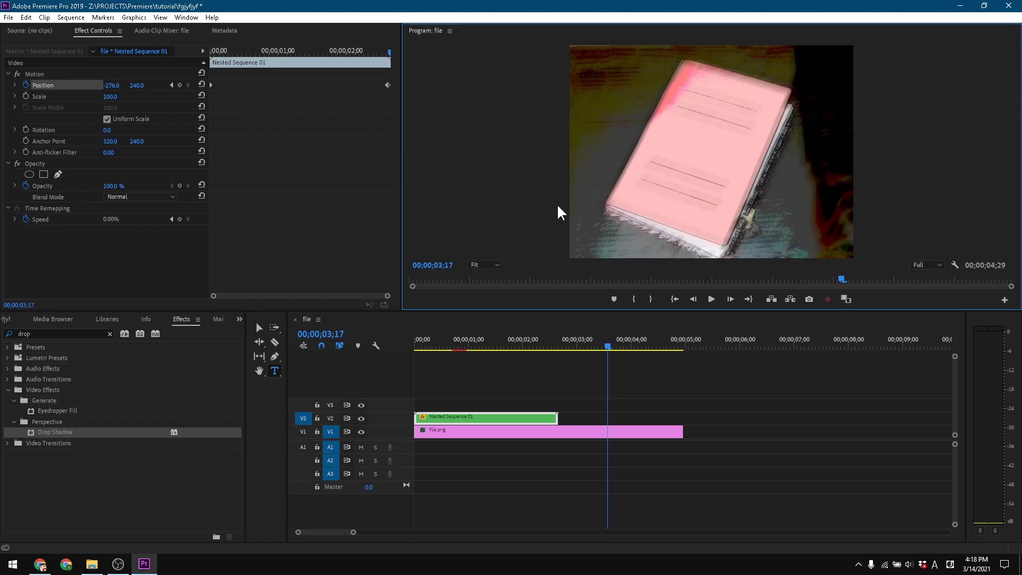
Open Nested Sequence 01 and add ha_waraia1%.png and ha_yowakia1%.png from the CG folder to track V1
double_click(483, 418)
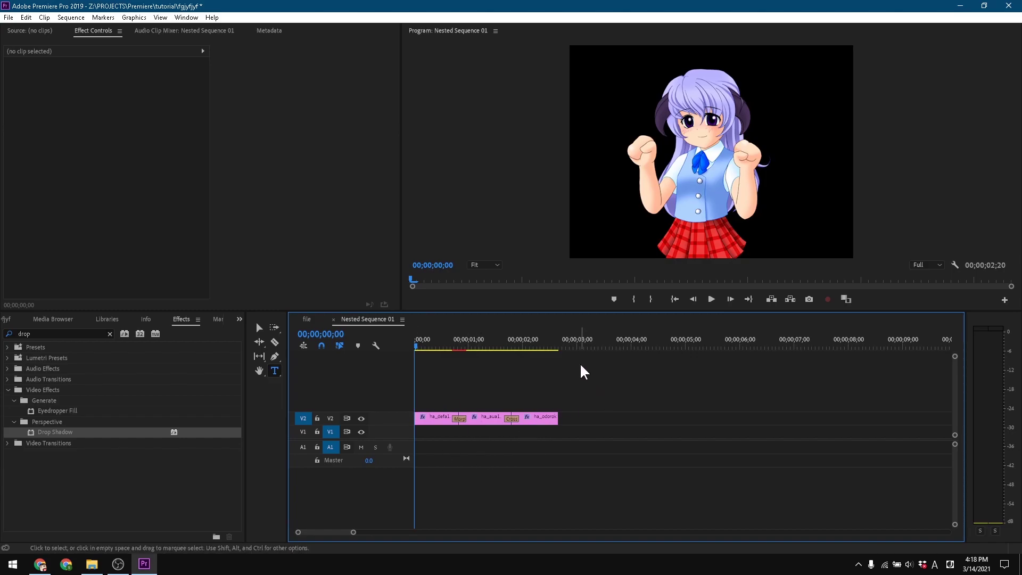
click(92, 565)
click(888, 320)
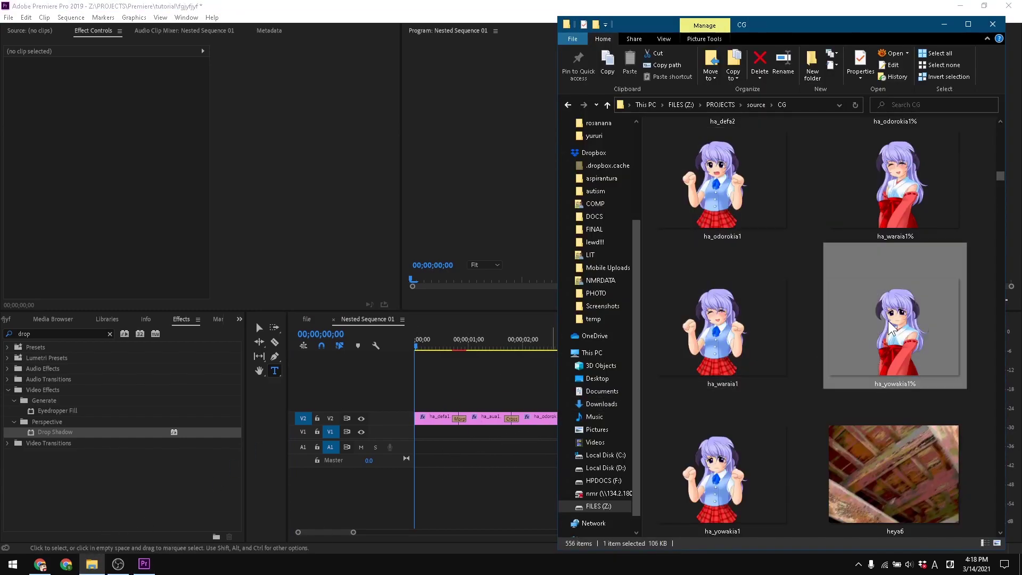
ctrl+click(902, 204)
drag(918, 193, 472, 436)
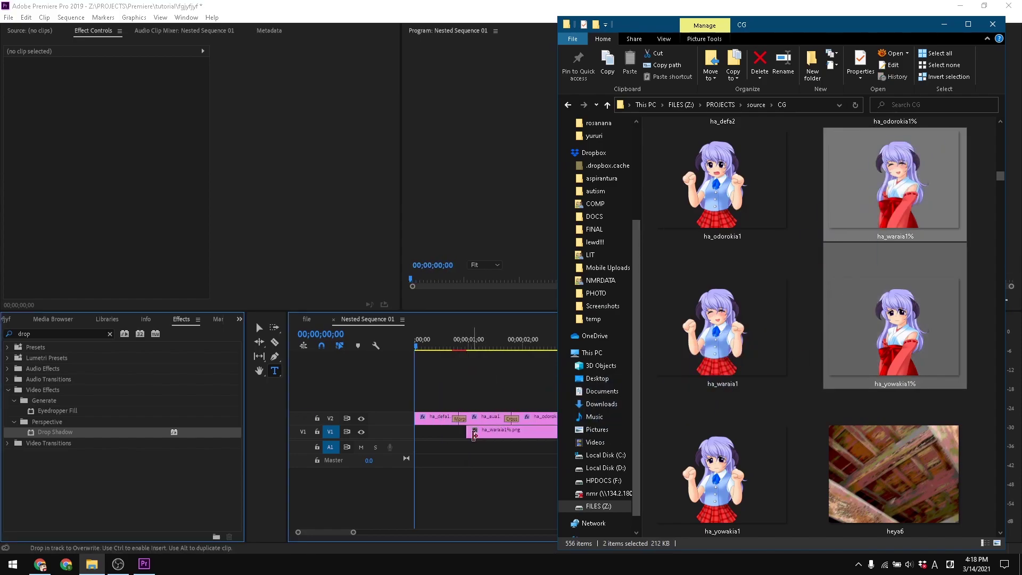
click(437, 7)
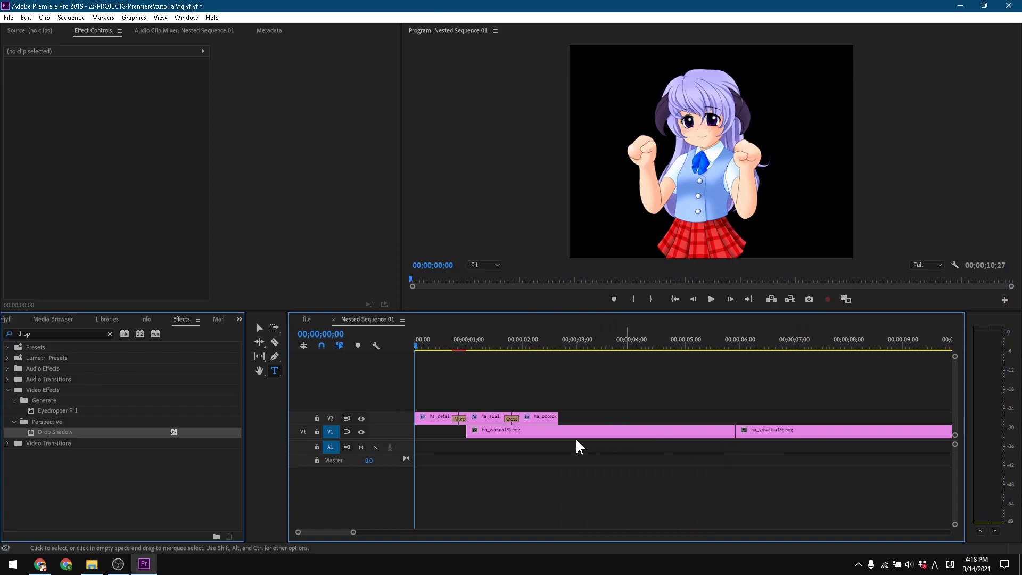
Shorten the two added V1 clips and place them side by side beneath the V2 sprites
drag(576, 431, 534, 430)
drag(694, 432, 496, 432)
drag(769, 432, 515, 441)
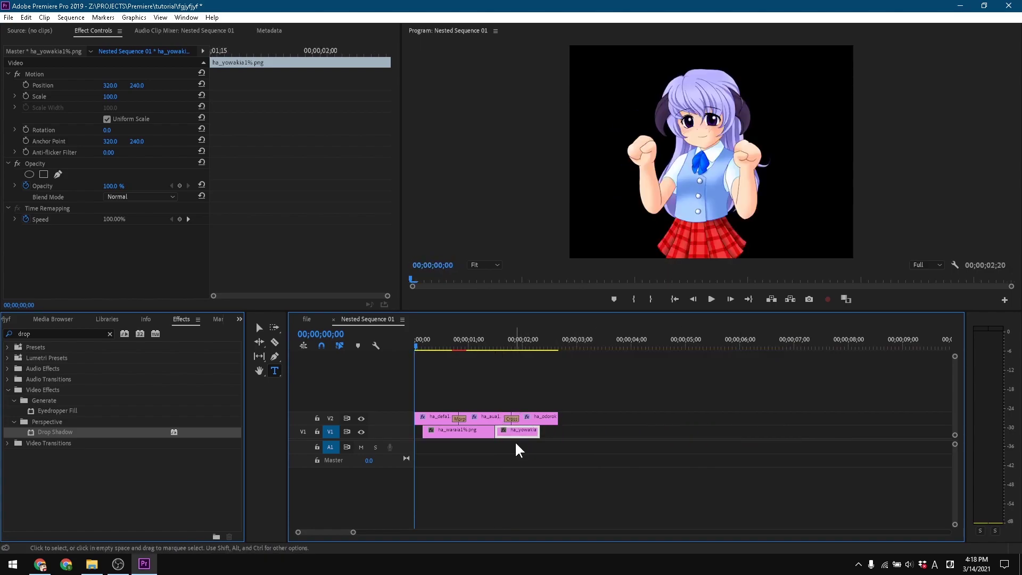
click(486, 371)
click(482, 346)
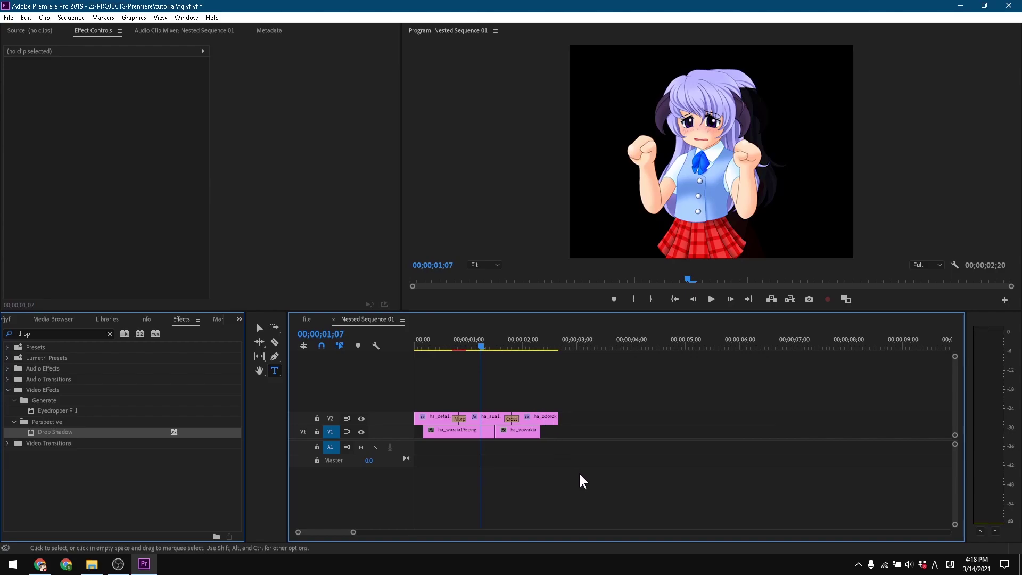
Delete both added clips from V1 and return to the beginning of the file sequence
click(484, 431)
key(Delete)
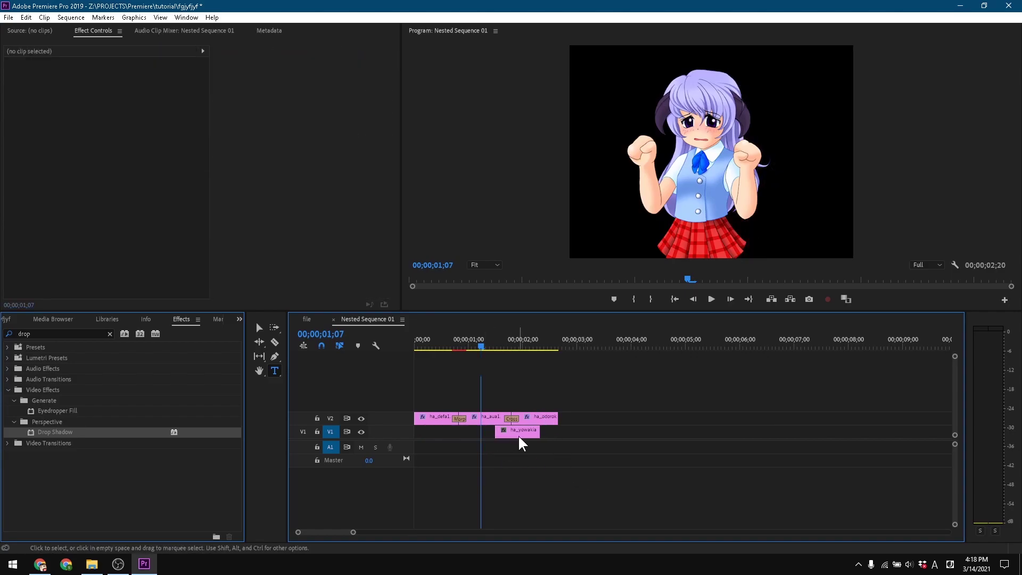
click(306, 320)
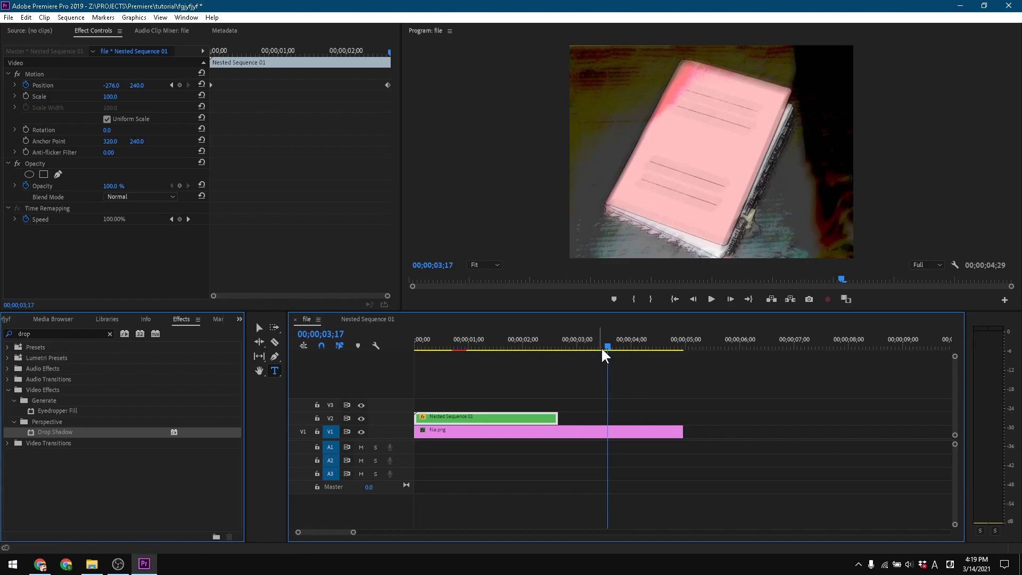
drag(602, 346, 353, 340)
In Nested Sequence 01, extend the start of the ha_odorokia1.png clip back to 00;00;01;07 over ha_aua1.png
click(356, 317)
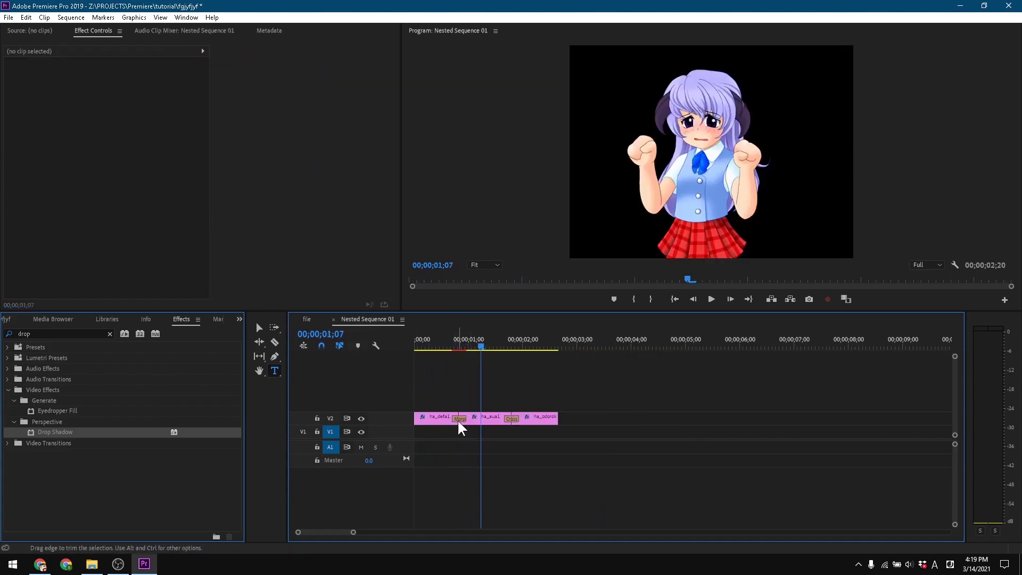
scroll(474, 431, up, 2)
drag(535, 418, 489, 435)
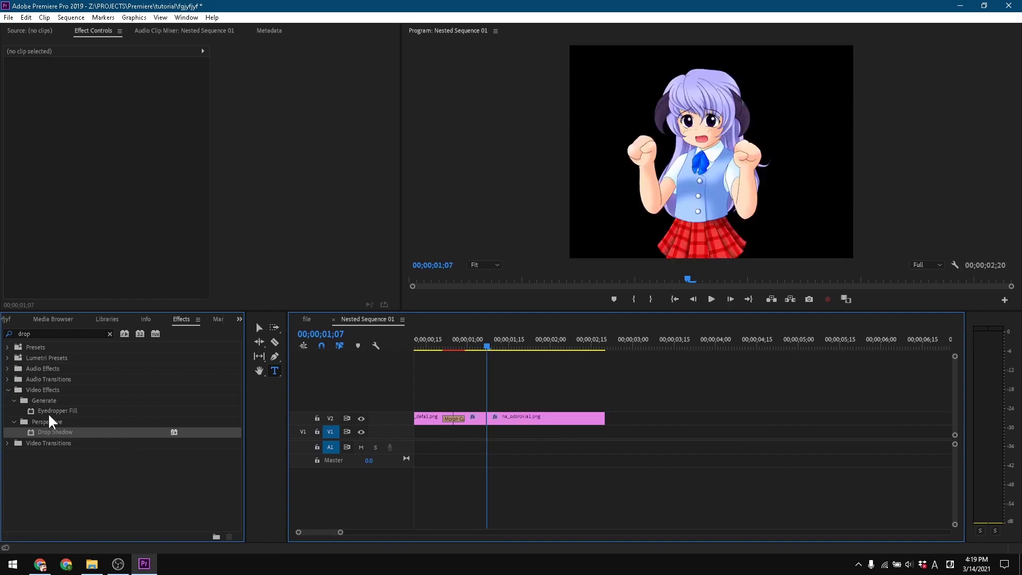
Apply a Cross Dissolve between ha_aua1.png and ha_odorokia1.png, with a duration of 00;00;00;09
click(66, 334)
text(diss)
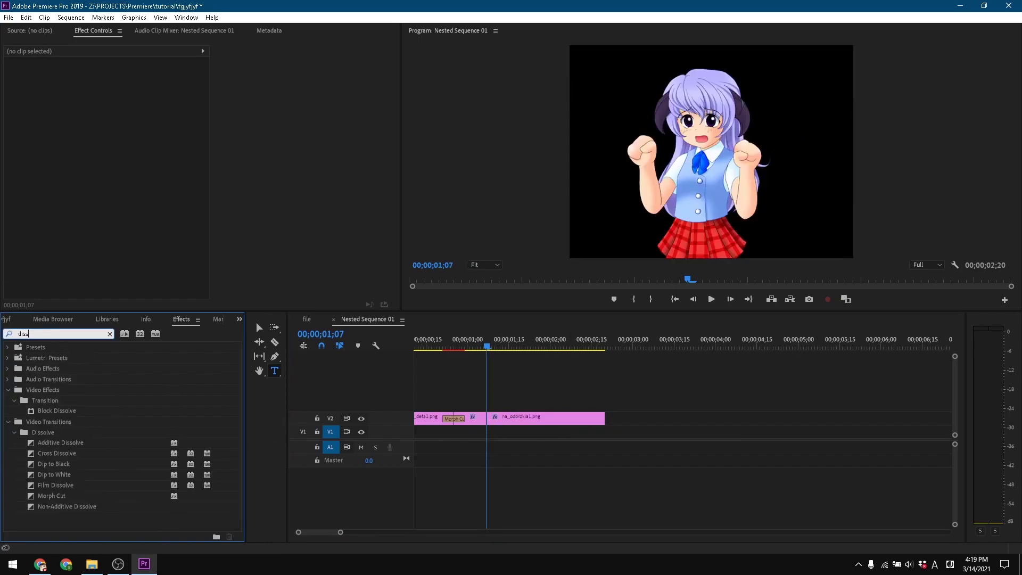
drag(63, 459, 492, 422)
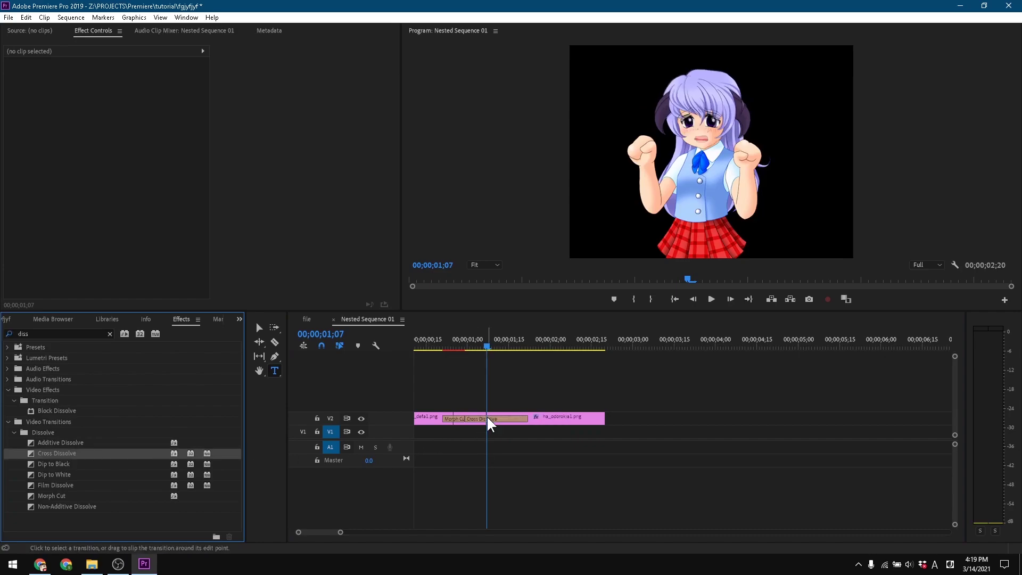
click(495, 418)
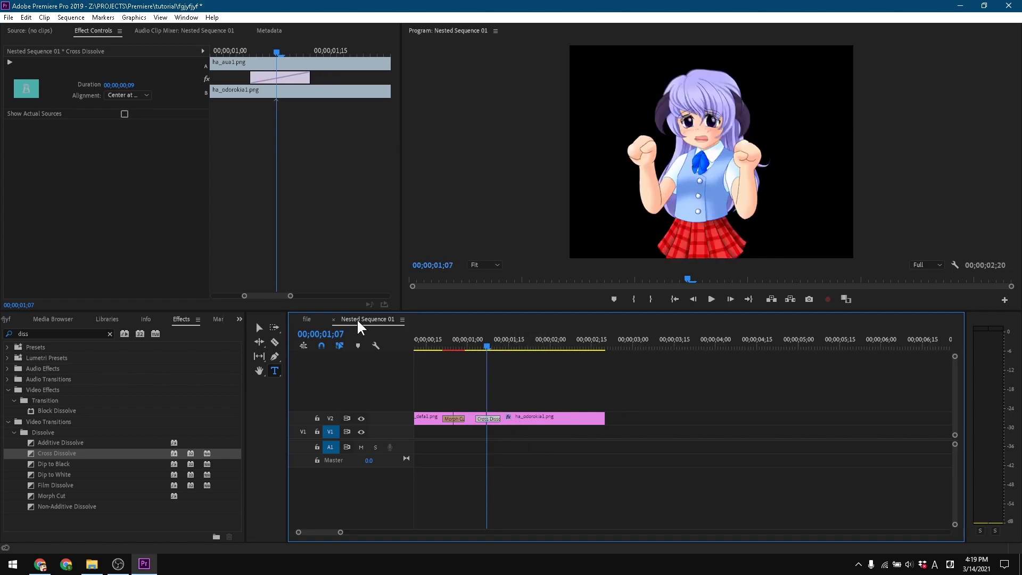
Return to the file sequence and preview the updated nested clip moving across the background
click(308, 318)
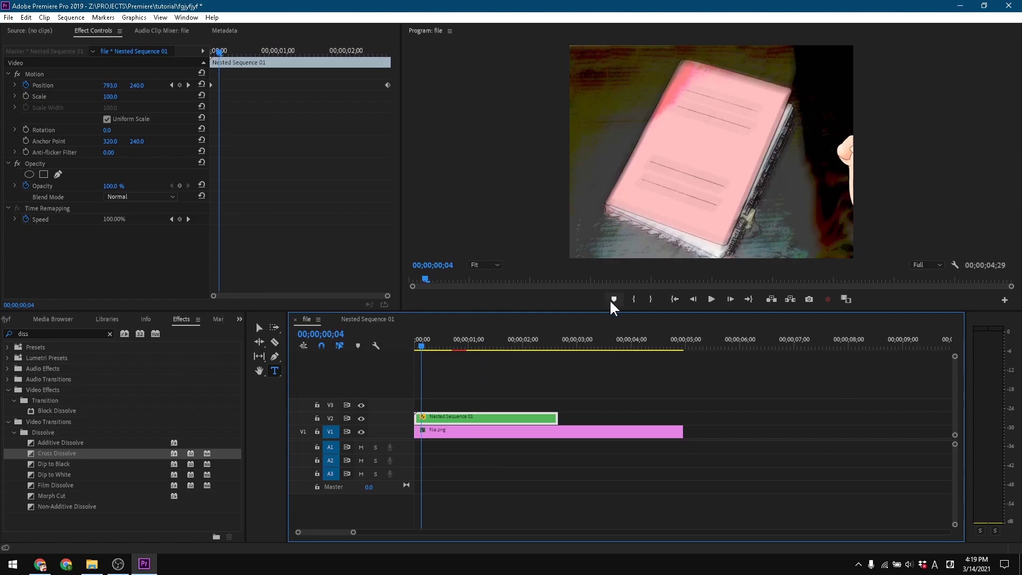
click(712, 300)
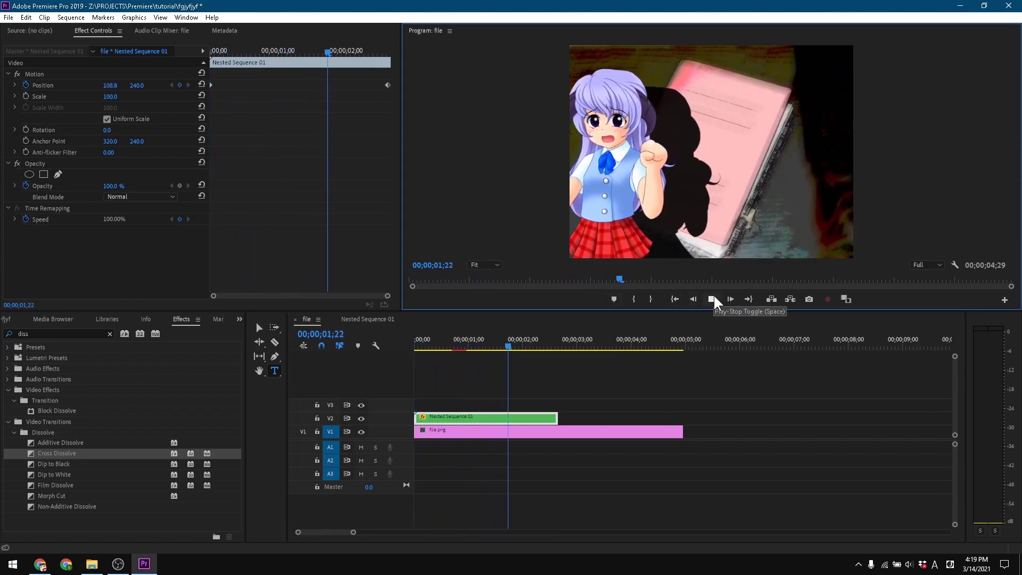
click(714, 299)
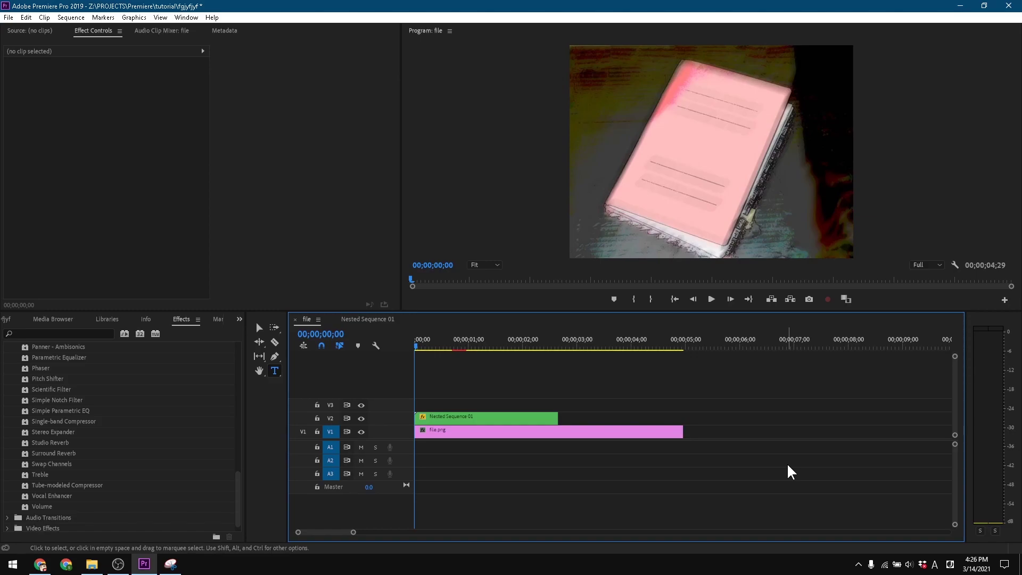
Add a text layer in the frame's upper-left corner, set its font size to 30 and paste in the long paragraph
click(584, 76)
click(8, 85)
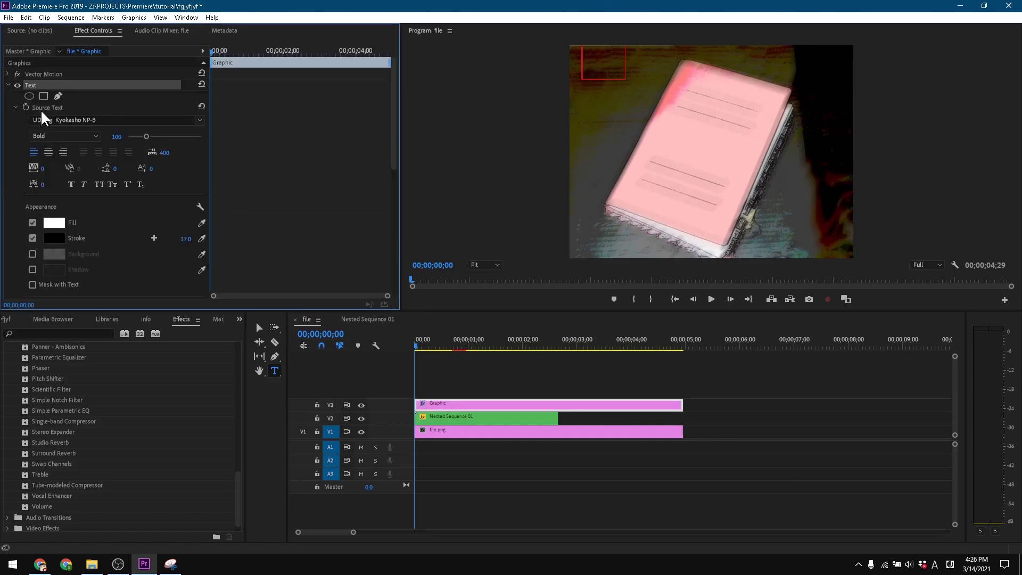
drag(146, 136, 134, 138)
click(589, 62)
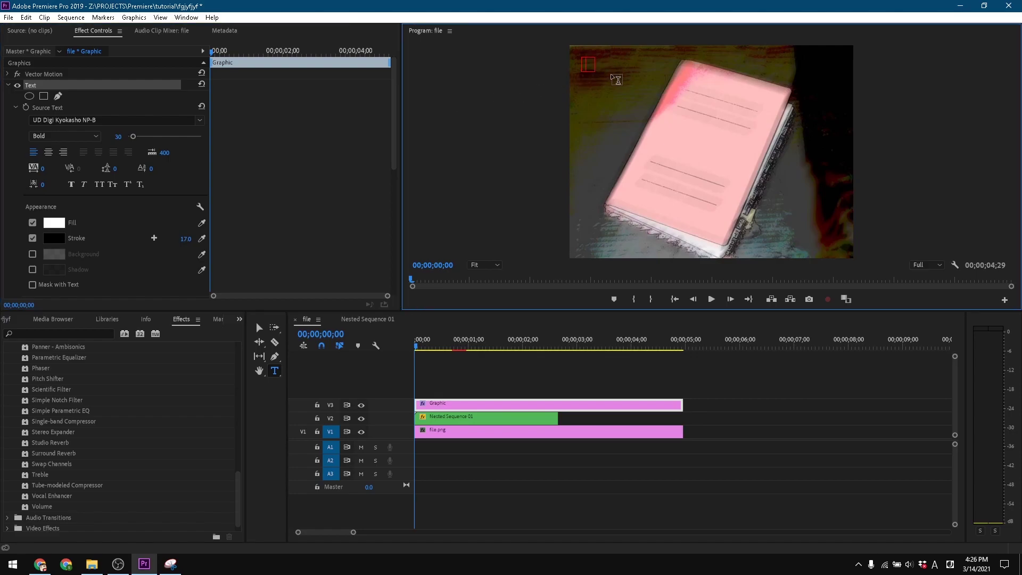
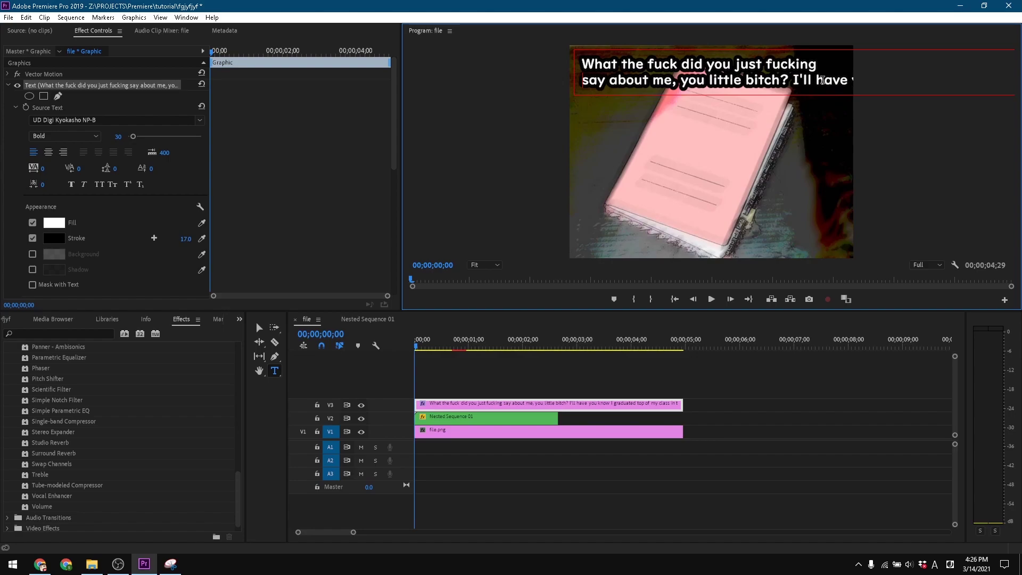
Insert line breaks into the pasted paragraph, including after "top of my", "I've been" and "raids on", to wrap it within the frame
key(Return)
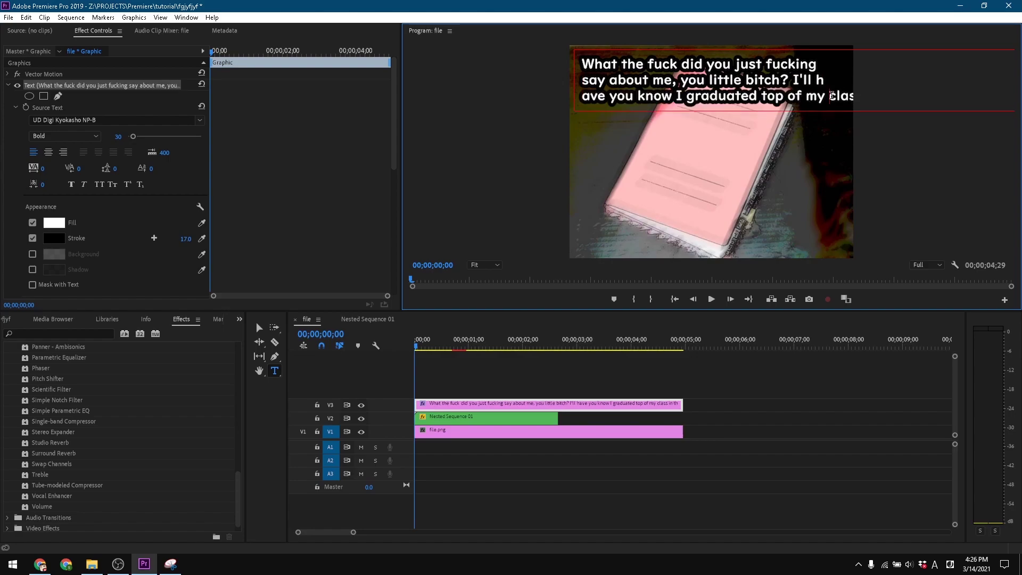
click(831, 99)
key(Return)
click(842, 111)
key(Return)
click(834, 128)
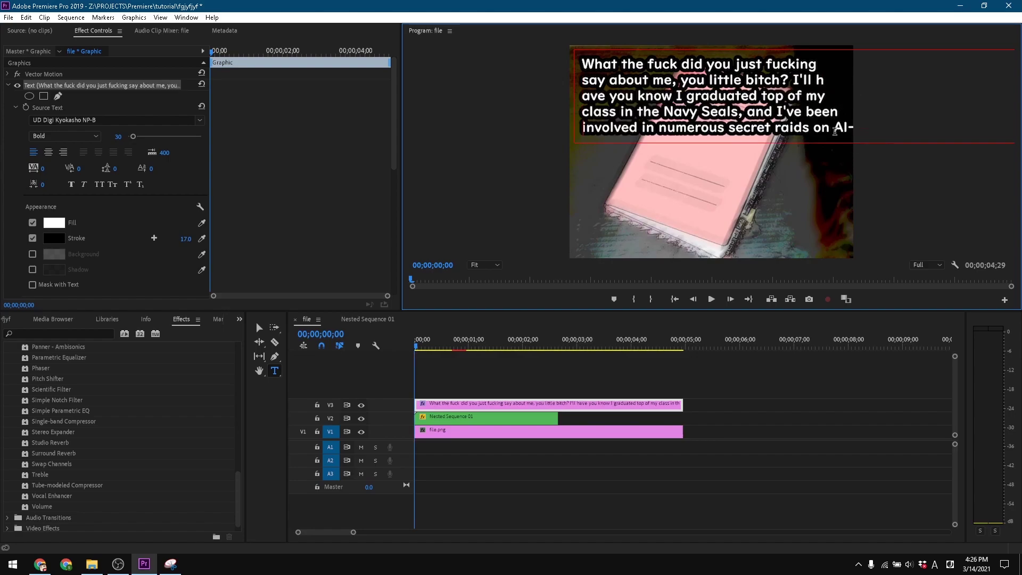
key(Return)
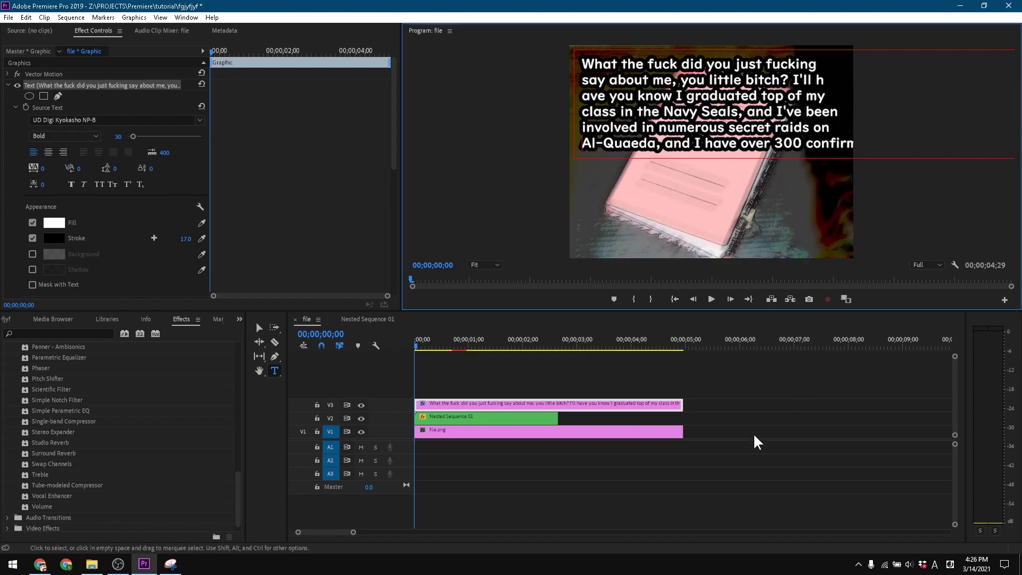
click(718, 374)
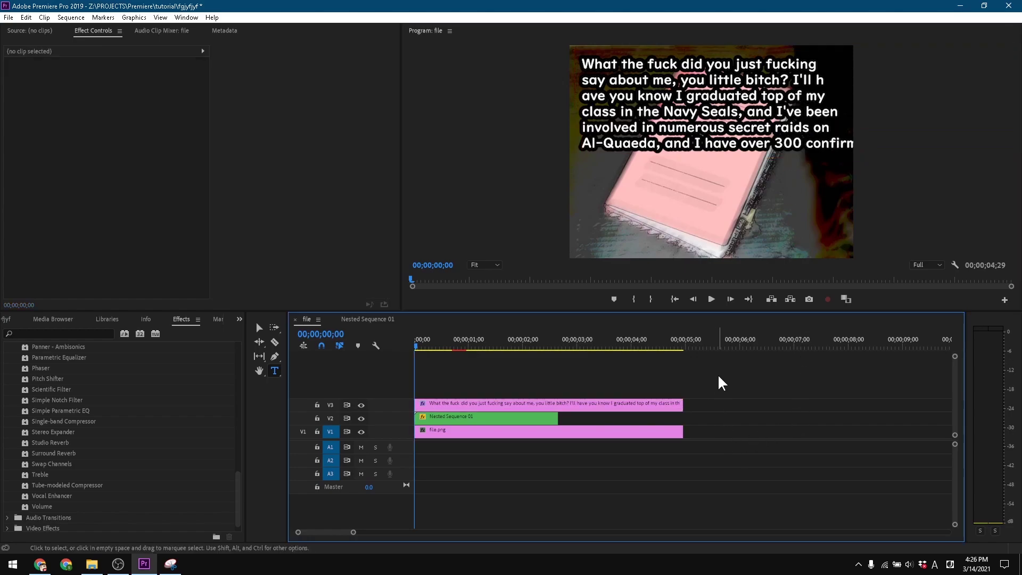
Try to replace the paragraph text clip on V3 with an After Effects composition
click(660, 403)
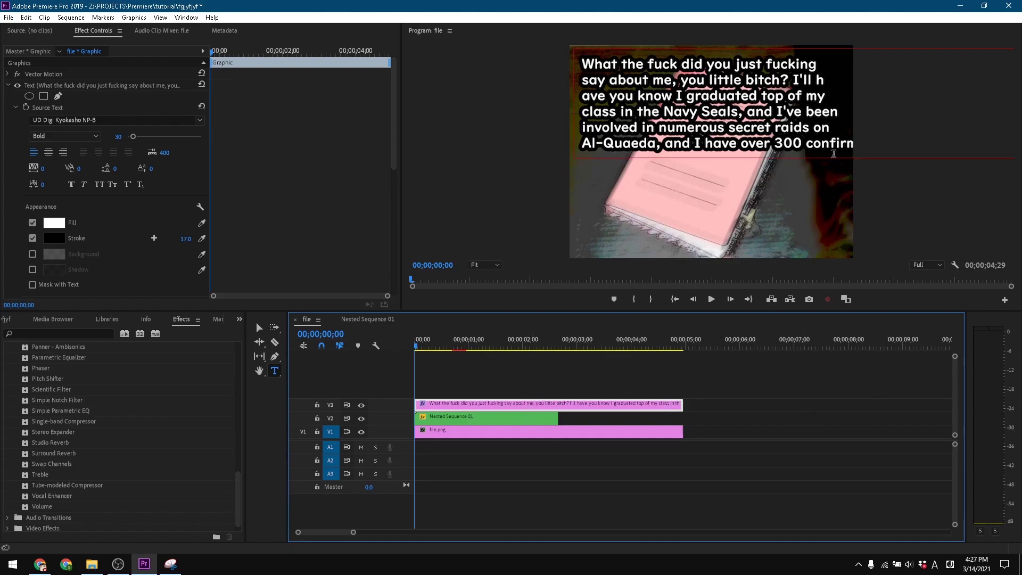
right_click(574, 406)
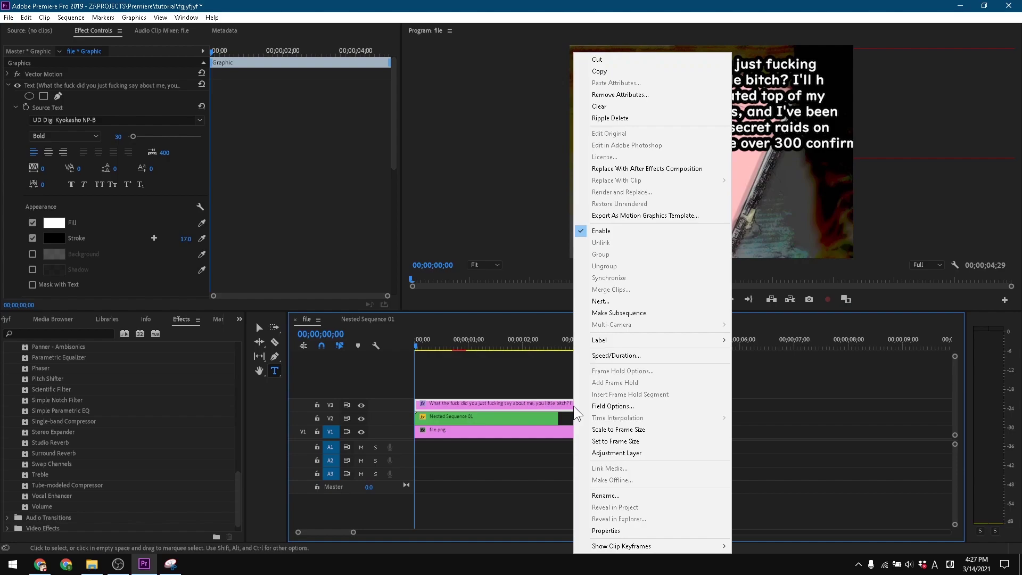
click(625, 169)
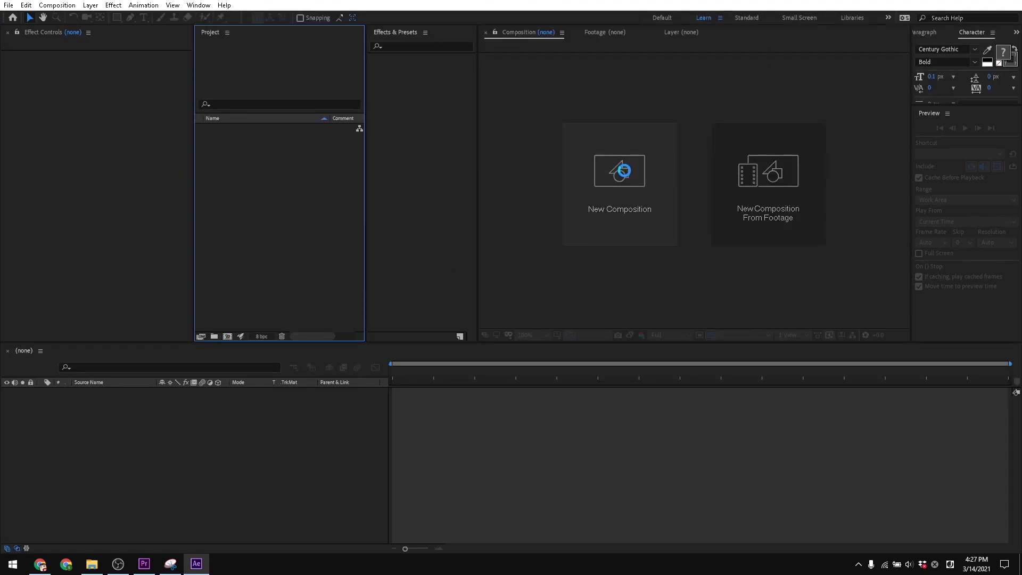
Create a folder named stuff inside PROJECTS and save the After Effects project under the name Untitled Project
key(ctrl+s)
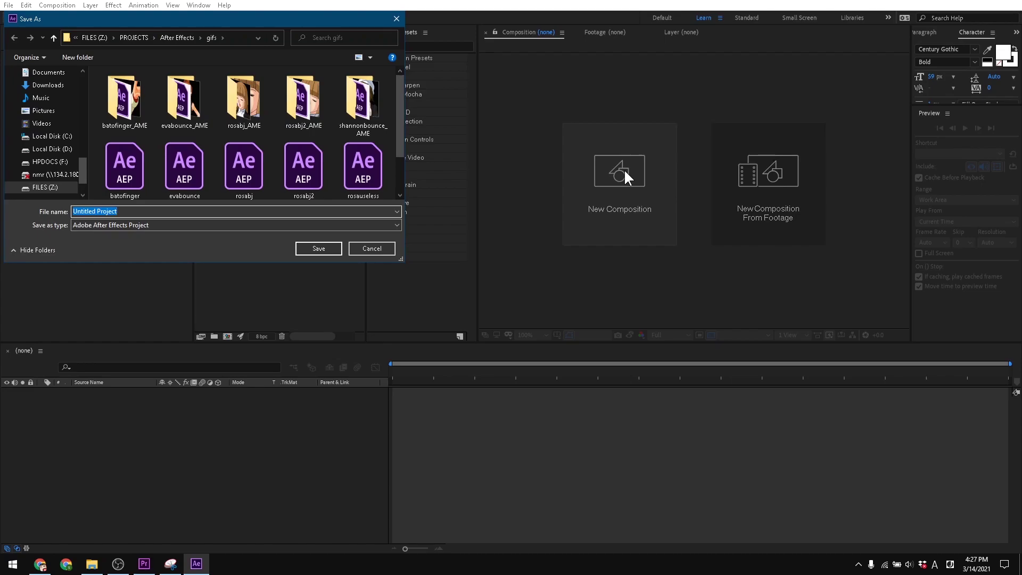
click(140, 38)
click(81, 57)
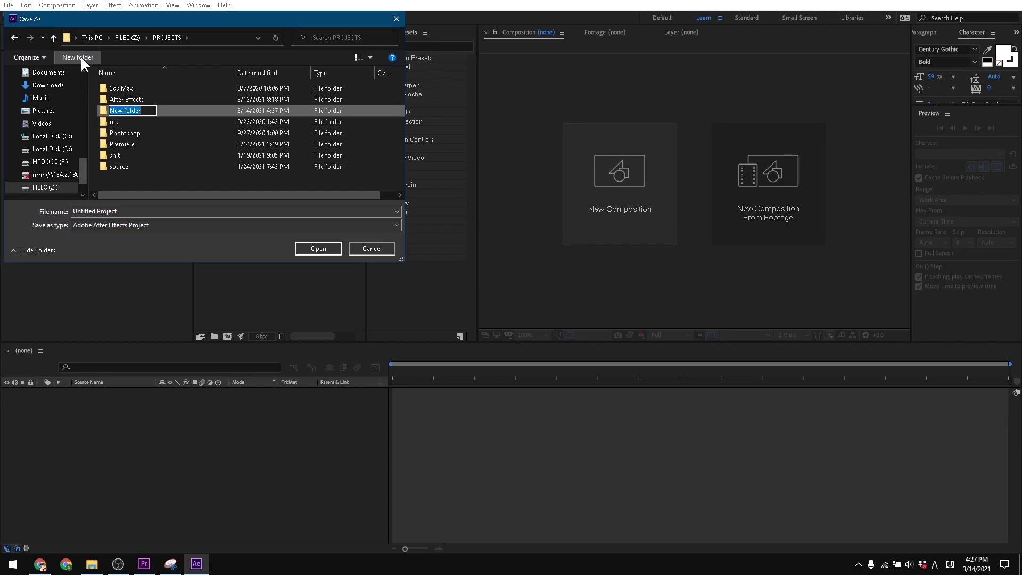
text(stuff)
key(Return)
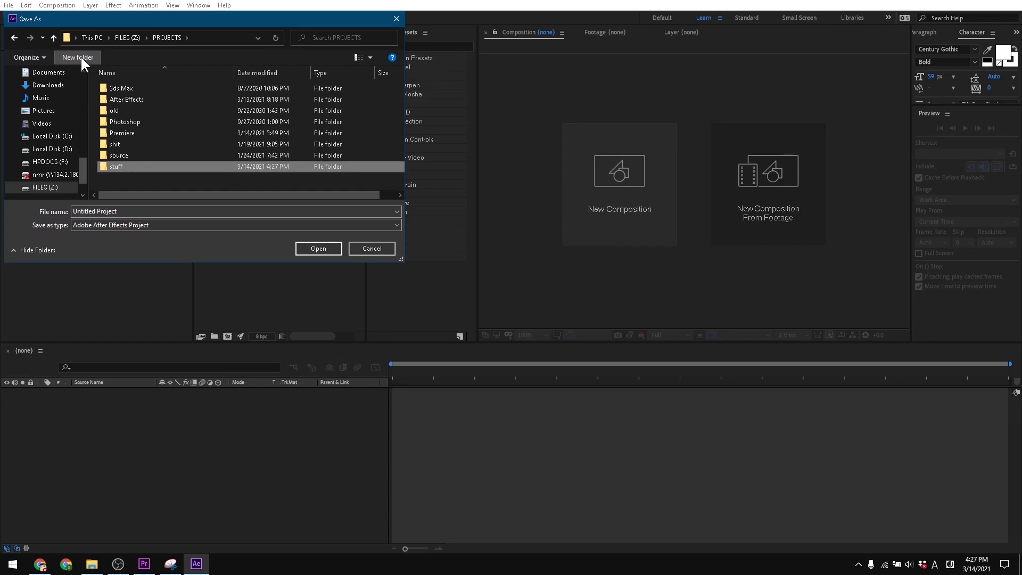
key(Return)
click(326, 250)
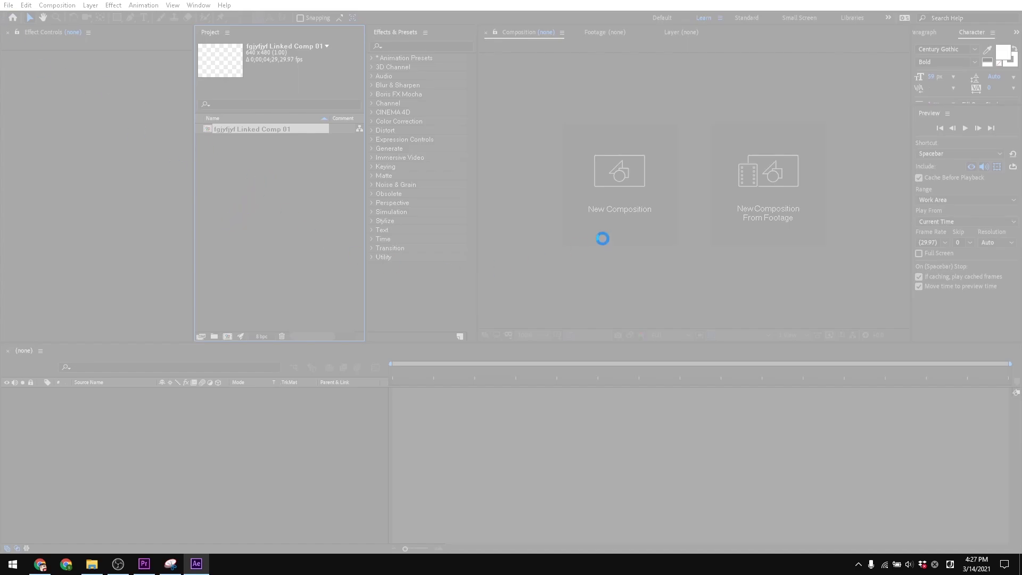
Force the unresponsive After Effects to close and dismiss the import error back in Premiere Pro
click(201, 570)
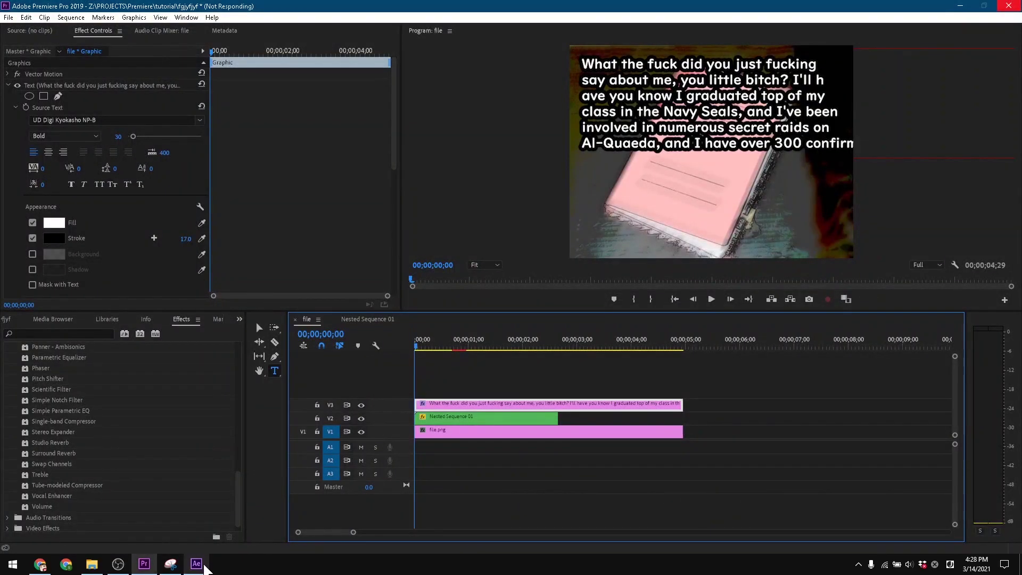
click(197, 565)
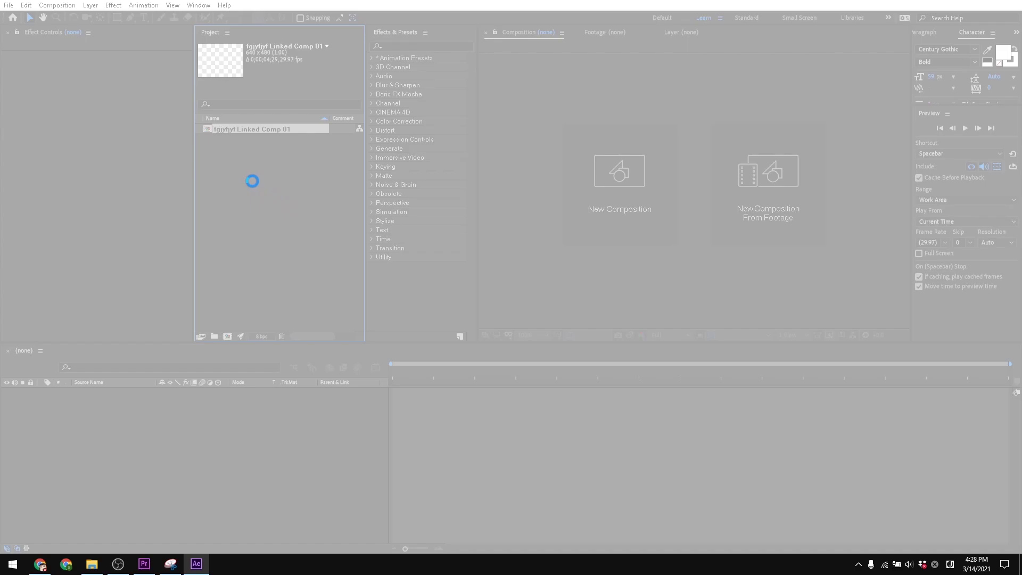
right_click(202, 564)
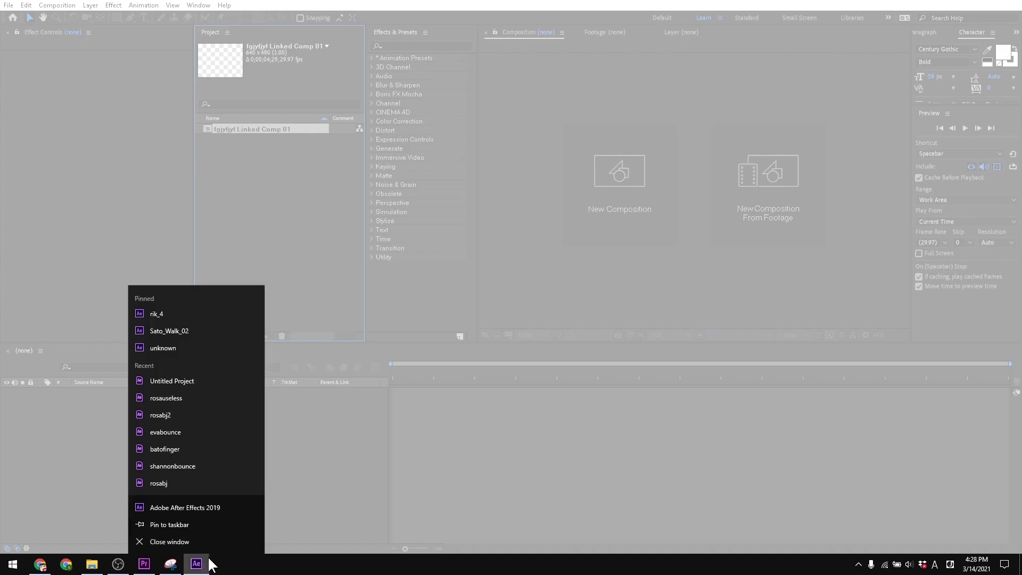
click(207, 555)
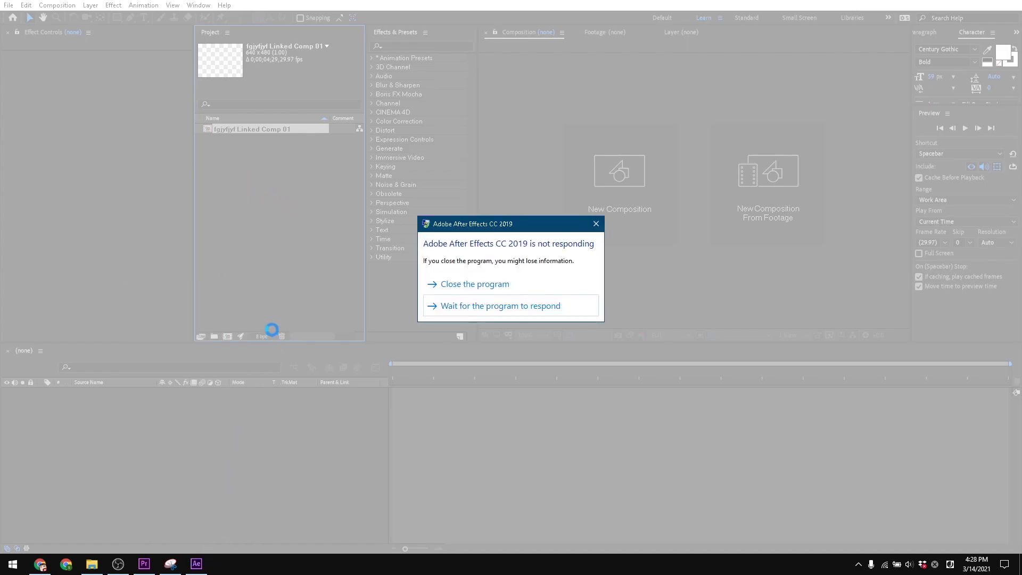
click(453, 285)
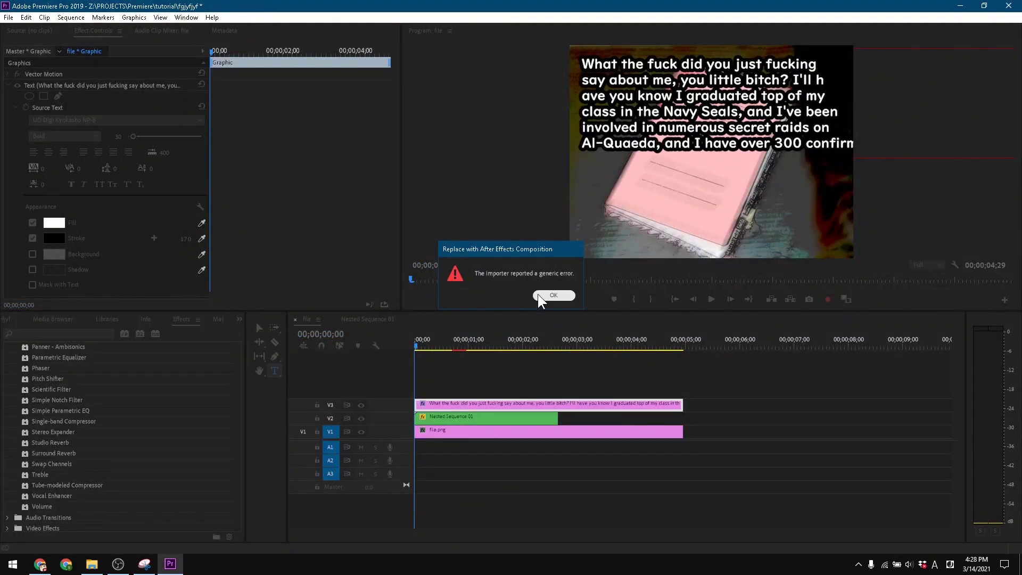
click(554, 295)
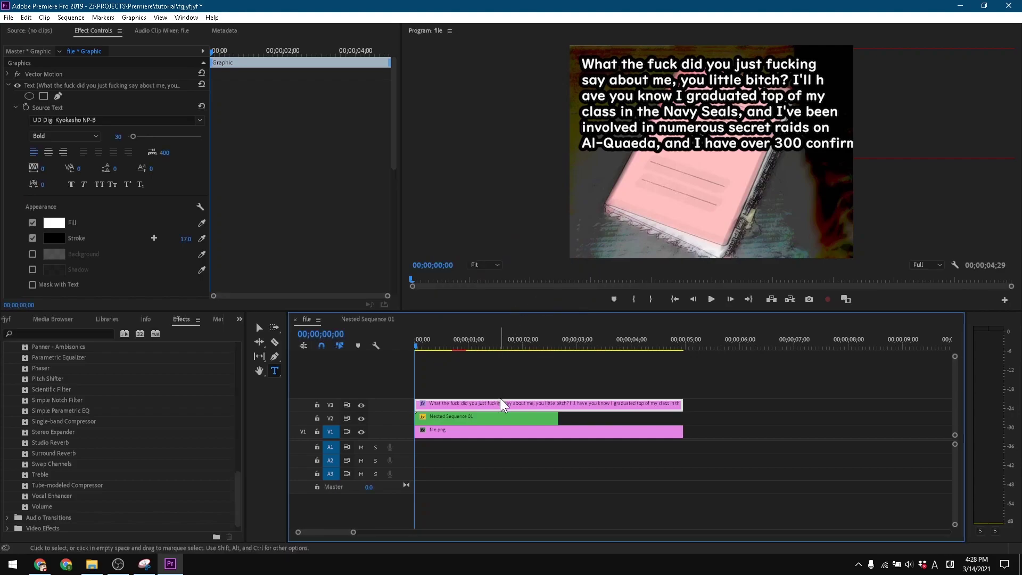
scroll(53, 181, down, 2)
click(33, 175)
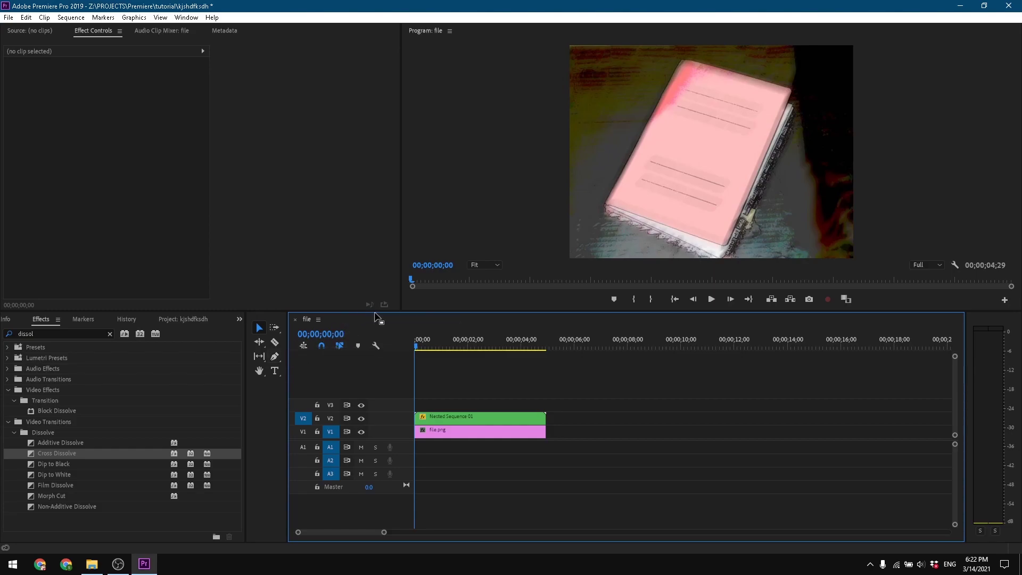
Add a rectangle graphic layer above Nested Sequence 01 and replace that clip with an After Effects composition
click(65, 16)
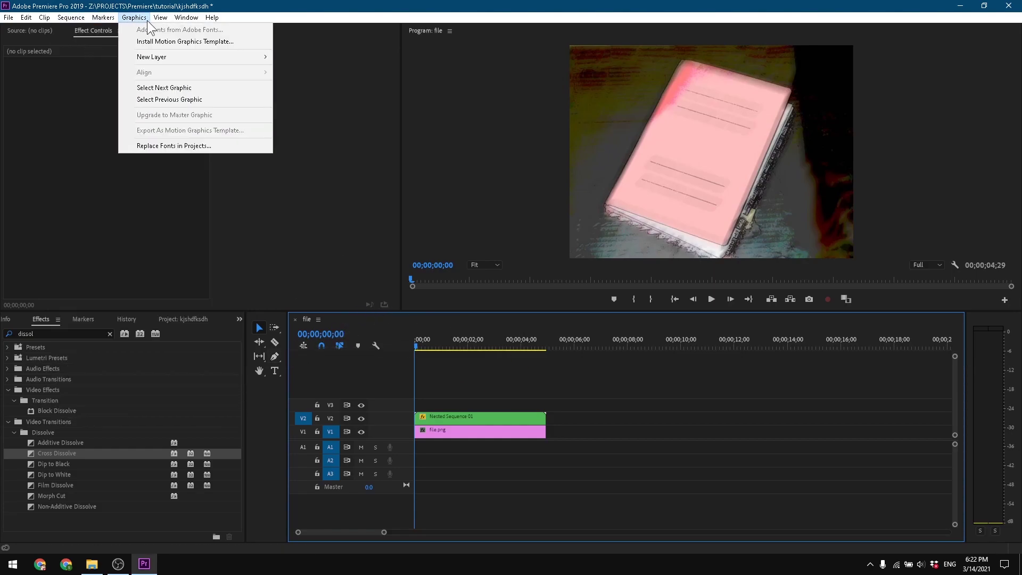
mouse_move(157, 56)
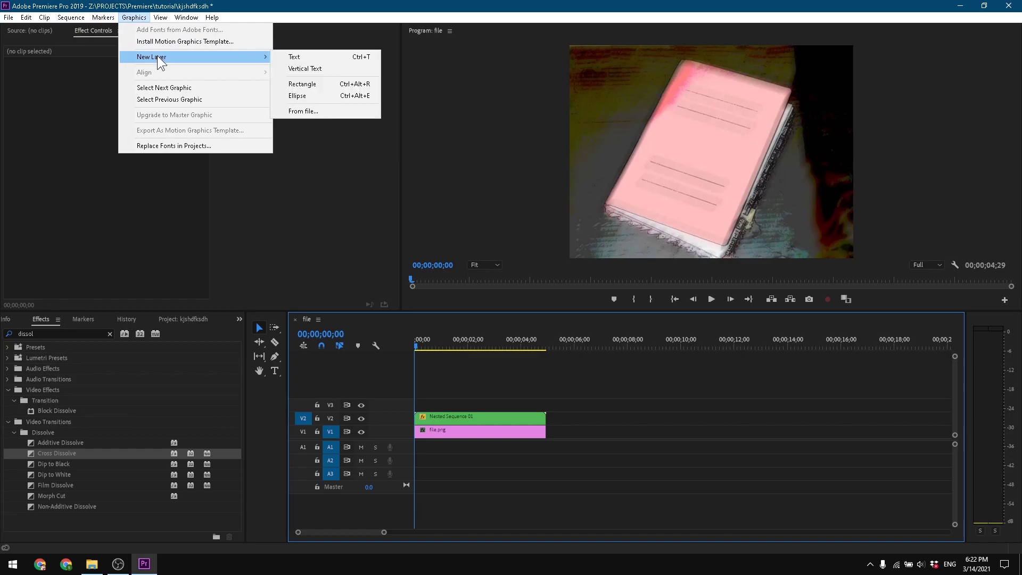
click(312, 81)
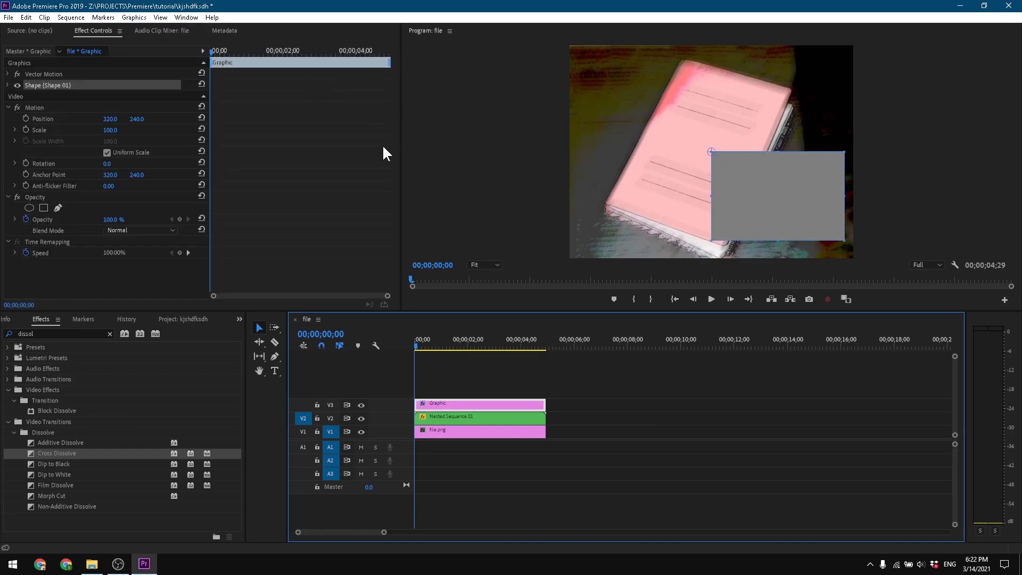
right_click(451, 402)
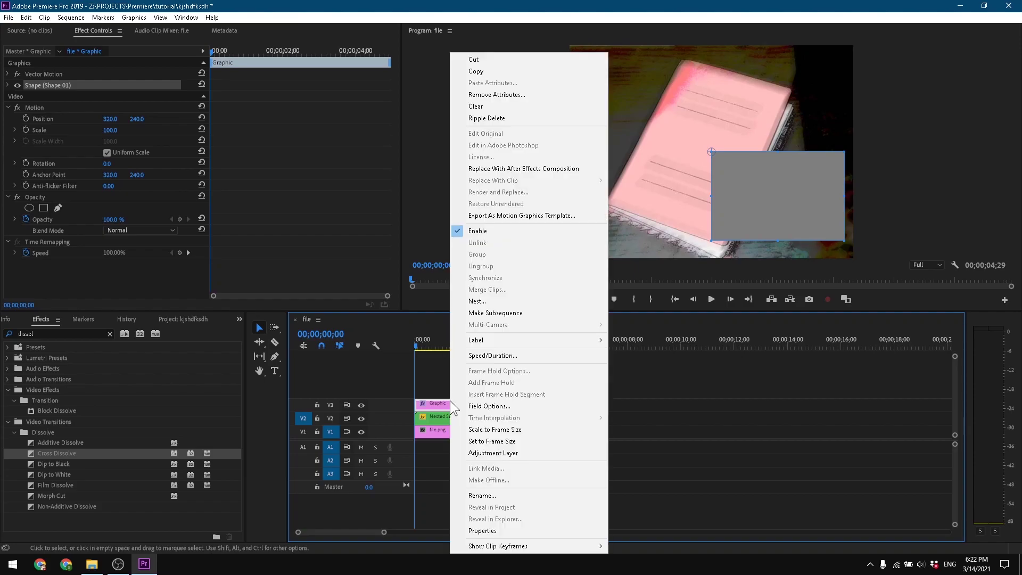
click(503, 169)
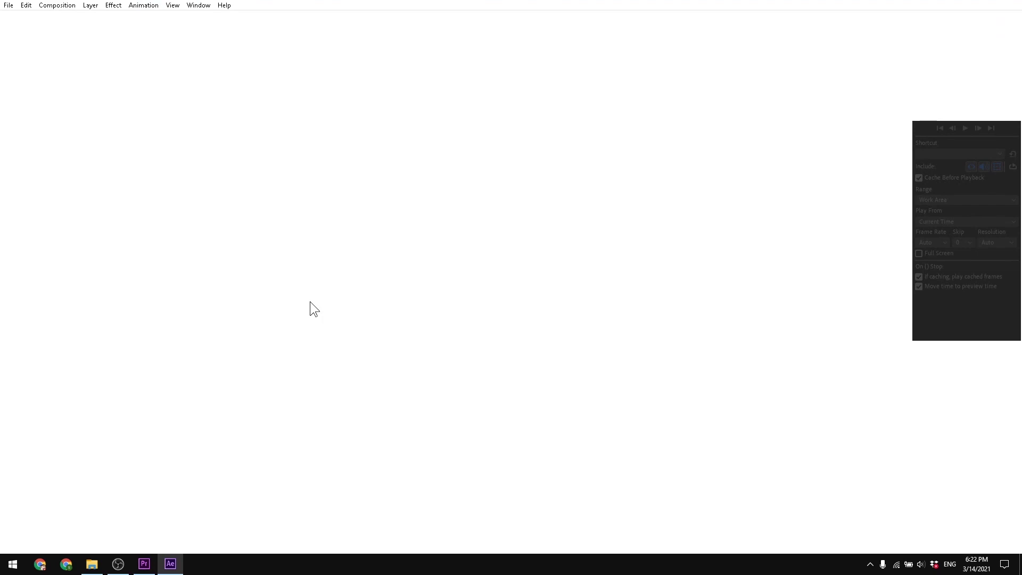
Save the new After Effects project as dfbdghbdt in PROJECTS > After Effects > New folder (4)
key(ctrl+s)
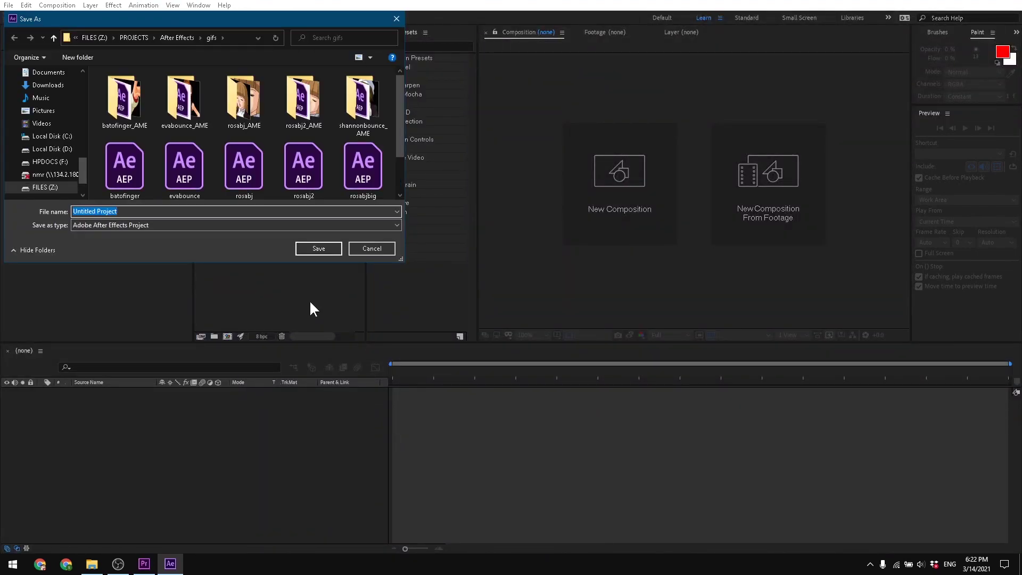
click(134, 39)
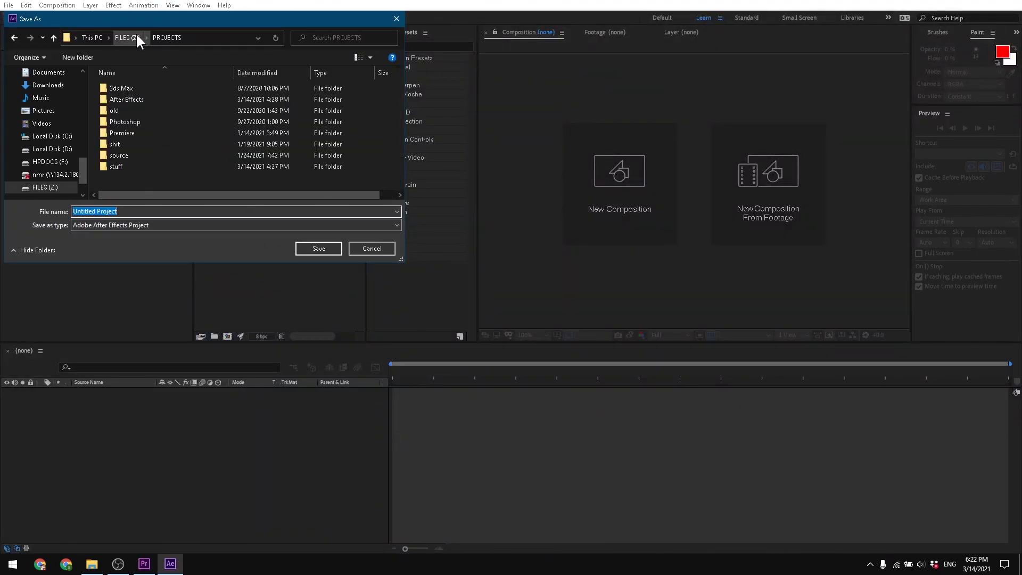
double_click(140, 99)
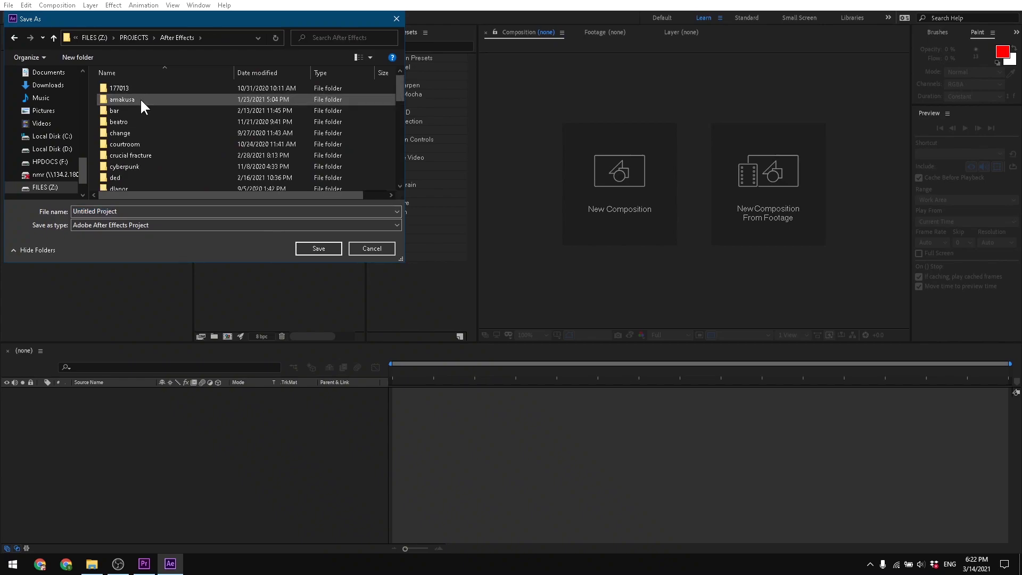
scroll(134, 136, down, 5)
double_click(146, 139)
key(Tab)
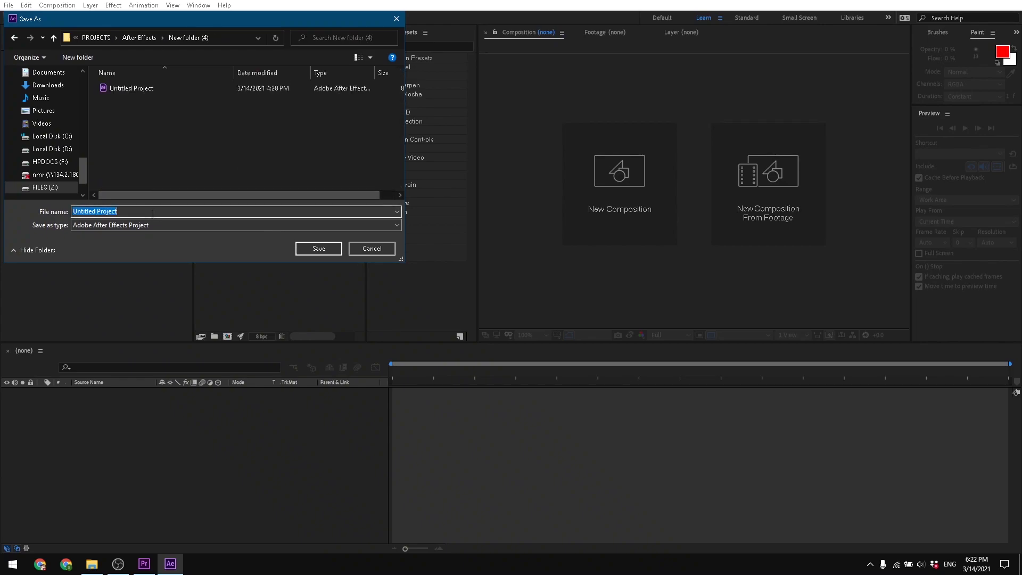
text(dfbdghbdt)
click(311, 249)
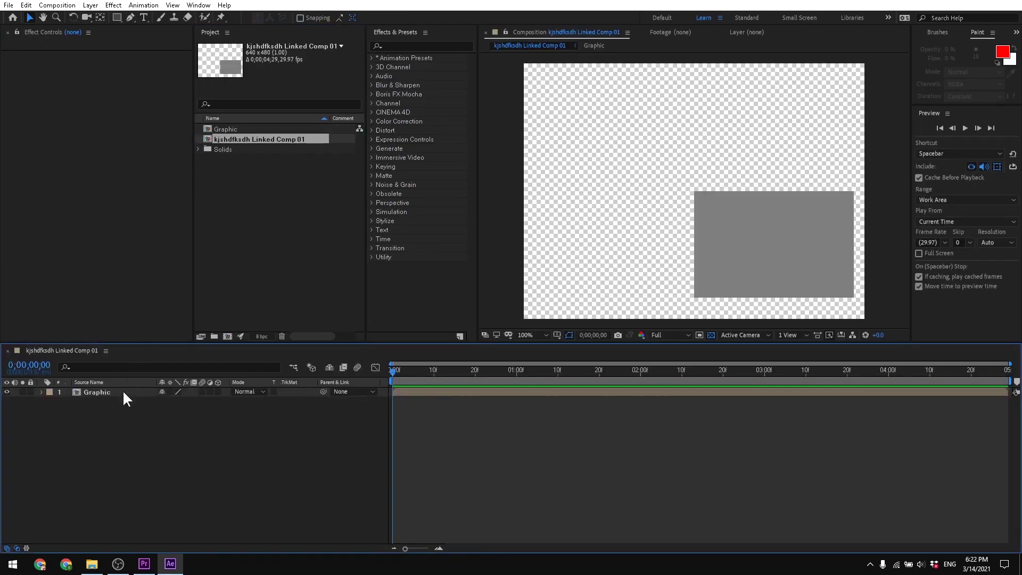
Delete the Graphic layer from the linked composition and add a text layer reading "wefgwerg" near the frame's upper-left corner
click(103, 393)
key(Delete)
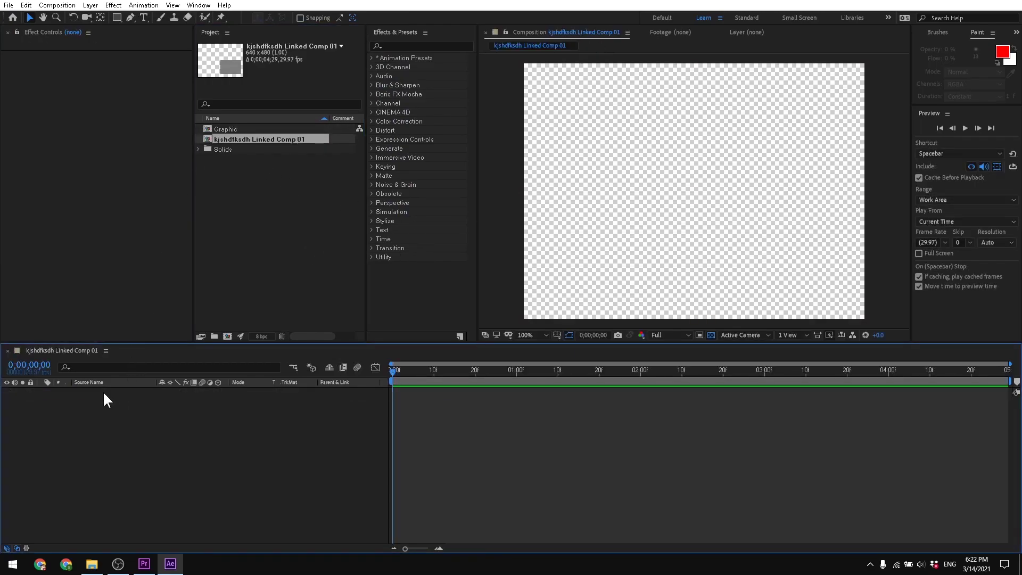
click(144, 17)
click(550, 95)
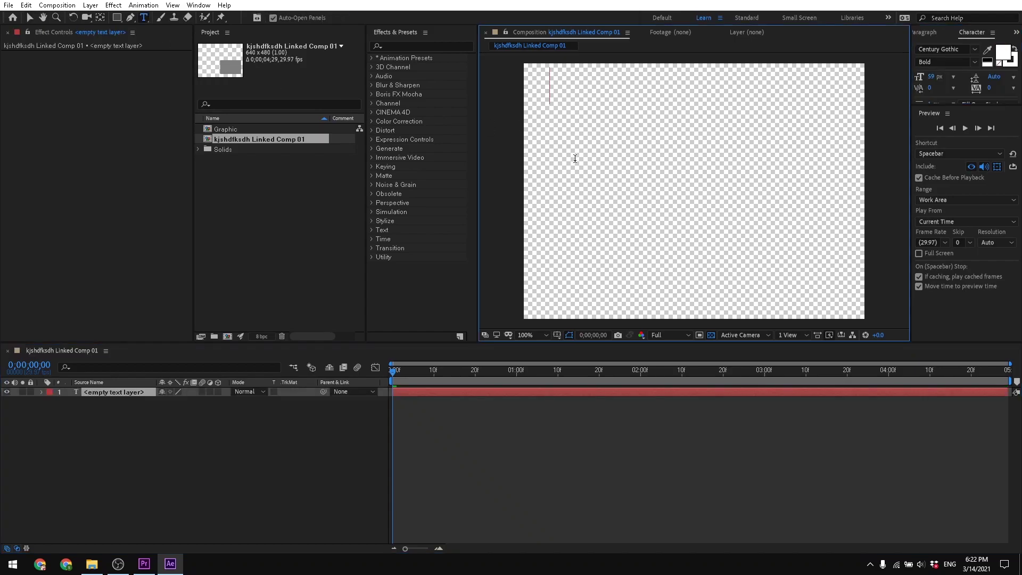
text(wefgwerg)
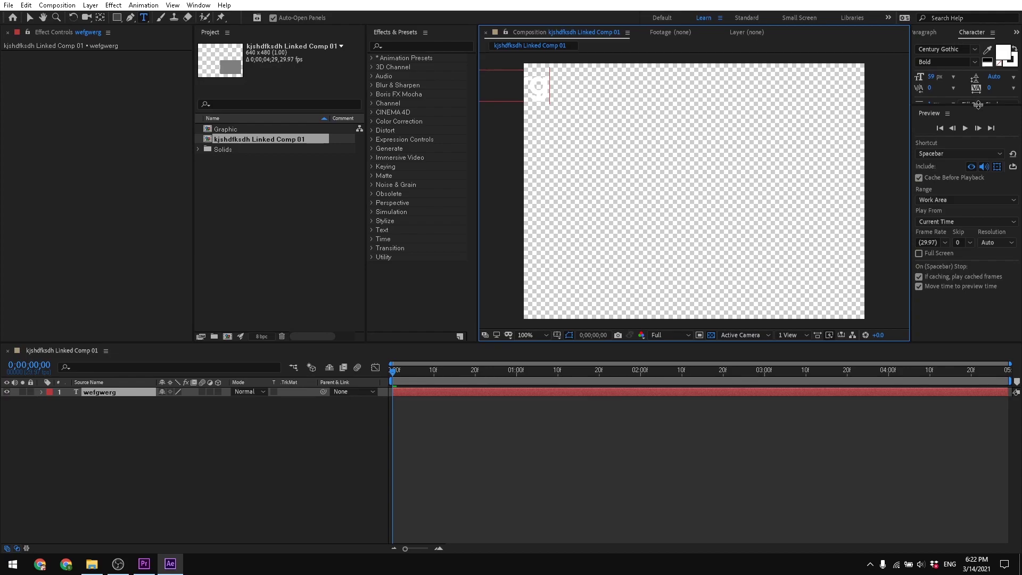
Select all of the "wefgwerg" text and set its paragraph alignment to left
drag(979, 105, 980, 144)
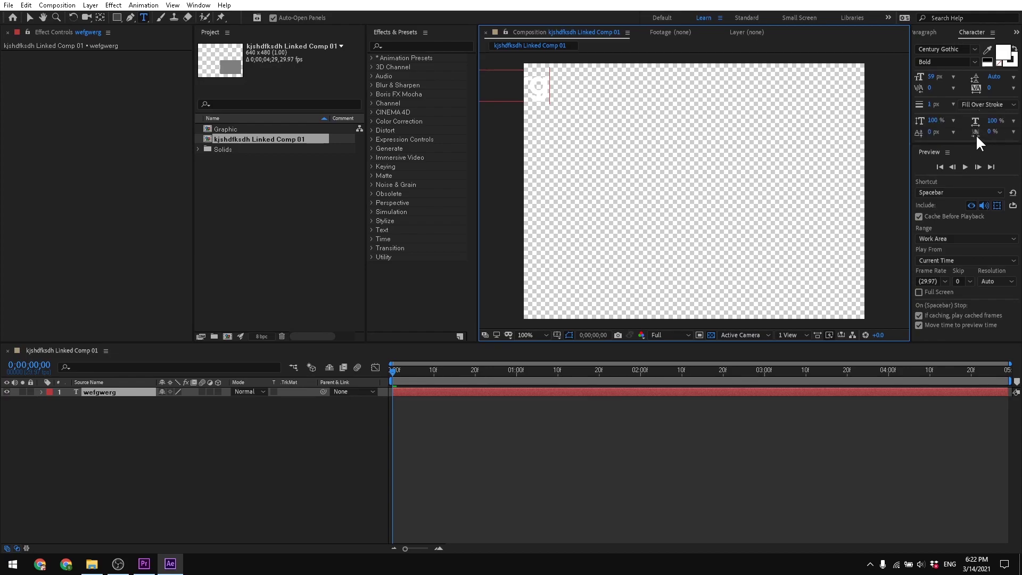
key(ctrl+a)
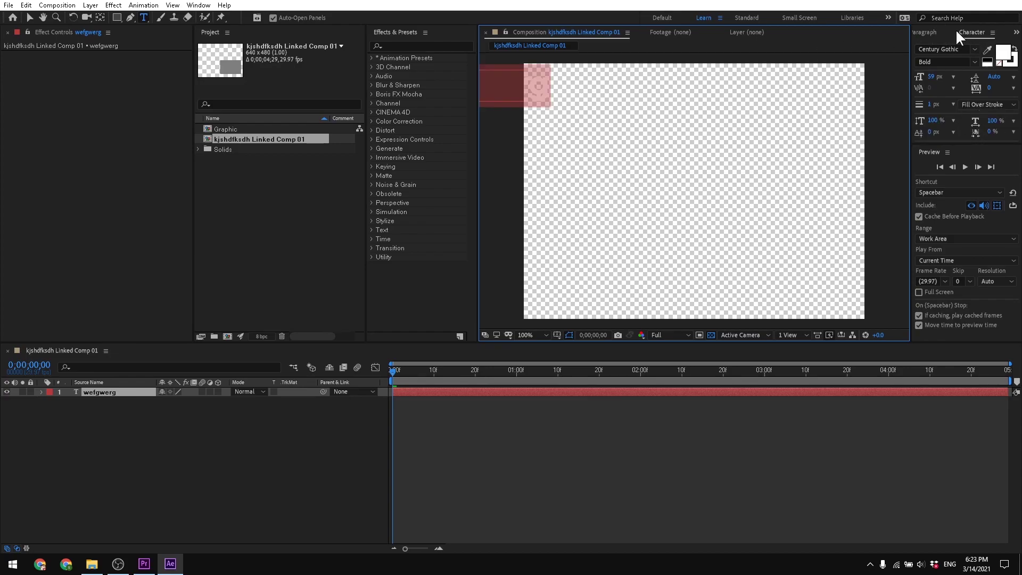
click(925, 31)
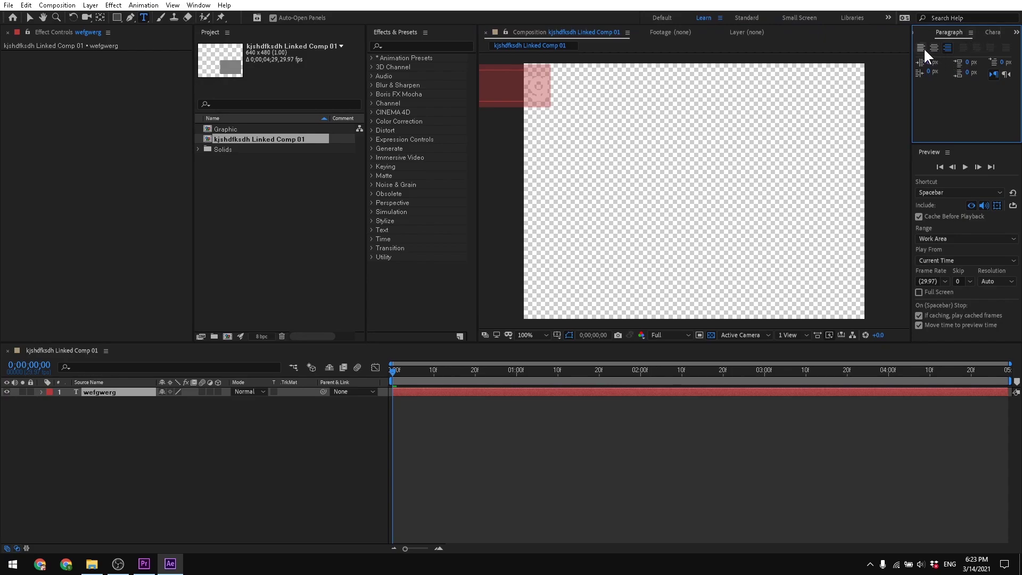
click(935, 47)
click(678, 92)
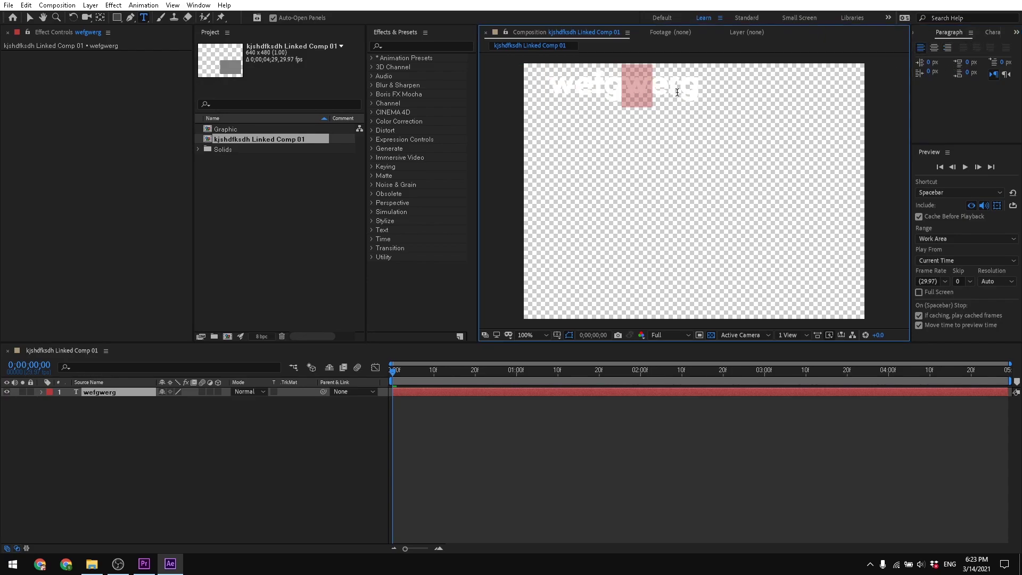
Extend the "wefgwerg" text with "sdgsdfgdfg sdfhgdfhdrth", followed by the separate lines "fgdfgdfh", "dfhdhfgjhdsadg" and "dfshdsghfh"
click(700, 92)
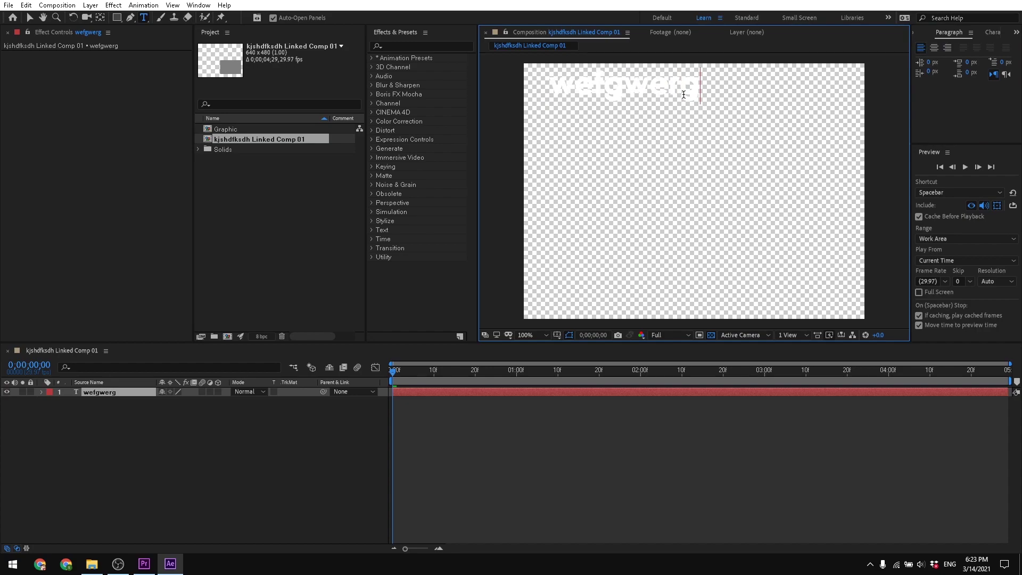
text(sdgsdfgdfg sdfhgdfhdrth)
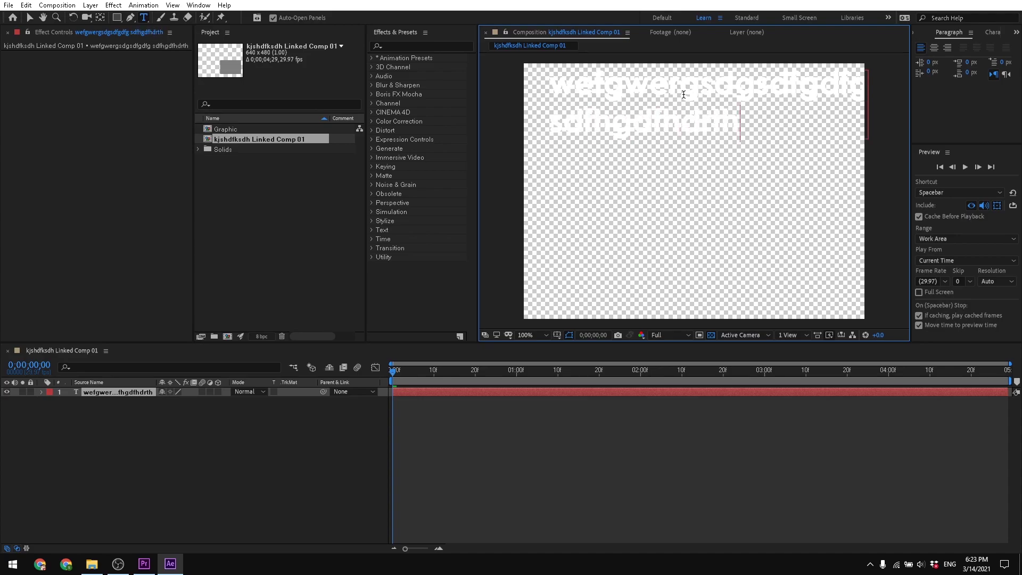
key(Return)
text(fgdfgdfh)
key(Return)
text(dfhdh)
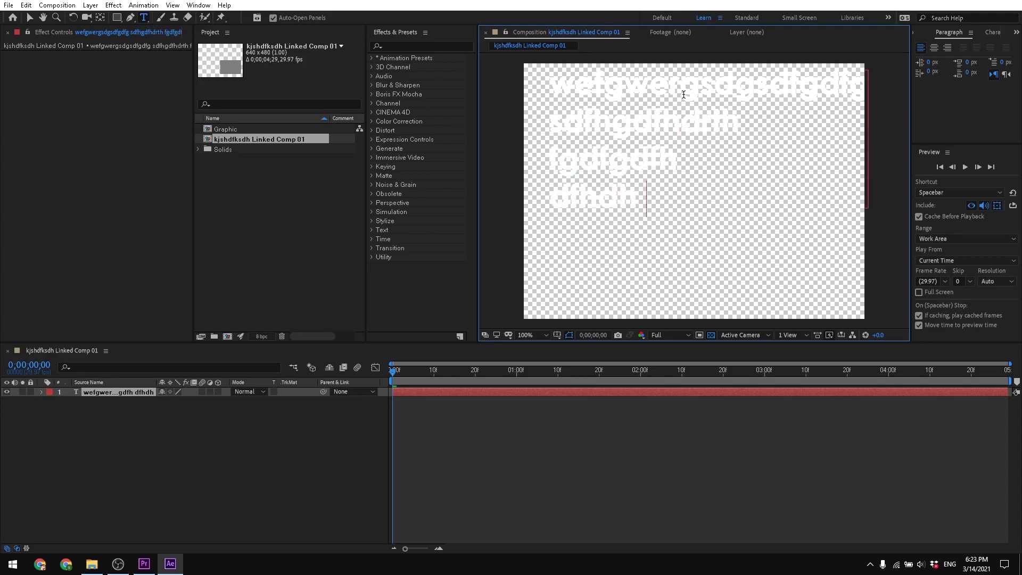
text(gjhdsadg)
key(Return)
text(dfshdsghfh)
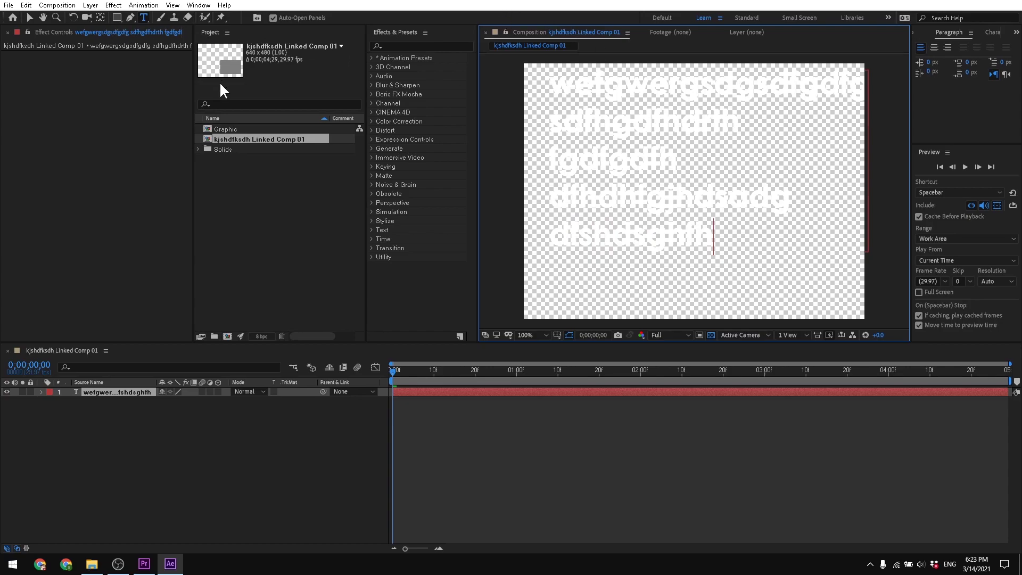
Add a black (000000) Stroke layer style to the text layer and shift the text slightly left and down to fit the frame
right_click(123, 393)
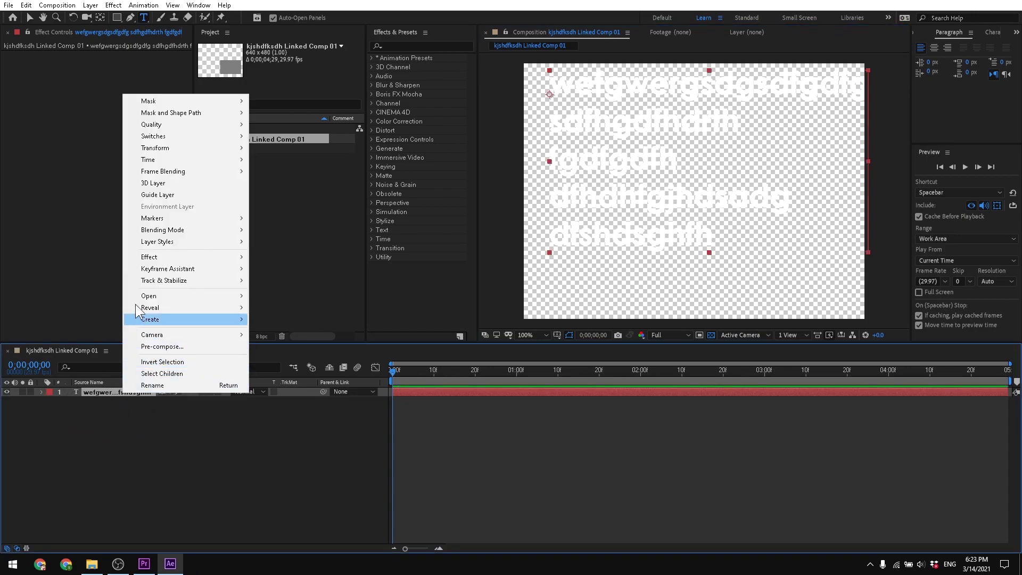
mouse_move(157, 246)
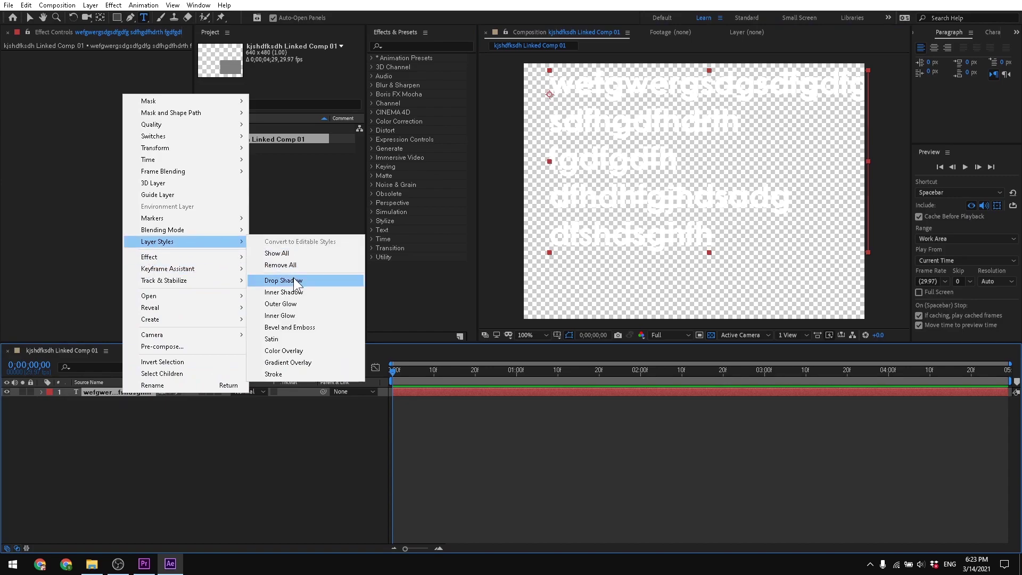
click(282, 374)
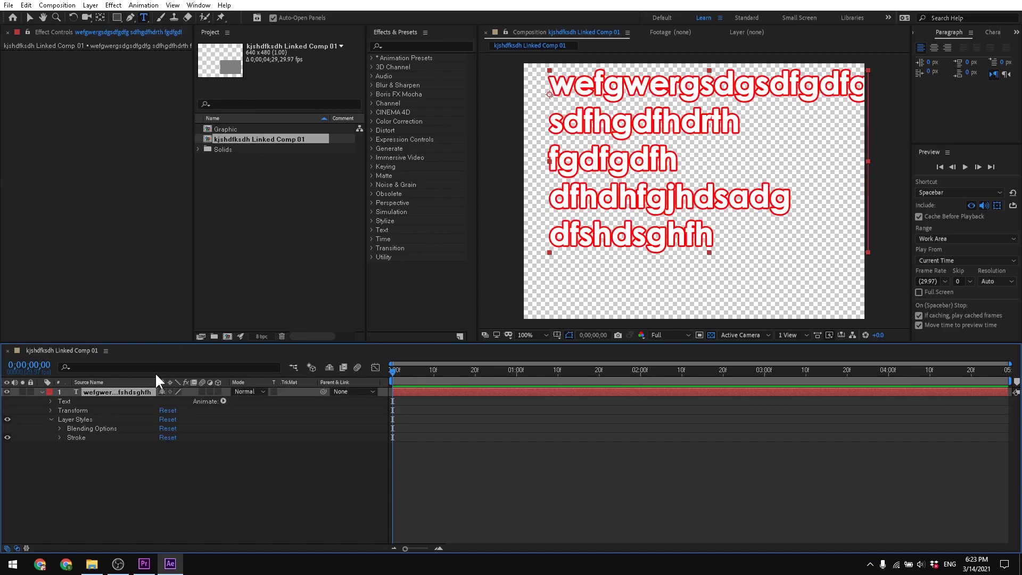
click(57, 437)
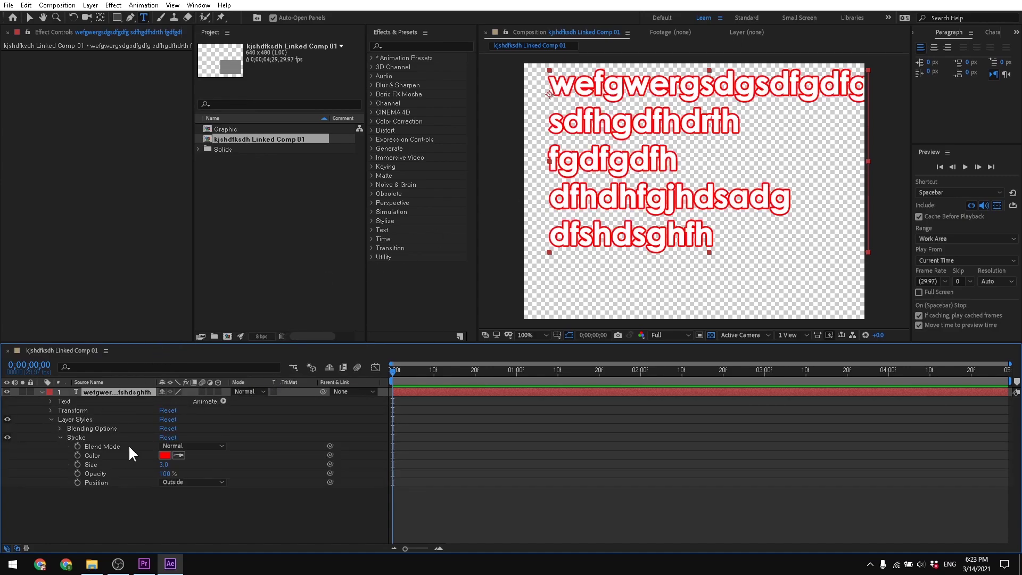
click(164, 455)
drag(227, 362, 337, 467)
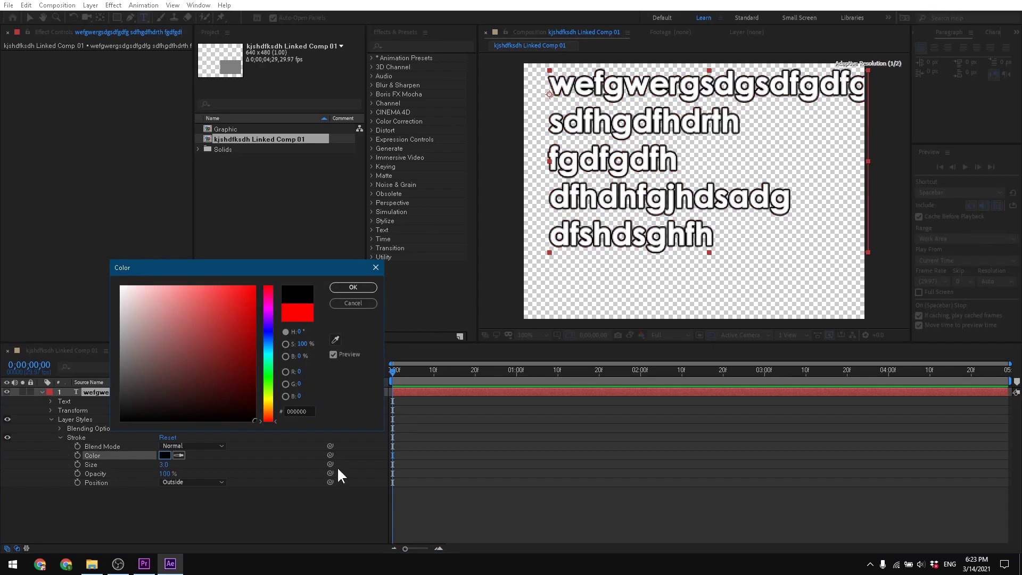
click(352, 287)
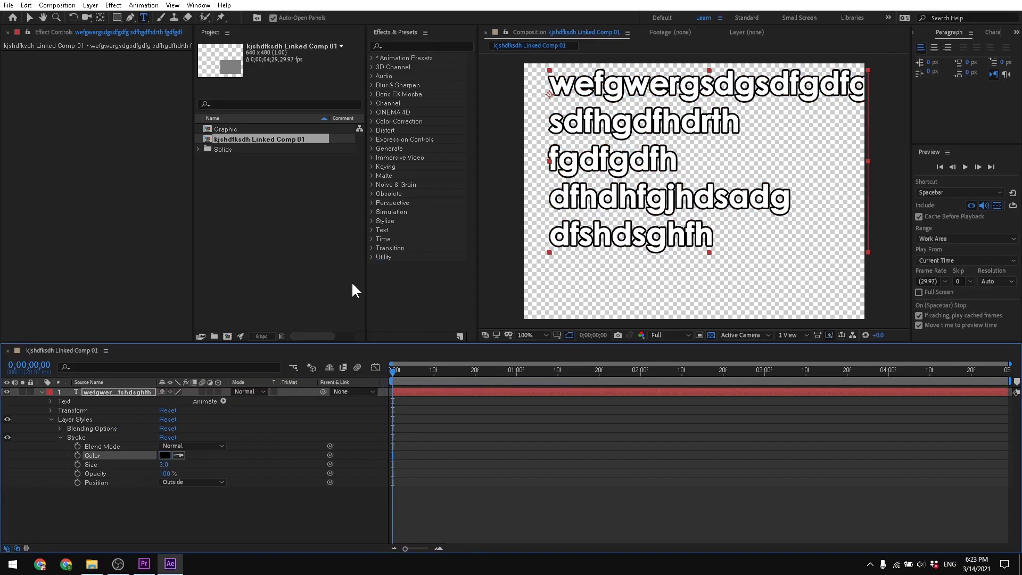
click(30, 18)
mouse_move(592, 144)
mouse_down()
mouse_move(573, 159)
mouse_move(581, 154)
mouse_up()
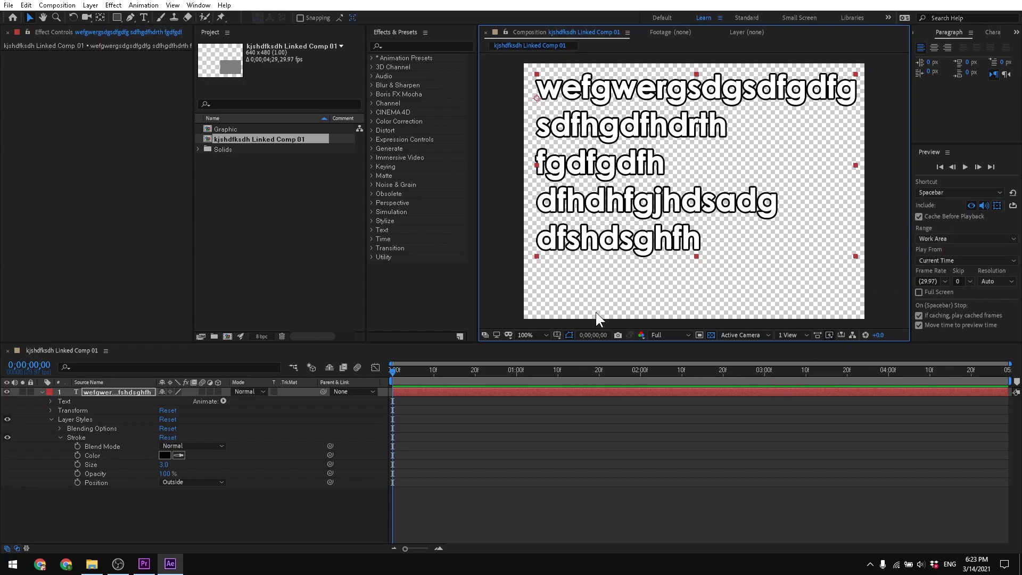
Find the Typewriter animation preset by searching for "type" and apply it to the text layer
click(401, 45)
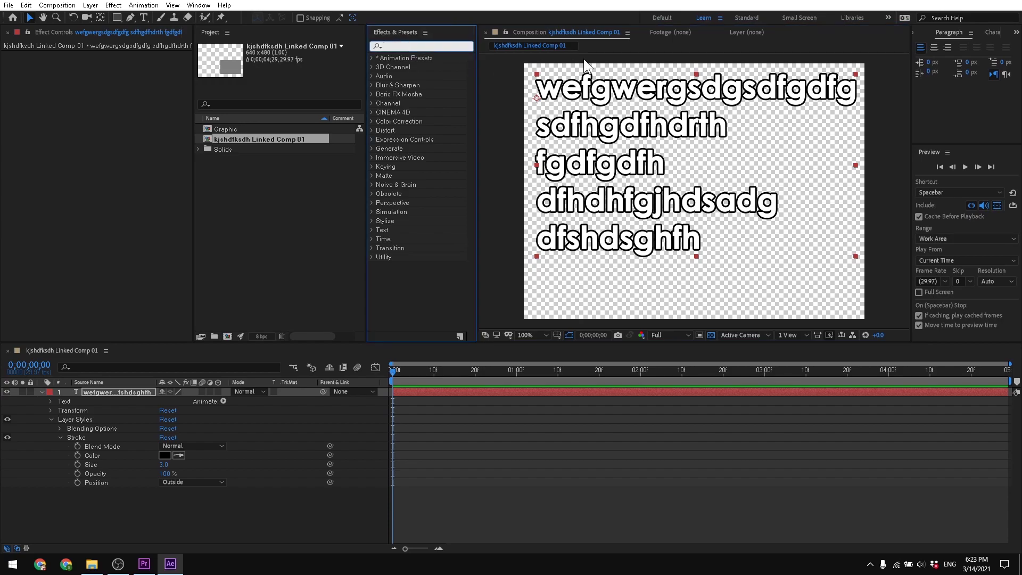
text(type)
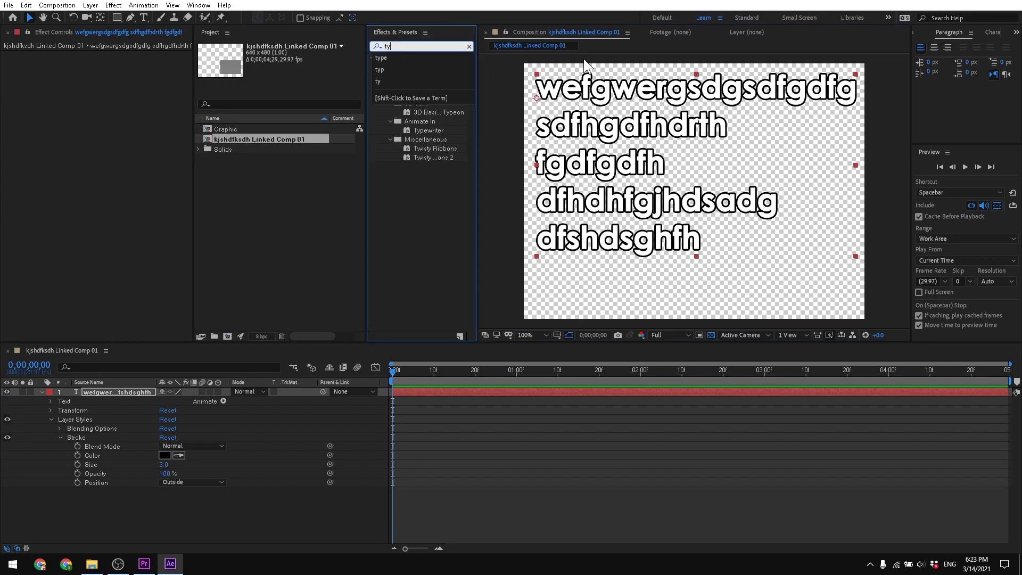
click(401, 159)
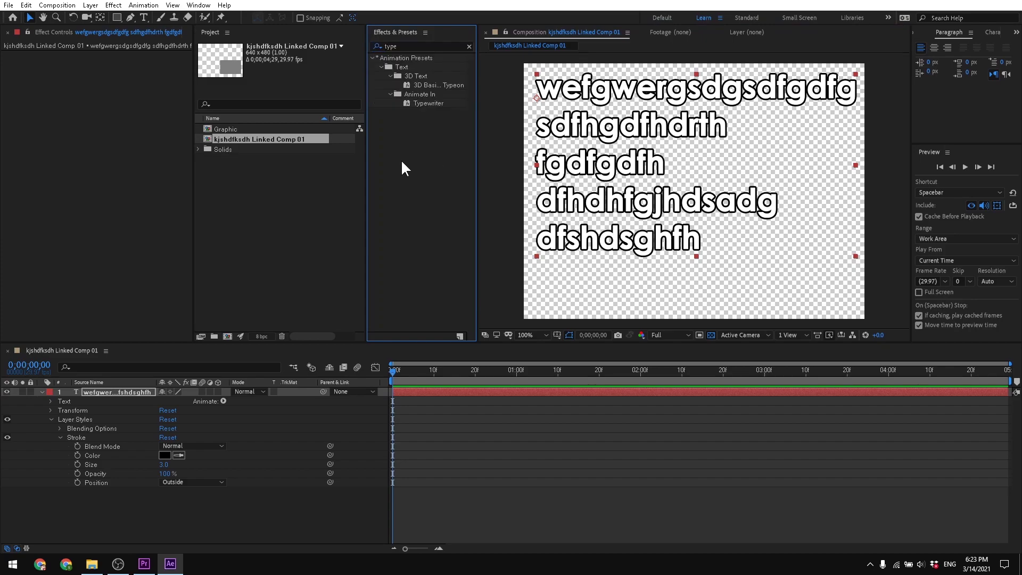
drag(433, 101, 143, 395)
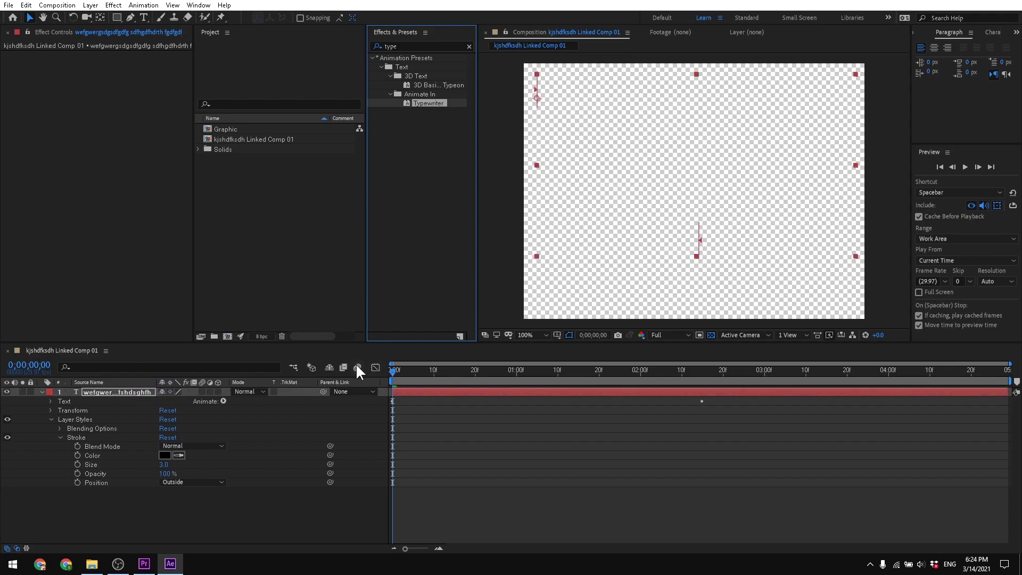
Move the end keyframe of the text's Range Selector Start to just past 4 seconds and scrub the animation to 0;00;03;18
click(50, 401)
click(60, 437)
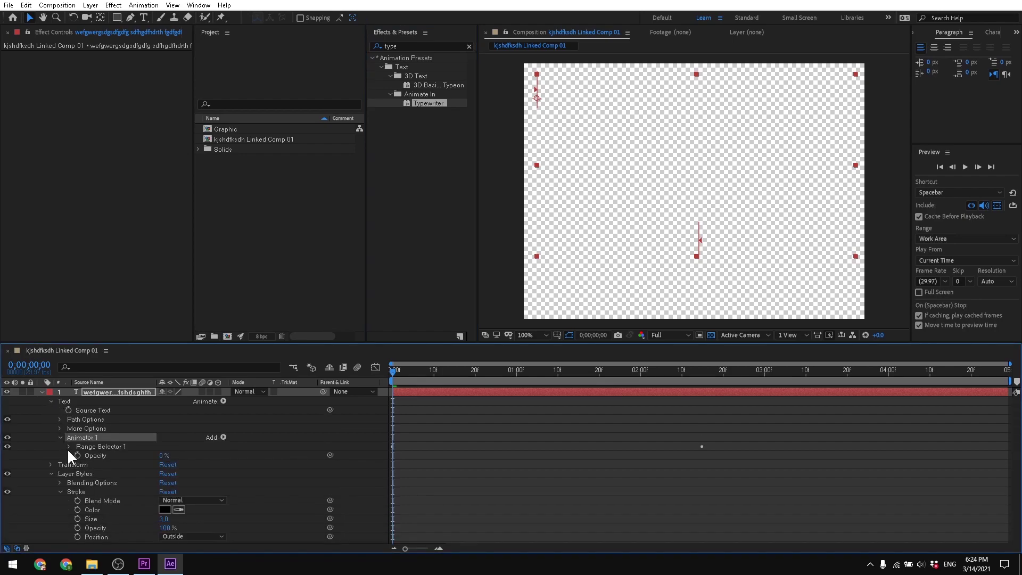
click(69, 446)
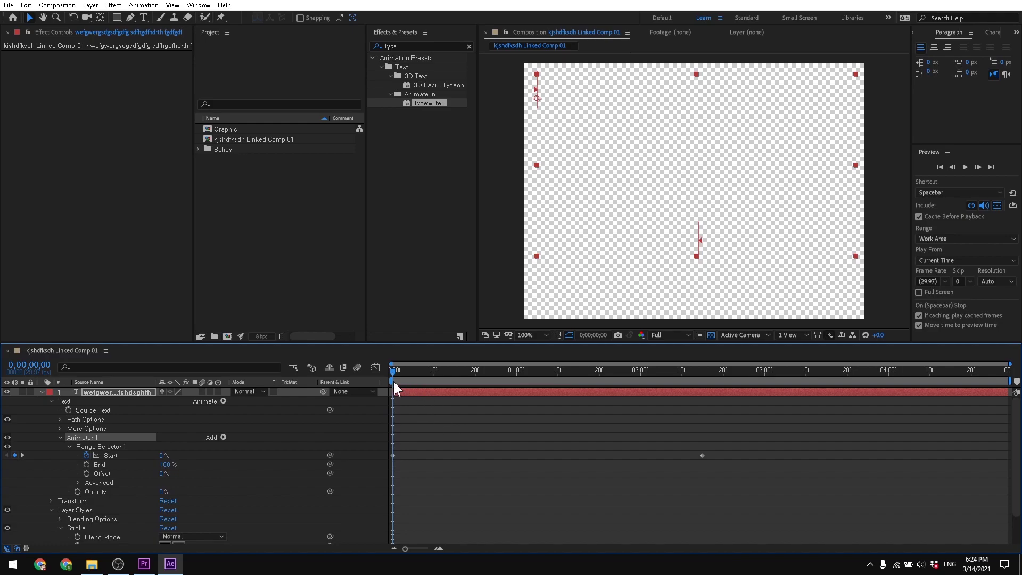
drag(702, 456, 750, 456)
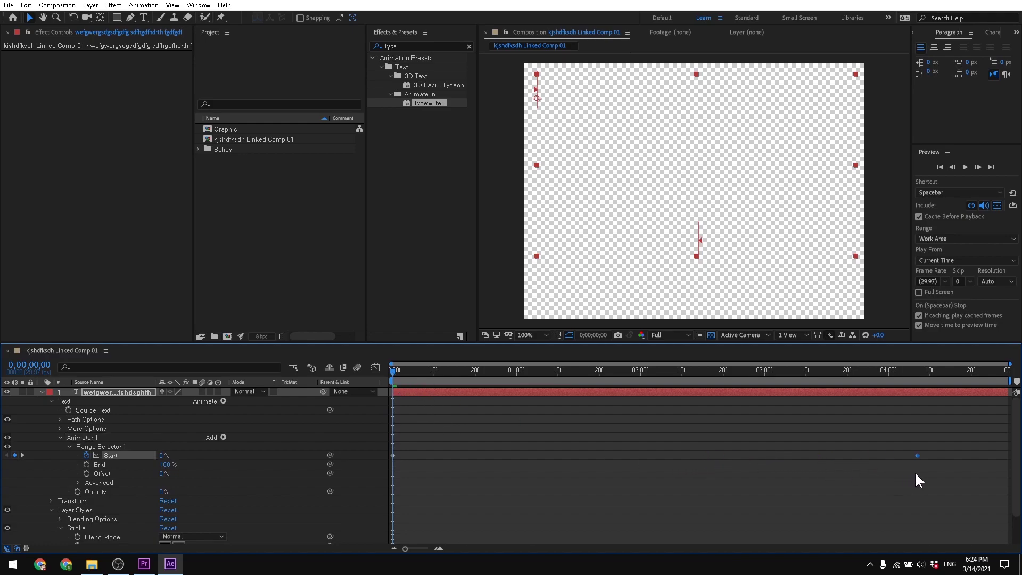
drag(392, 371, 840, 404)
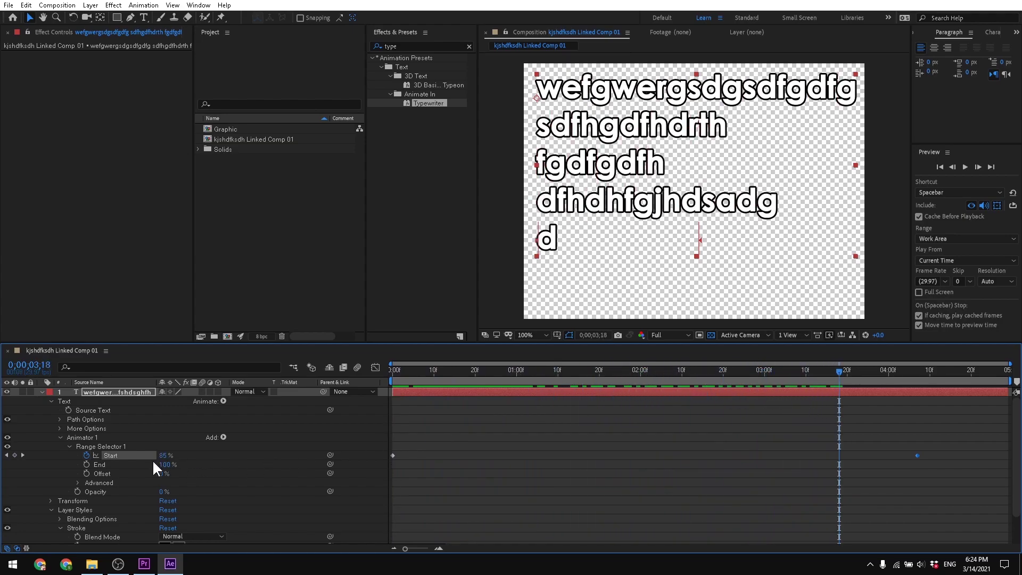
Examine the Based On choices in Range Selector 1's Advanced settings
click(78, 483)
scroll(80, 480, down, 1)
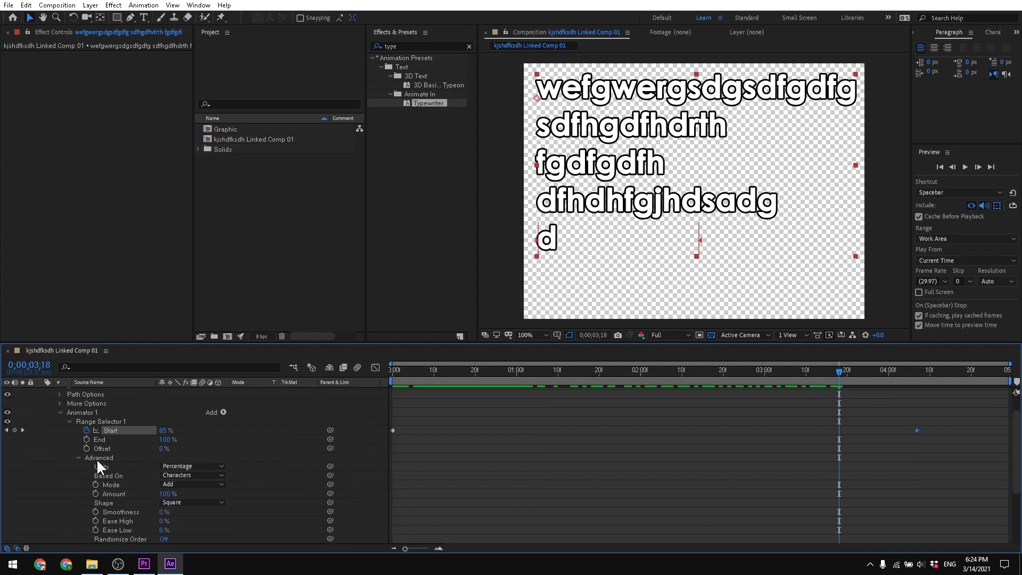
click(190, 475)
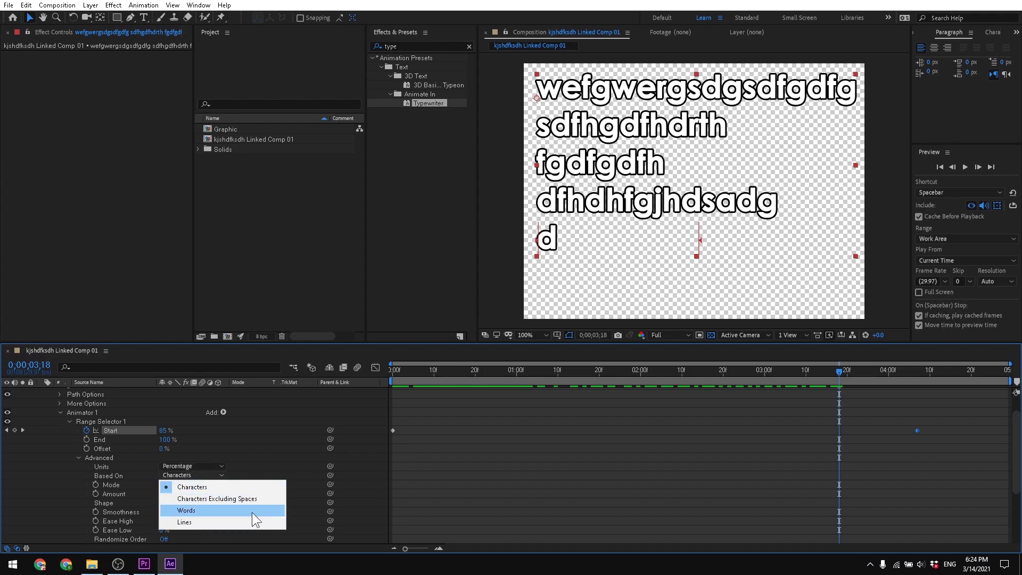
click(500, 458)
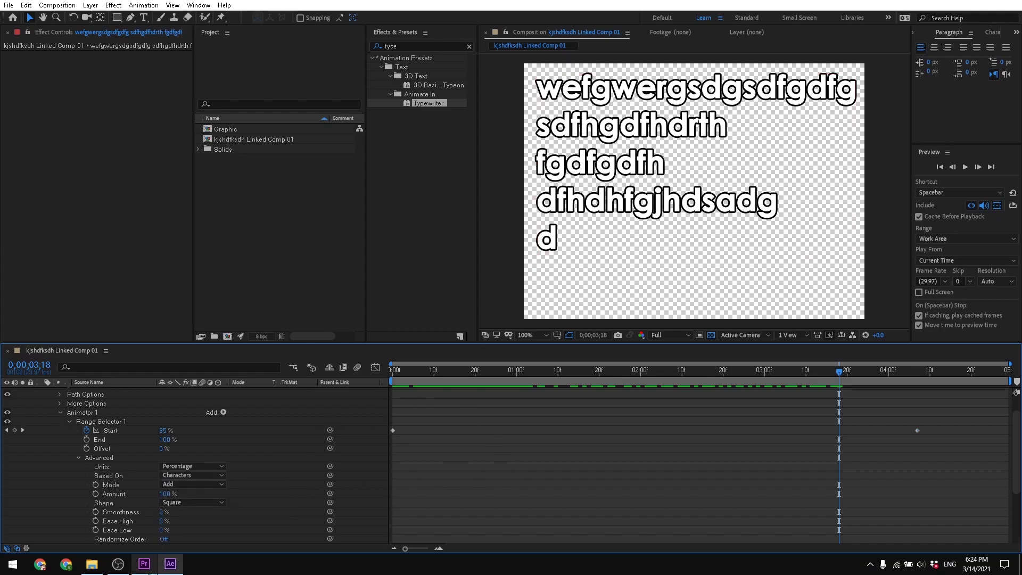
Switch to Premiere Pro and play back the sequence to check the linked typewriter text over the sprites and background
mouse_move(148, 572)
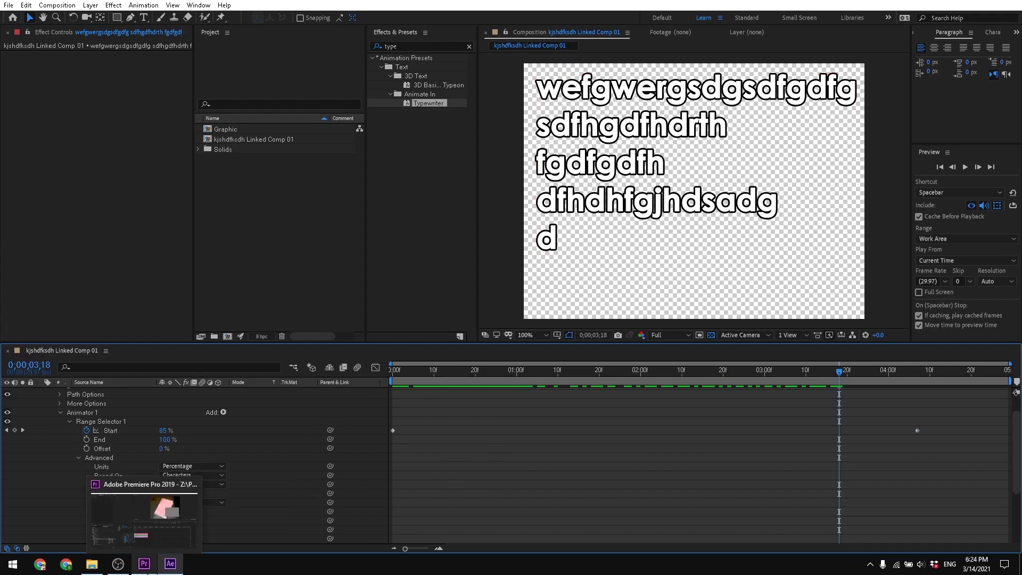
click(149, 572)
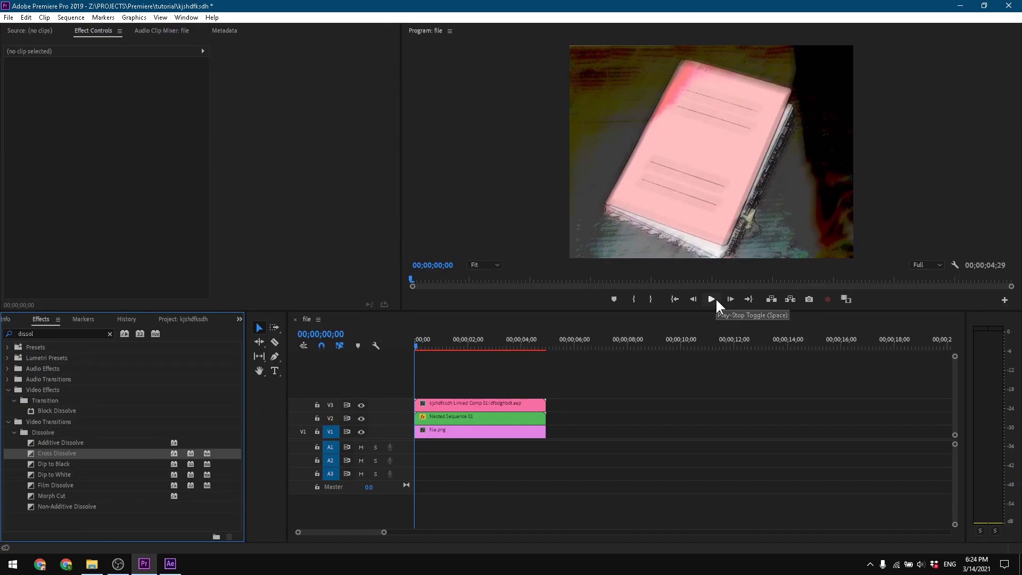
click(716, 299)
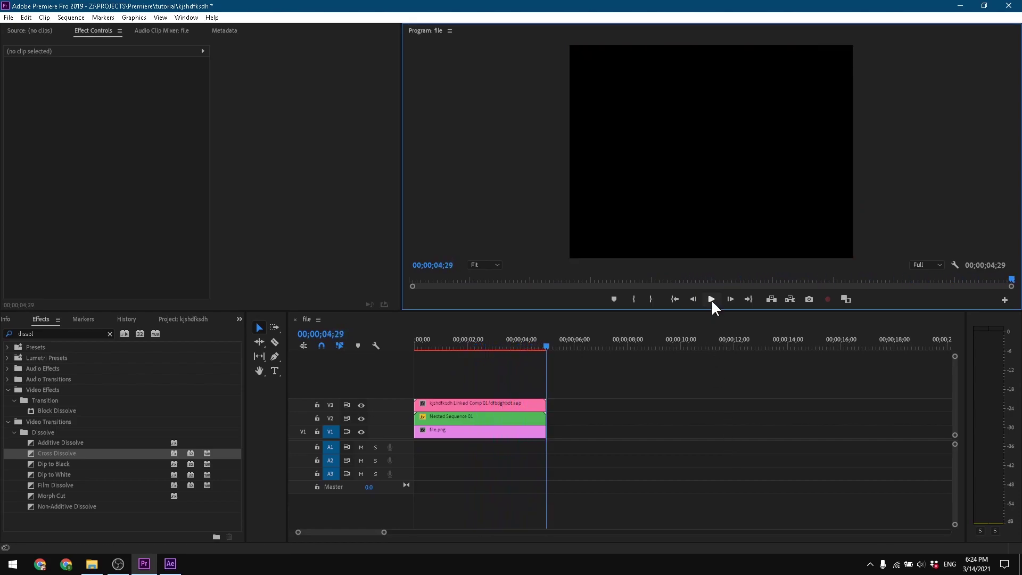
click(712, 299)
click(711, 301)
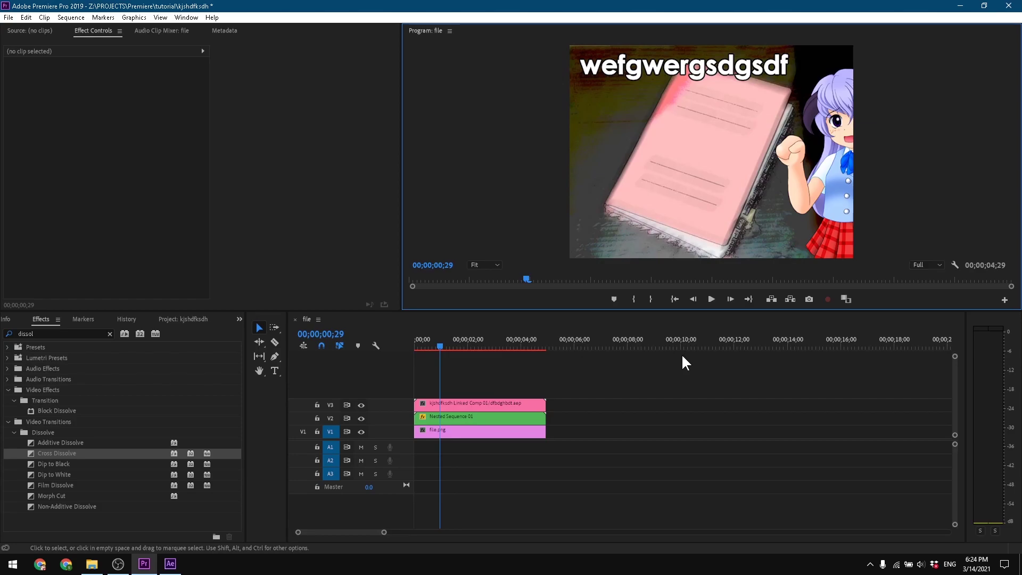
click(59, 333)
click(9, 391)
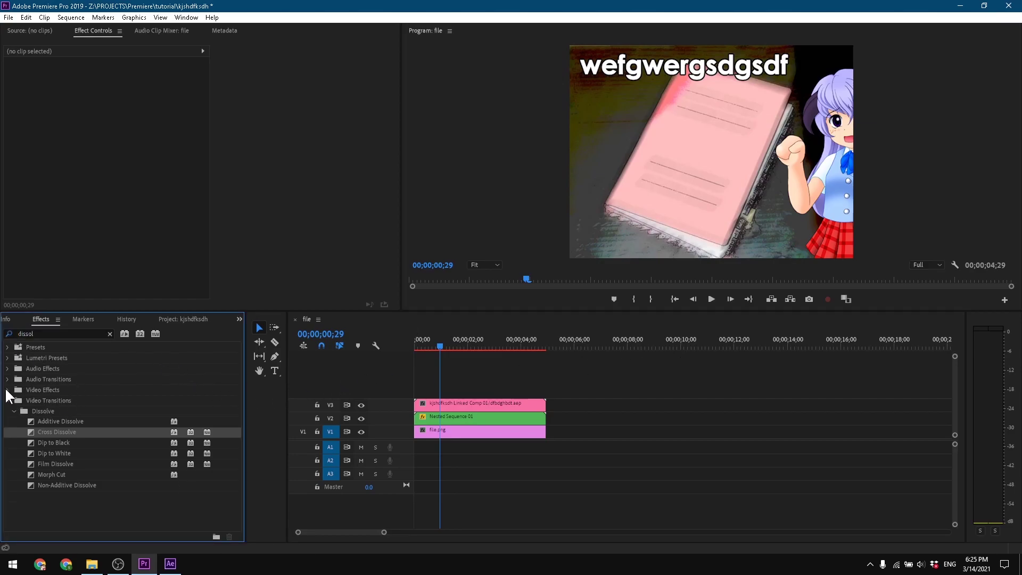
click(9, 391)
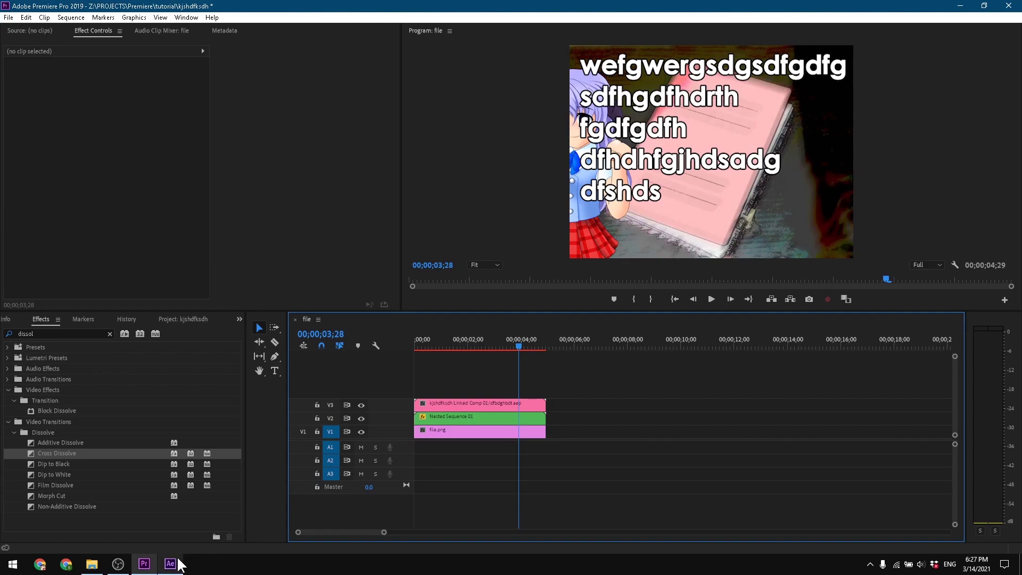
Look over the commands available for the Nested Sequence 01 clip
mouse_move(172, 561)
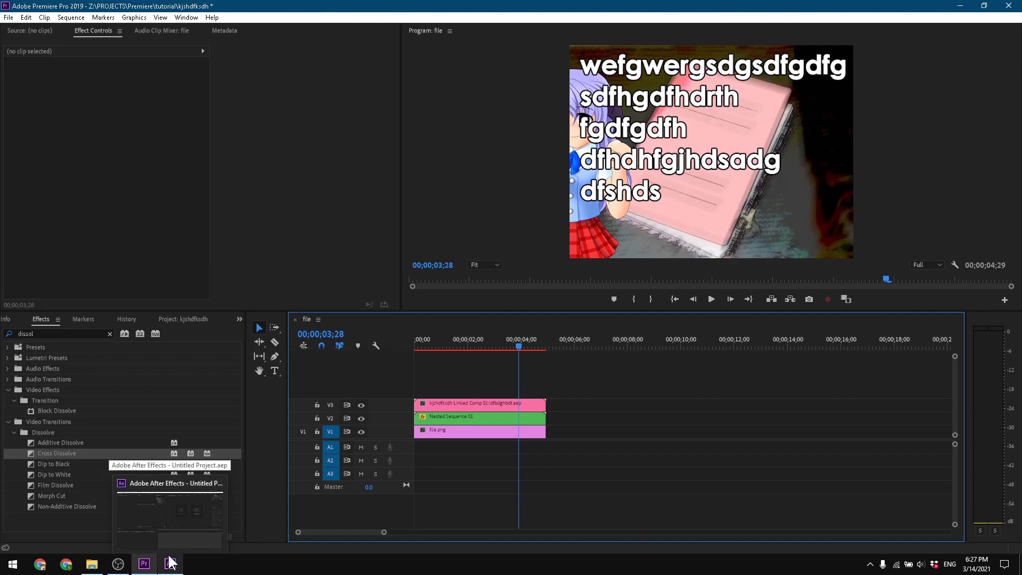
click(458, 418)
right_click(459, 419)
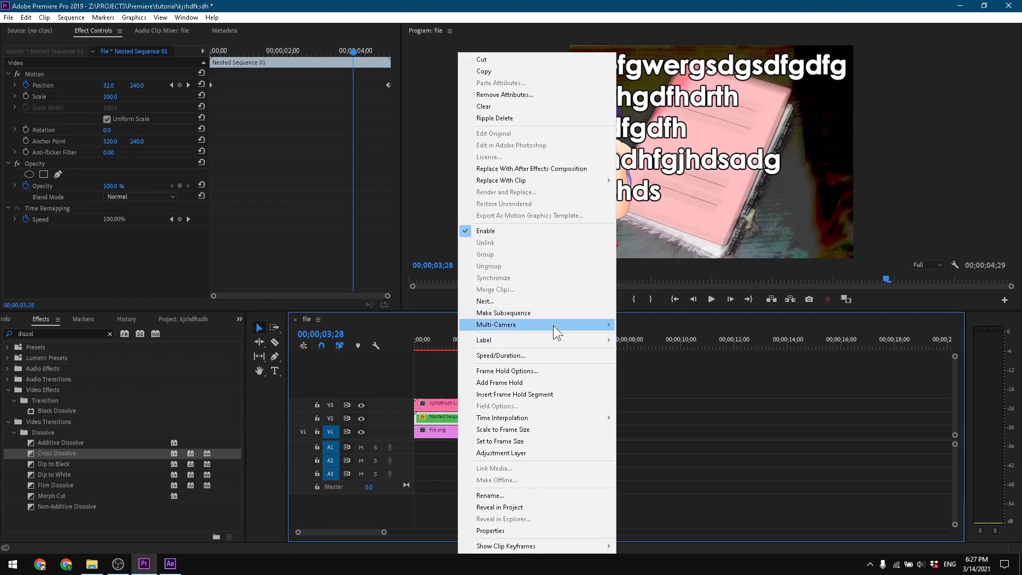
click(701, 407)
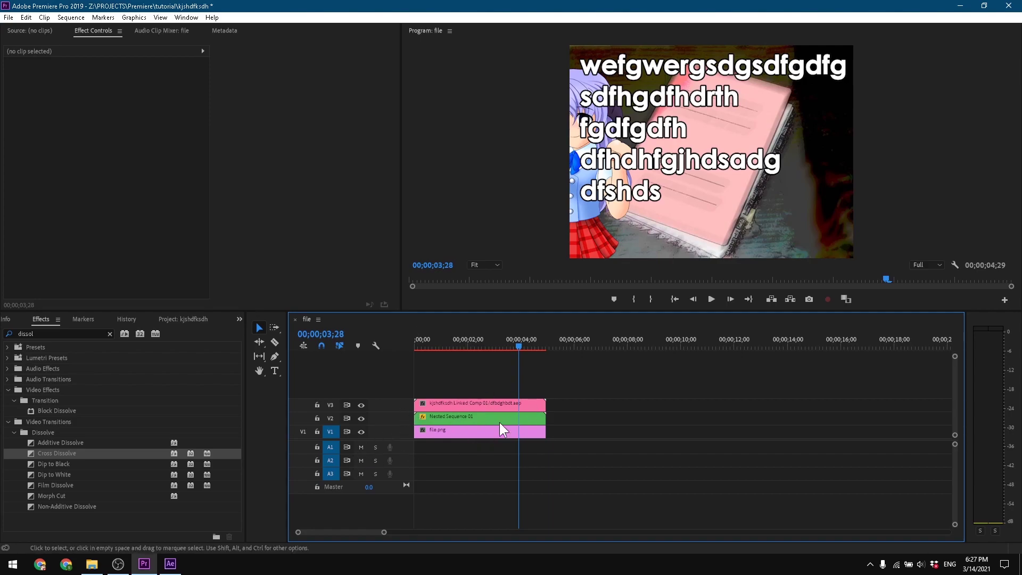
Switch to After Effects and import the background image file.png from the source CG folder into the project
click(176, 569)
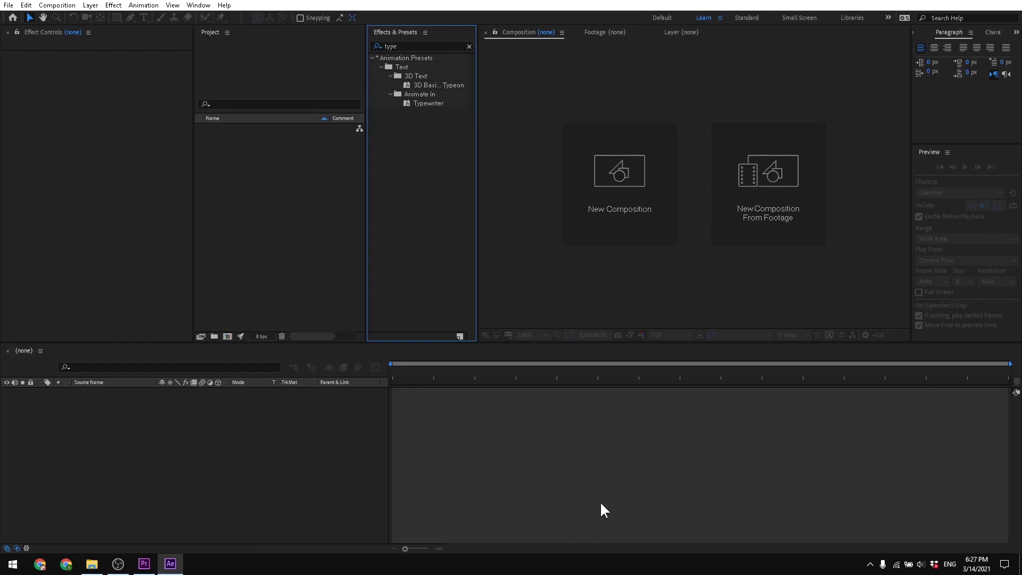
click(93, 565)
scroll(852, 357, down, 10)
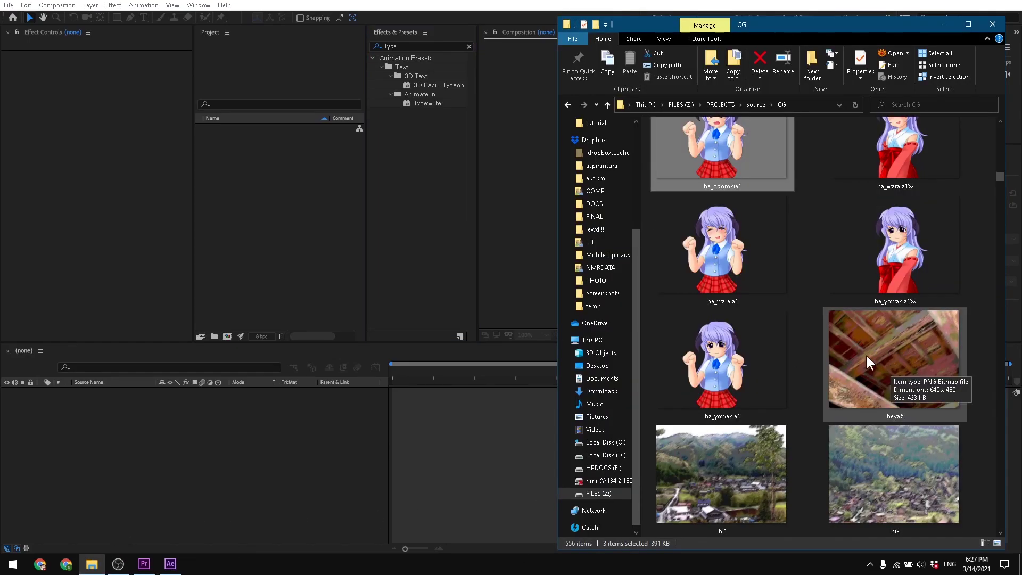
scroll(740, 359, up, 10)
scroll(740, 359, down, 10)
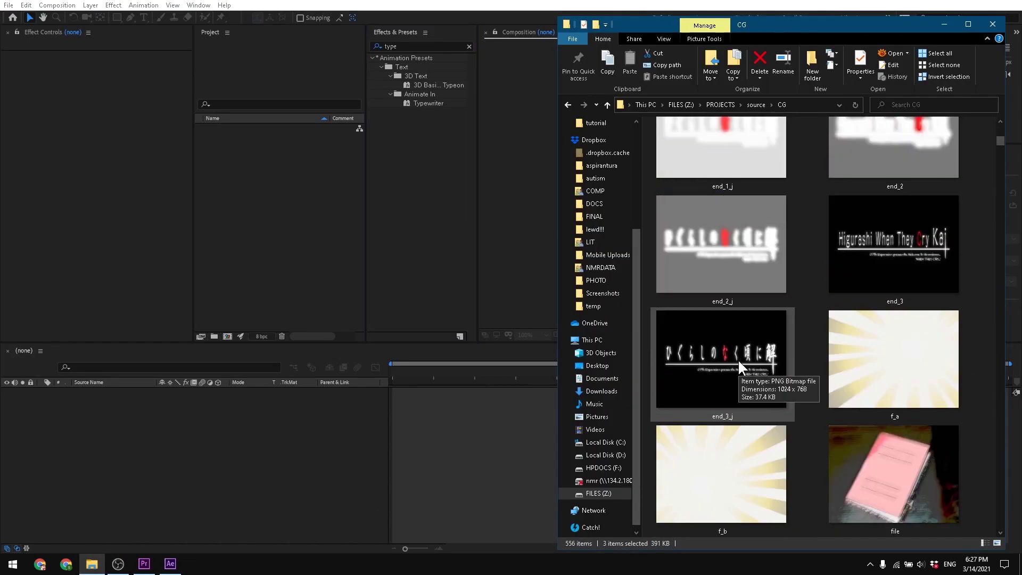
drag(875, 443, 366, 300)
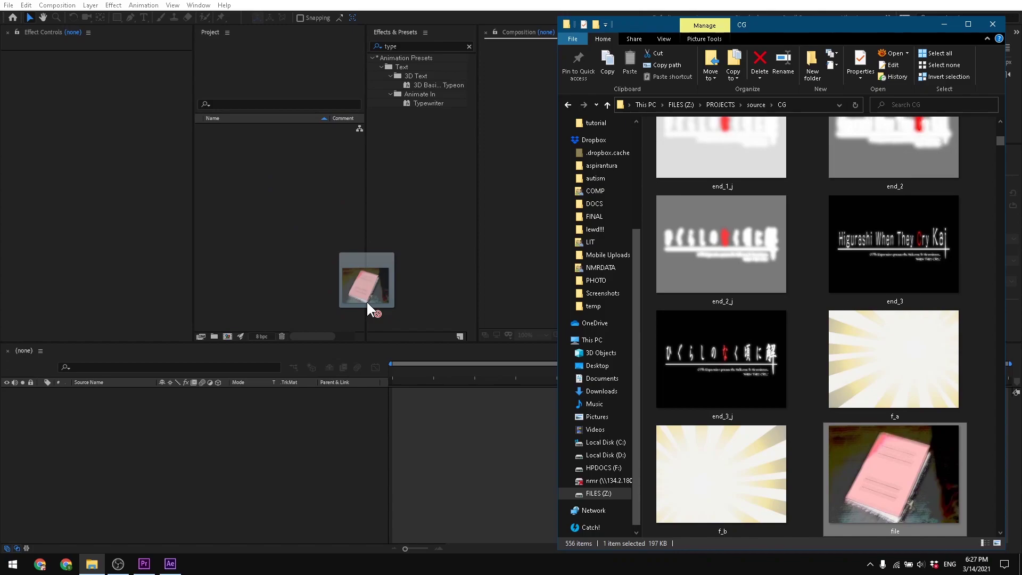
drag(368, 302, 226, 450)
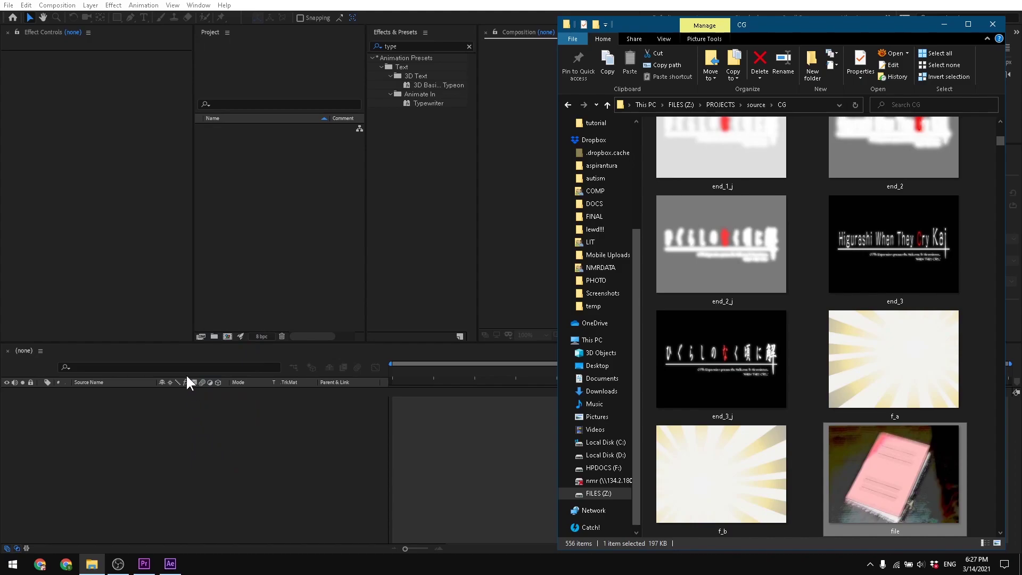
key(alt+Tab)
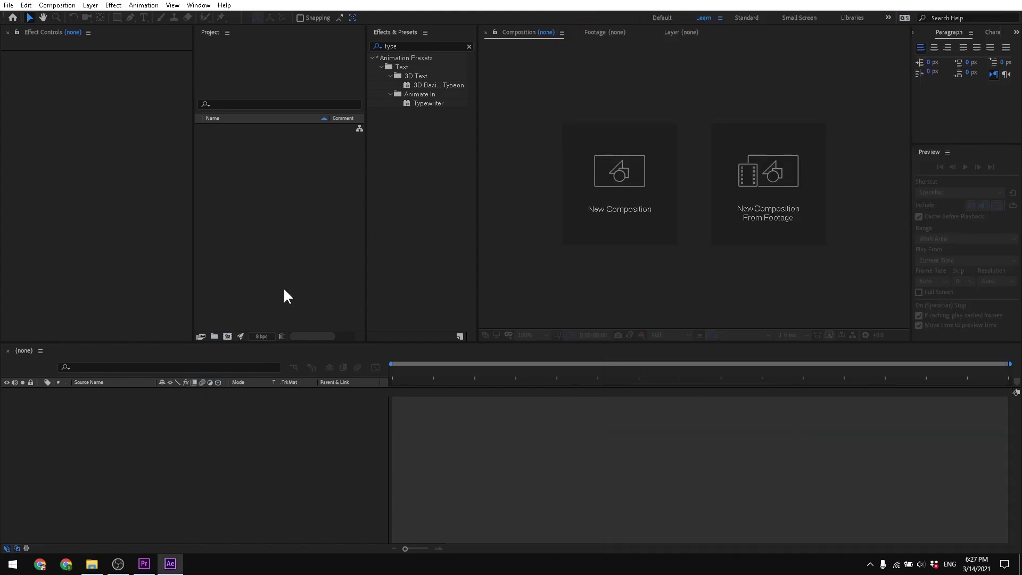
Import the sprites ha_aua1, ha_defa1 and ha_odorokia1 from the CG folder into the After Effects project
click(92, 563)
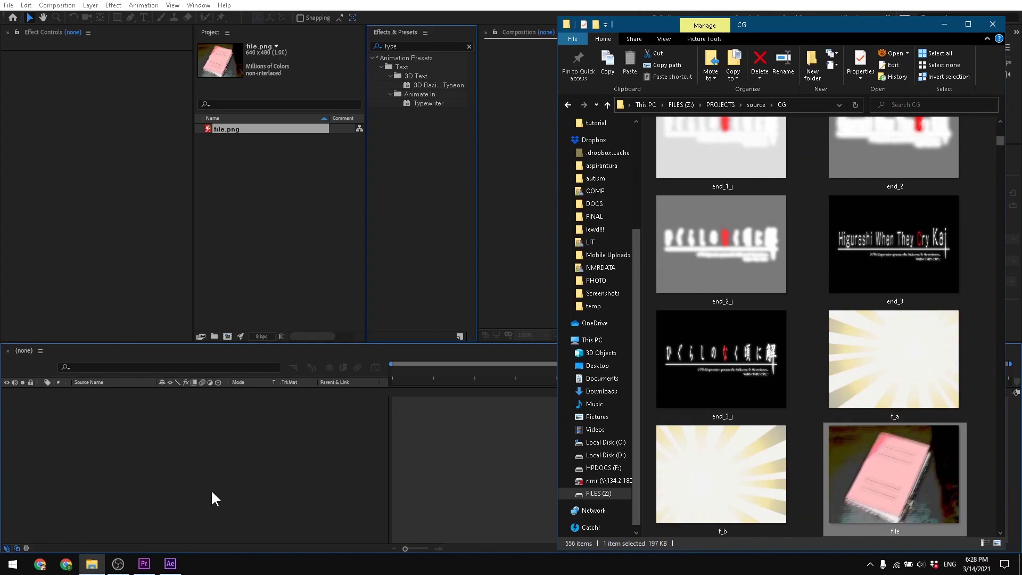
scroll(703, 286, down, 10)
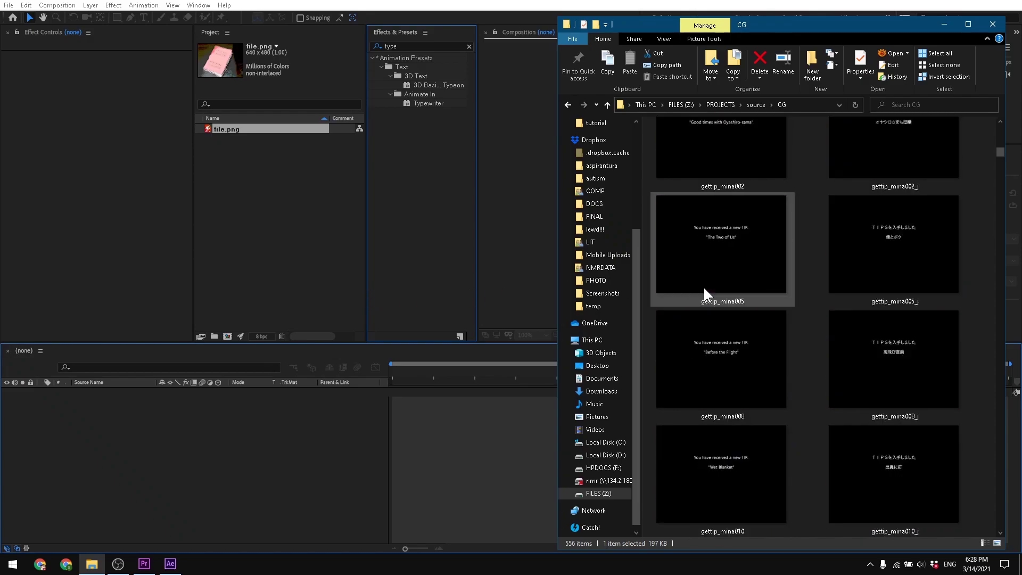
scroll(694, 272, down, 5)
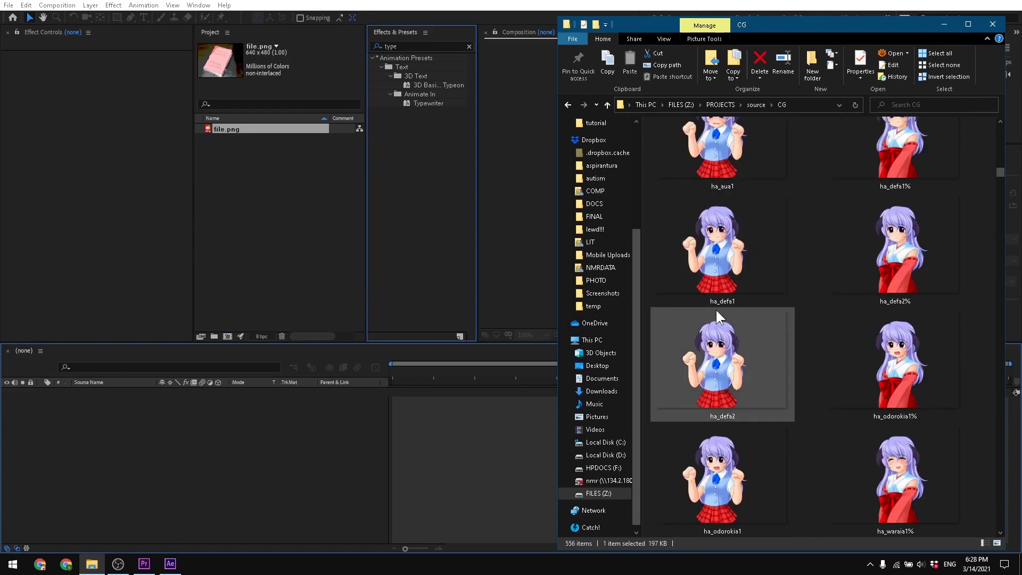
click(719, 189)
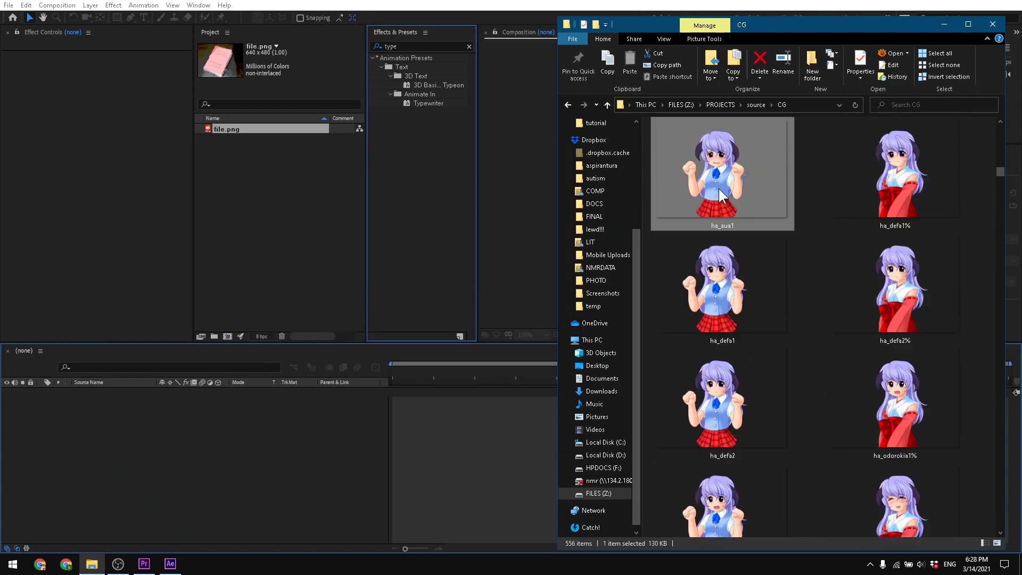
ctrl+click(731, 287)
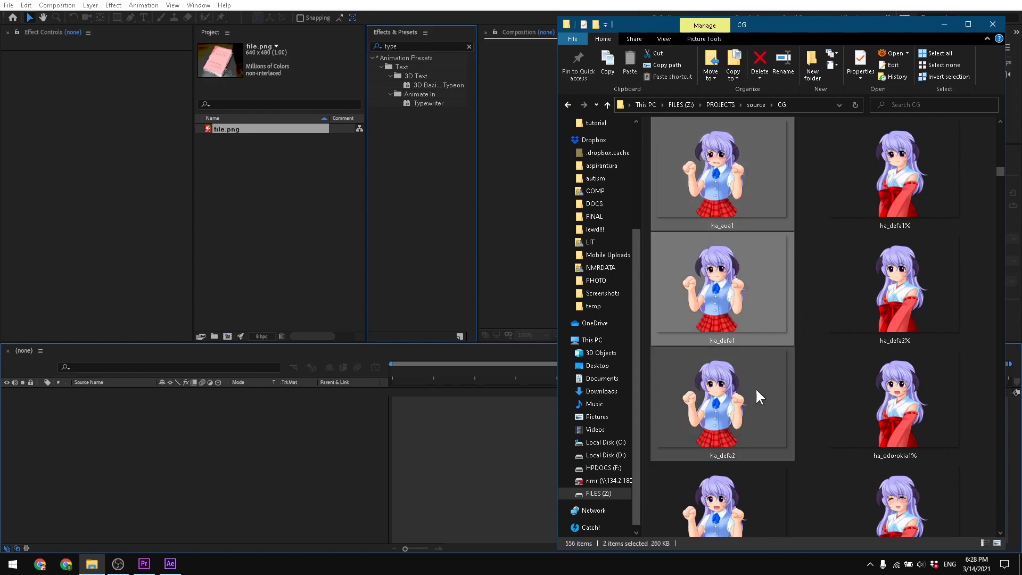
ctrl+click(735, 490)
drag(739, 500, 285, 229)
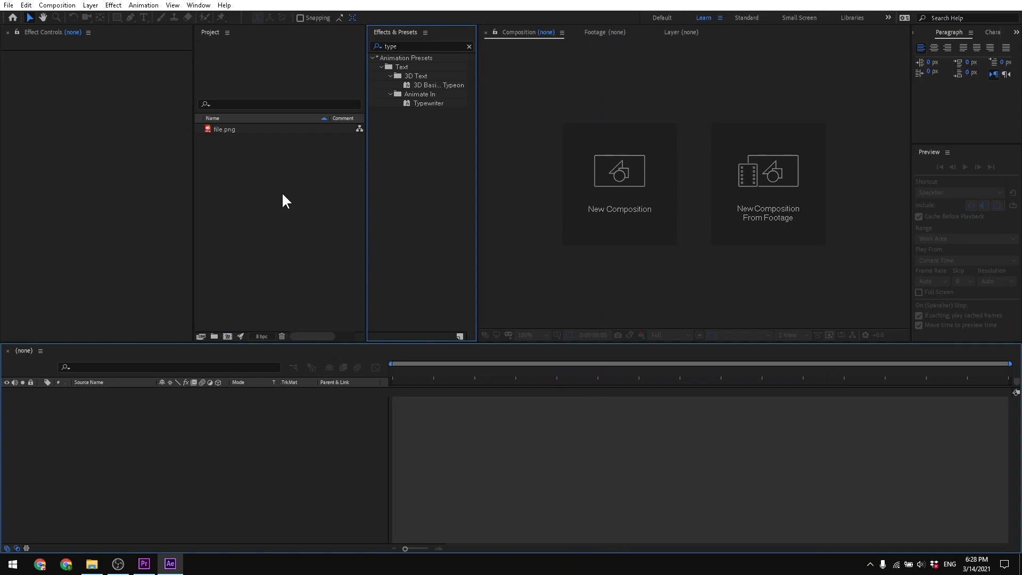
Preview the ha_aua1.png footage and create a new composition from file.png
click(229, 140)
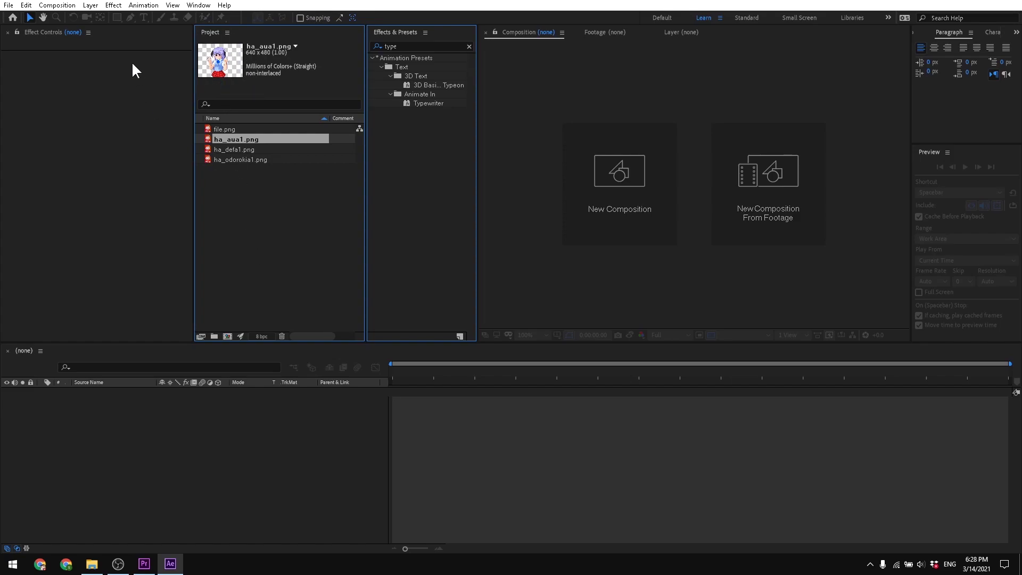
double_click(232, 136)
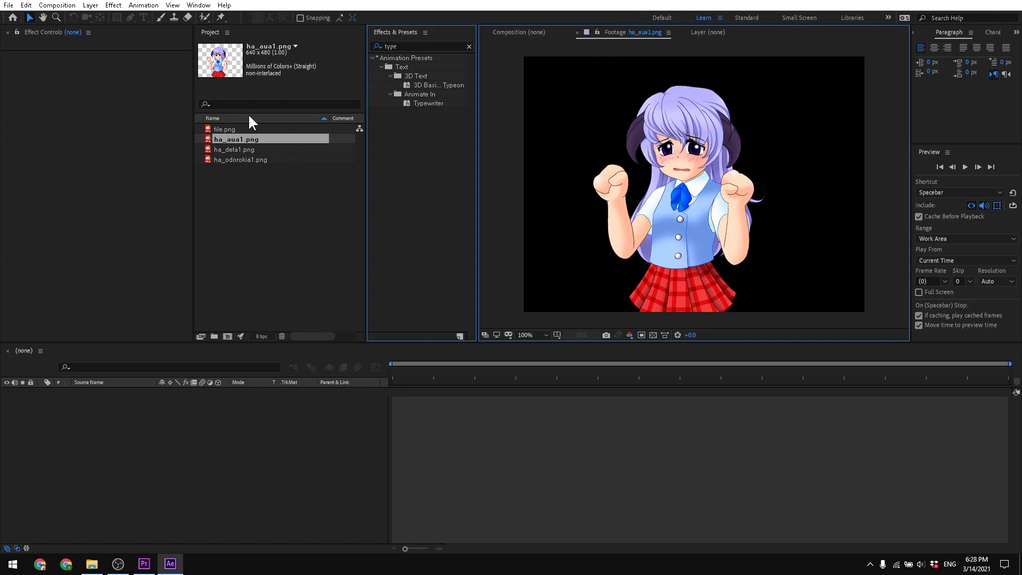
click(266, 130)
drag(231, 129, 208, 463)
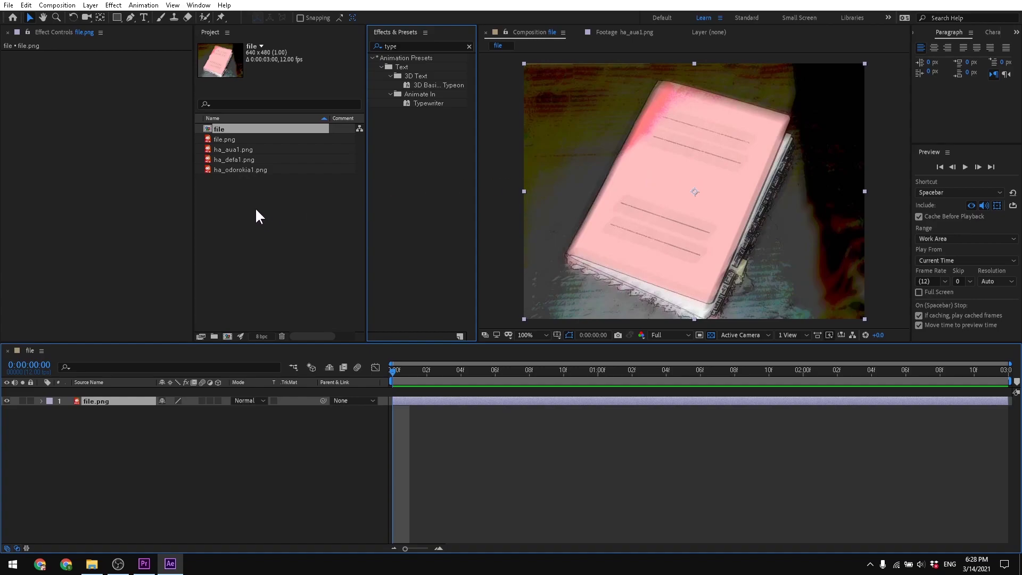
Add ha_aua1.png above the background layer in the composition and trim its end to 1 second
double_click(229, 150)
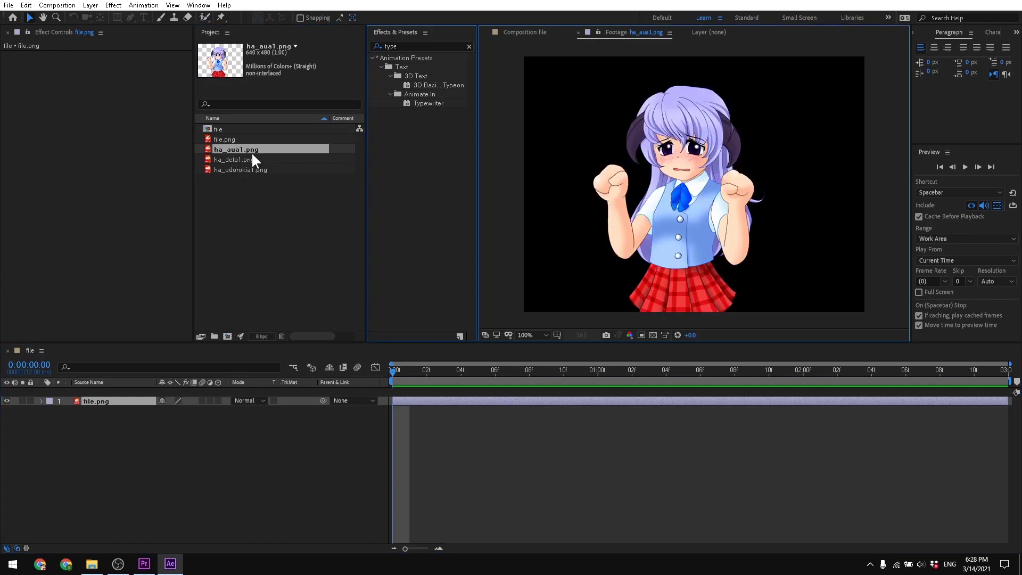
drag(244, 149, 194, 393)
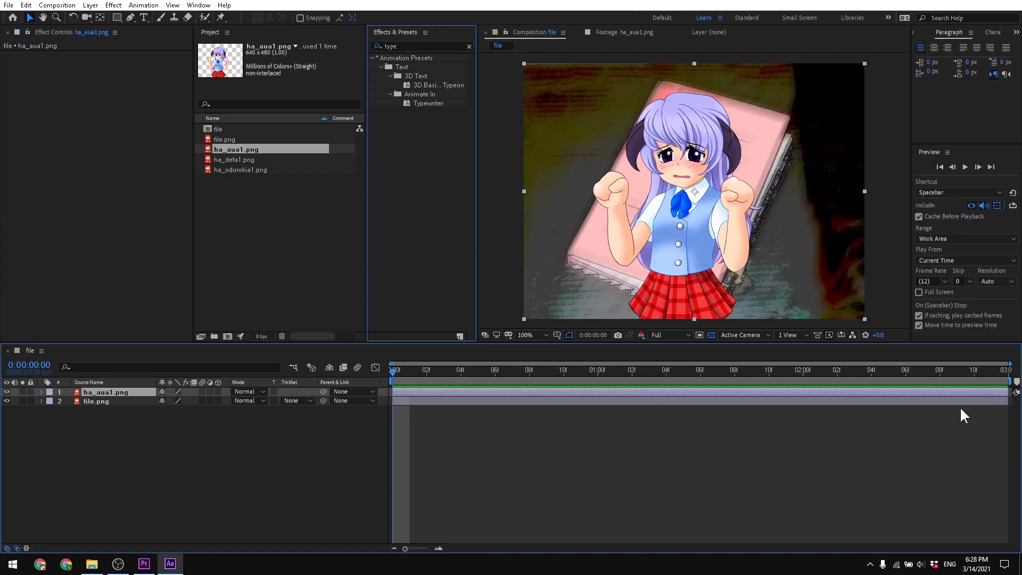
drag(1008, 393, 589, 404)
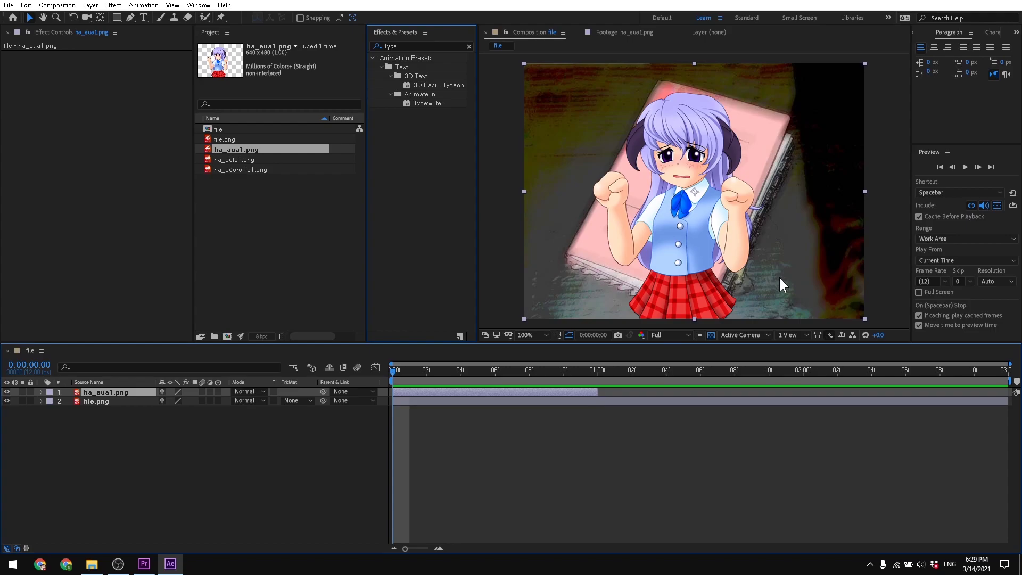
Add ha_defa1.png as the top layer and trim it to run from 1 to 2 seconds
click(240, 160)
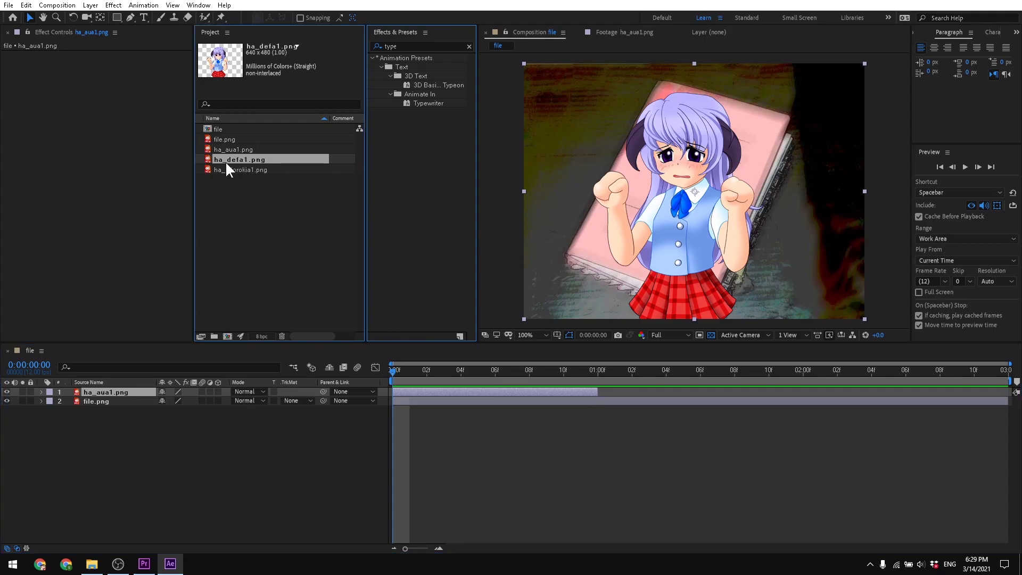
drag(227, 169, 163, 394)
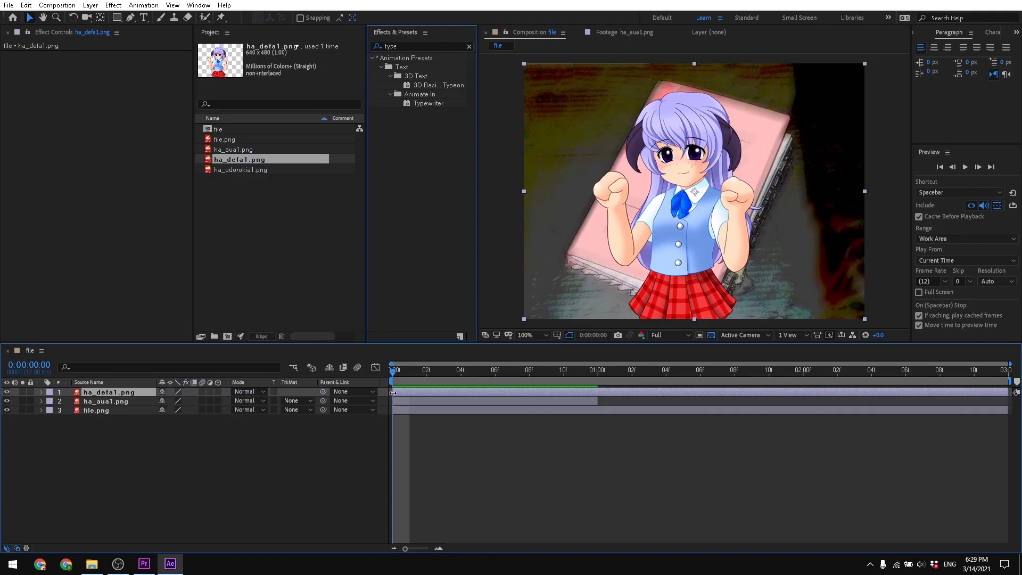
drag(393, 393, 599, 403)
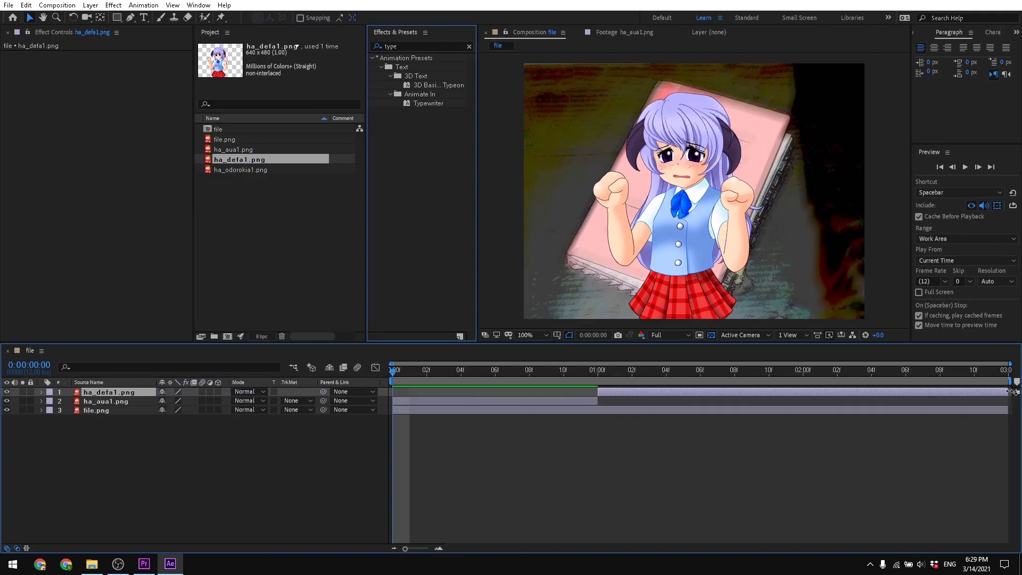
drag(1008, 393, 808, 396)
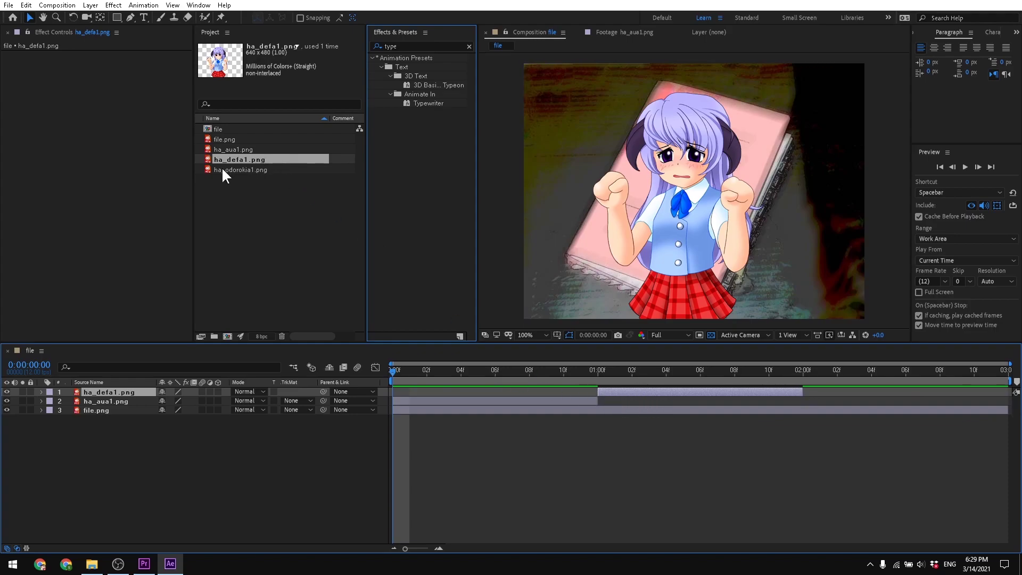
Add ha_odorokia1.png as the top layer starting at 2 seconds and scrub the composition to 0:00:01:02
drag(223, 170, 804, 394)
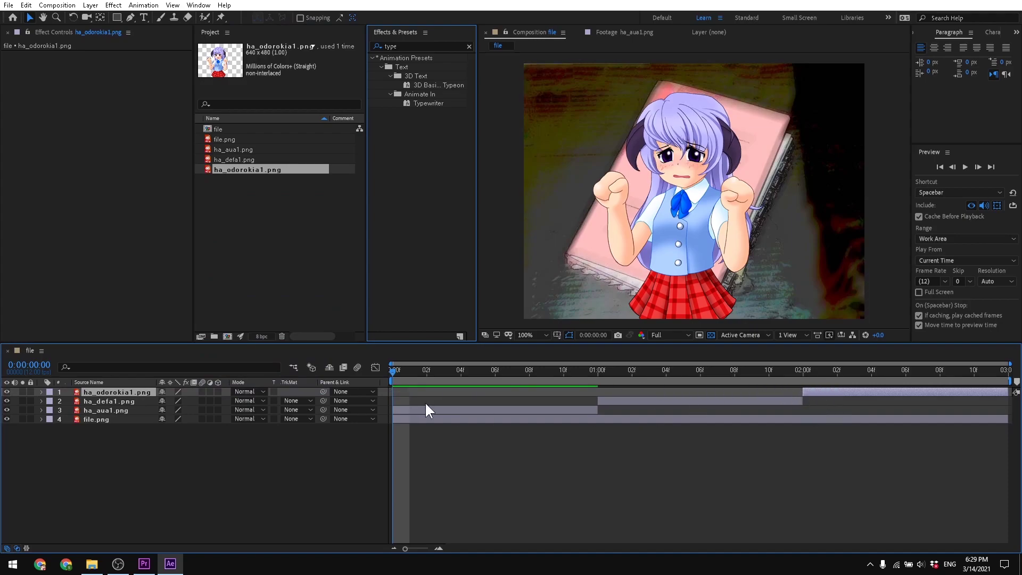
drag(392, 370, 435, 378)
drag(548, 393, 640, 443)
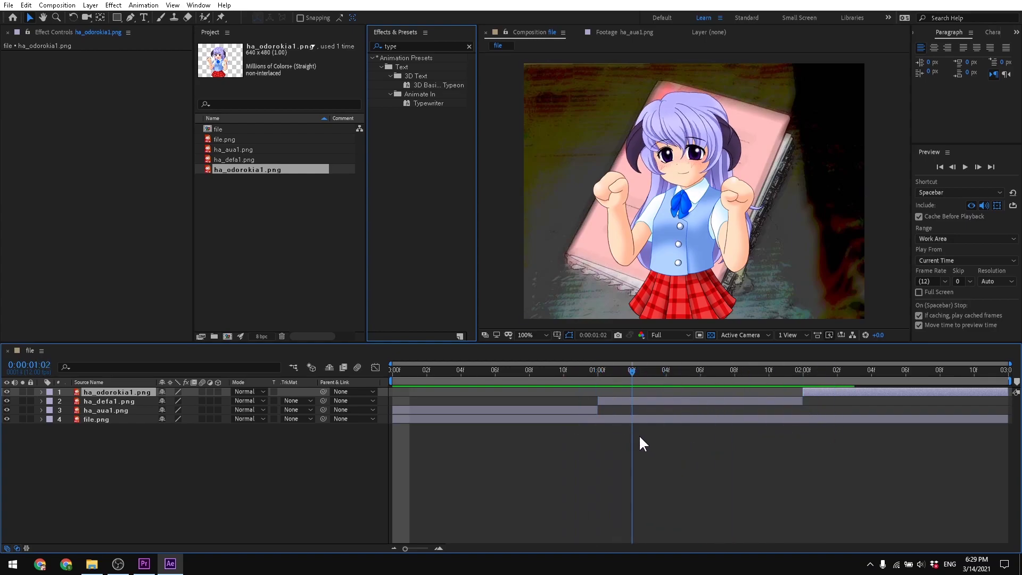
Search the effects and presets for "tra" and "disso" to look for a dissolve transition, and clear the search
click(404, 46)
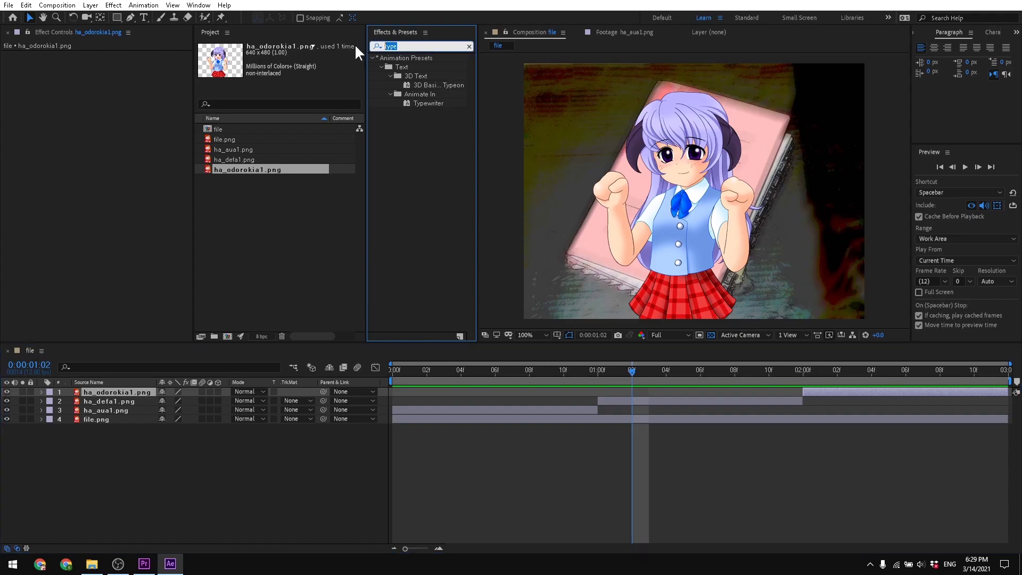
text(tra)
key(ctrl+a)
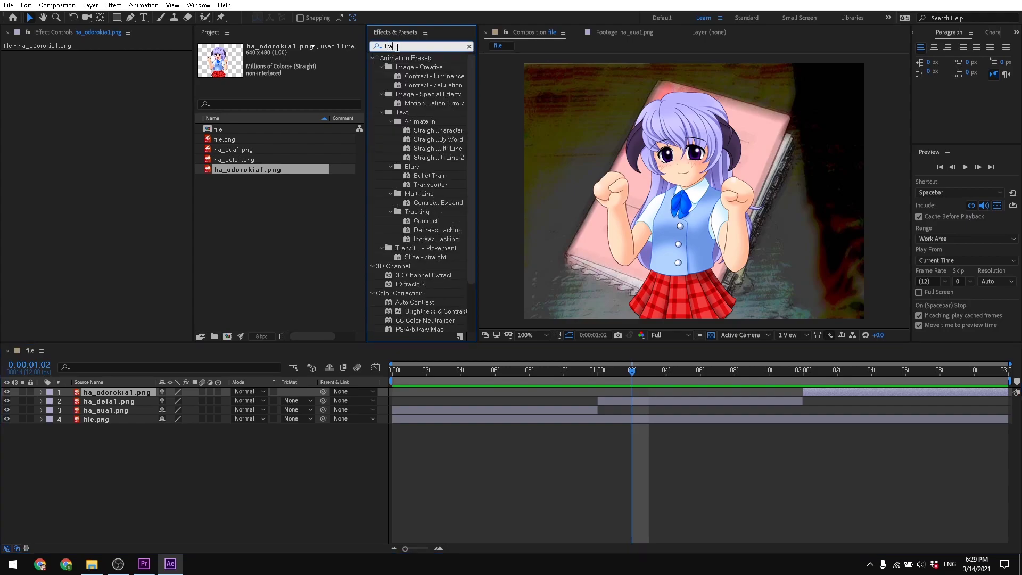
text(disso)
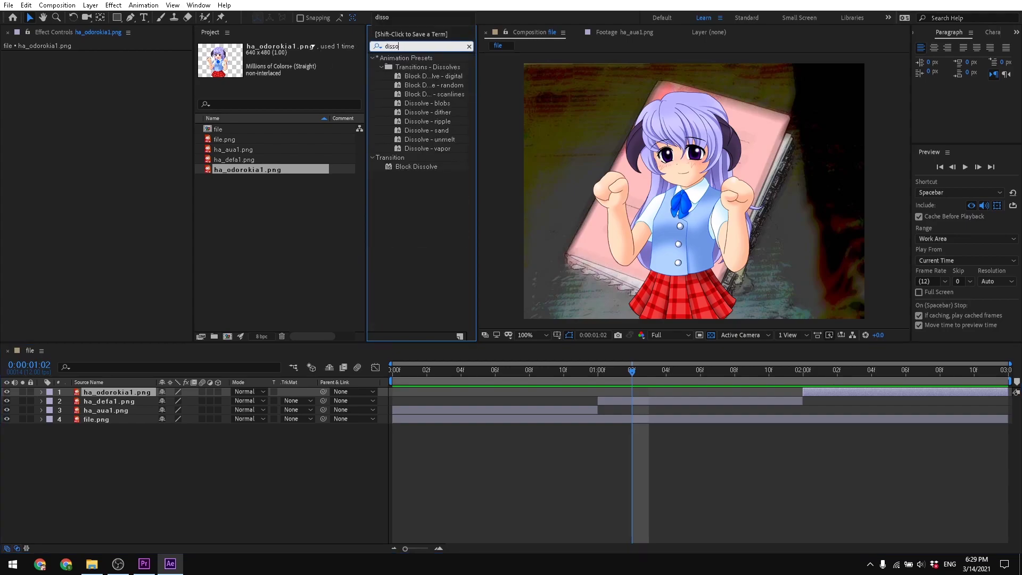
key(Return)
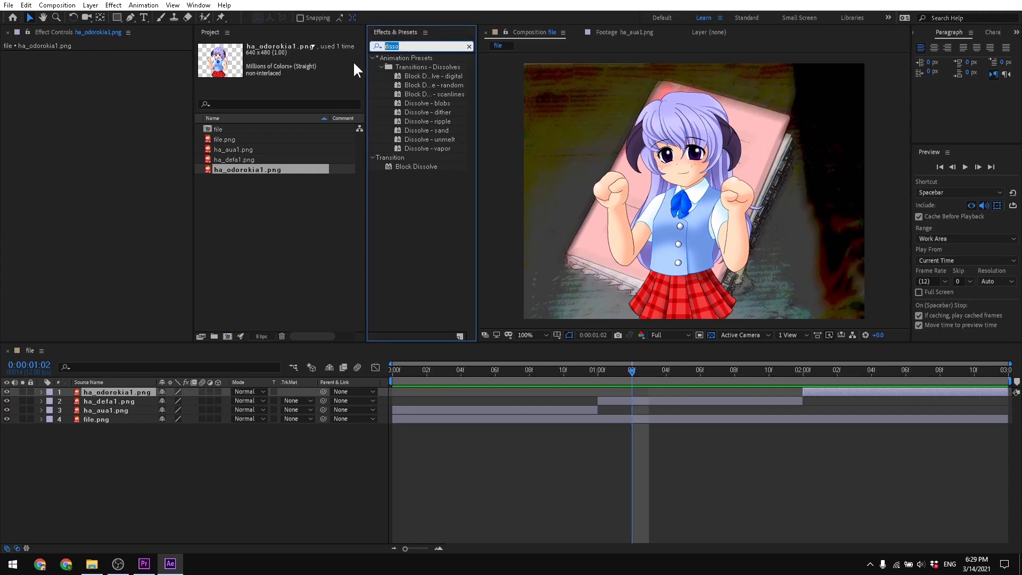
key(BackSpace)
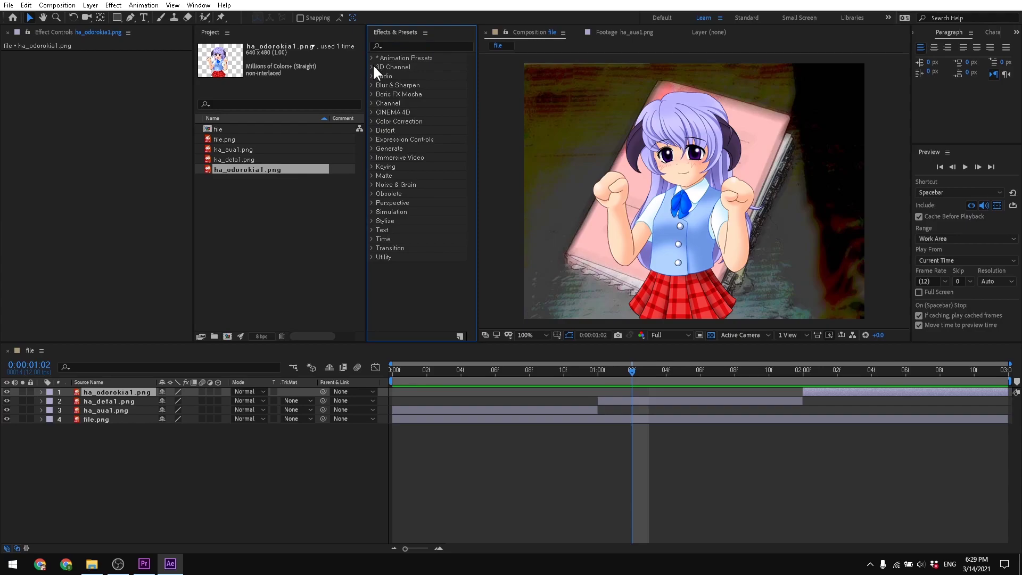
Try overlapping the ha_defa1.png and ha_aua1.png layers around the 1-second cut by extending each in turn, undoing each trim
click(581, 373)
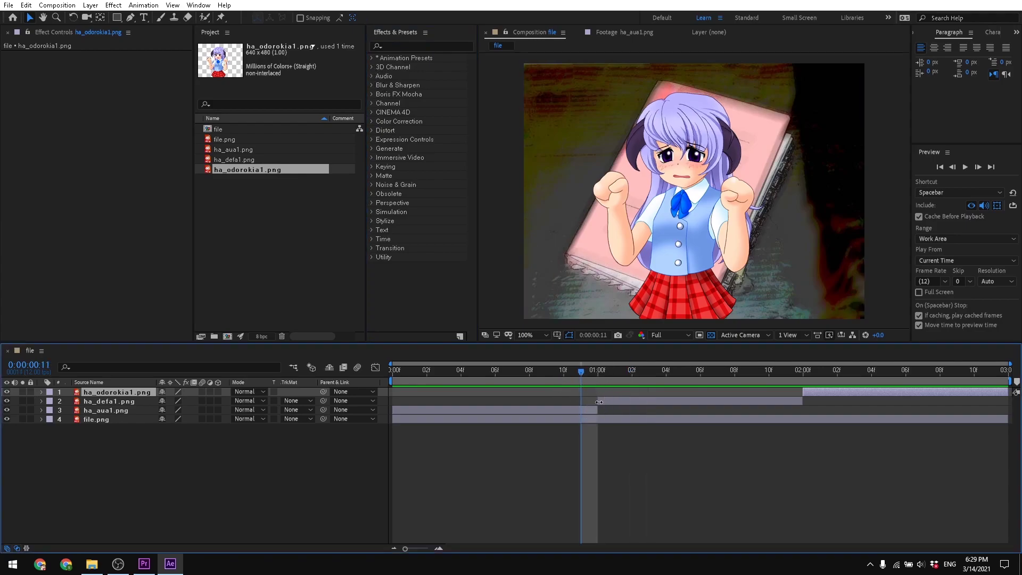
drag(600, 402, 548, 402)
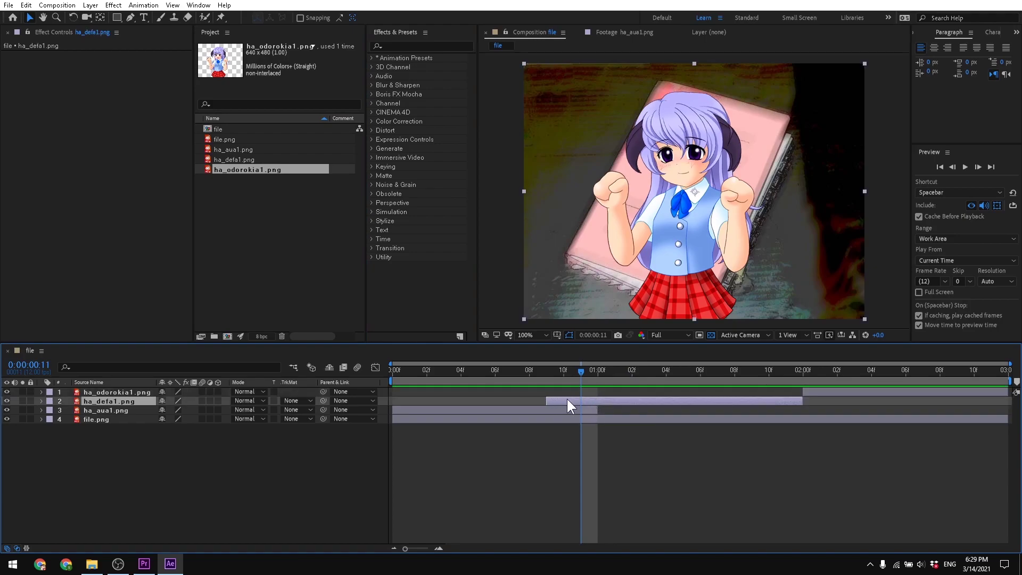
key(ctrl+z)
drag(597, 410, 648, 410)
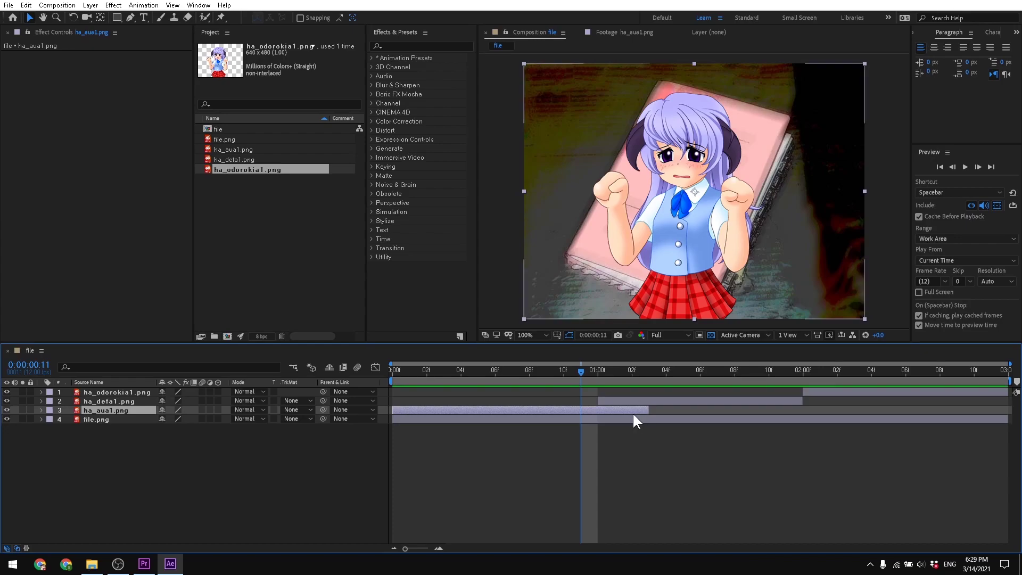
key(ctrl+z)
Reveal the Transform properties of the ha_odorokia1.png layer and set its Scale to 177%
click(40, 393)
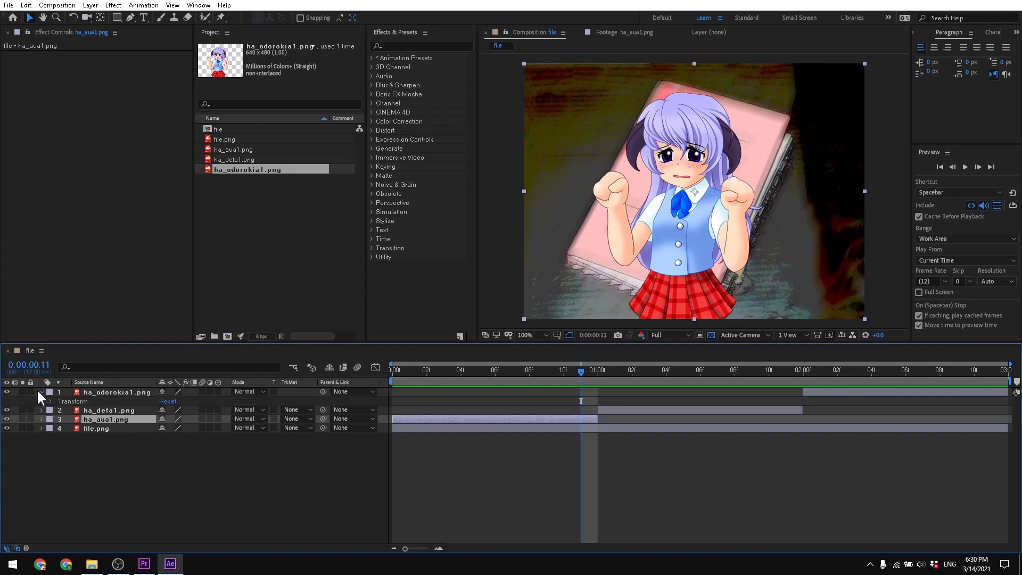
click(50, 401)
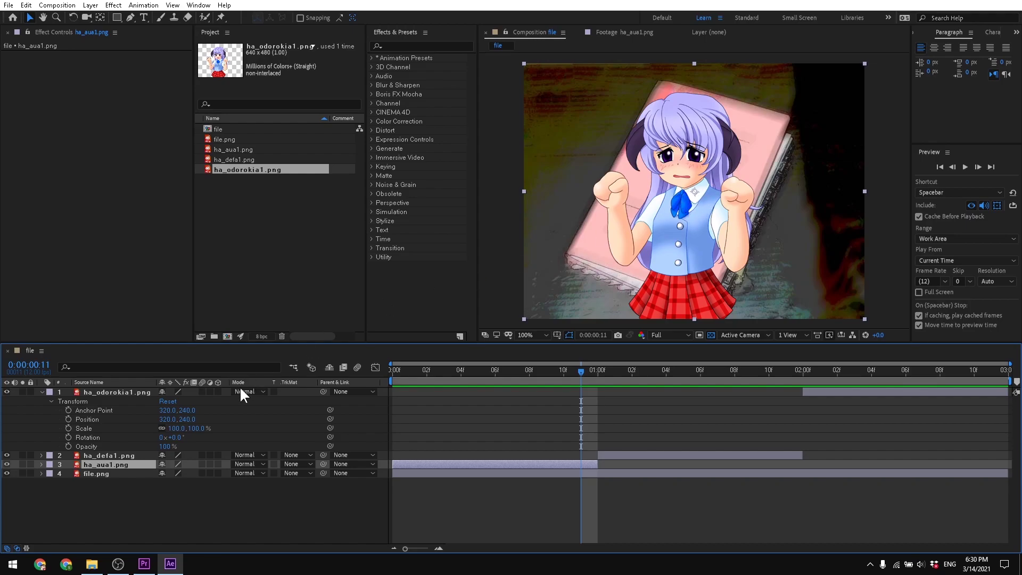
drag(192, 429, 232, 428)
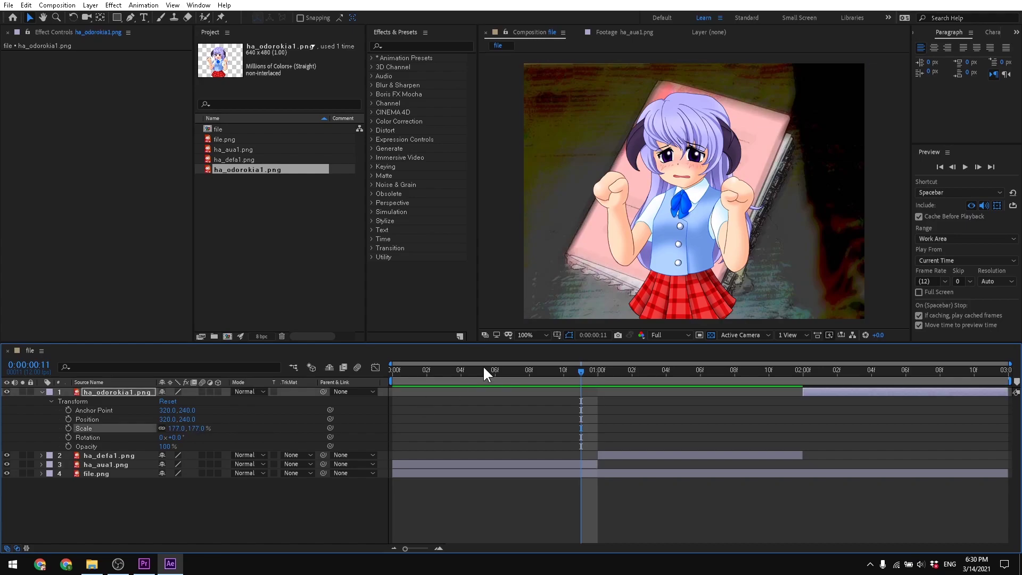
Try scaling the ha_odorokia1.png layer to 131% at 0:00:02:03, and undo its scale changes
click(484, 368)
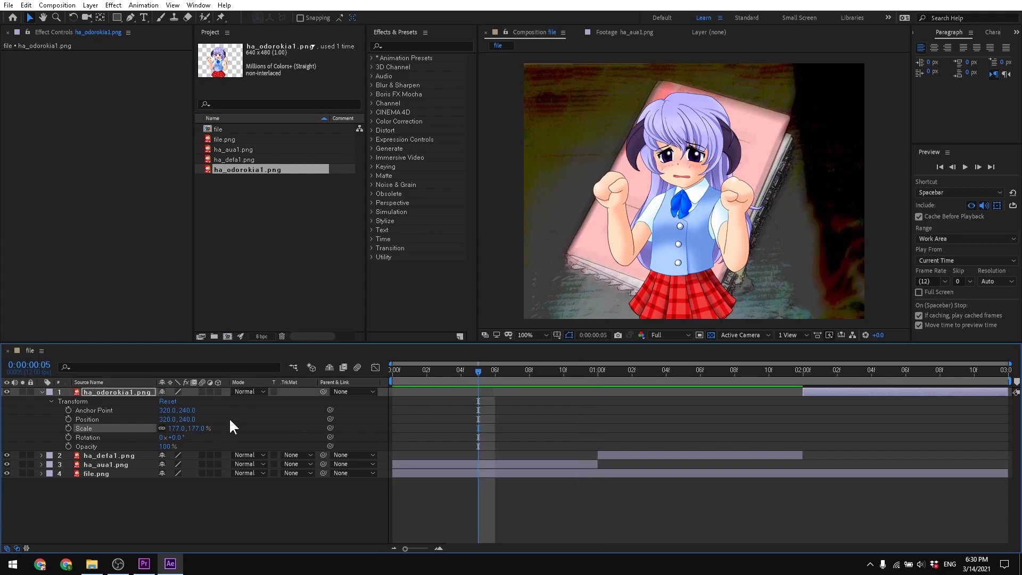
drag(477, 369, 852, 408)
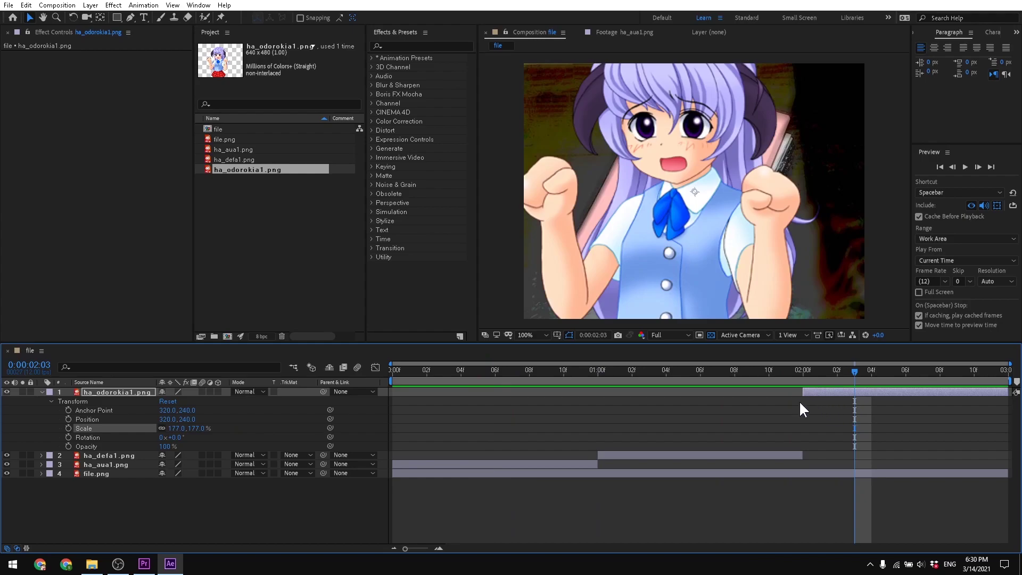
drag(198, 428, 177, 438)
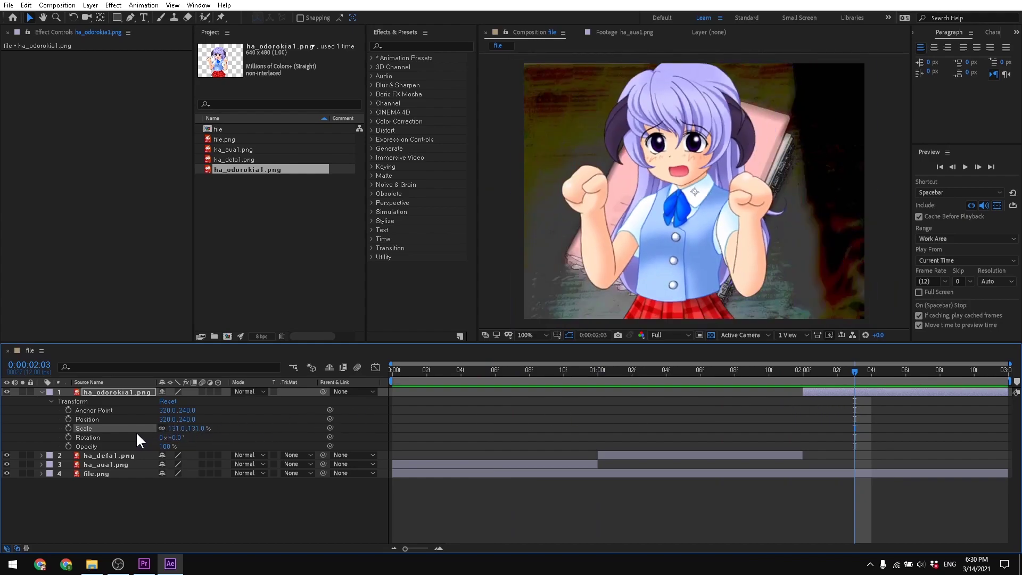
key(ctrl+z)
key(ctrl+z)
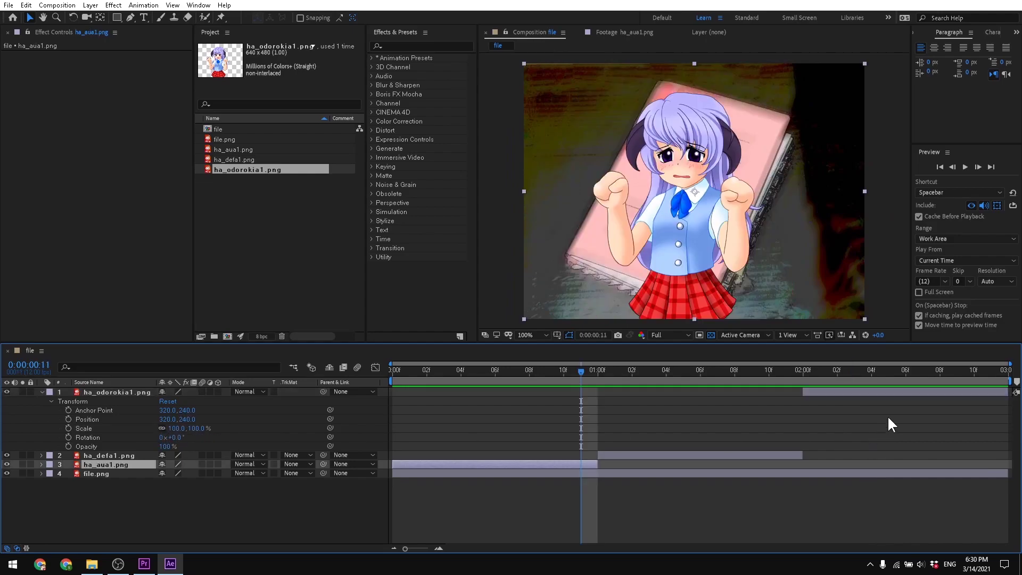
Try rotating ha_odorokia1.png to 11° at 0:00:02:05, and to -11° around an anchor point moved to about 71.7, 214.9, undoing all changes
click(889, 371)
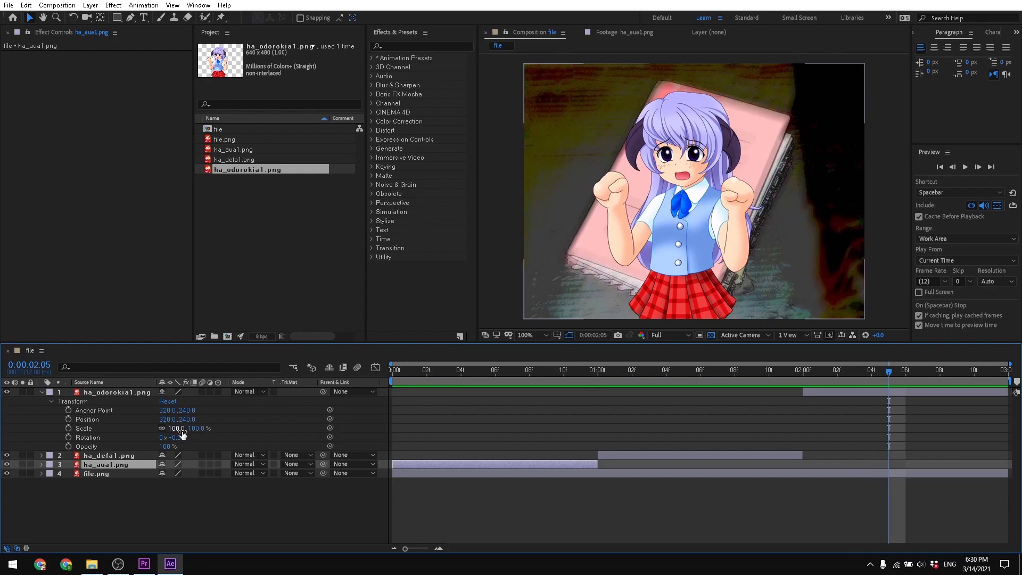
drag(173, 438, 190, 446)
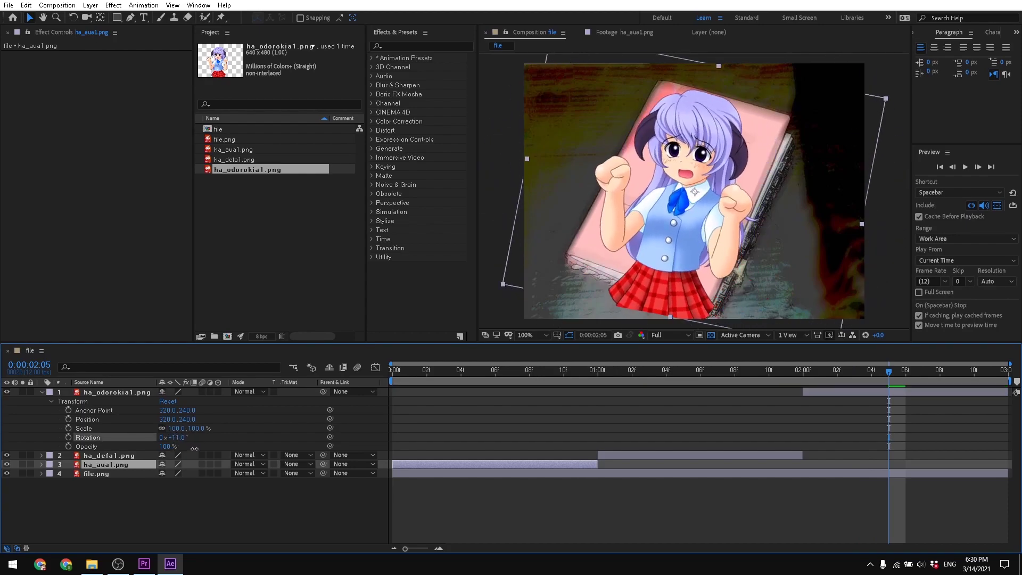
click(101, 17)
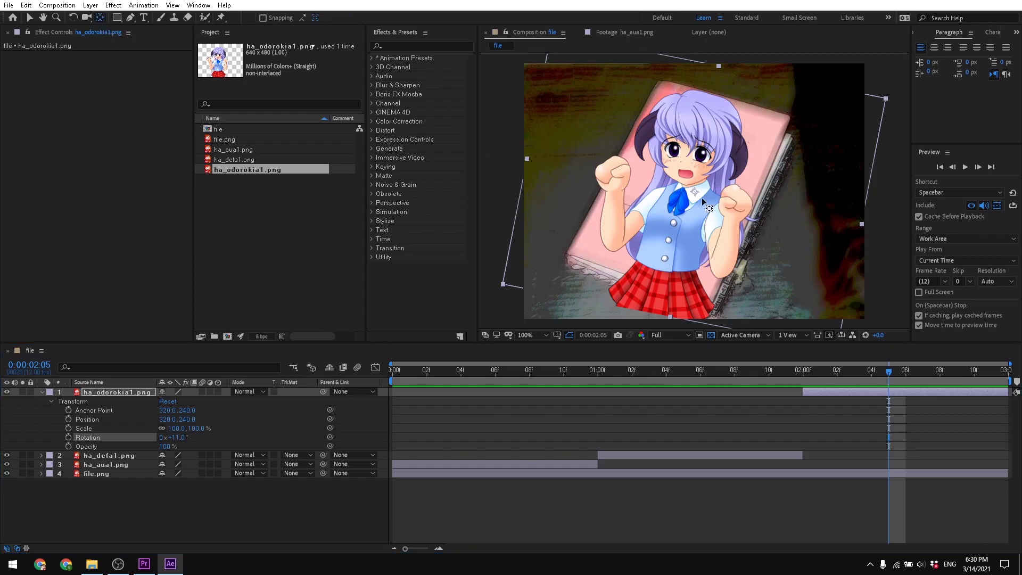
drag(702, 197, 568, 152)
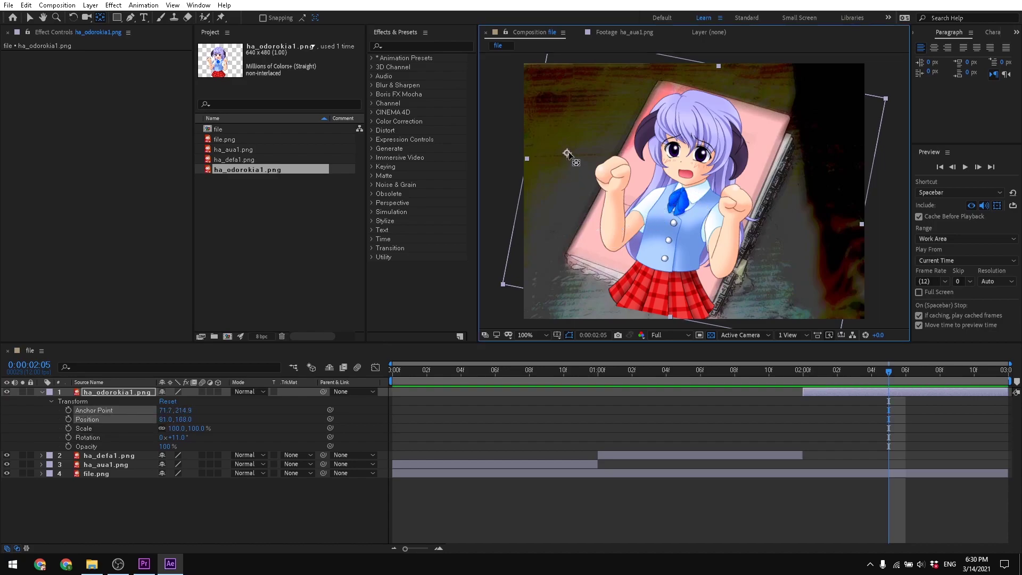
mouse_move(189, 436)
mouse_down()
mouse_move(141, 442)
mouse_move(175, 442)
mouse_move(157, 442)
mouse_move(186, 456)
mouse_up()
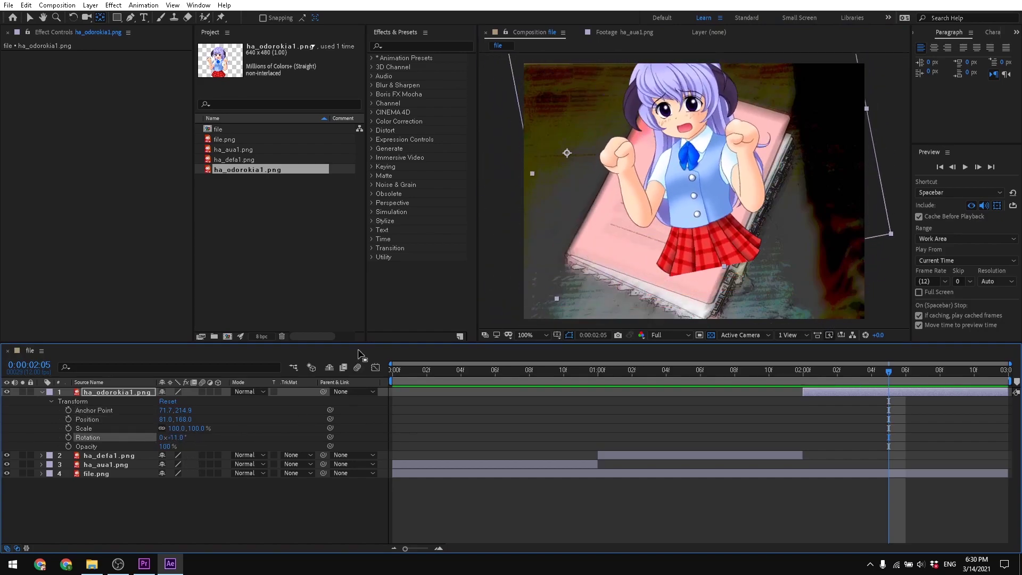
key(ctrl+z)
key(ctrl+z)
key(ctrl+z)
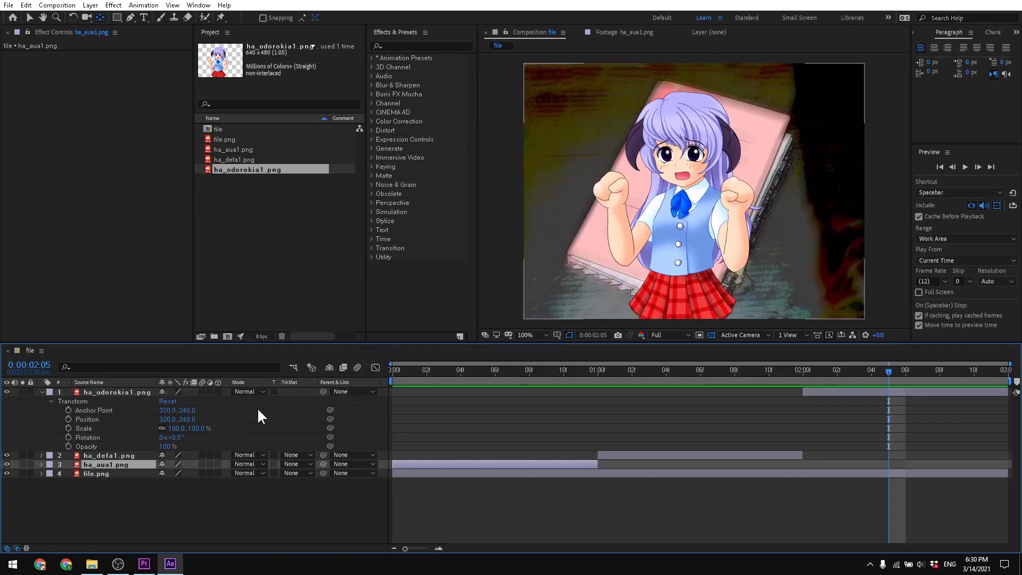
Show the ha_odorokia1.png layer's individual transform properties one at a time, such as Rotation, Scale and Opacity, and collapse the layer
click(104, 392)
click(42, 392)
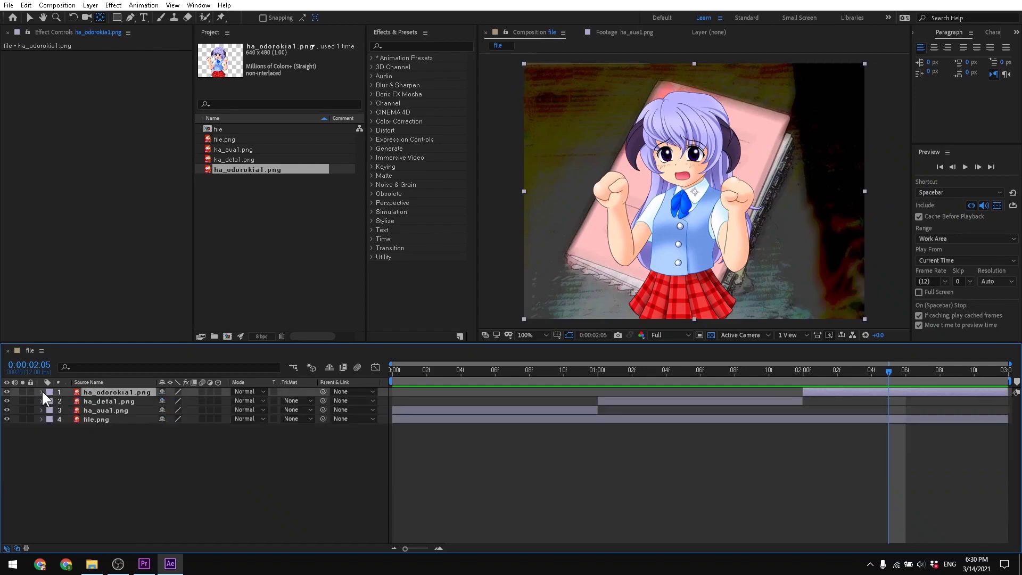
key(a)
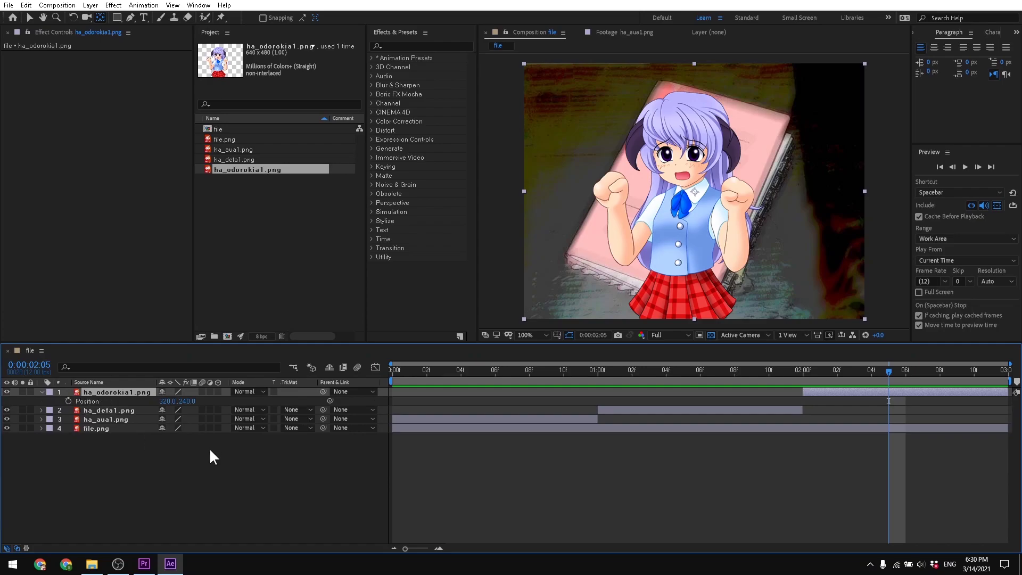
key(r)
key(s)
key(t)
click(42, 392)
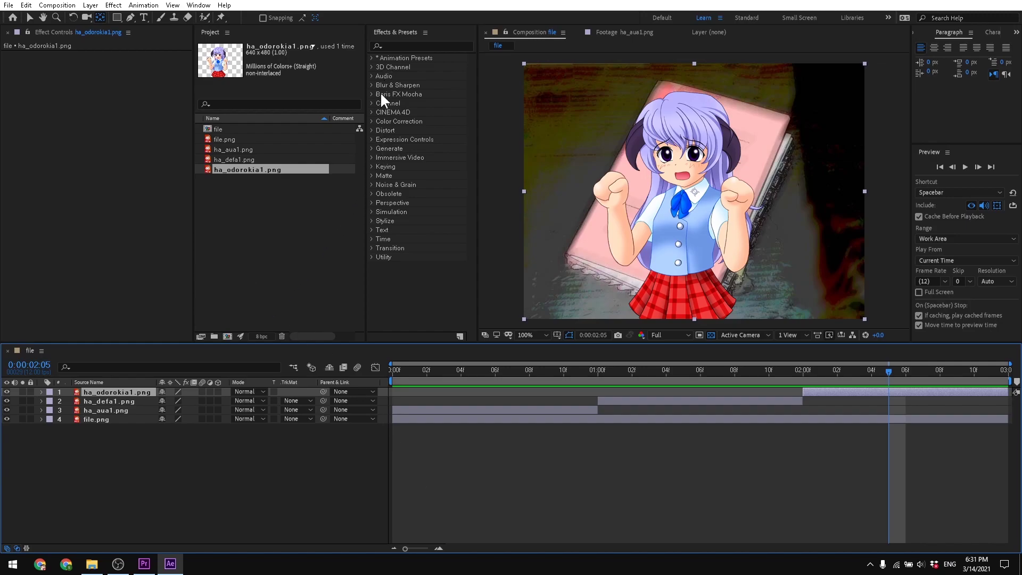
Expand the Generate effects category and add a new black solid as the top layer of the composition
click(372, 148)
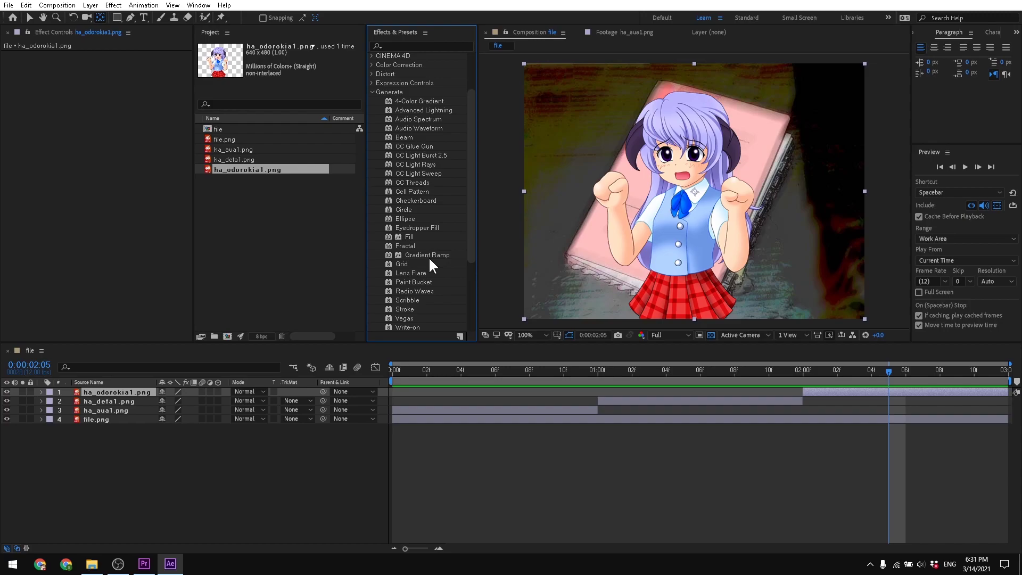
scroll(405, 224, down, 1)
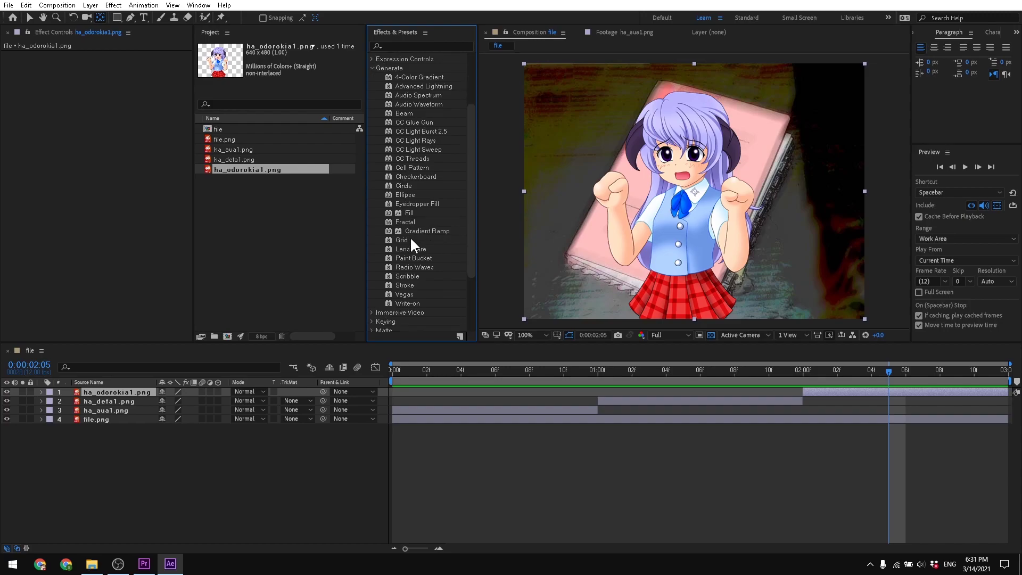
right_click(277, 465)
click(218, 484)
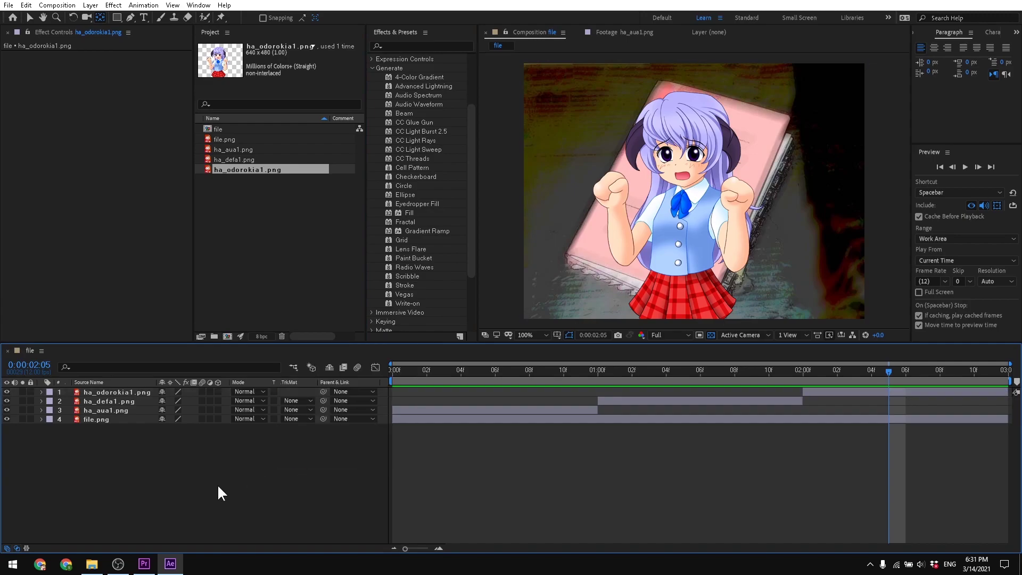
right_click(207, 469)
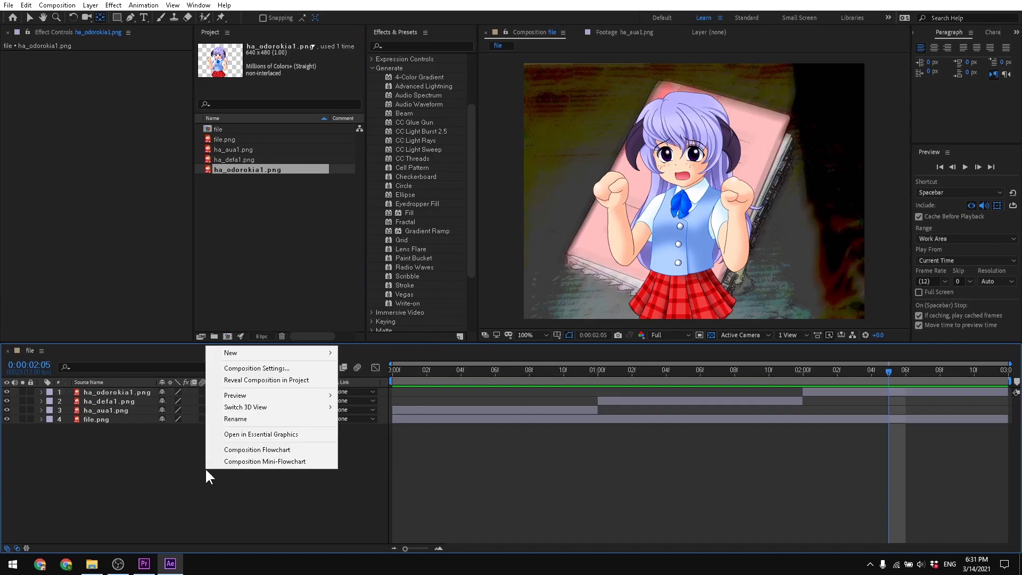
mouse_move(238, 353)
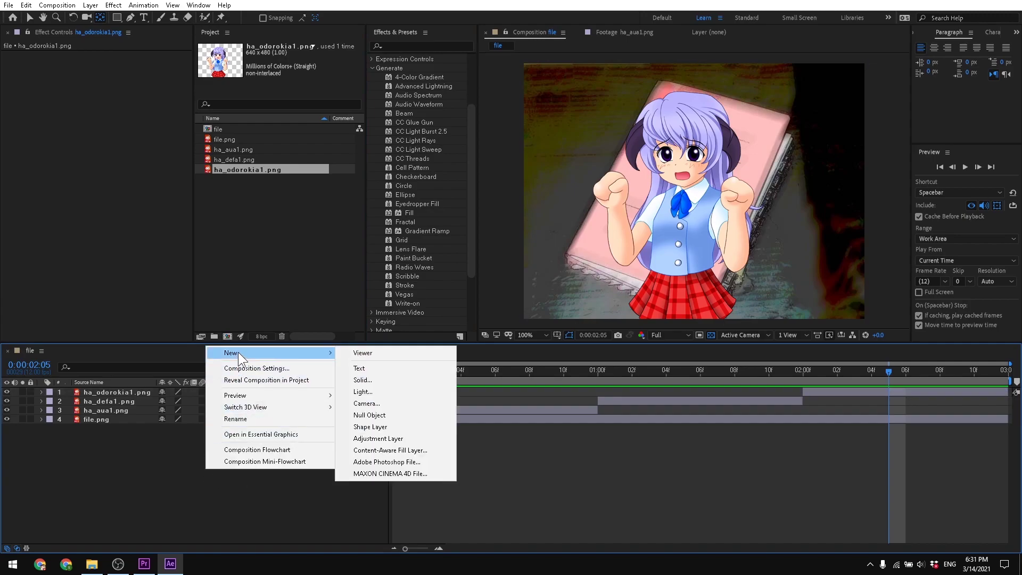
click(393, 380)
click(349, 316)
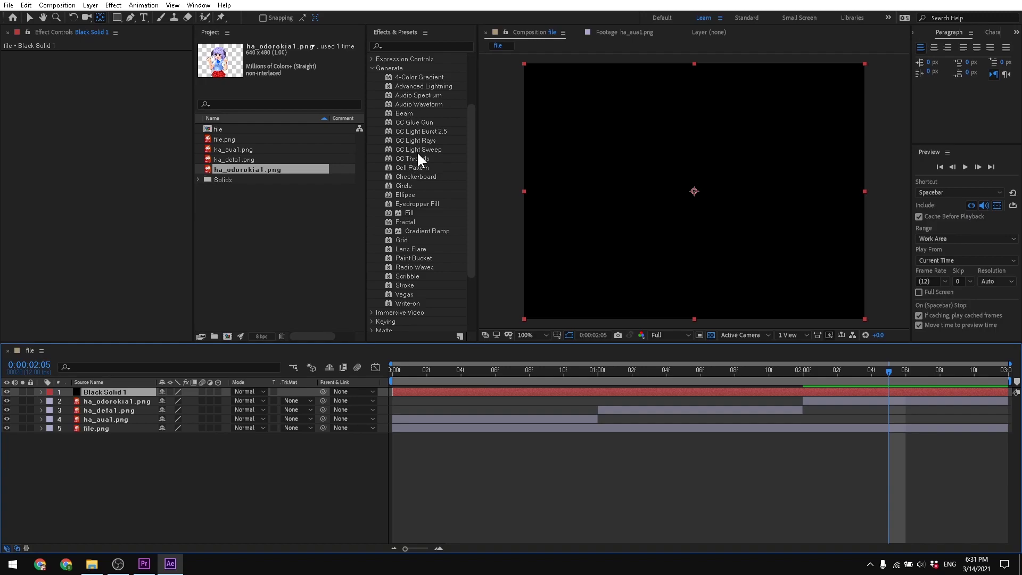
Try the CC Glue Gun effect on the black solid and undo it
drag(421, 123, 131, 390)
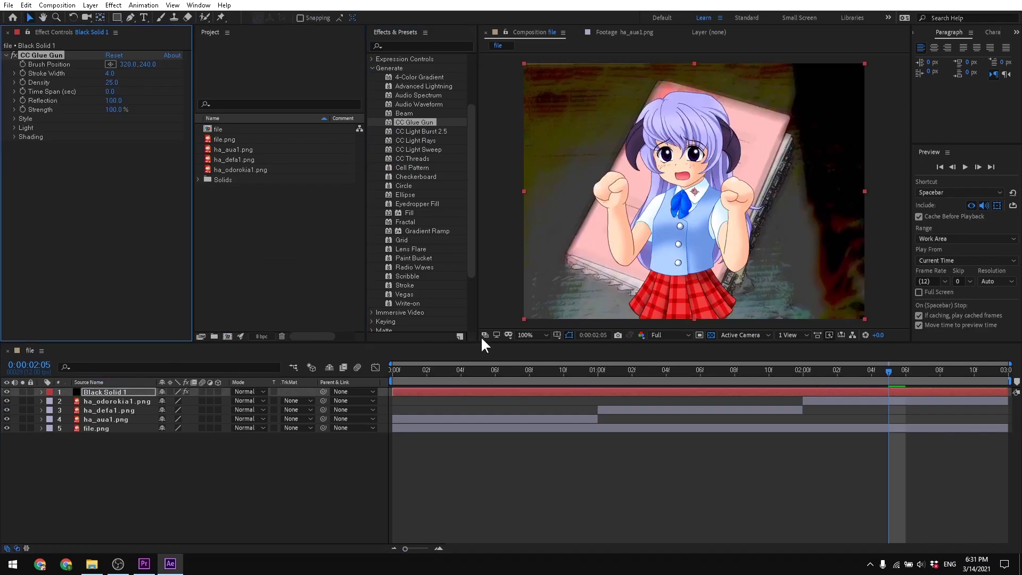
drag(885, 370, 835, 400)
key(ctrl+z)
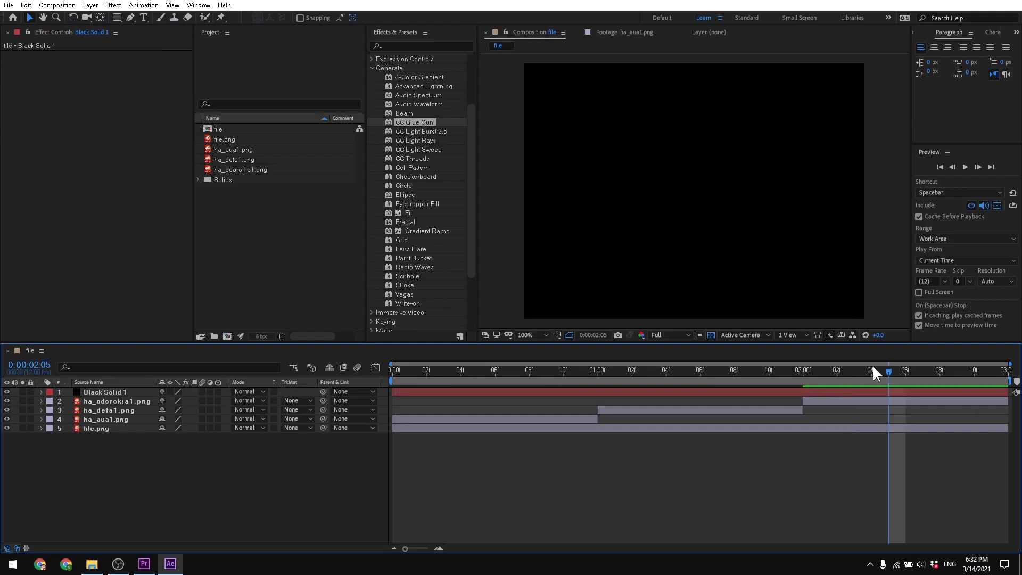
Apply CC Glue Gun to the black solid again from the composition start, experiment with its Stroke Width, and remove the effect
key(Page_Up)
drag(739, 372, 365, 396)
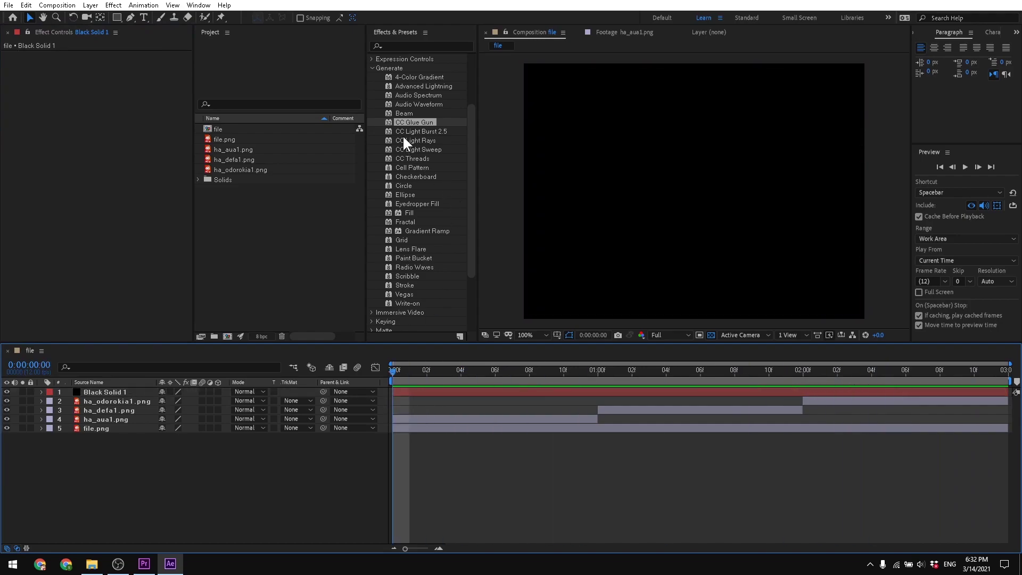
drag(400, 127, 97, 392)
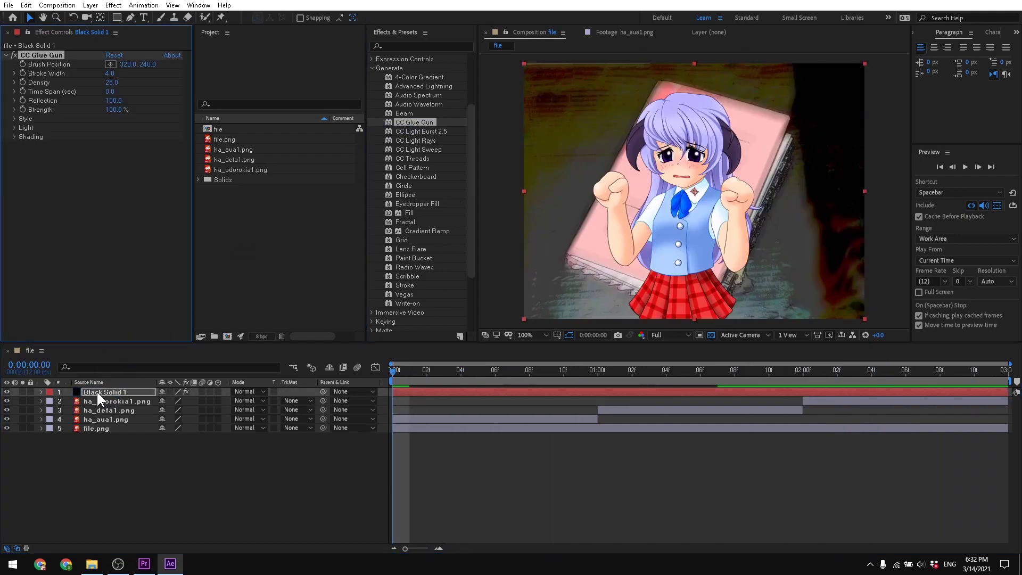
drag(391, 373, 426, 396)
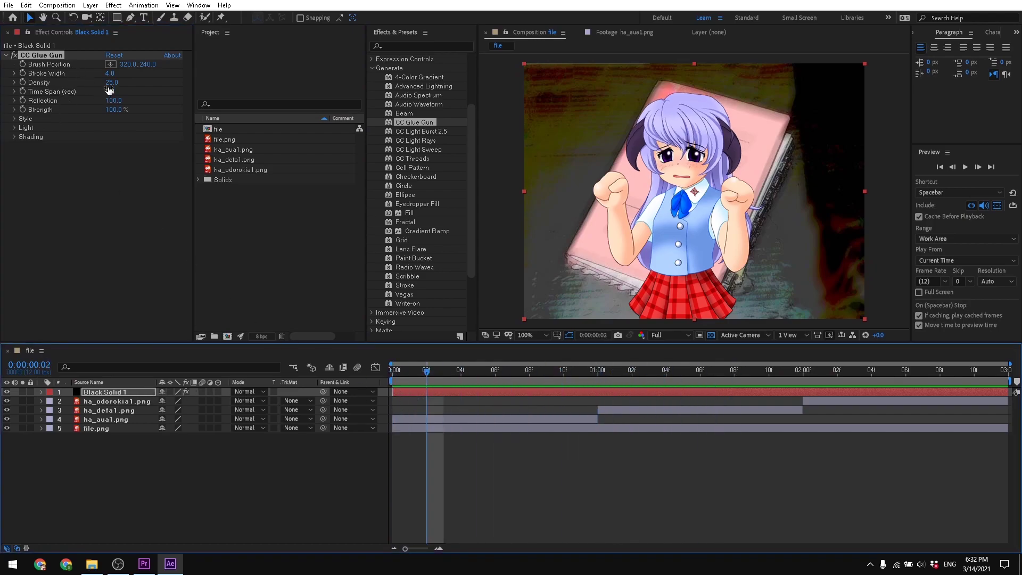
mouse_move(110, 74)
mouse_down()
mouse_move(578, 123)
mouse_move(648, 198)
mouse_move(629, 205)
mouse_up()
mouse_move(425, 370)
mouse_down()
mouse_move(599, 373)
mouse_move(399, 382)
mouse_up()
key(ctrl+z)
key(Page_Down)
key(Delete)
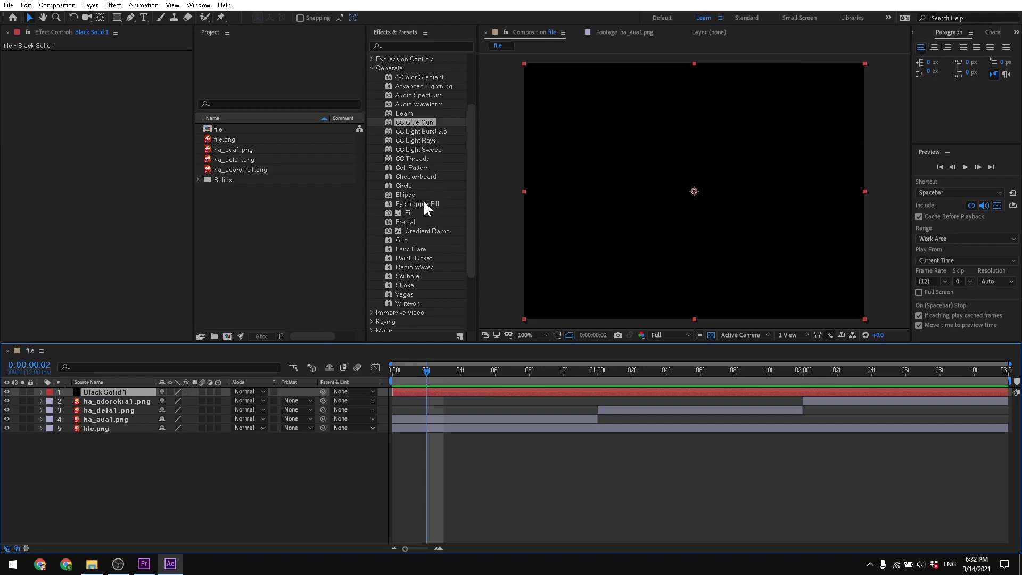
Try the Gradient Ramp and Vegas effects on the black solid, deleting each one after testing it
drag(436, 230, 165, 174)
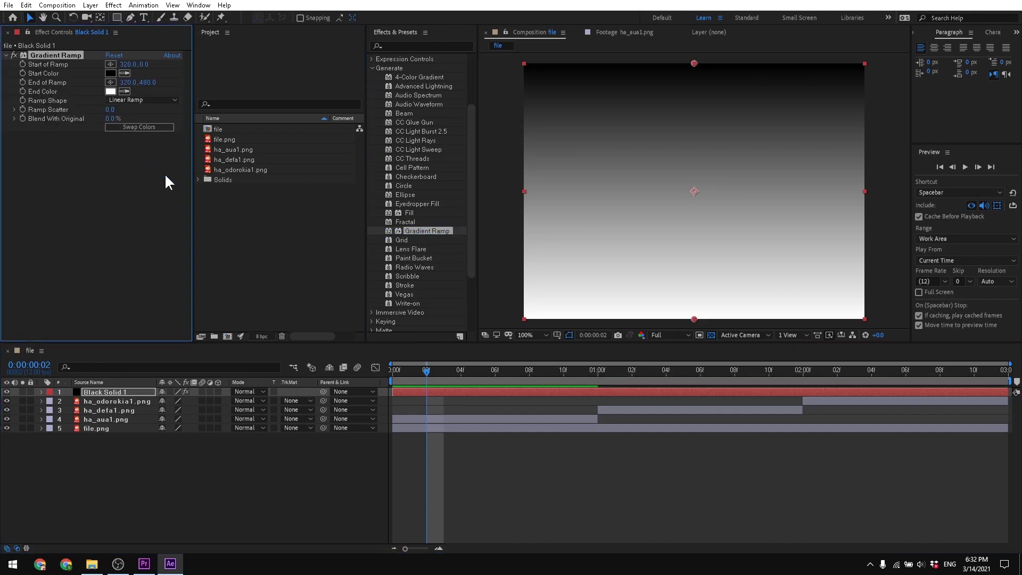
key(Delete)
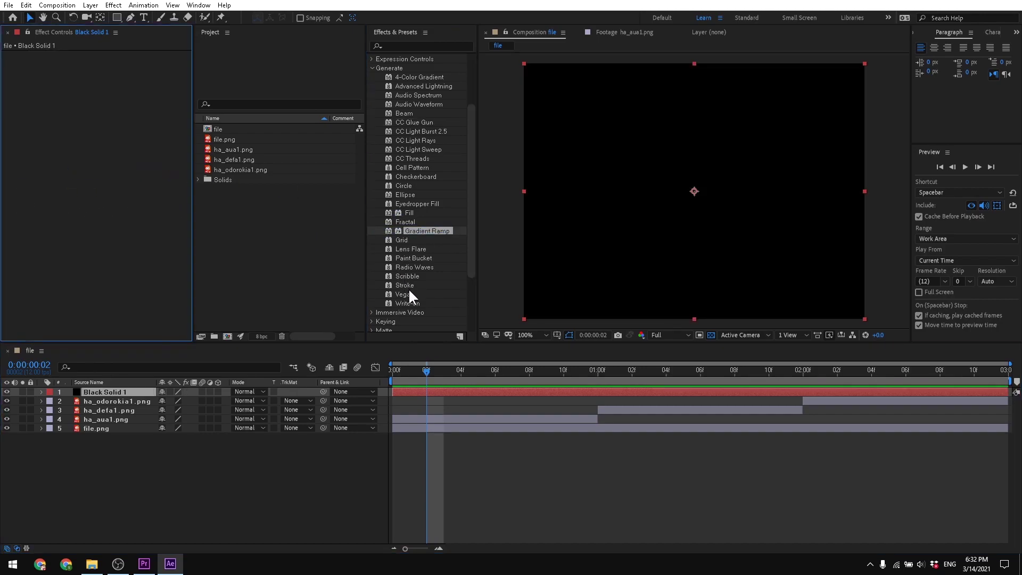
drag(408, 293, 100, 184)
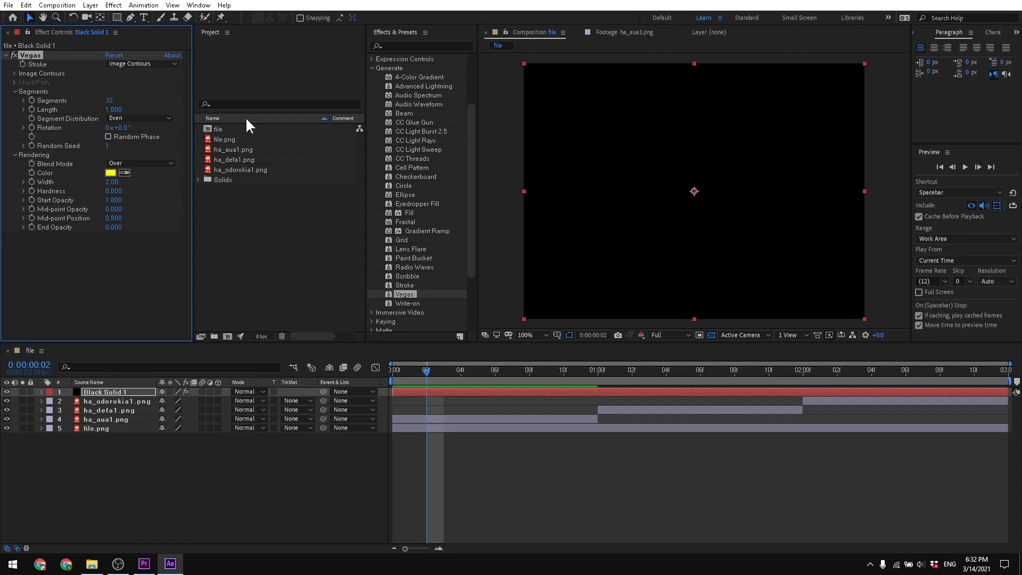
key(Delete)
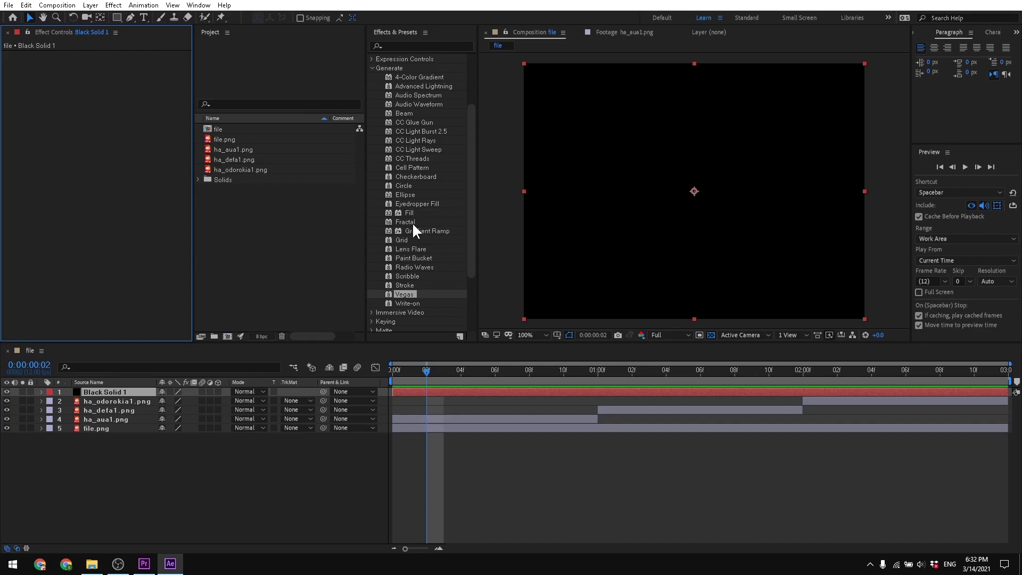
Apply the Grid effect to the black solid with its Corner at 384, 455 and its Border raised to about 173
drag(403, 240, 140, 194)
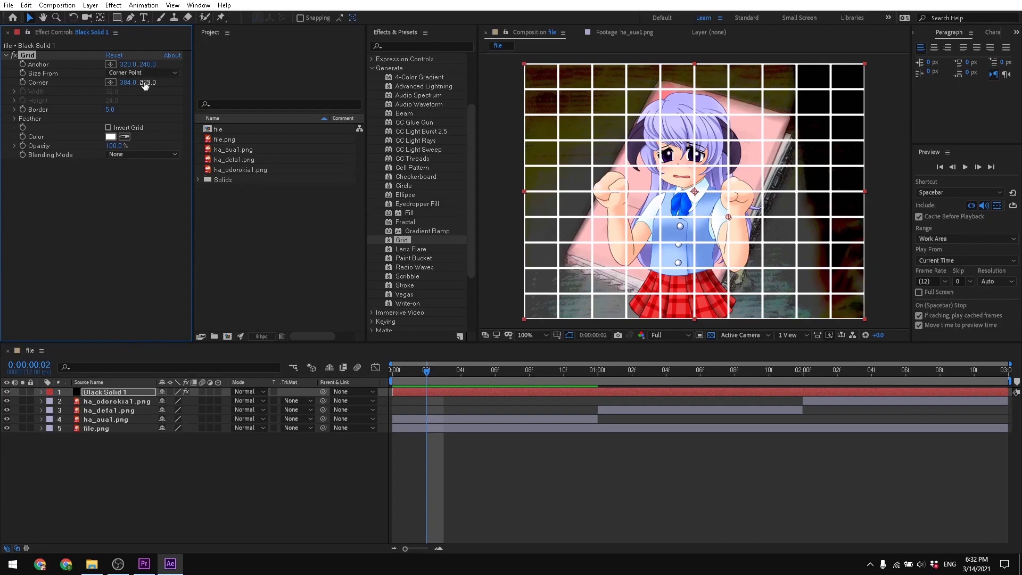
drag(145, 85, 263, 87)
drag(101, 95, 185, 131)
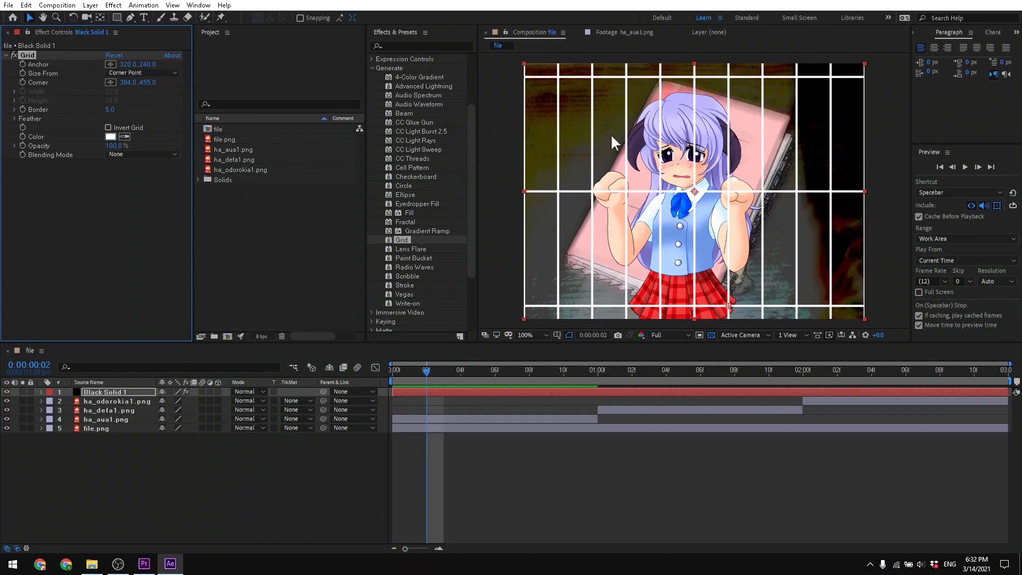
drag(111, 109, 139, 141)
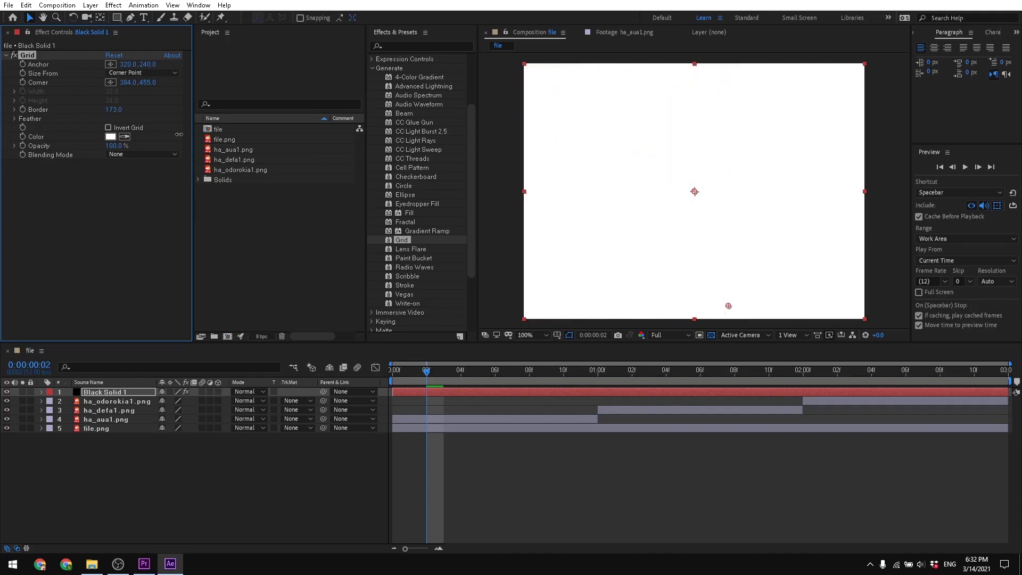
Undo the Grid effect and its adjustments, and delete the black solid layer
key(ctrl+z)
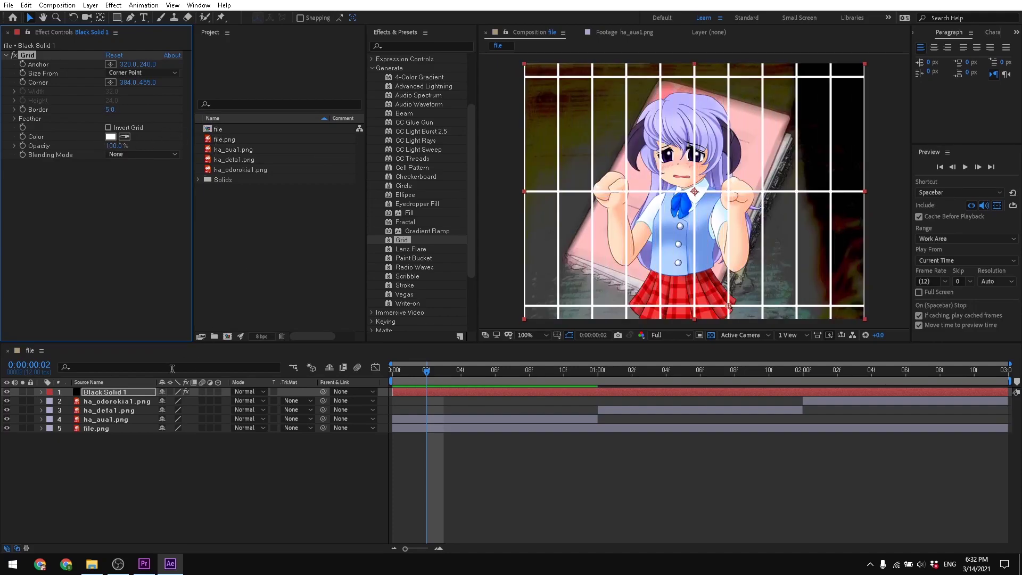
key(ctrl+z)
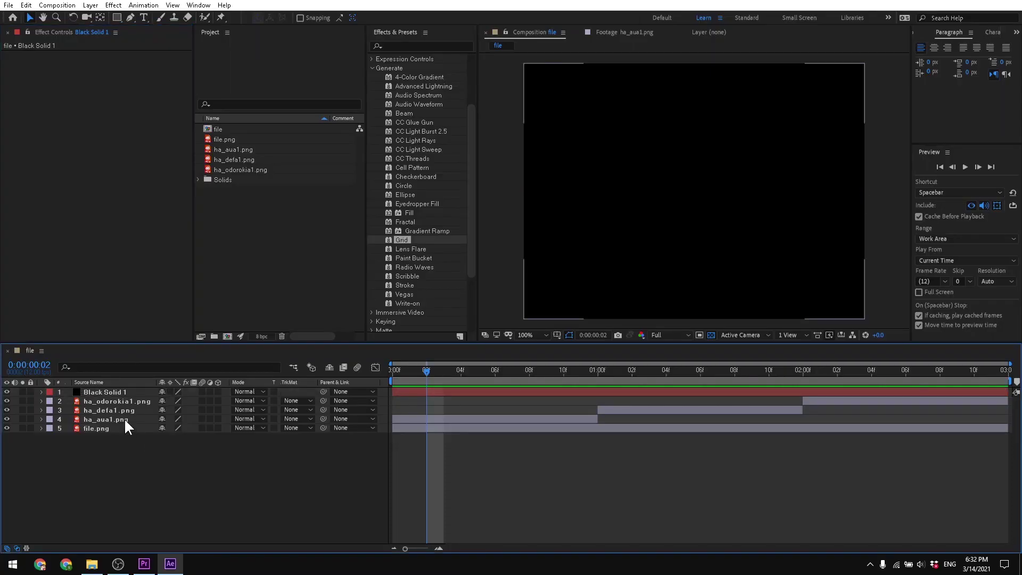
click(106, 391)
key(Delete)
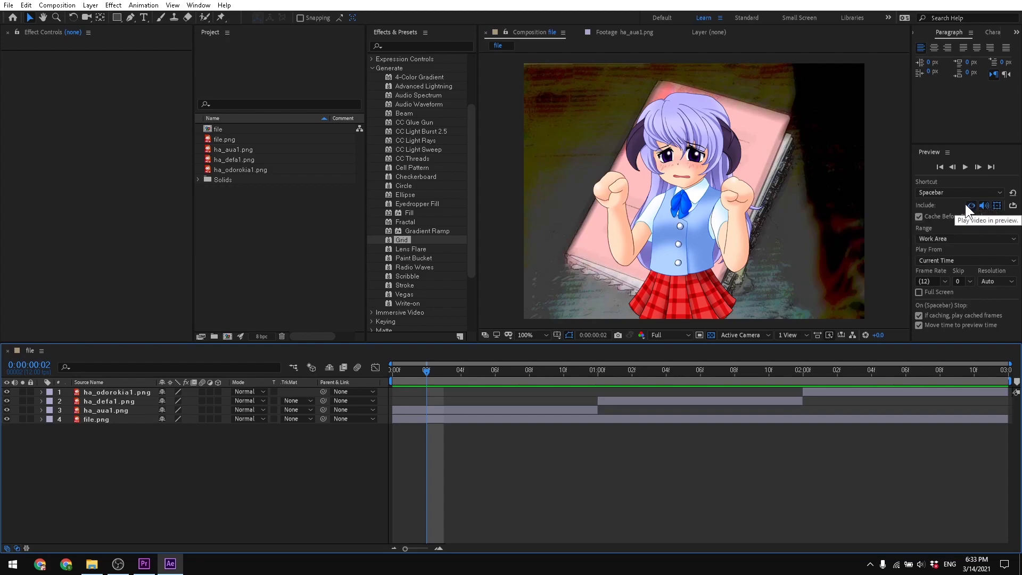
Pre-compose the three ha_ sprite layers as Pre-comp 1 with all attributes moved, check its contents, and return to the file composition
drag(426, 370, 328, 369)
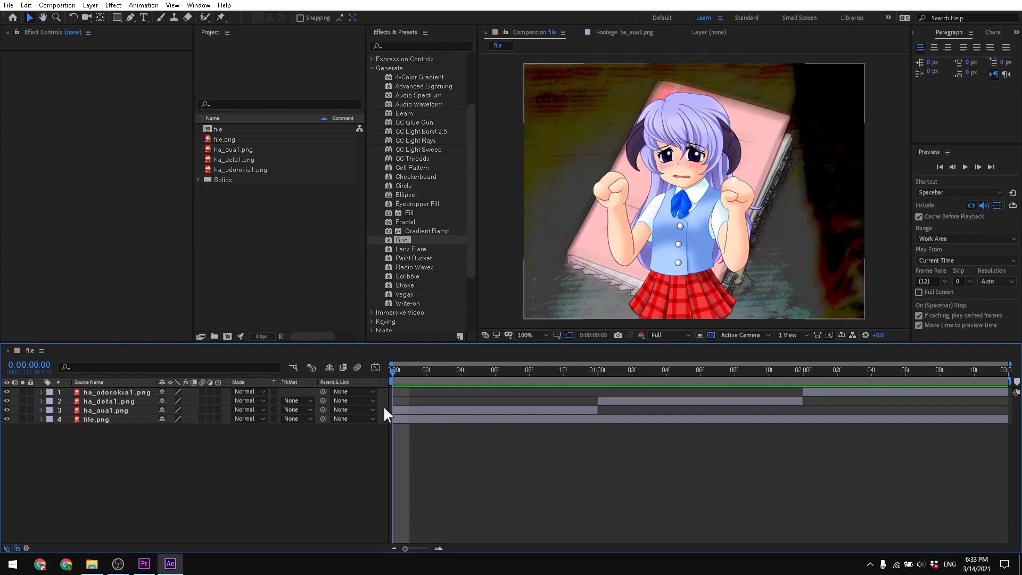
drag(383, 405, 136, 392)
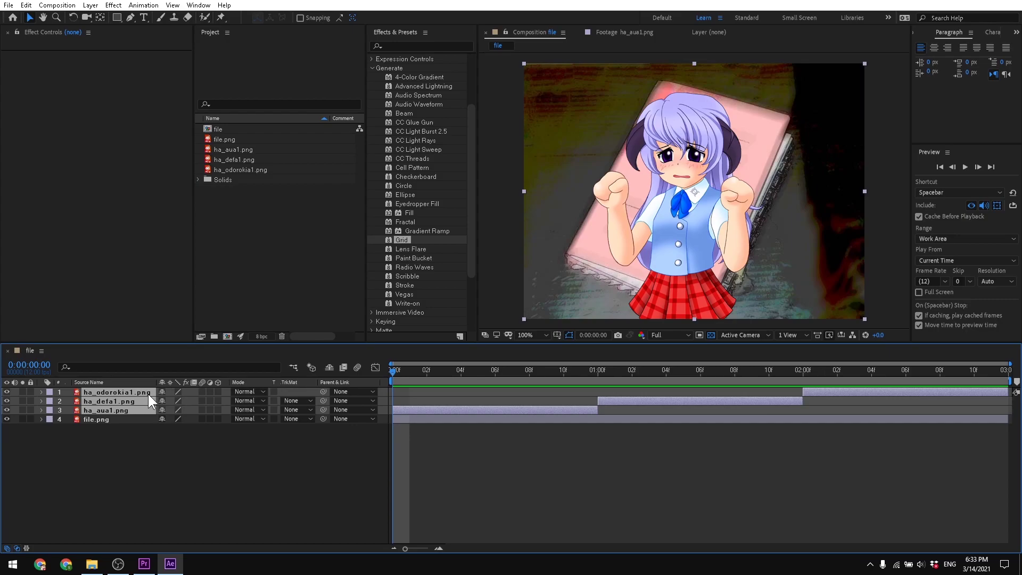
right_click(135, 398)
click(165, 353)
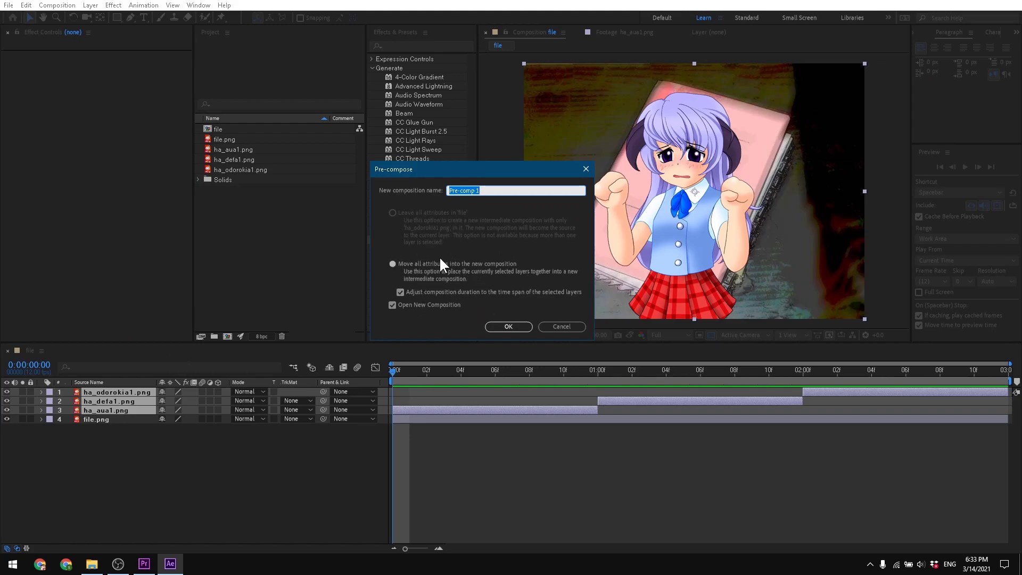
click(516, 327)
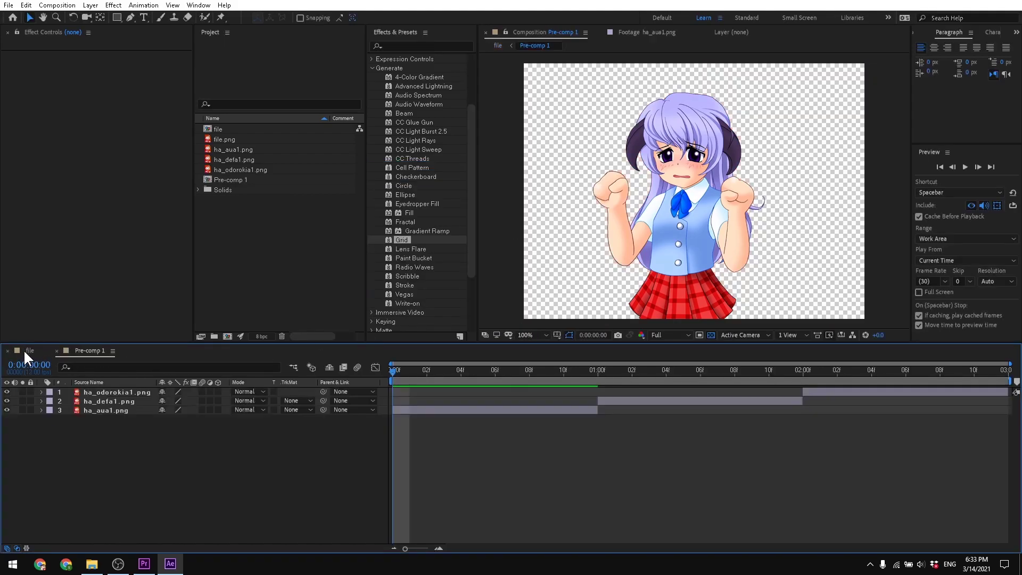
click(24, 351)
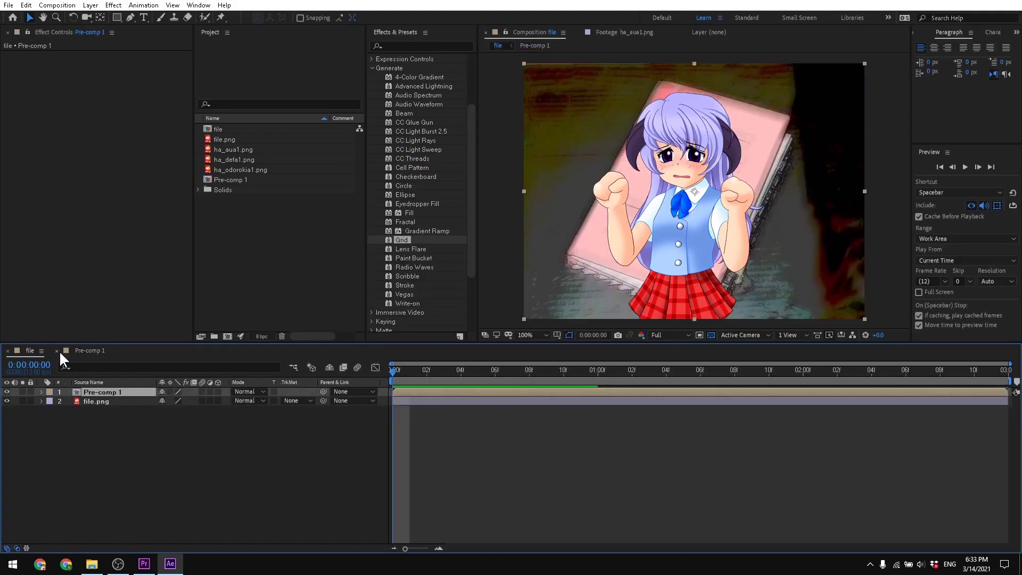
click(91, 350)
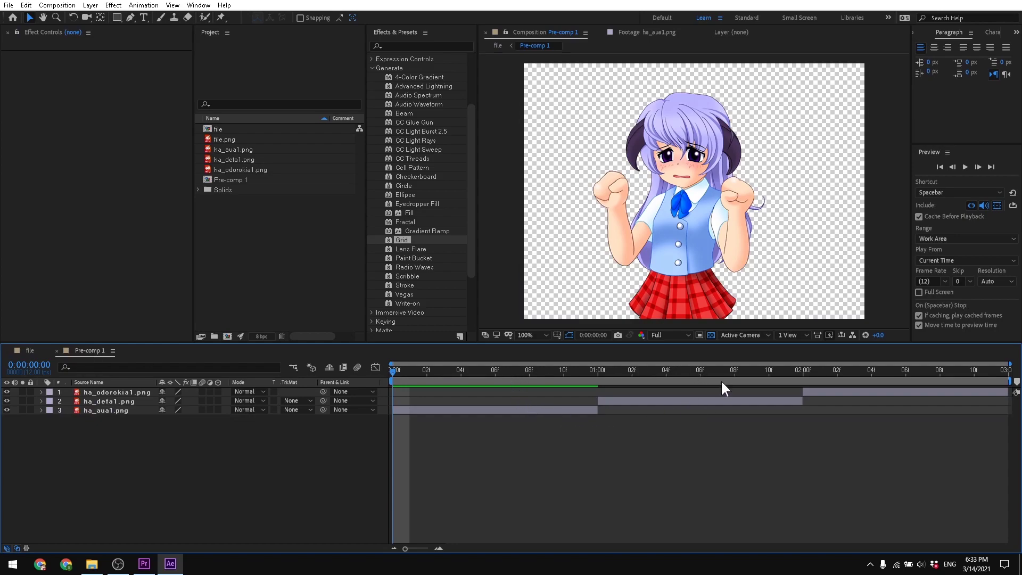
click(30, 351)
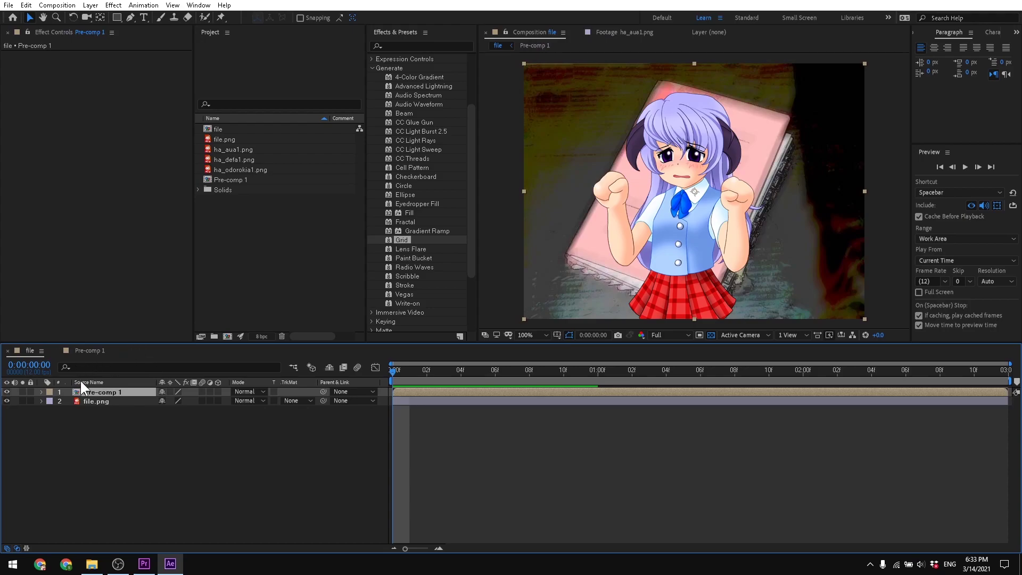
Start animating Pre-comp 1's Position at the composition start, with X at 843 so the sprite is off-screen
key(p)
click(68, 401)
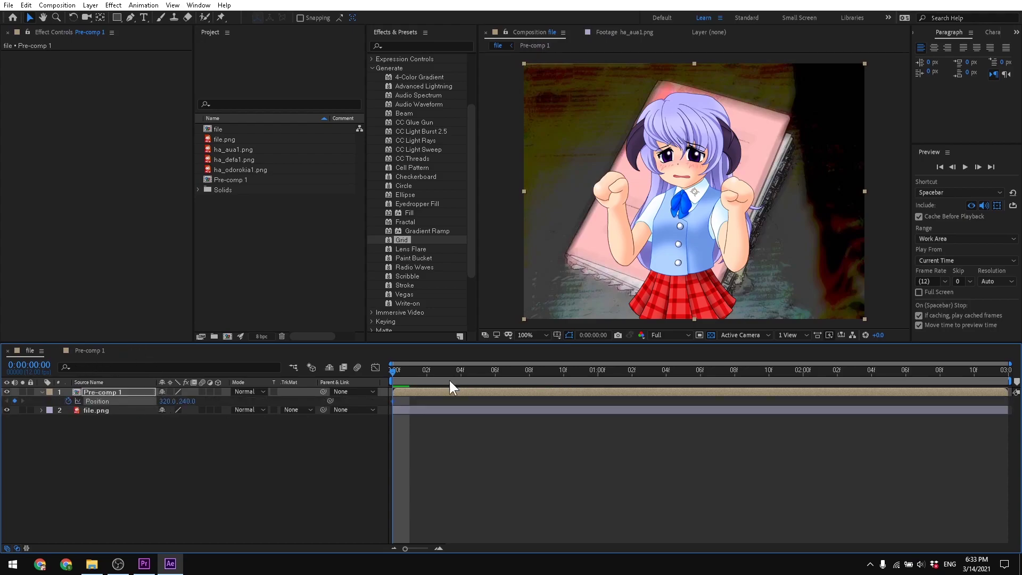
drag(166, 401, 448, 399)
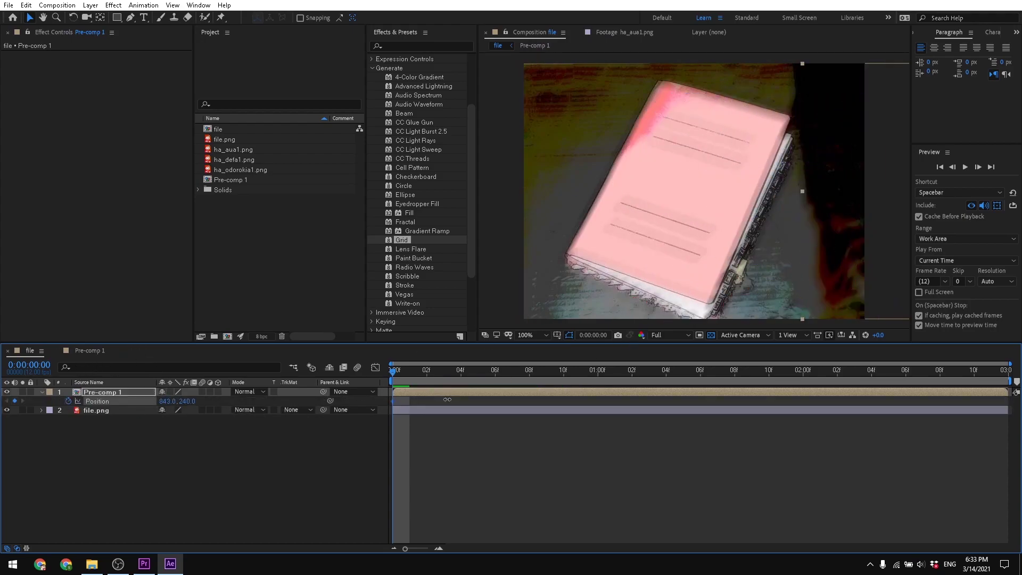
Keyframe Pre-comp 1's Position at 0:00:02:11 with X at -184, beyond the opposite edge of the frame
drag(392, 370, 1020, 456)
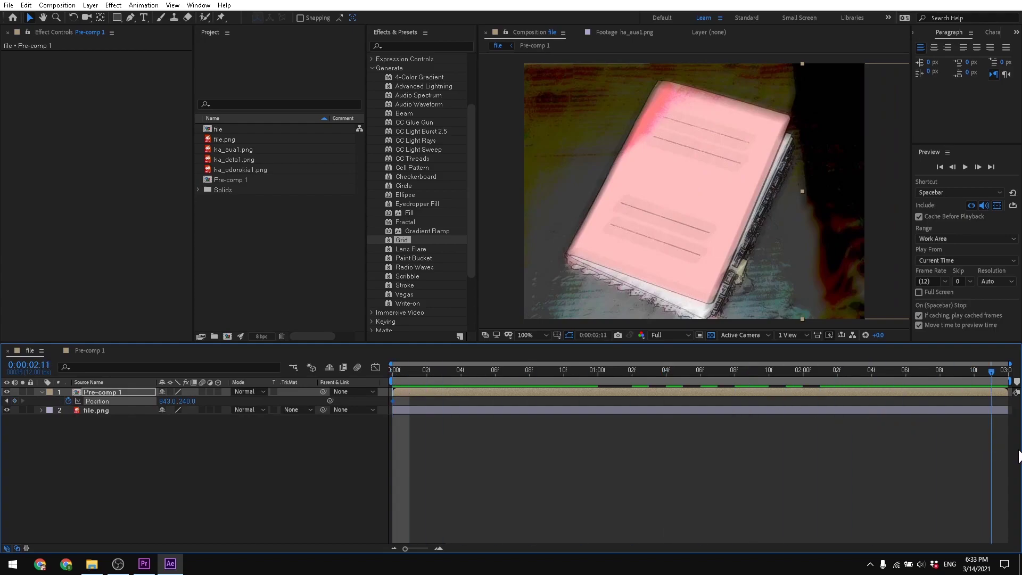
drag(166, 401, 3, 395)
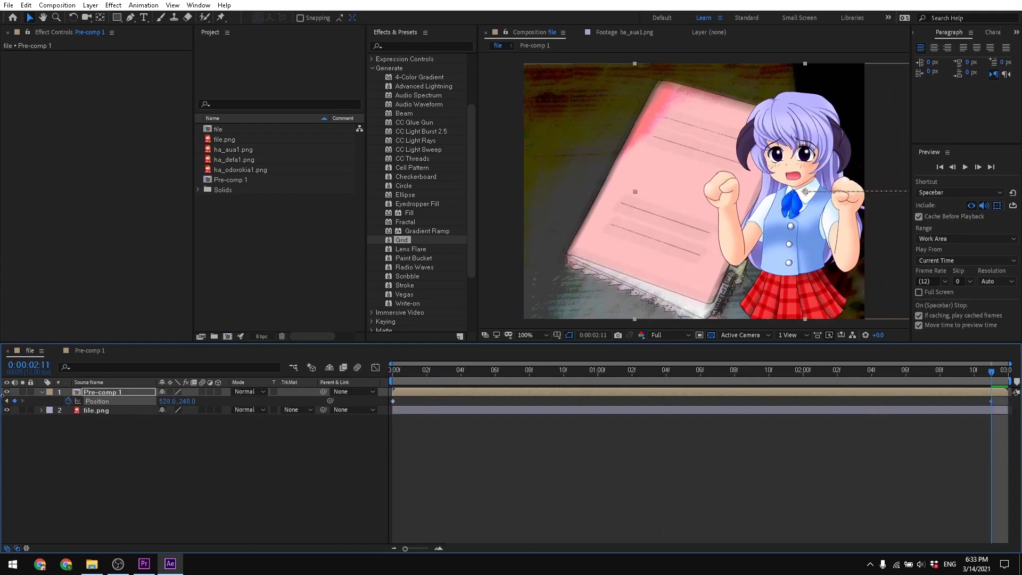
drag(167, 401, 6, 405)
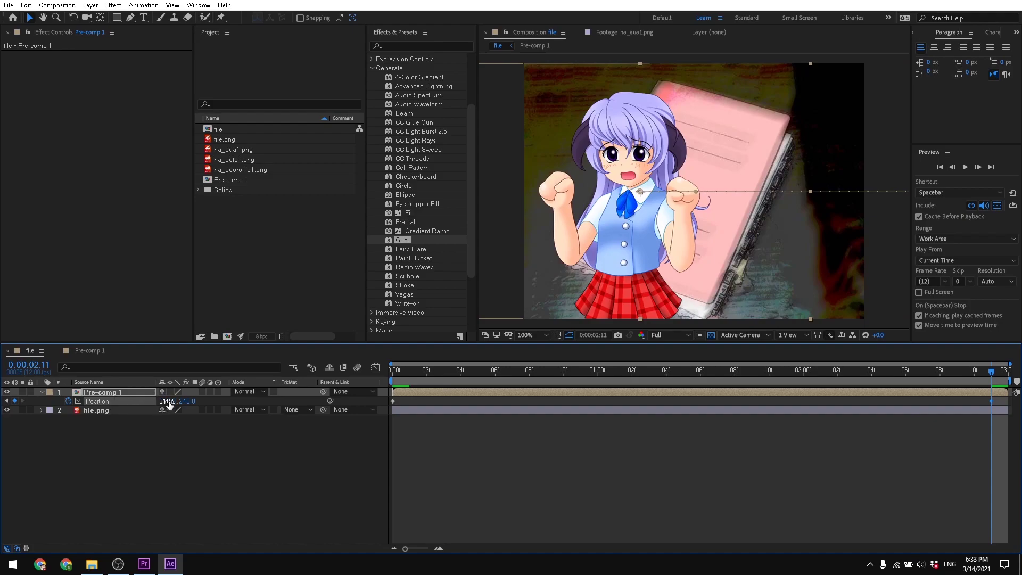
drag(169, 404, 58, 406)
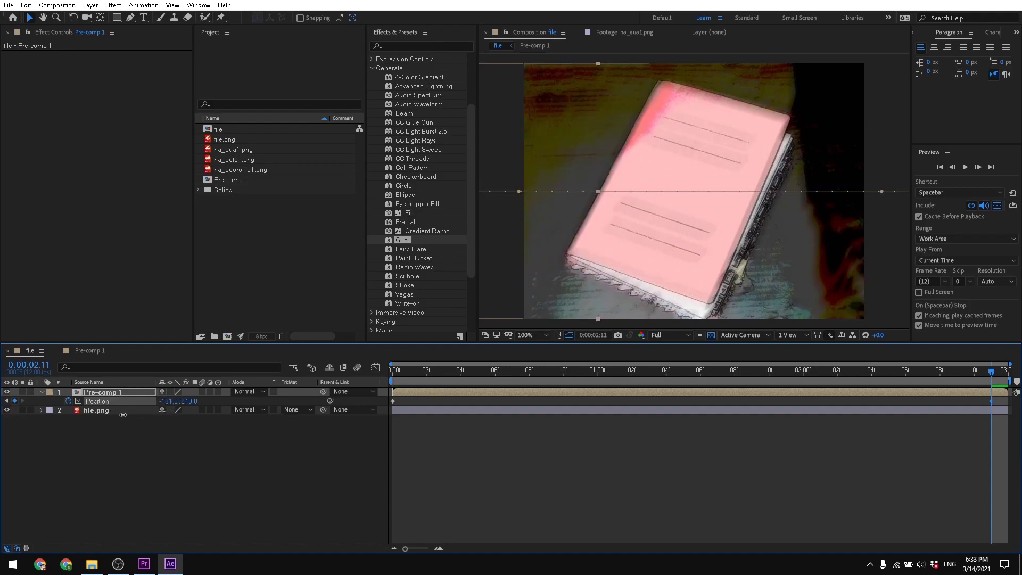
drag(123, 415, 121, 415)
Add a 373.5, 240 Position keyframe at 0:00:01:04, shift it to 0:00:00:11, and place a copy at 0:00:01:10
drag(991, 374, 663, 385)
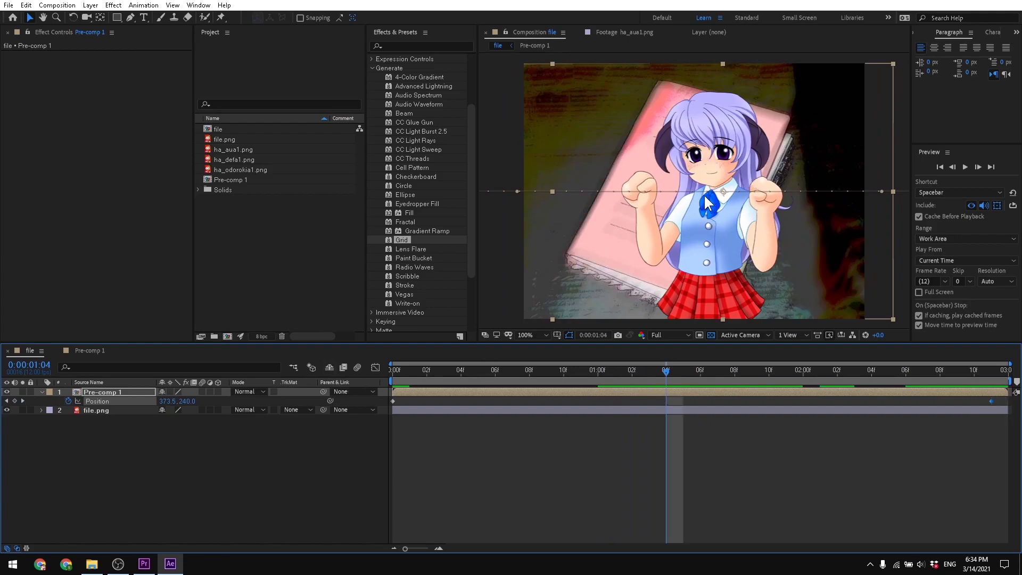
click(16, 401)
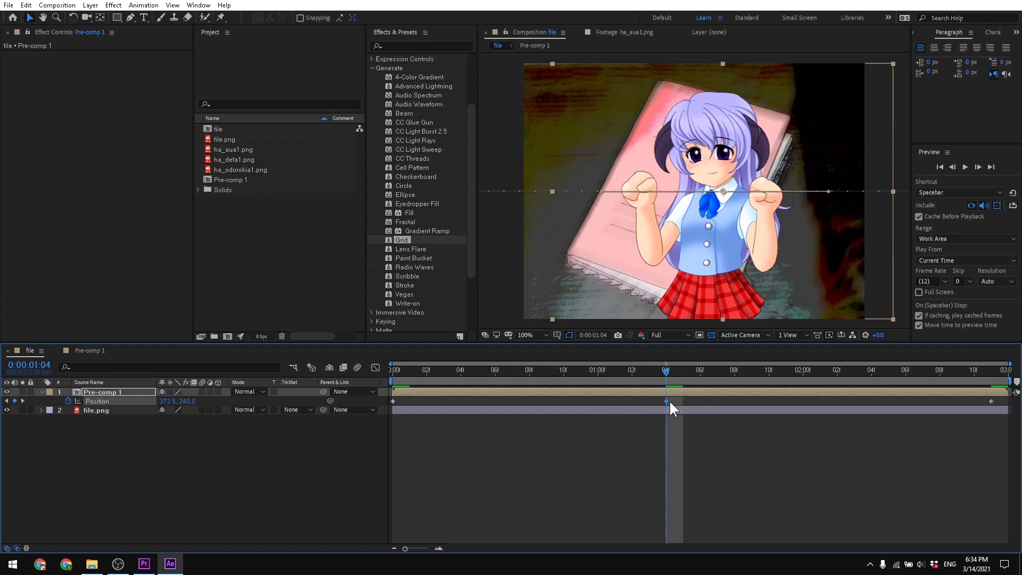
drag(667, 401, 587, 399)
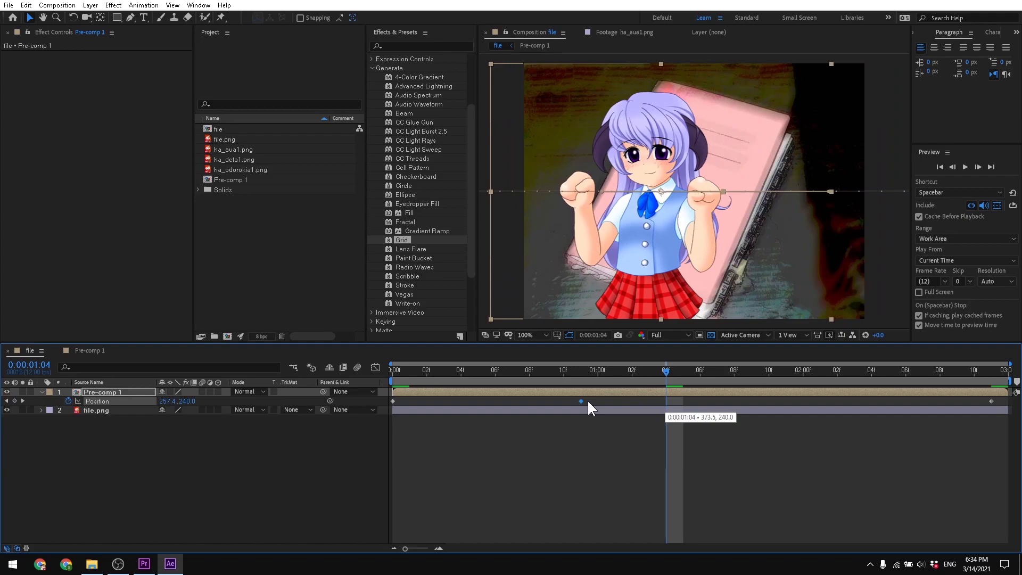
drag(669, 369, 1007, 435)
key(ctrl+v)
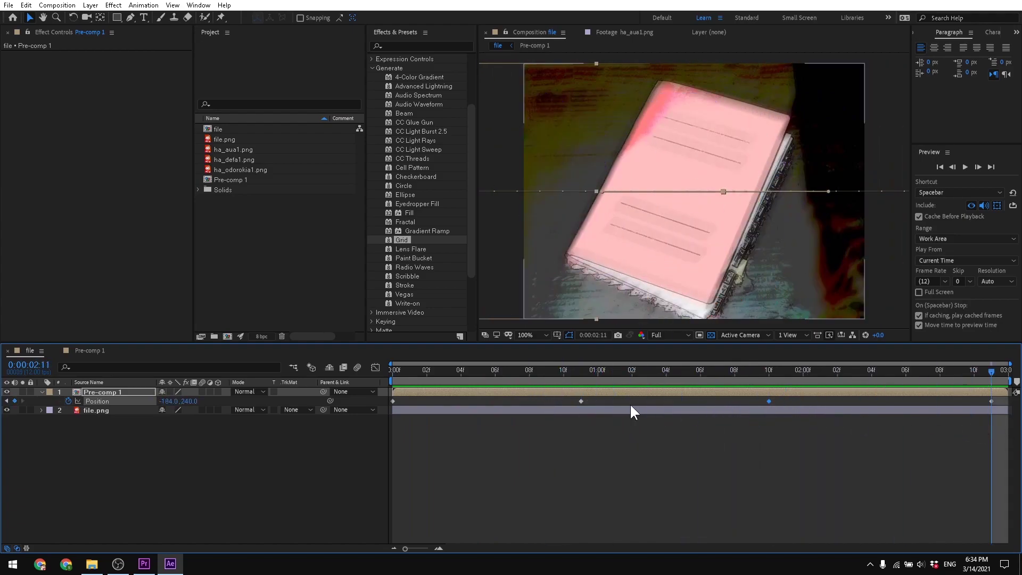
Open Pre-comp 1's Position curve in the Graph Editor, select all its keyframes, and separate the dimensions
click(110, 462)
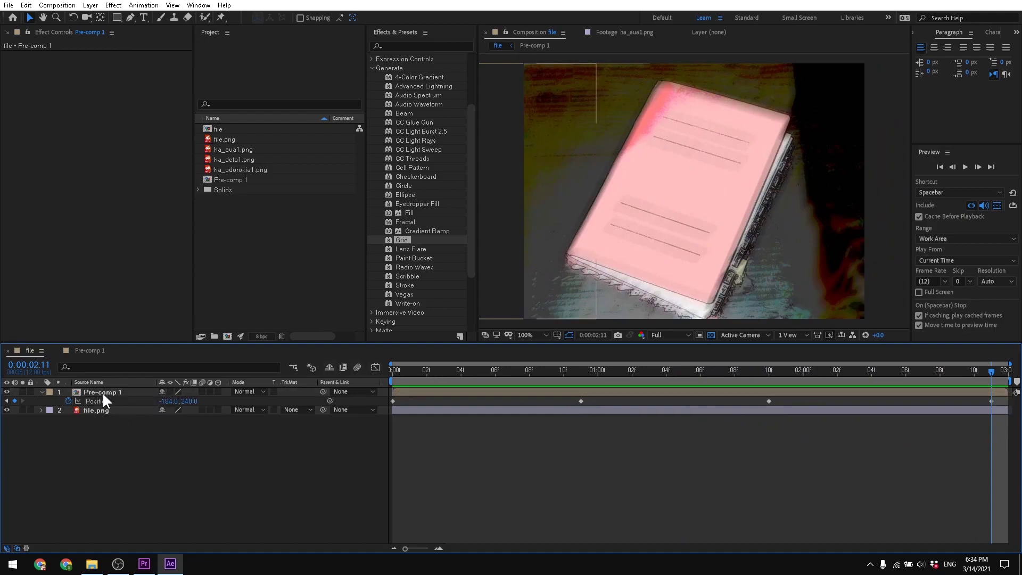
click(101, 401)
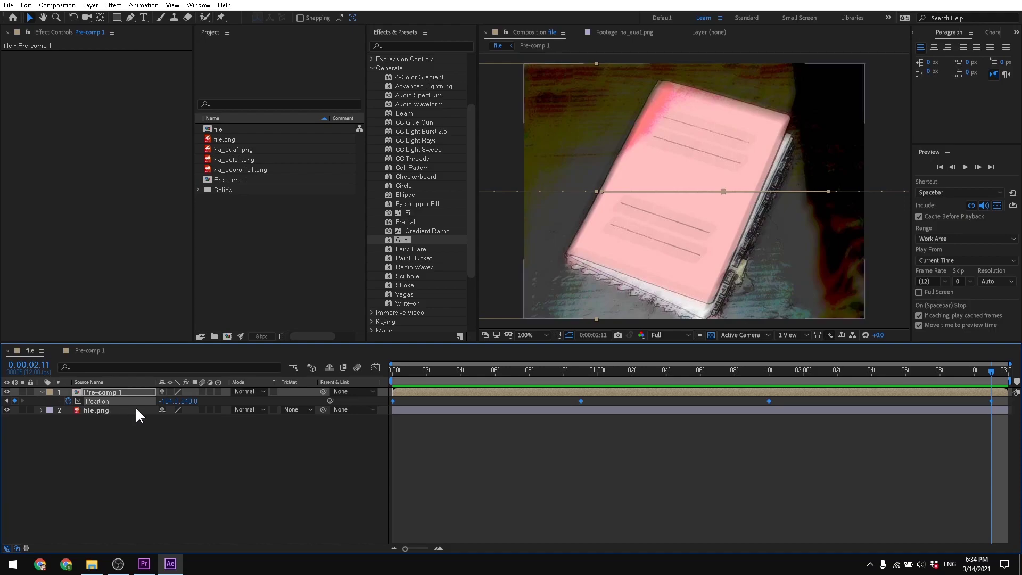
click(376, 367)
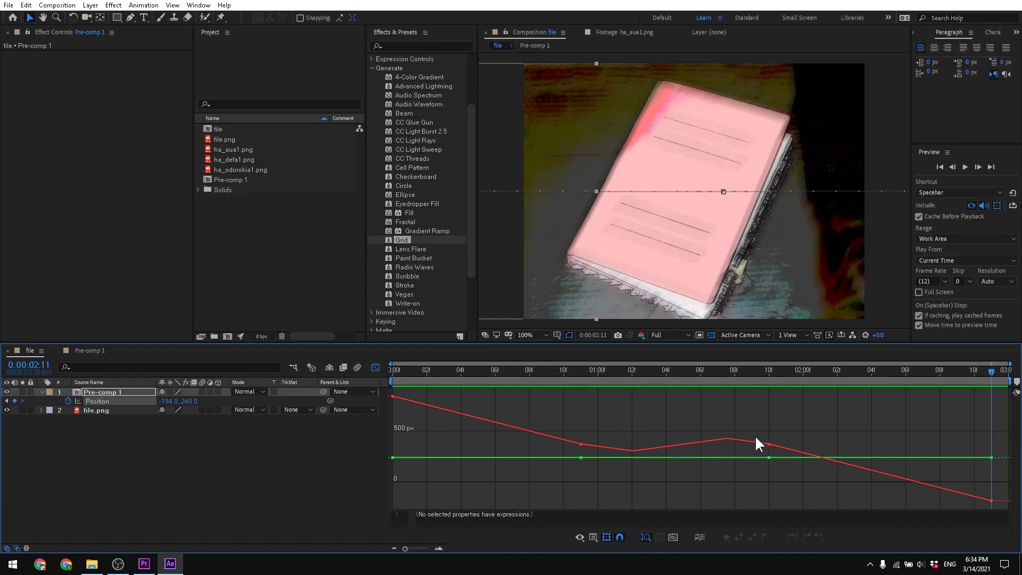
mouse_move(580, 446)
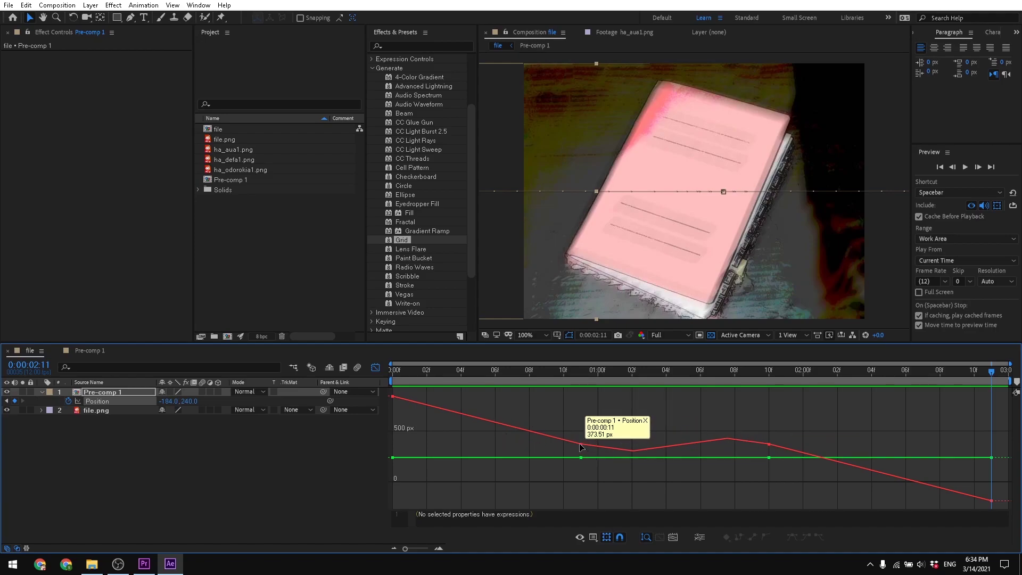
mouse_move(770, 447)
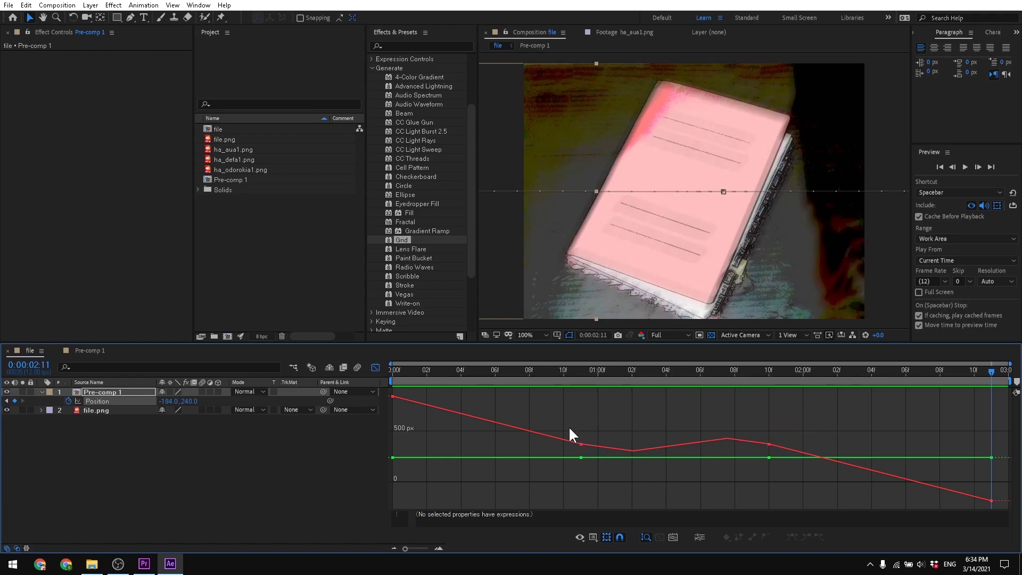
drag(560, 423, 809, 471)
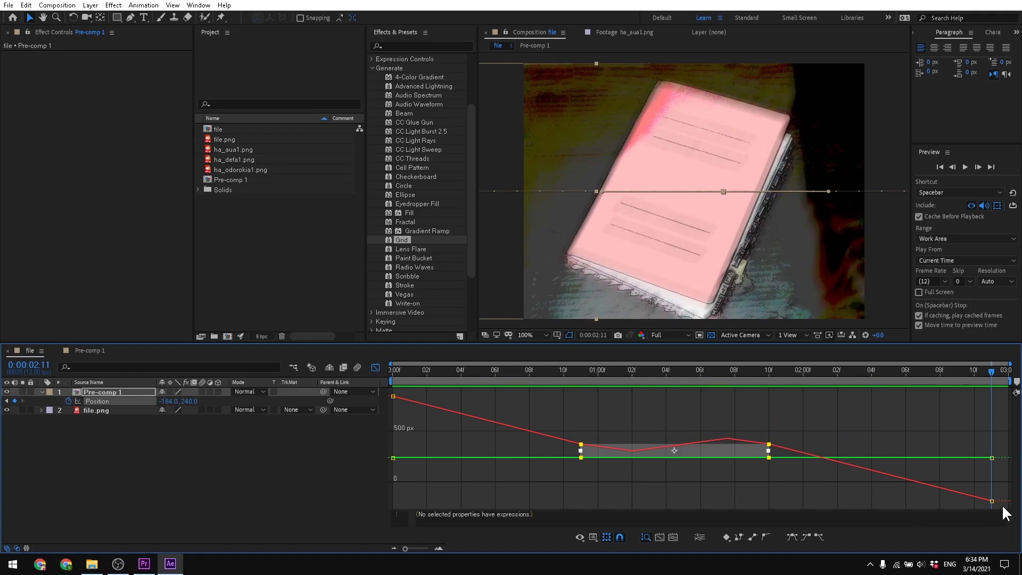
drag(1002, 505, 371, 389)
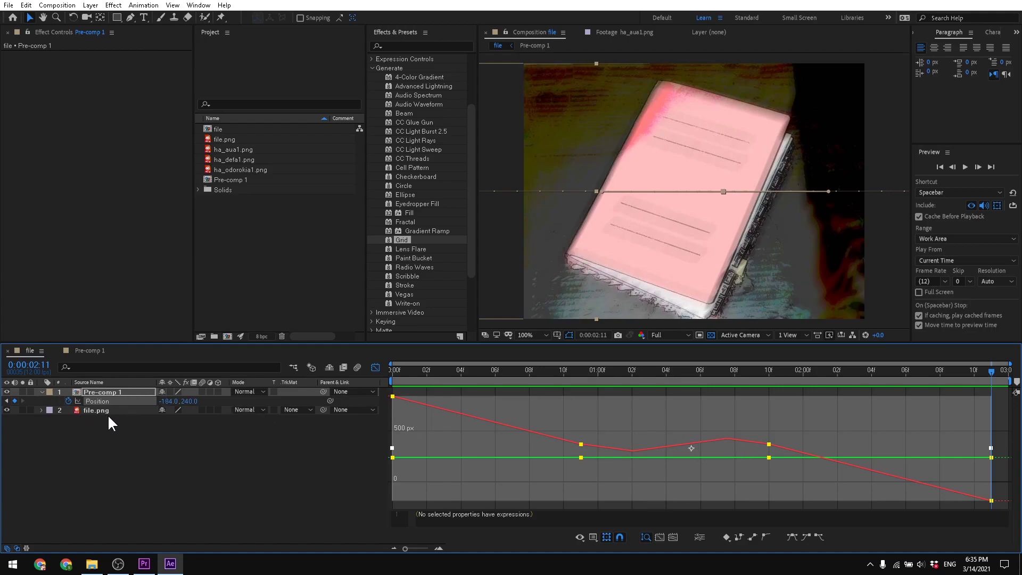
click(700, 537)
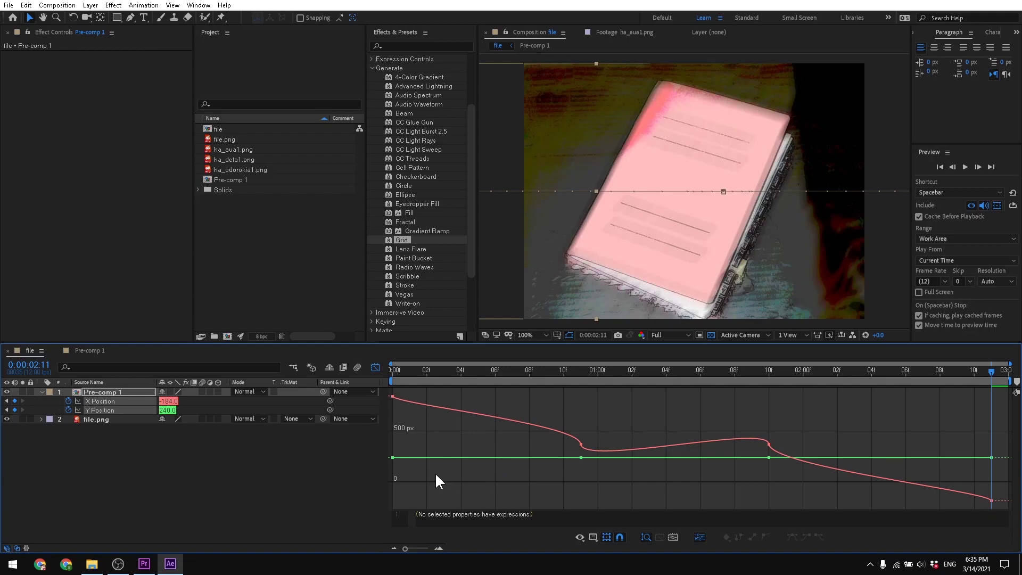
Delete all Y Position keyframes of Pre-comp 1 from the graph
drag(371, 445, 372, 446)
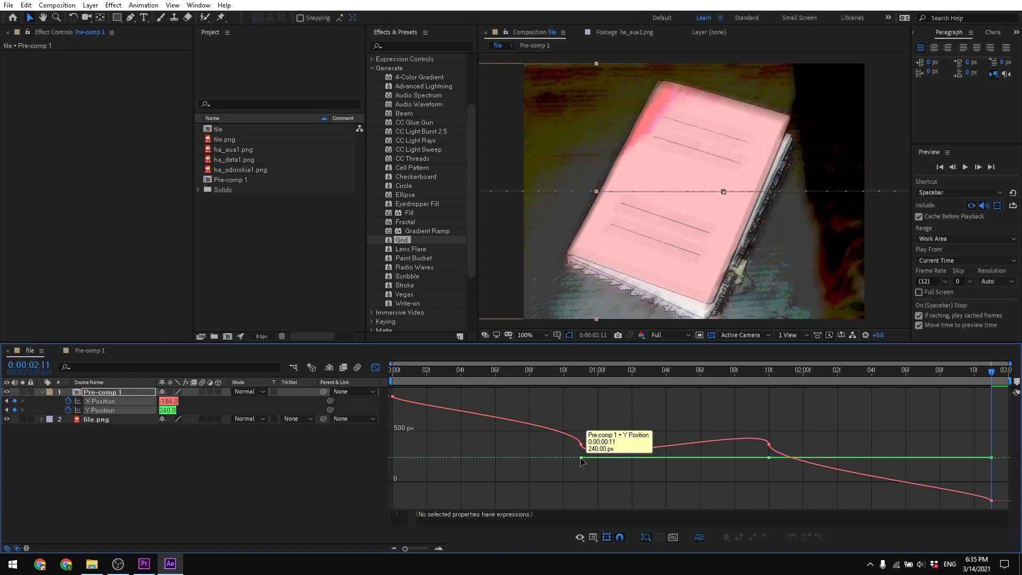
key(Delete)
click(770, 458)
key(Delete)
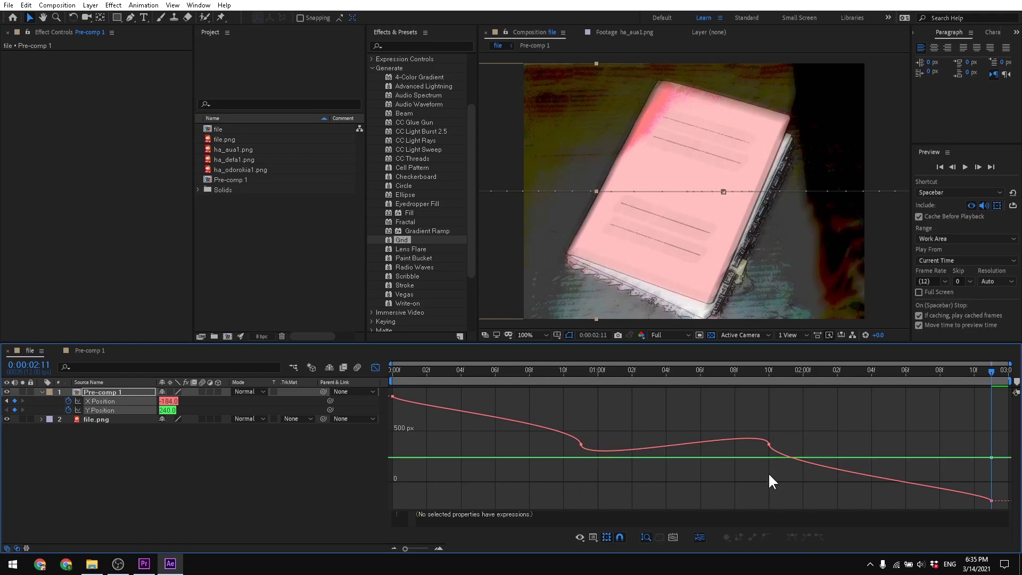
click(992, 458)
key(Delete)
Convert all X Position keyframes to linear interpolation and scrub through the resulting motion
drag(1006, 519, 390, 389)
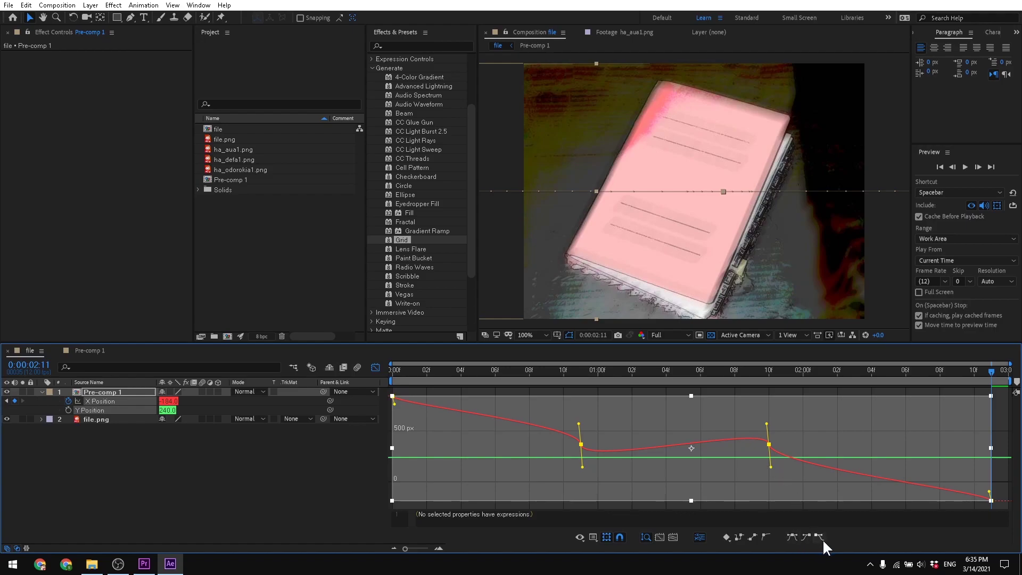
click(738, 538)
click(753, 538)
drag(403, 373, 1001, 440)
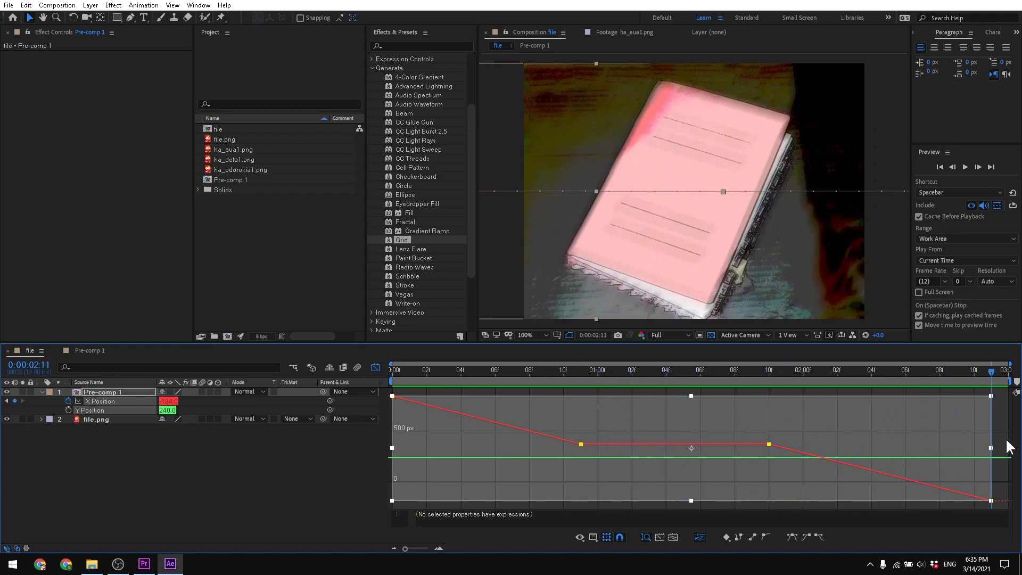
Return to the composition start and apply Easy Ease to all X Position keyframes
key(Home)
click(790, 538)
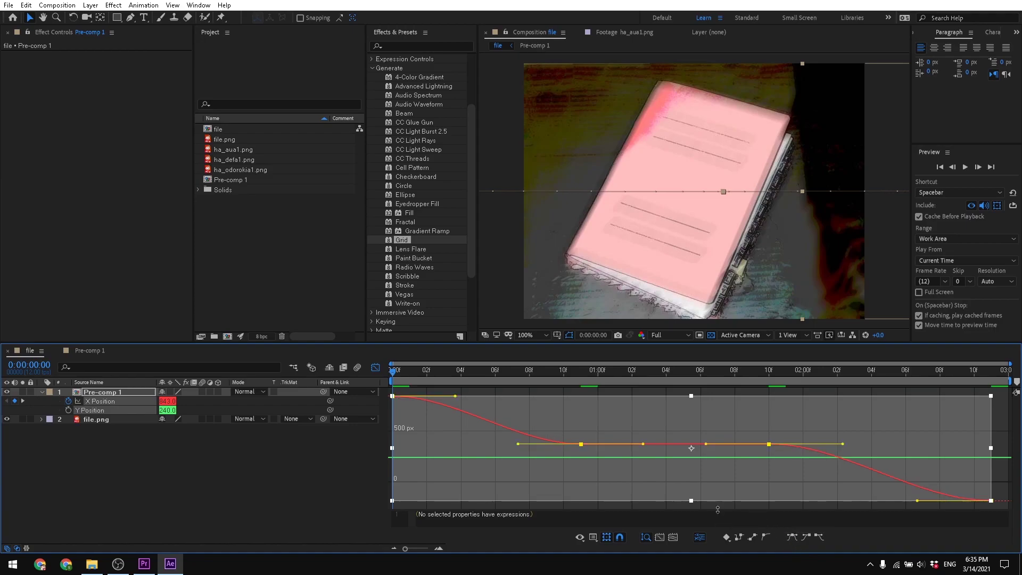
click(617, 501)
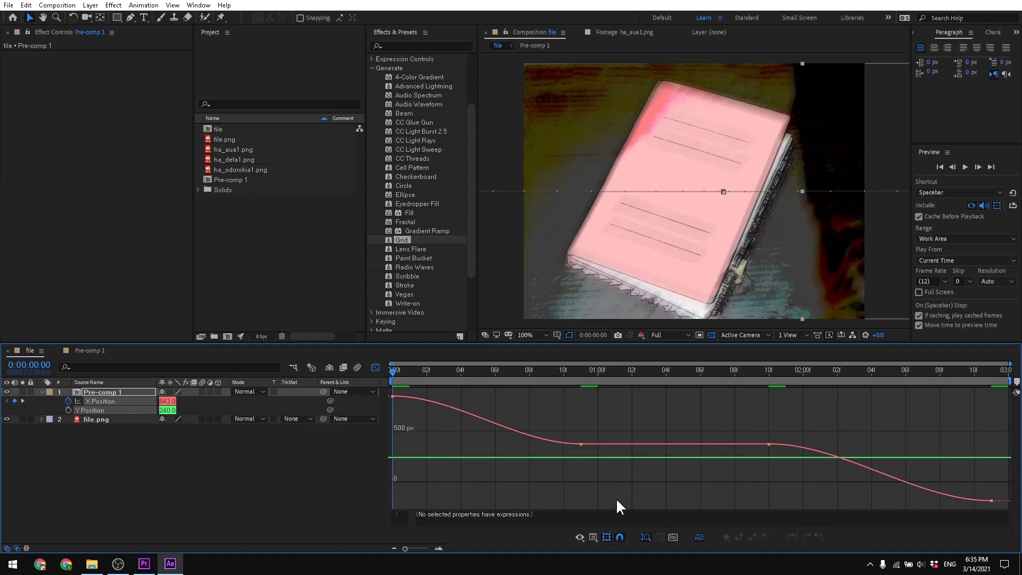
Angle the handles between the first two X Position keyframes so the curve bulges up at the start and dips before the second keyframe
double_click(583, 447)
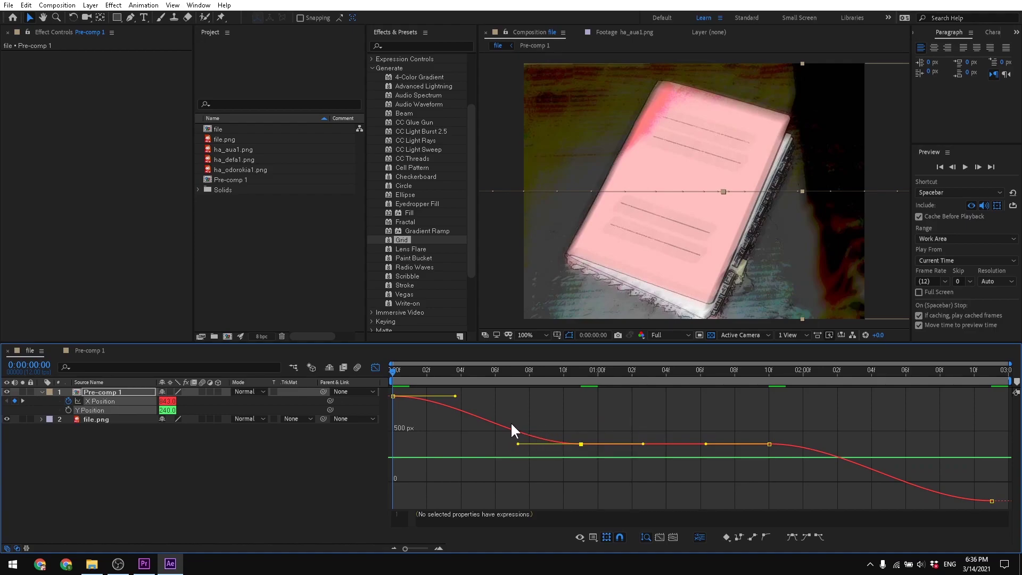
drag(487, 405, 537, 502)
click(561, 462)
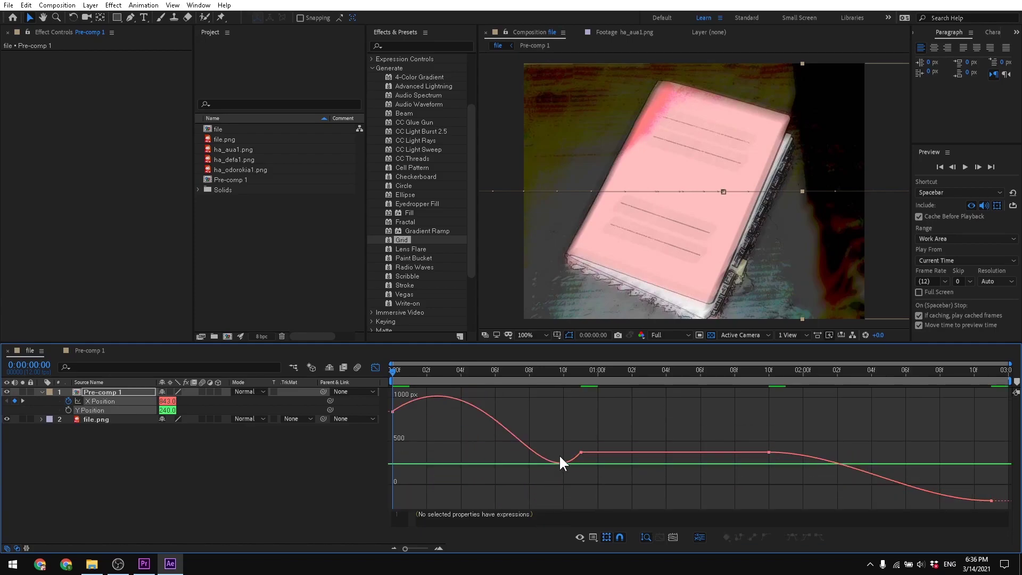
Bend the handles between the last two X Position keyframes into an overshooting curve and scrub through the opening motion to 0:00:00:05
drag(764, 446, 999, 506)
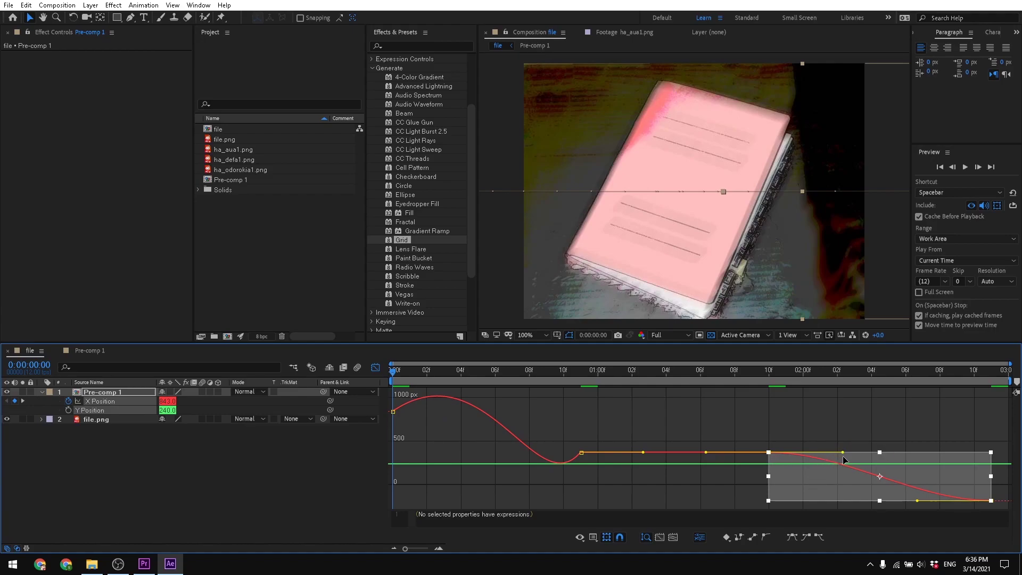
click(852, 442)
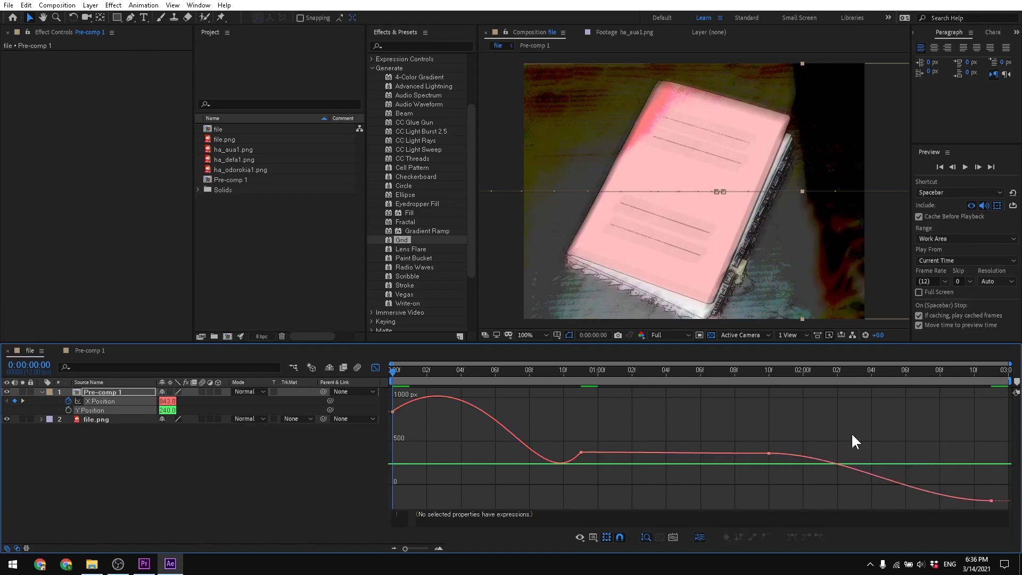
click(768, 454)
drag(842, 453, 817, 423)
mouse_move(919, 497)
mouse_down()
mouse_move(924, 521)
mouse_move(925, 501)
mouse_up()
drag(392, 369, 479, 454)
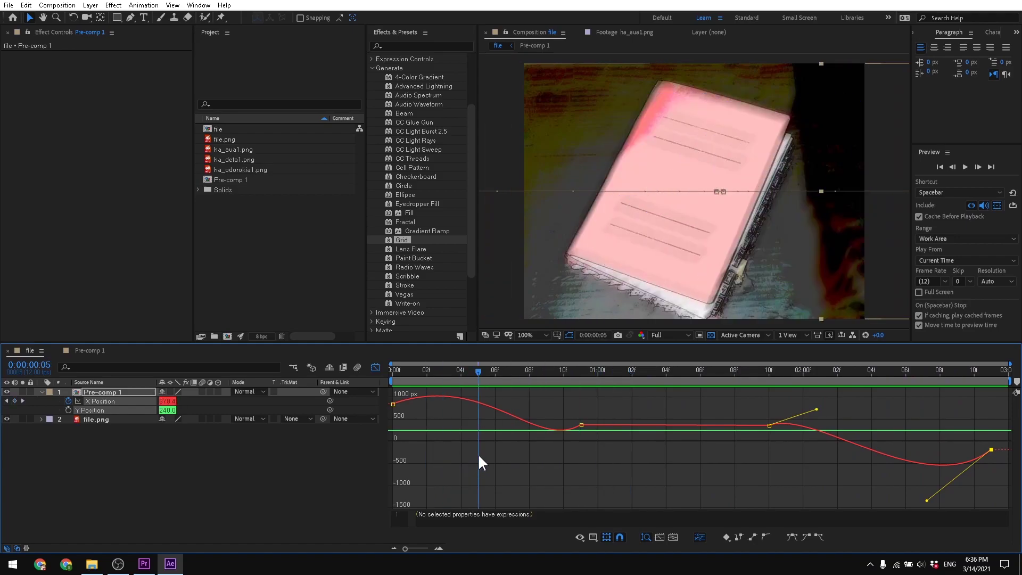
Select all X Position keyframes of Pre-comp 1 and reapply Easy Ease to reset their bent handles
click(582, 425)
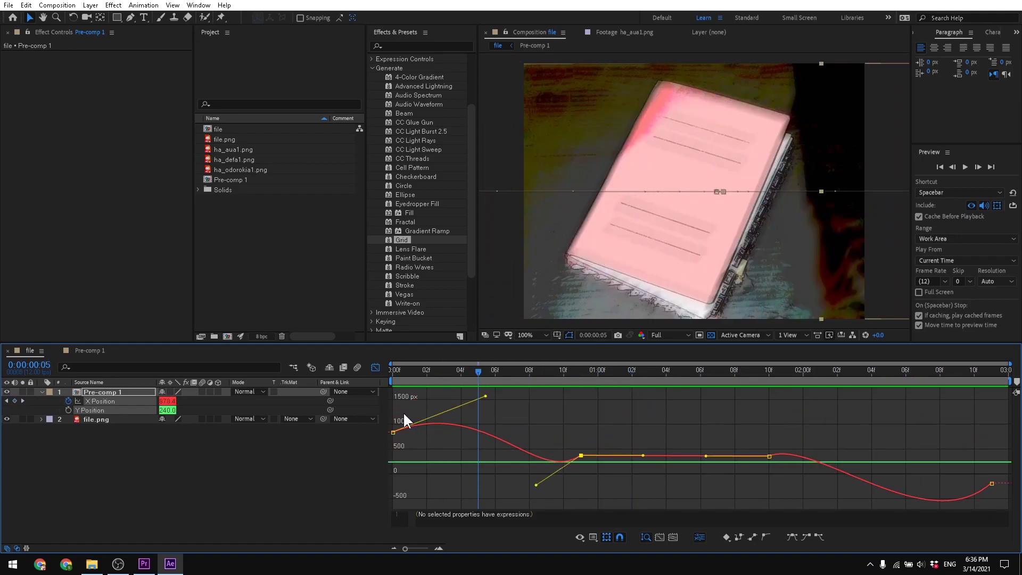
drag(390, 408, 970, 497)
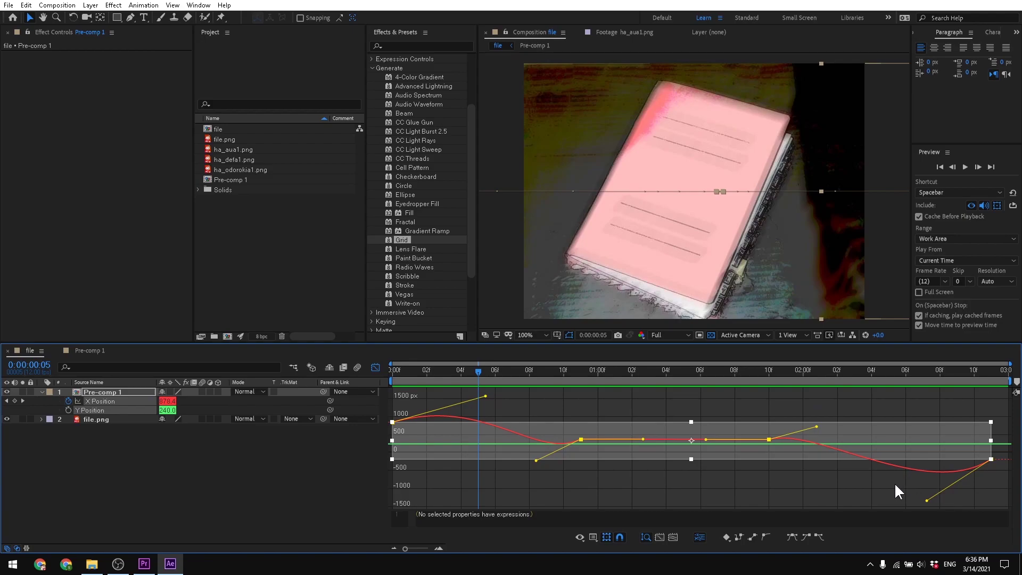
click(225, 457)
click(94, 401)
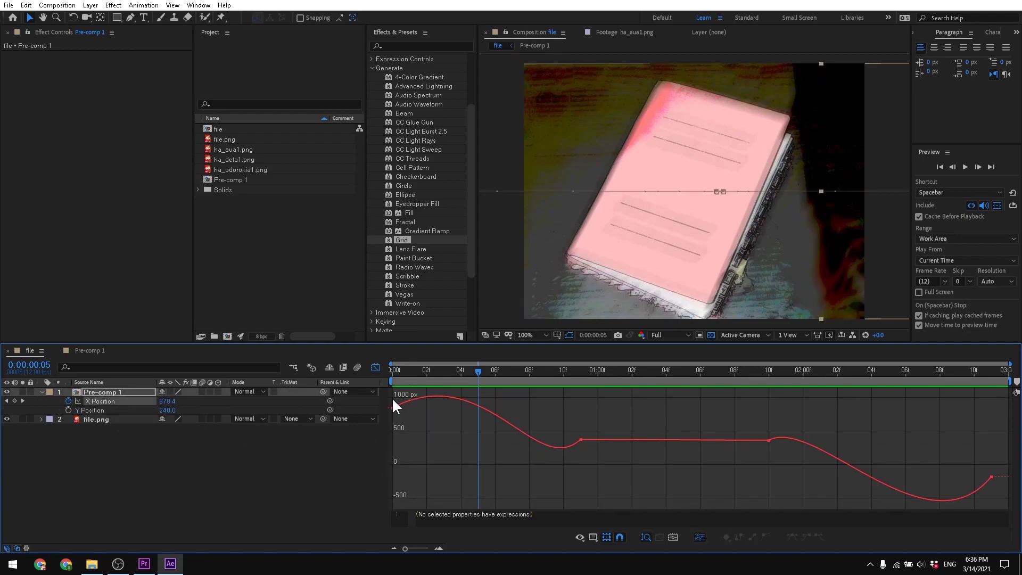
drag(1001, 511, 264, 366)
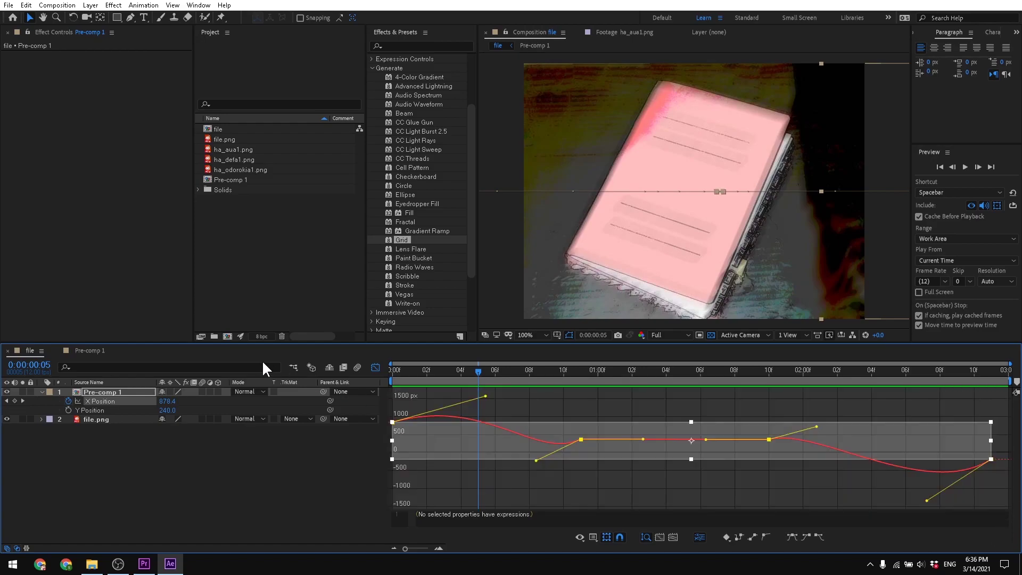
click(792, 536)
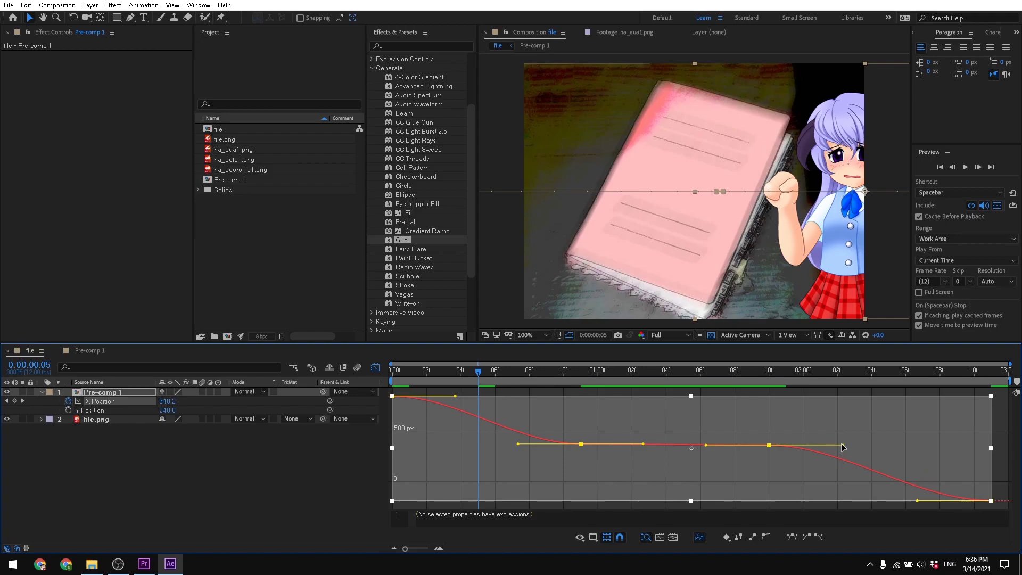
Lengthen the horizontal handles of all X Position keyframes for a much sharper ease, and return to the composition start
drag(842, 444, 934, 445)
drag(918, 501, 752, 507)
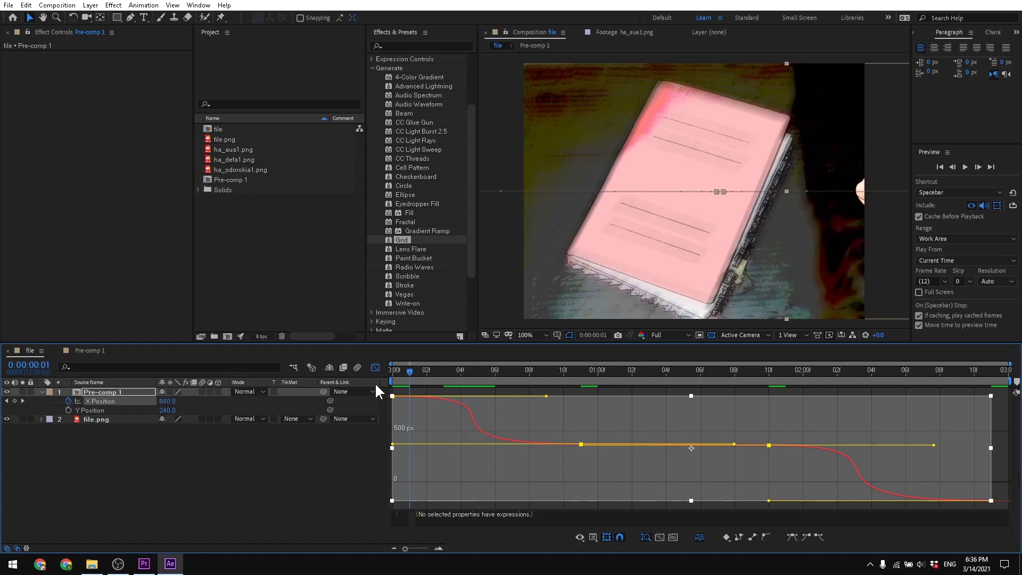
drag(479, 400, 333, 441)
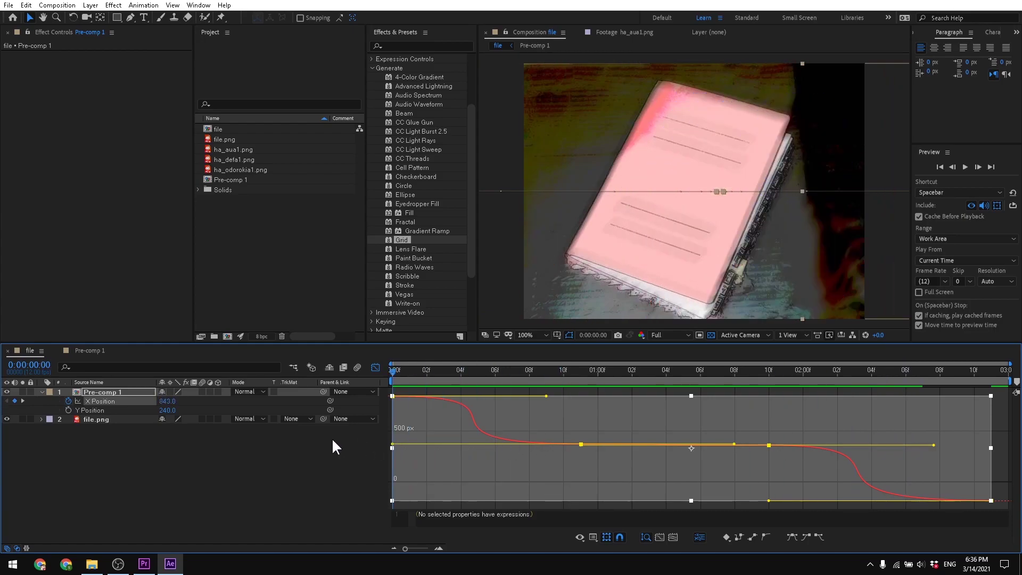
Try pulling the outgoing handles of all X Position keyframes steeply downward for an abrupt start, and undo the change
drag(548, 396, 444, 451)
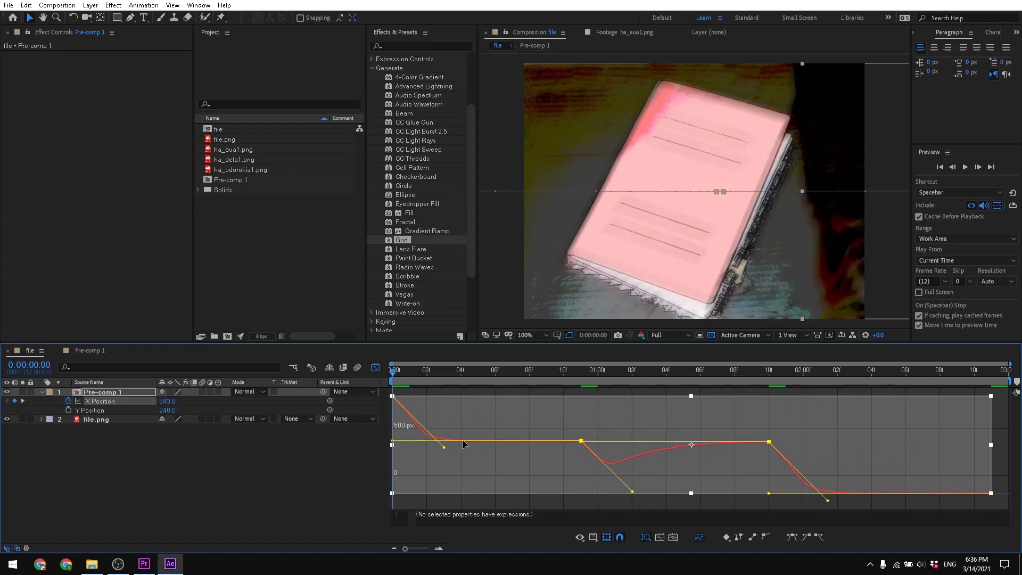
key(ctrl+z)
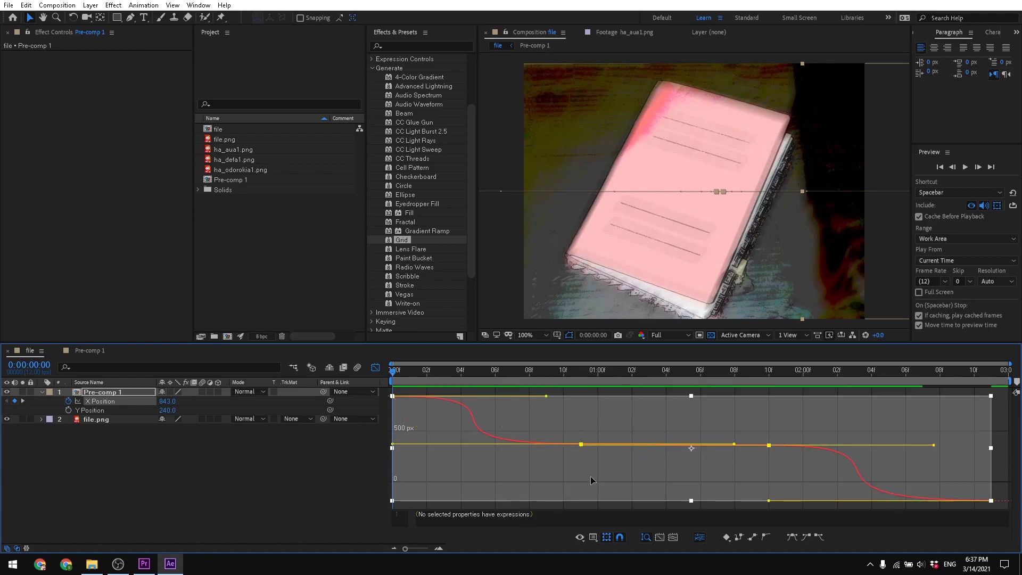
key(ctrl+z)
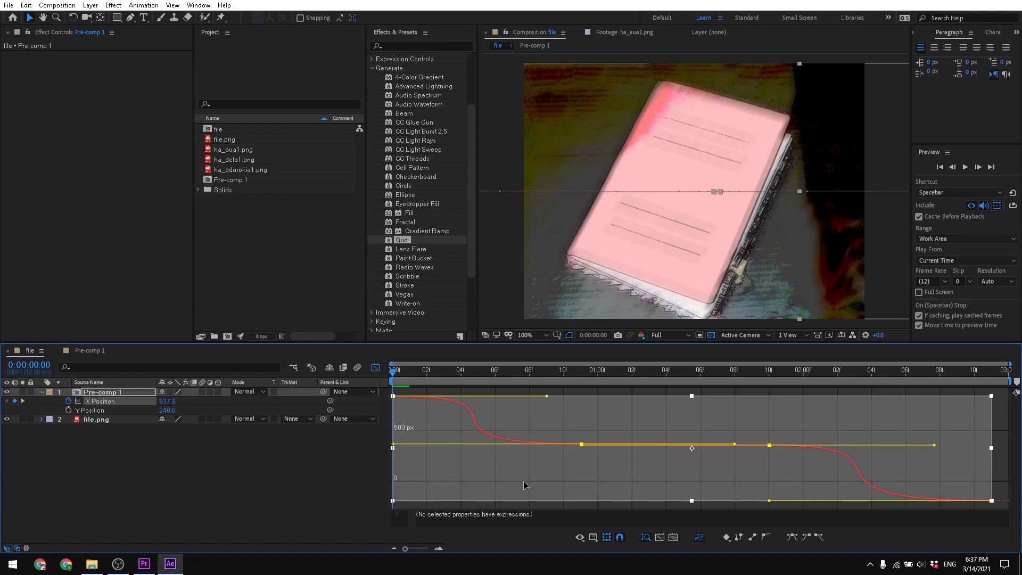
Reshape the handles between the first two X Position keyframes into a fast-slow-fast curve and scrub through the motion to 0:00:02:09
click(992, 416)
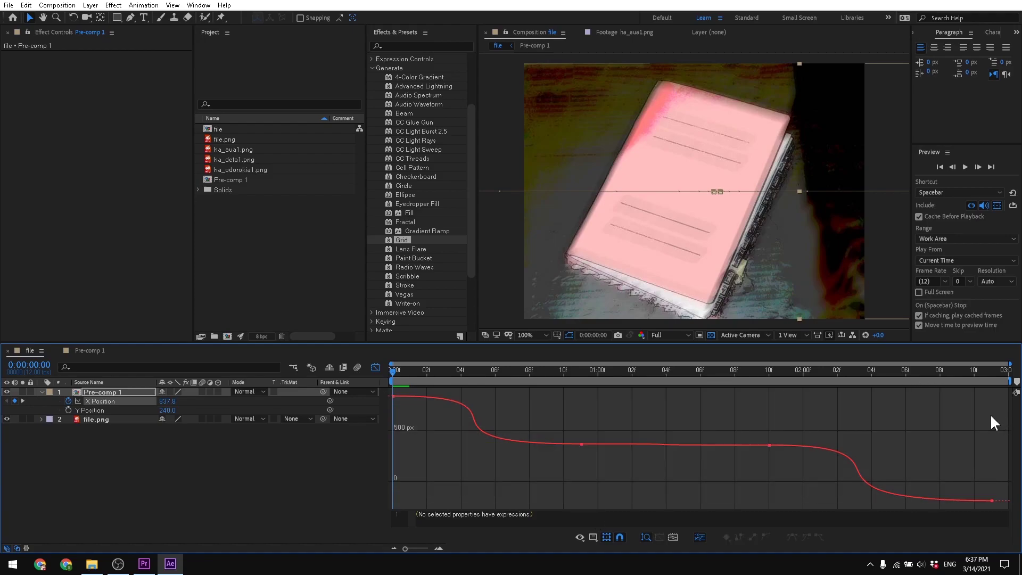
double_click(420, 397)
drag(547, 396, 579, 397)
drag(391, 371, 959, 509)
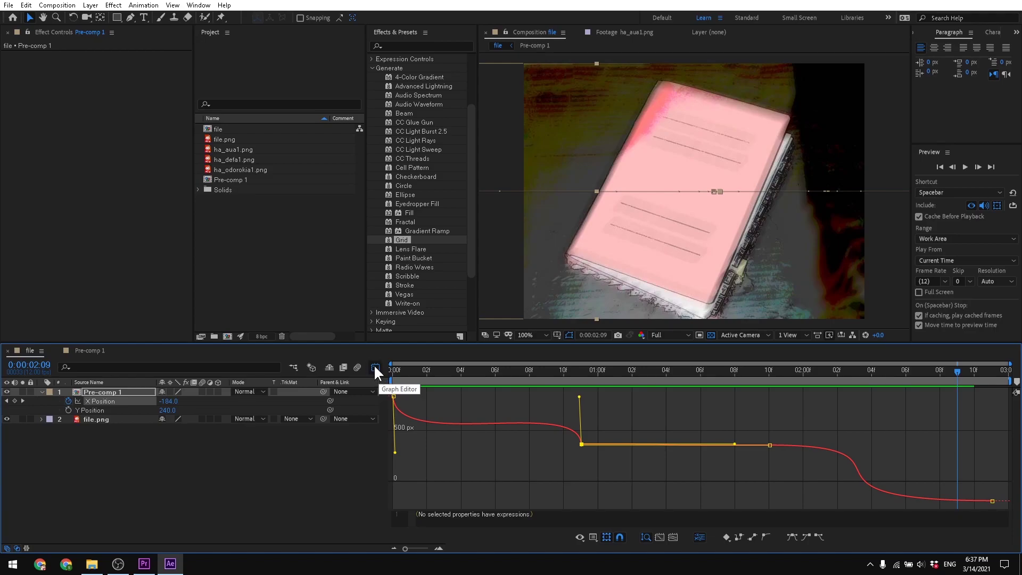
Reselect the X Position property of Pre-comp 1, reset all its keyframes to Easy Ease, and deselect them
click(128, 389)
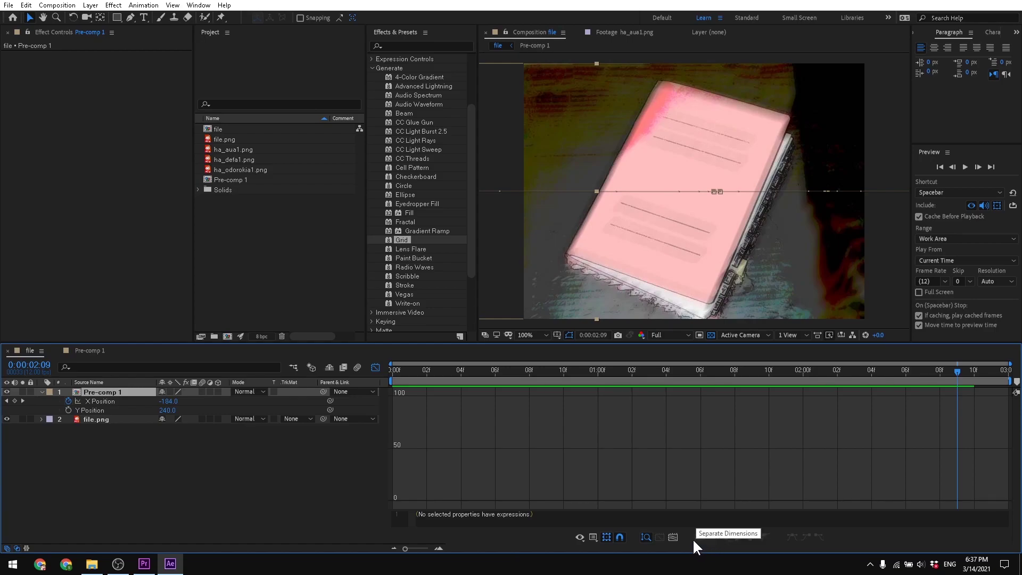
click(101, 402)
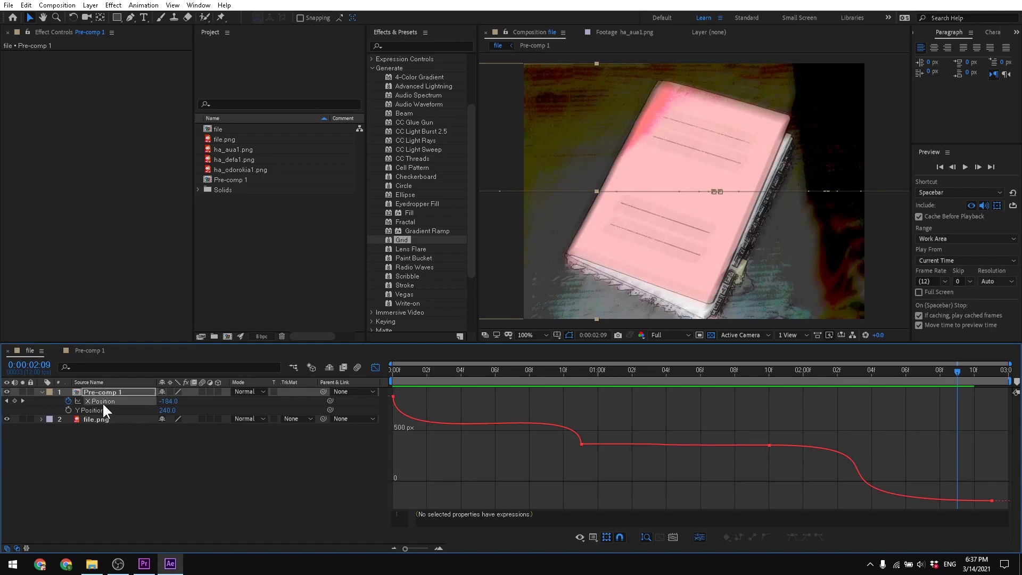
drag(1003, 509, 367, 373)
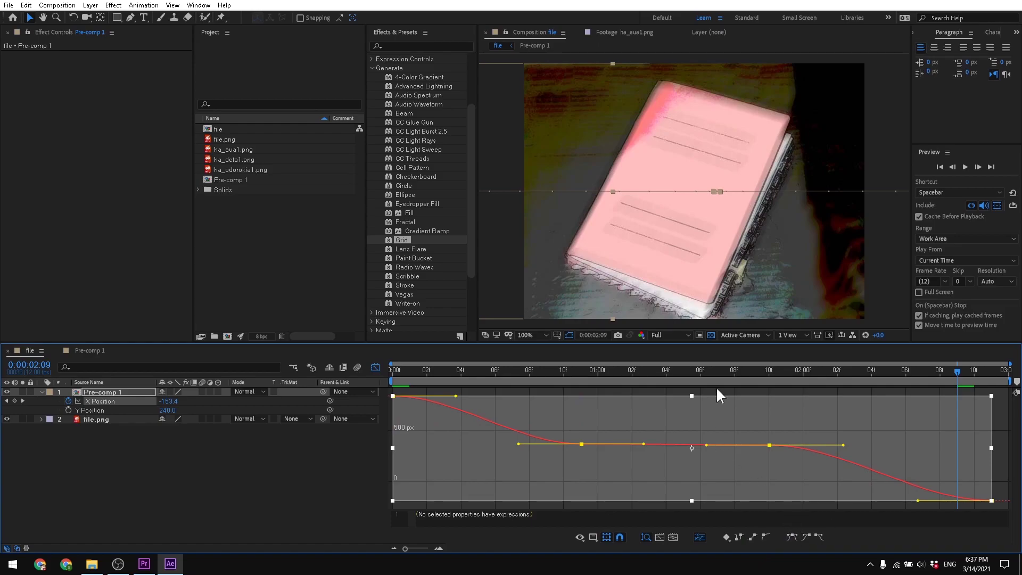
click(716, 387)
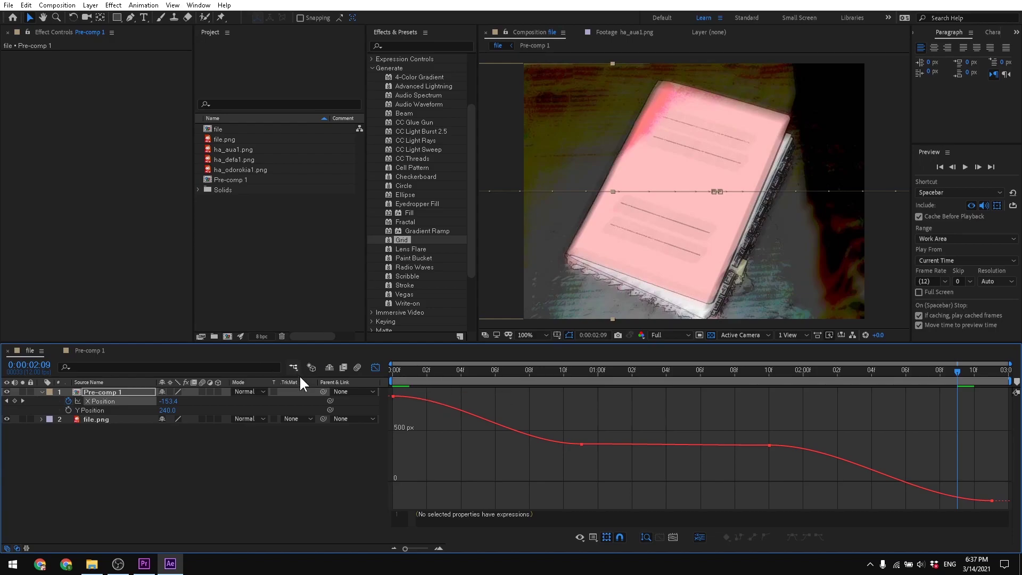
Make Pre-comp 1 a 3D layer and scrub through the middle of its slide
click(219, 391)
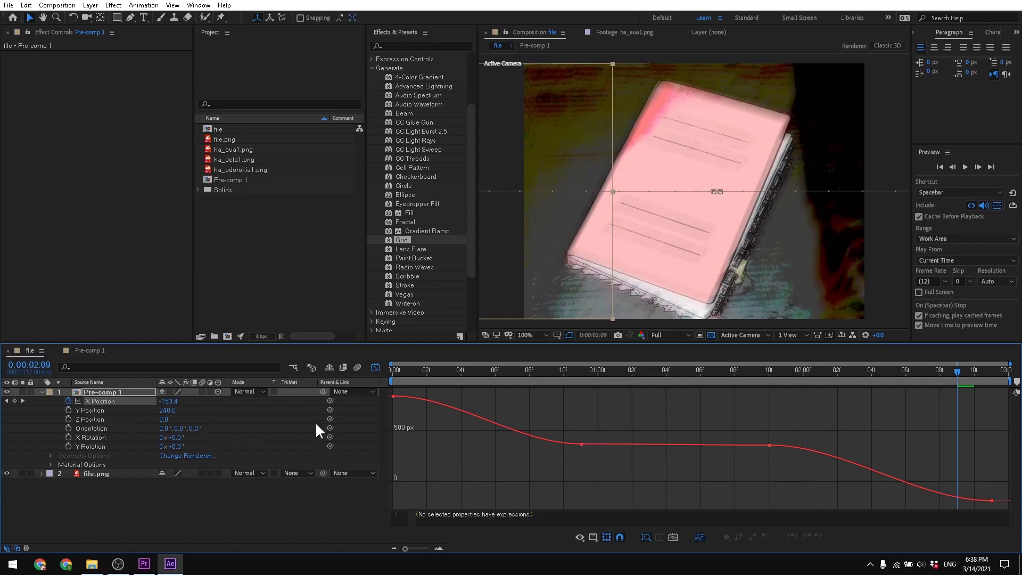
drag(957, 373, 719, 456)
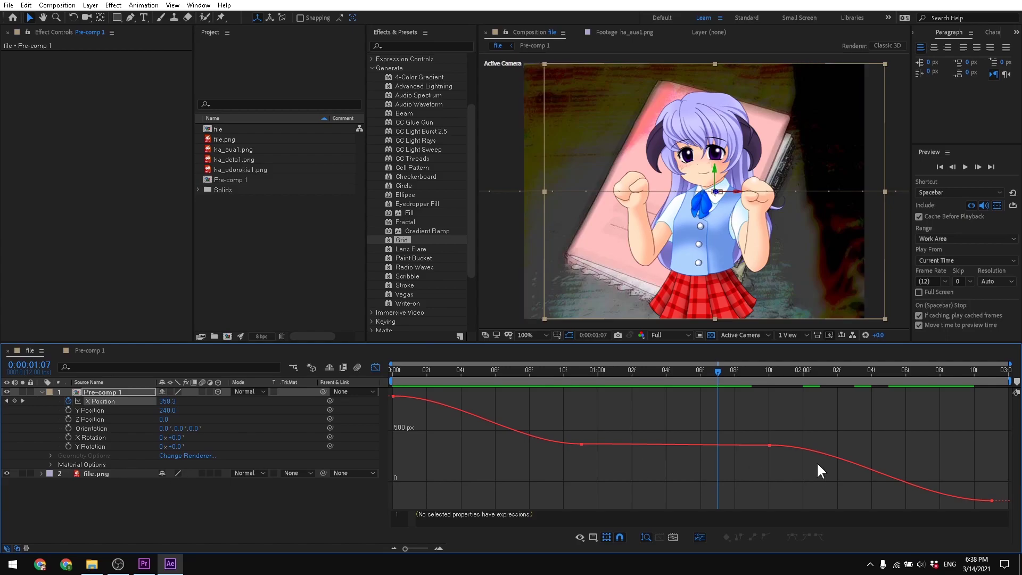
drag(715, 378, 673, 450)
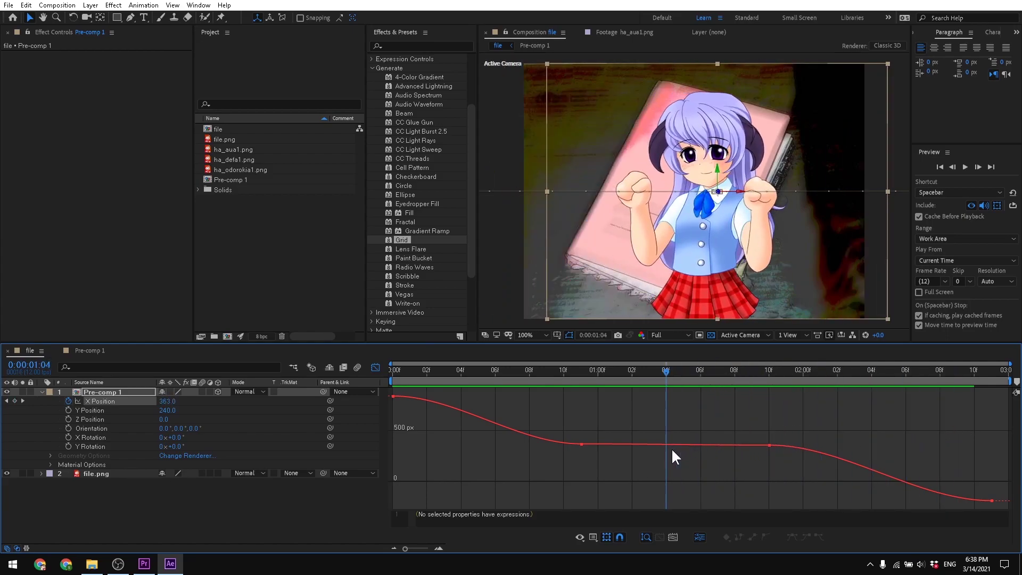
Test a Y Rotation of -44° on Pre-comp 1 at 0:00:00:11, close the Graph Editor, and undo the rotation
drag(665, 398, 583, 395)
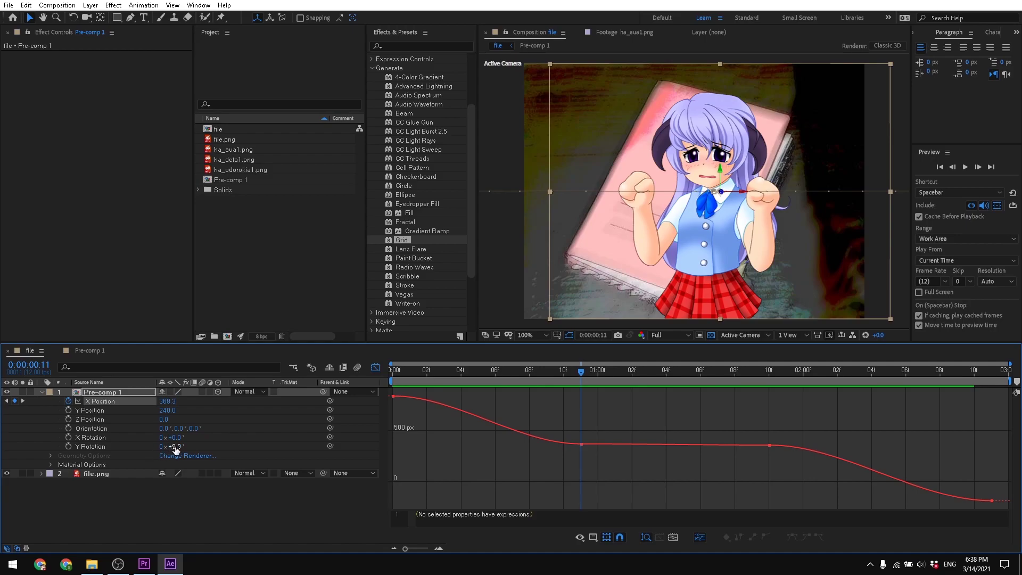
drag(173, 446, 176, 468)
click(375, 368)
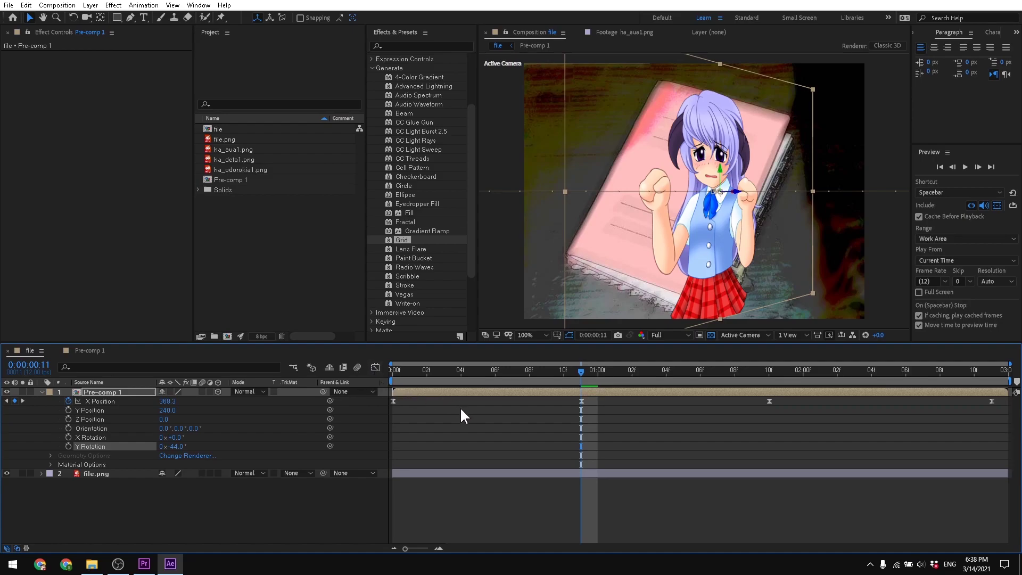
key(ctrl+z)
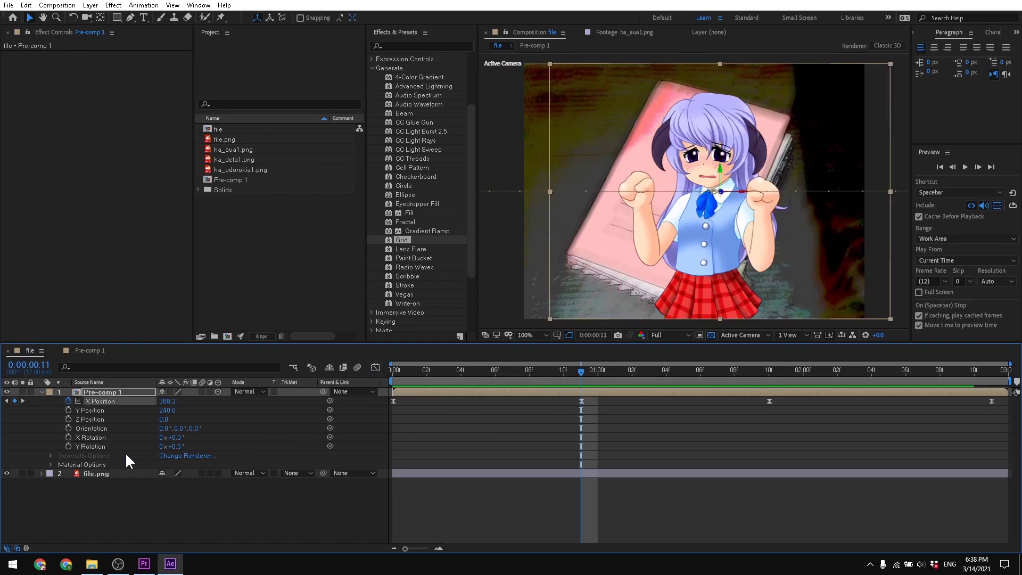
Add Y Rotation keyframes of 0° to Pre-comp 1 at 0:00:00:11 and 0:00:01:10
click(68, 446)
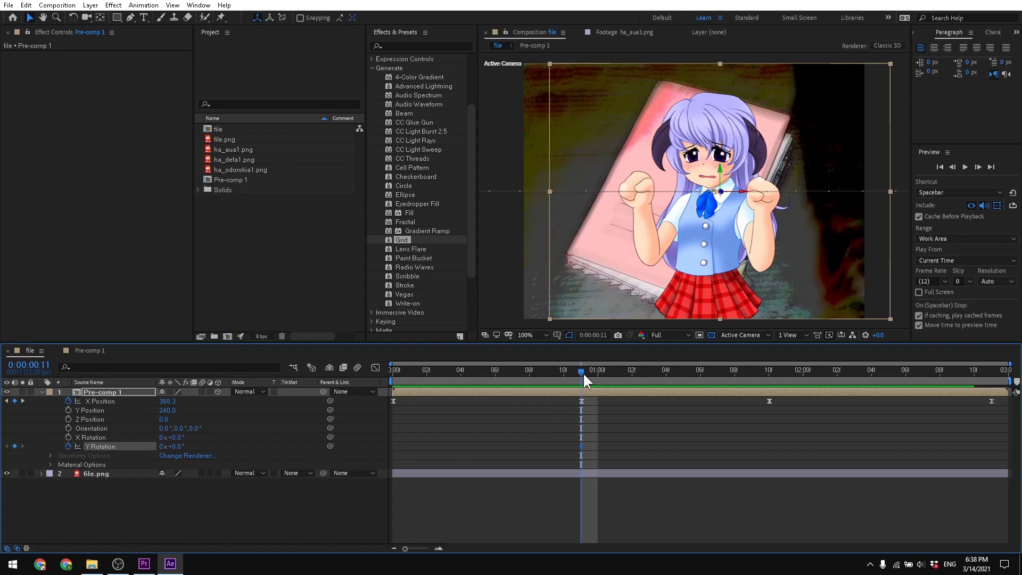
drag(583, 372, 767, 411)
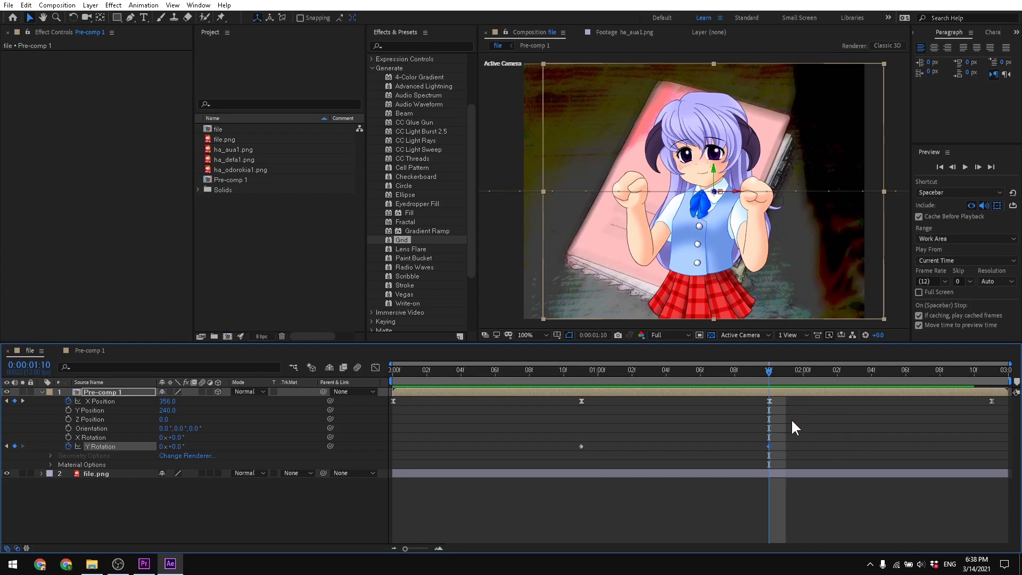
Replace Pre-comp 1's Y Rotation keyframe at 0:00:01:10 with a 180° keyframe and scrub back through the turn to 0:00:01:03
key(Delete)
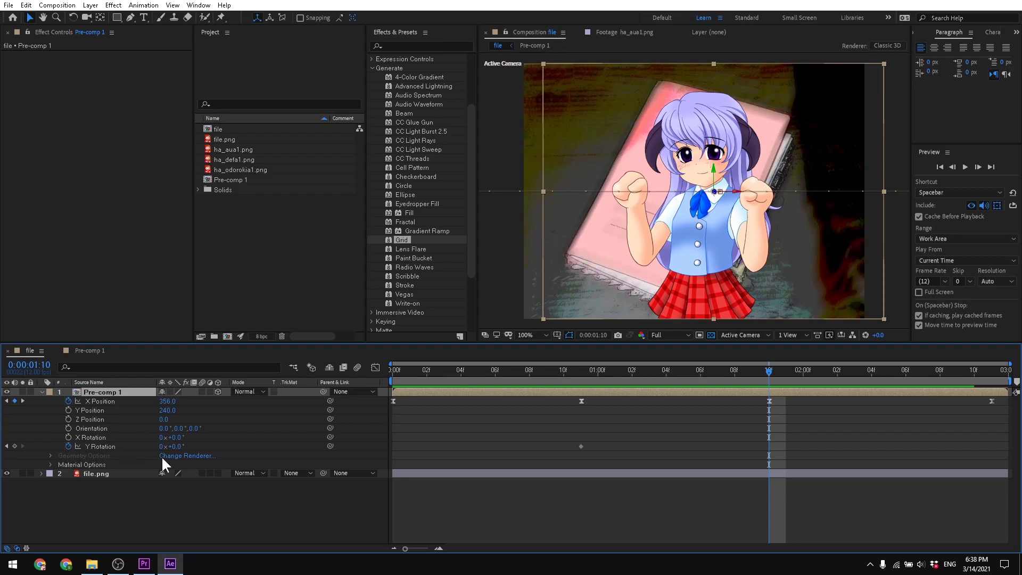
click(177, 447)
text(180)
key(Return)
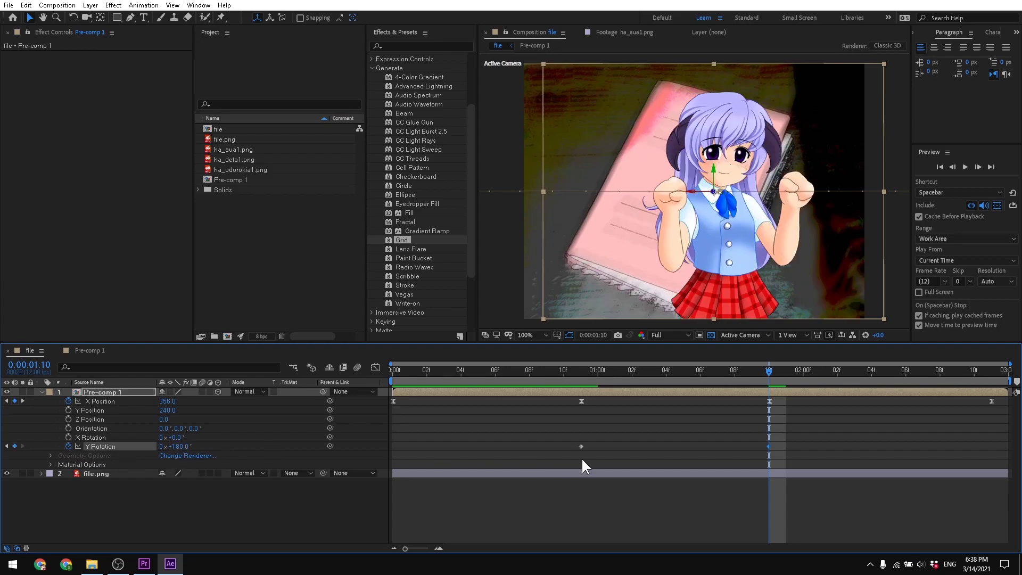
drag(769, 372, 418, 463)
click(274, 510)
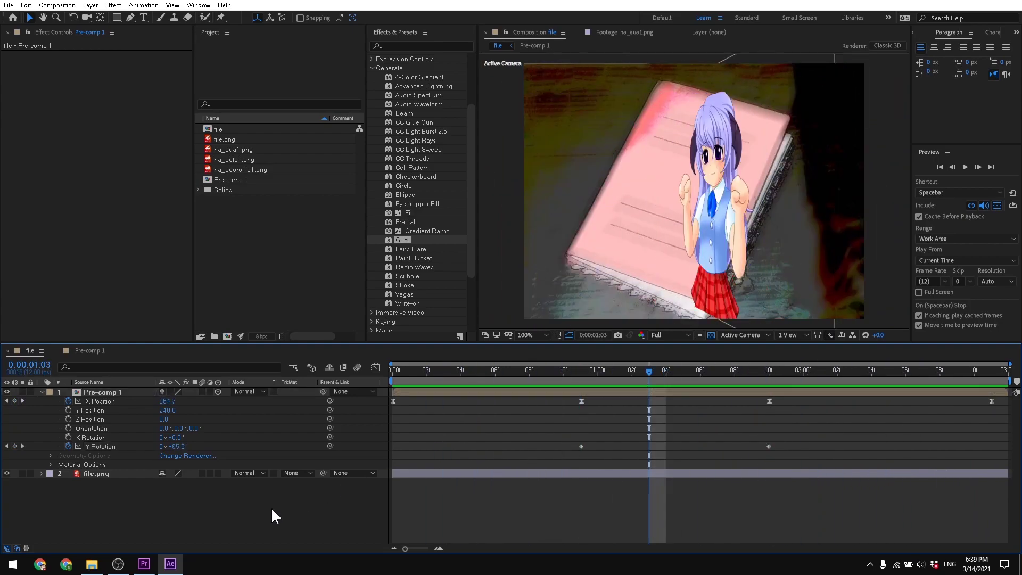
Add a two-node camera with the 200mm preset to the composition and make the file.png layer 3D
right_click(272, 510)
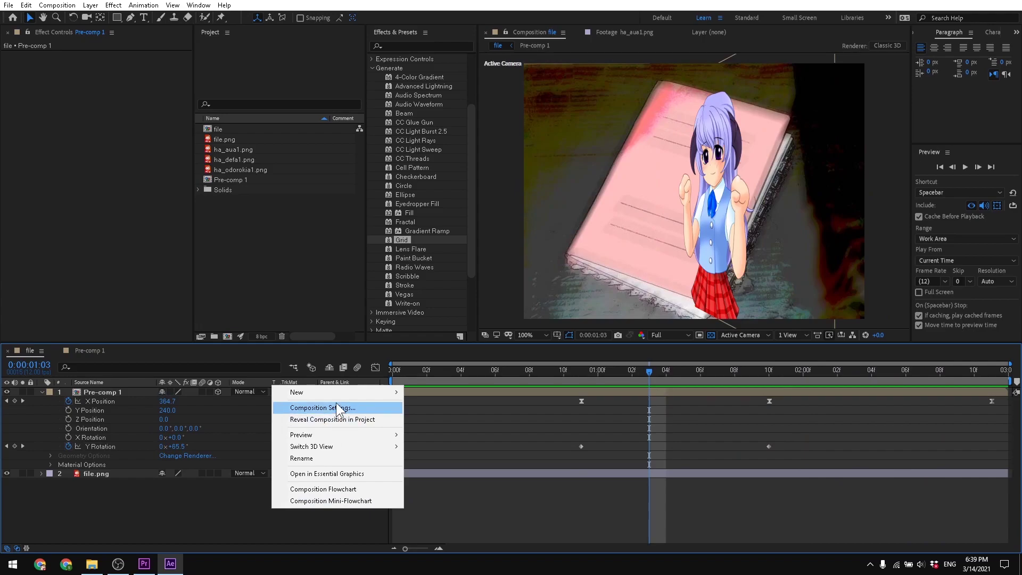
mouse_move(335, 396)
click(430, 442)
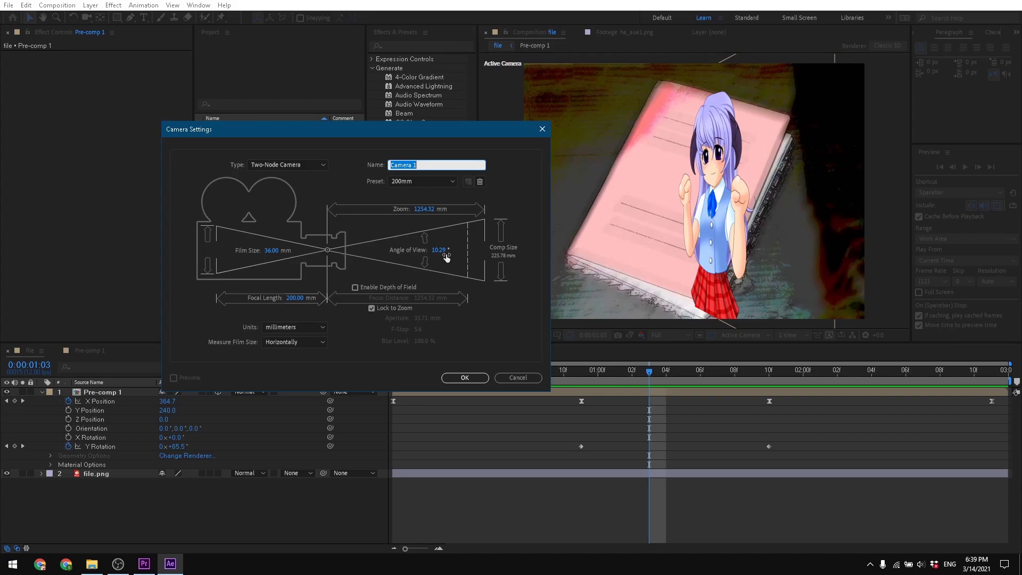
click(462, 375)
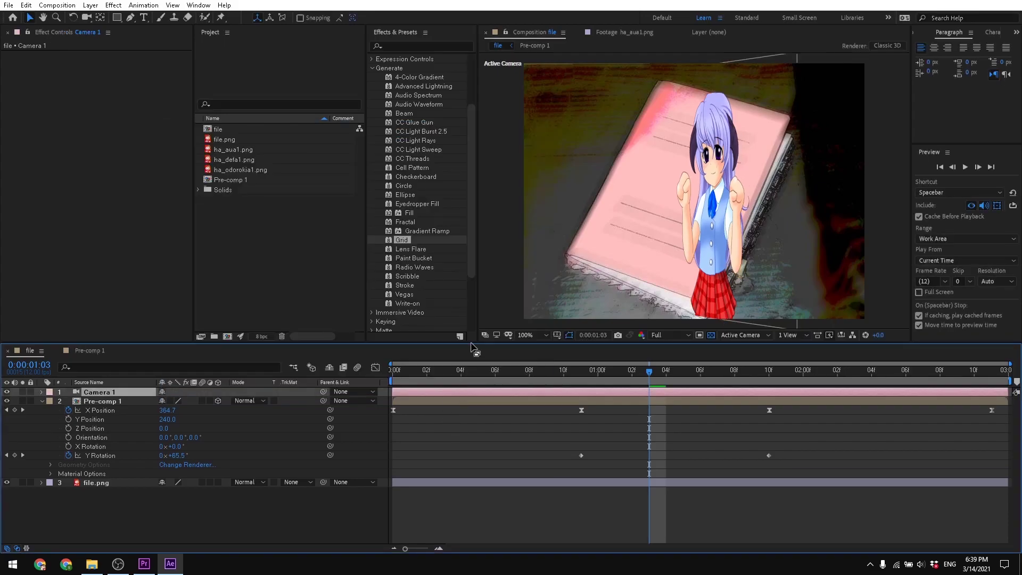
key(comma)
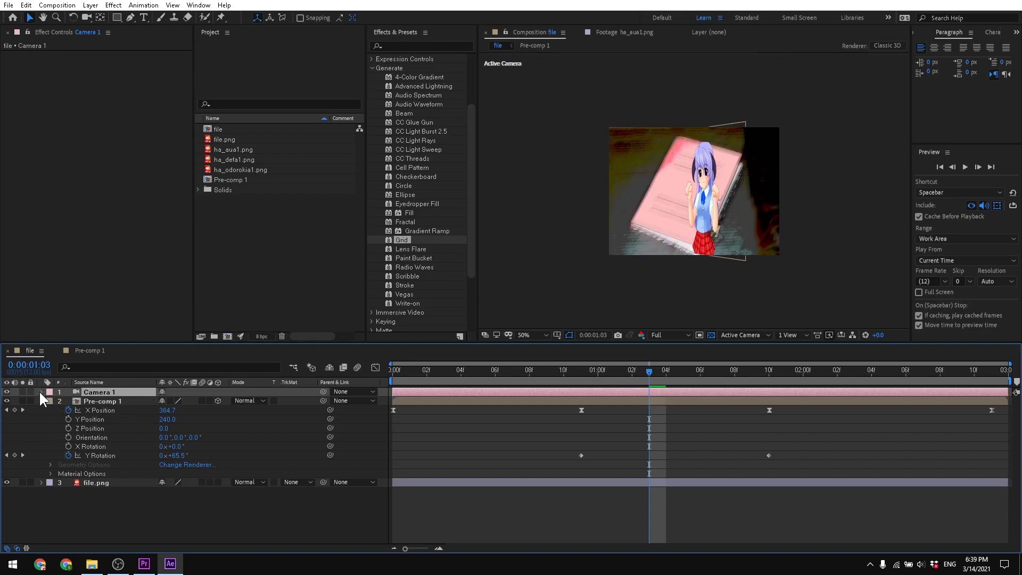
click(219, 482)
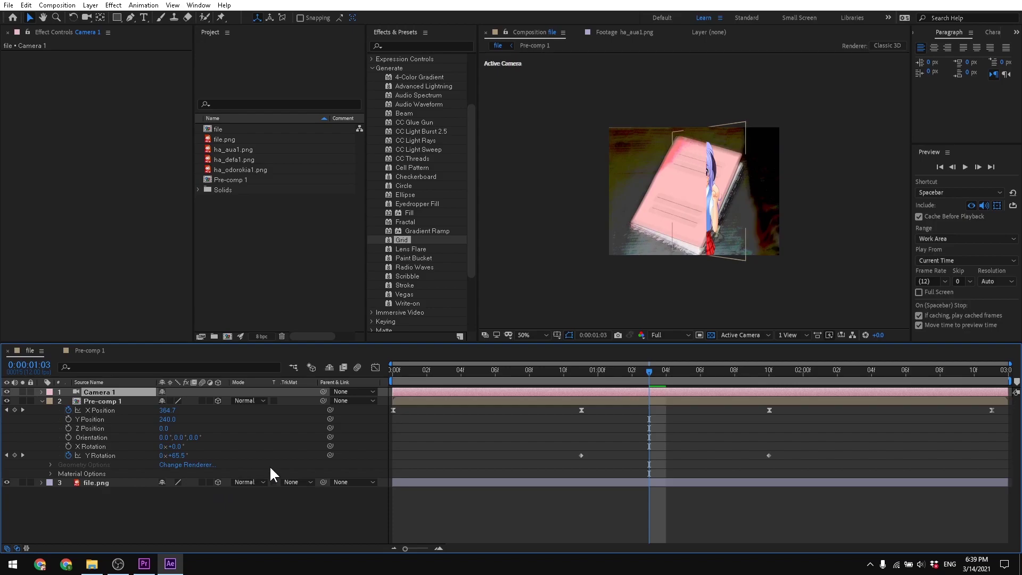
Try shifting Camera 1's point of interest to 308 on the X axis, and delete the camera
click(41, 391)
click(51, 402)
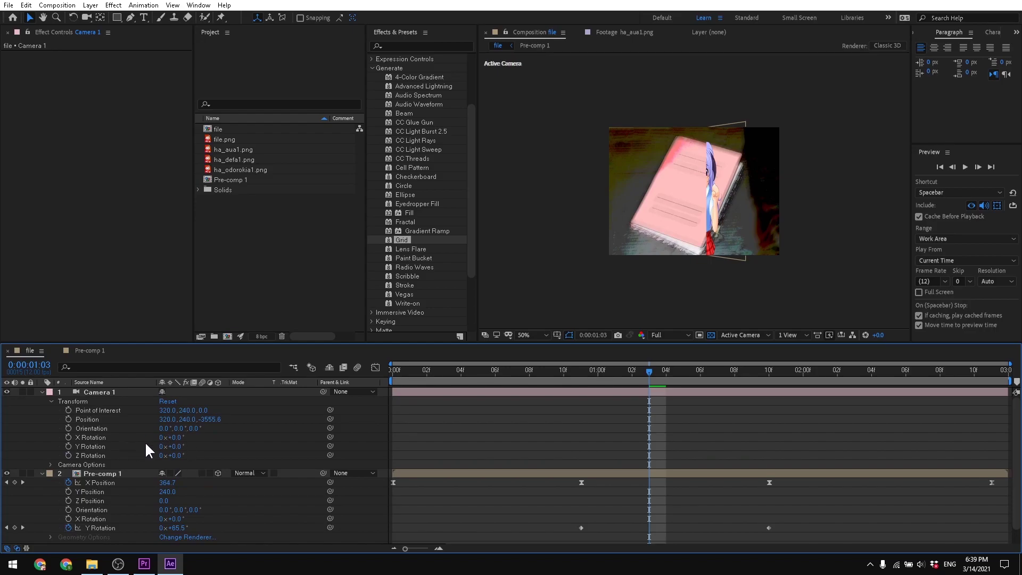
drag(174, 439, 190, 456)
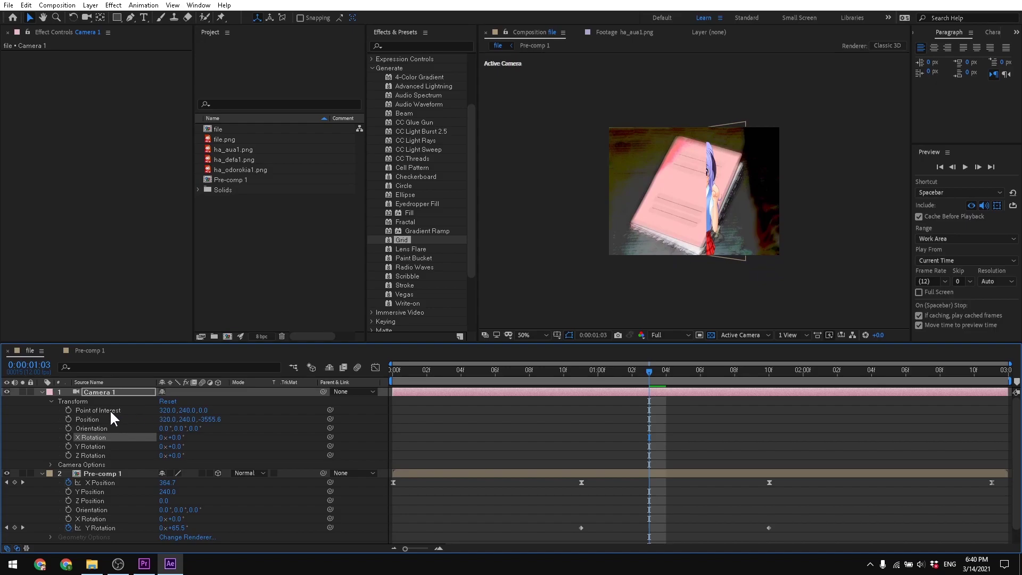
click(87, 420)
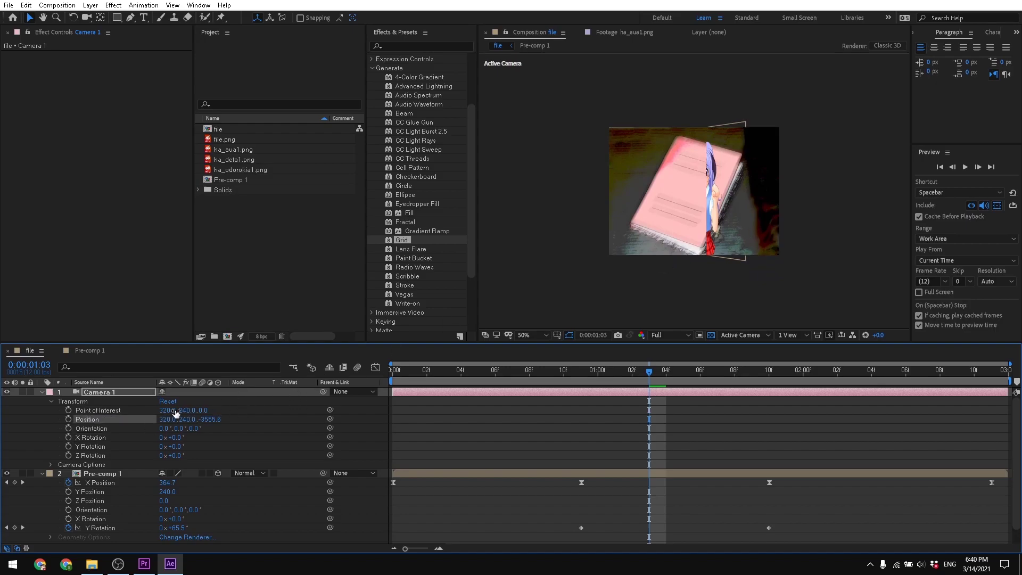
drag(175, 411, 191, 443)
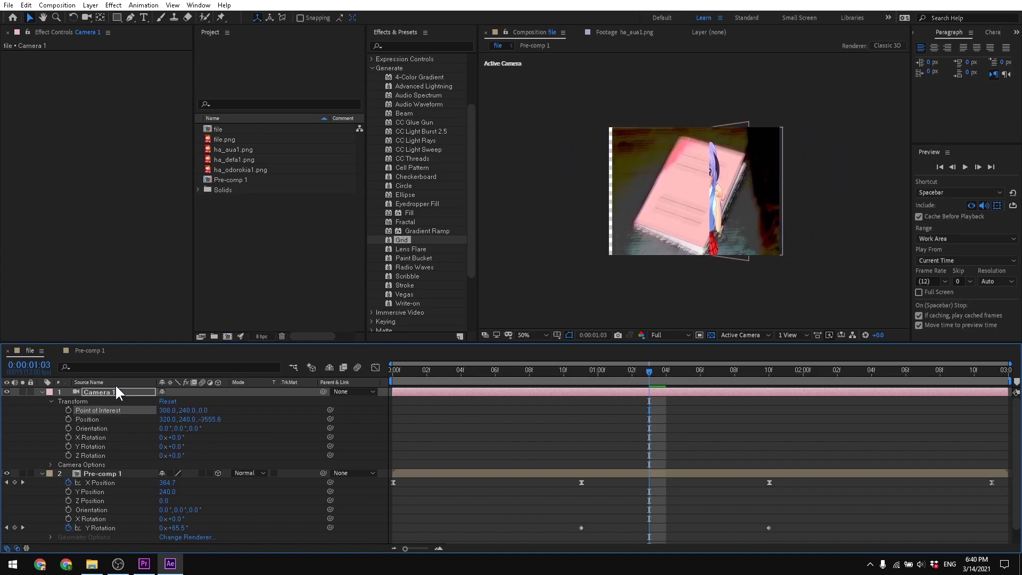
key(Delete)
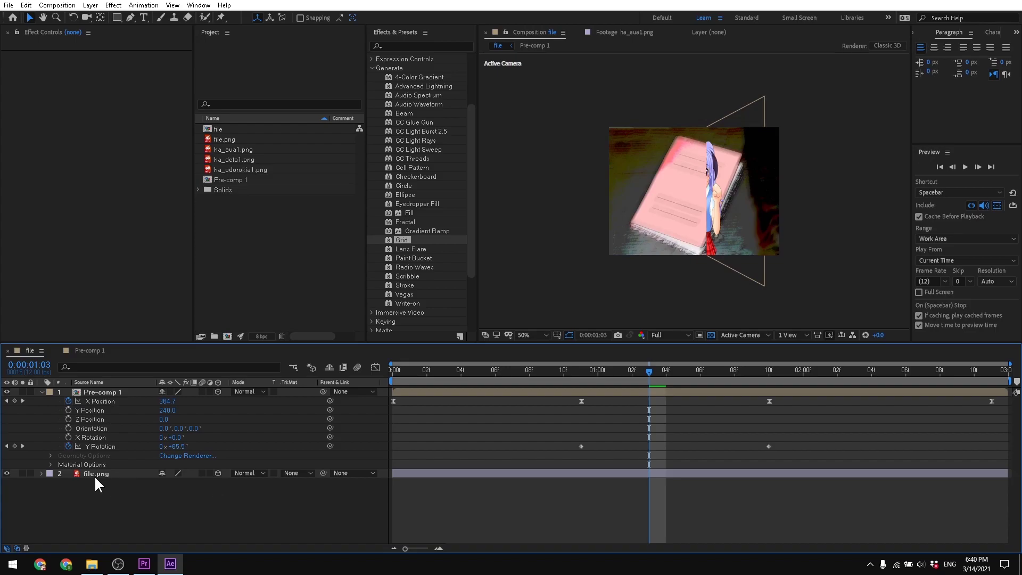
Try moving the file.png layer toward the viewer along its Z position, and turn off its 3D mode
click(41, 472)
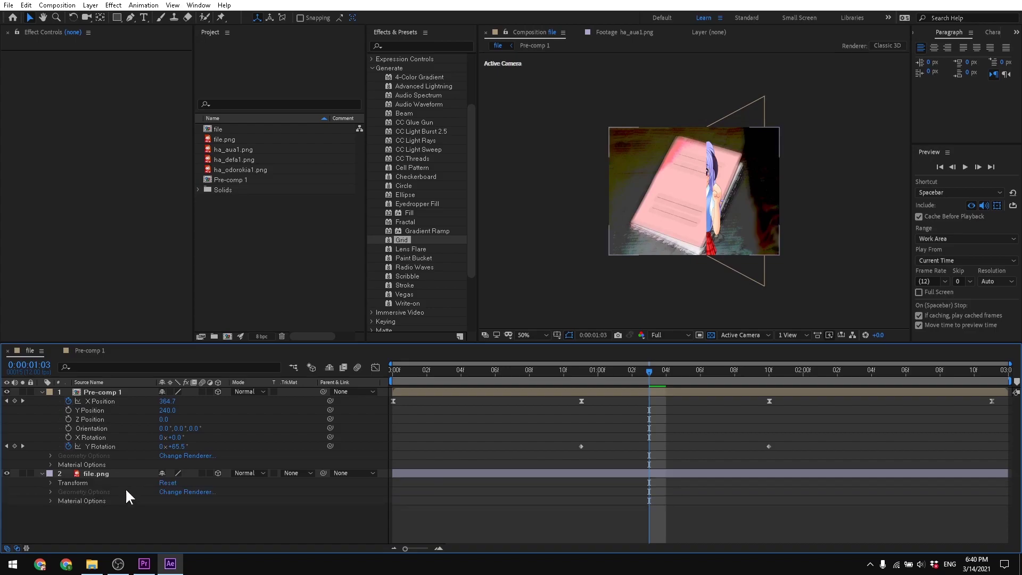
click(49, 483)
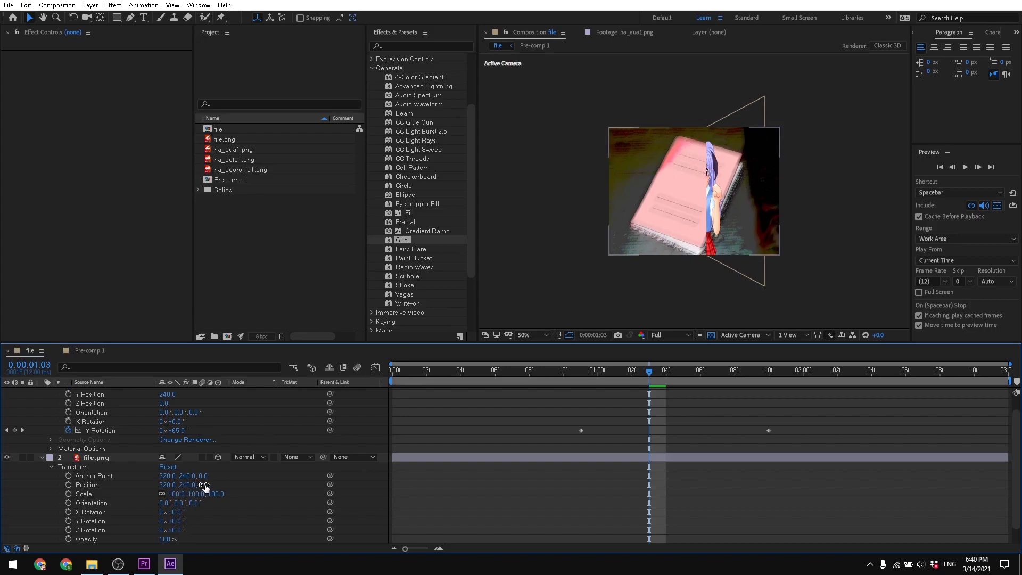
drag(202, 486, 203, 541)
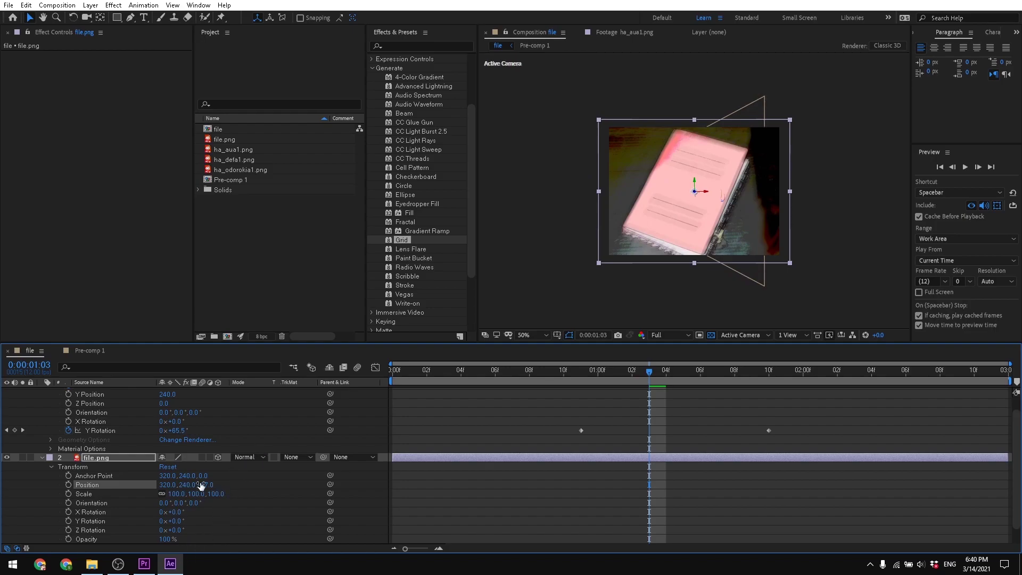
click(218, 457)
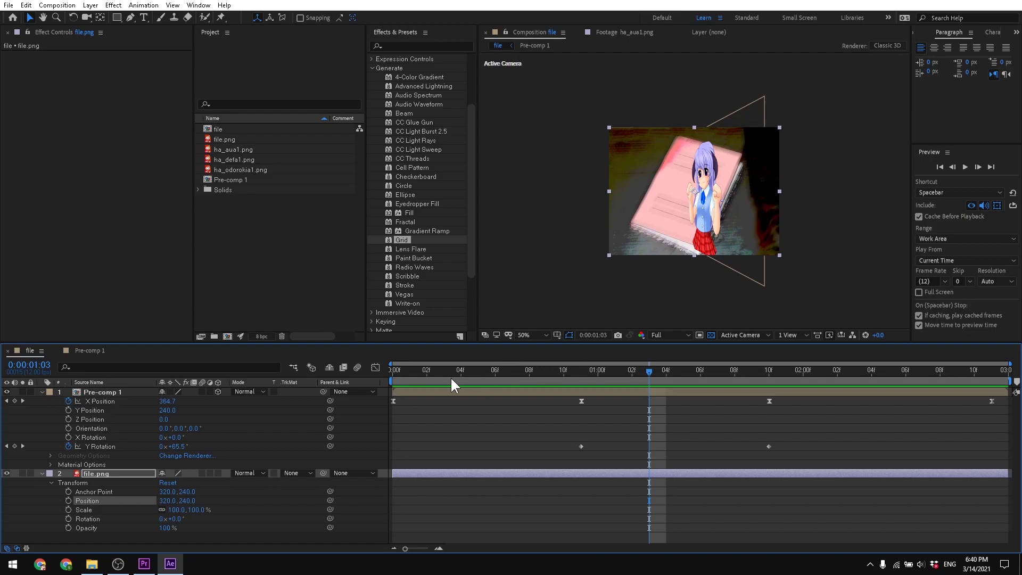
Return to the start of the composition and add an adjustment layer above Pre-comp 1
key(Home)
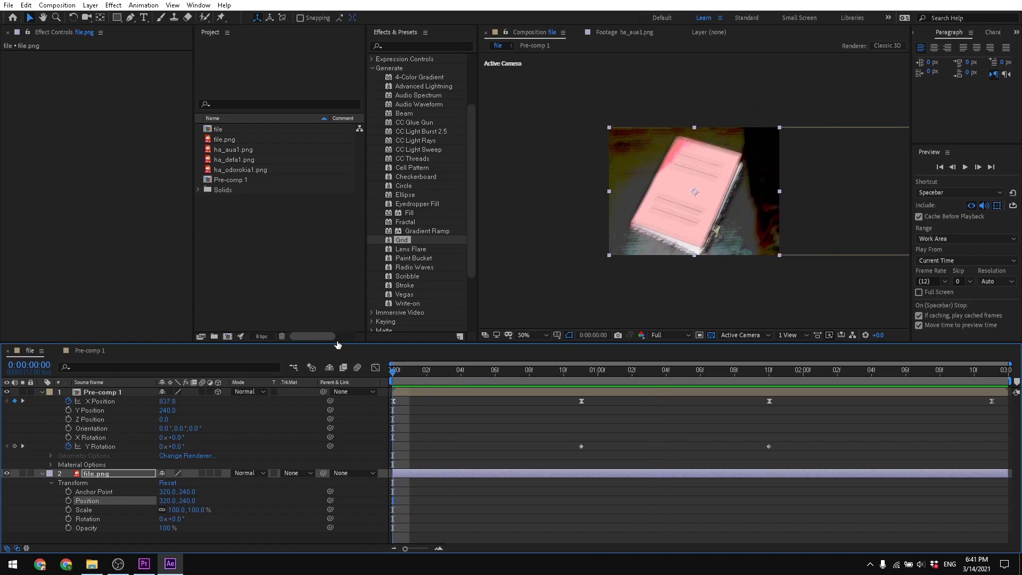
drag(394, 373, 462, 386)
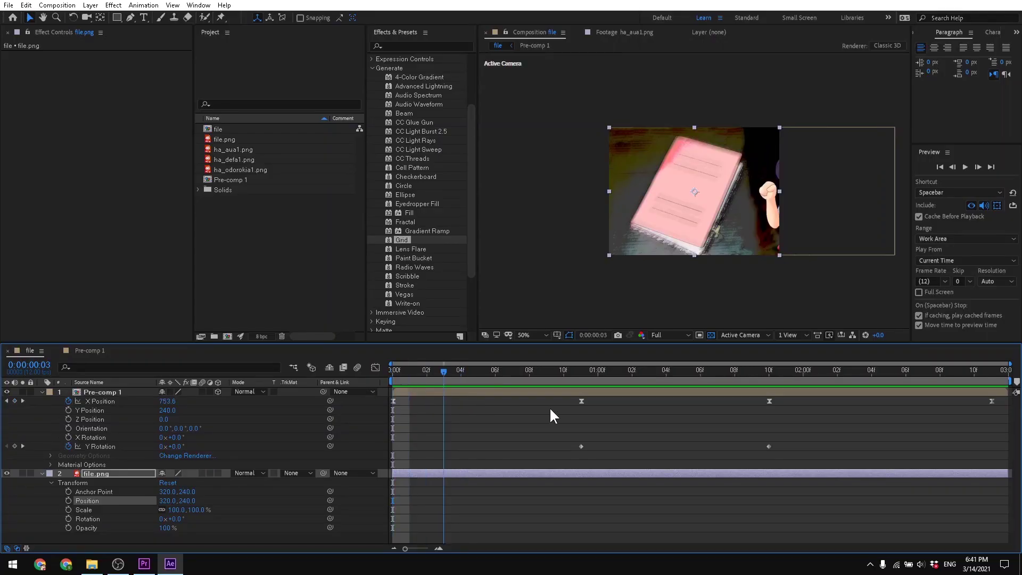
drag(550, 414, 372, 506)
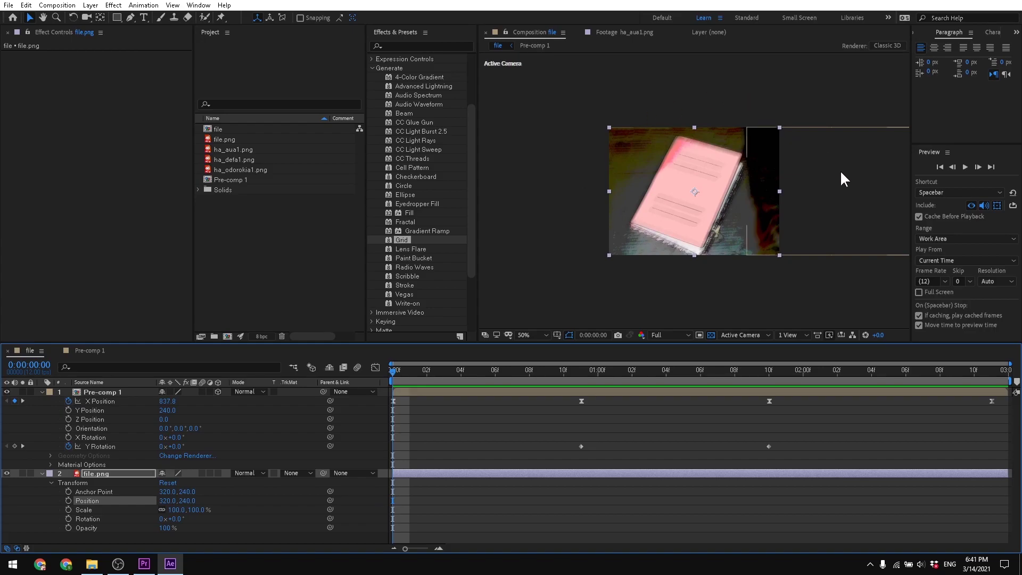
right_click(373, 417)
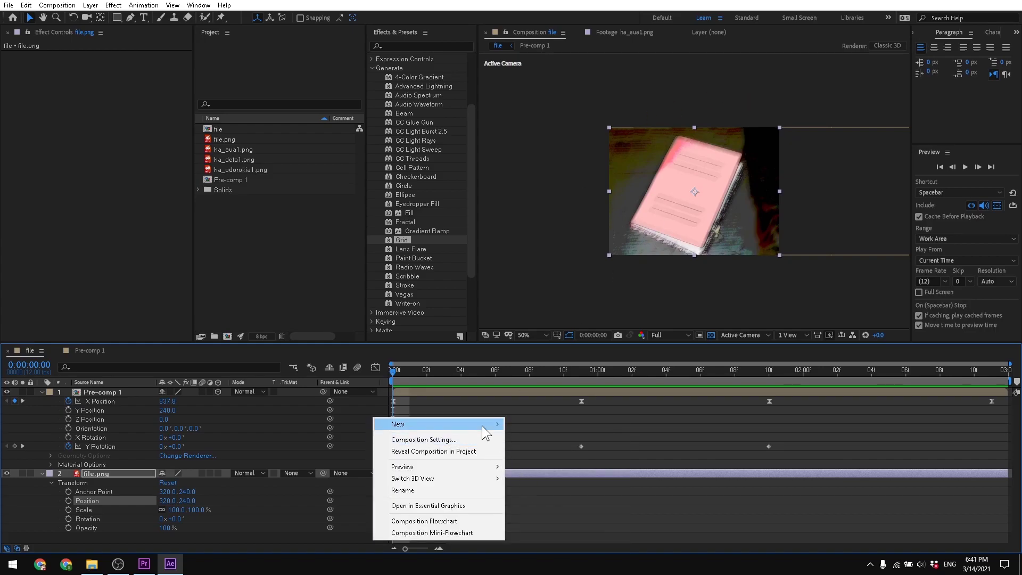
mouse_move(484, 423)
click(557, 509)
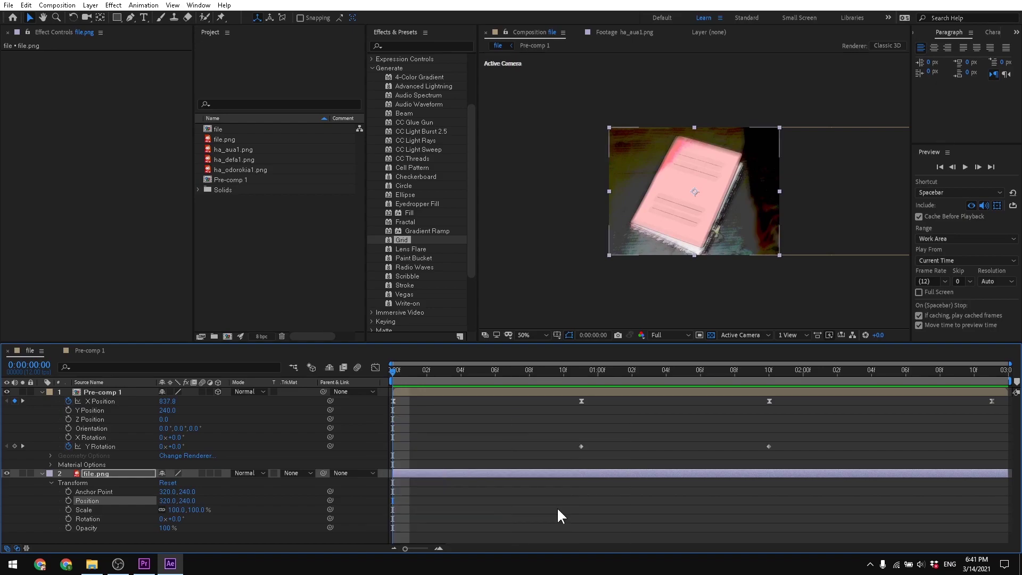
drag(111, 473, 108, 391)
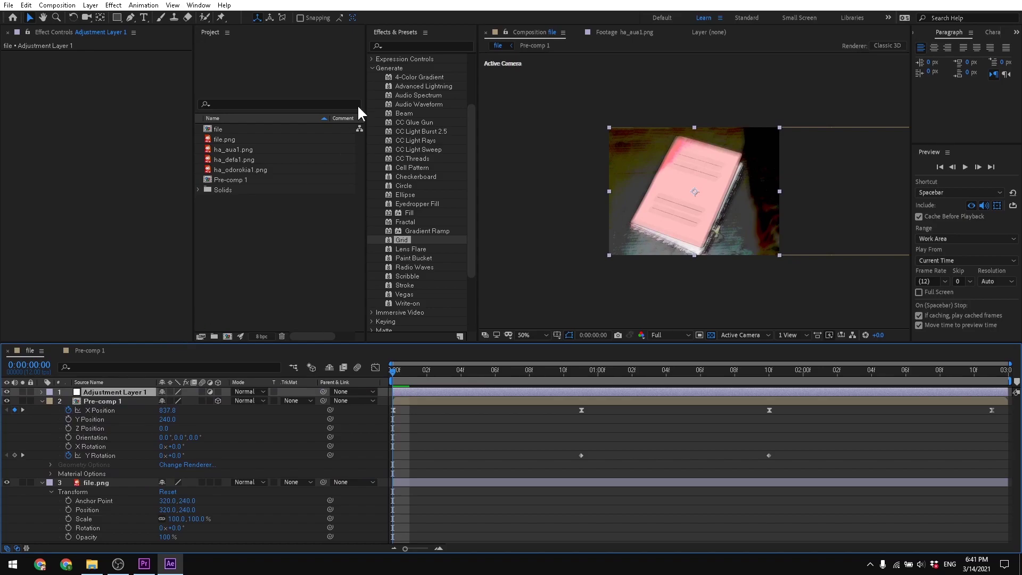
Search the effects for "vign" and apply CC Vignette to the adjustment layer
click(371, 68)
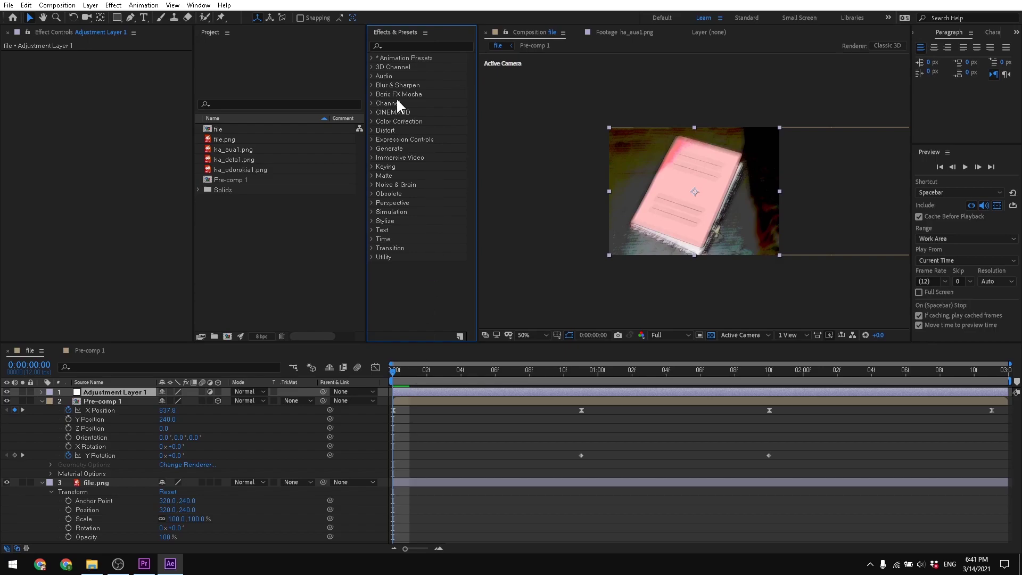
click(409, 46)
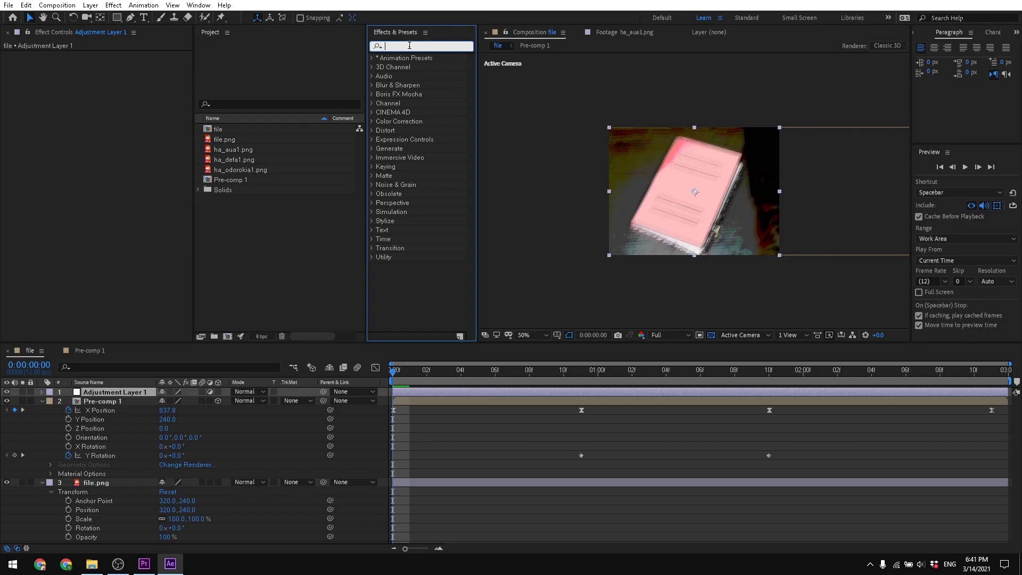
text(vign)
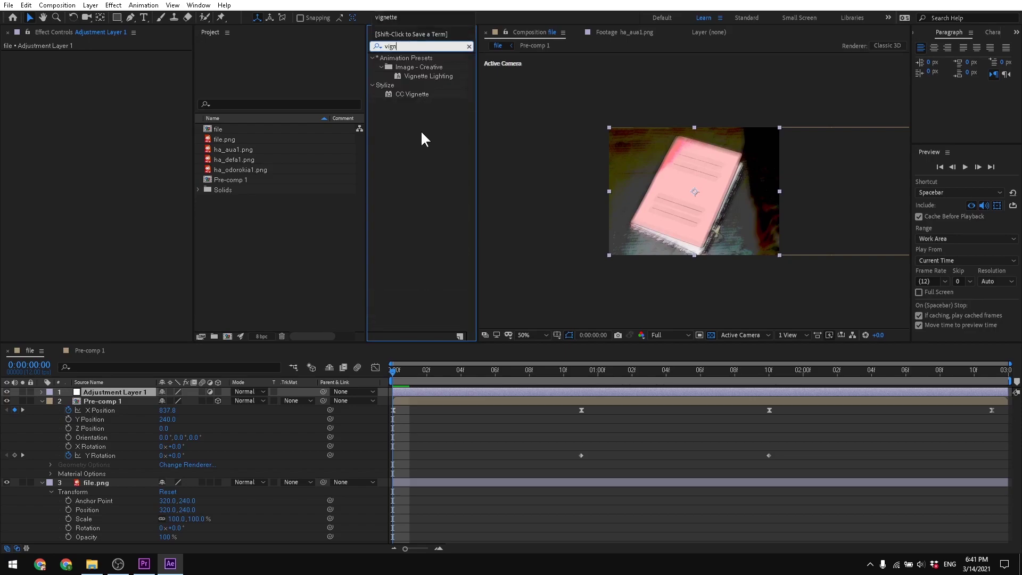
drag(417, 93, 63, 172)
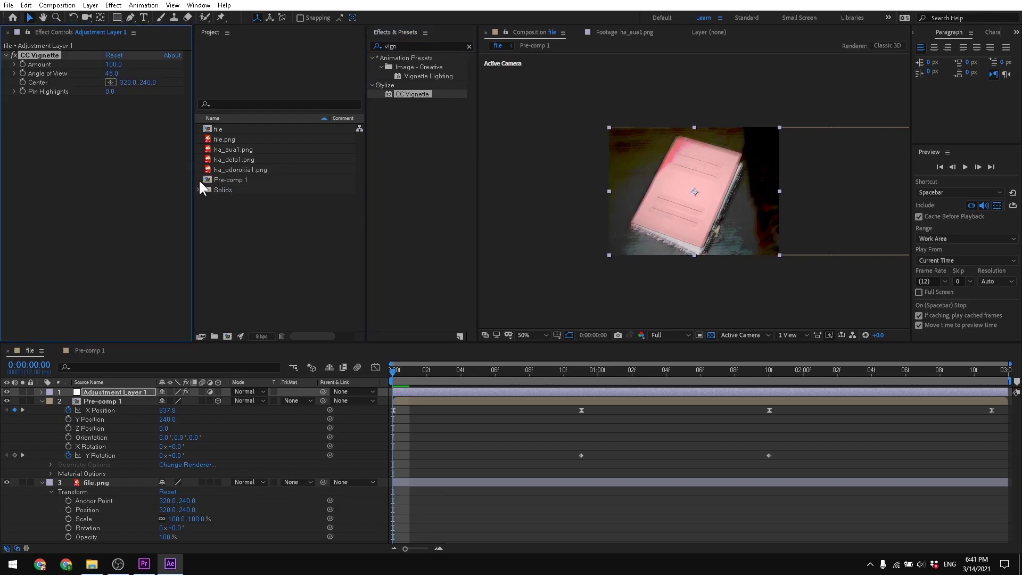
Set the CC Vignette Amount to 344 and preview the darkened edges at 0:00:00:09
scroll(707, 175, up, 4)
scroll(694, 220, down, 2)
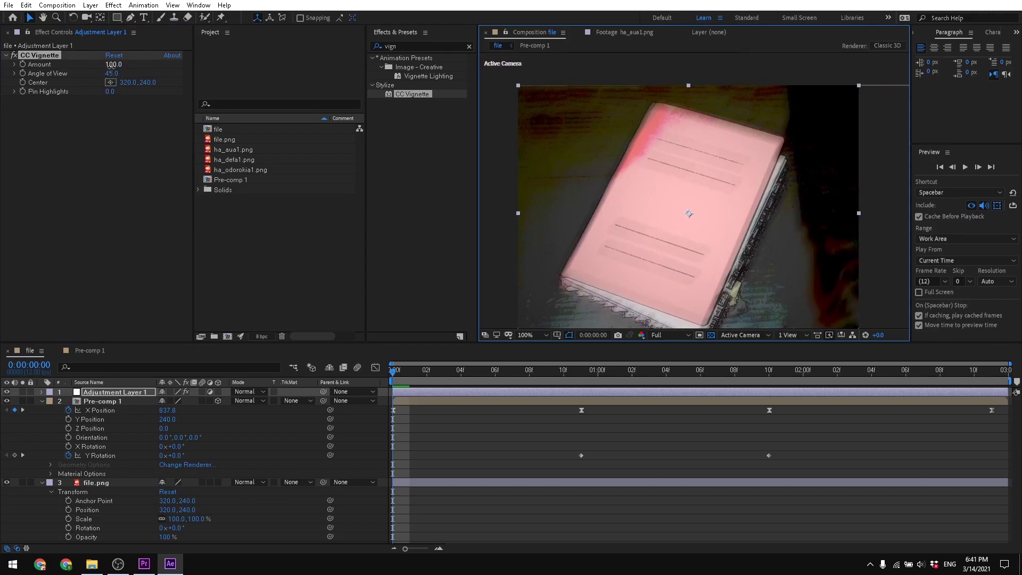
drag(112, 65, 297, 122)
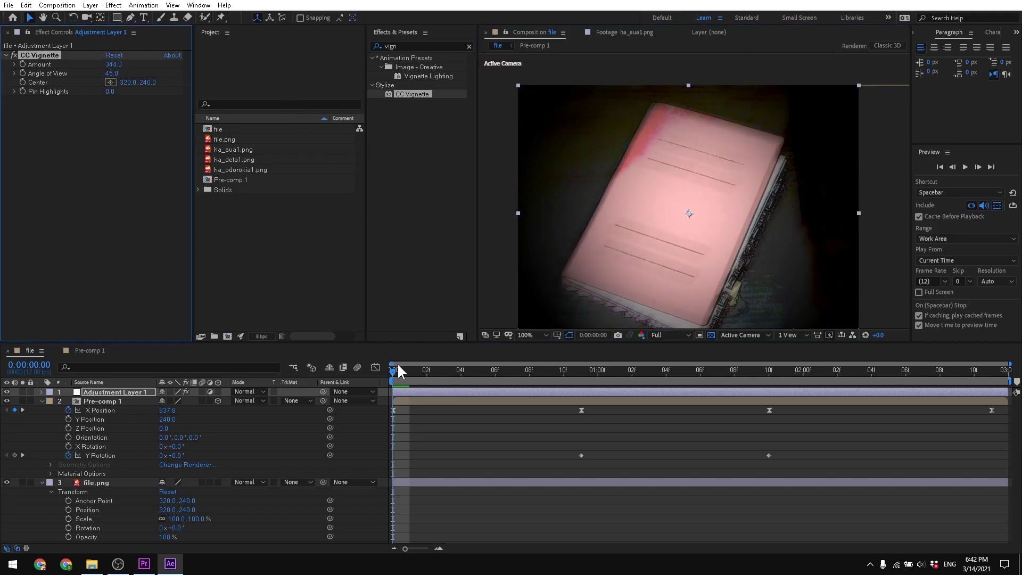
drag(397, 367, 546, 396)
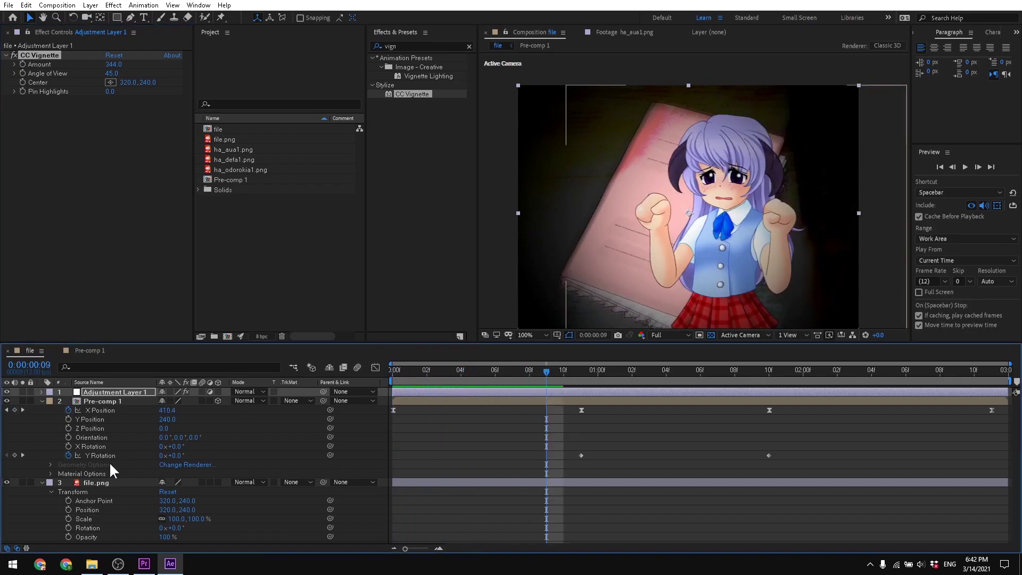
Try Pre-comp 1 above the adjustment layer, and put the adjustment layer back at the top of the stack
drag(103, 401, 103, 388)
scroll(680, 203, down, 2)
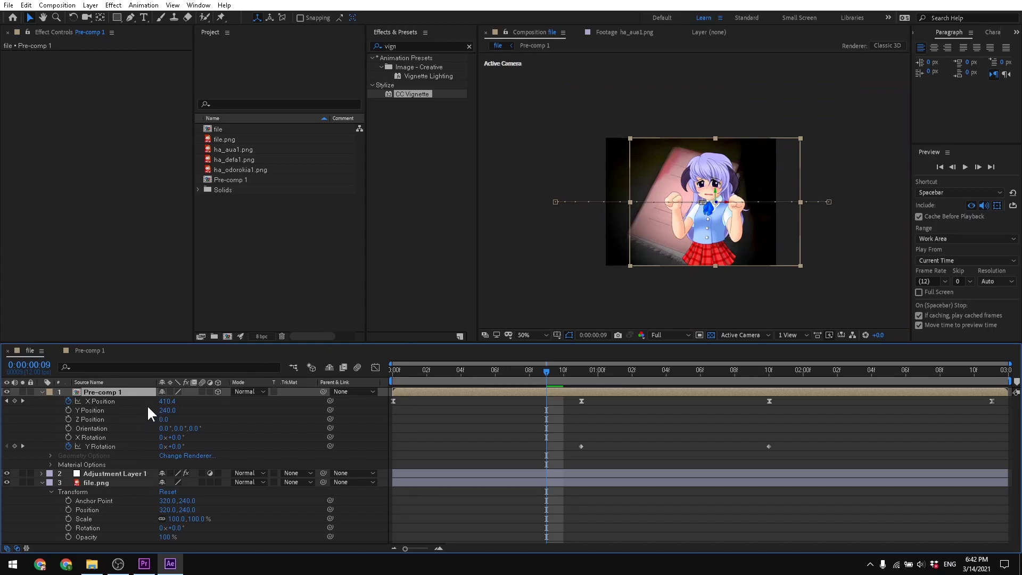
drag(98, 471, 105, 389)
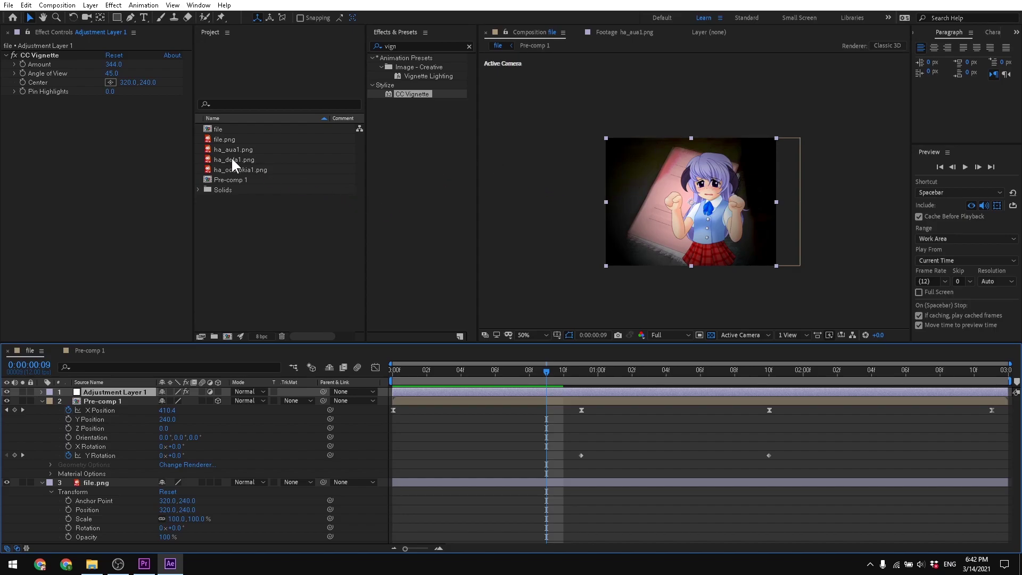
Lower the adjustment layer's CC Vignette Amount to -588 and further to -914 to brighten the image edges
drag(115, 67, 44, 81)
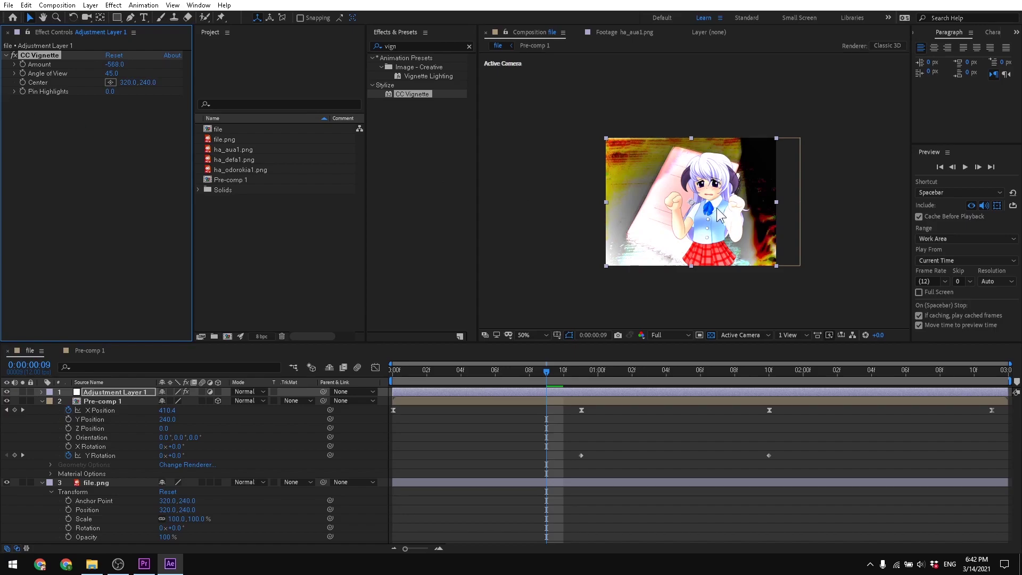
scroll(729, 181, up, 2)
scroll(727, 180, down, 2)
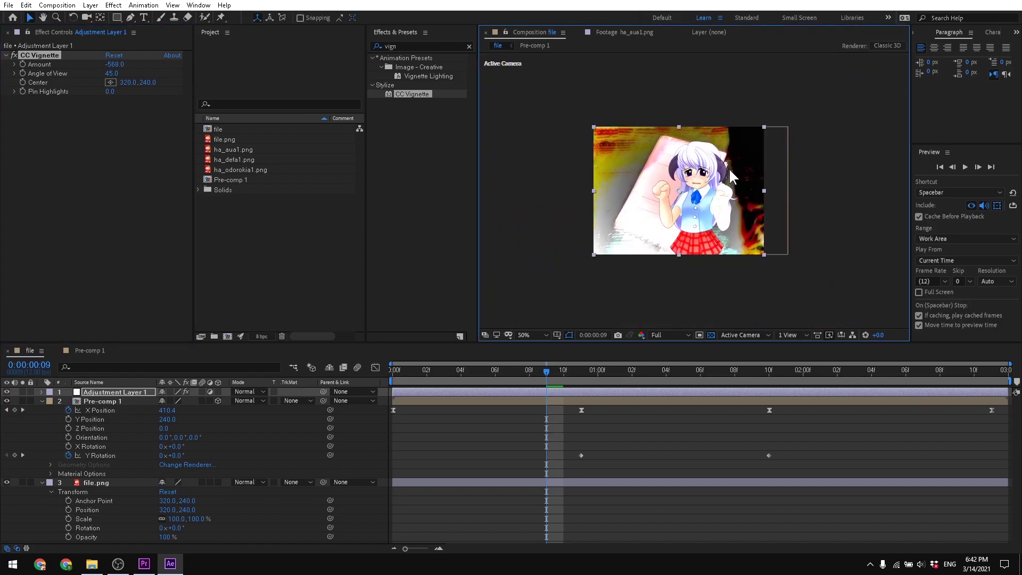
drag(232, 63, 2, 137)
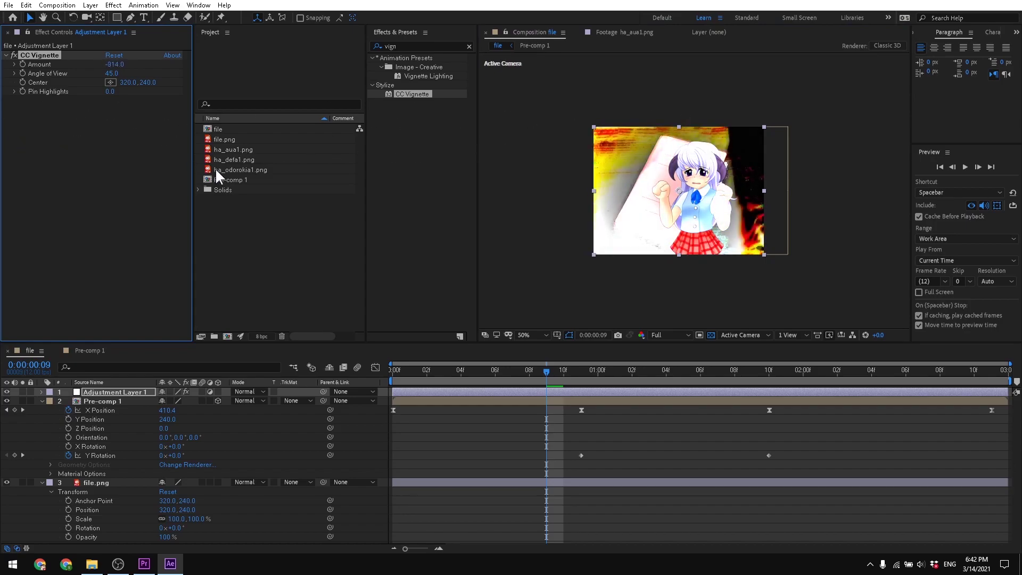
Undo the last CC Vignette Amount change, and search the effects and presets for "old" and for "tv"
key(ctrl+z)
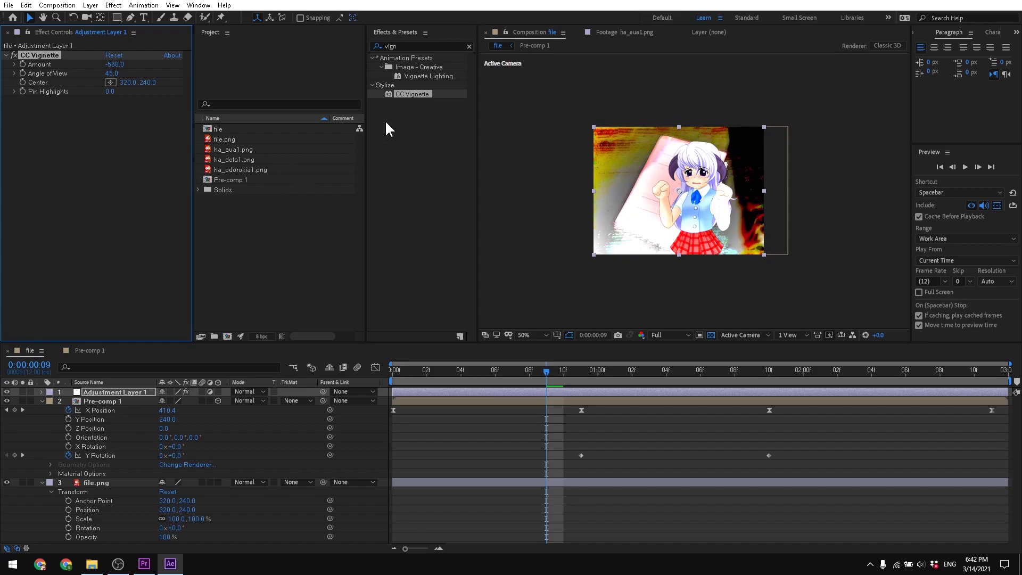
click(407, 52)
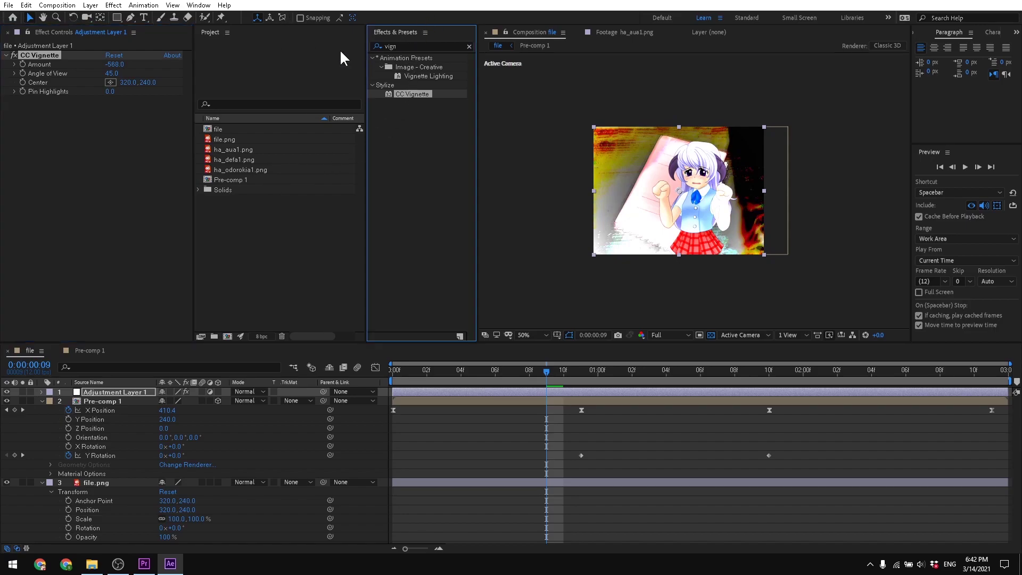
double_click(403, 47)
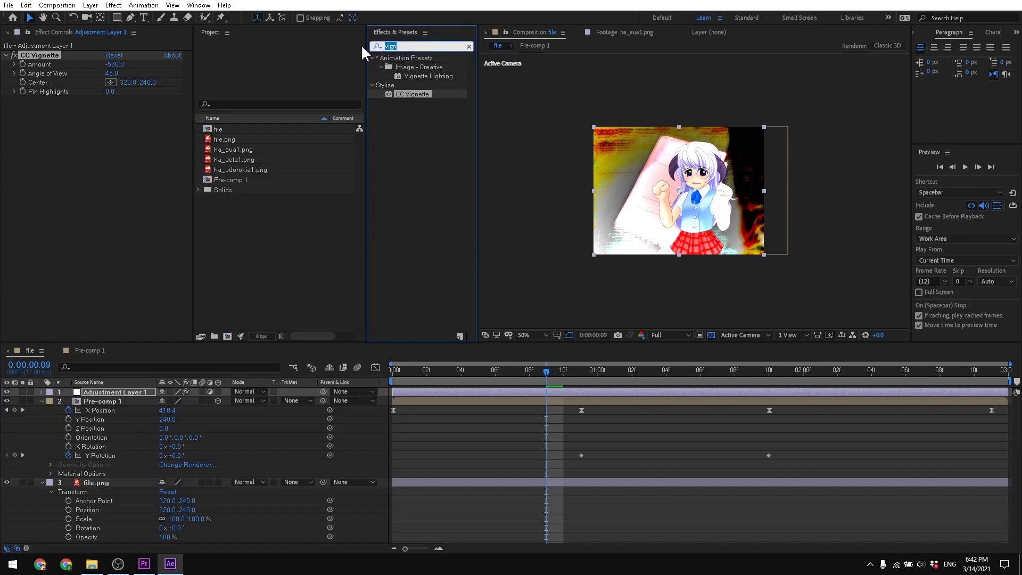
text(old)
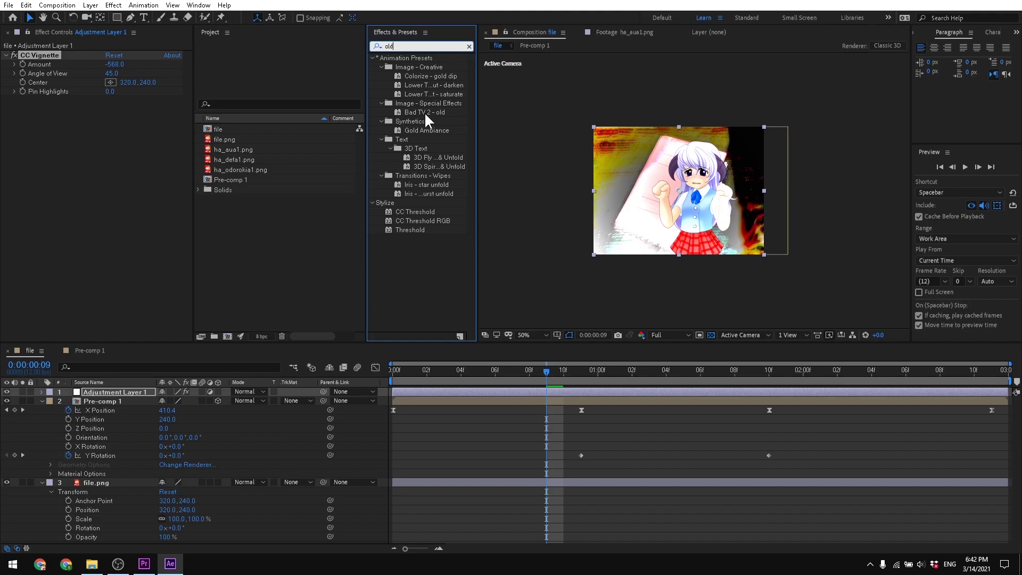
key(BackSpace)
key(BackSpace)
key(BackSpace)
text(tv)
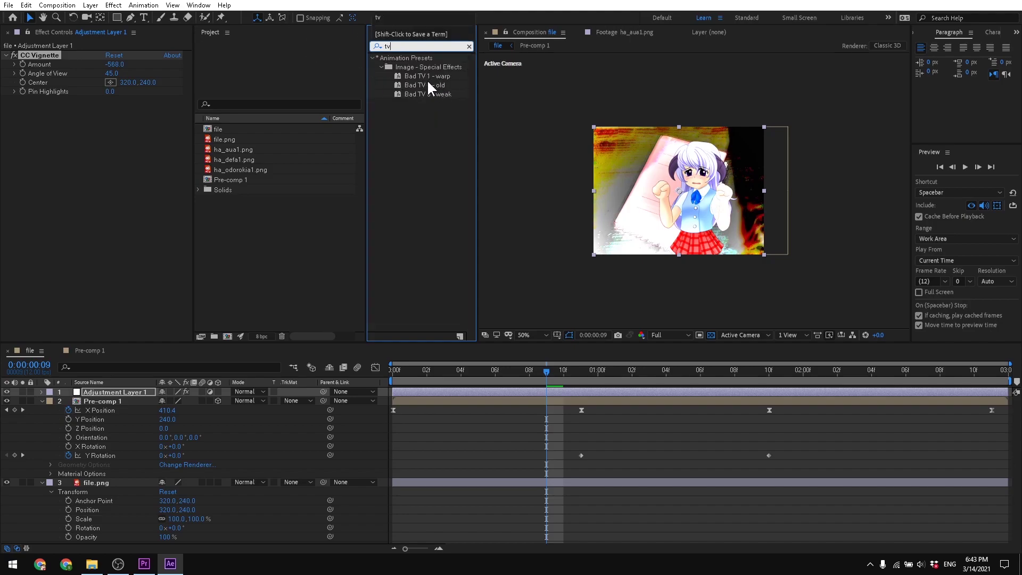
Try the Bad TV 2 - old preset on the adjustment layer, inspect it enlarged, and delete its effects
drag(426, 85, 94, 183)
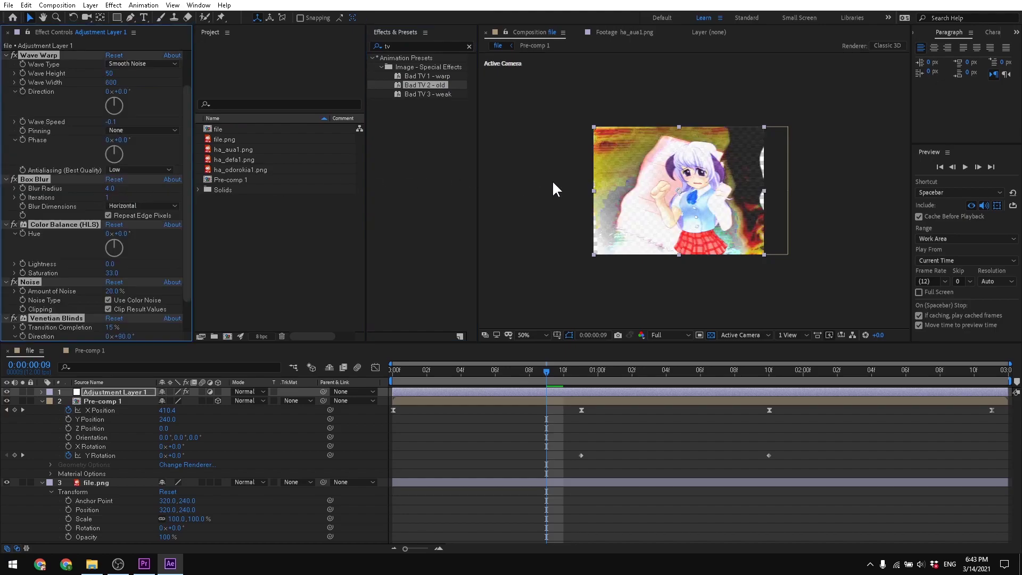
key(period)
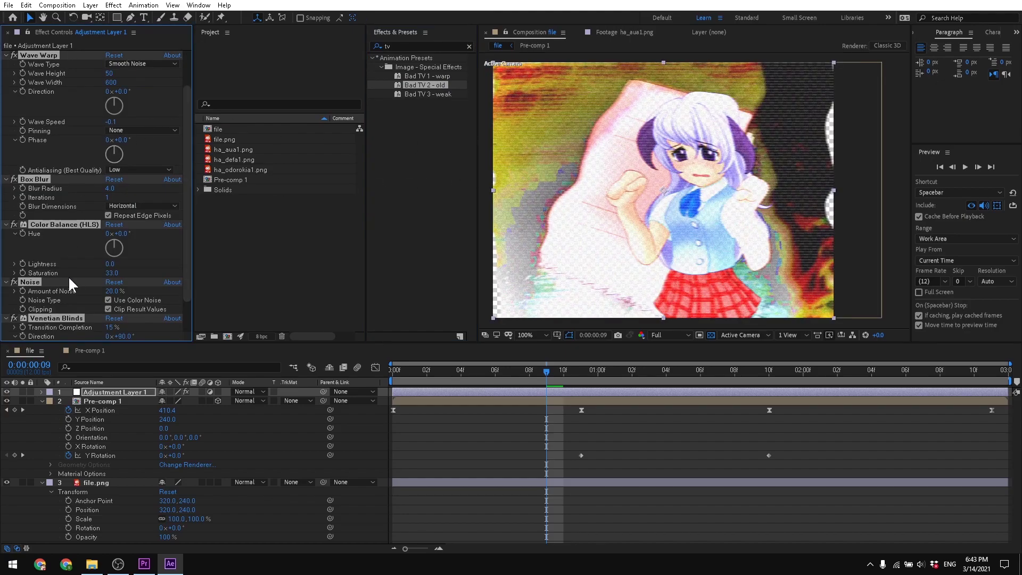
scroll(79, 202, down, 2)
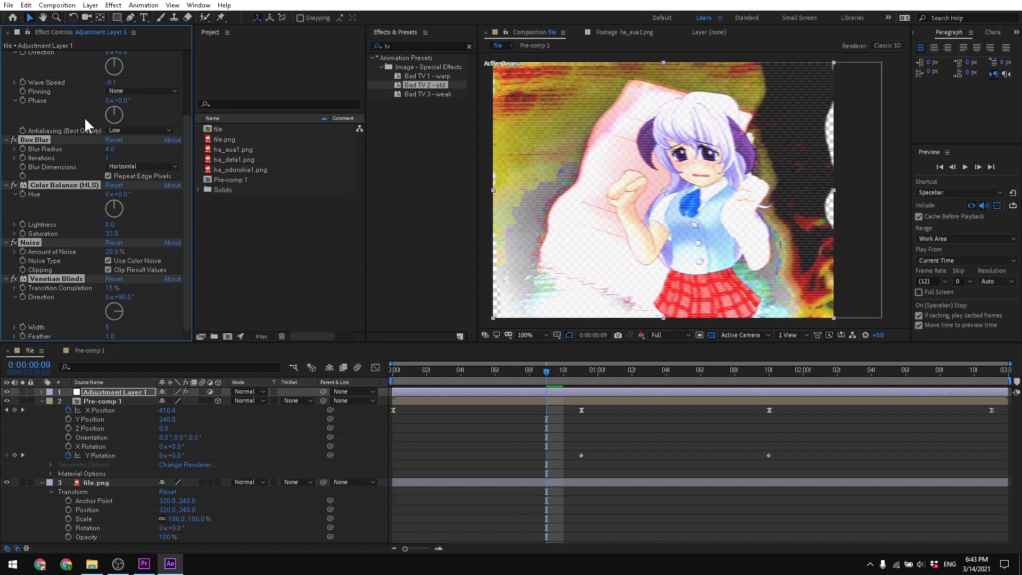
key(Delete)
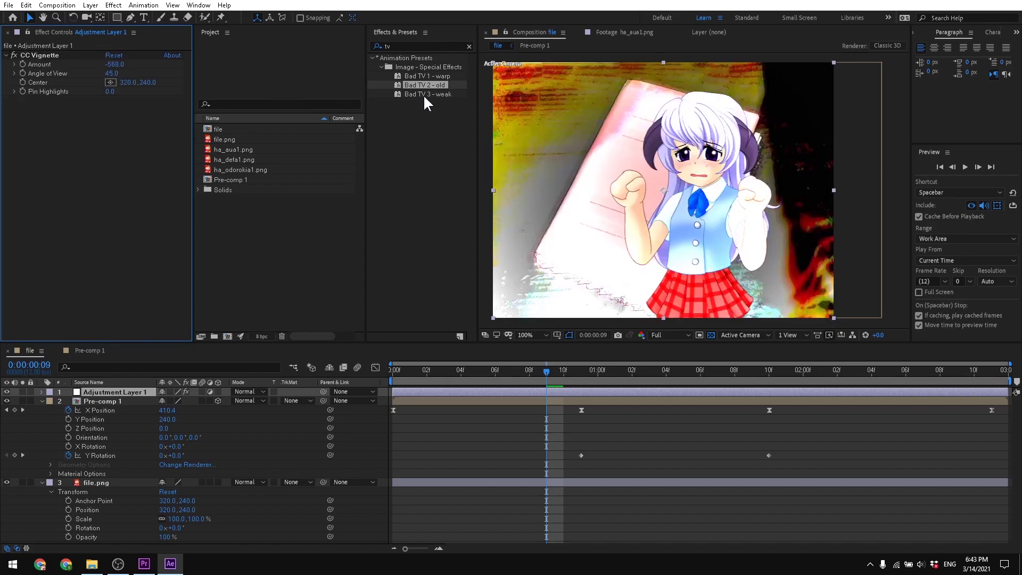
Try the Bad TV 3 - weak and Bad TV 1 - warp presets on the adjustment layer, undoing each one
drag(424, 95, 45, 202)
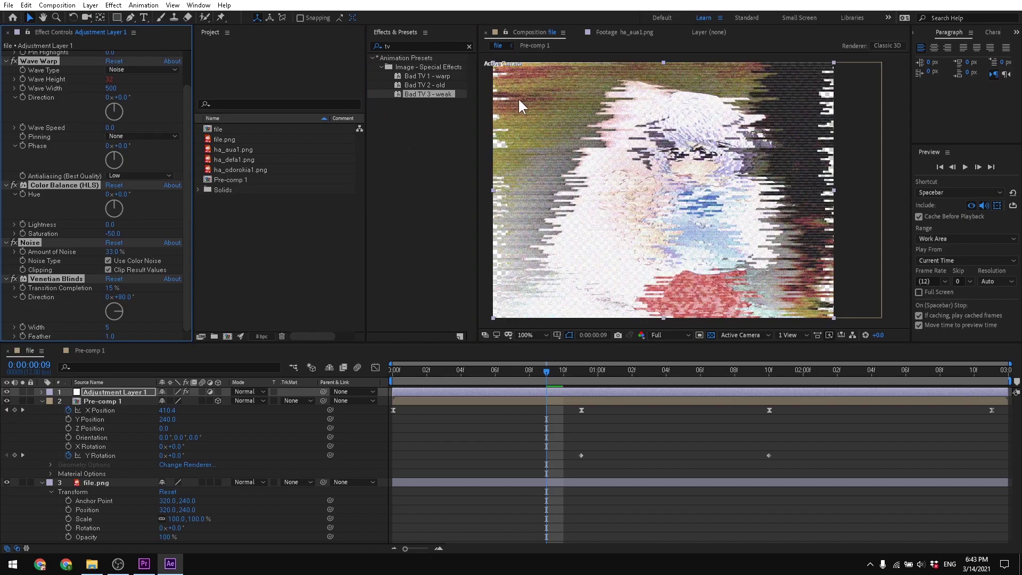
key(ctrl+z)
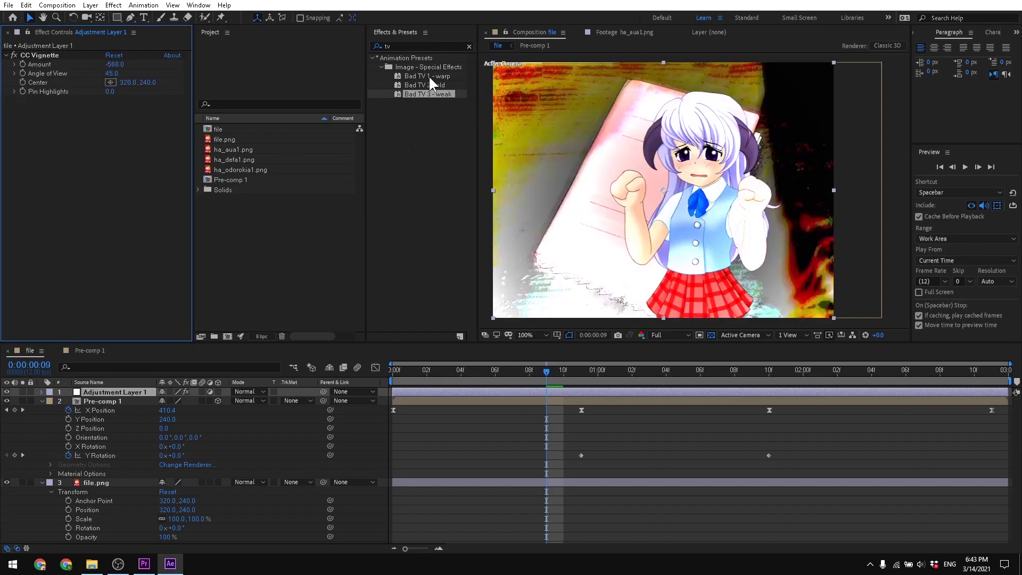
drag(429, 75, 69, 200)
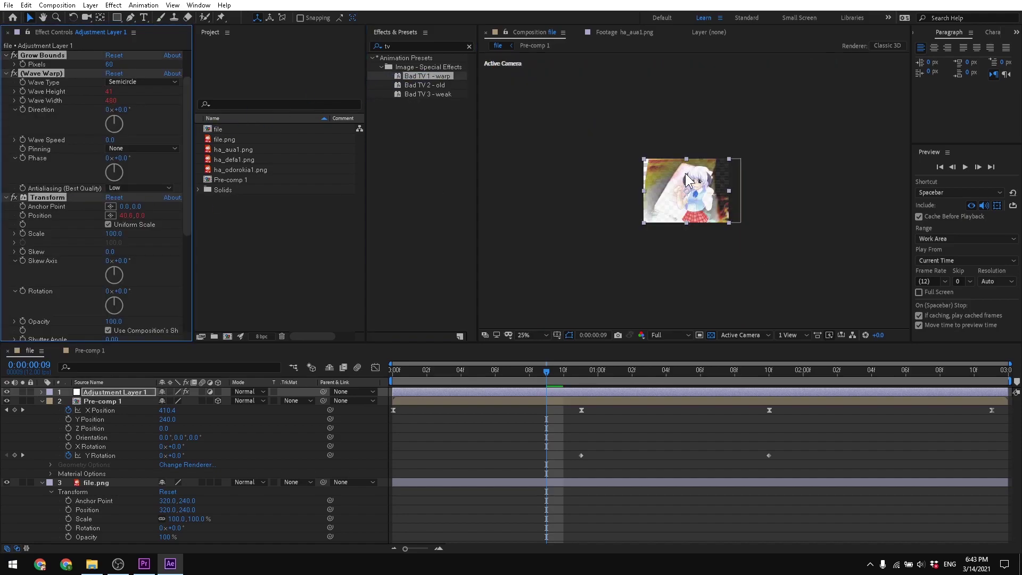
key(ctrl+z)
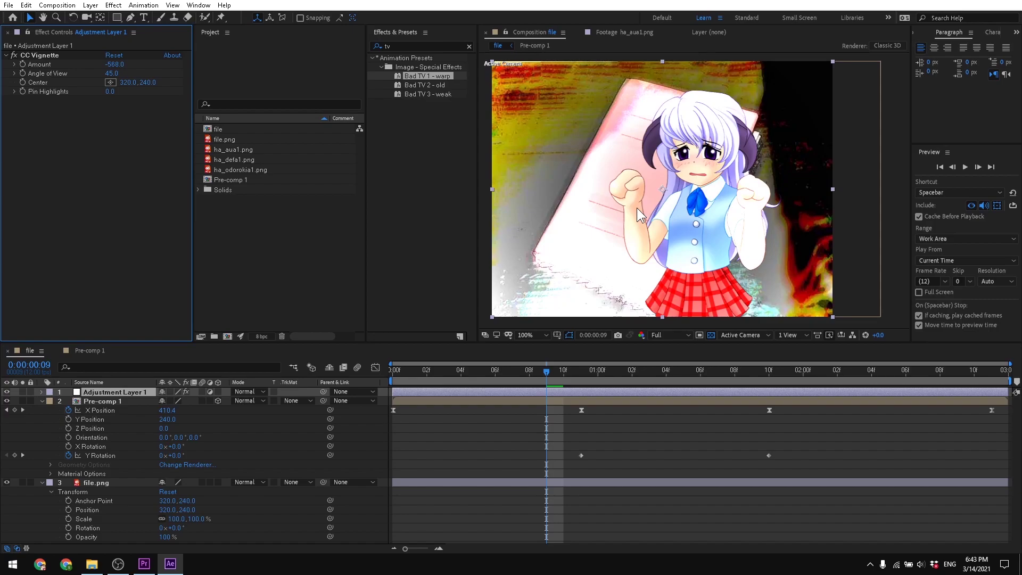
Clear the effects search and browse the effects in the Color Correction category
click(382, 68)
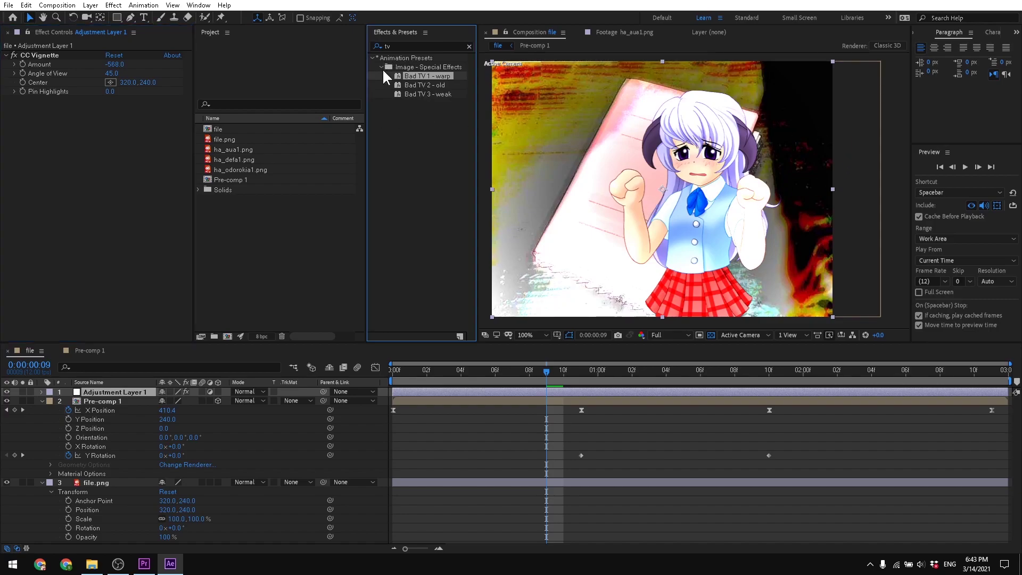
click(380, 67)
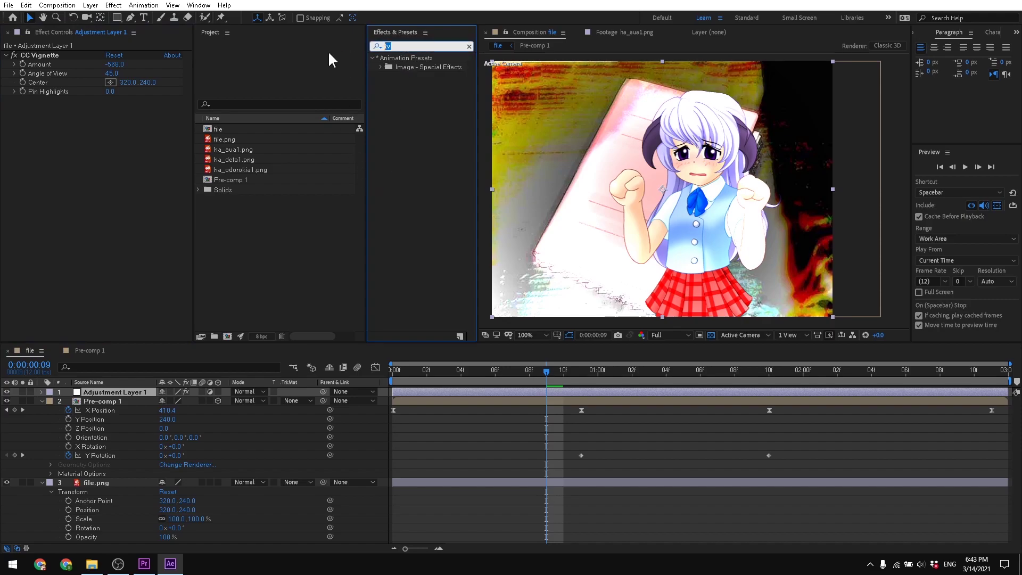
key(BackSpace)
key(BackSpace)
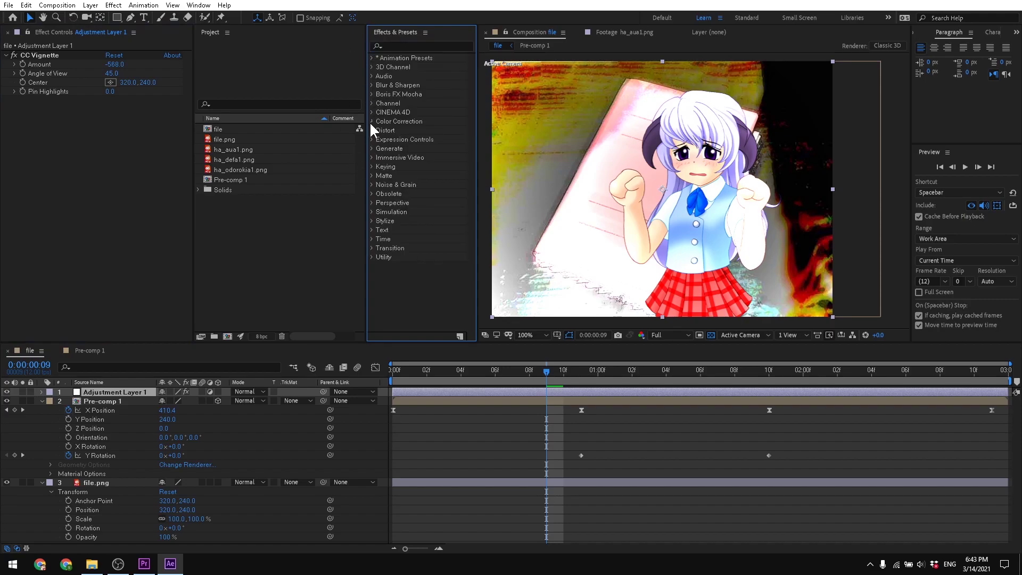
click(372, 122)
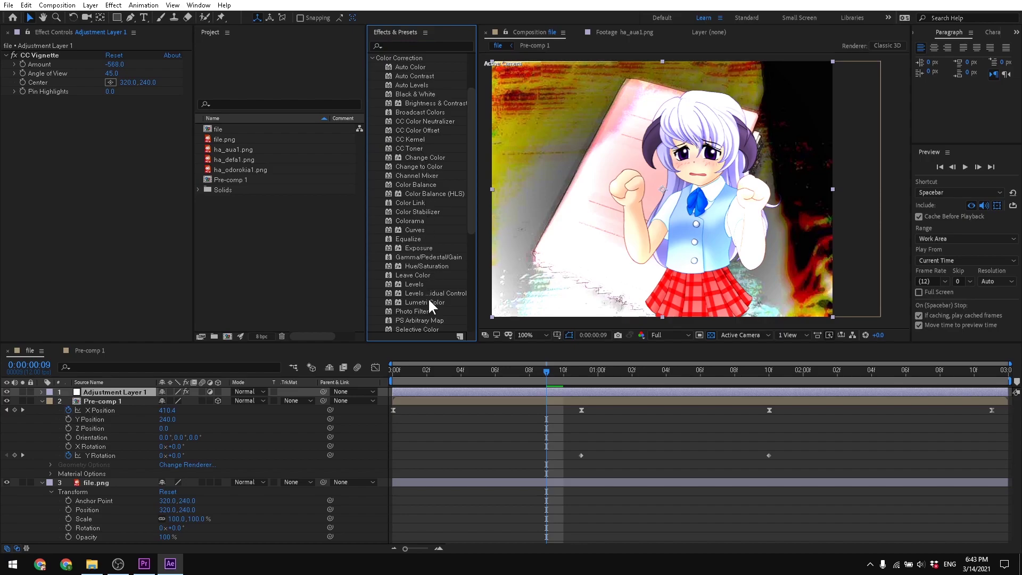
scroll(427, 302, down, 1)
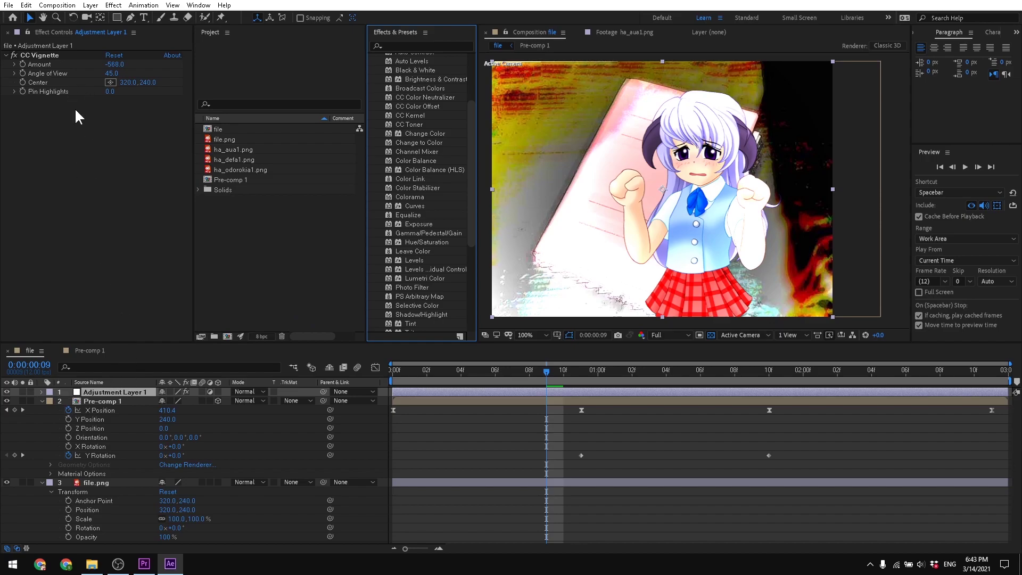
Set the adjustment layer's CC Vignette Amount to 92 and scrub through the character's turn, ending at 0:00:00:09
click(118, 55)
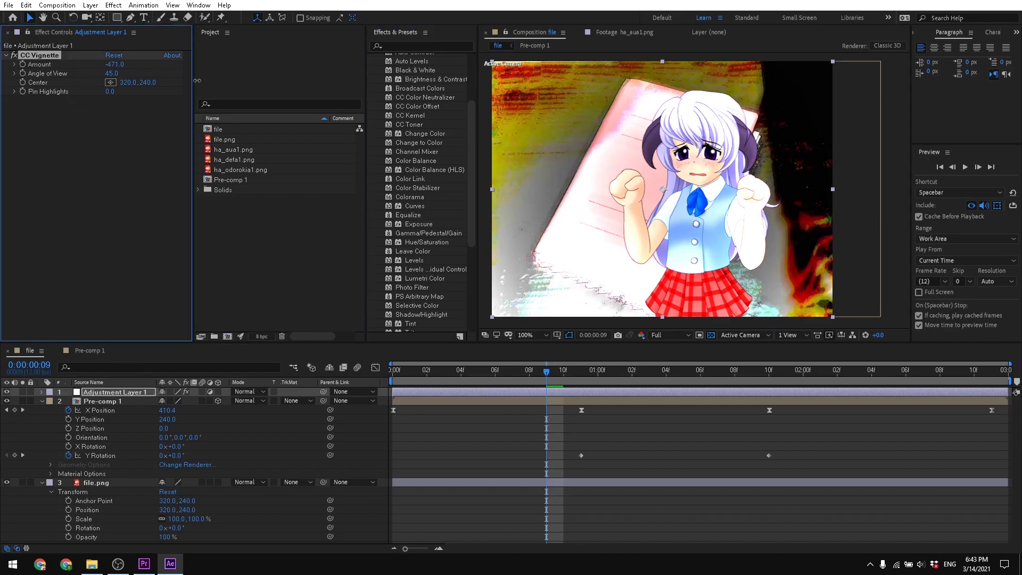
drag(222, 91, 229, 91)
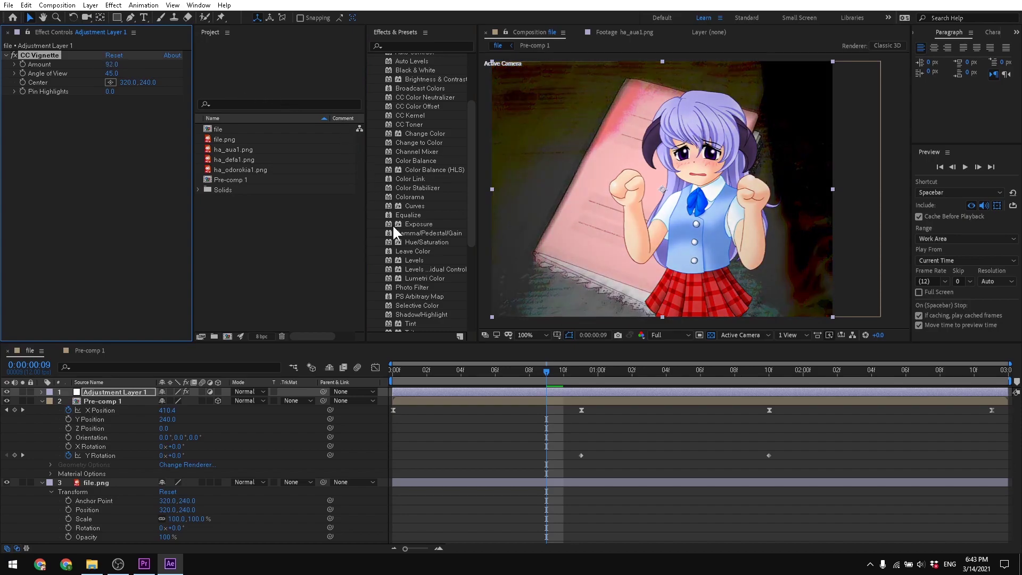
drag(550, 370, 609, 384)
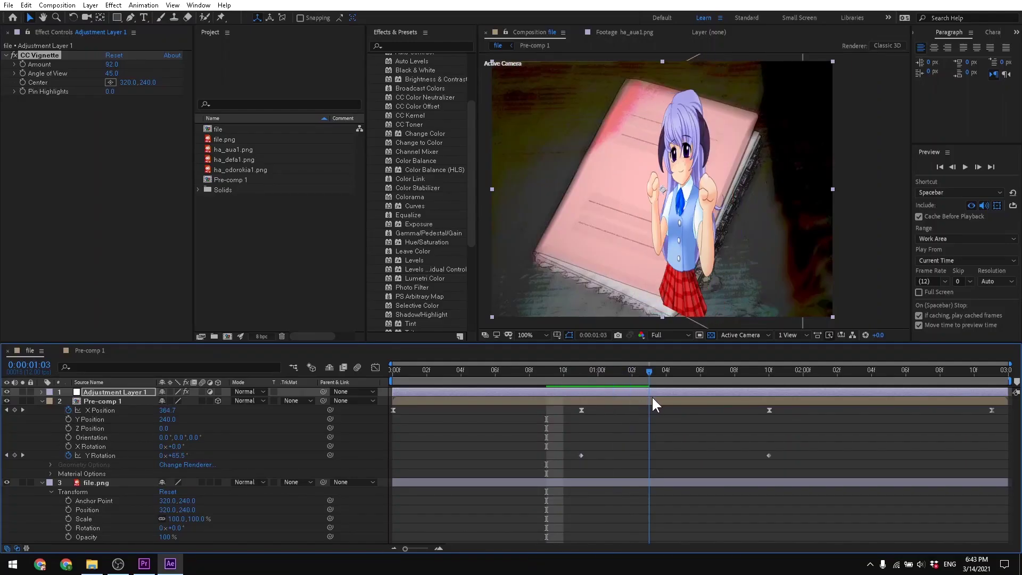
drag(651, 395, 554, 408)
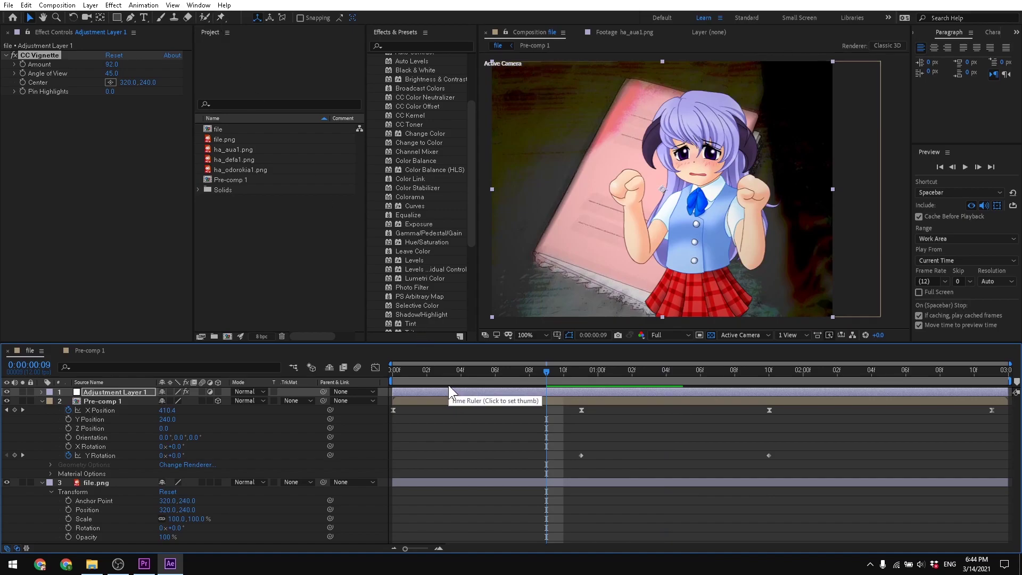
Compare the character at 0:00:01:01 in Pre-comp 1 with the same frame in the main composition
click(707, 157)
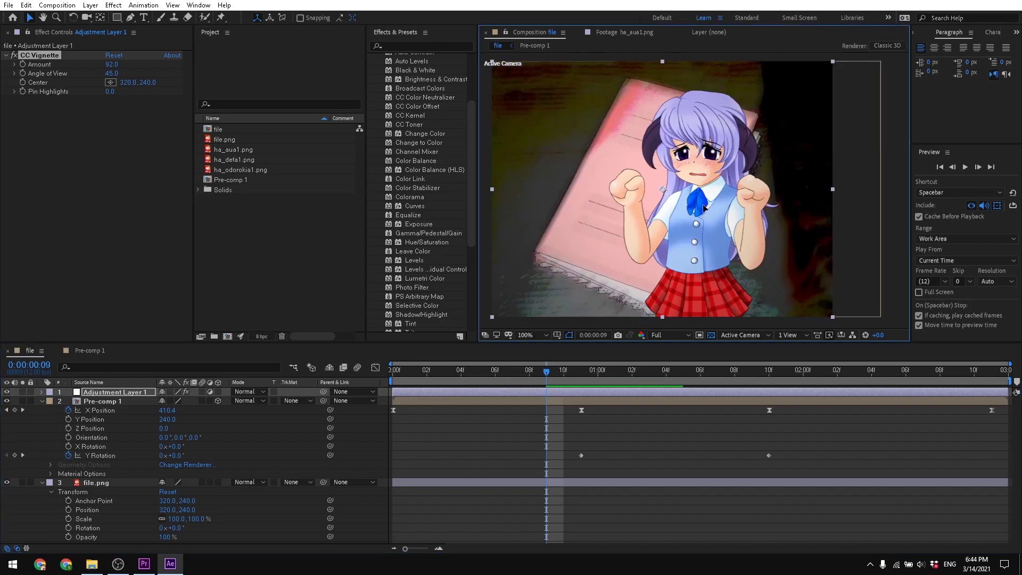
click(85, 350)
click(616, 371)
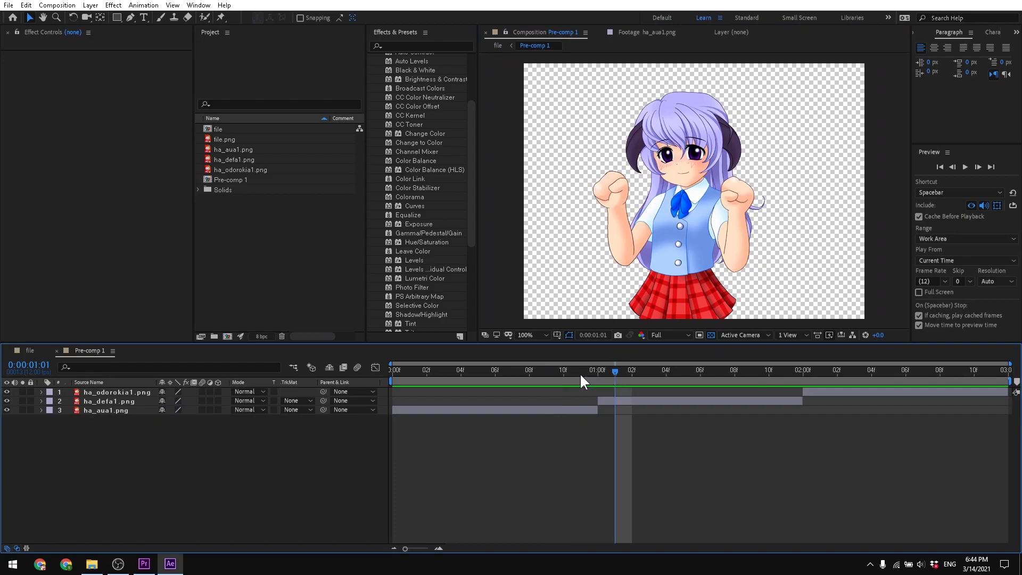
click(29, 351)
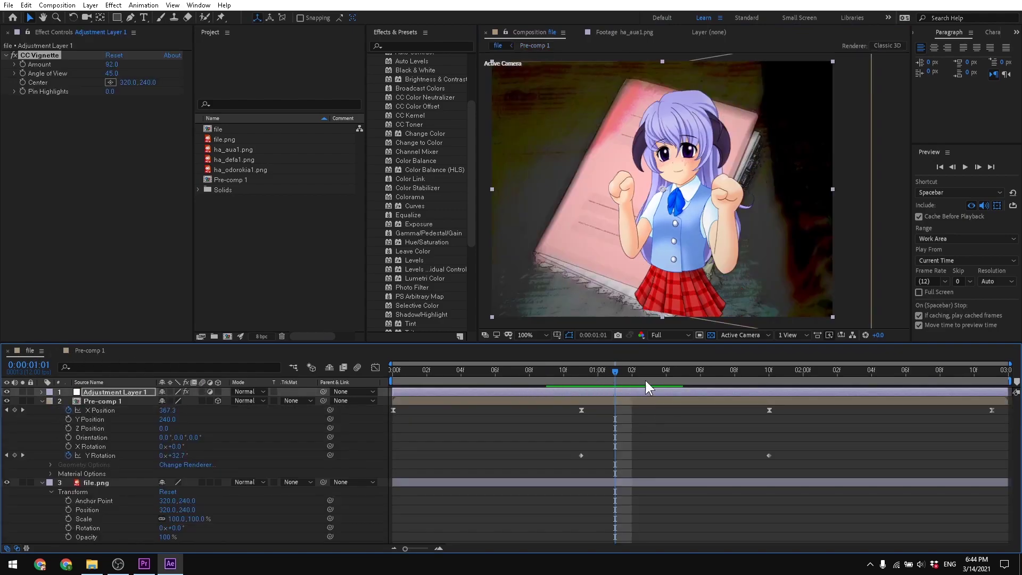
Open Pre-comp 1, select the ha_defa1.png layer and move the current time to 0:00:01:04
click(93, 348)
click(664, 399)
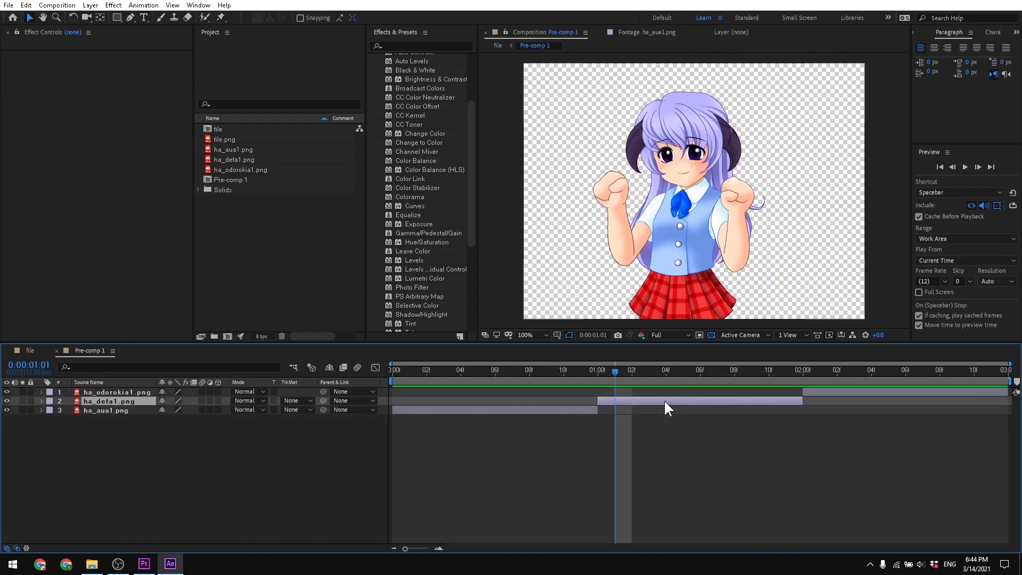
drag(615, 374, 678, 421)
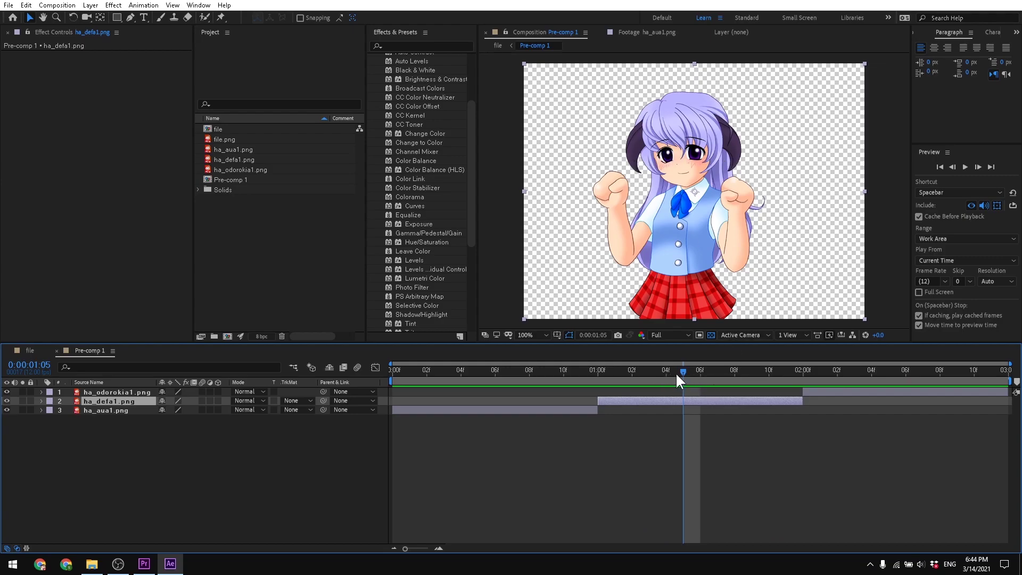
drag(679, 372, 665, 377)
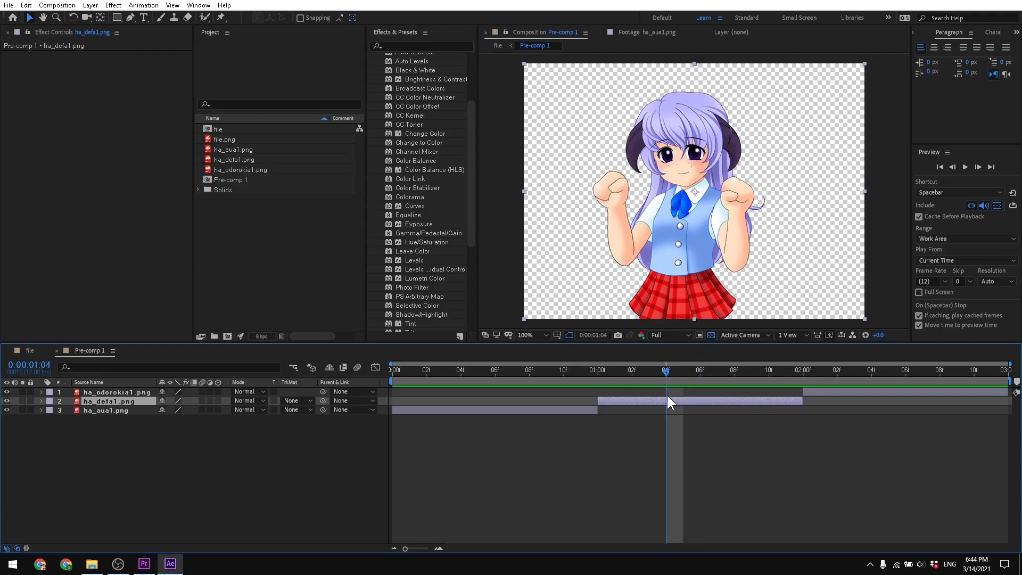
Place Puppet pins on the head, chest and skirt of the ha_defa1.png character and set the mesh Expansion to 25
click(222, 18)
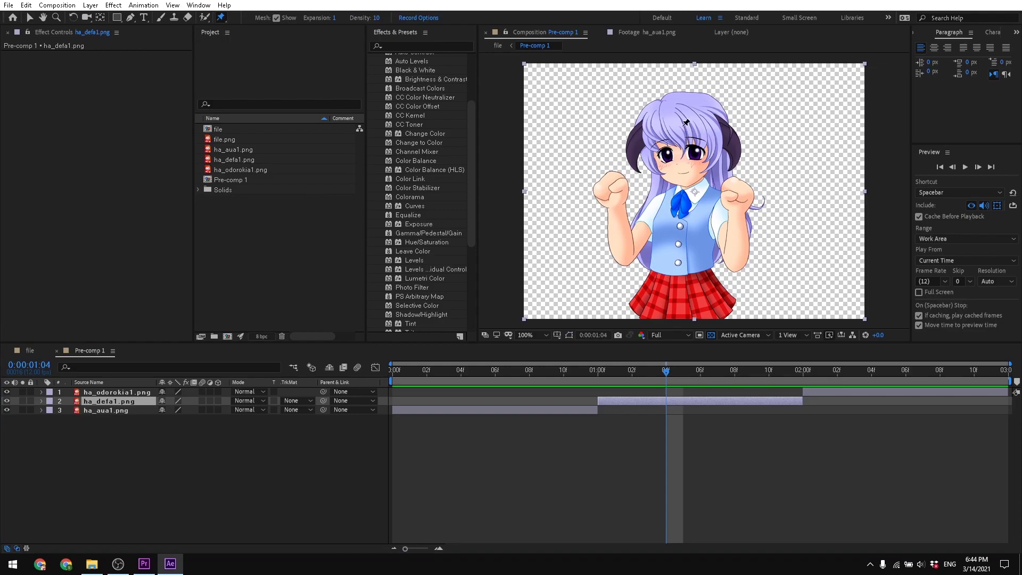
click(682, 127)
click(683, 215)
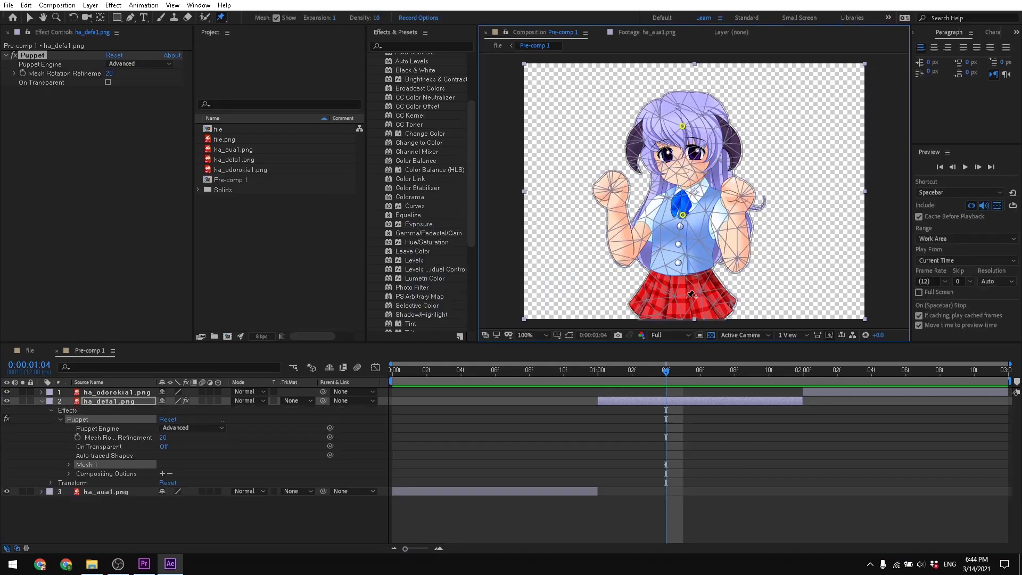
key(period)
key(period)
key(period)
key(period)
key(comma)
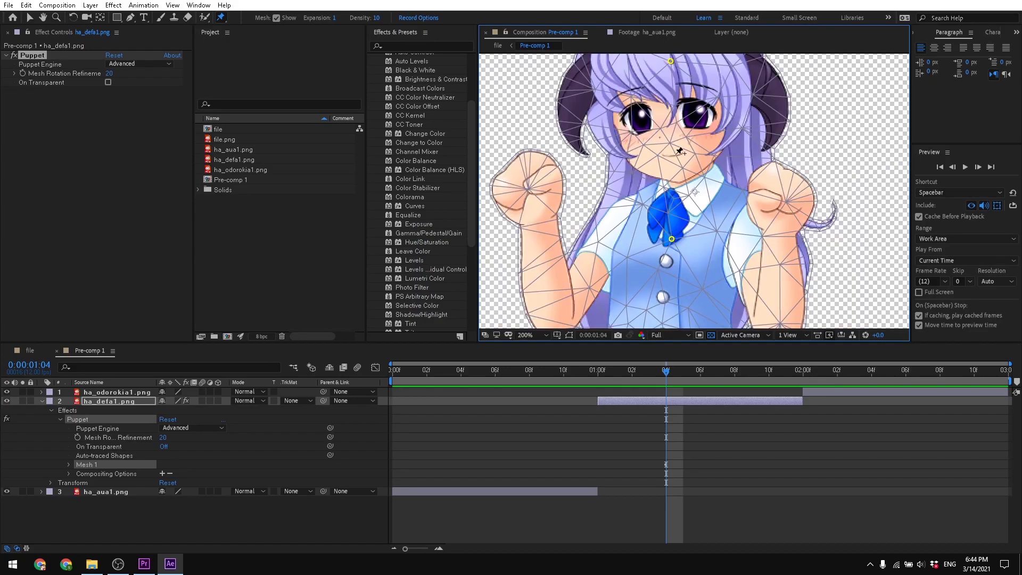
key(comma)
key(comma)
key(period)
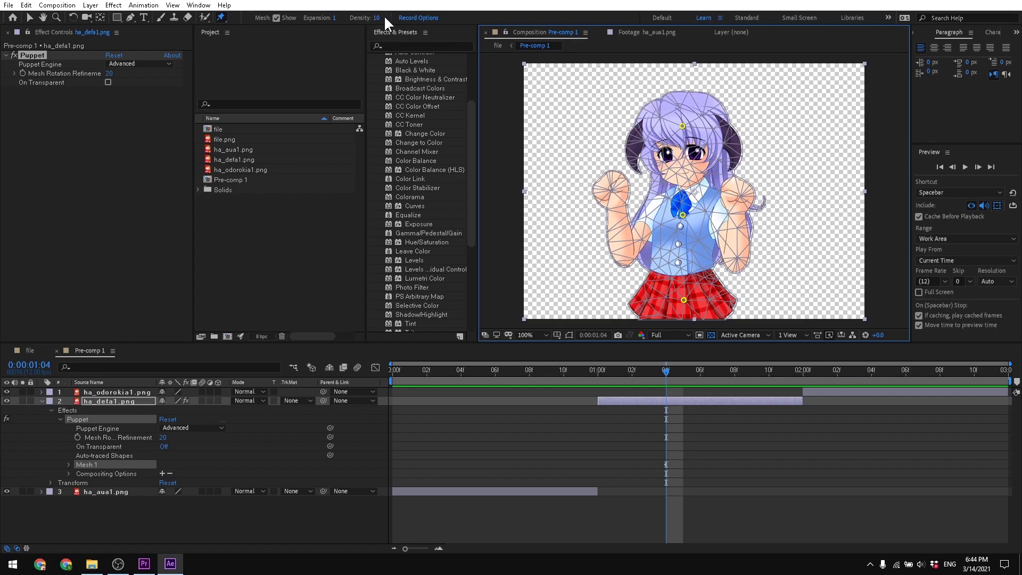
drag(335, 24, 313, 27)
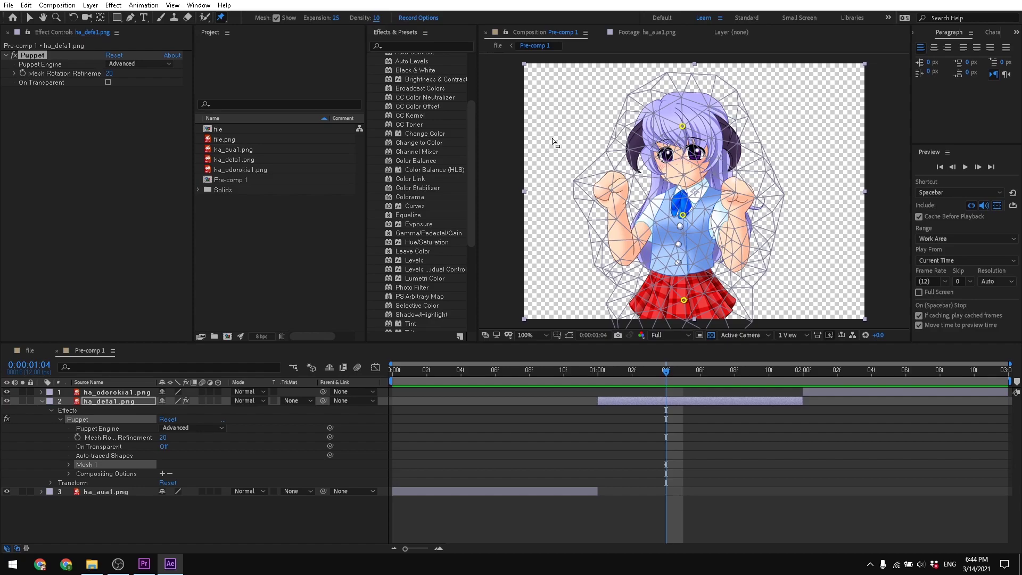
At 0:00:01:00, shift the puppet head pin sideways and slightly down, toward the horn beside the hair curl, to tilt the head
drag(666, 375, 597, 396)
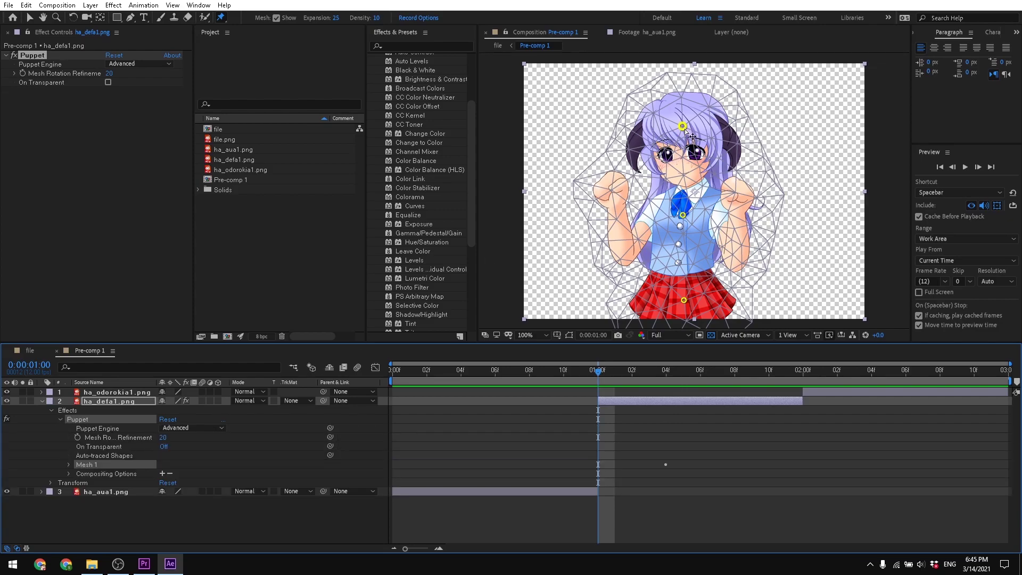
drag(682, 126, 724, 138)
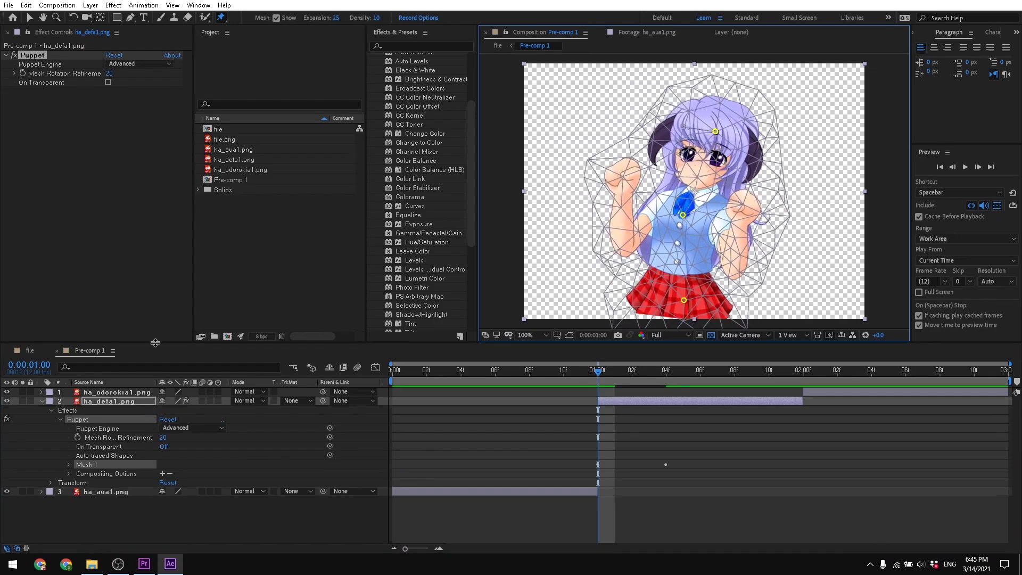
Undo the head pin shift and, at 0:00:01:04, reveal the Position properties of all three Puppet pins under Mesh 1
key(ctrl+z)
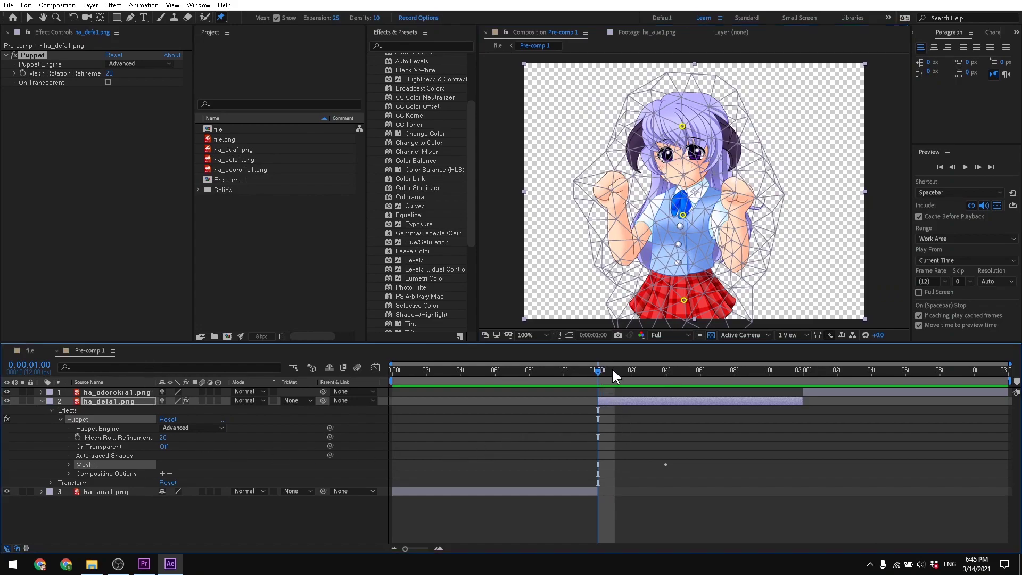
click(667, 370)
click(70, 465)
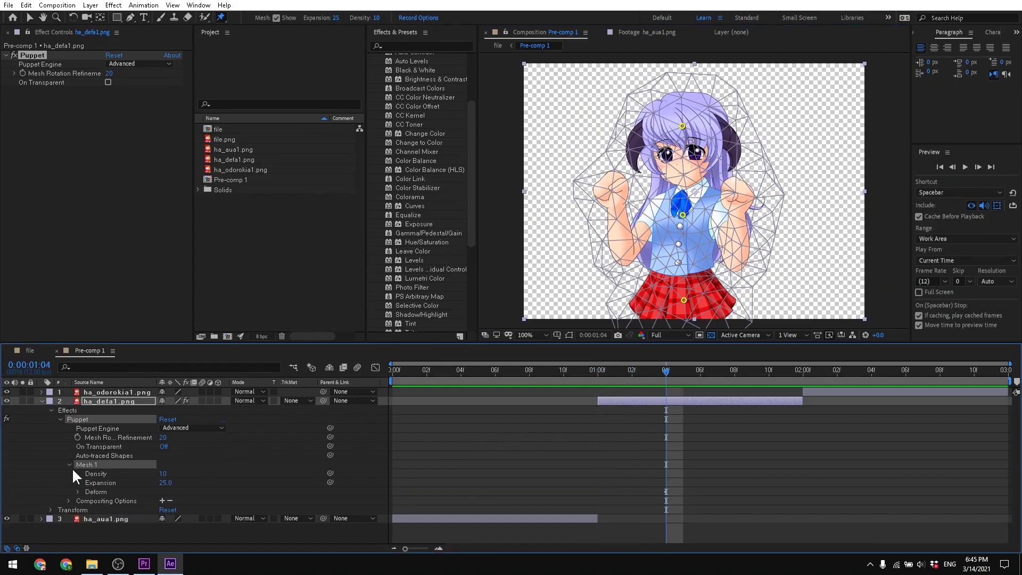
click(77, 492)
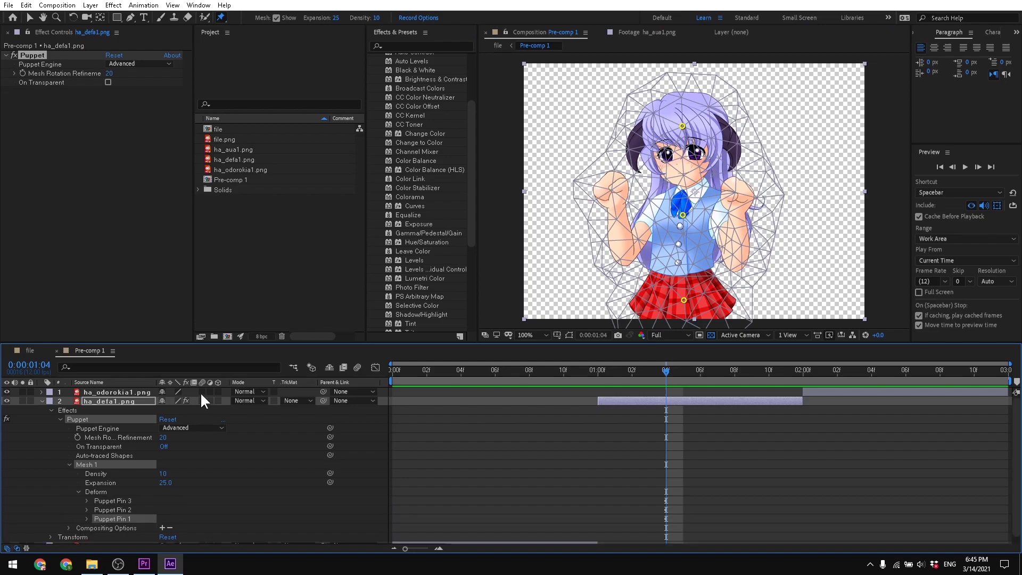
click(88, 494)
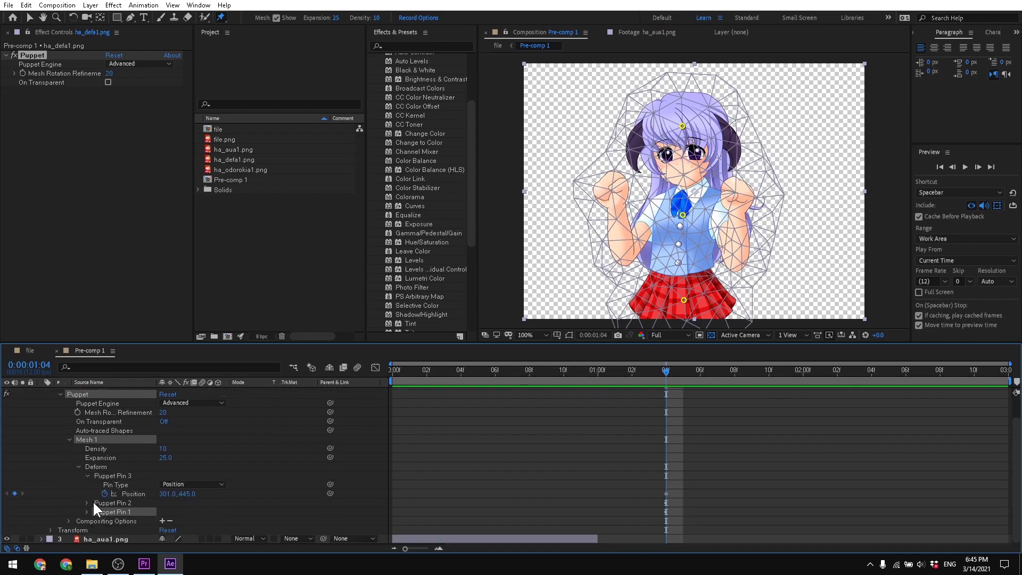
click(87, 503)
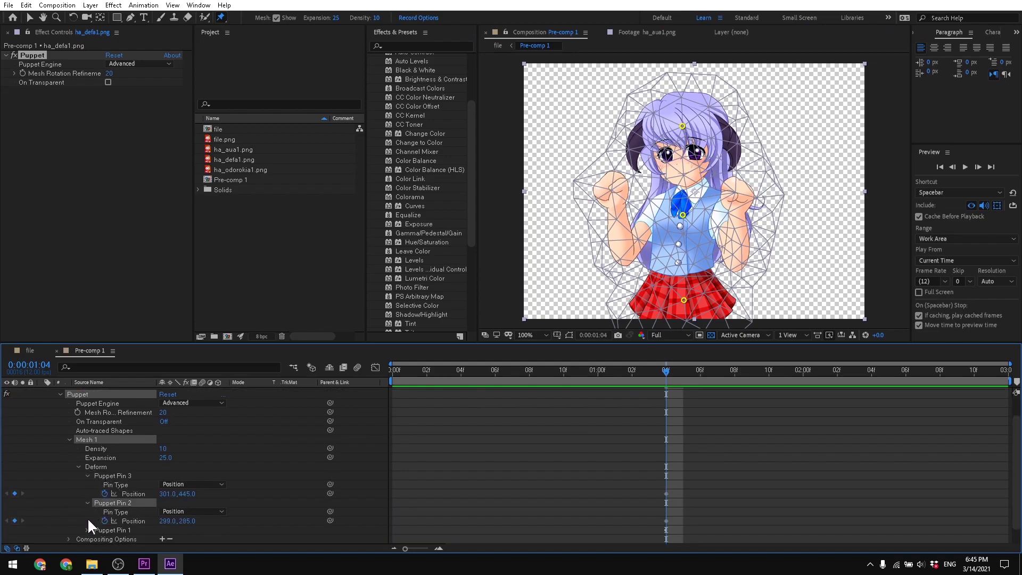
click(87, 530)
Move the Position keyframes of all three Puppet pins together from 0:00:01:04 to 0:00:01:01
click(655, 489)
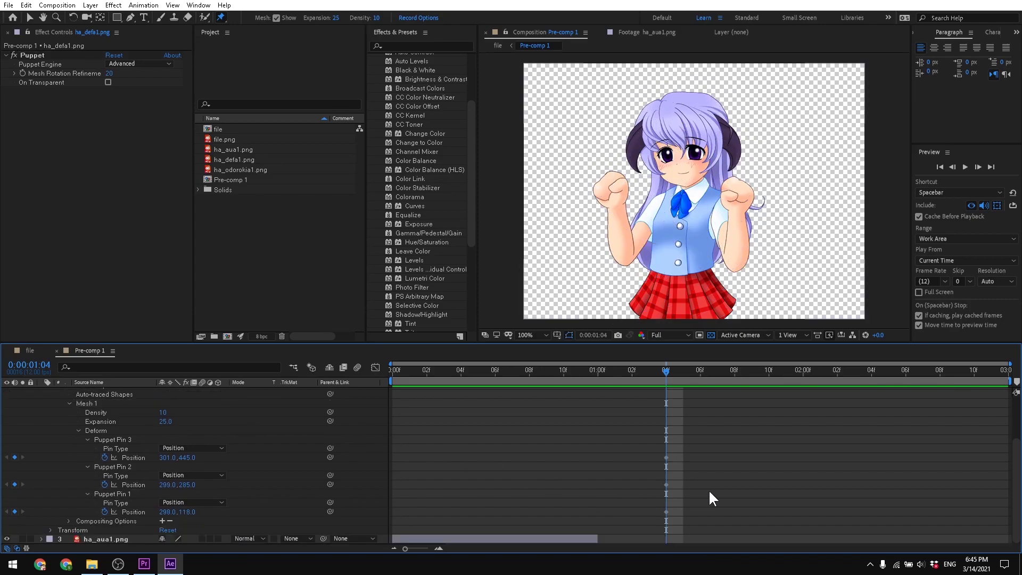
drag(666, 373, 718, 371)
drag(665, 516, 682, 424)
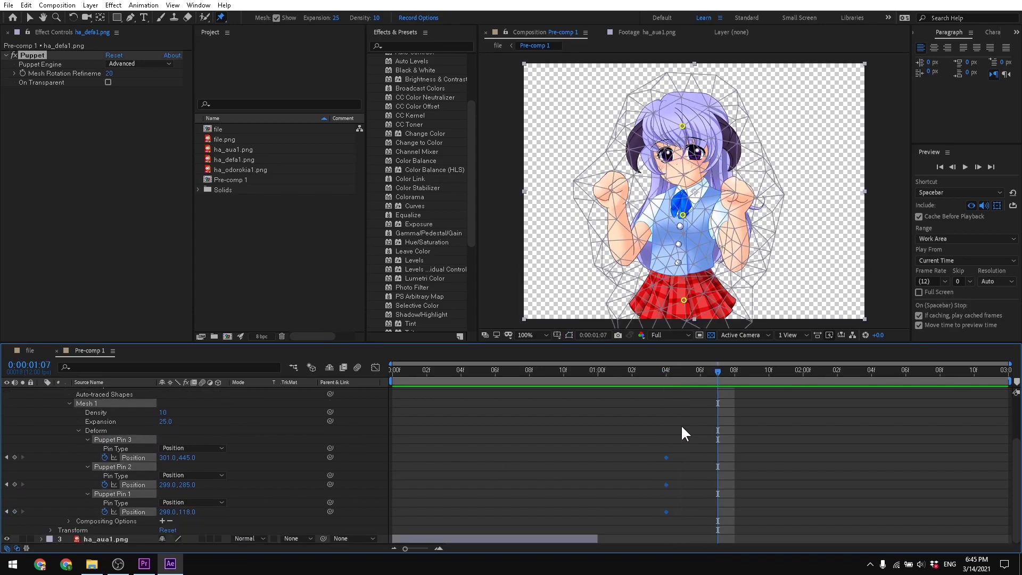
scroll(682, 441, up, 2)
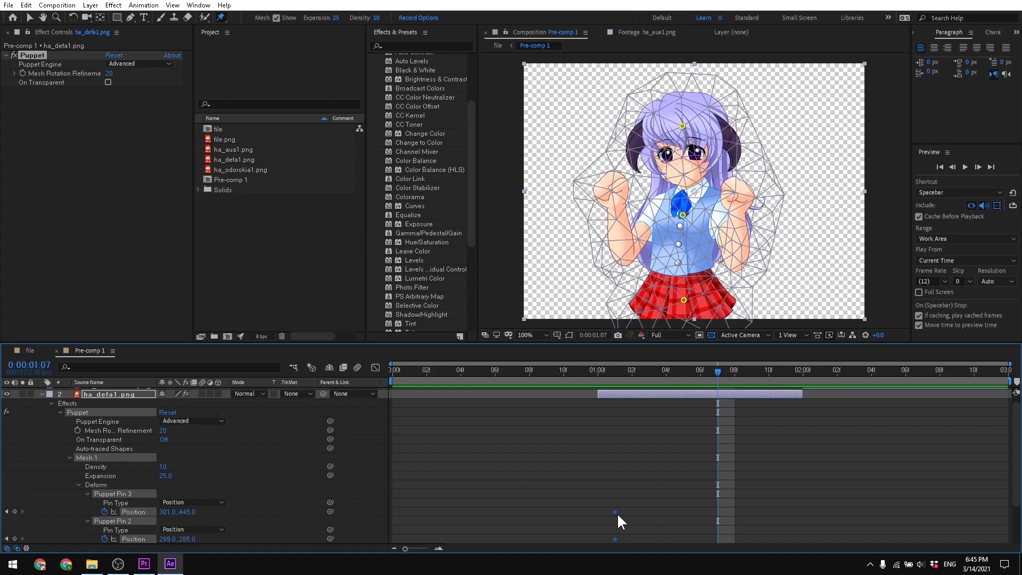
scroll(623, 479, down, 3)
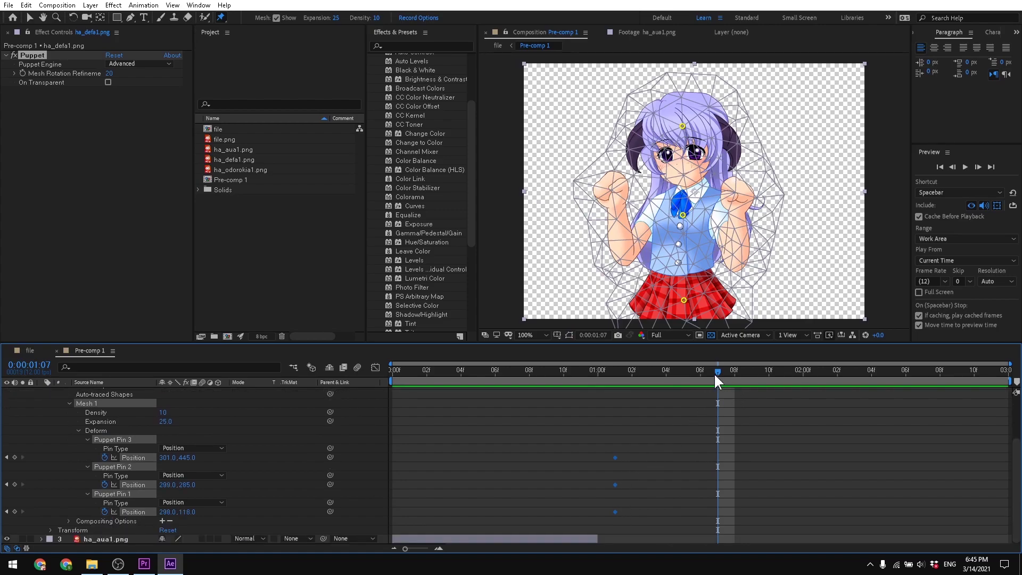
At 0:00:01:03, tilt the character by moving only the head pin to about 218, 138 and the chest pin to about 278, 292
drag(715, 374, 647, 379)
scroll(671, 378, up, 2)
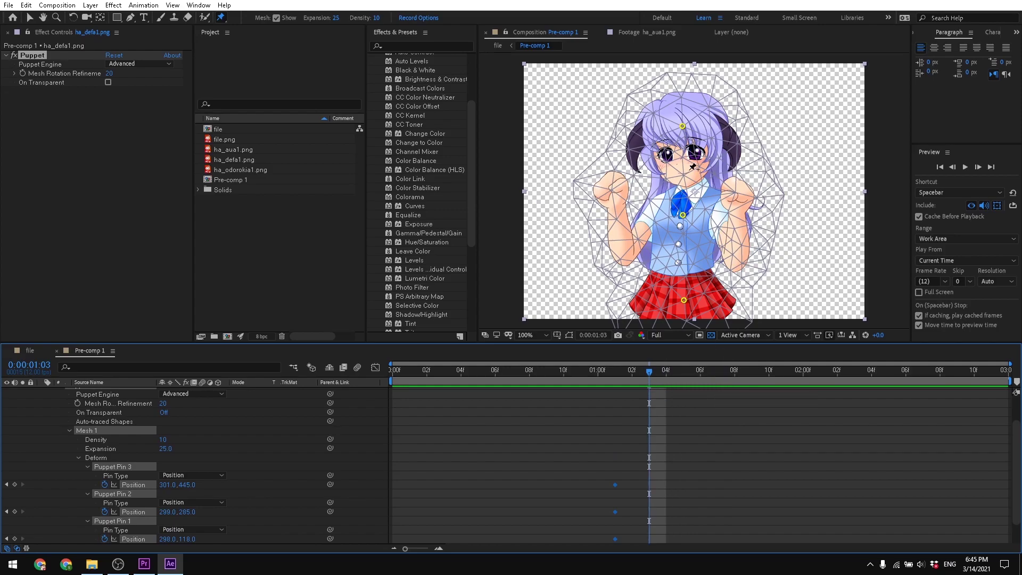
drag(683, 128, 651, 131)
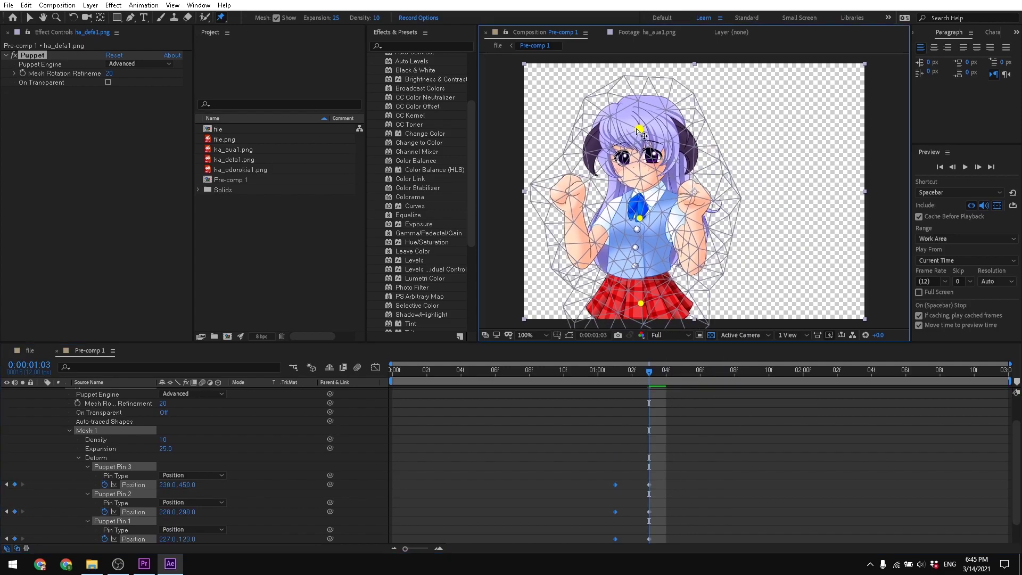
key(ctrl+z)
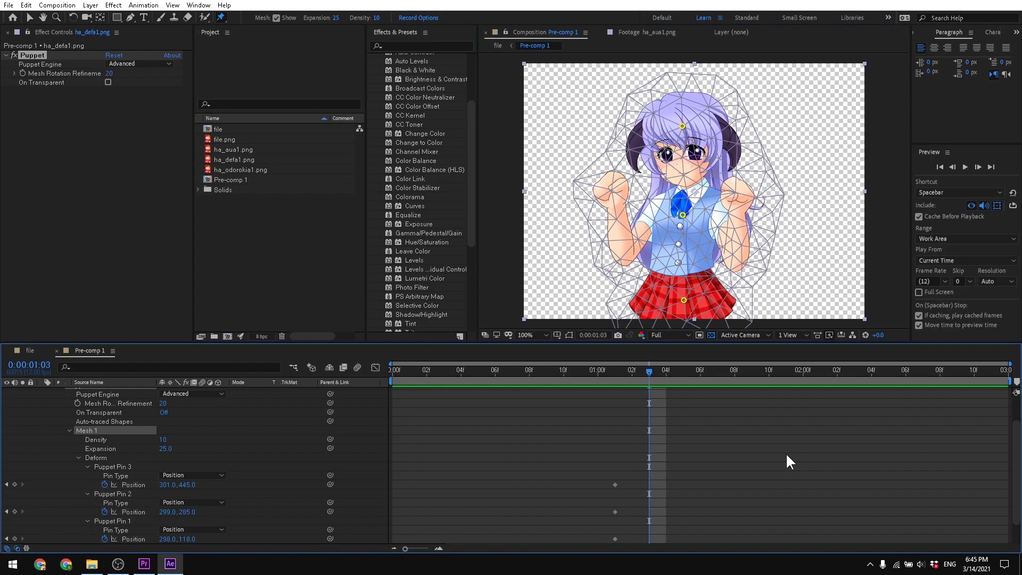
drag(682, 127, 639, 137)
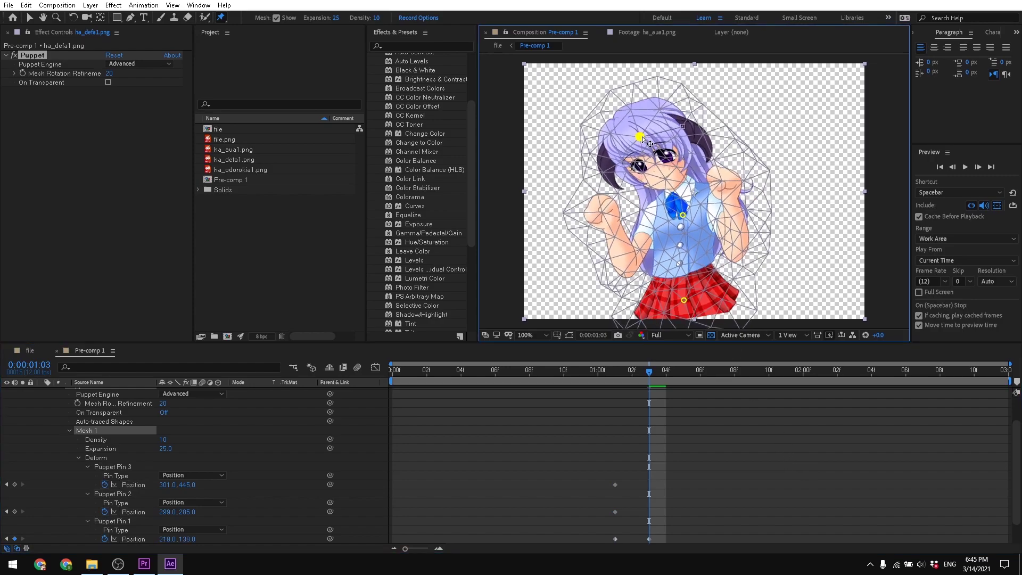
drag(683, 214, 672, 219)
At 0:00:01:05, lean the character the opposite way with the head pin at about 341, 134 and the chest pin at about 308, 291
drag(663, 370, 688, 372)
scroll(689, 372, down, 1)
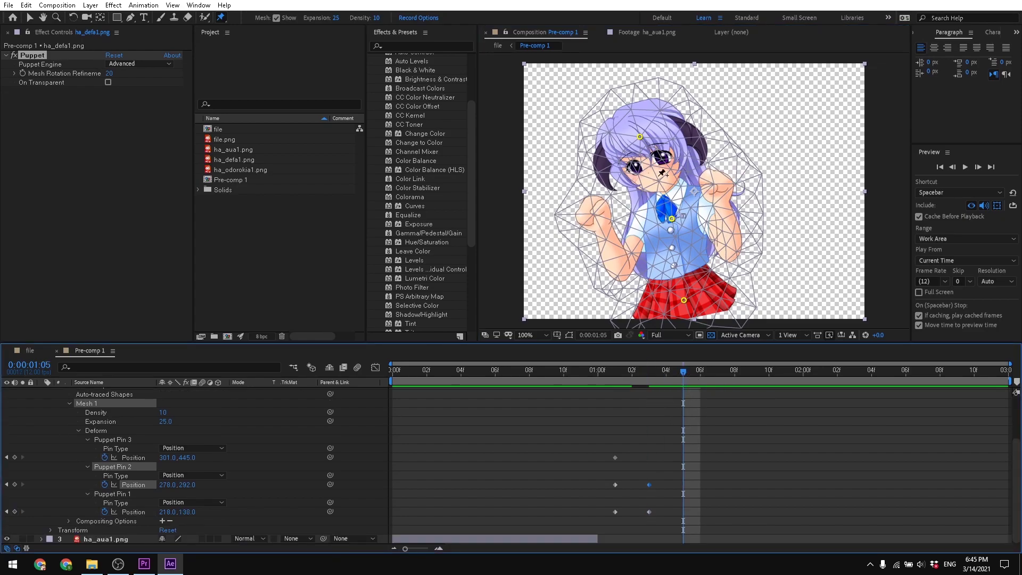
drag(641, 137, 698, 136)
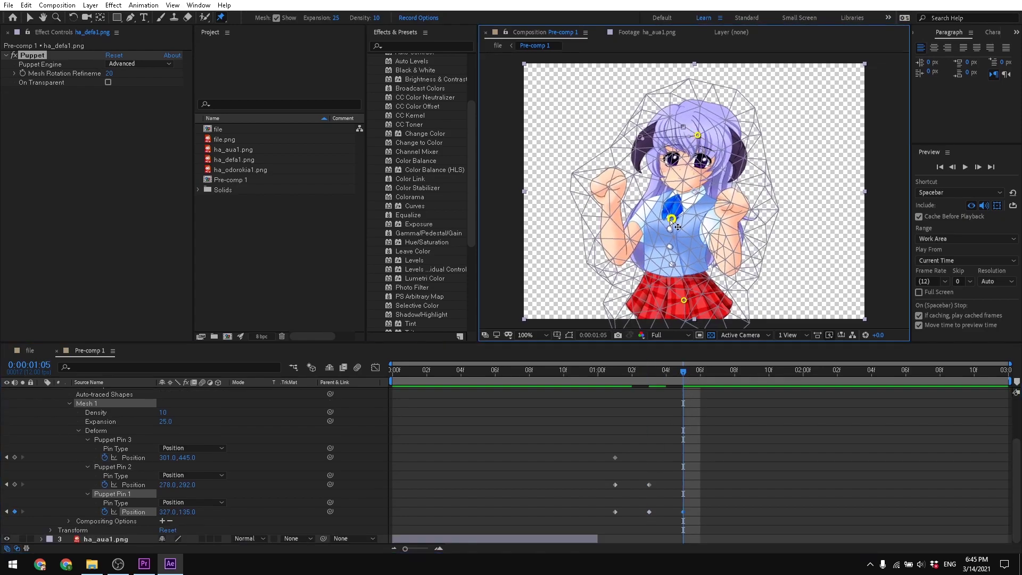
drag(672, 219, 696, 225)
drag(698, 135, 706, 135)
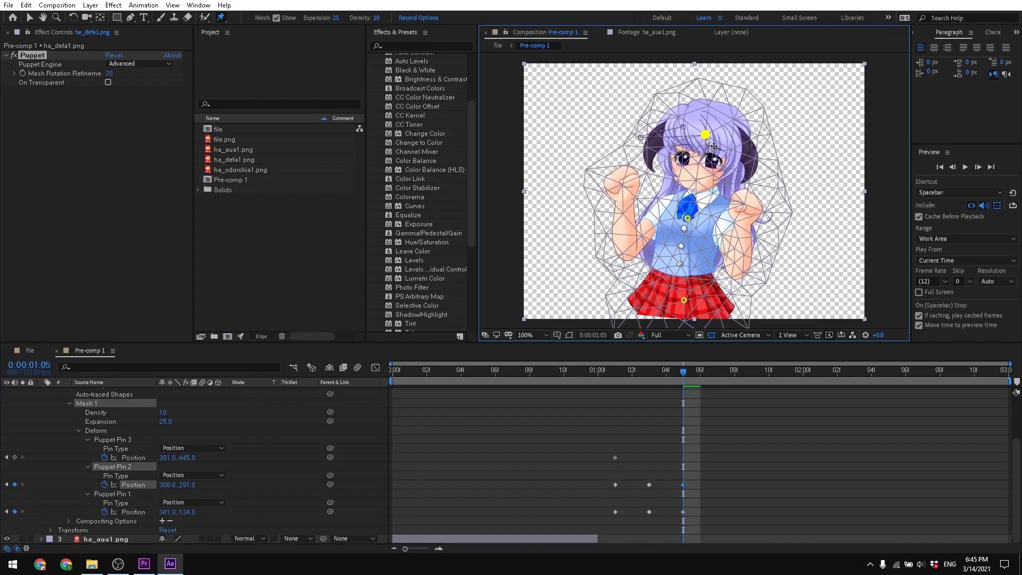
Copy the three pins' neutral-pose Position keyframes from 0:00:01:01 and paste them at 0:00:01:07
drag(609, 435, 623, 523)
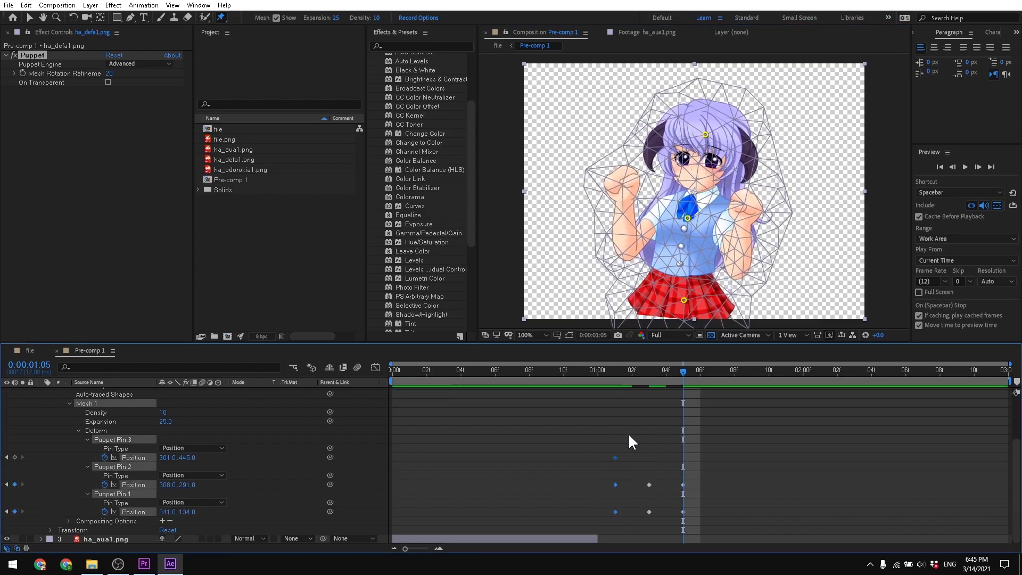
drag(684, 370, 718, 374)
scroll(756, 458, up, 3)
scroll(730, 431, down, 4)
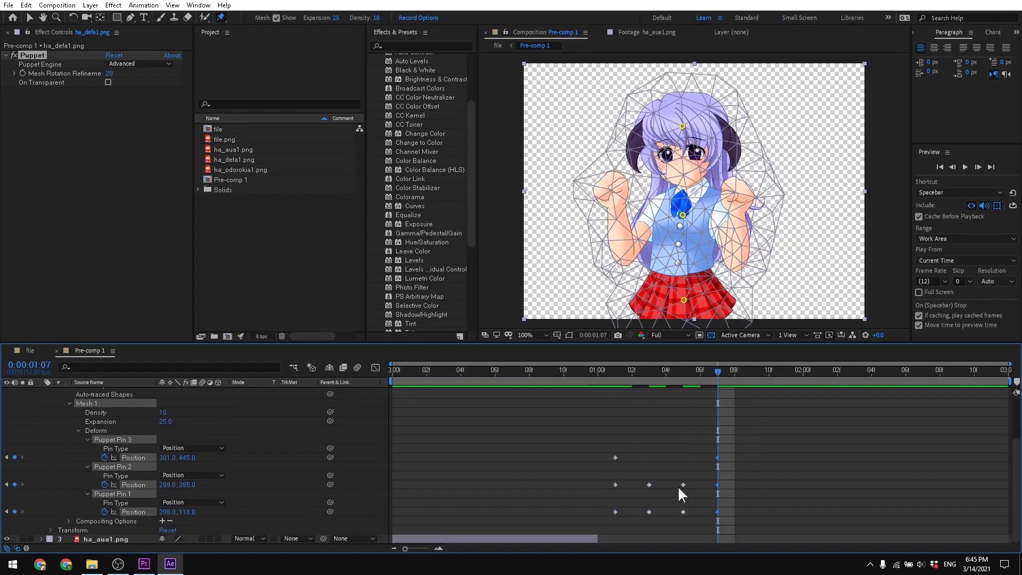
Copy the pins' Position keyframes from 0:00:01:03 through 0:00:01:07 and paste them at 0:00:01:09 to repeat the sway
drag(638, 424, 731, 518)
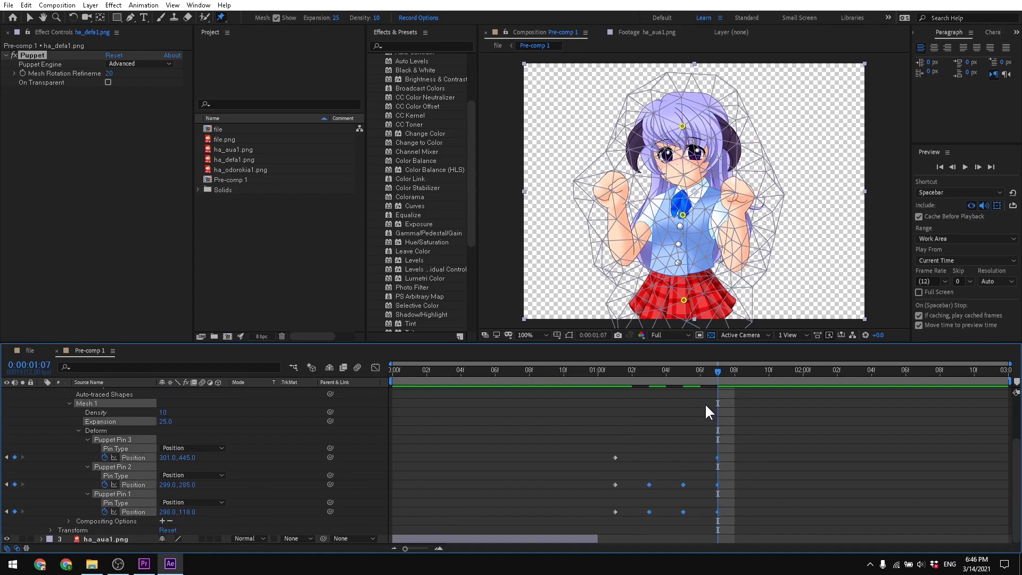
scroll(705, 404, up, 1)
drag(718, 371, 753, 373)
key(ctrl+v)
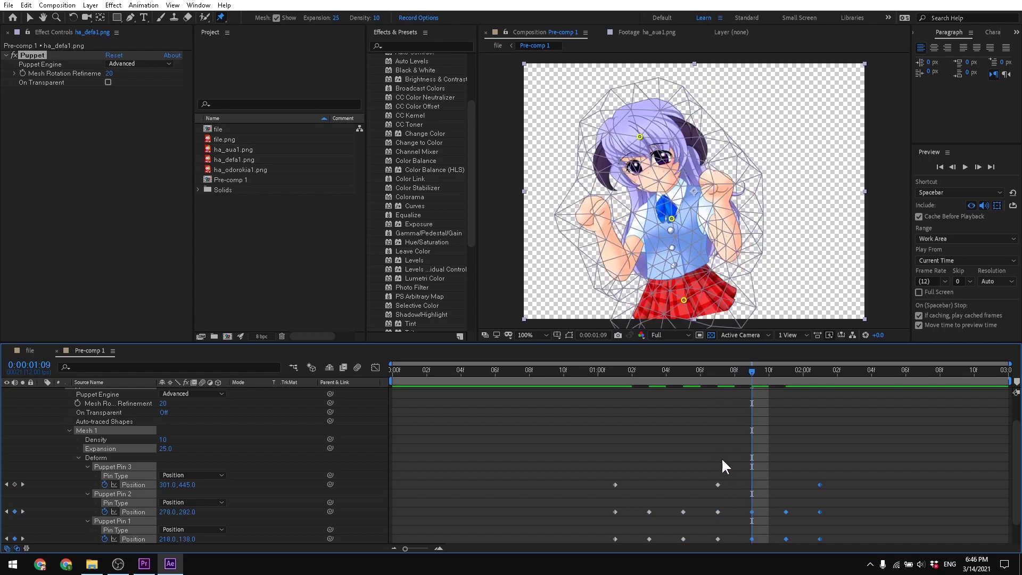
Shift all Position keyframes of the three pins one frame earlier so the sway spans 0:00:01:00 to 0:00:02:00
scroll(819, 430, up, 1)
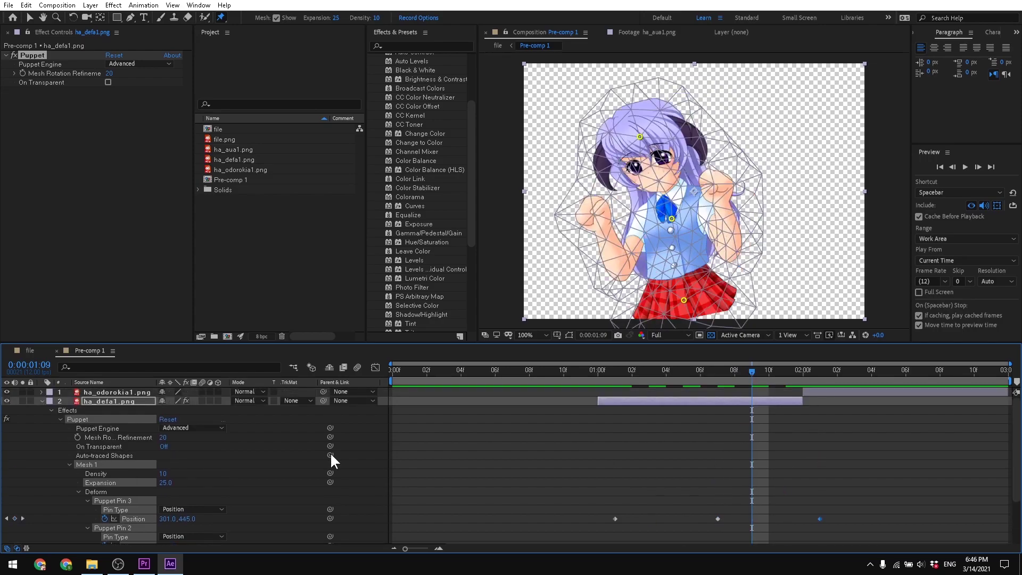
scroll(787, 443, down, 1)
scroll(787, 443, up, 1)
scroll(787, 443, down, 1)
drag(583, 436, 876, 534)
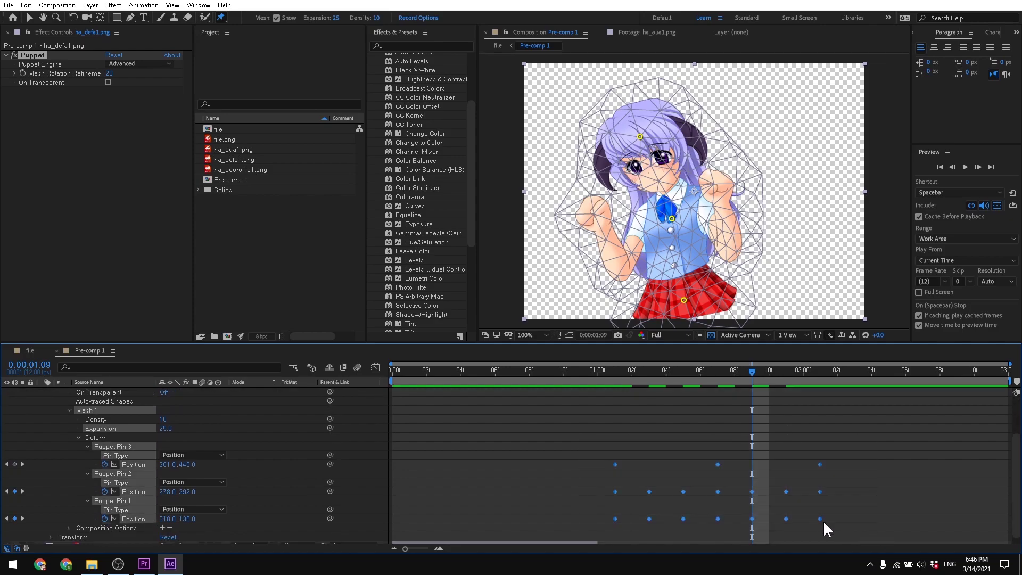
drag(820, 519, 803, 523)
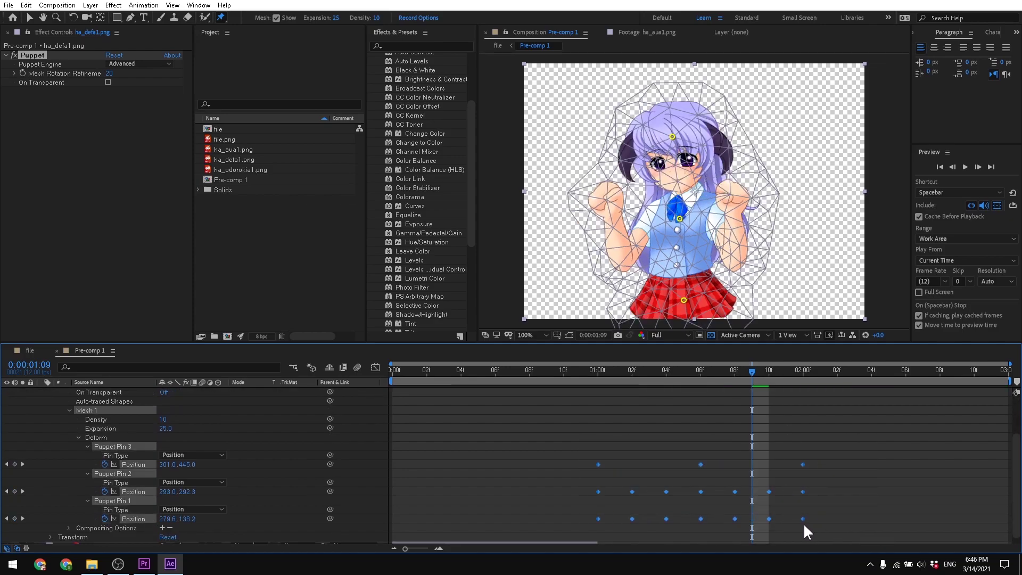
Preview the main composition named file from its first frame to check the puppet sway, and stop the playback
click(23, 350)
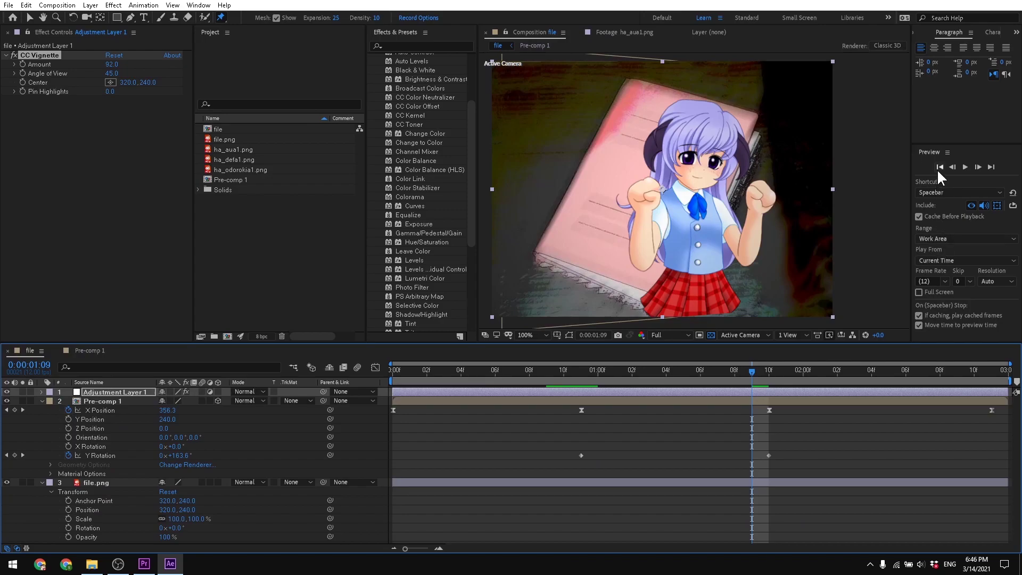
click(940, 167)
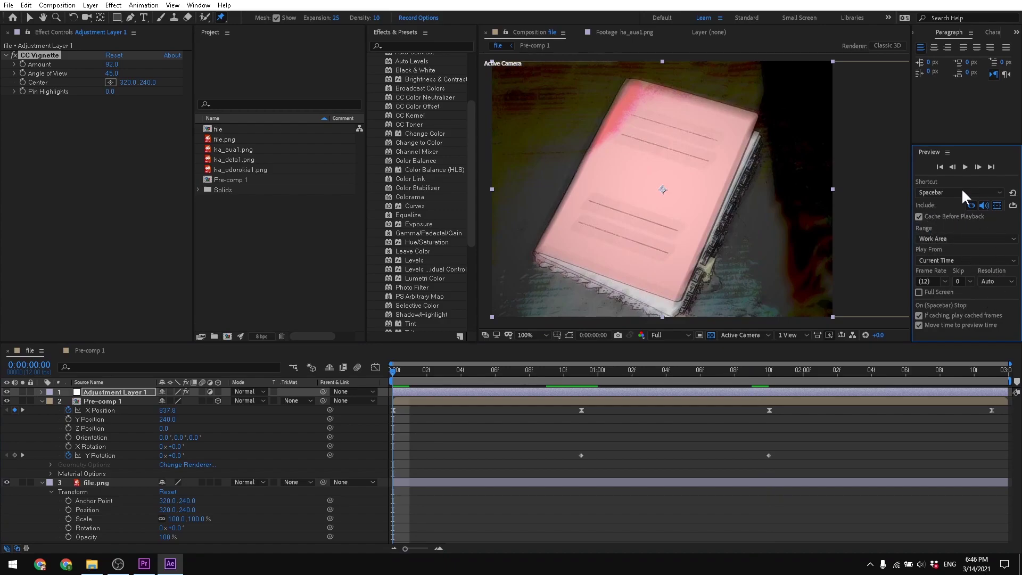
click(965, 168)
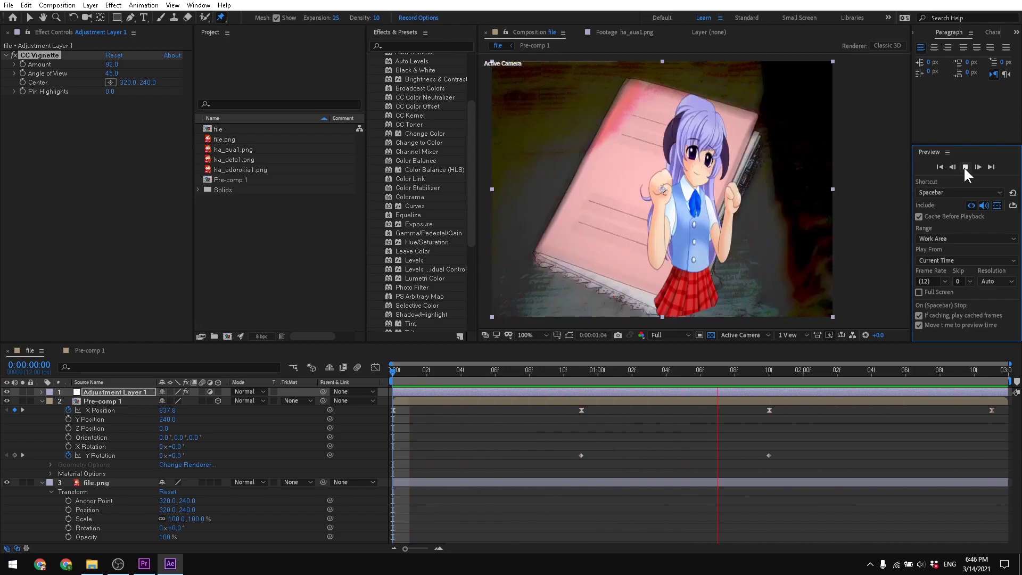
click(965, 167)
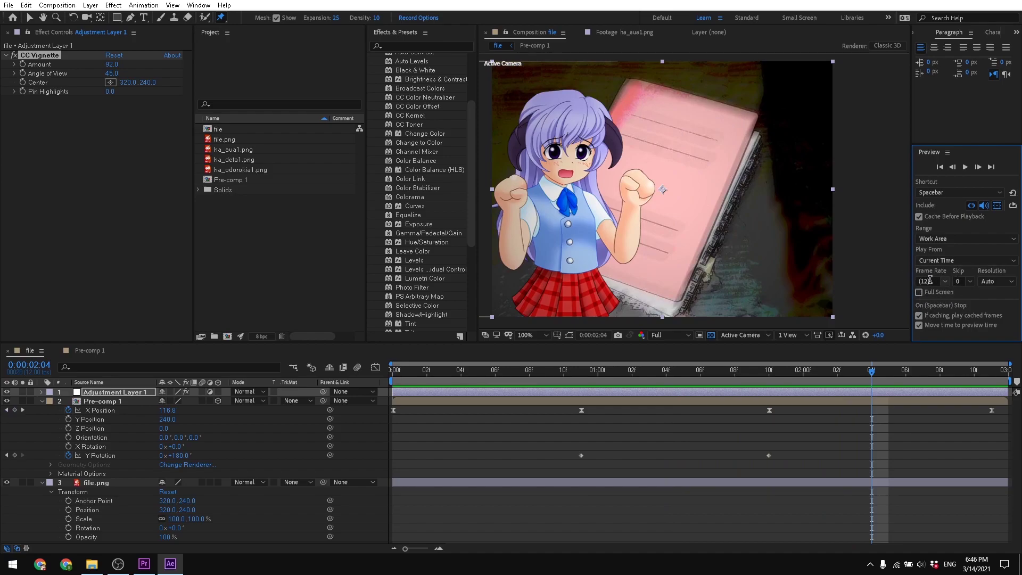
Set the frame rate of the composition named file to 25 frames per second
click(57, 5)
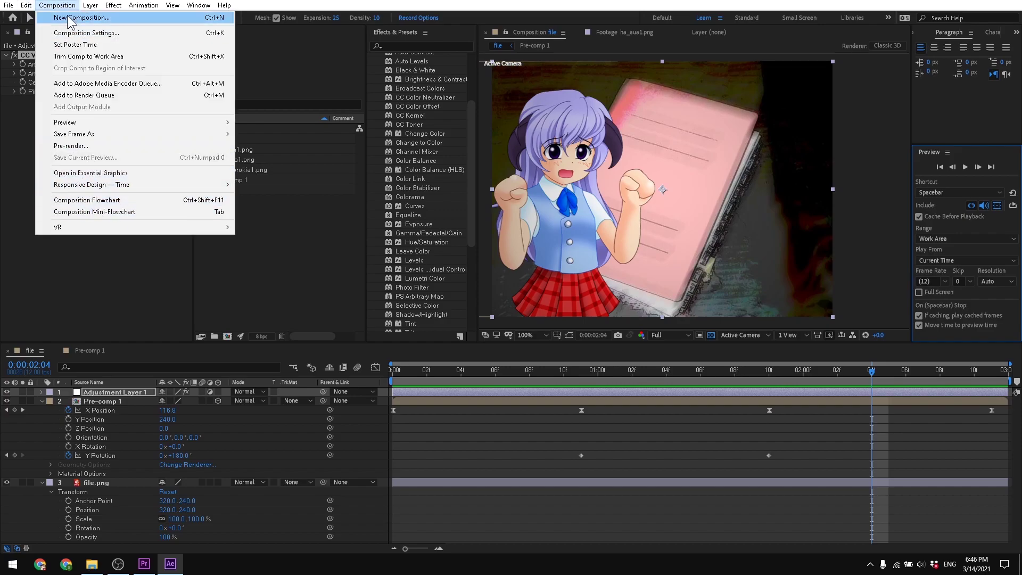
click(85, 33)
click(317, 213)
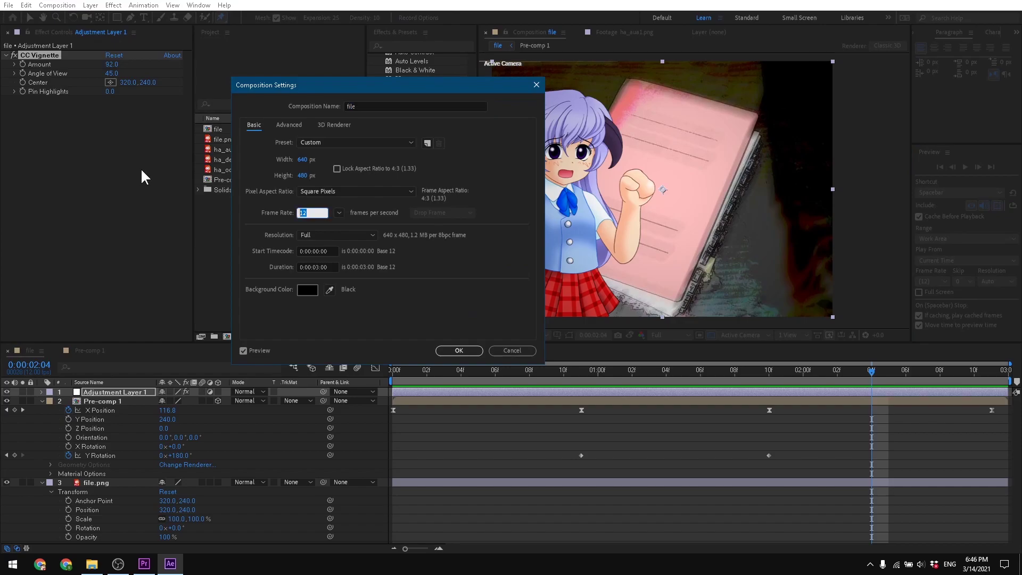
text(25)
click(462, 351)
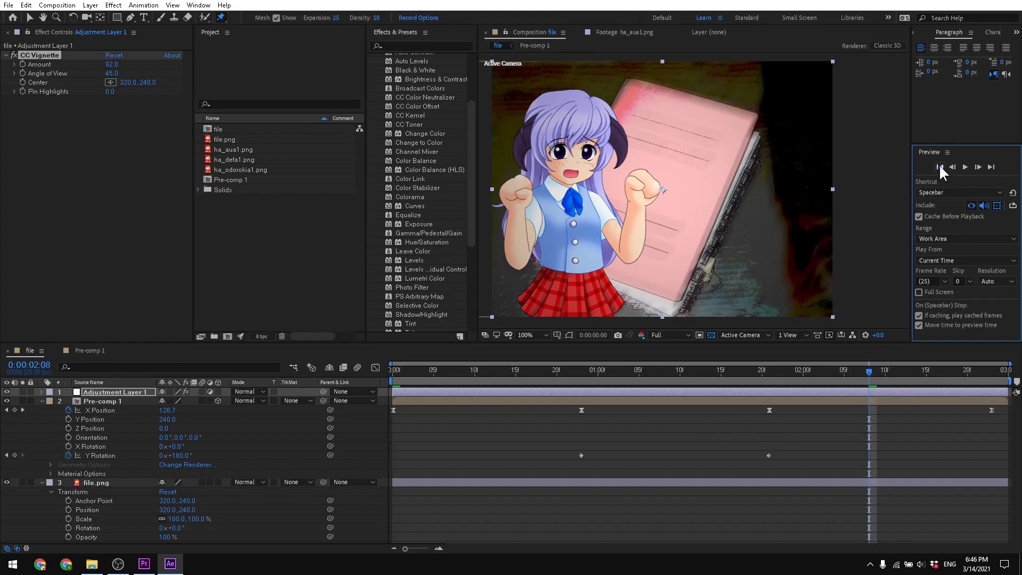
Play the main composition from the beginning at the new frame rate, and stop the playback
click(940, 167)
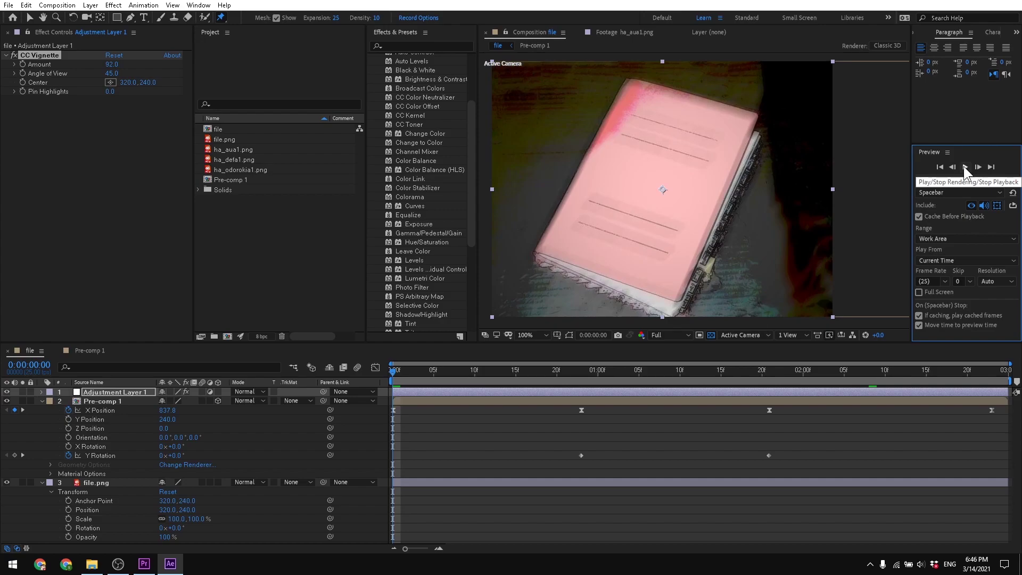
click(965, 165)
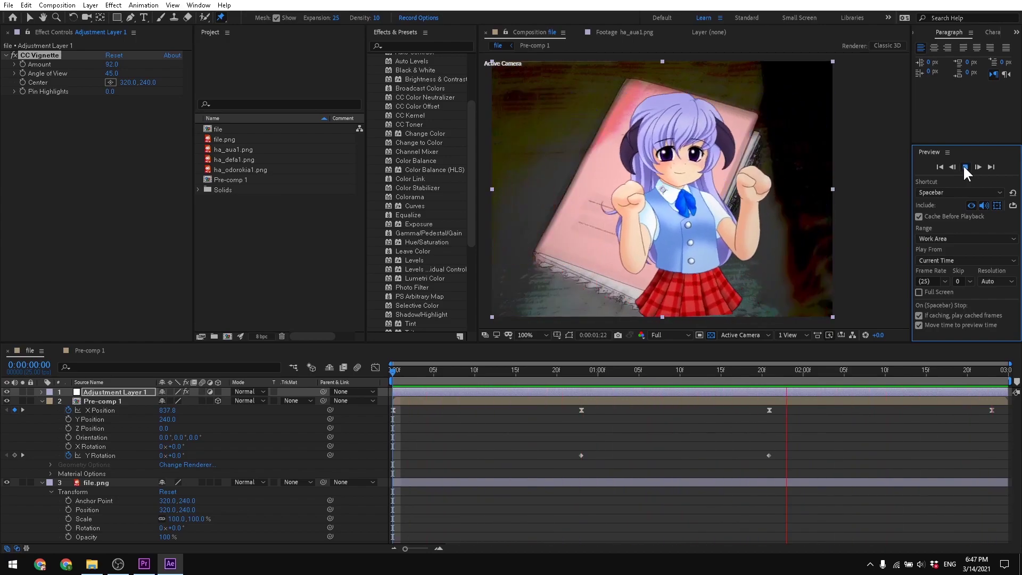
click(964, 166)
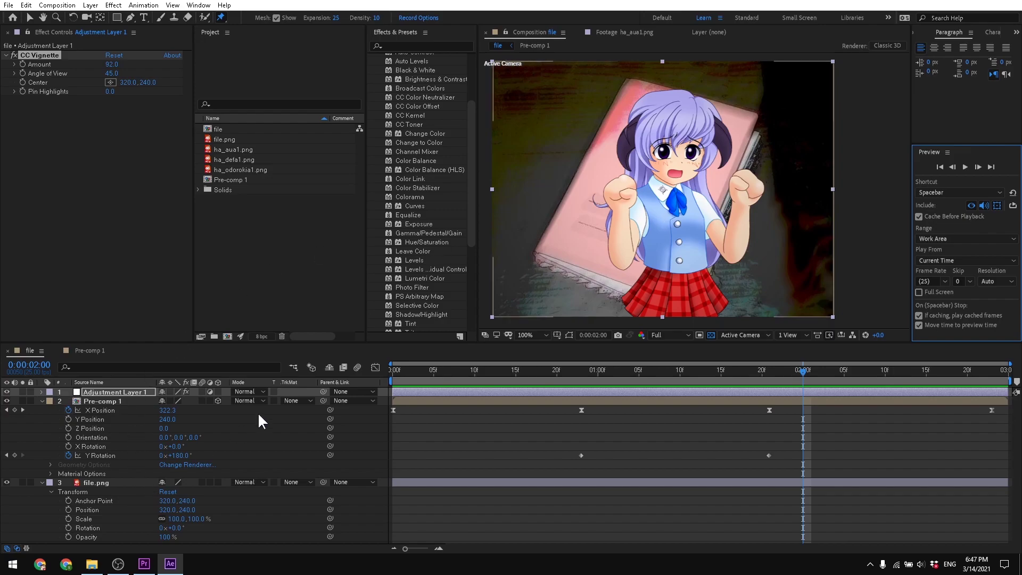
Switch to the File Explorer window with the CG source folder to view the character images
click(117, 564)
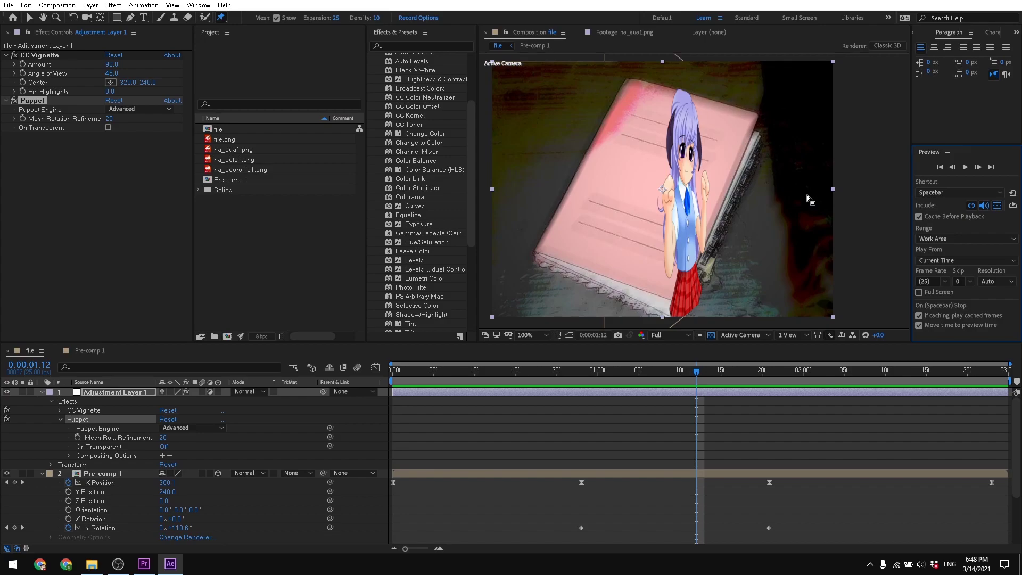
click(92, 564)
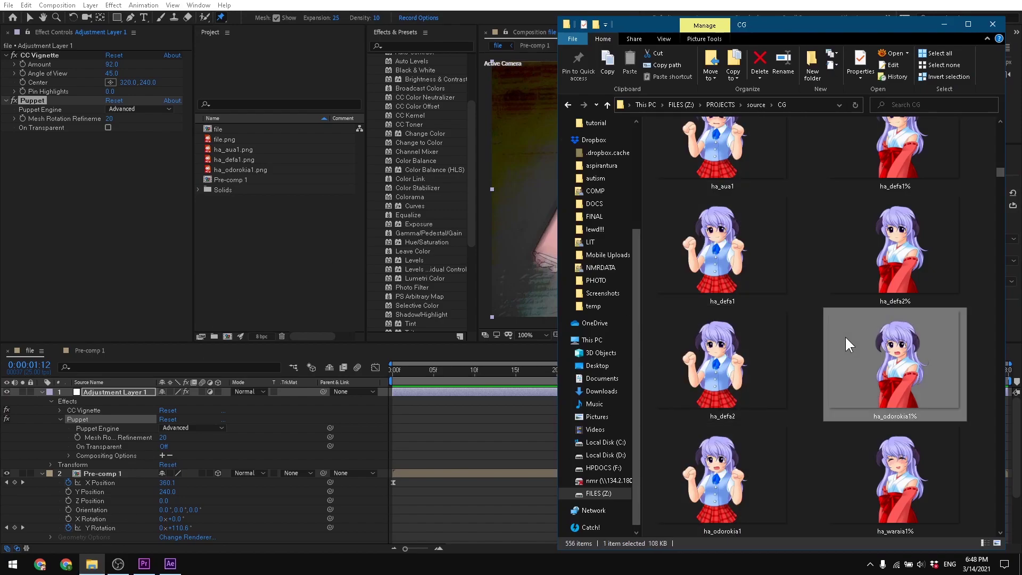
Switch back to After Effects, start an empty project and create a new composition in it
click(280, 356)
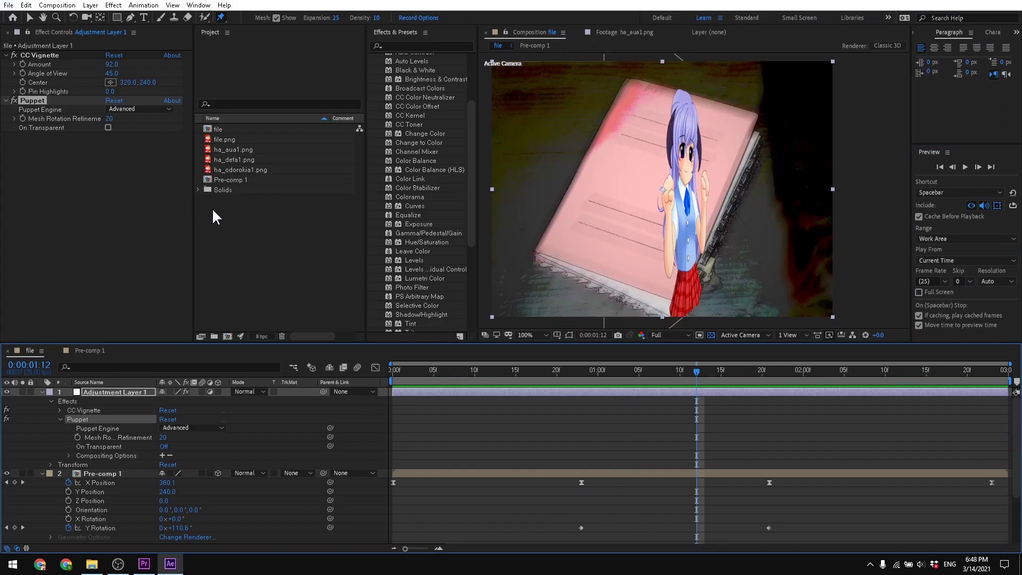
click(92, 565)
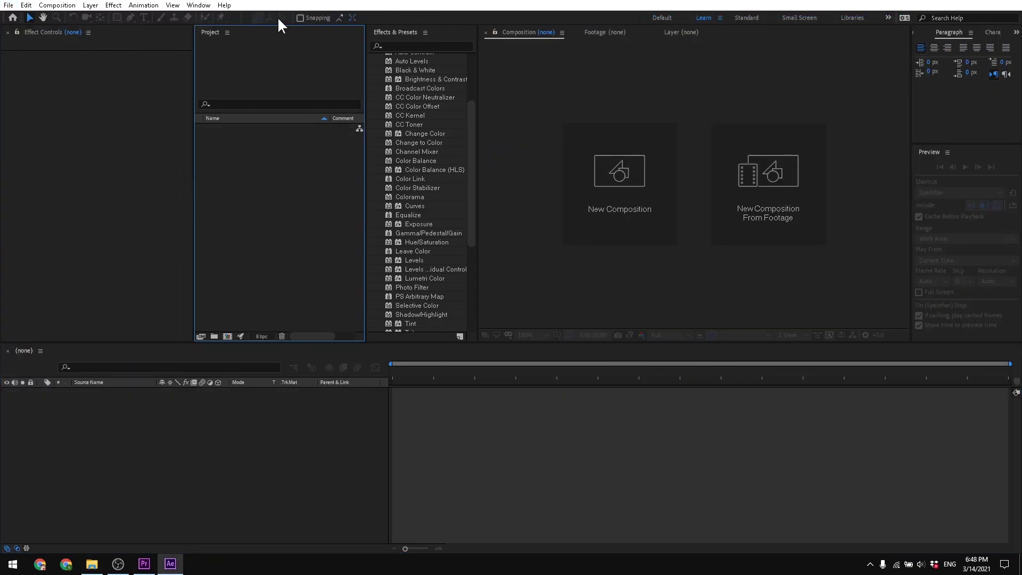
key(ctrl+n)
click(457, 349)
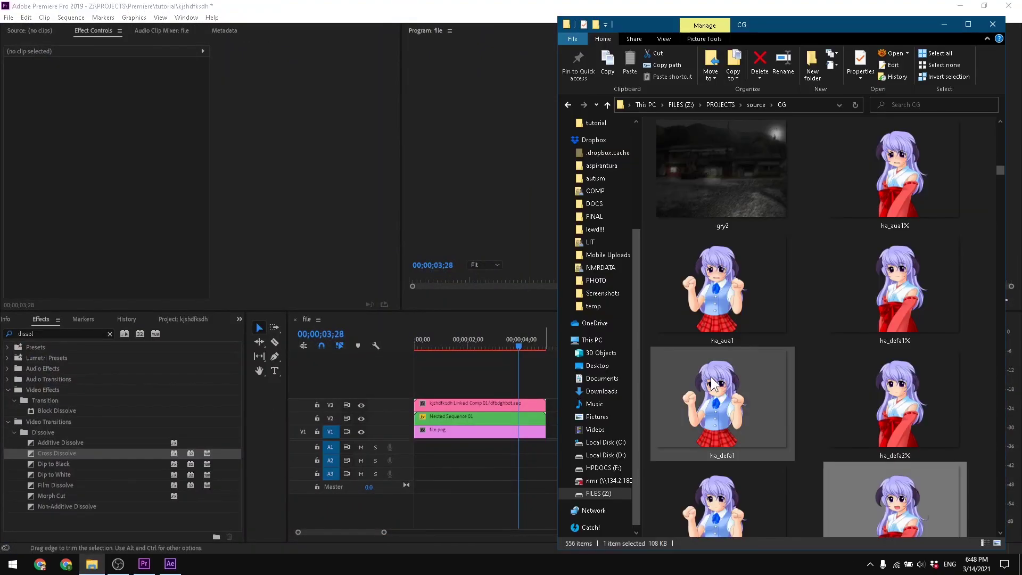
Import ha_defa1%.png, ha_defa2%.png, ha_odorokia1%.png and ha_waraia1%.png from the CG folder and add all four to the composition
scroll(929, 392, down, 2)
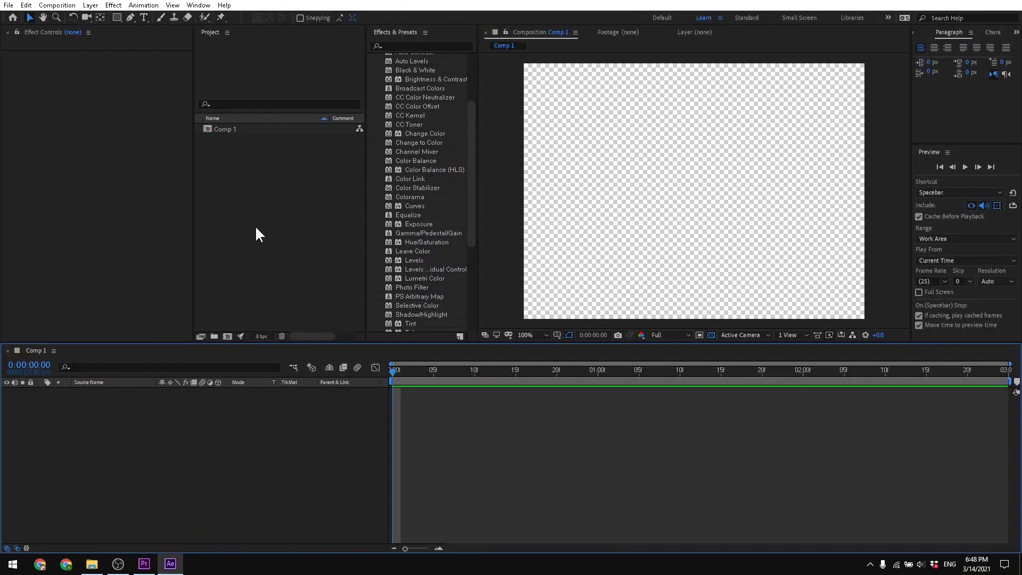
drag(239, 139, 602, 176)
scroll(675, 208, down, 2)
scroll(675, 208, up, 1)
Spread the four character images apart toward the corners of the composition and collapse the revealed Rotation property
drag(698, 203, 762, 138)
drag(697, 203, 646, 197)
key(r)
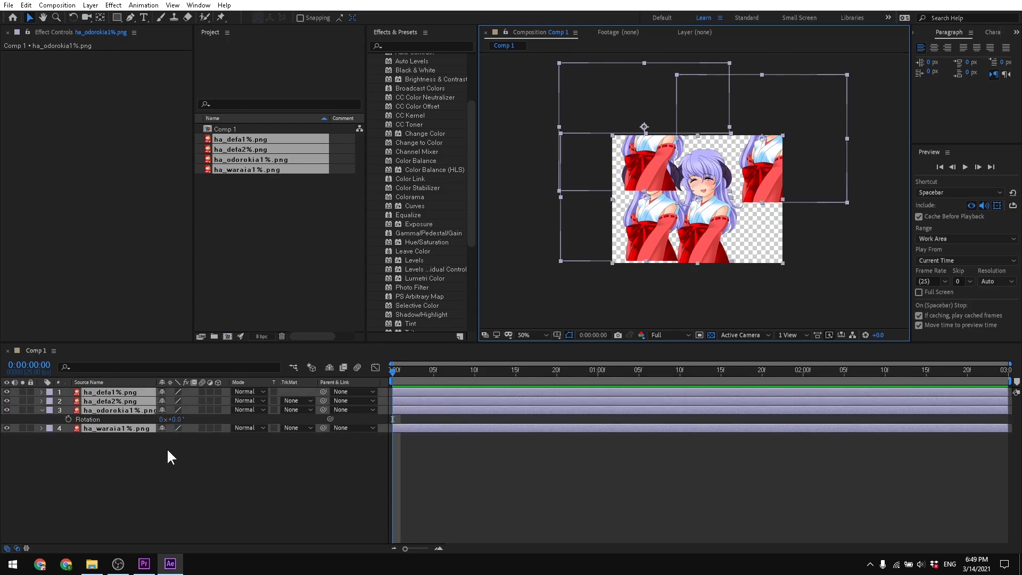
click(192, 441)
drag(711, 251, 764, 256)
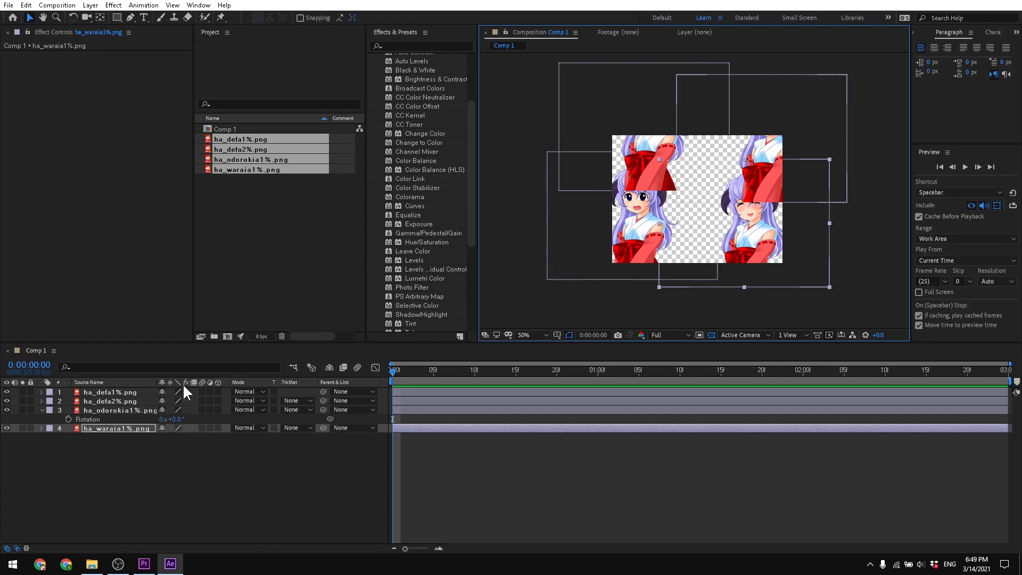
key(slash)
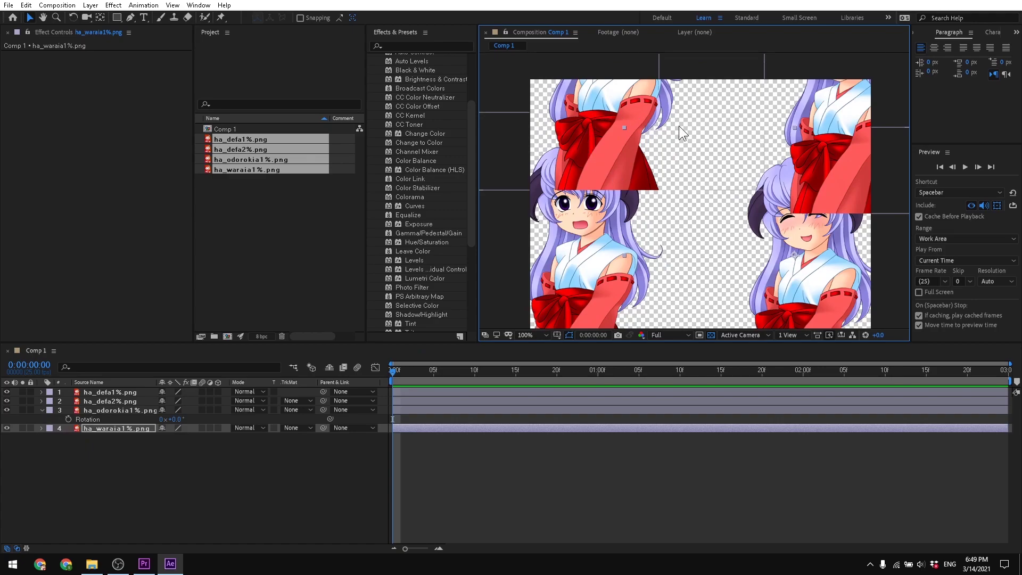
key(comma)
key(period)
click(42, 410)
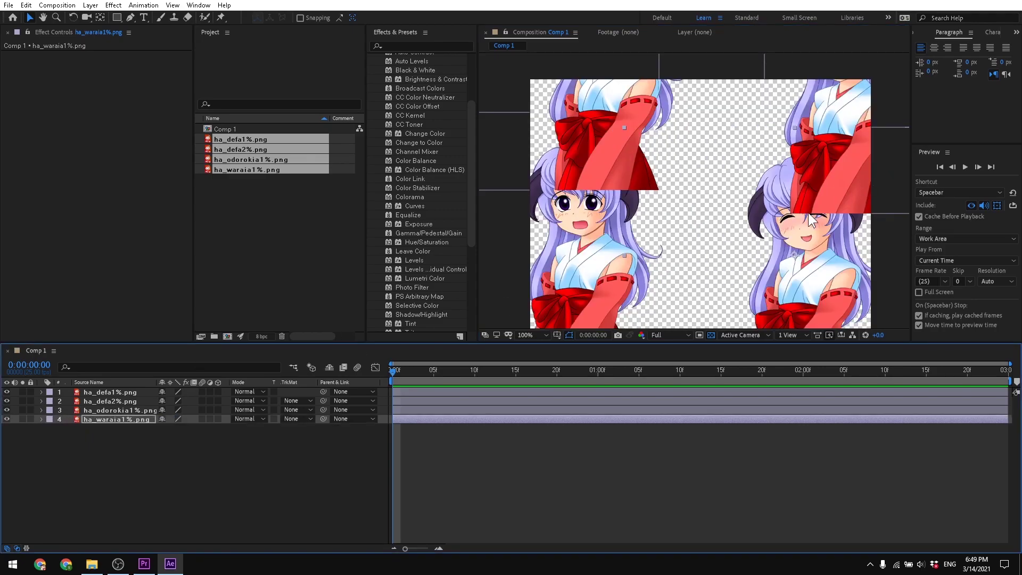
key(comma)
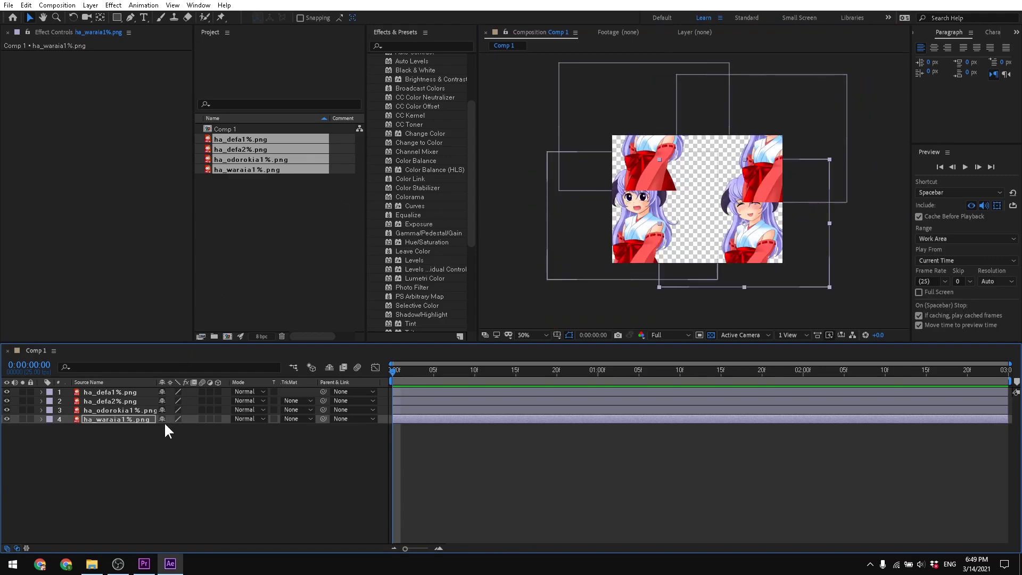
Scale all four character layers together to 49%
drag(145, 463, 92, 389)
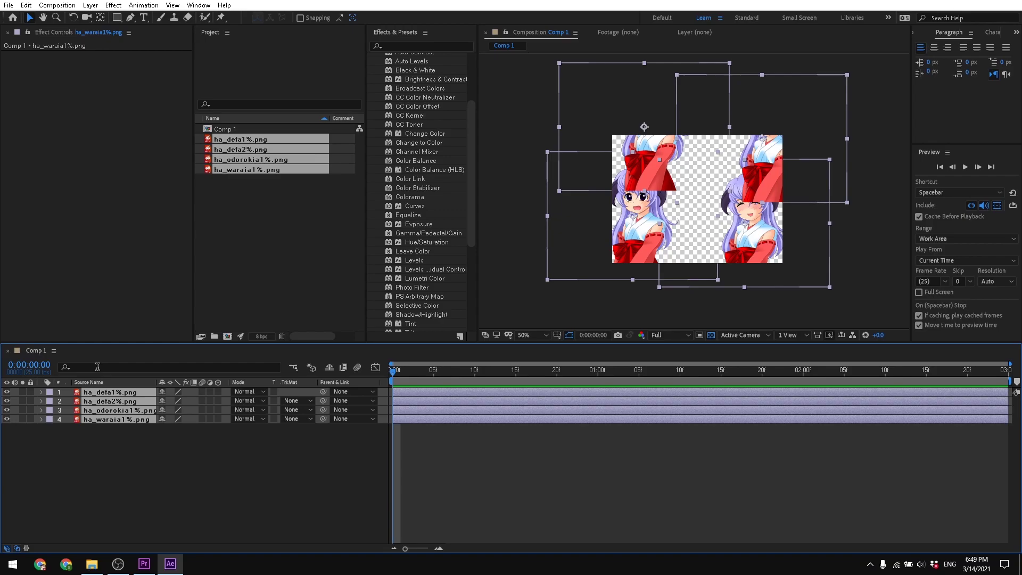
key(s)
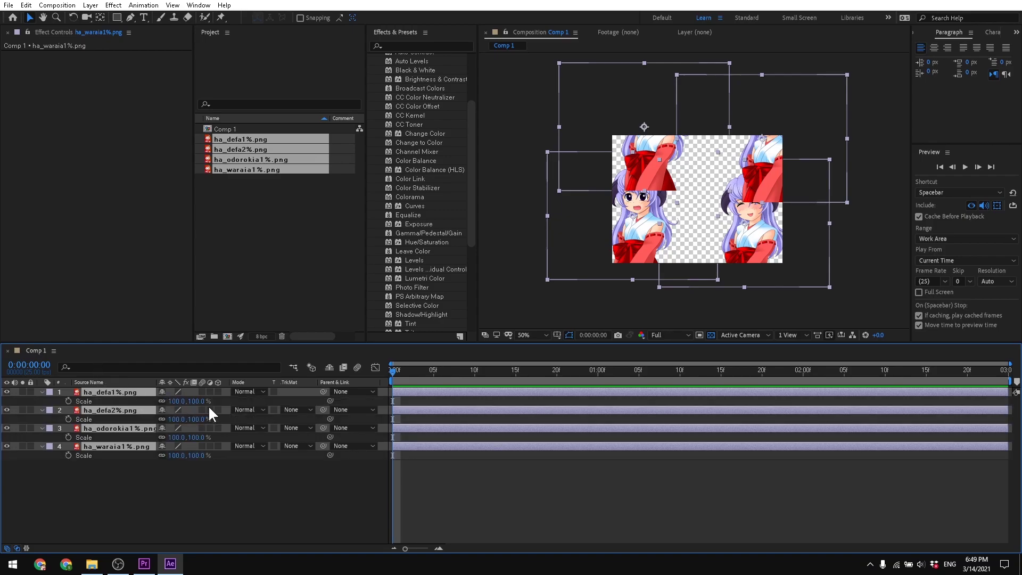
drag(195, 402, 188, 423)
key(slash)
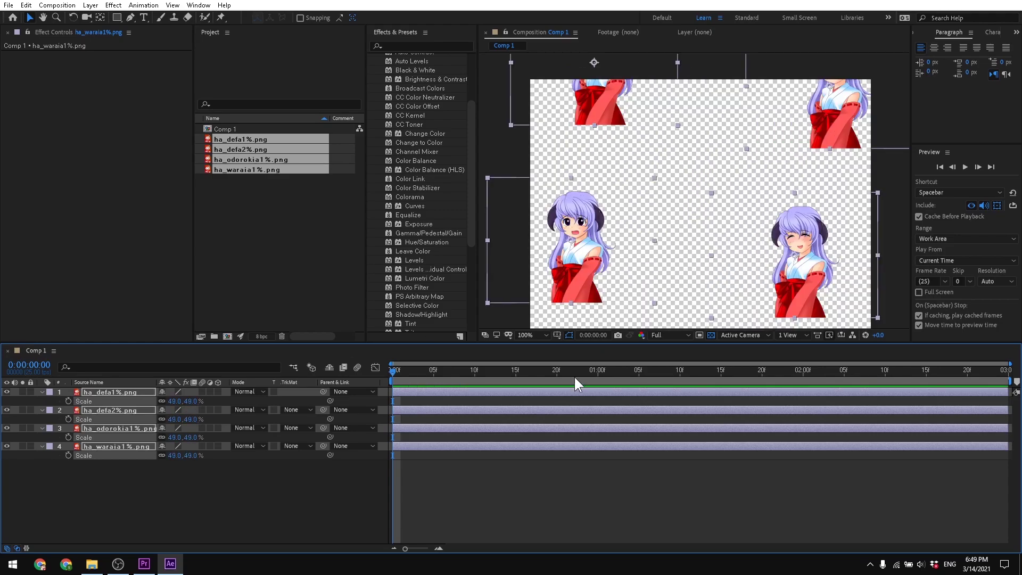
Rotate ha_odorokia1%.png to 213° and place it upside down near the lower-left corner of the composition
click(295, 512)
drag(559, 277, 608, 271)
key(r)
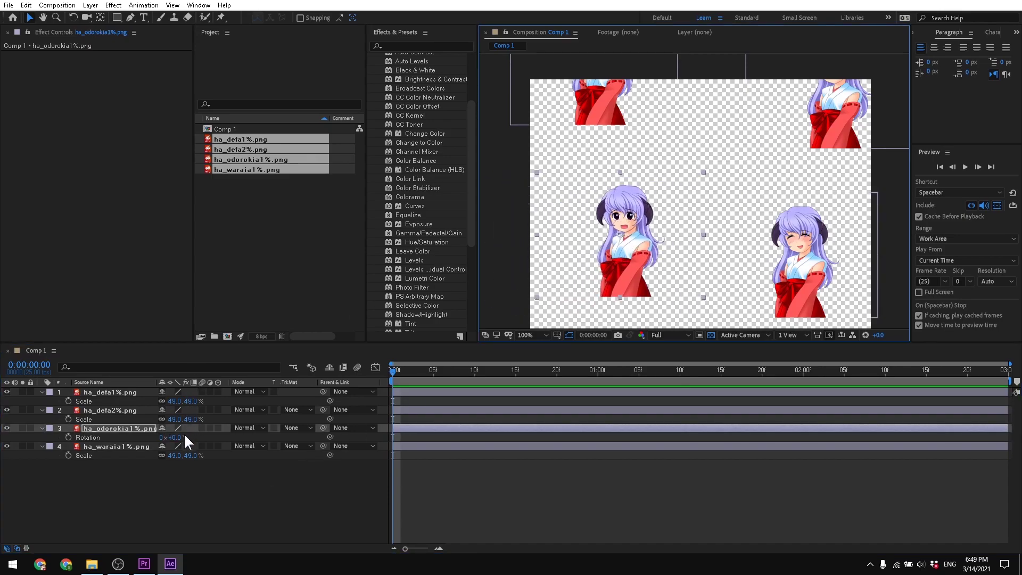
drag(175, 437, 294, 439)
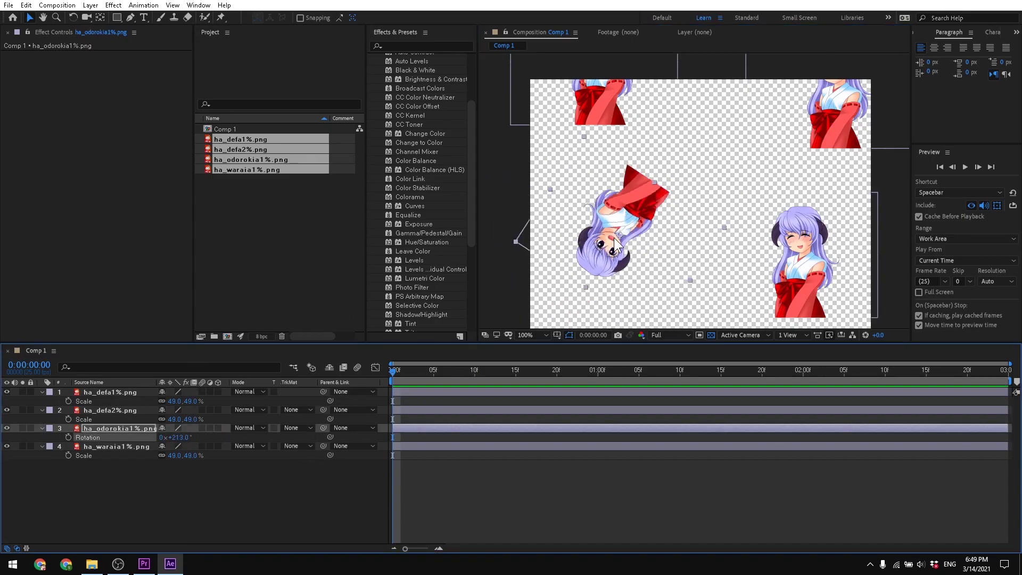
drag(618, 245, 603, 301)
Rotate ha_defa1%.png to -33° and place it near the upper-left corner of the composition
drag(591, 107, 619, 160)
key(r)
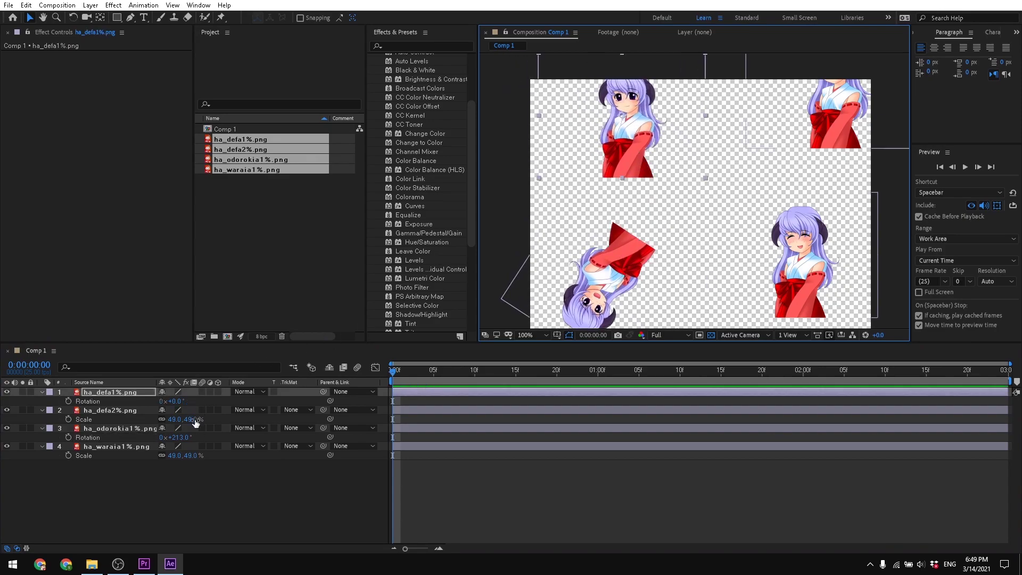
drag(176, 401, 158, 402)
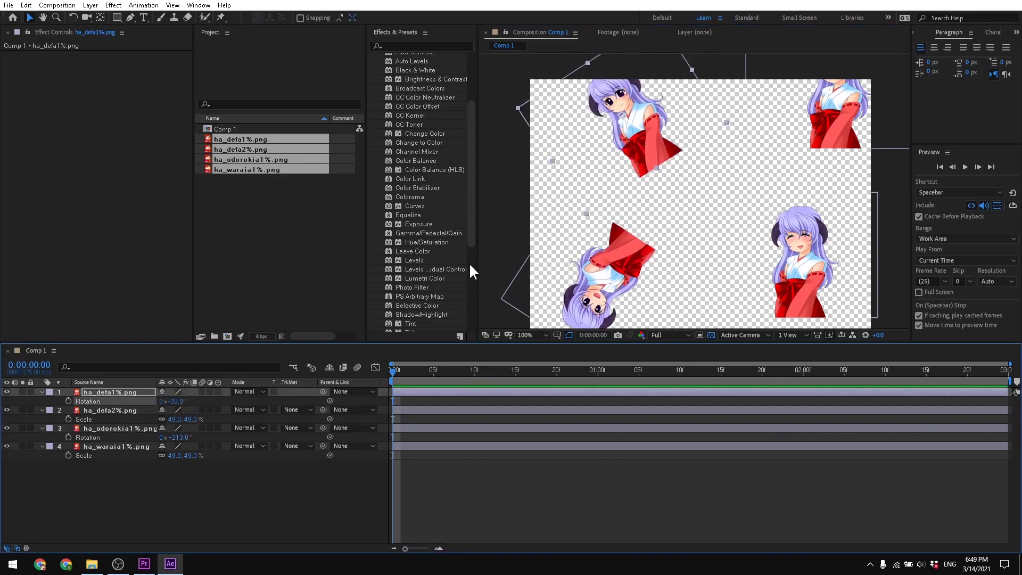
drag(640, 145, 616, 142)
Place ha_defa2%.png near the upper-right corner of the composition and rotate it to 36°
drag(793, 142, 726, 163)
key(r)
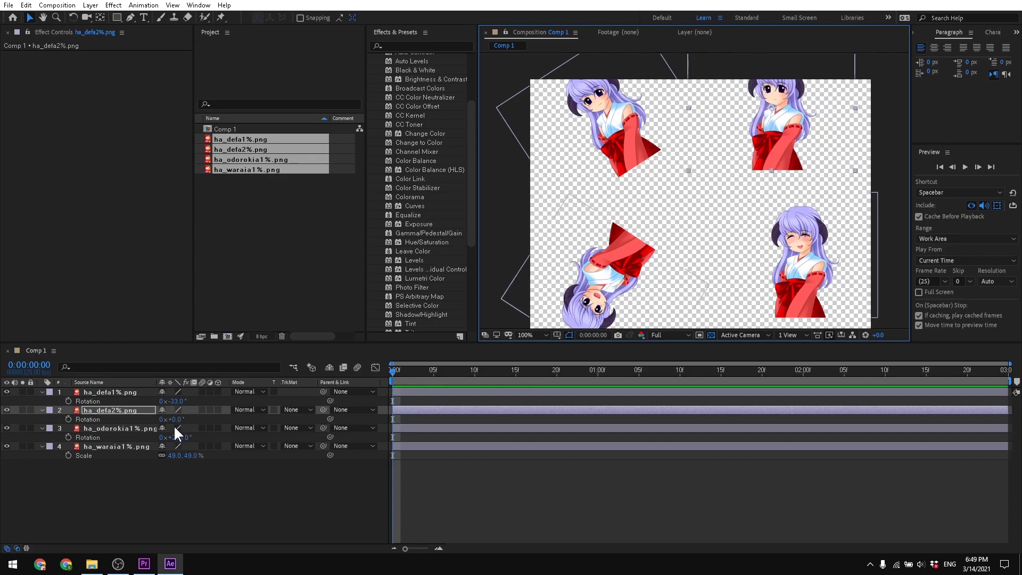
drag(787, 133, 801, 133)
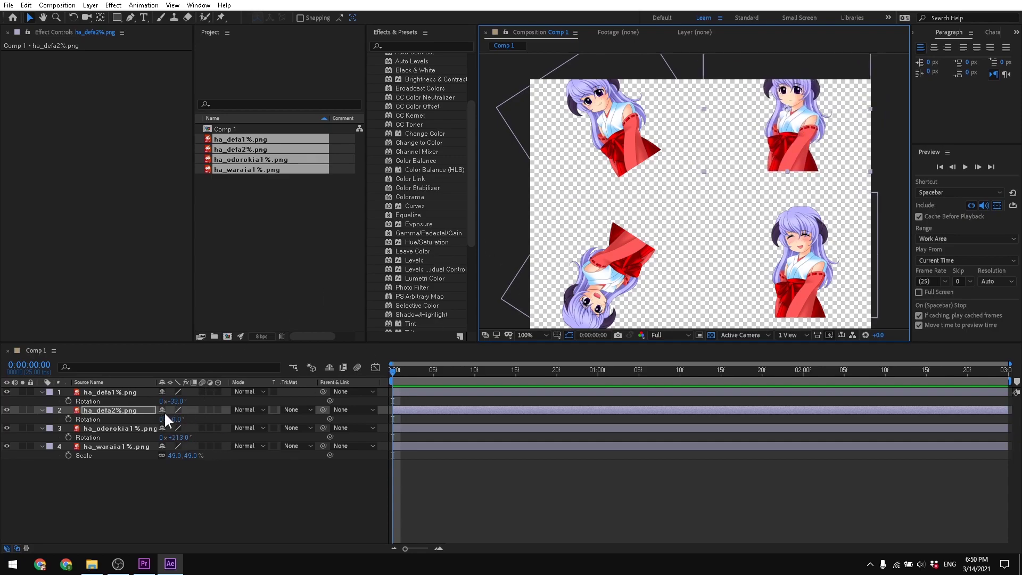
drag(179, 420, 198, 420)
Rotate ha_waraia1%.png to 160° and place it near the lower-right corner of the composition
drag(853, 268, 816, 272)
key(r)
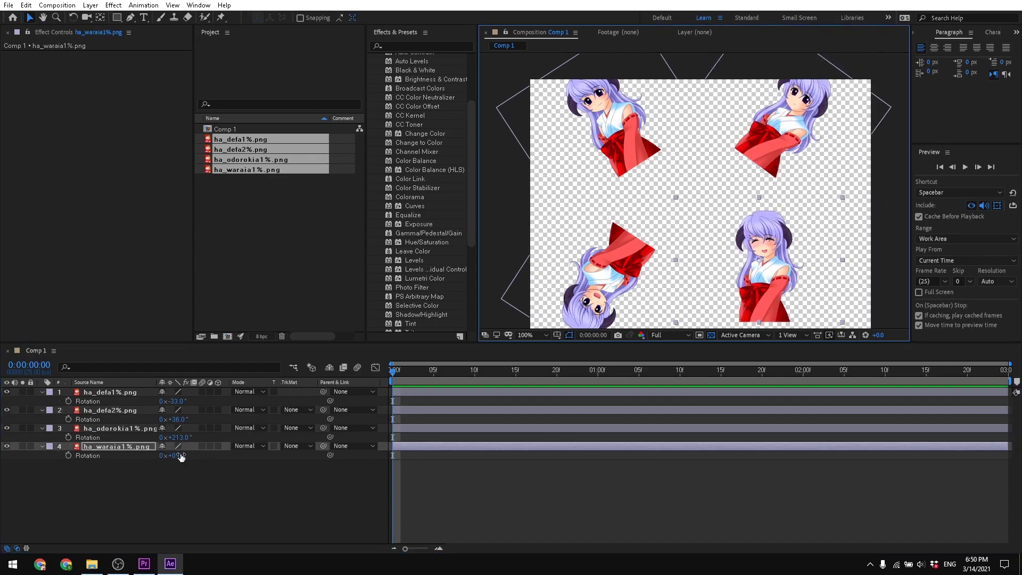
drag(181, 455, 273, 464)
drag(731, 226, 759, 250)
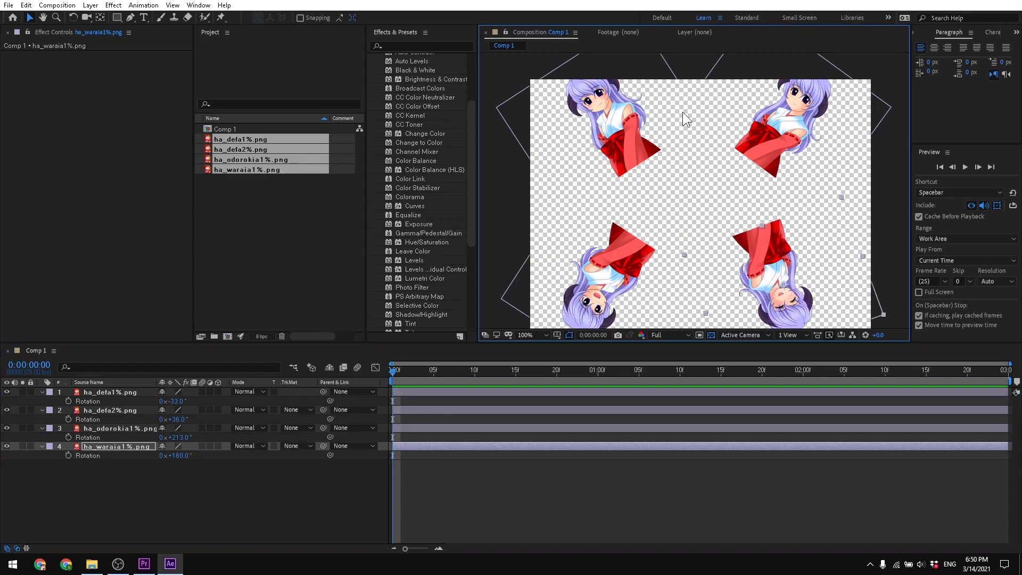
Move the anchor points of the character layers onto their red skirts with the Pan Behind tool, then deselect the layers
click(100, 17)
drag(603, 141, 638, 165)
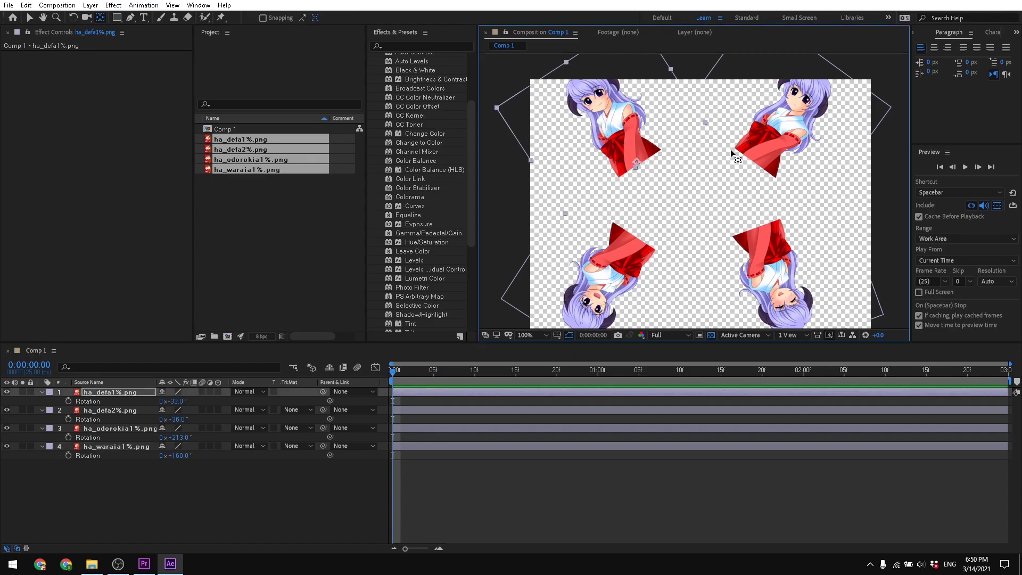
mouse_move(783, 152)
mouse_down()
mouse_move(799, 117)
mouse_move(785, 111)
mouse_move(764, 160)
mouse_up()
drag(786, 291, 771, 257)
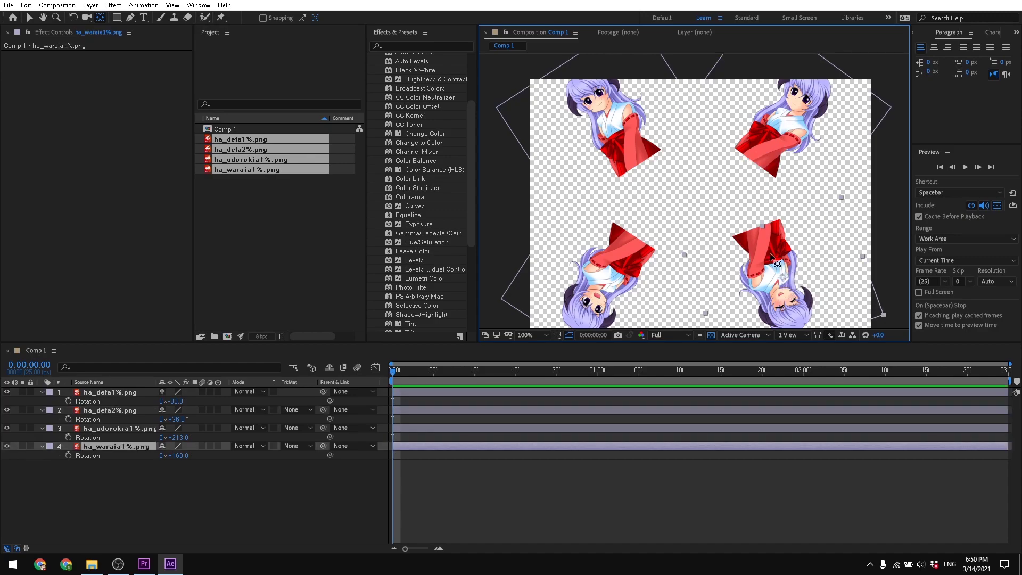
click(614, 282)
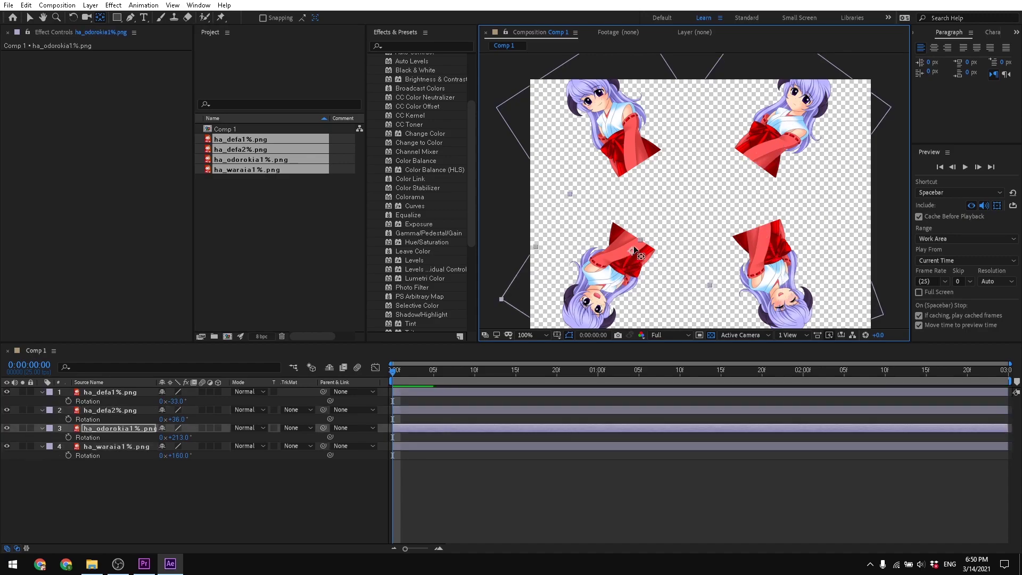
click(293, 510)
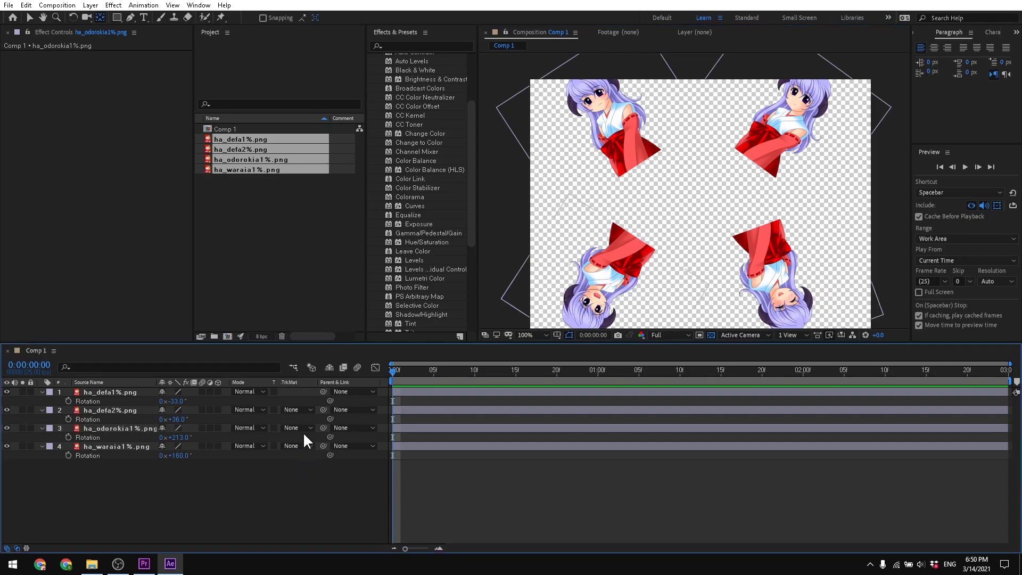
Parent the ha_waraia1%.png layer to ha_odorokia1%.png with the parent pick whip
scroll(698, 199, down, 2)
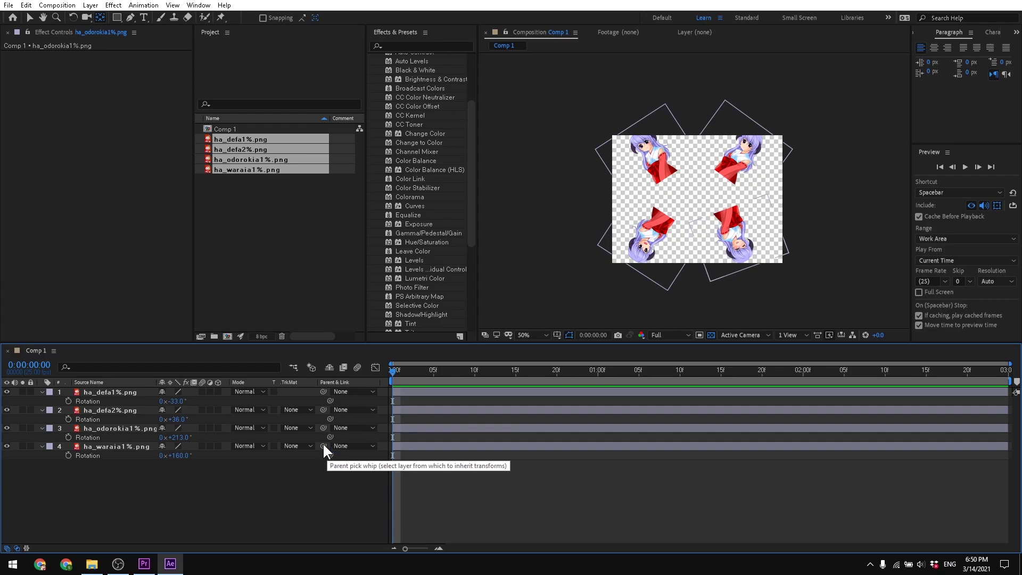
mouse_move(324, 445)
mouse_down()
mouse_move(329, 424)
mouse_move(327, 452)
mouse_up()
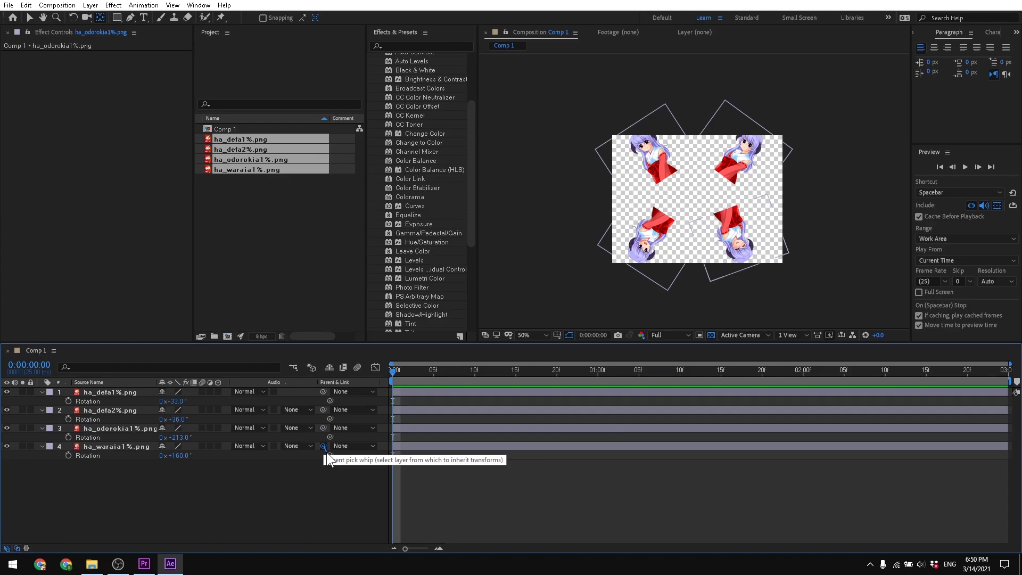
drag(325, 449, 323, 426)
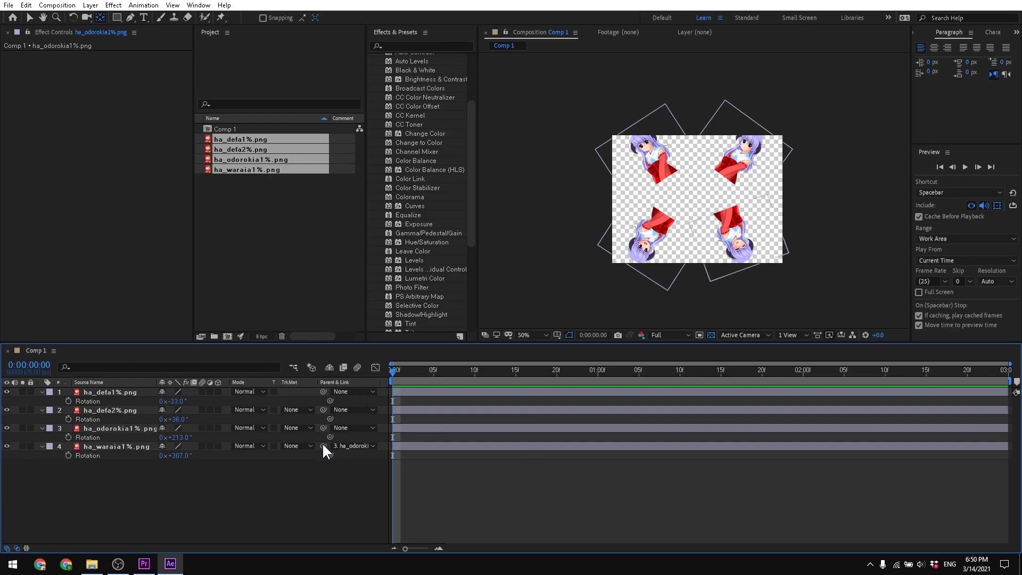
Set the rotation of ha_odorokia1%.png to 215° to test the parenting, and select the ha_waraia1%.png child layer
click(118, 427)
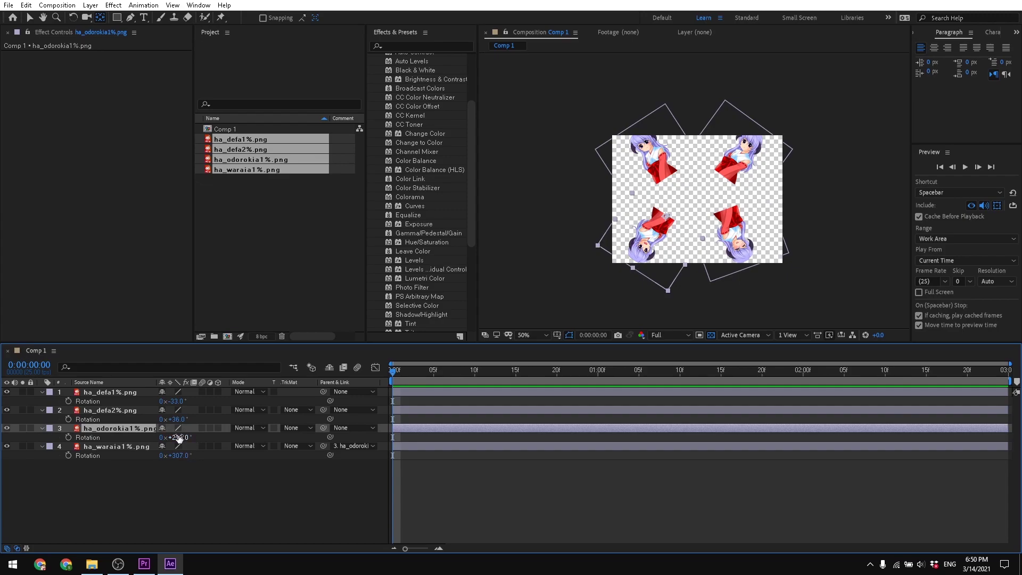
drag(178, 437, 185, 440)
click(731, 245)
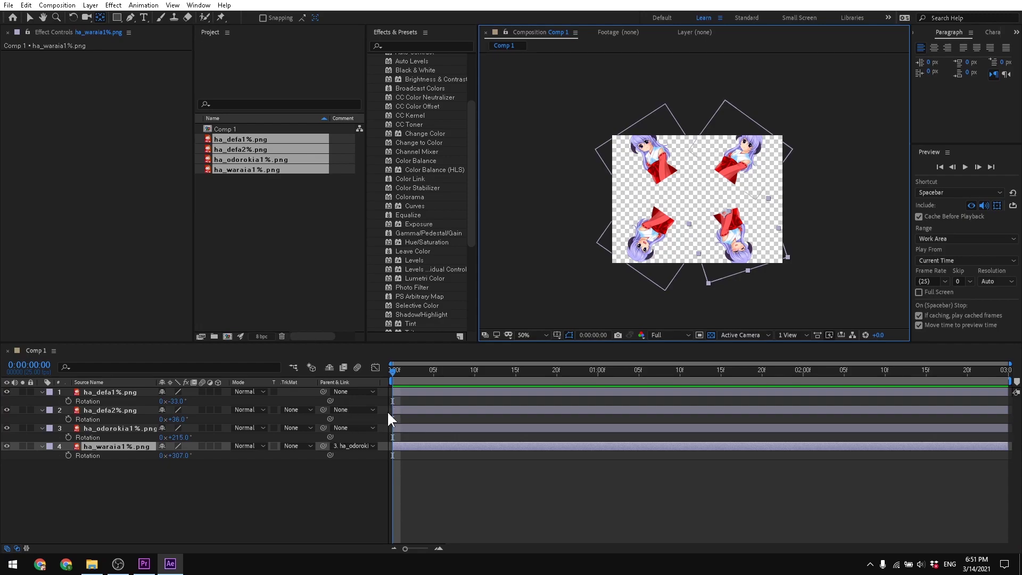
Parent ha_odorokia1%.png to ha_defa2%.png and ha_defa2%.png to ha_defa1%.png, test the rotation of ha_defa1%.png and undo that rotation
drag(324, 426, 324, 392)
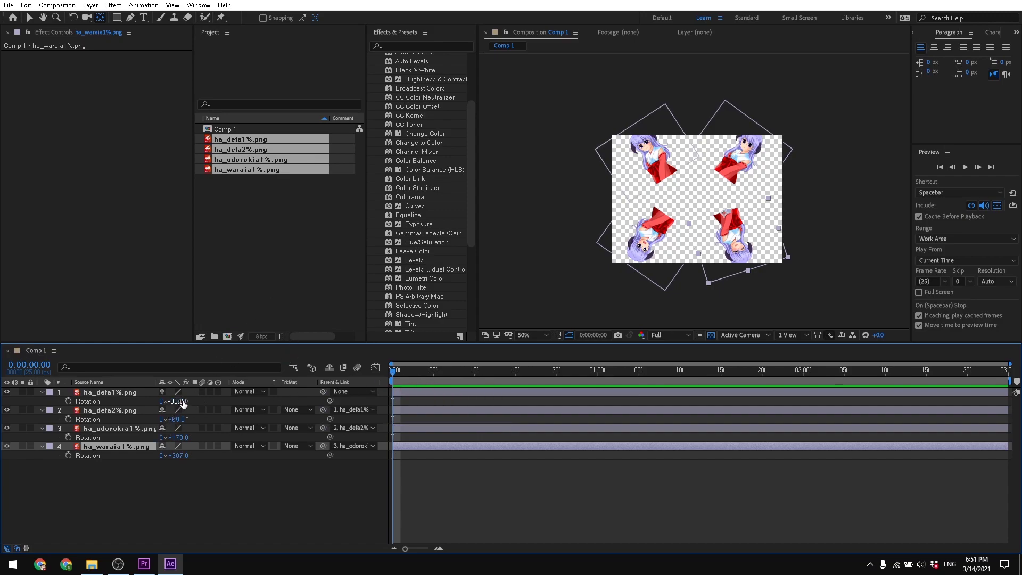
drag(183, 403, 206, 402)
key(ctrl+z)
Enable Rotation keyframing for all four character layers at 0:00:00:00
click(68, 401)
click(69, 419)
click(69, 438)
click(68, 455)
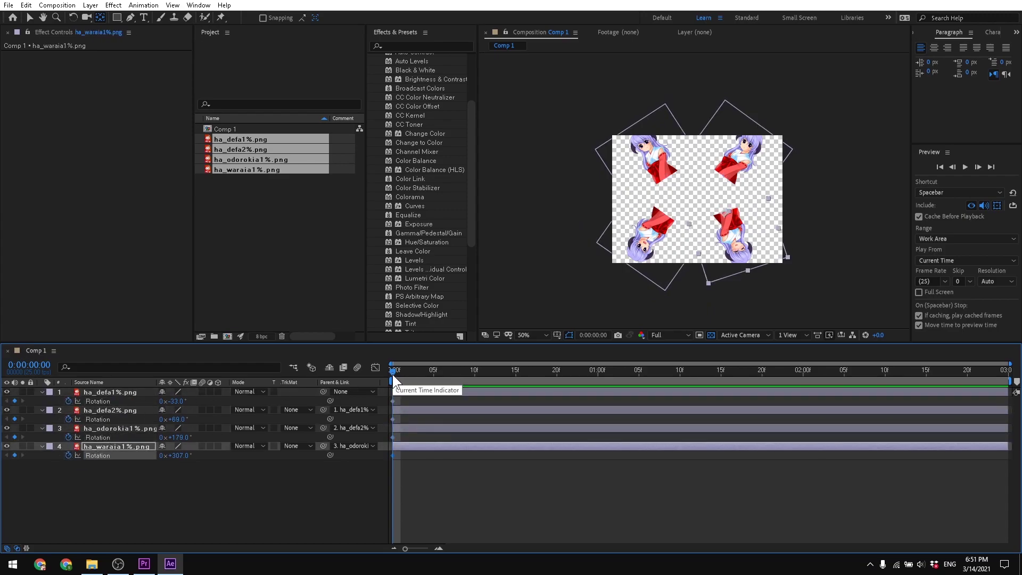
At 0:00:01:00, keyframe the rotation of ha_defa1%.png at 71° and of ha_defa2%.png at 184°
drag(395, 373, 598, 404)
drag(182, 401, 236, 405)
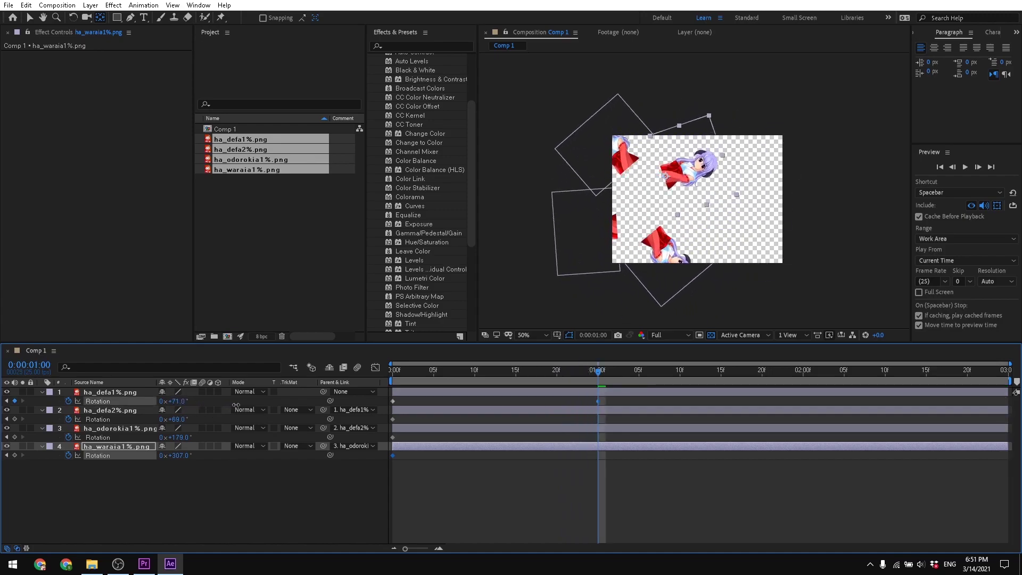
click(103, 411)
drag(176, 419, 254, 428)
At 0:00:01:00, keyframe ha_odorokia1%.png's rotation at 283° and increase ha_waraia1%.png's rotation, then scrub back to the first frame
click(154, 430)
drag(178, 438, 245, 445)
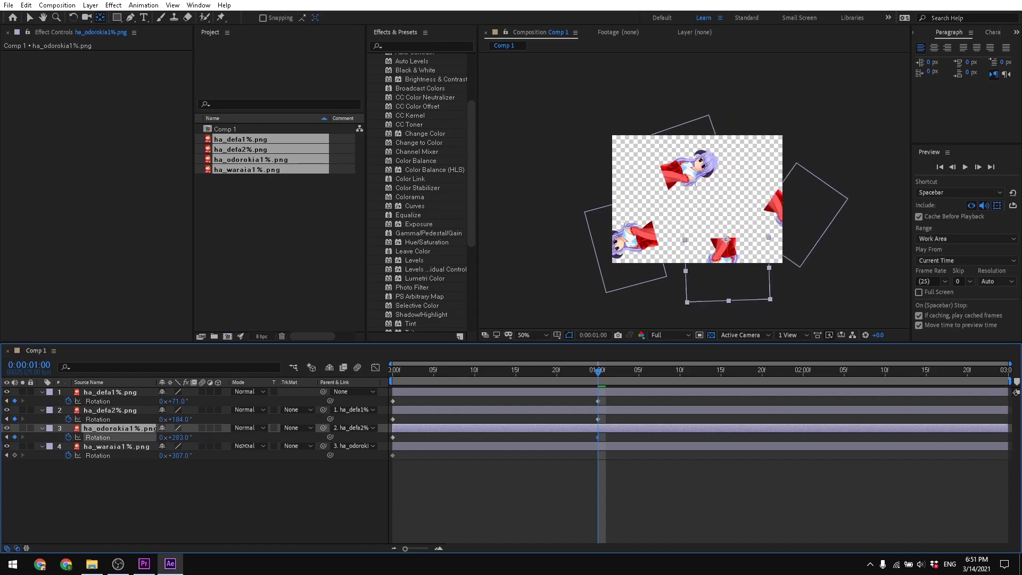
click(111, 448)
drag(181, 455, 247, 466)
drag(597, 369, 323, 476)
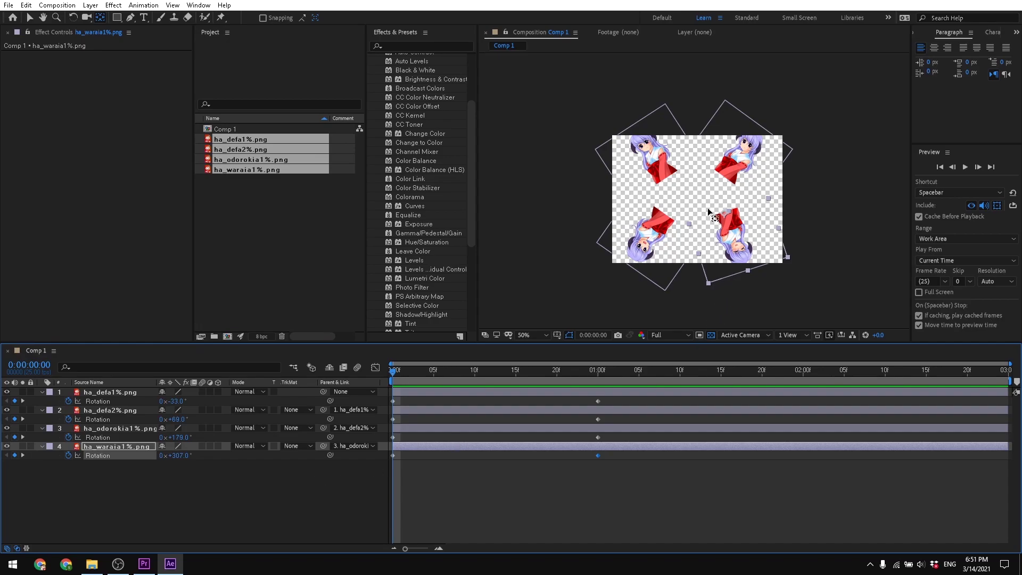
Add a null object, bring it to the top of the layer stack and parent ha_defa1%.png to Null 1
right_click(240, 488)
mouse_move(302, 369)
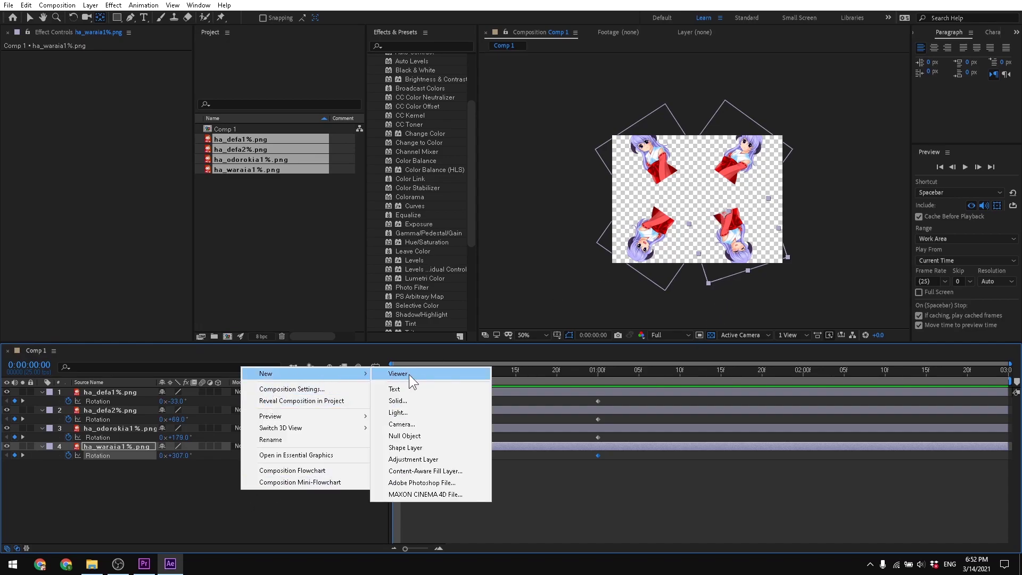
click(415, 436)
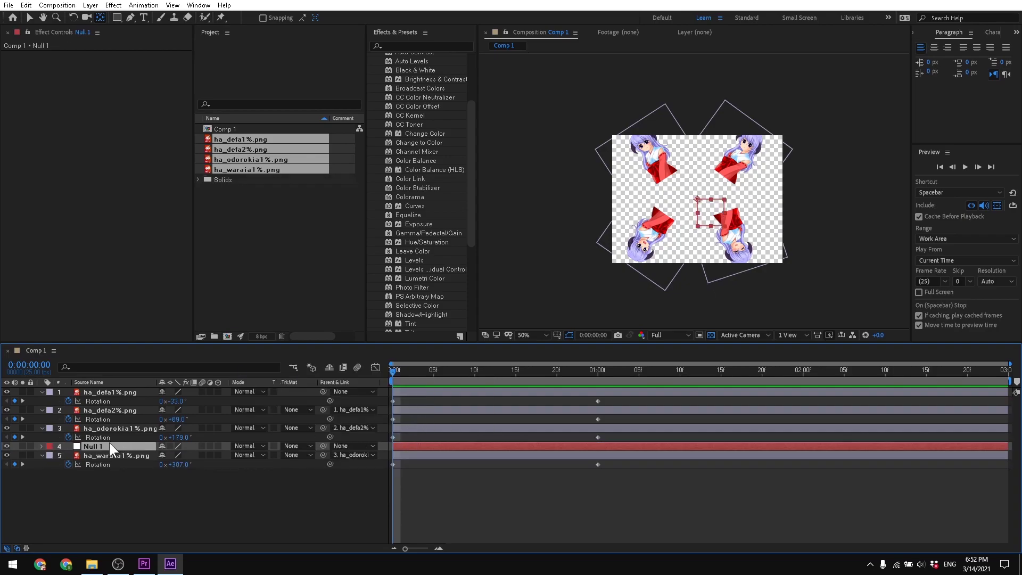
key(ctrl+shift+bracketright)
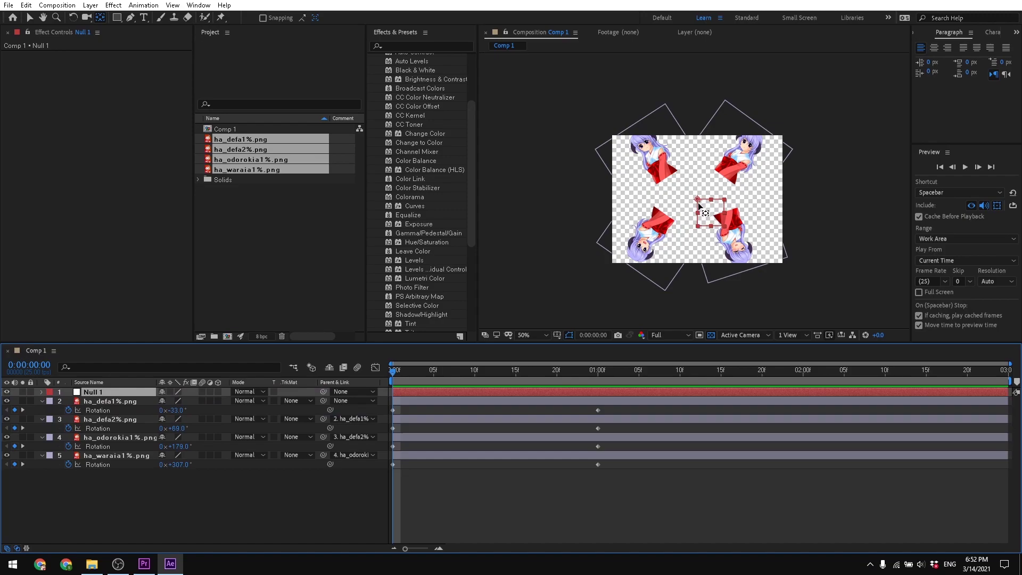
drag(326, 402, 328, 393)
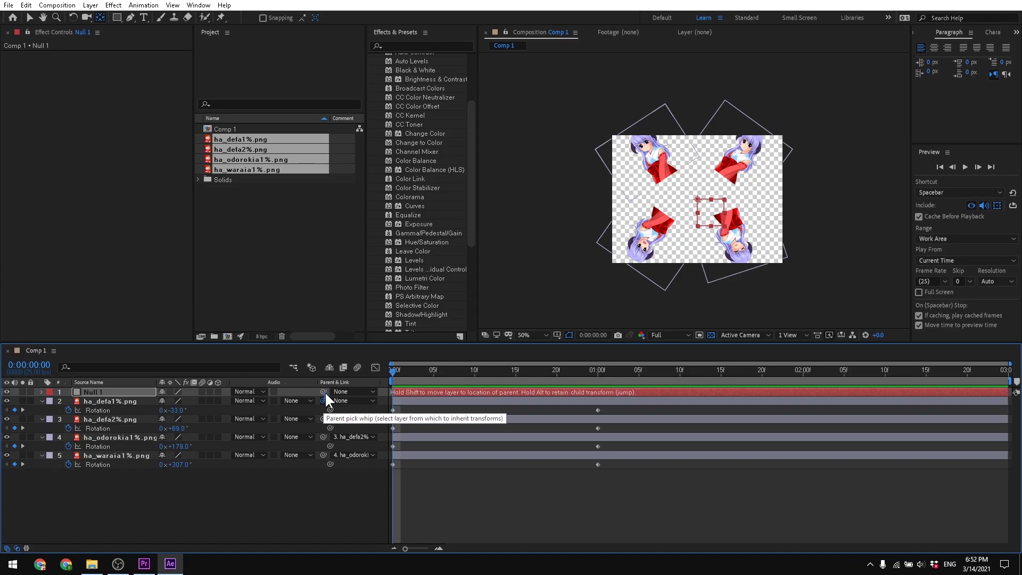
drag(325, 391, 324, 391)
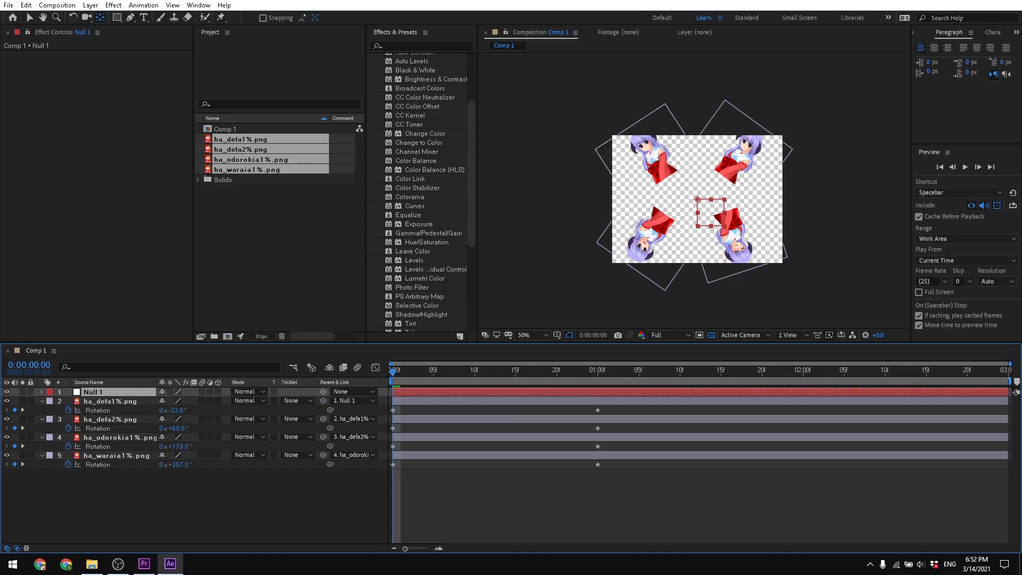
Keyframe Null 1's rotation at 0° on the first frame and at 168° at 0:00:01:00, then scrub through the motion
key(r)
click(63, 401)
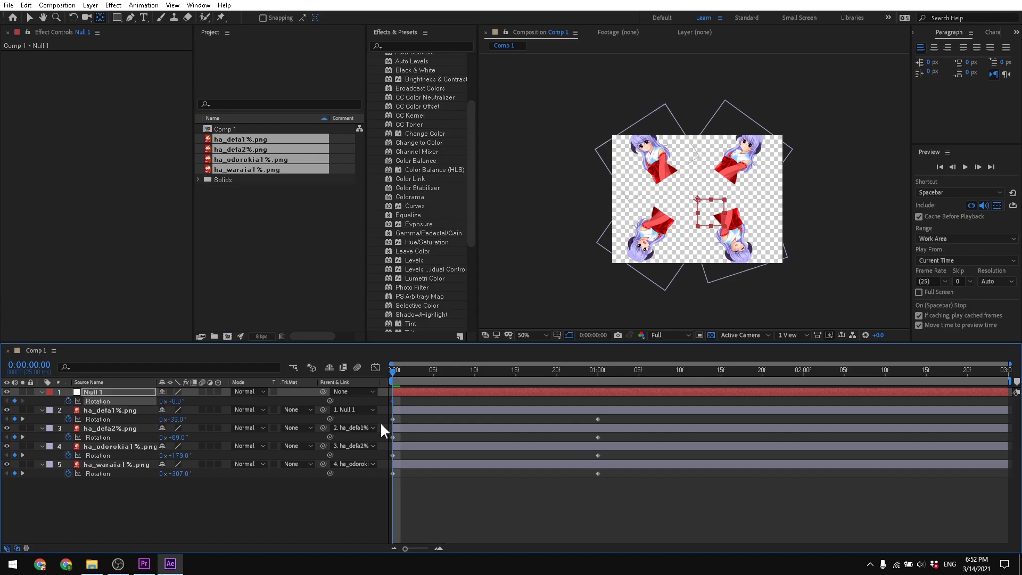
drag(394, 369, 598, 379)
drag(175, 401, 318, 407)
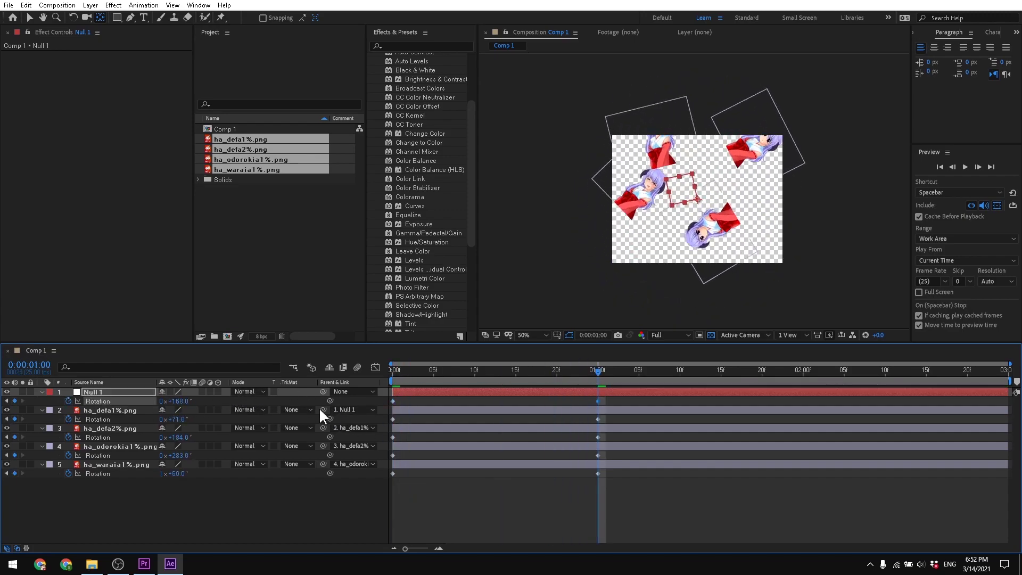
click(557, 373)
drag(550, 383, 602, 452)
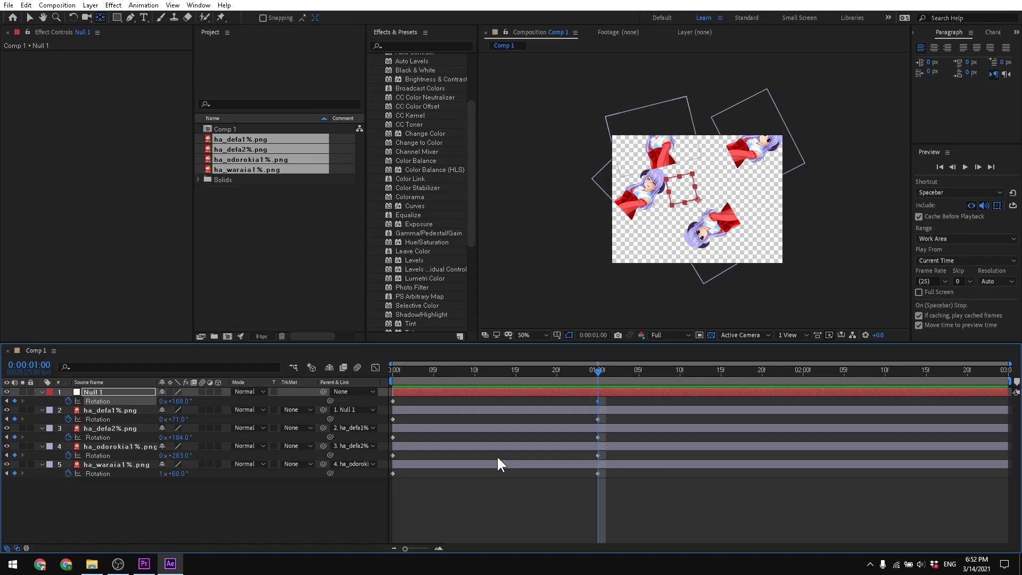
Move the ending rotation keyframes of all five layers from 0:00:01:00 to 0:00:00:15
click(555, 502)
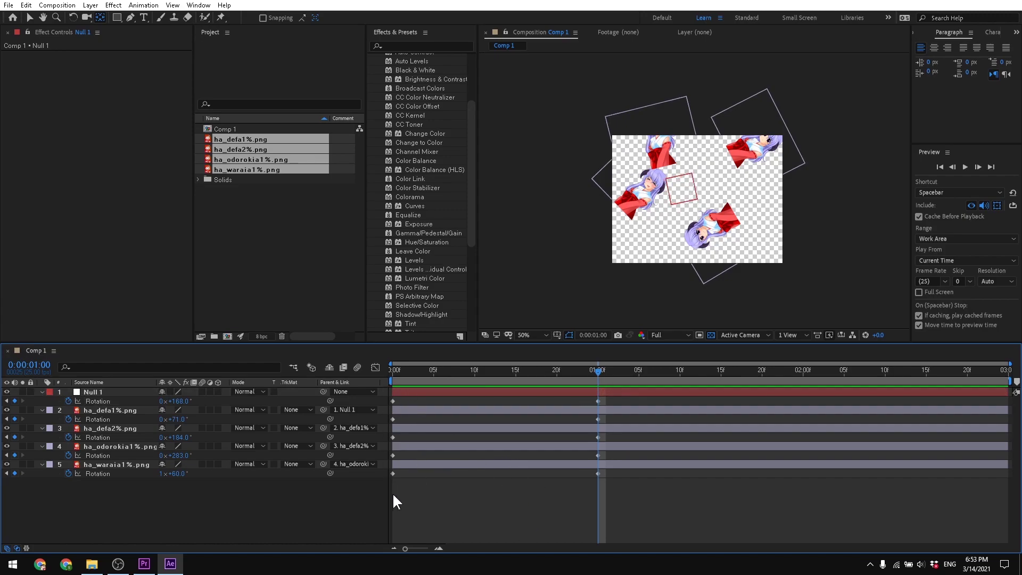
drag(576, 487, 452, 418)
click(473, 510)
drag(426, 489, 515, 410)
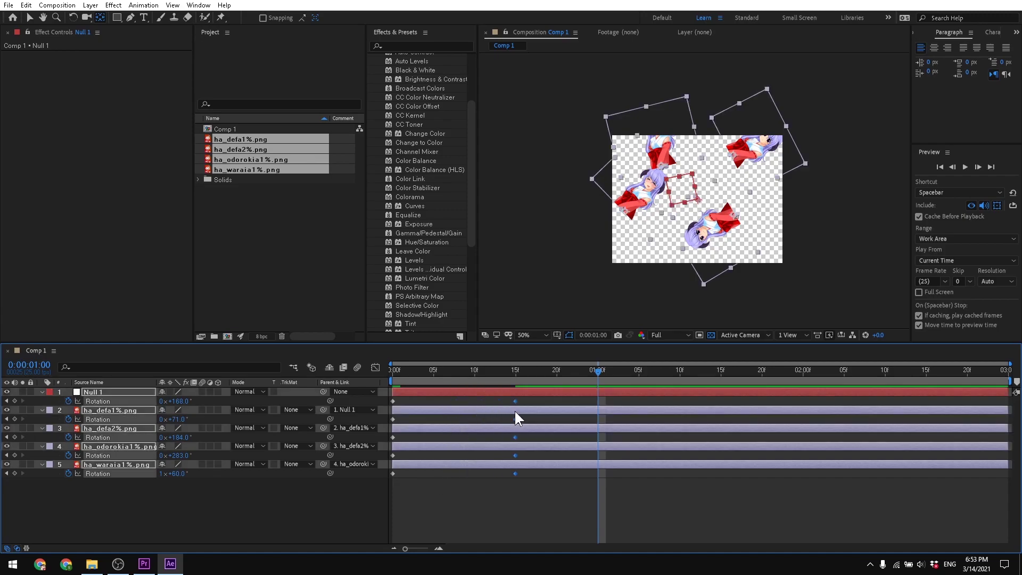
Set the current time to 0:00:01:05 and try to duplicate the starting rotation keyframes, undoing the layer duplication
click(501, 503)
drag(391, 442, 557, 406)
key(ctrl+z)
drag(599, 382, 641, 378)
key(ctrl+d)
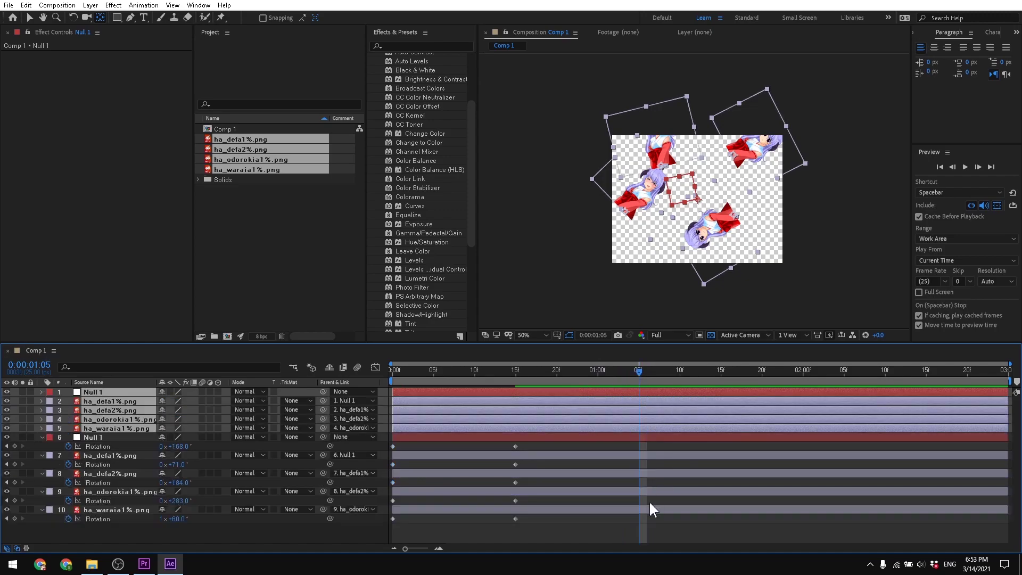
key(ctrl+z)
click(401, 480)
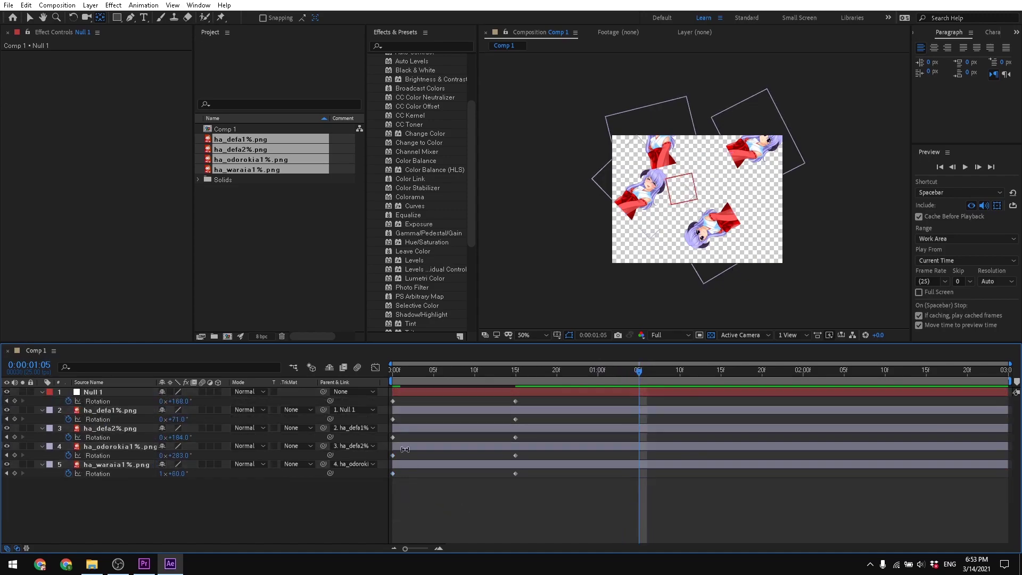
Copy the first-frame rotation keyframes of Null 1 and ha_defa1%.png to 0:00:01:05
click(393, 401)
click(394, 419)
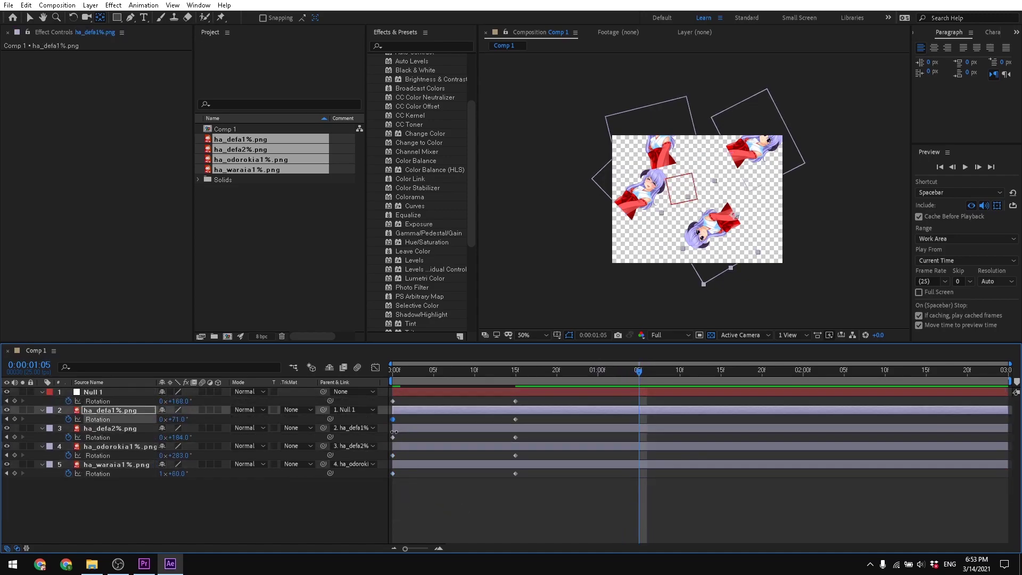
ctrl+click(393, 437)
click(393, 401)
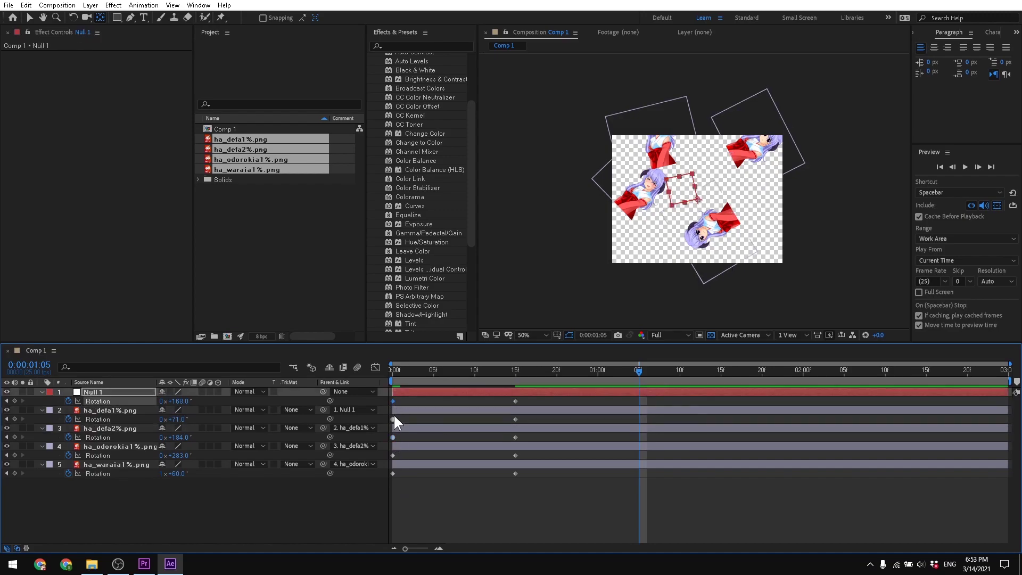
ctrl+click(394, 419)
click(395, 401)
key(ctrl+c)
key(ctrl+v)
click(394, 419)
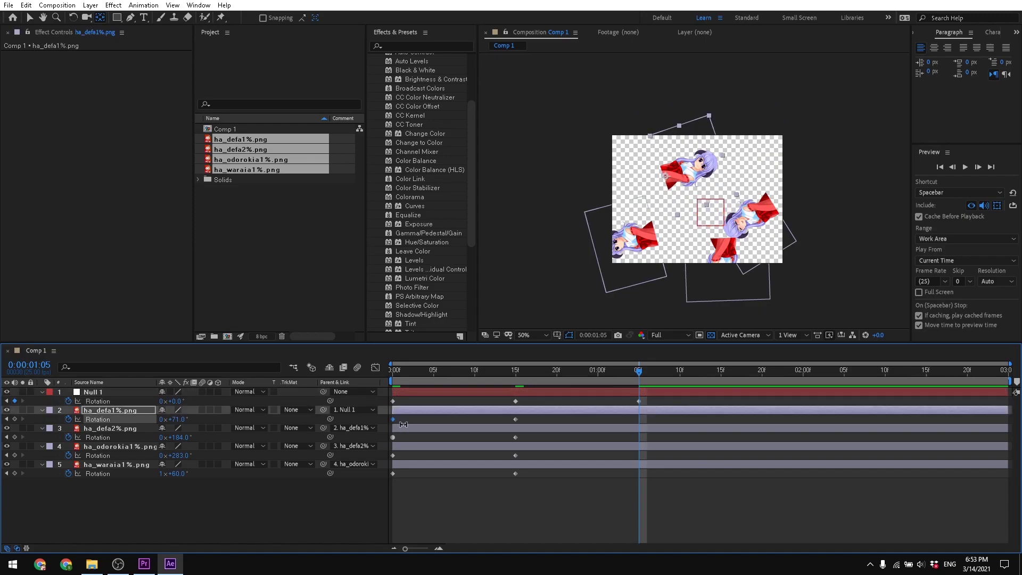
key(ctrl+c)
key(ctrl+v)
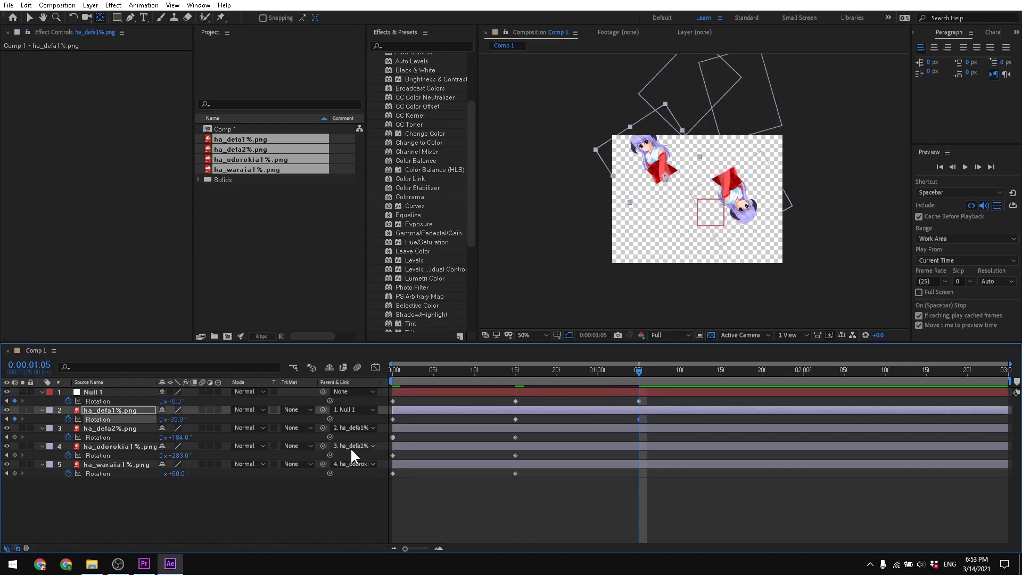
Copy the first-frame rotation keyframes of ha_defa2%.png, ha_odorokia1%.png and ha_waraia1%.png to 0:00:01:05
click(394, 437)
key(ctrl+c)
key(ctrl+v)
click(393, 455)
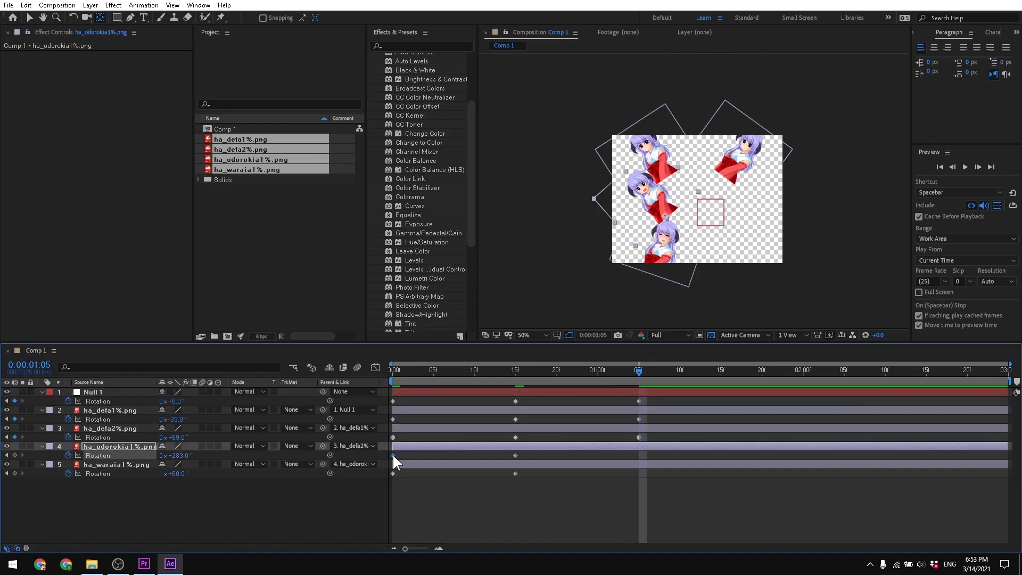
key(ctrl+c)
key(ctrl+v)
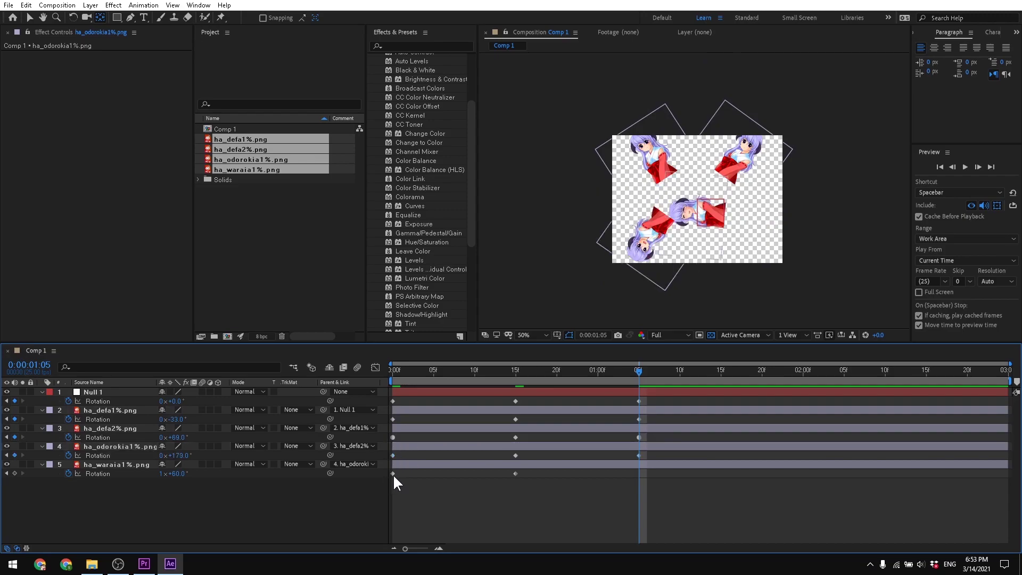
click(393, 474)
key(ctrl+c)
key(ctrl+v)
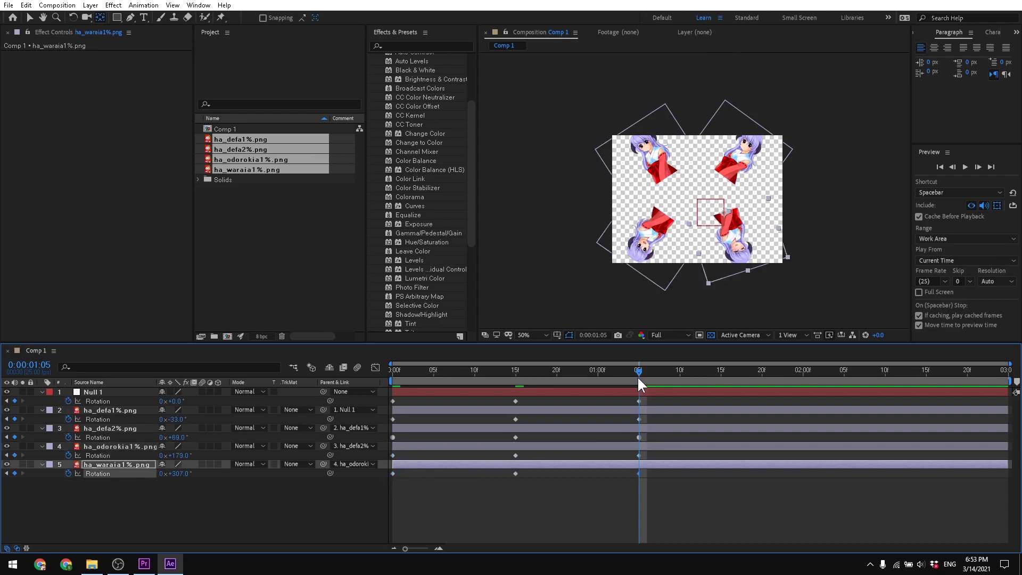
Show all five layers' rotation curves in the Graph Editor and lower Null 1's middle and last rotation keyframes
drag(638, 376, 633, 459)
key(Page_Up)
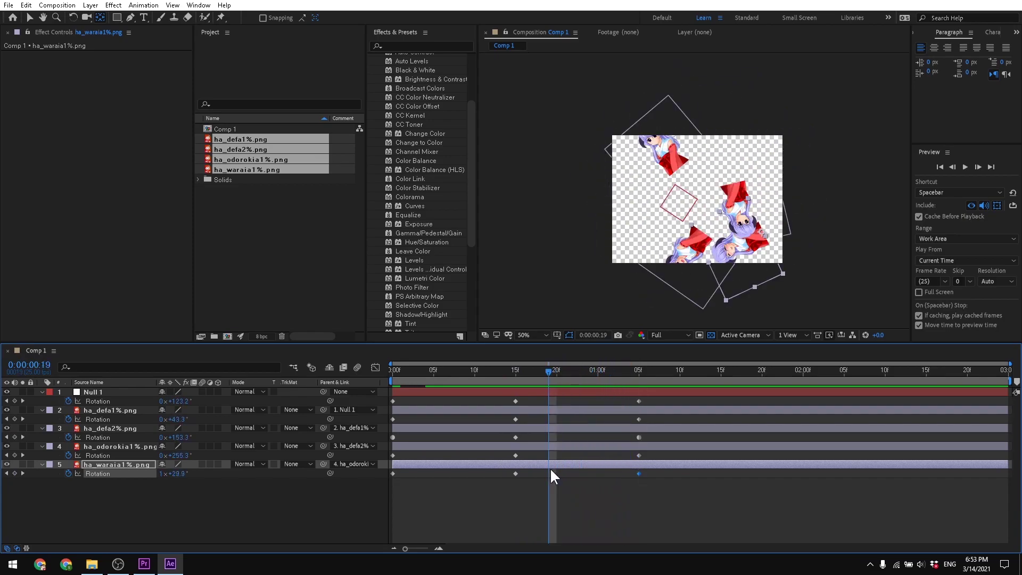
drag(172, 498, 85, 395)
click(376, 367)
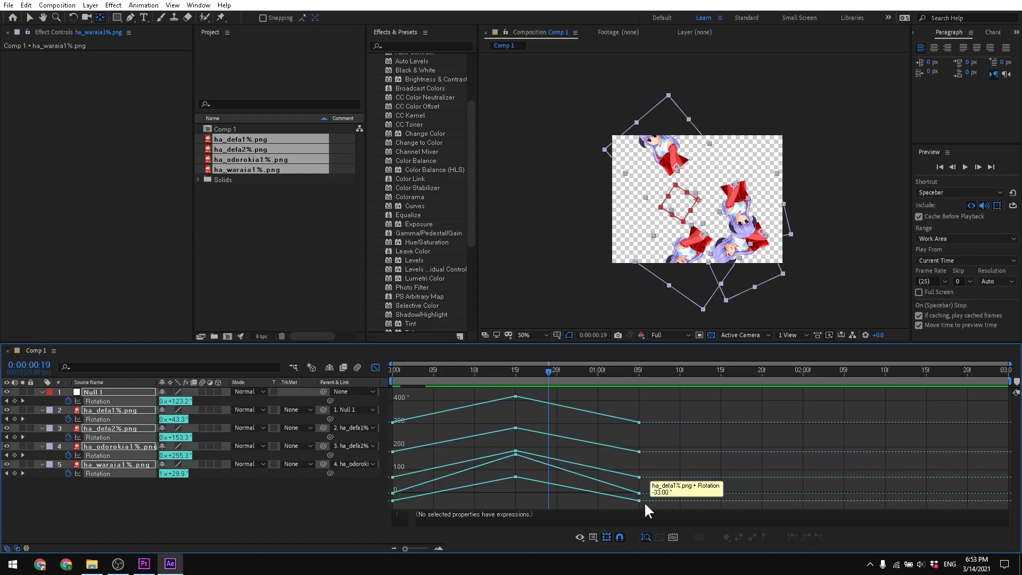
drag(648, 506, 390, 396)
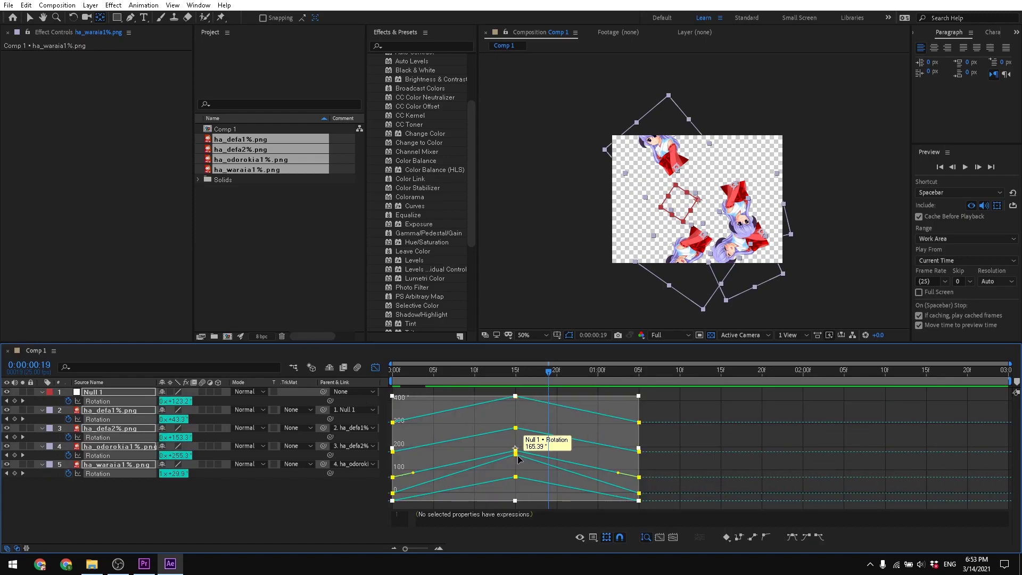
drag(523, 458, 519, 463)
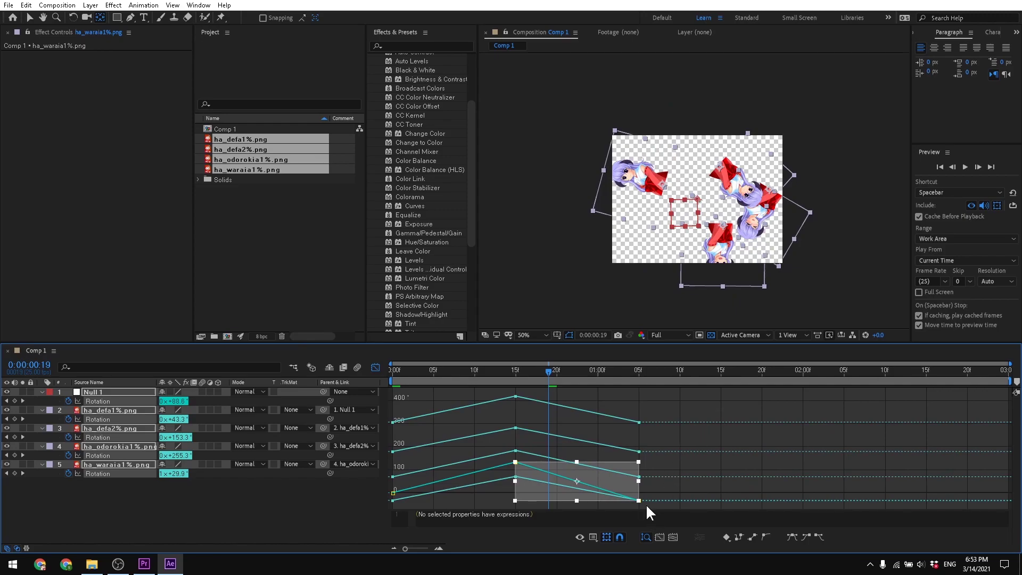
Apply Easy Ease to all rotation keyframes, lengthen their easing handles on both sides, and scrub the result in the layer view
drag(646, 504, 391, 394)
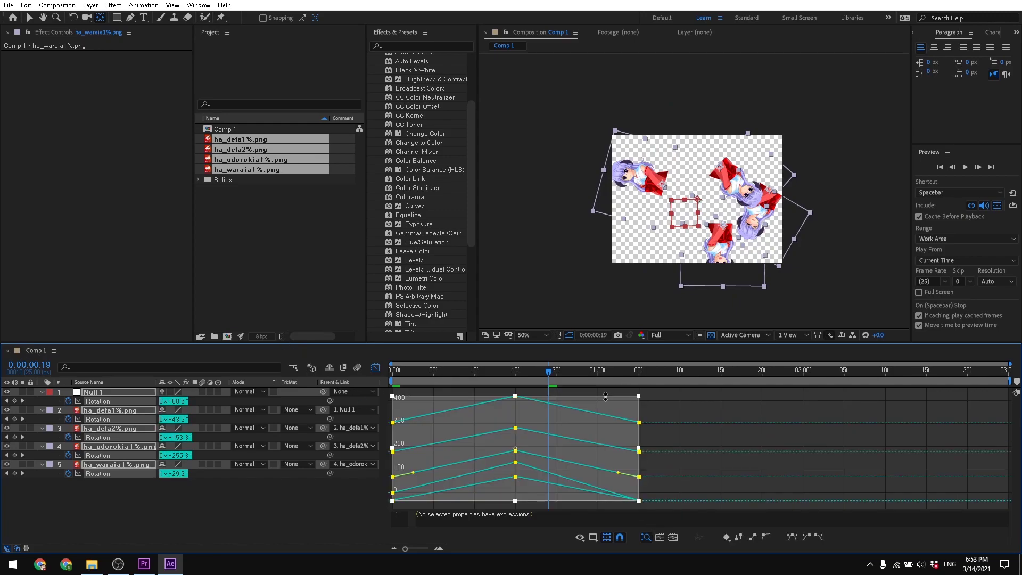
click(792, 537)
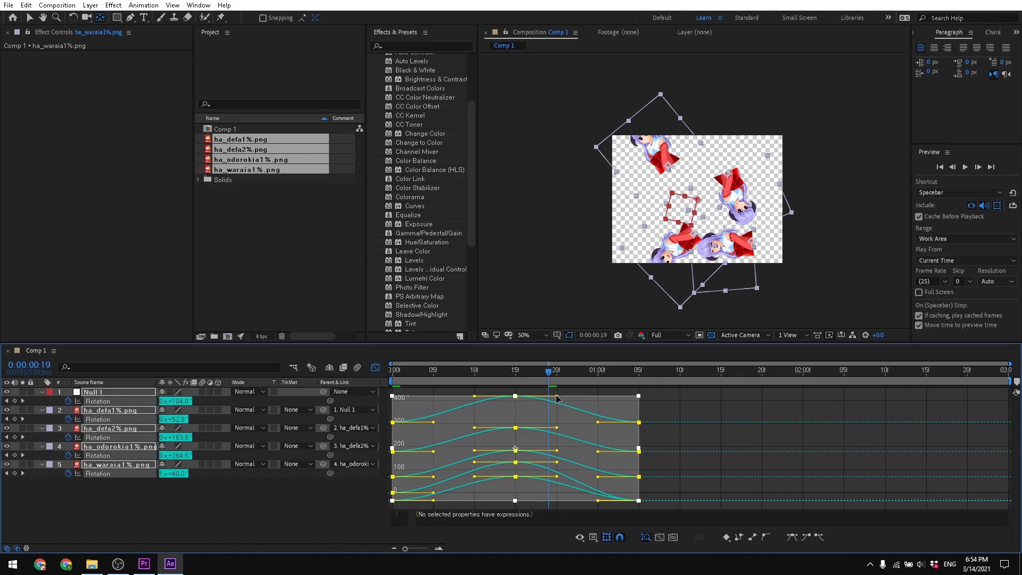
drag(557, 396, 585, 396)
drag(474, 396, 458, 397)
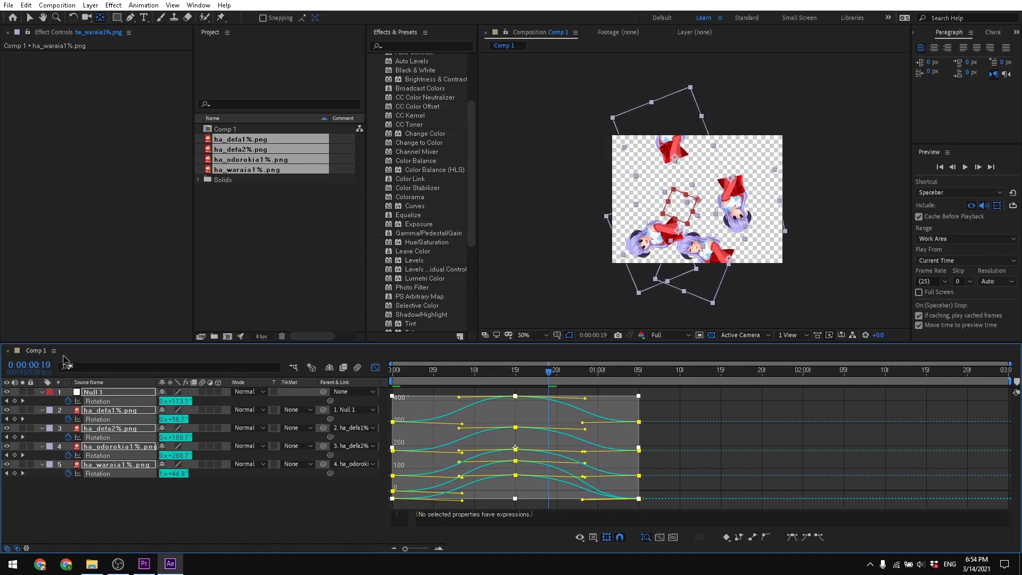
click(377, 369)
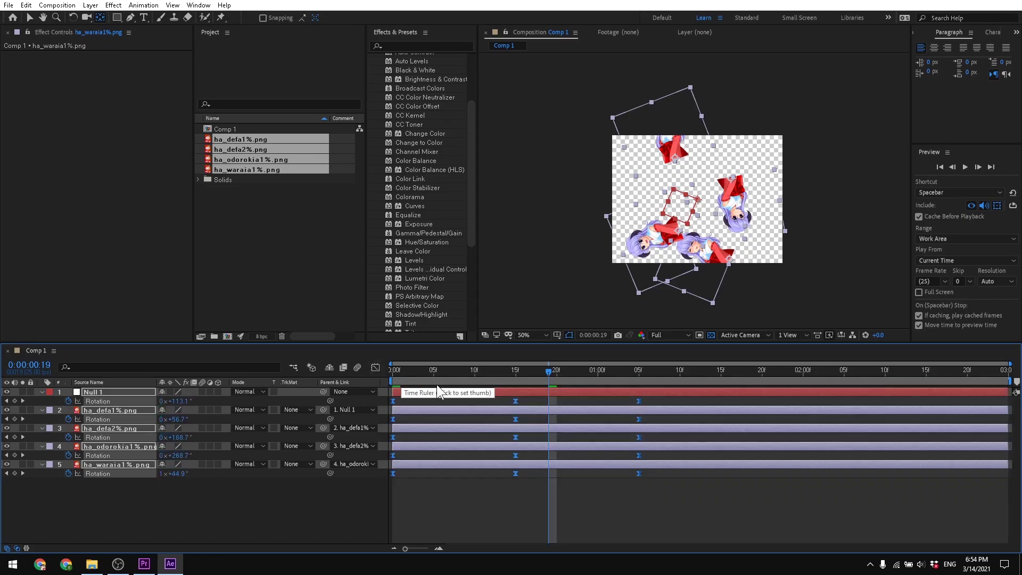
click(656, 504)
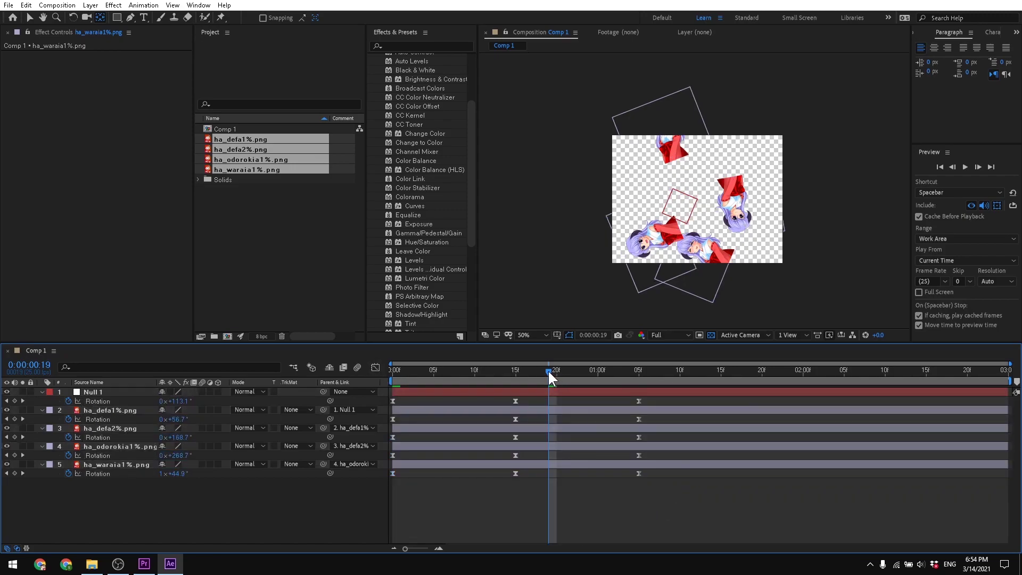
drag(549, 371, 635, 379)
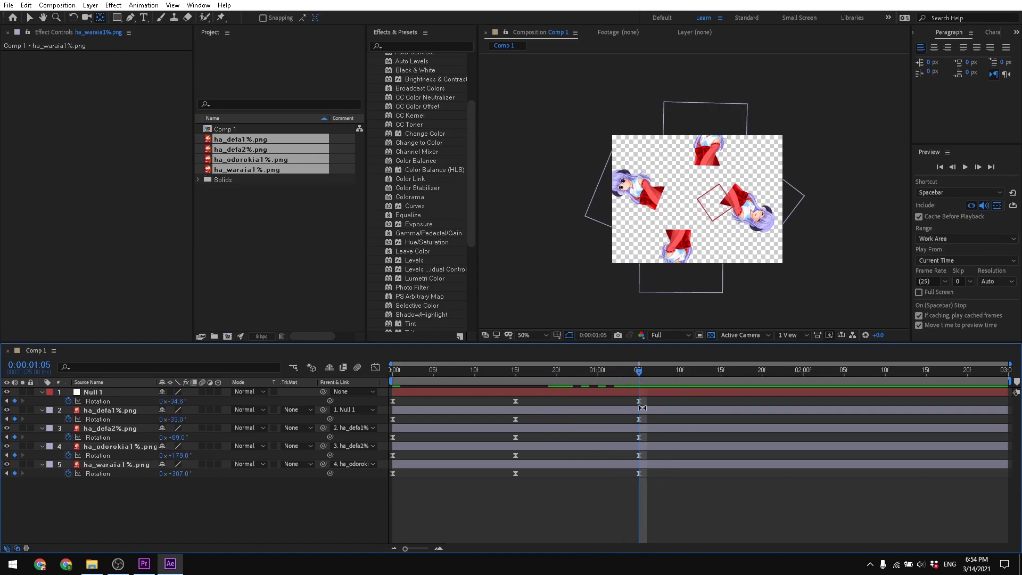
Move all middle rotation keyframes to 0:00:00:13 and all last rotation keyframes to 0:00:01:00
drag(509, 506, 497, 408)
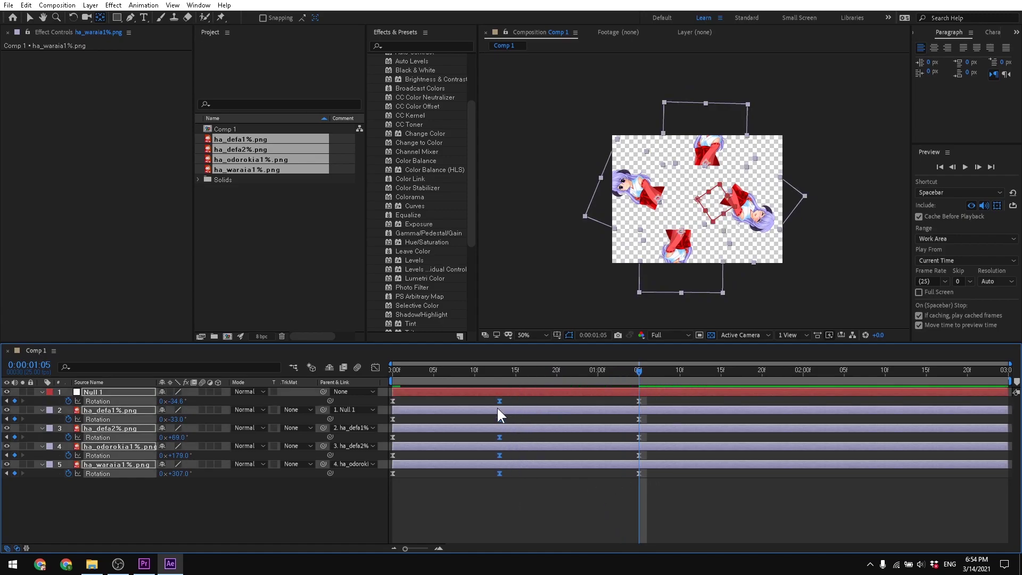
click(609, 514)
drag(629, 489, 599, 407)
click(586, 499)
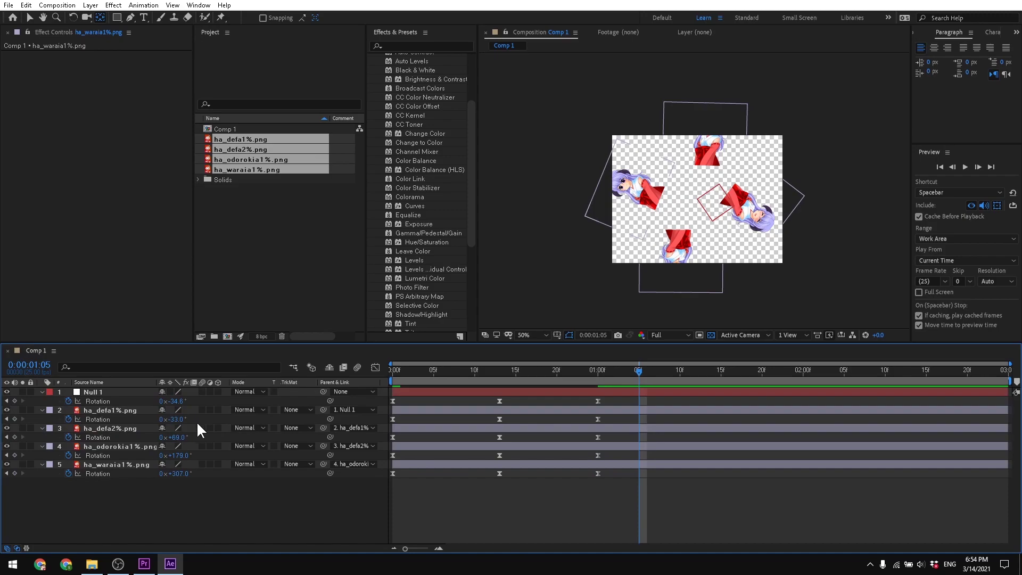
Add the expression loopOut("cycle",0); to Null 1's Rotation property
alt+click(69, 401)
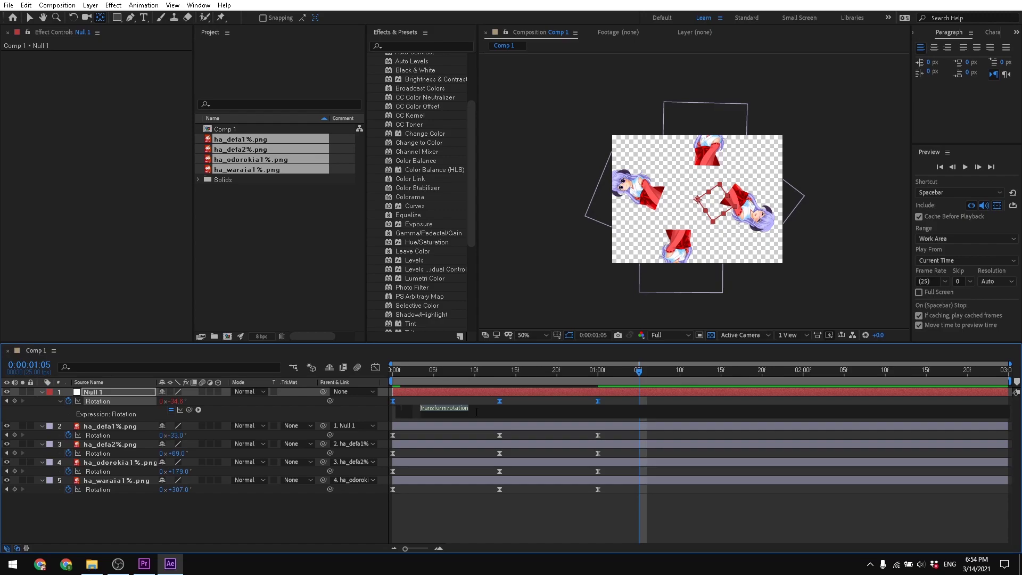
text(lpoo)
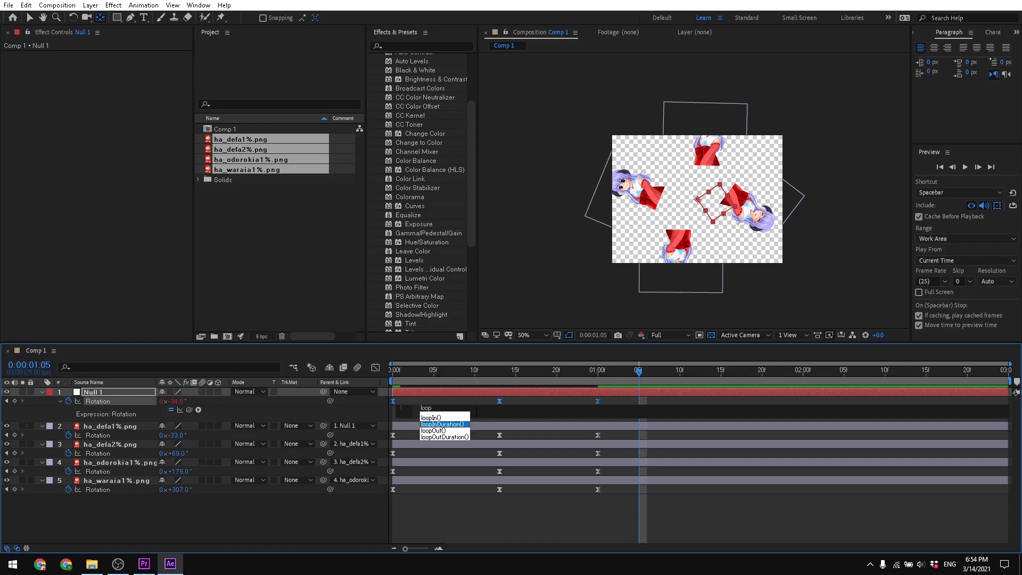
key(Return)
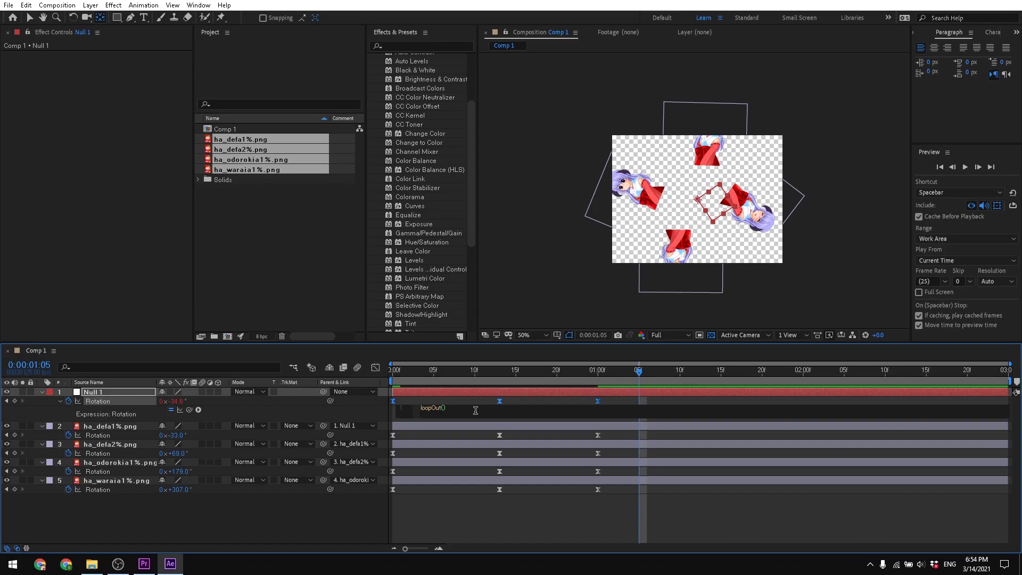
text(")
key(Down)
key(Return)
text(,0)
key(ctrl+a)
click(558, 400)
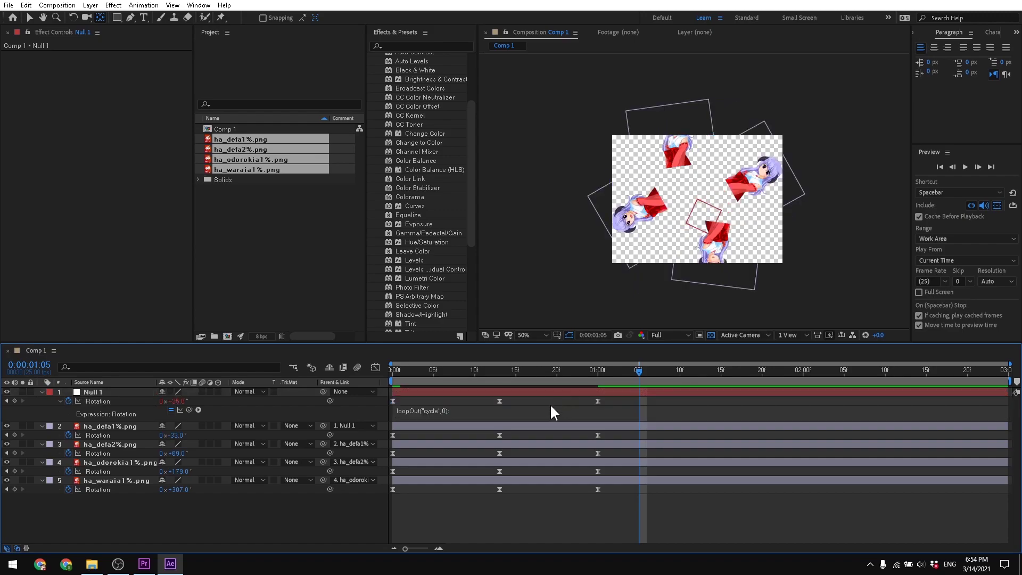
Add the expression loopOut("cycle",0); to the Rotation property of all four character layers
alt+click(69, 436)
key(ctrl+v)
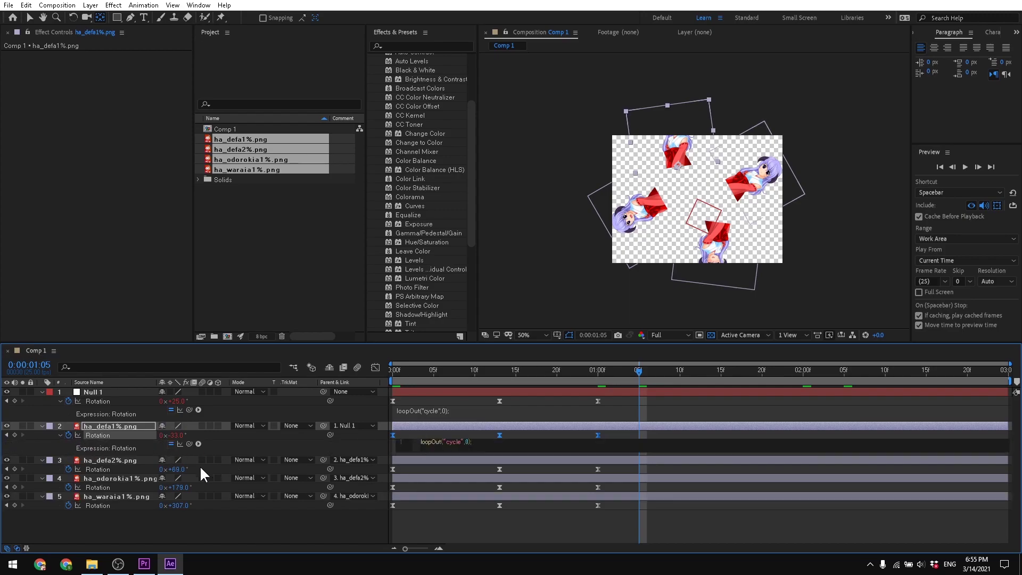
click(61, 471)
alt+click(68, 468)
key(ctrl+v)
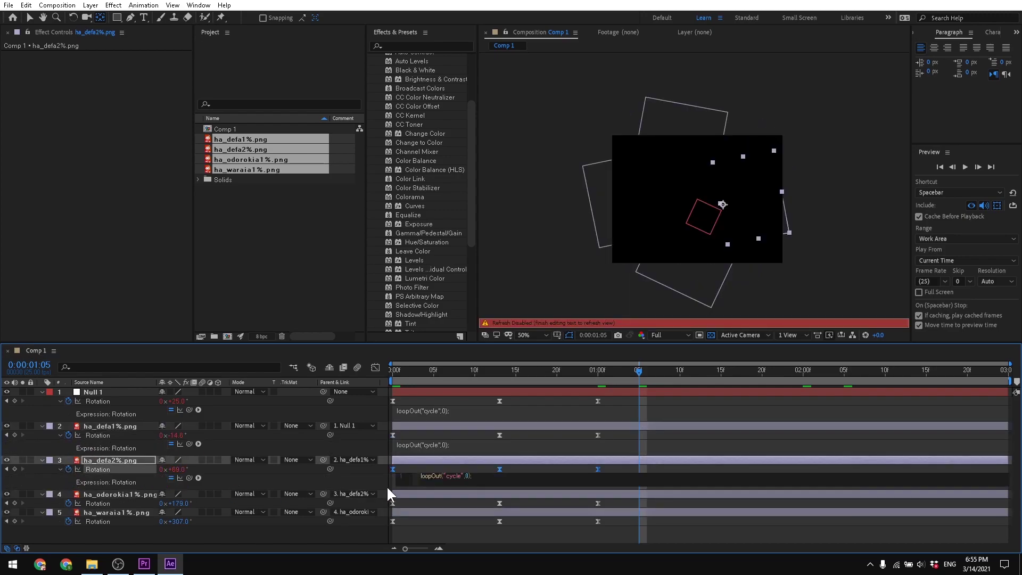
alt+click(68, 503)
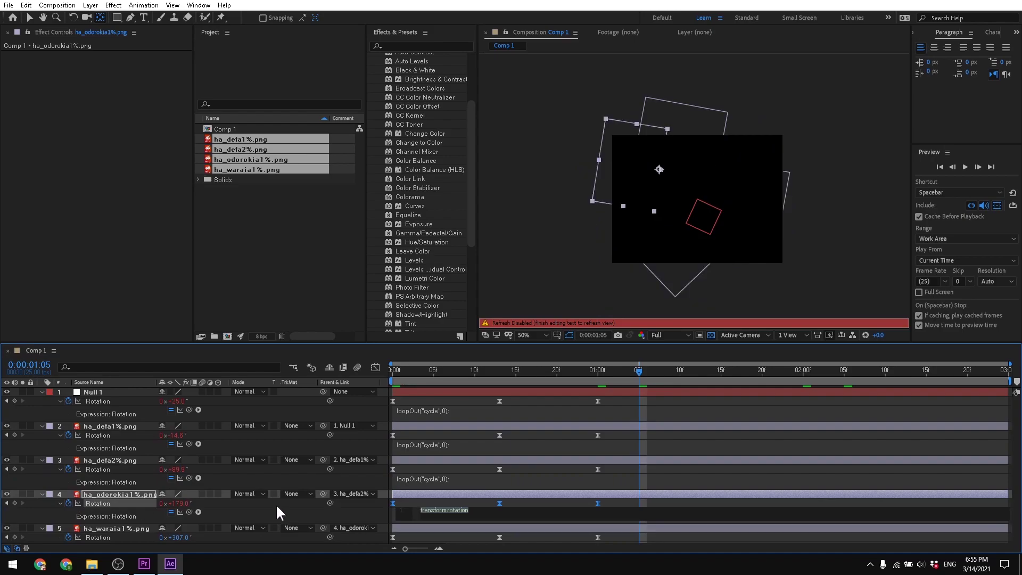
key(ctrl+v)
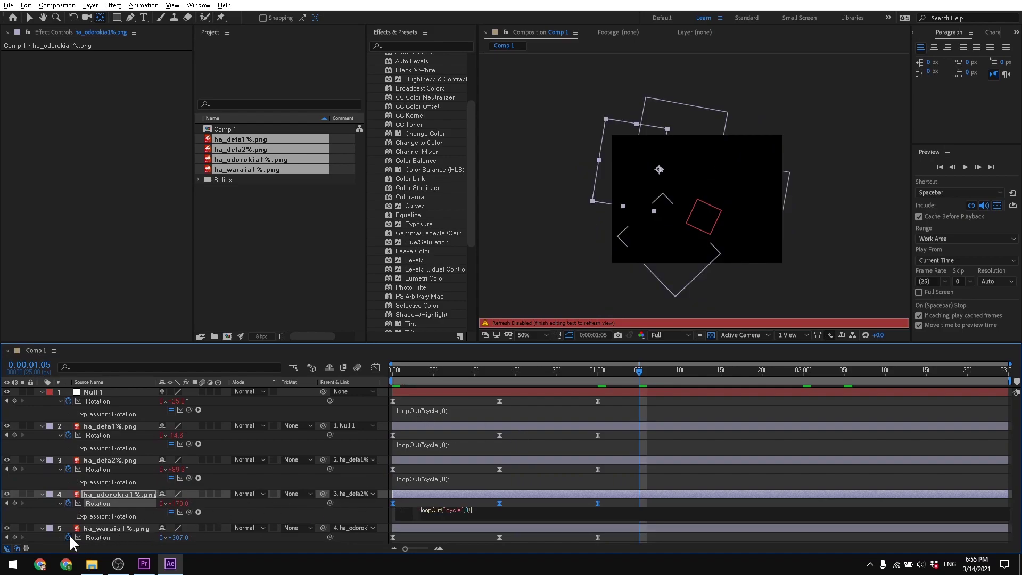
alt+click(68, 538)
text(loopOut("cycle",0);)
click(577, 490)
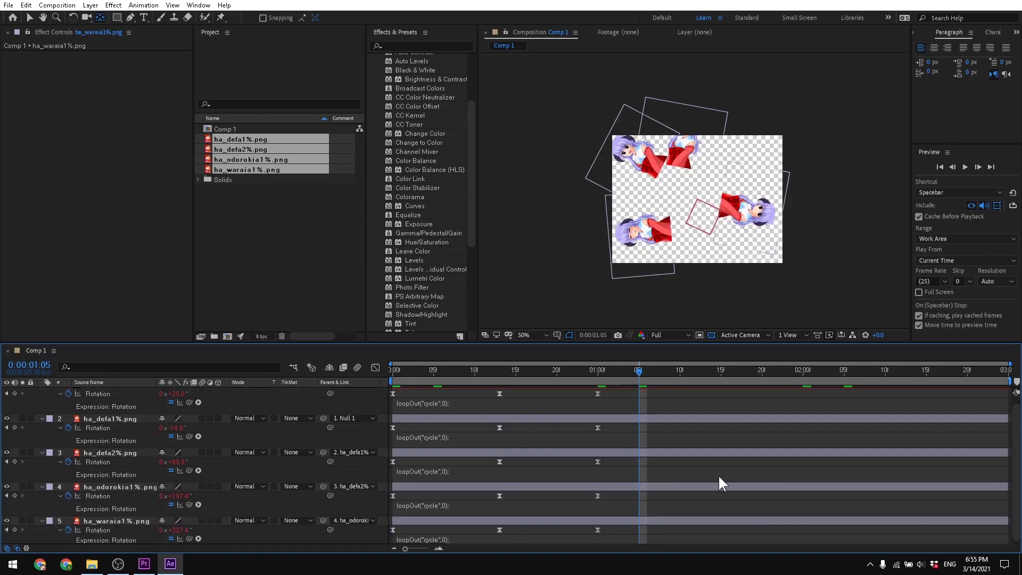
Play the looping rotation animation from the first frame and stop the preview
click(938, 169)
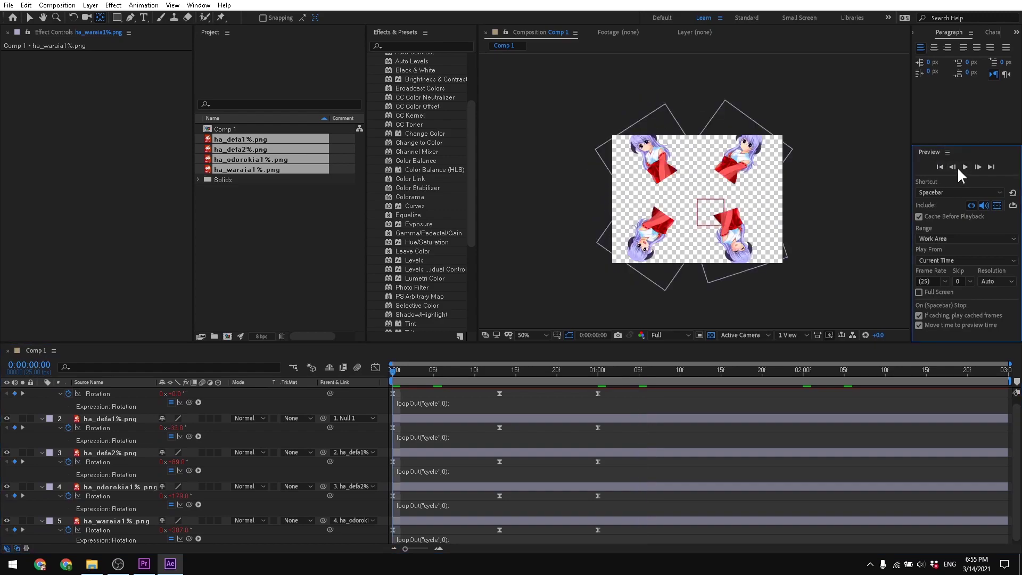
click(954, 167)
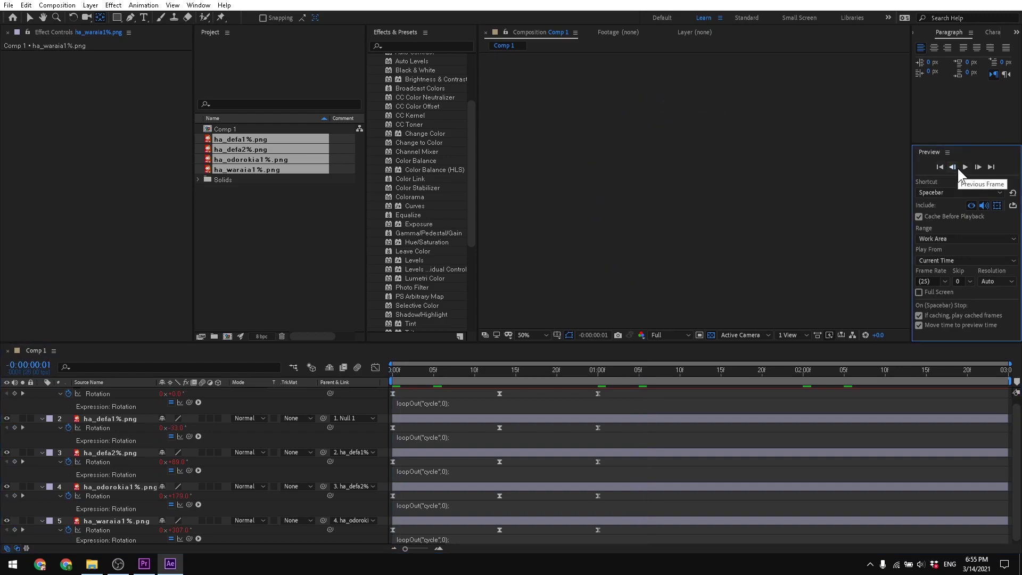
click(963, 167)
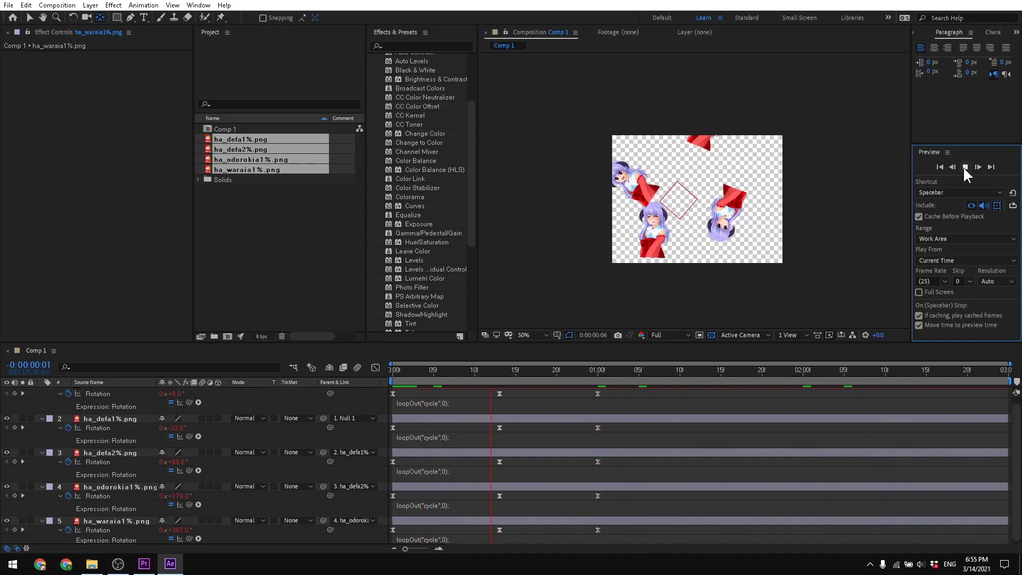
click(965, 168)
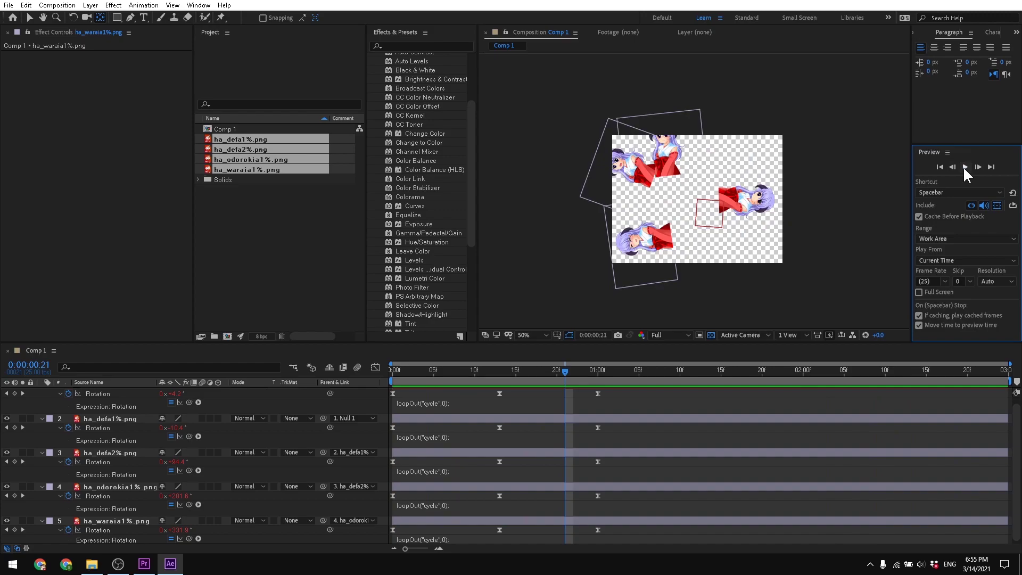
click(283, 227)
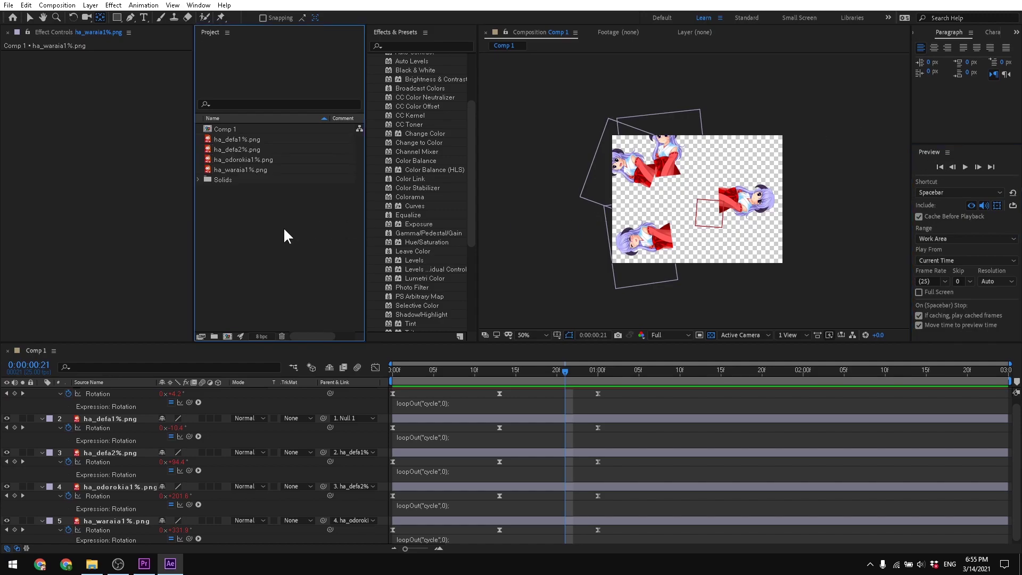
click(91, 563)
scroll(668, 307, up, 10)
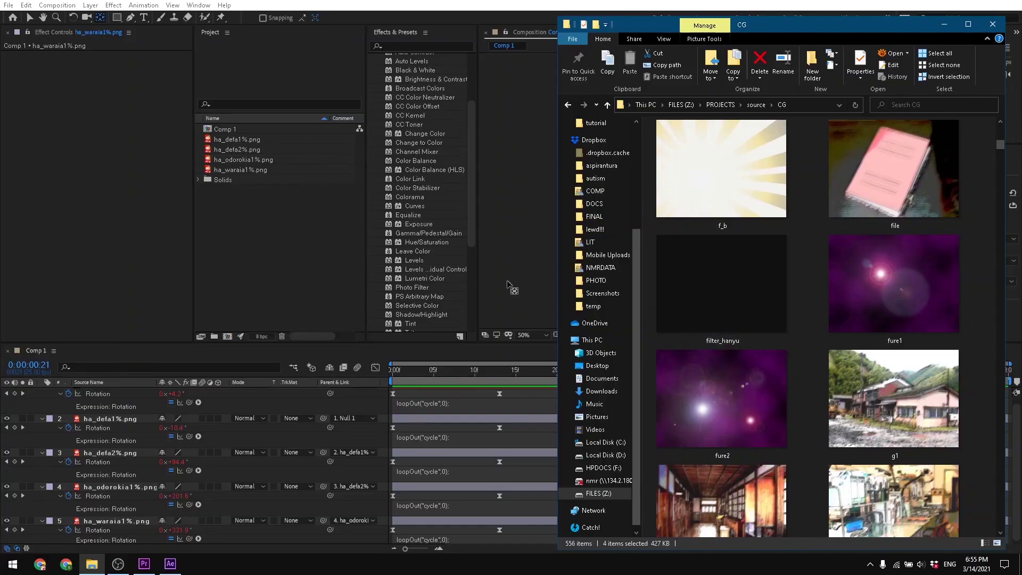
click(306, 299)
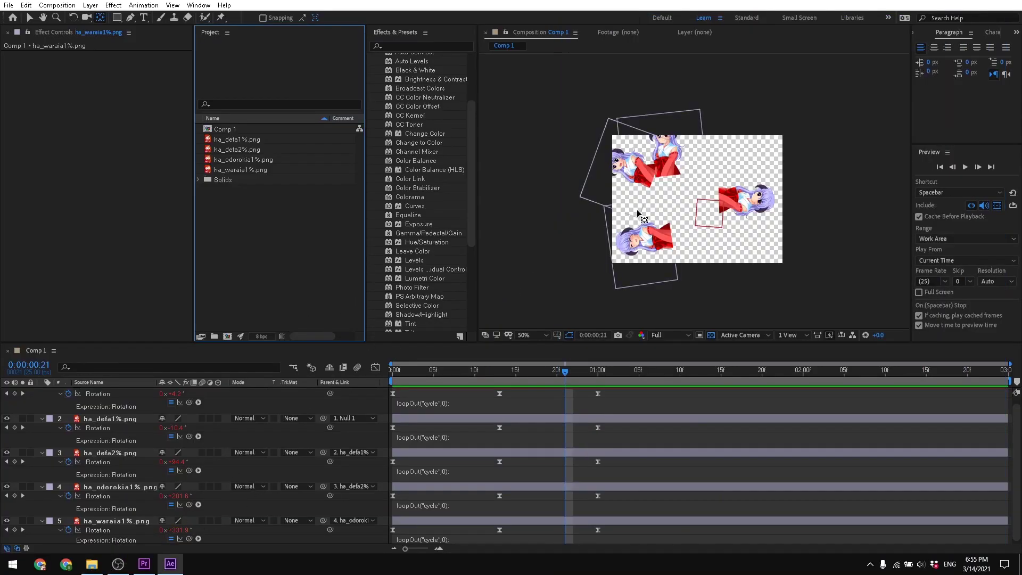
Collapse the Rotation properties of Null 1 and the four character layers in the timeline
scroll(98, 394, up, 1)
click(44, 388)
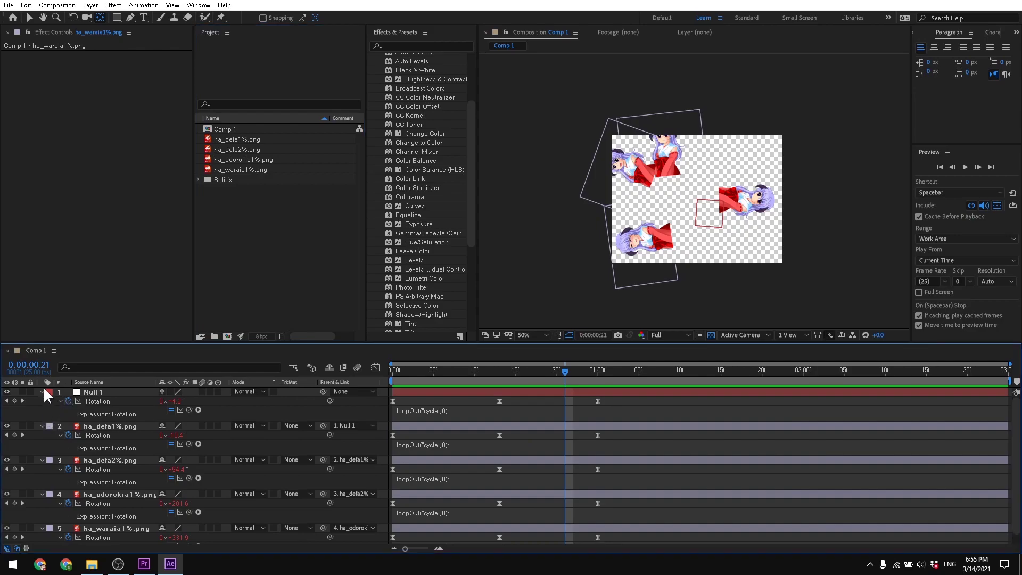
click(42, 391)
click(41, 401)
click(41, 410)
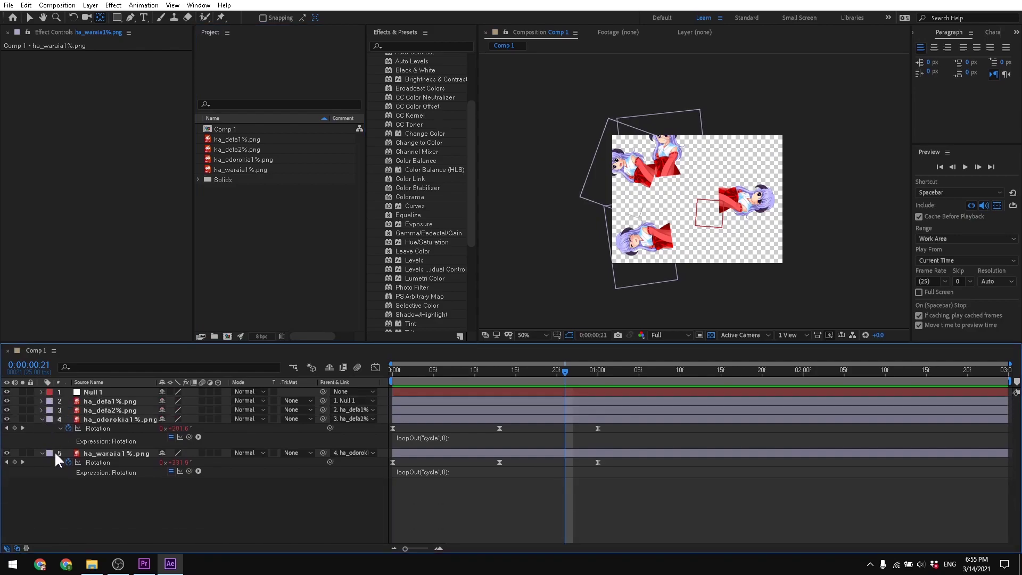
click(42, 420)
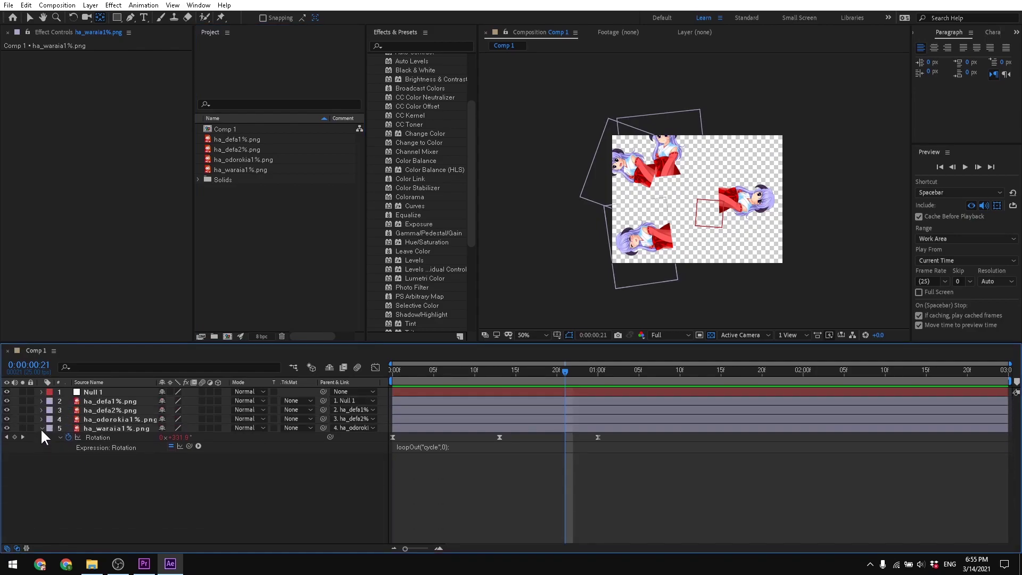
click(42, 428)
Scale Null 1 down to 54% and scrub the timeline to check the smaller spinning characters
click(94, 391)
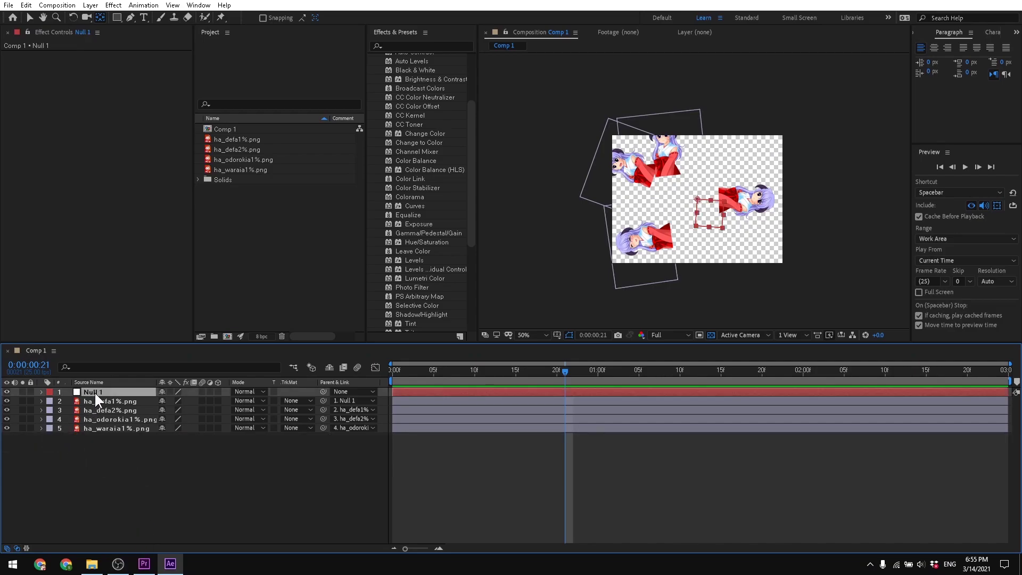
key(slash)
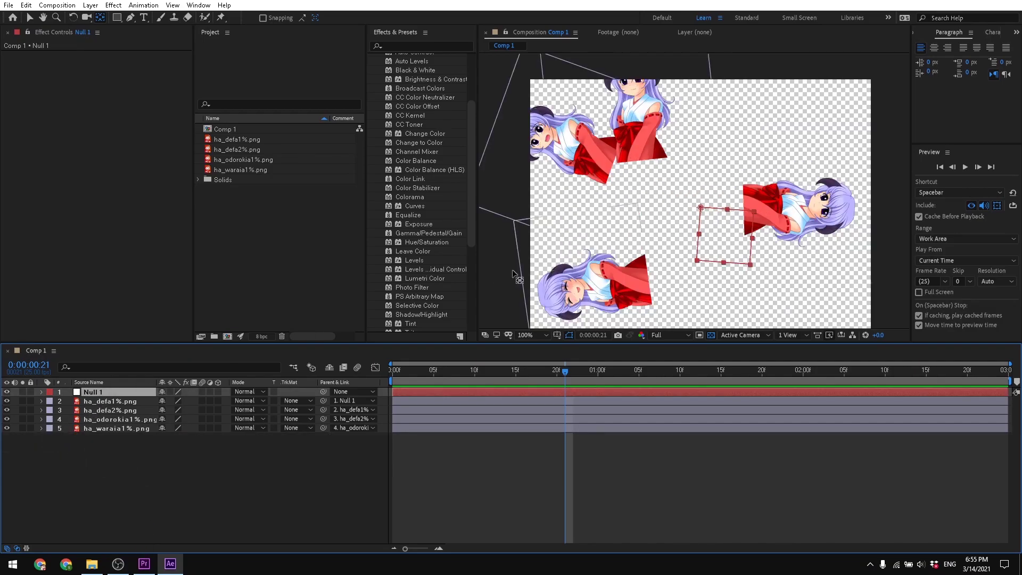
mouse_move(553, 367)
mouse_down()
mouse_move(493, 375)
mouse_move(561, 369)
mouse_up()
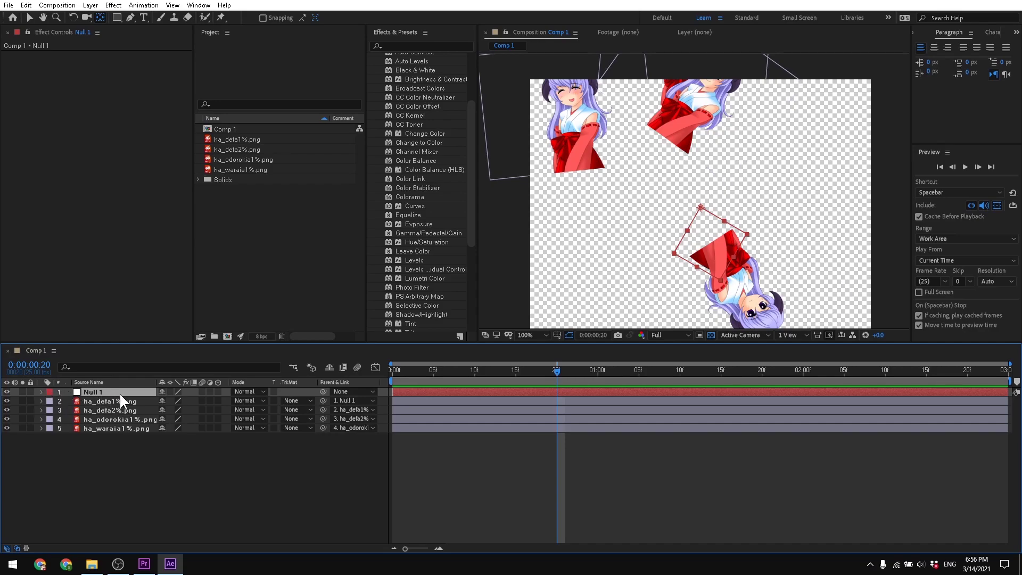
key(s)
drag(196, 405, 171, 405)
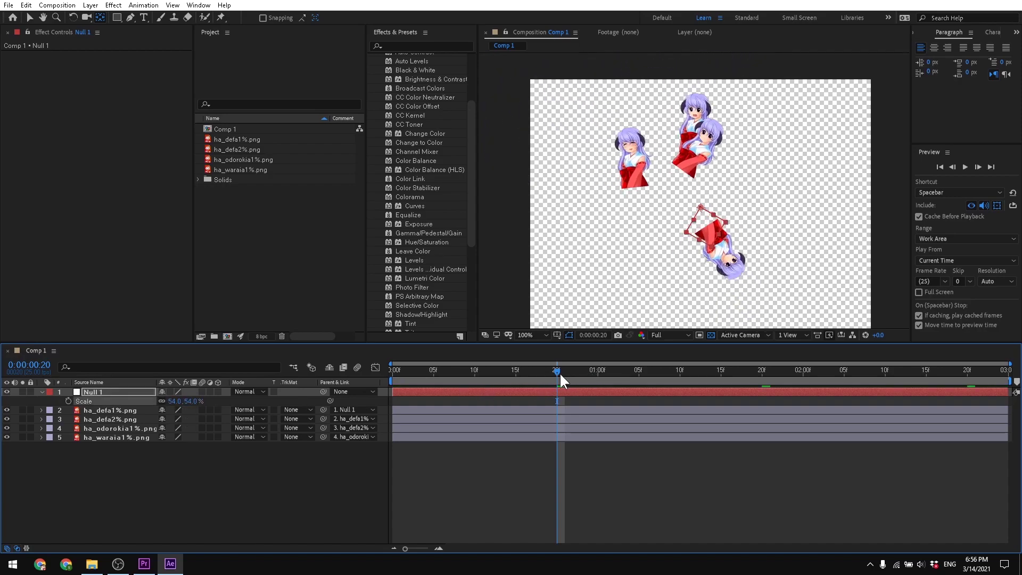
mouse_move(560, 372)
mouse_down()
mouse_move(505, 384)
mouse_move(622, 385)
mouse_move(452, 394)
mouse_move(581, 398)
mouse_move(563, 376)
mouse_up()
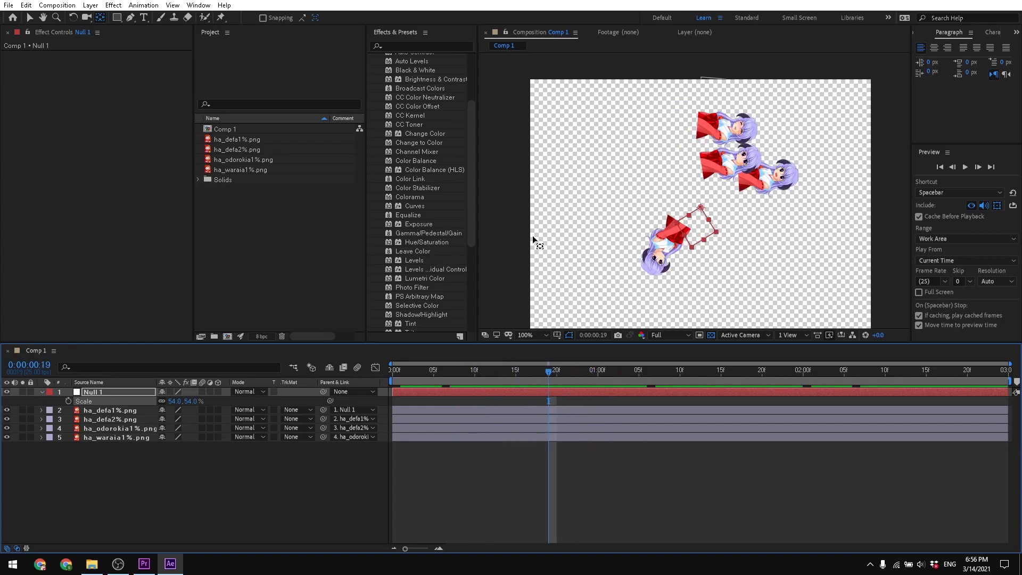
click(165, 472)
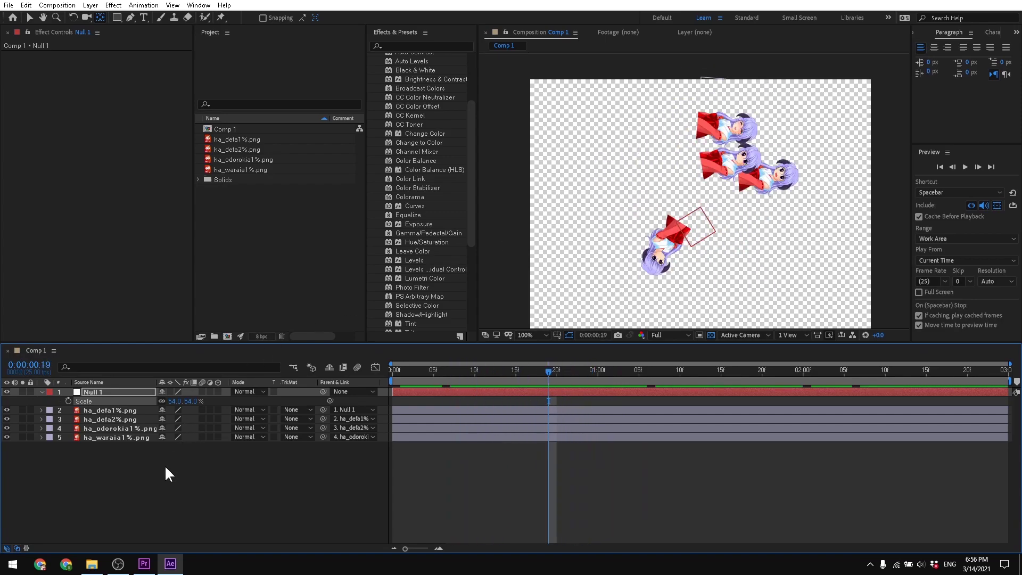
Import fure1.png from the CG folder and add it to Comp 1 as the background layer beneath all others
click(92, 563)
drag(901, 304, 275, 255)
click(303, 227)
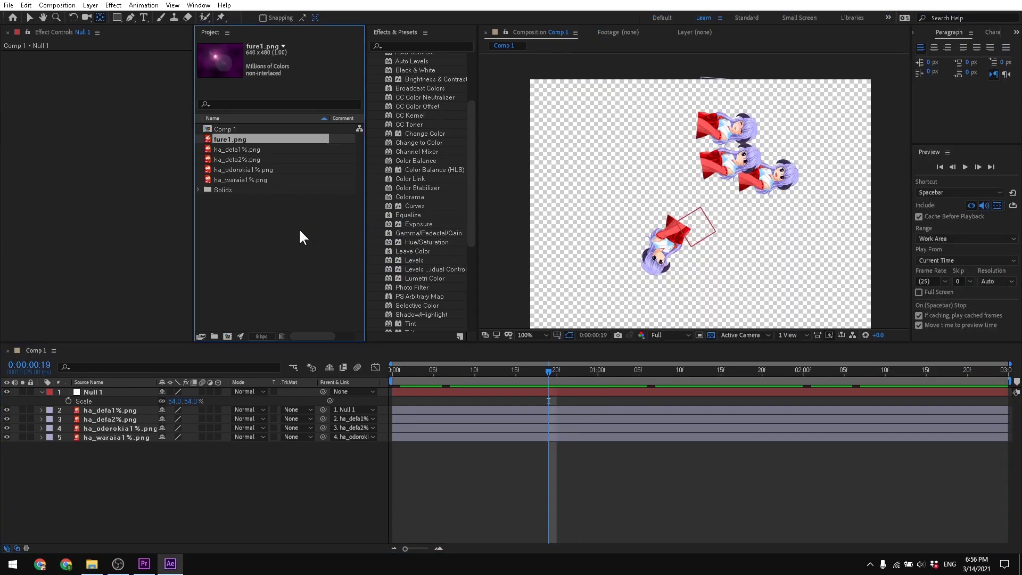
drag(234, 143, 136, 450)
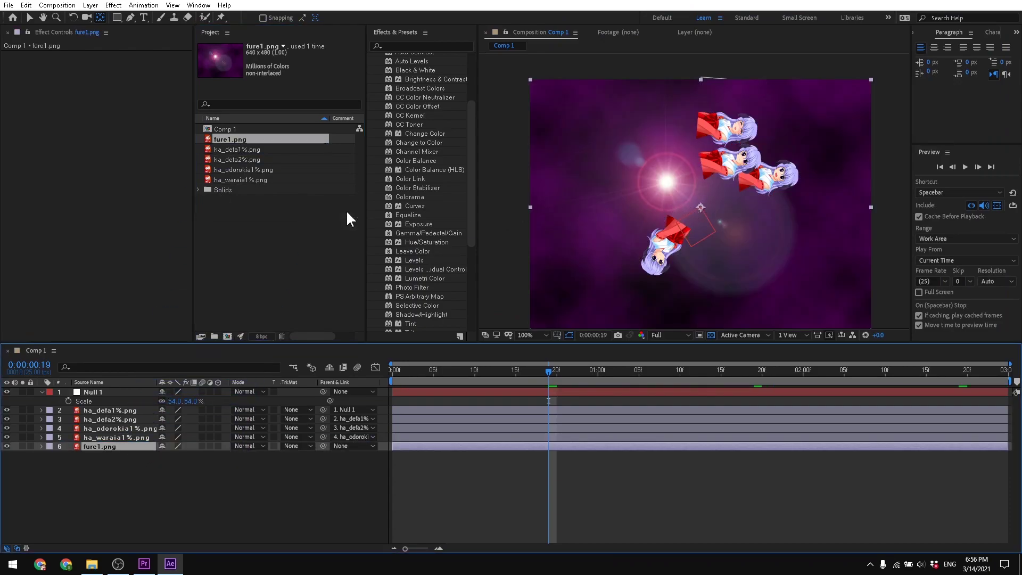
click(232, 215)
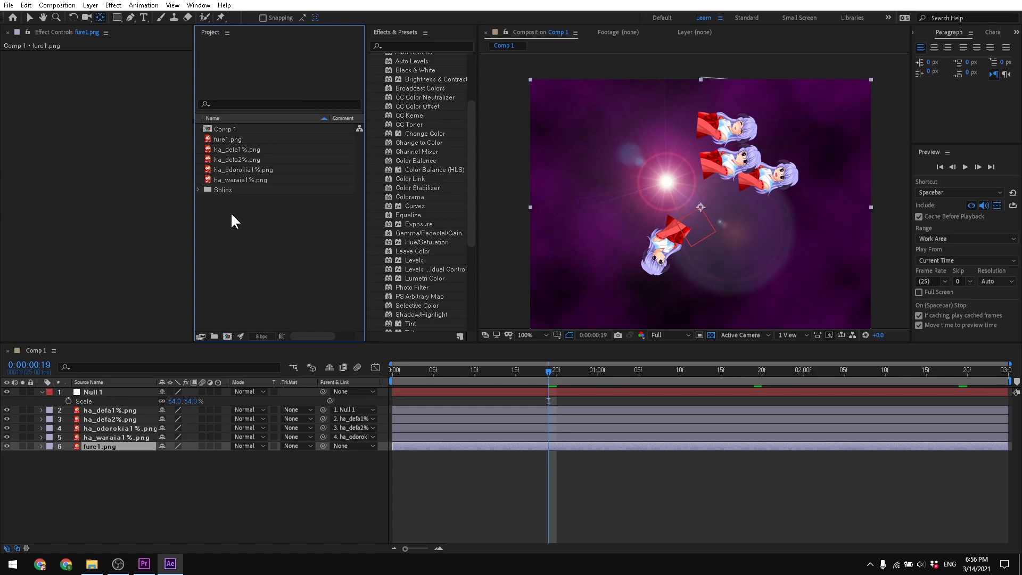
Search the effects and presets for "wigg"
click(397, 41)
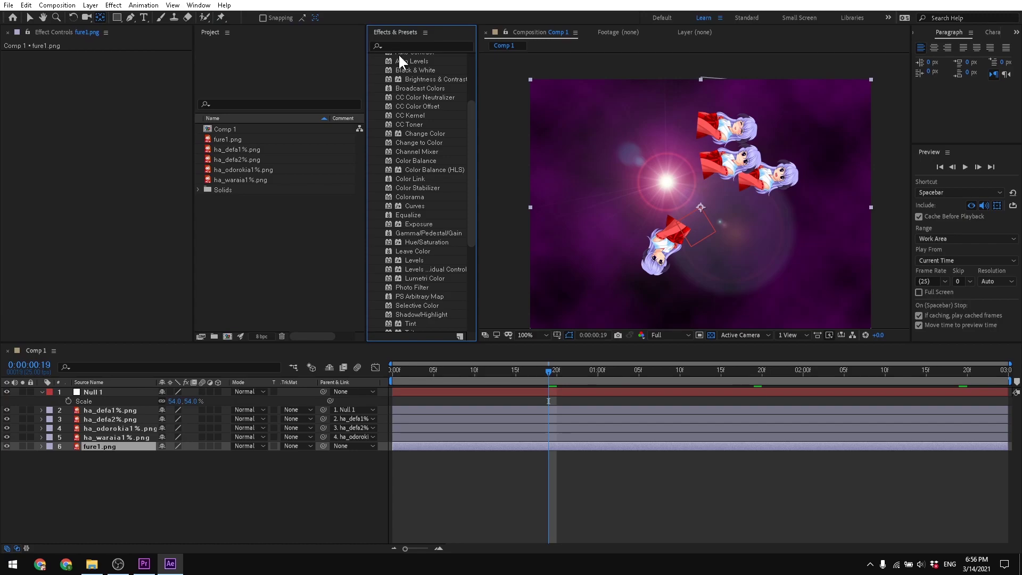
click(406, 46)
text(wigg)
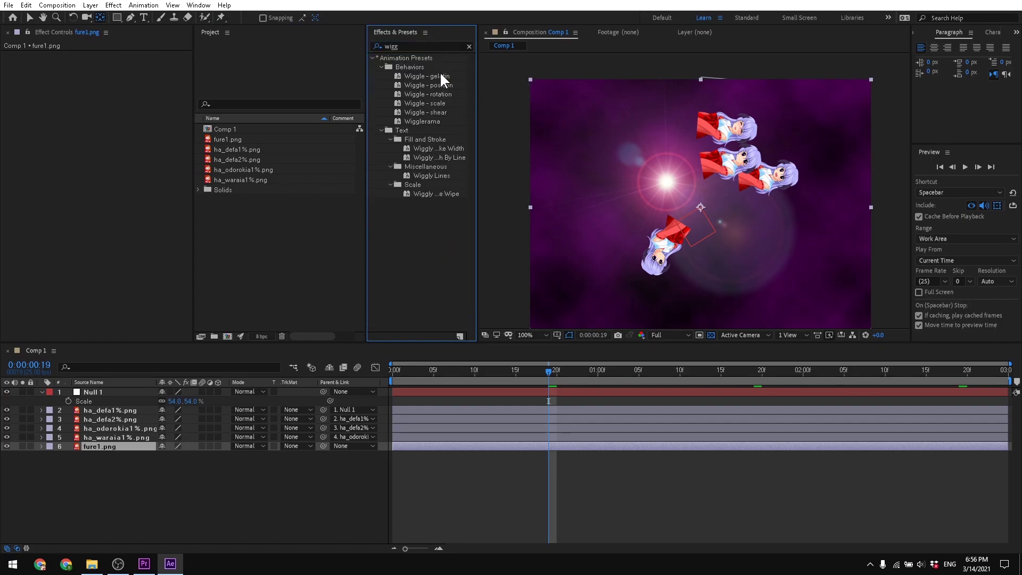
Try the Wiggle - gelatin preset on the fure1.png layer, scrub through it, and undo the preset
drag(439, 76, 121, 446)
mouse_move(549, 371)
mouse_down()
mouse_move(607, 394)
mouse_move(522, 396)
mouse_move(517, 378)
mouse_move(544, 389)
mouse_up()
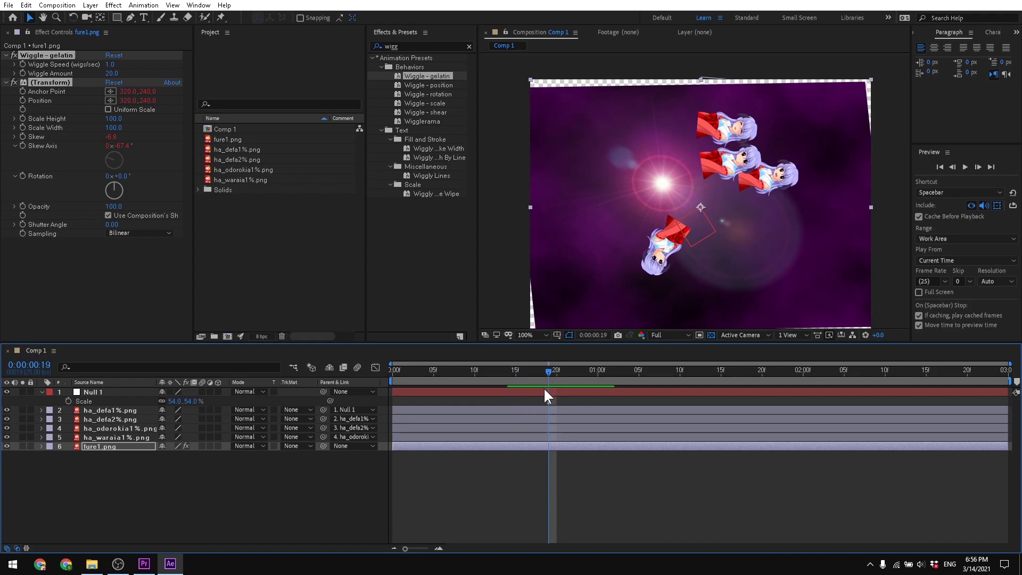
key(ctrl+z)
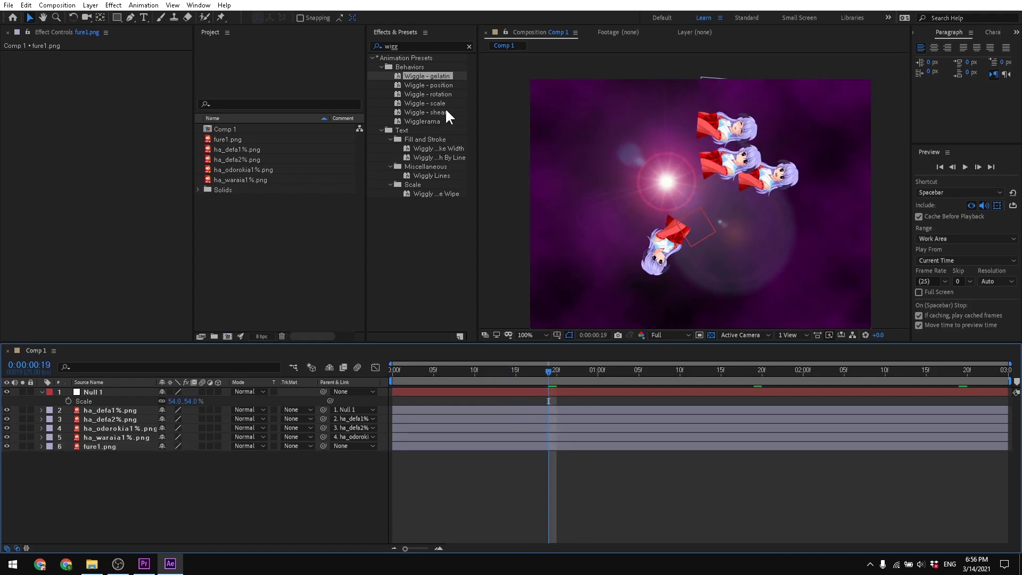
Apply the Wiggle - position preset to fure1.png with Wiggle Amount 33 pixels and Wiggle Speed 5
drag(436, 84, 105, 445)
drag(547, 372, 309, 399)
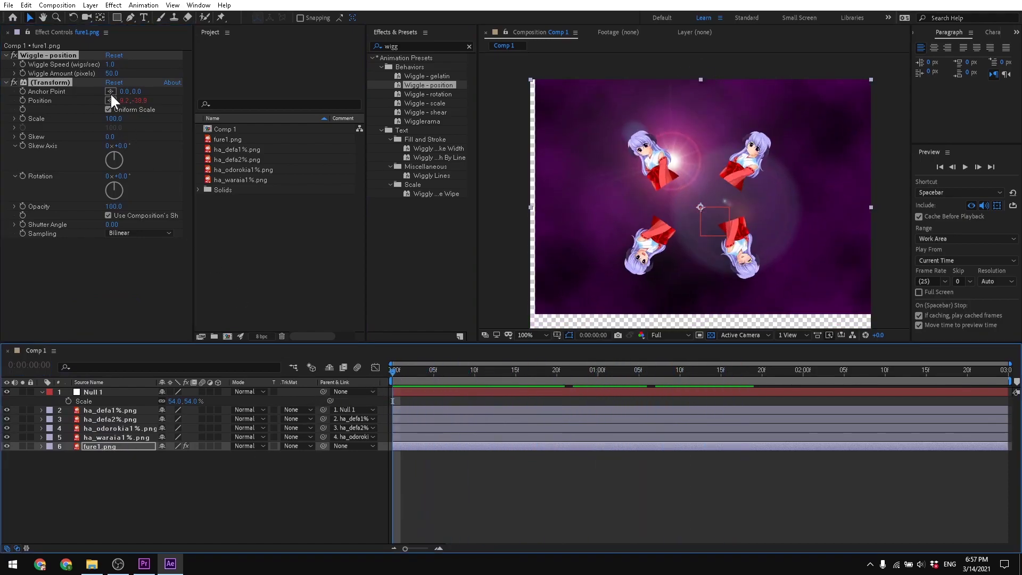
click(115, 73)
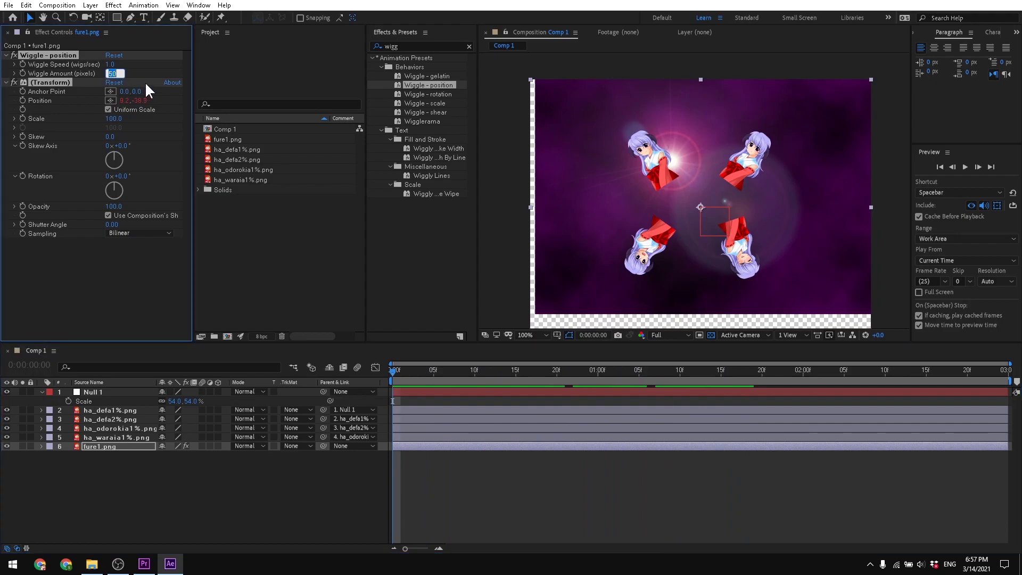
key(Return)
drag(112, 73, 145, 73)
mouse_move(101, 84)
mouse_down()
mouse_move(80, 106)
mouse_move(100, 84)
mouse_up()
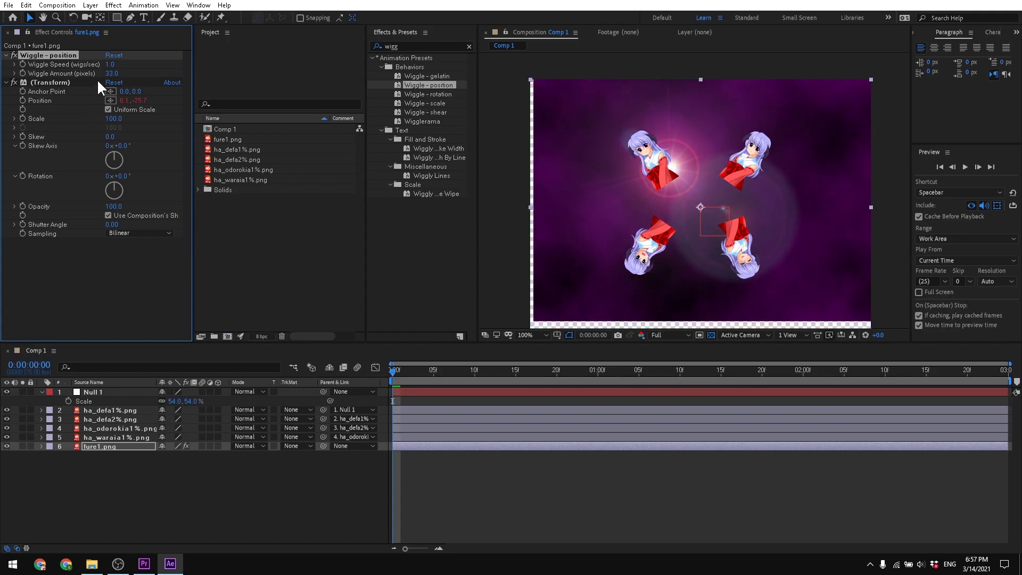
click(109, 65)
text(5)
key(Return)
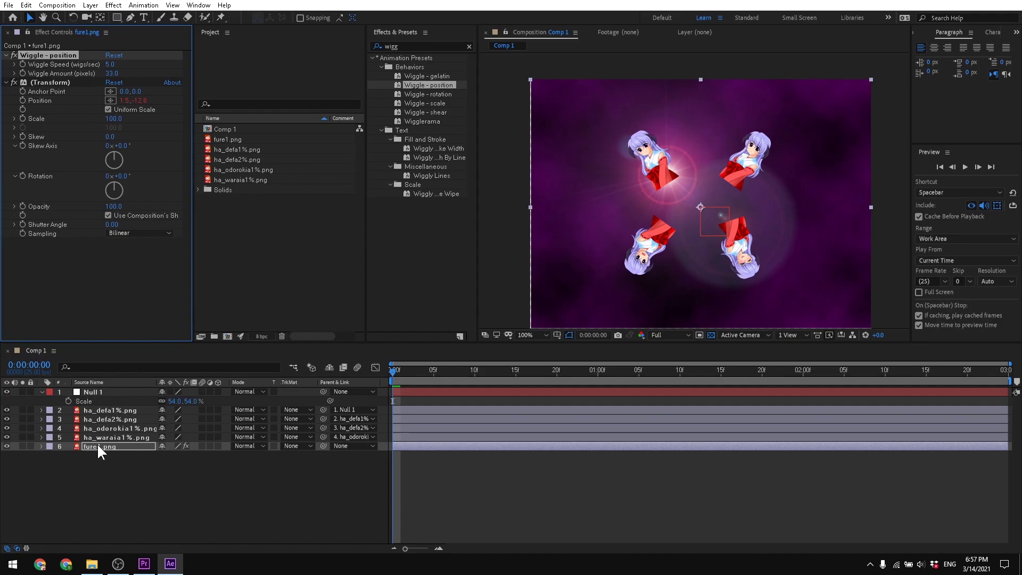
Scale the fure1.png layer up to 127% and scrub the timeline to check the background coverage
key(s)
drag(194, 457, 223, 459)
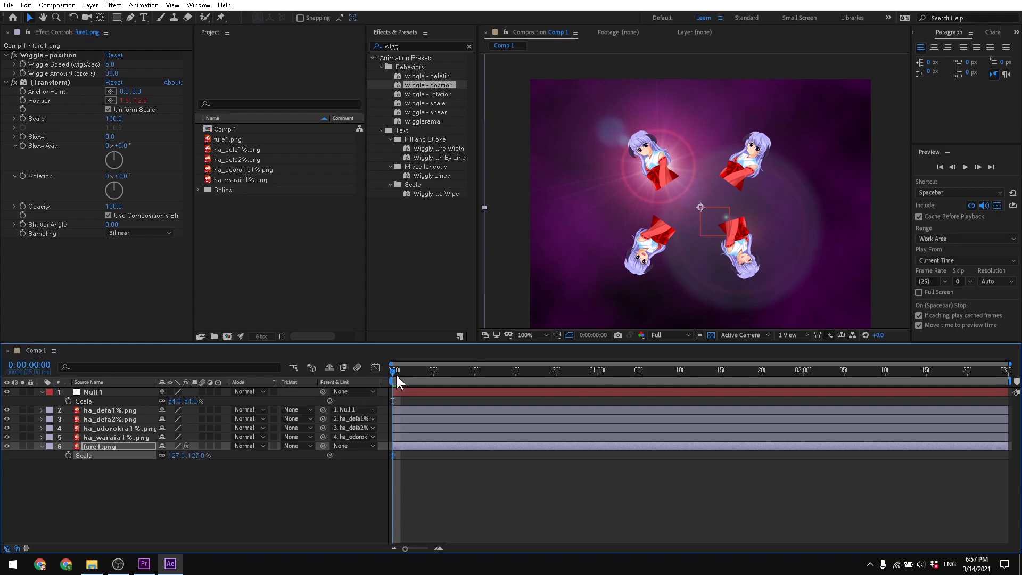
drag(395, 373, 586, 376)
click(740, 245)
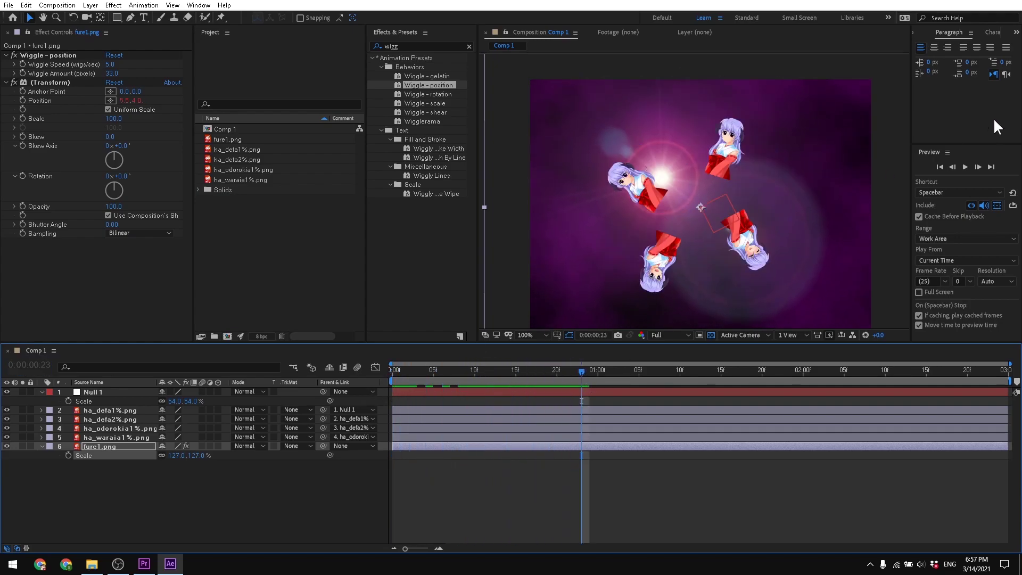
key(comma)
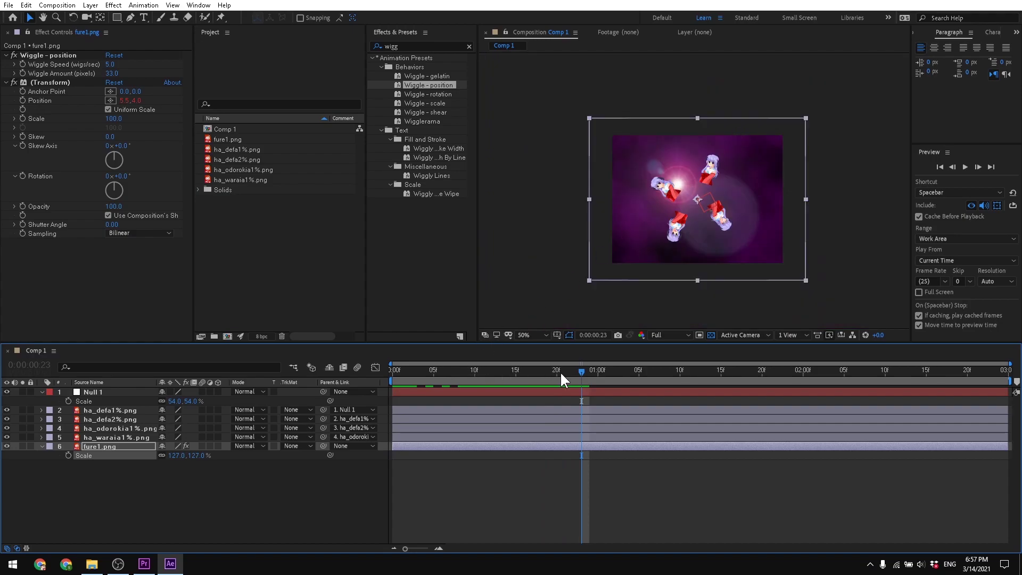
Apply the Wiggle - rotation preset to the fure1.png layer and scrub the timeline to preview it
drag(560, 372, 615, 395)
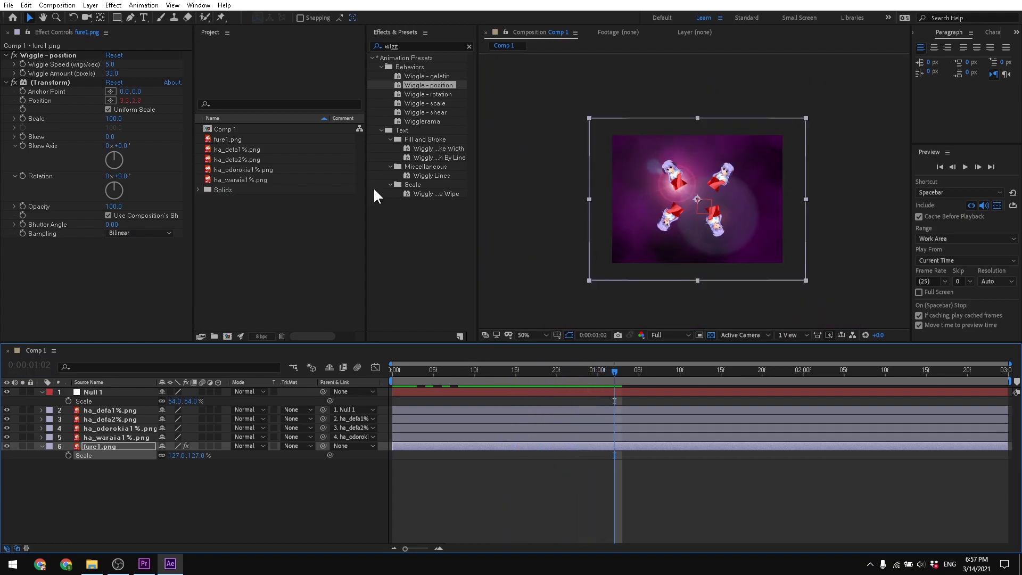
drag(435, 94, 150, 281)
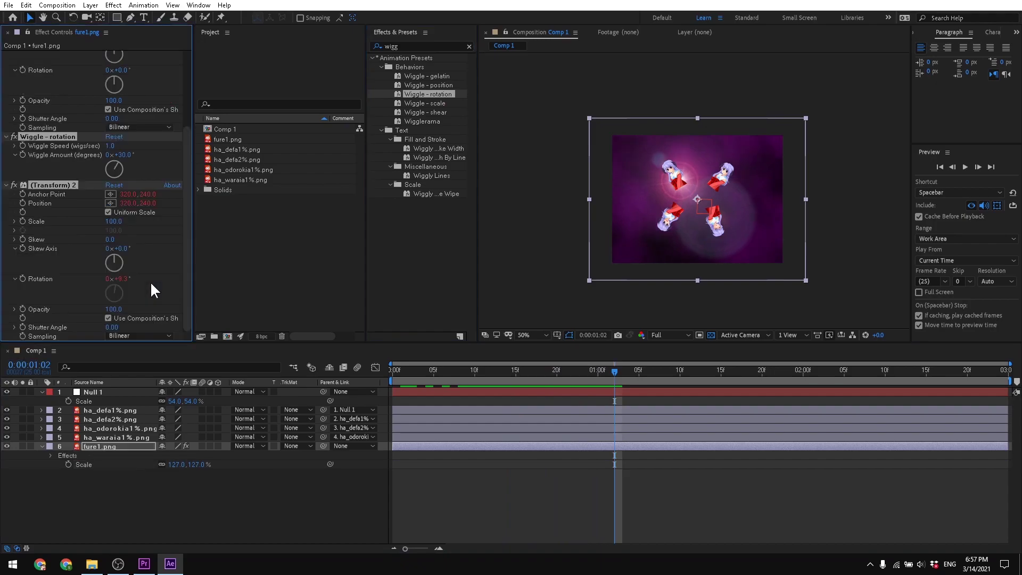
mouse_move(615, 374)
mouse_down()
mouse_move(551, 383)
mouse_move(400, 360)
mouse_move(605, 372)
mouse_up()
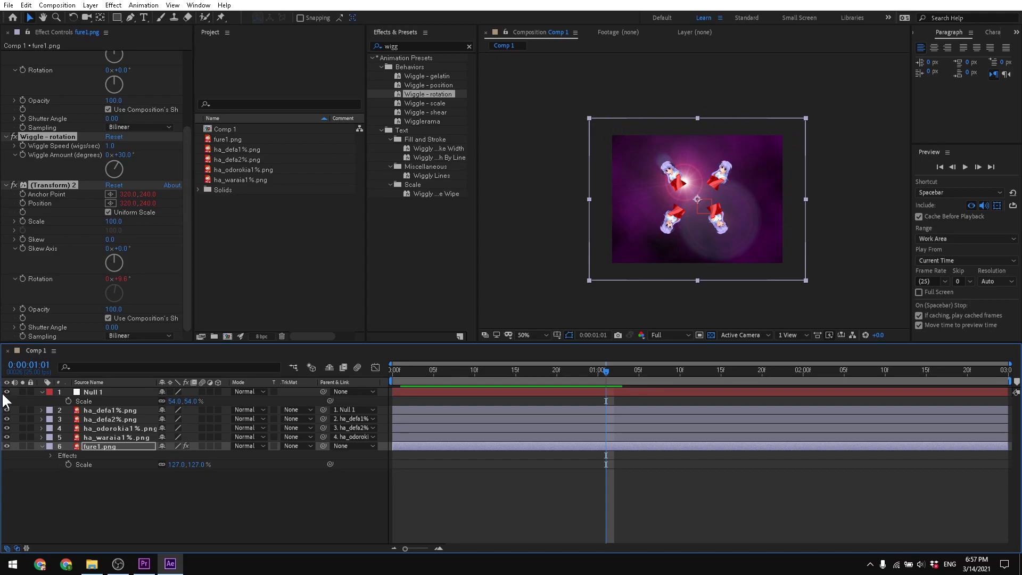
Delete the Wiggle - position and Wiggle - rotation effects and both of their Transform effects from fure1.png
scroll(75, 105, up, 5)
click(59, 57)
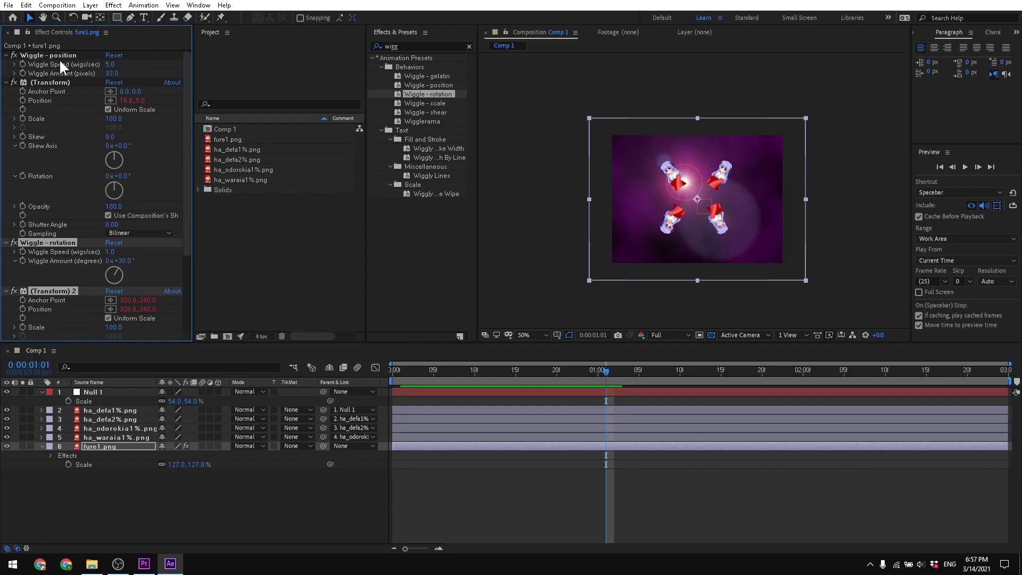
key(Delete)
click(56, 55)
key(Delete)
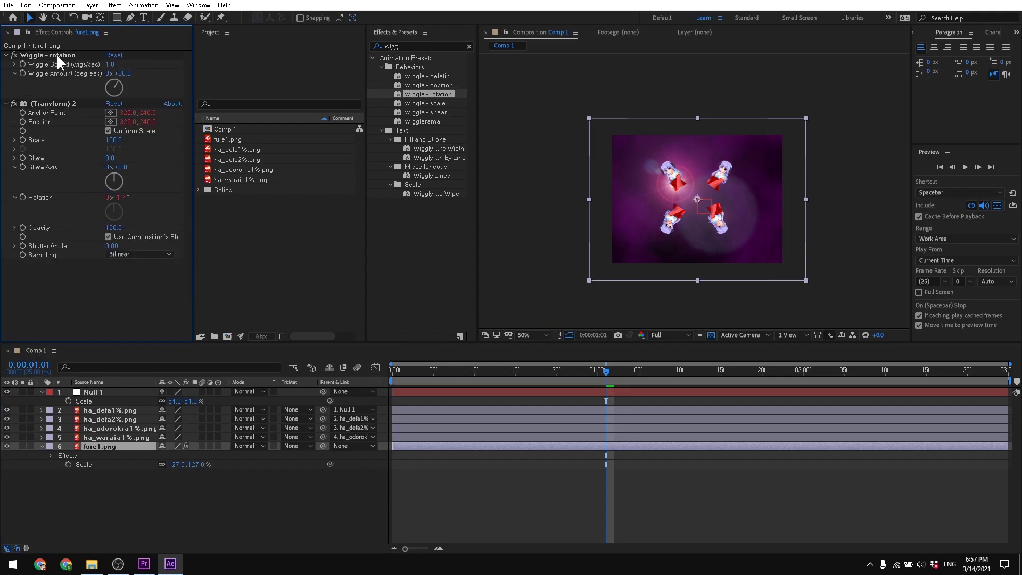
click(57, 55)
key(Delete)
click(56, 55)
key(Delete)
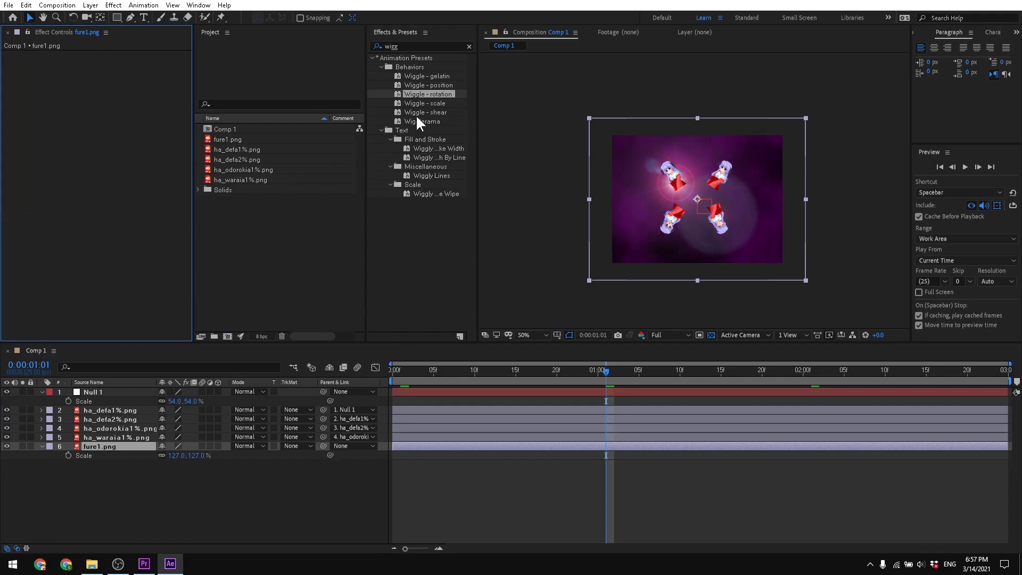
Try the Wiggle - shear preset on the fure1.png layer, scrub through it, and undo the preset
drag(423, 112, 99, 455)
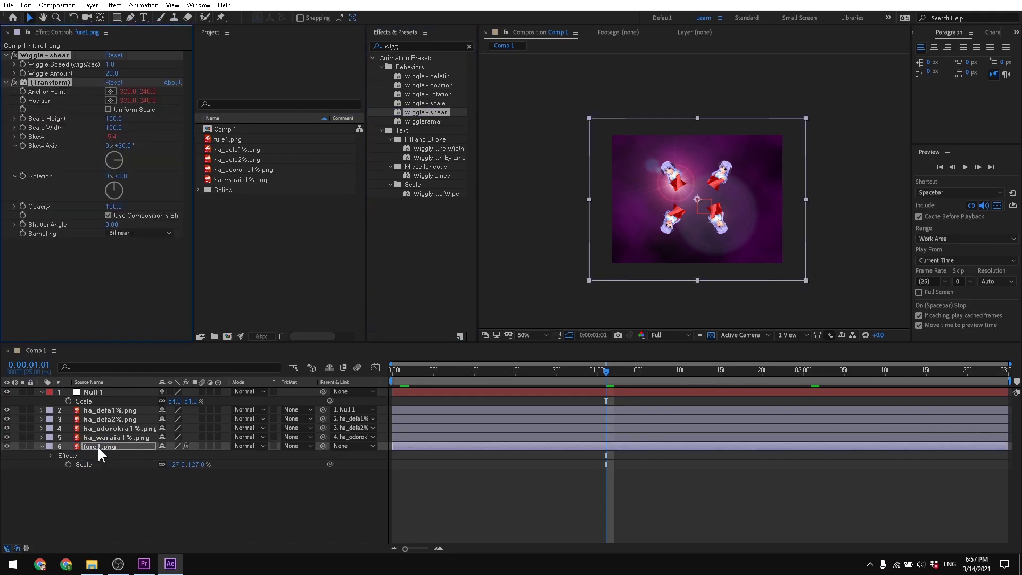
drag(603, 370, 731, 402)
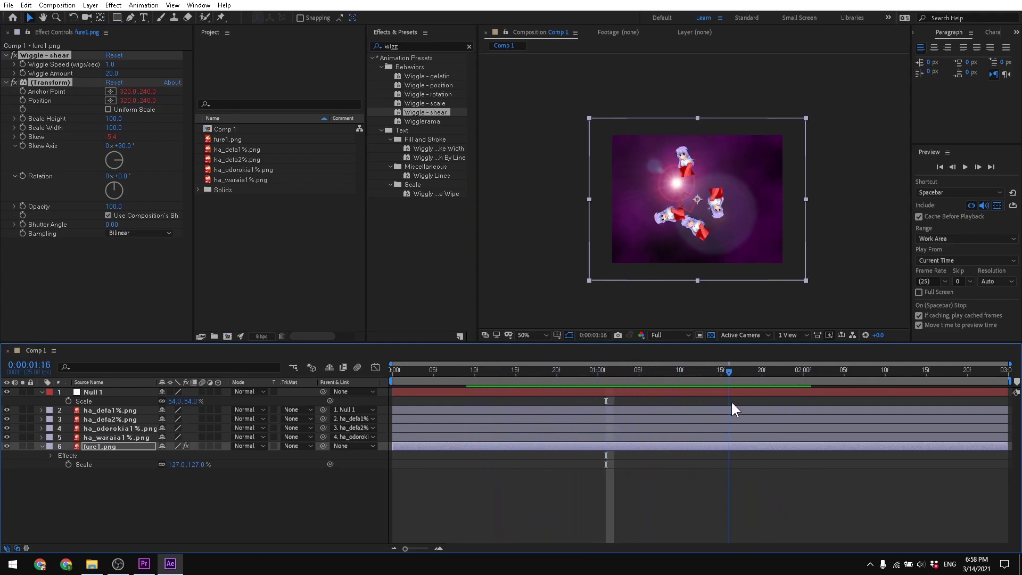
key(ctrl+z)
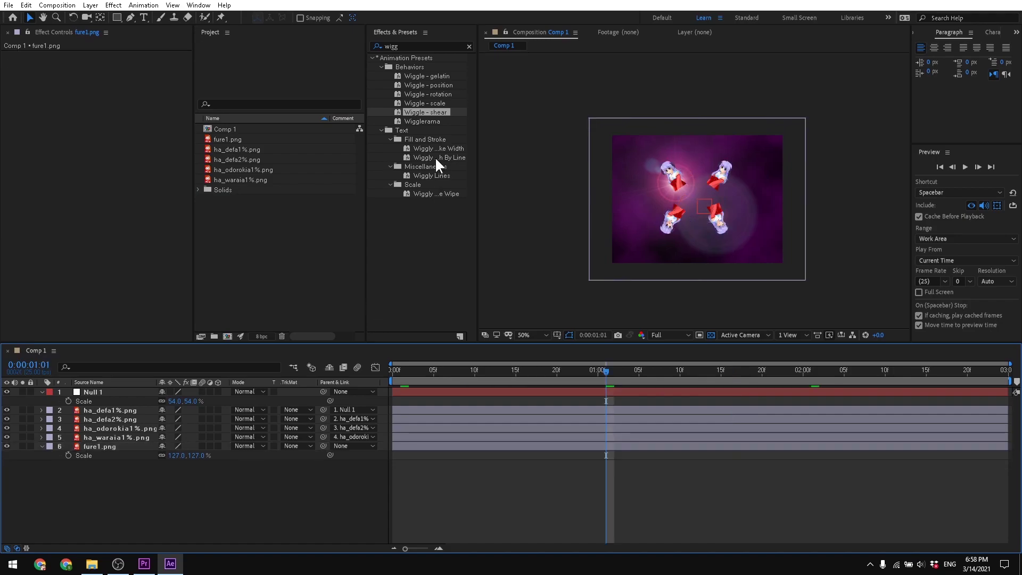
Apply the Wigglerama preset to the fure1.png layer and scrub the timeline to preview the background motion
drag(421, 119, 110, 442)
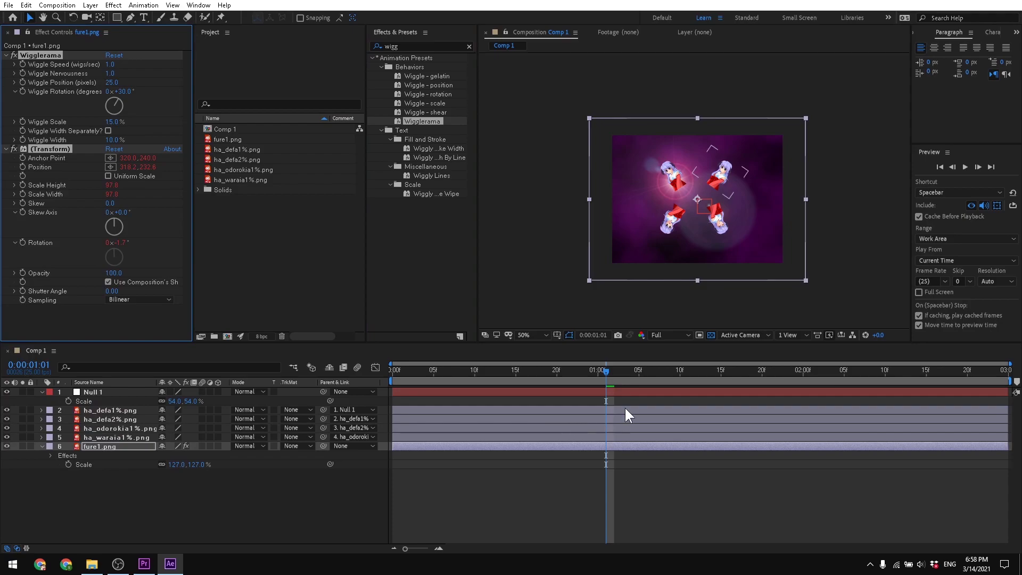
drag(629, 381, 696, 417)
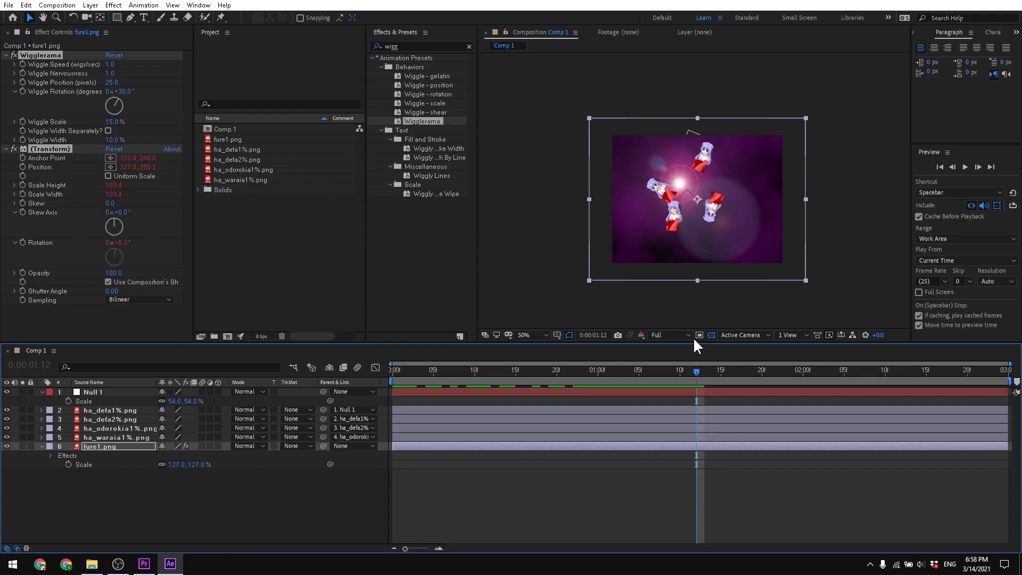
drag(698, 367, 647, 368)
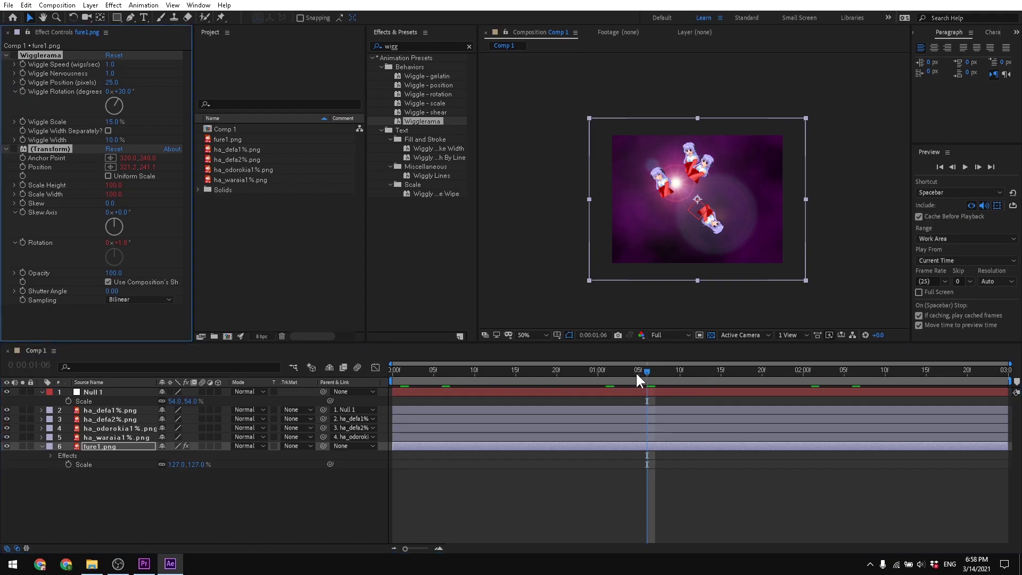
drag(636, 372, 491, 370)
click(14, 55)
drag(544, 398, 548, 424)
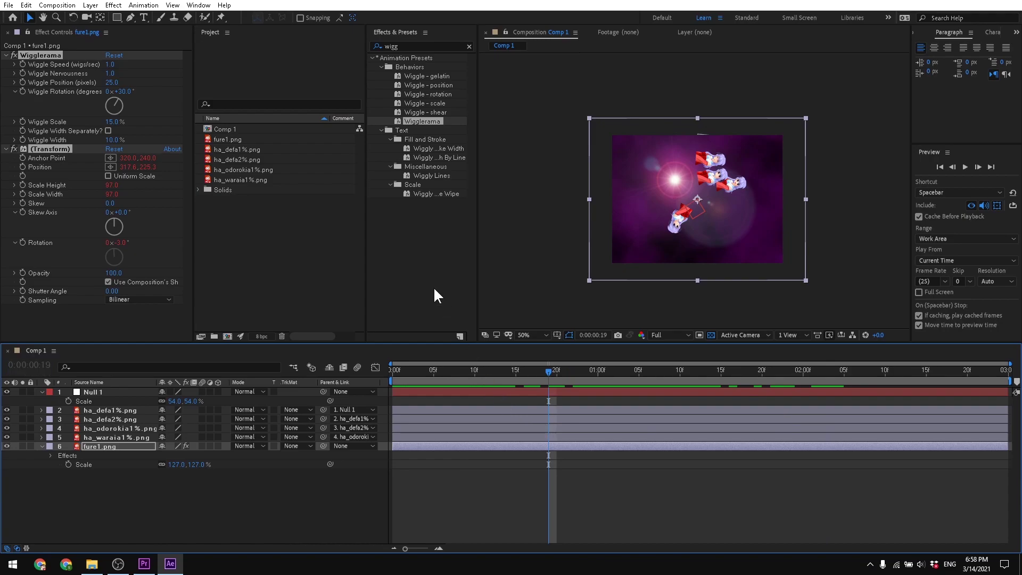
Clear the effects and presets search and expand Animation Presets to look over its categories
click(373, 59)
click(372, 56)
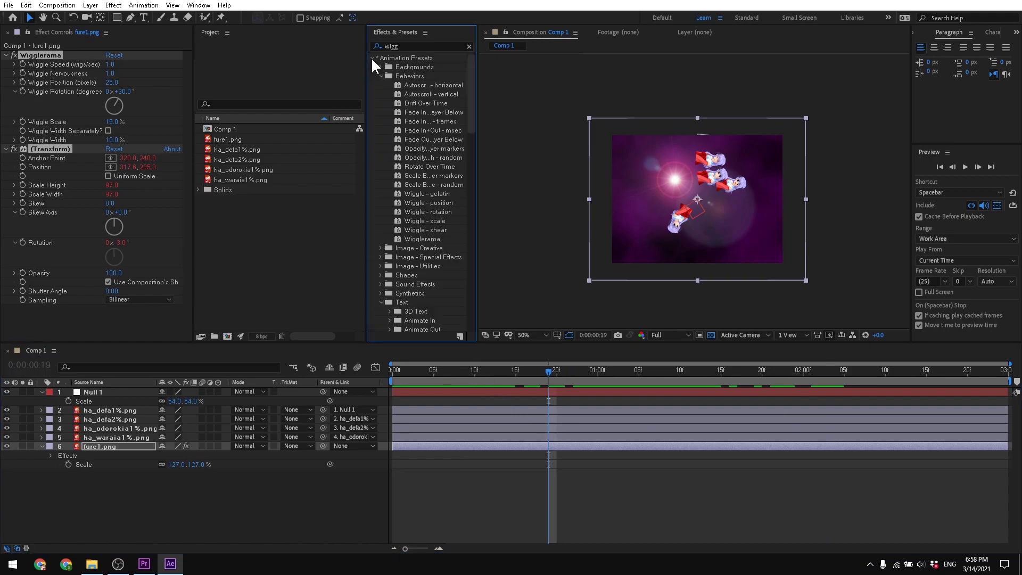
key(ctrl+f)
key(BackSpace)
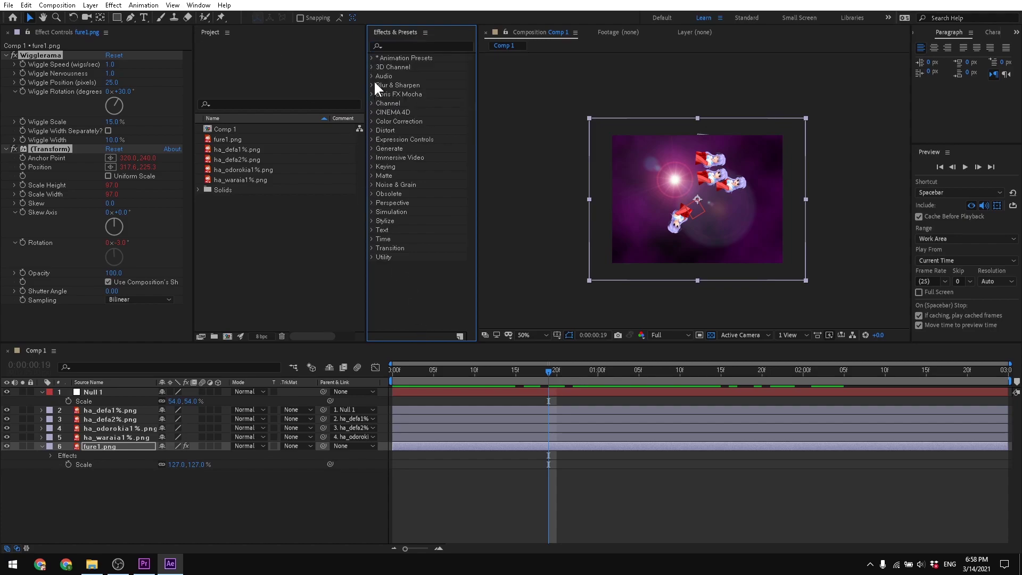
click(371, 58)
click(371, 57)
click(372, 57)
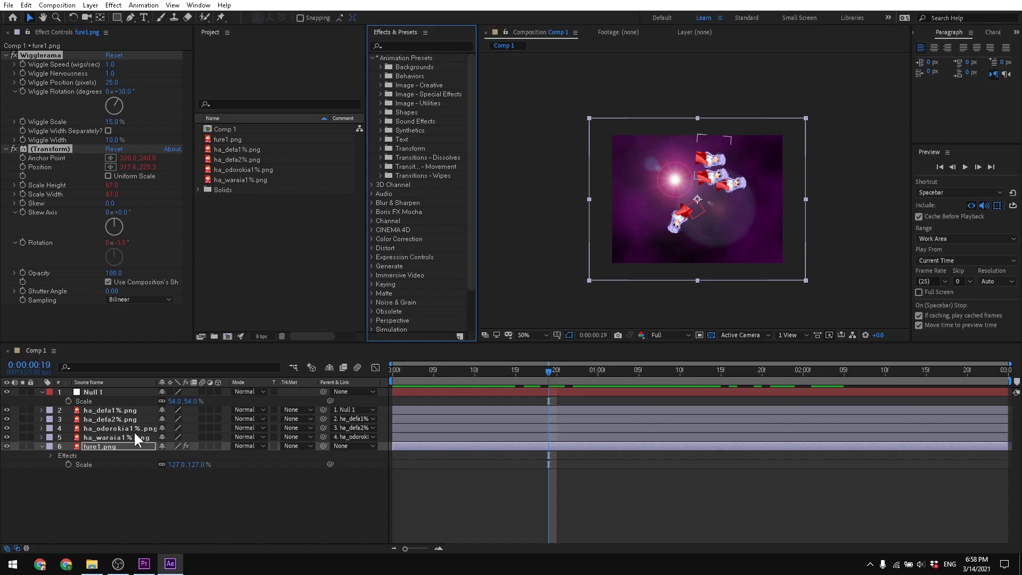
Expand the ha_odorokia1%.png layer to examine its transform properties and rotation expression
mouse_move(92, 563)
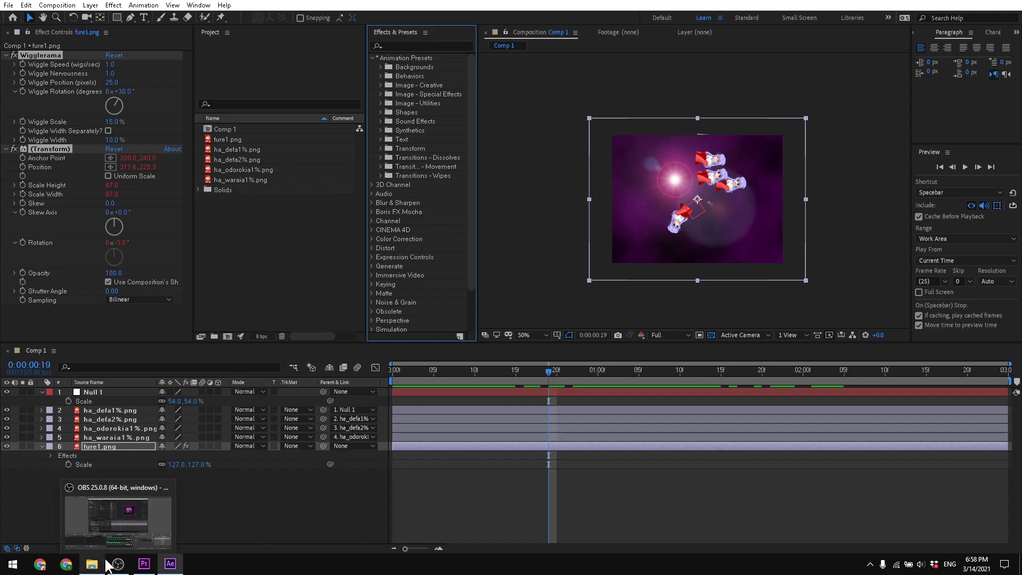
click(199, 503)
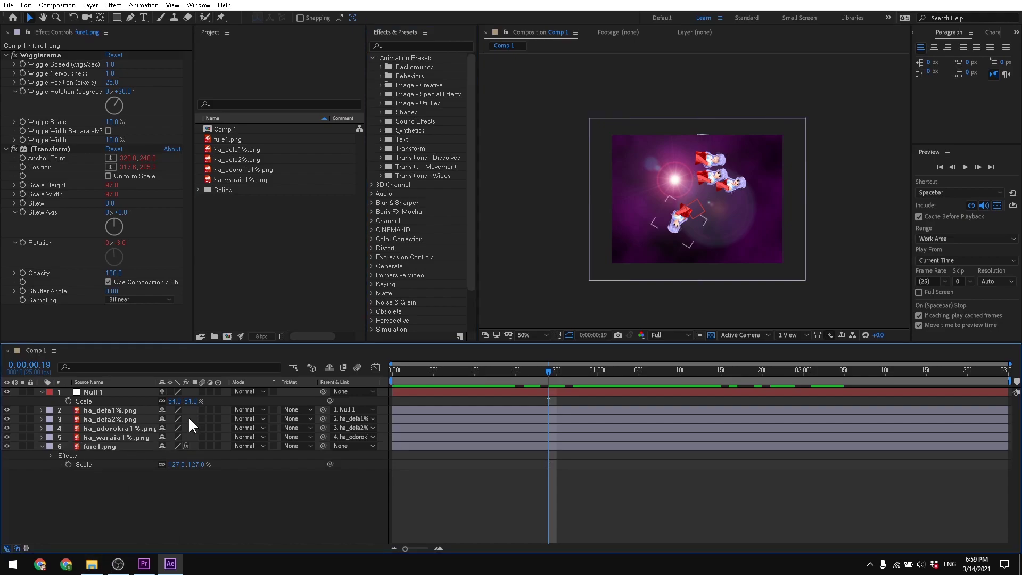
click(40, 427)
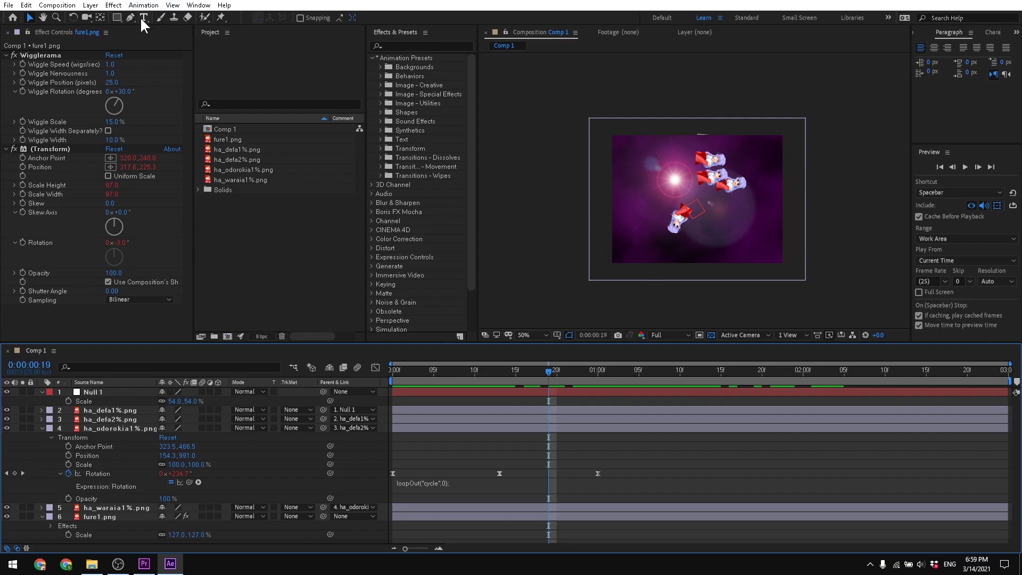
Add a text layer reading "hanyuu gang" near the lower edge of the composition image
key(slash)
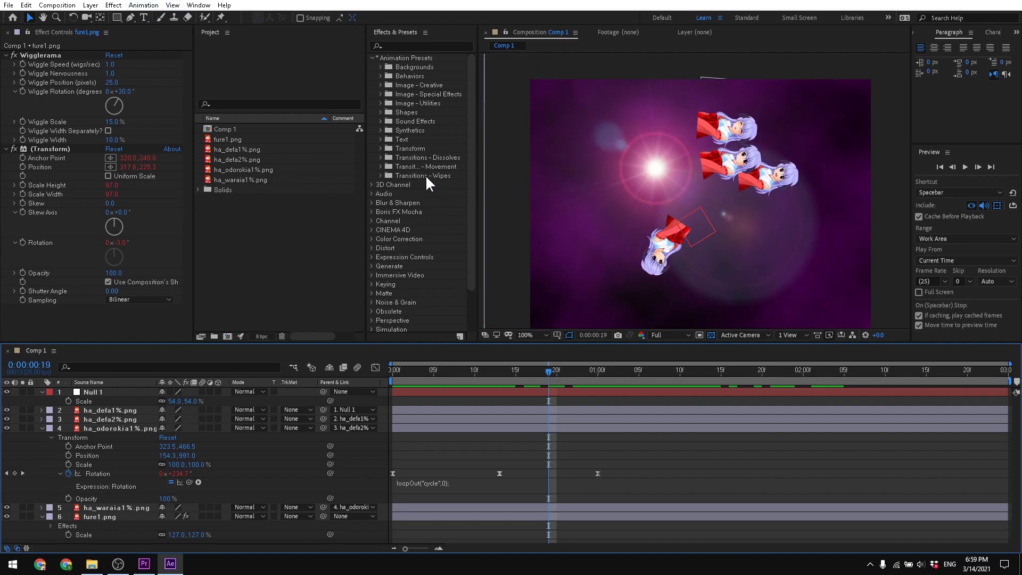
click(143, 17)
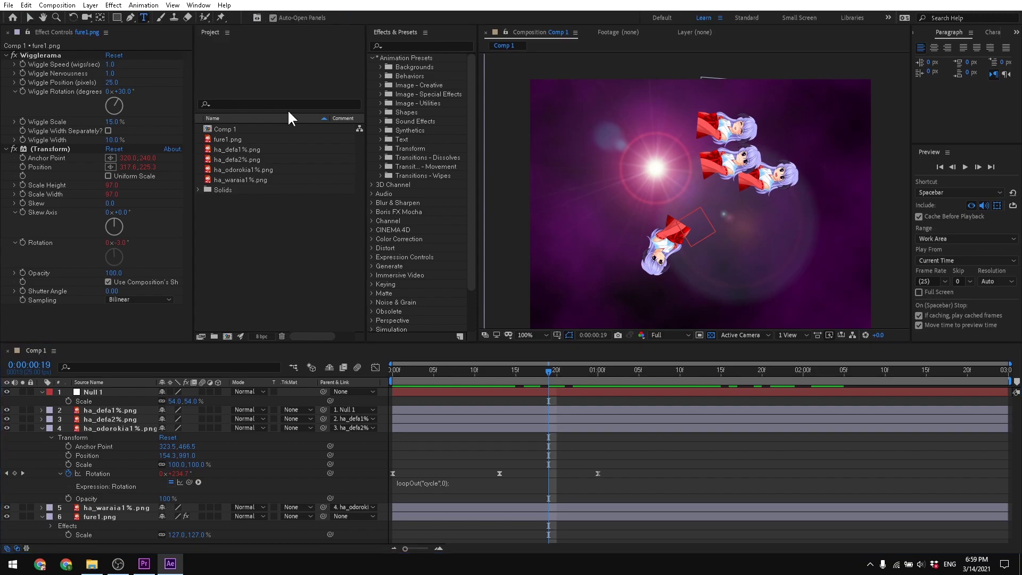
click(565, 301)
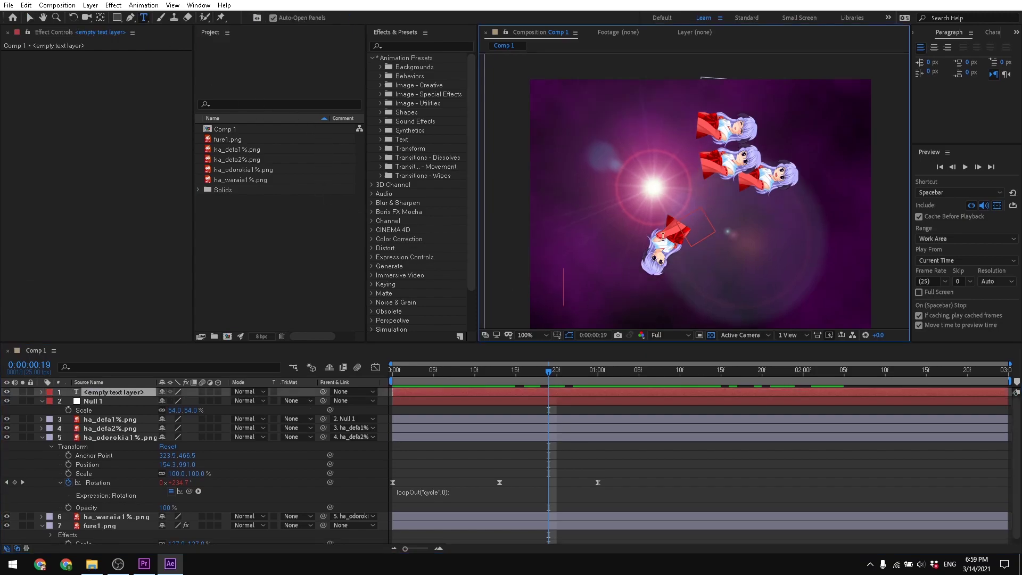
text(han)
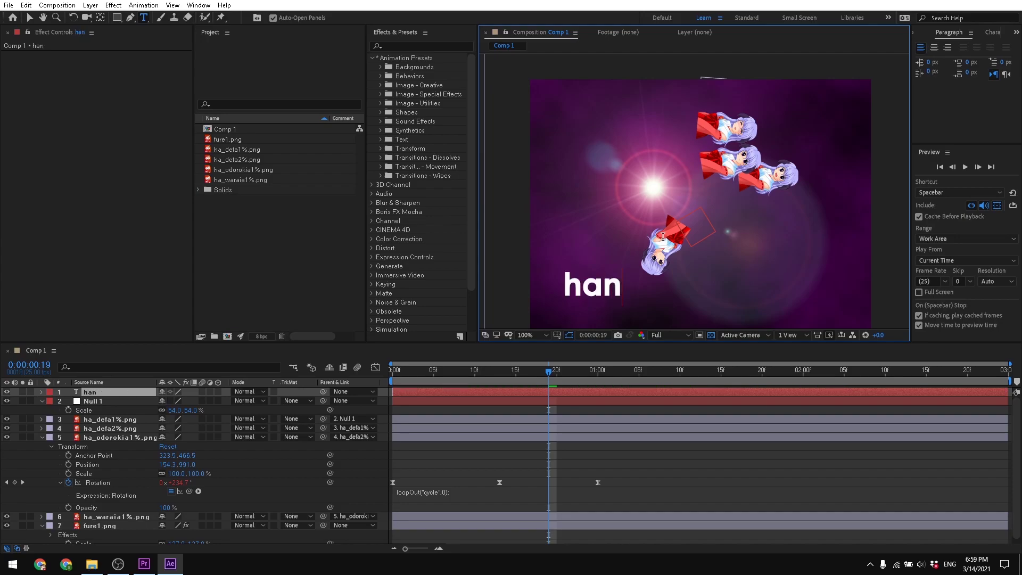
text(yuu gang)
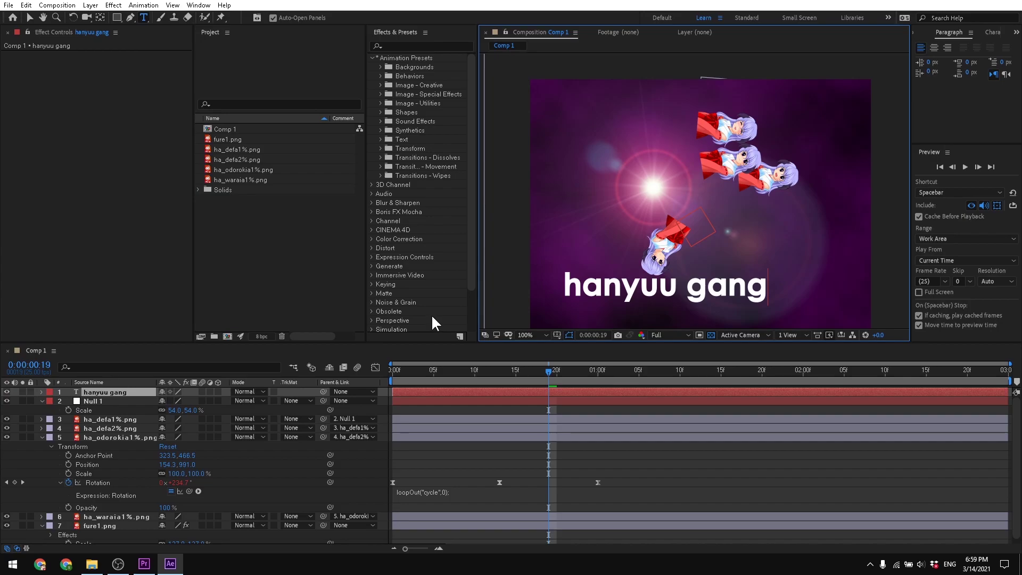
Add a Stroke layer style to the "hanyuu gang" text layer and expand the stroke's properties
right_click(99, 394)
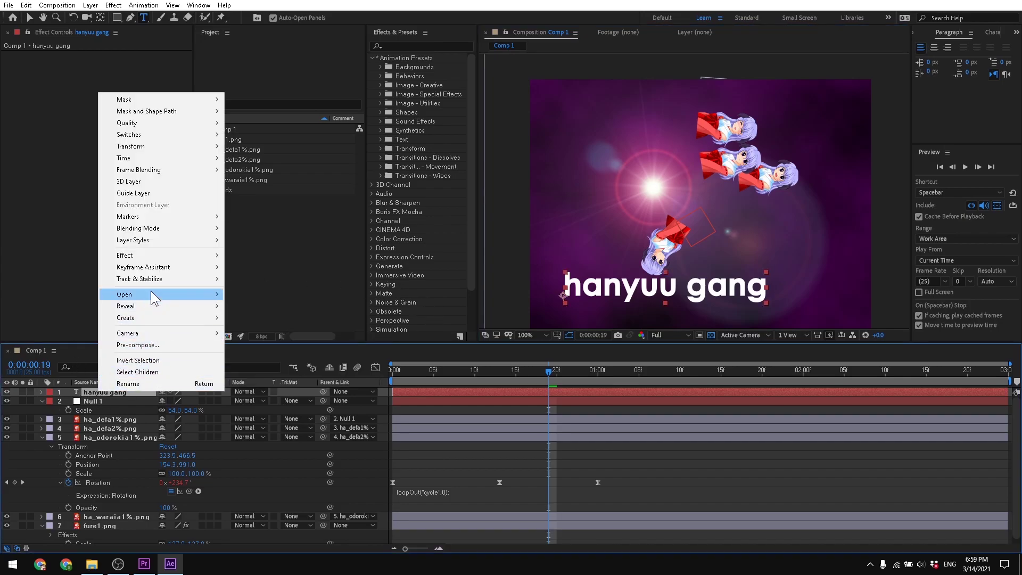
mouse_move(164, 243)
click(249, 372)
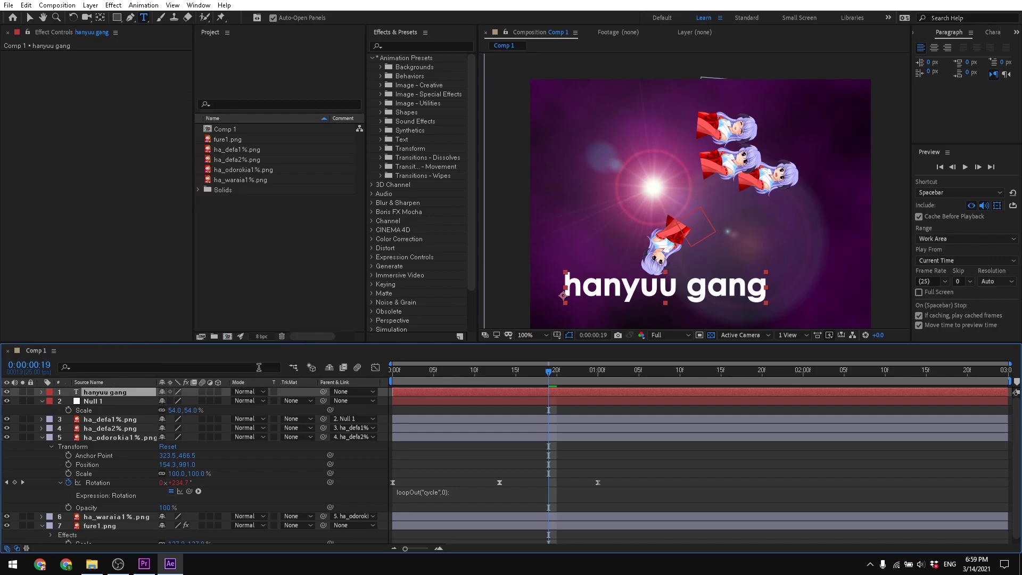
click(60, 437)
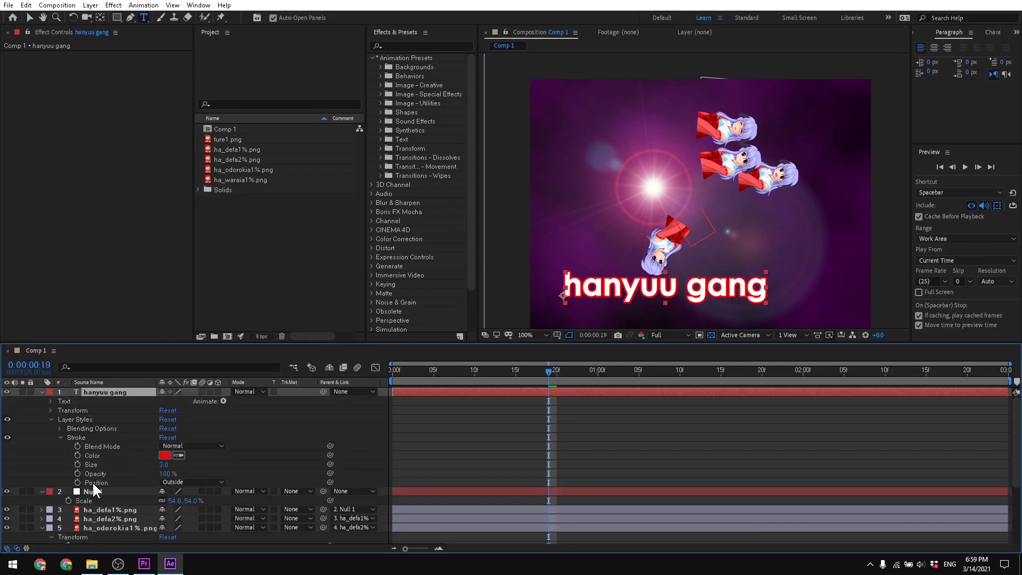
Change the color of the "hanyuu gang" text layer's stroke to bright blue
click(163, 456)
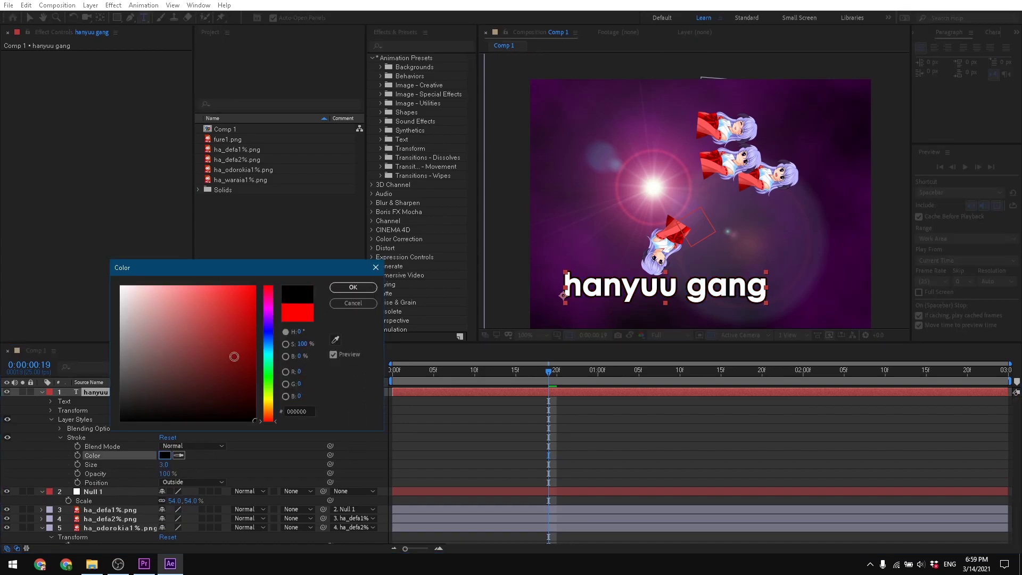
drag(232, 356, 27, 201)
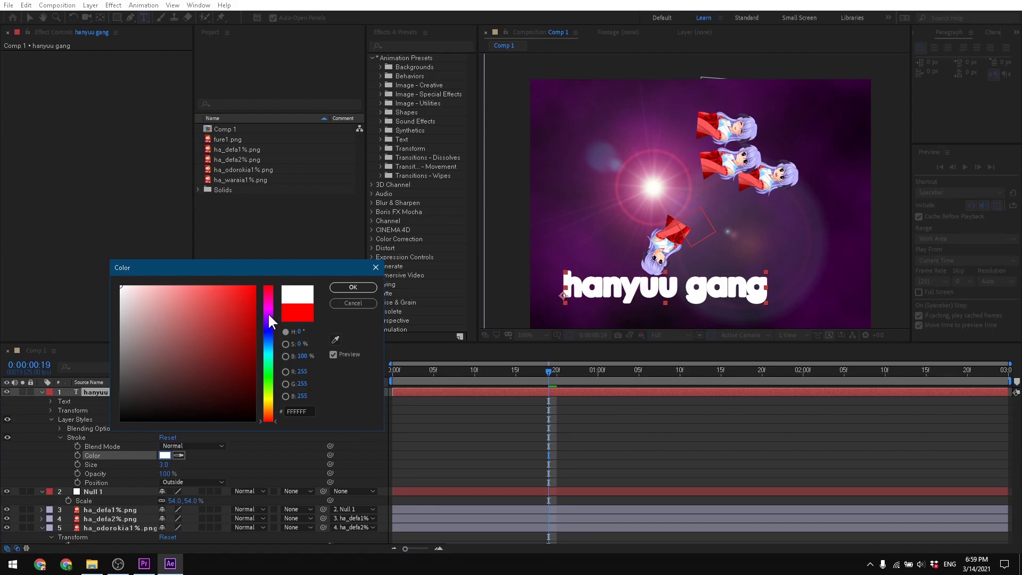
click(272, 376)
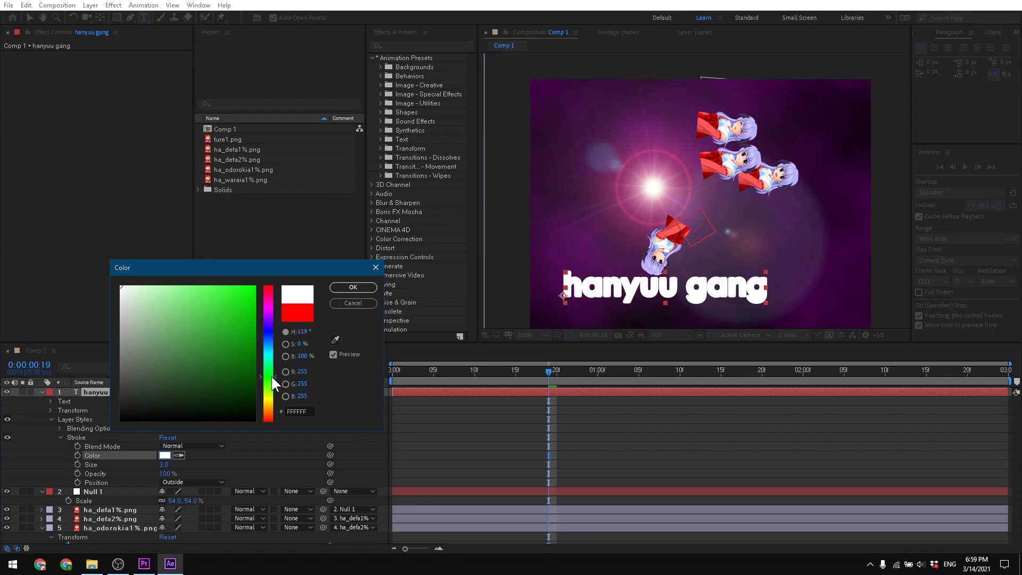
drag(252, 292, 343, 249)
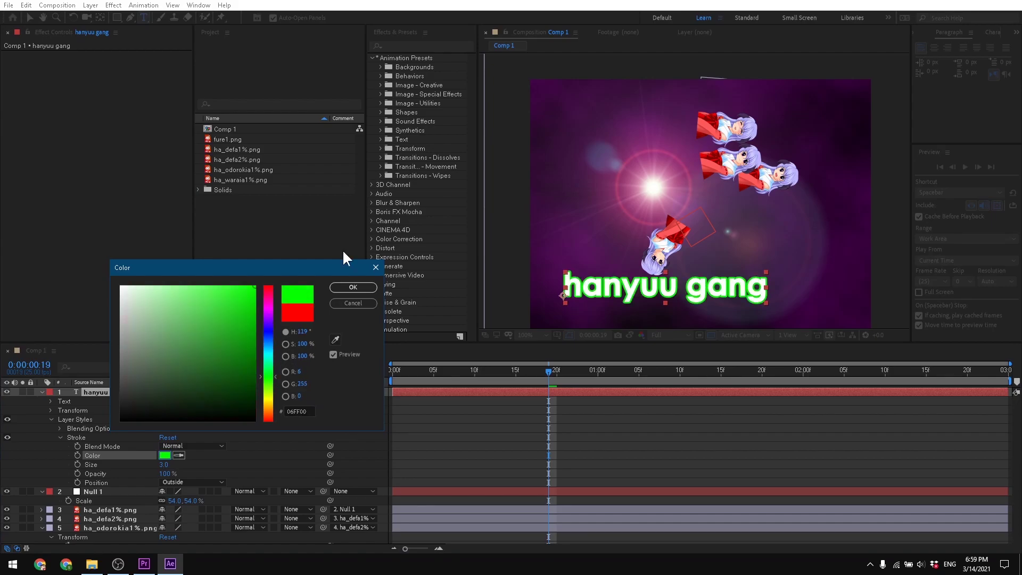
click(271, 345)
click(356, 287)
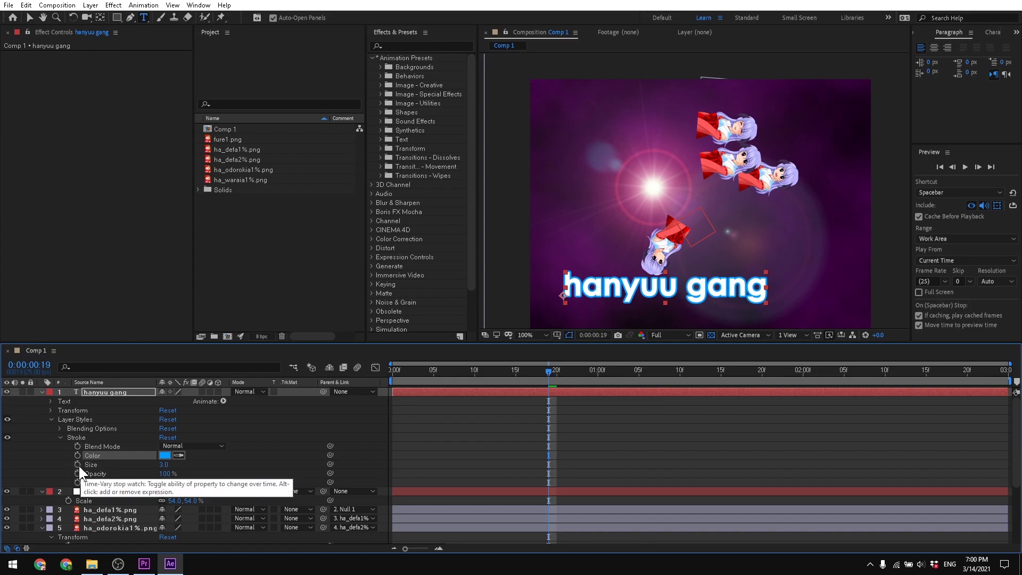
Add the expression wiggle(3,10) to the stroke size of the "hanyuu gang" text layer
alt+click(78, 464)
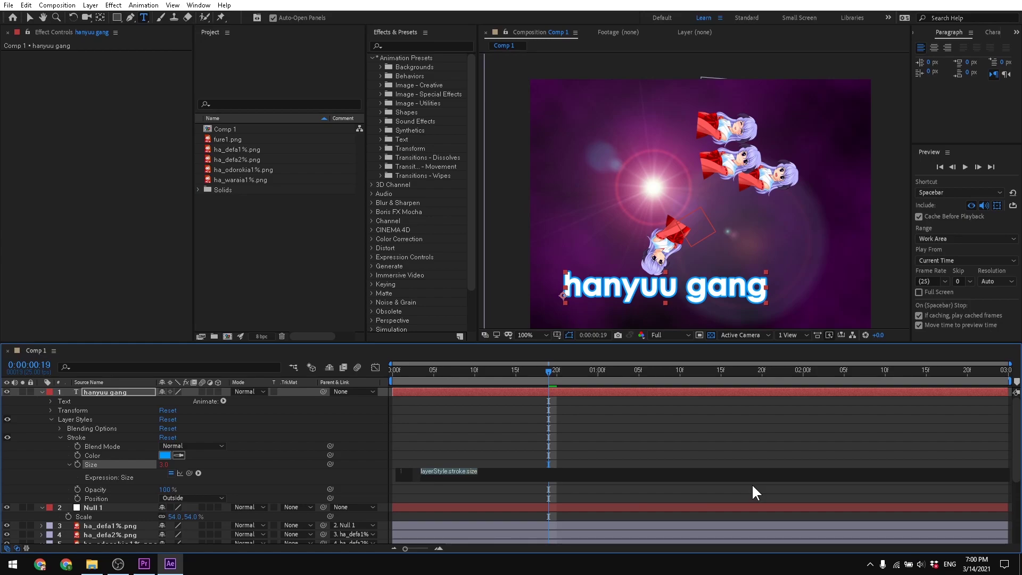
text(wigg)
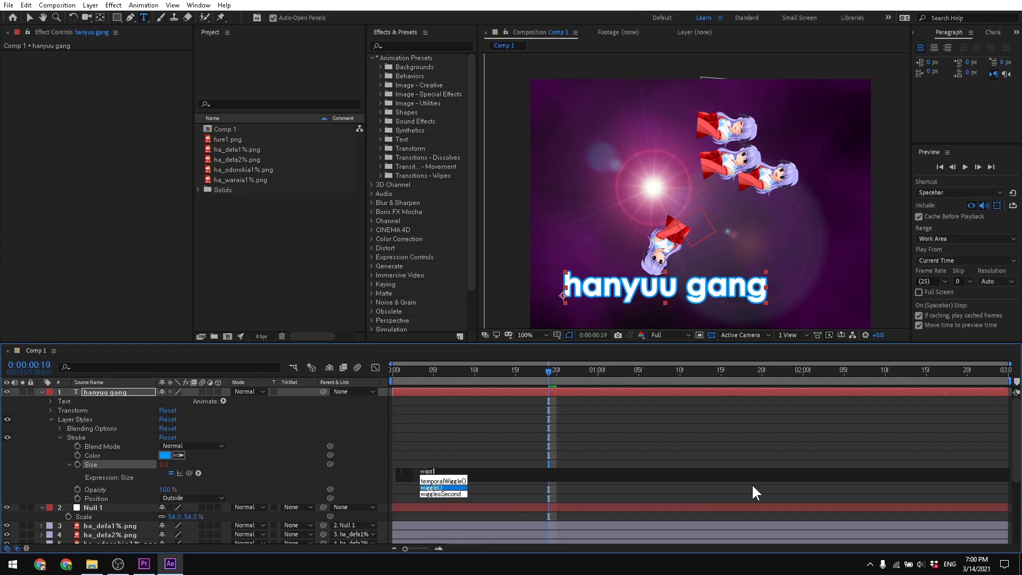
text(le)
key(Return)
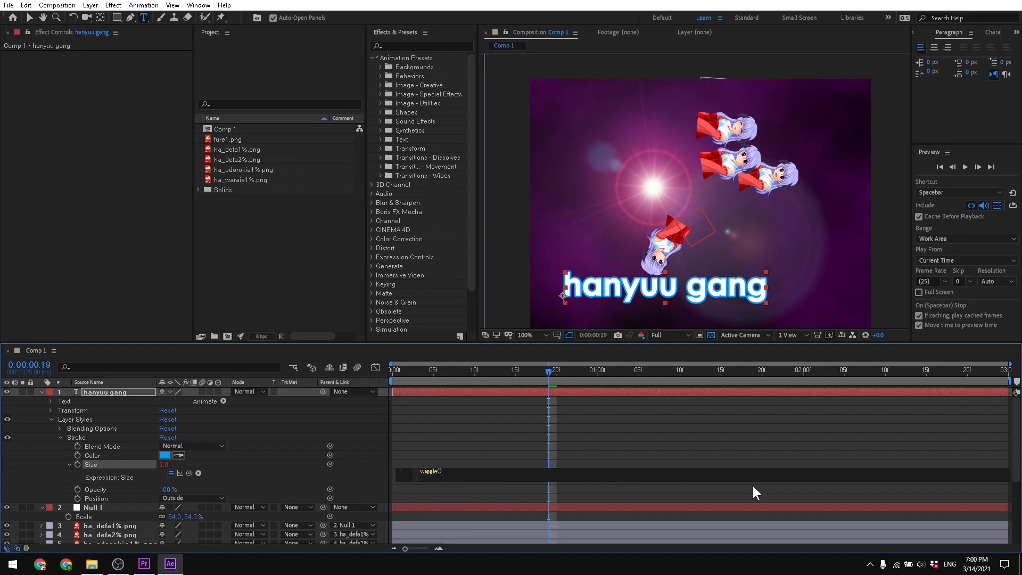
text(3,19)
key(BackSpace)
text(0)
click(776, 493)
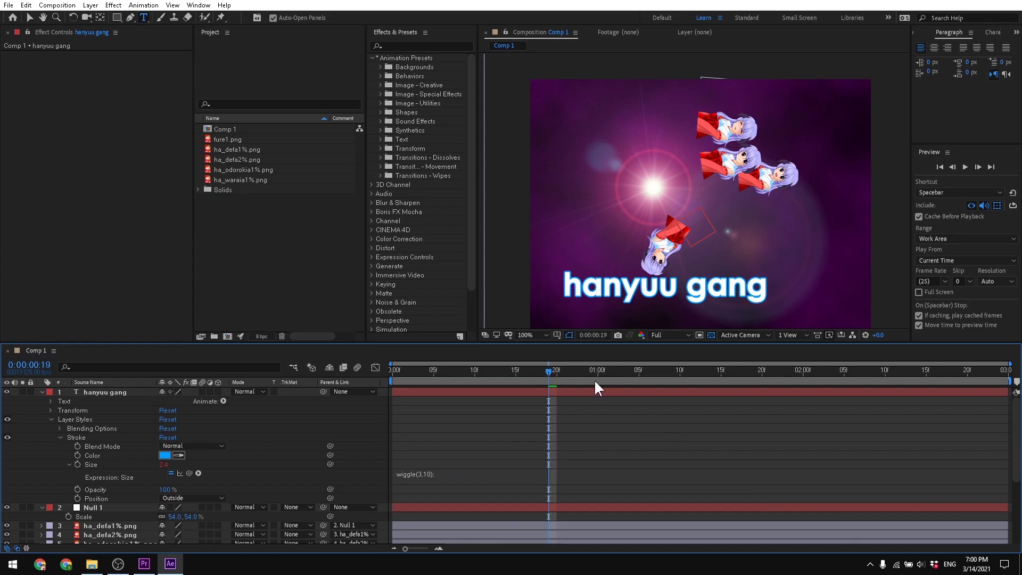
Play back and scrub through Comp 1 to examine the wiggling stroke on the "hanyuu gang" text
drag(550, 375, 458, 376)
key(space)
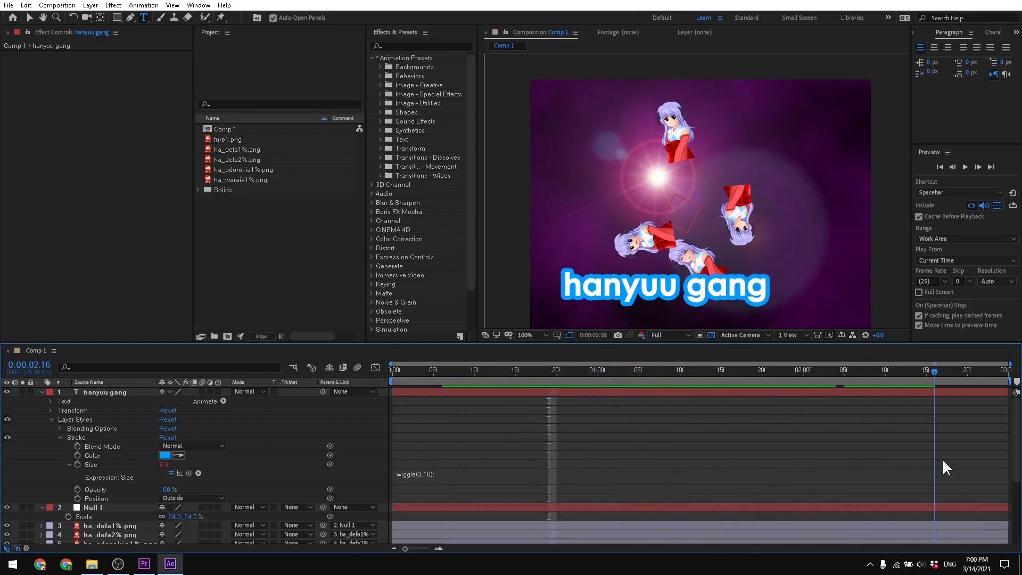
key(space)
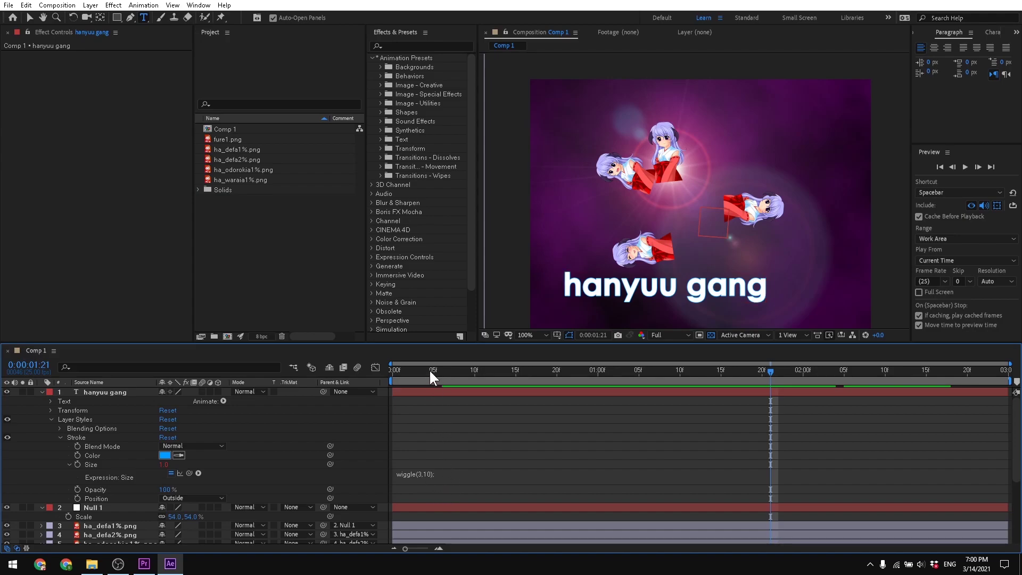
drag(762, 376, 880, 409)
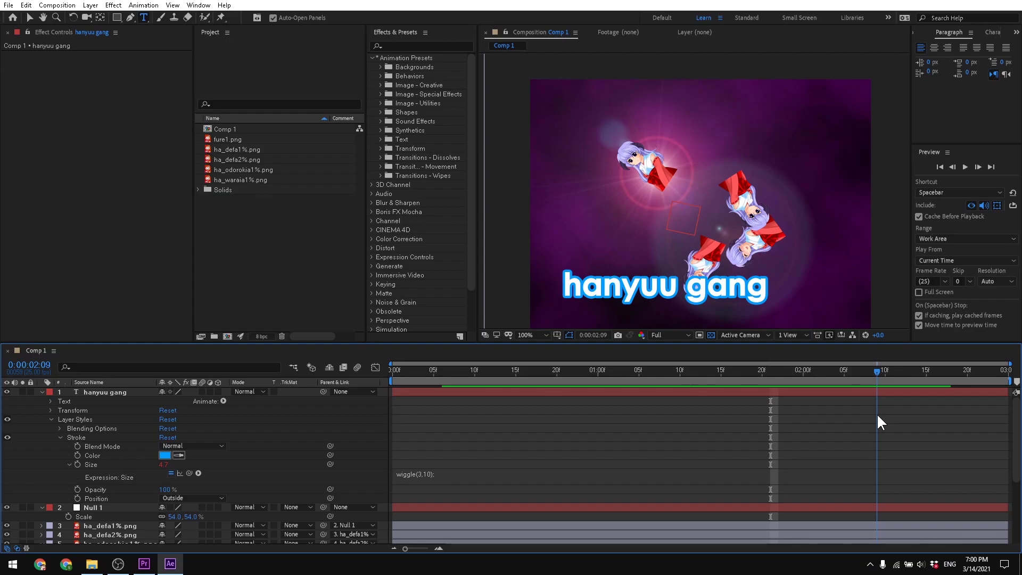
click(877, 413)
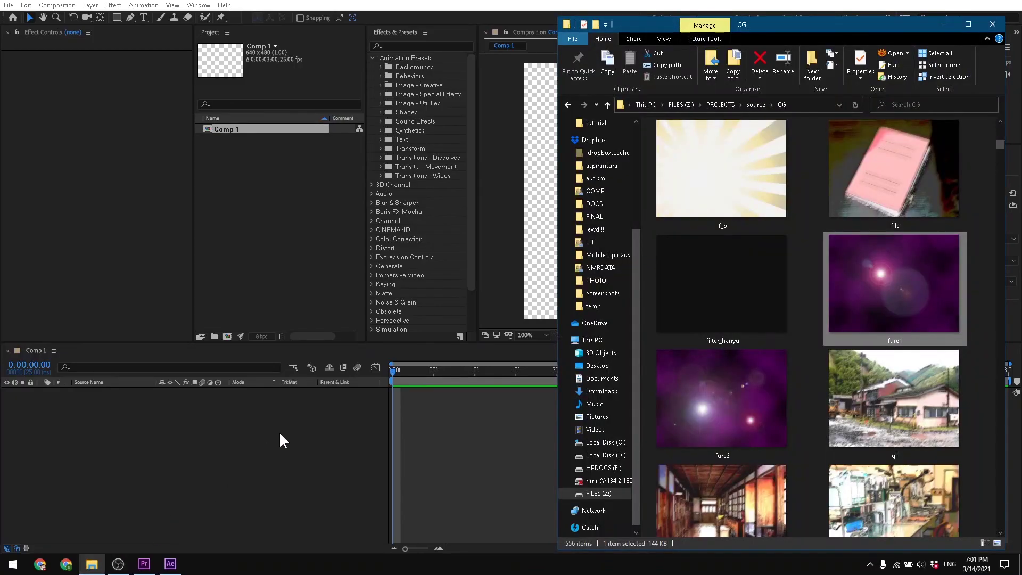
Switch to File Explorer and open the sprites (HD) folder inside source\umiOG
click(433, 495)
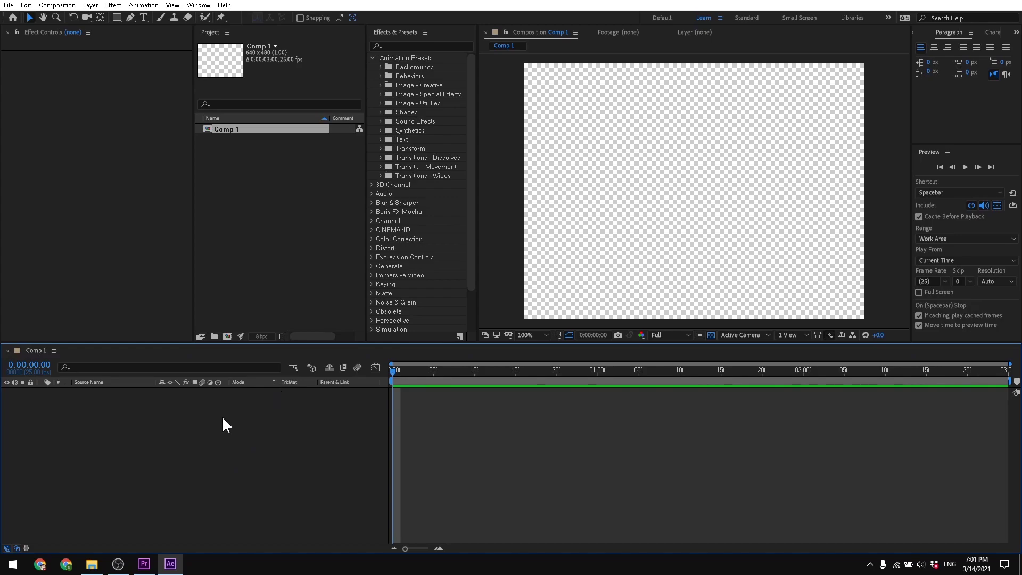
mouse_move(95, 568)
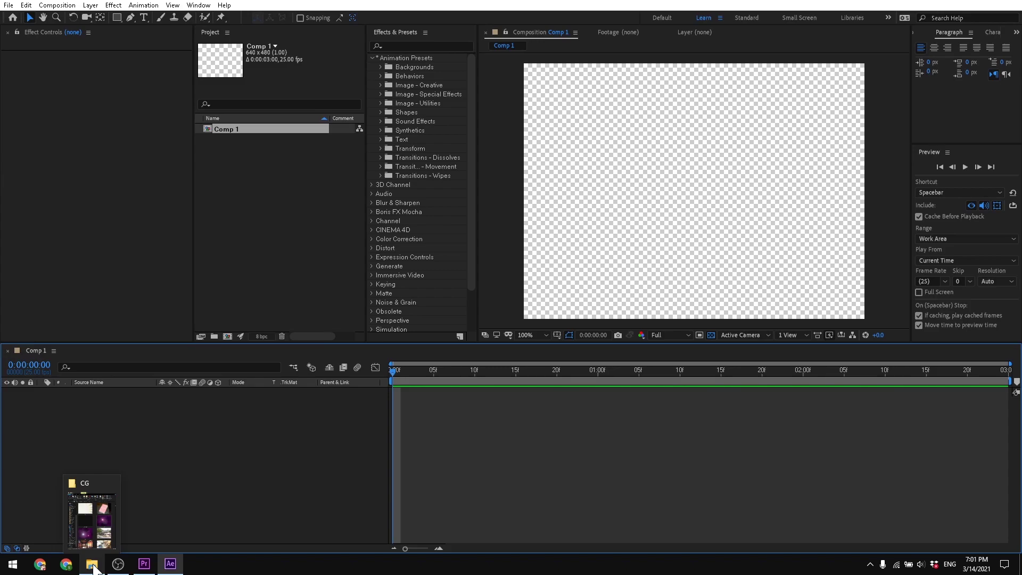
click(95, 568)
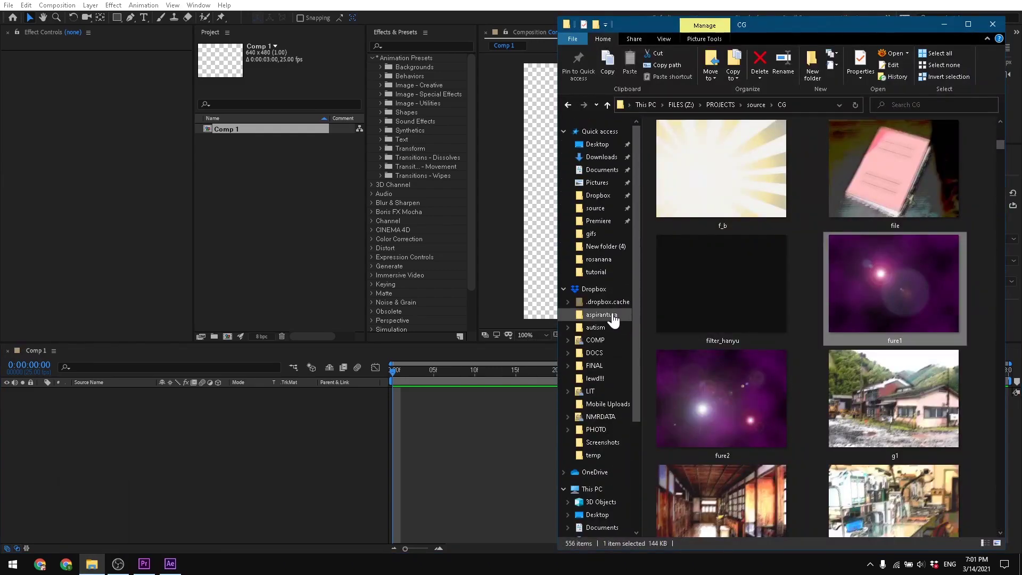
scroll(611, 319, down, 4)
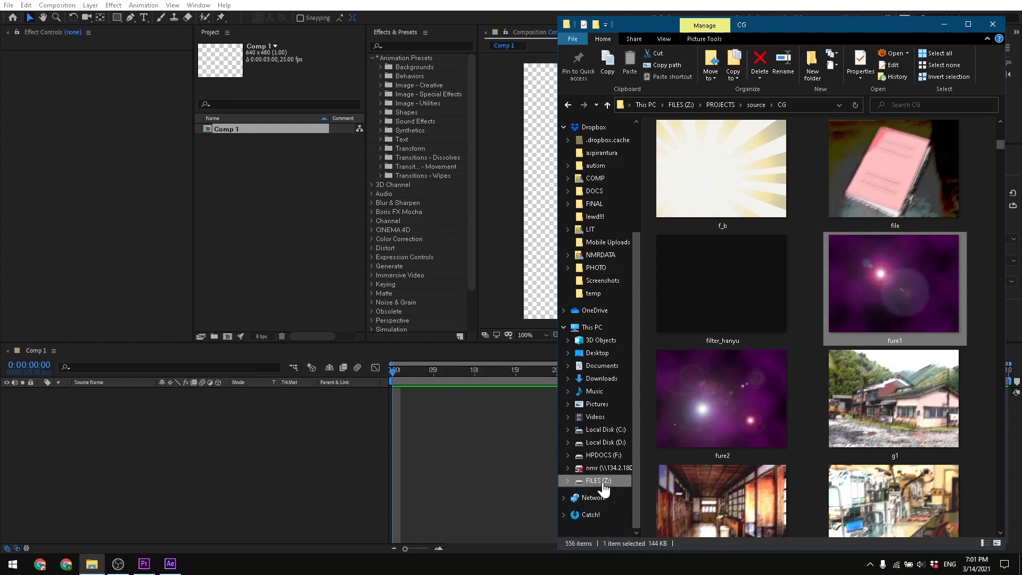
scroll(599, 288, up, 4)
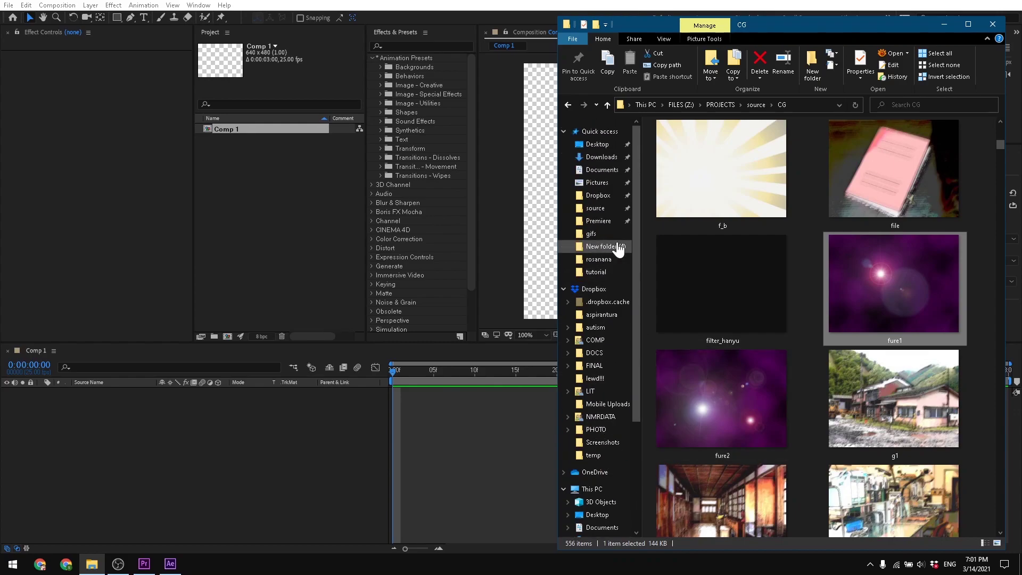
click(596, 213)
double_click(680, 238)
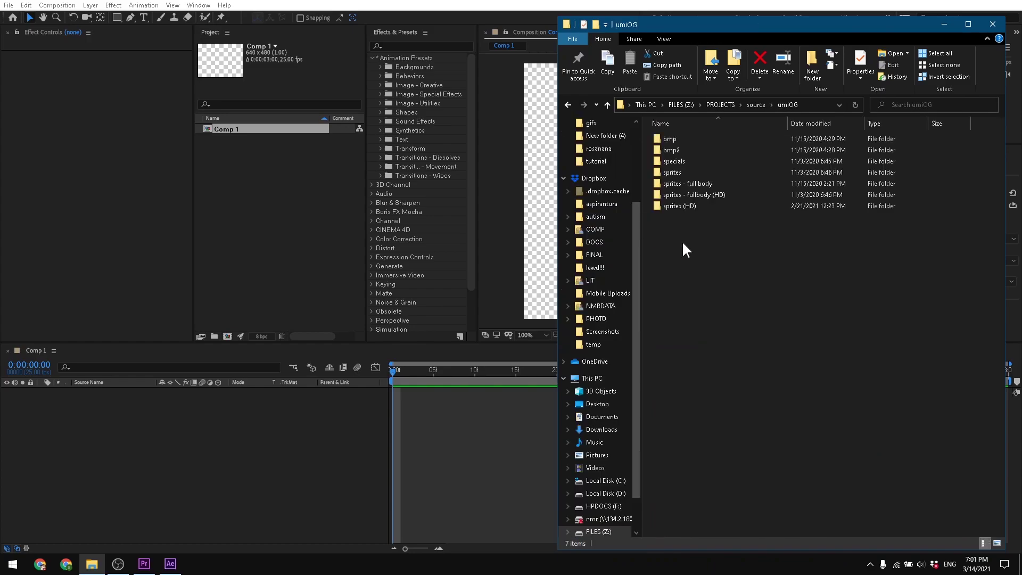
double_click(692, 205)
Import the ber_akuwaraia4 image from the ber\1 sprite folder into the After Effects project
scroll(706, 331, down, 7)
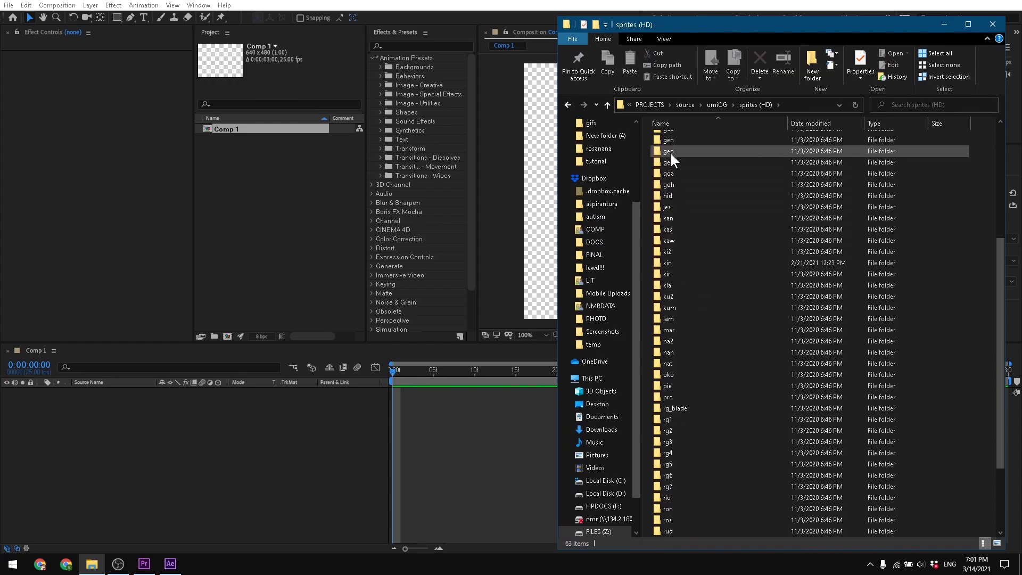
scroll(685, 174, up, 5)
double_click(680, 135)
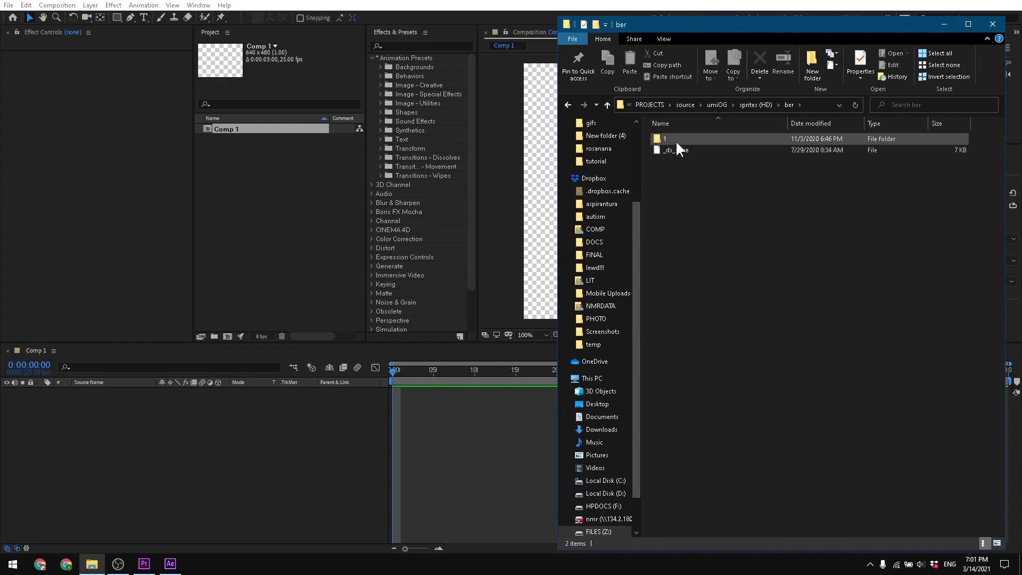
double_click(666, 138)
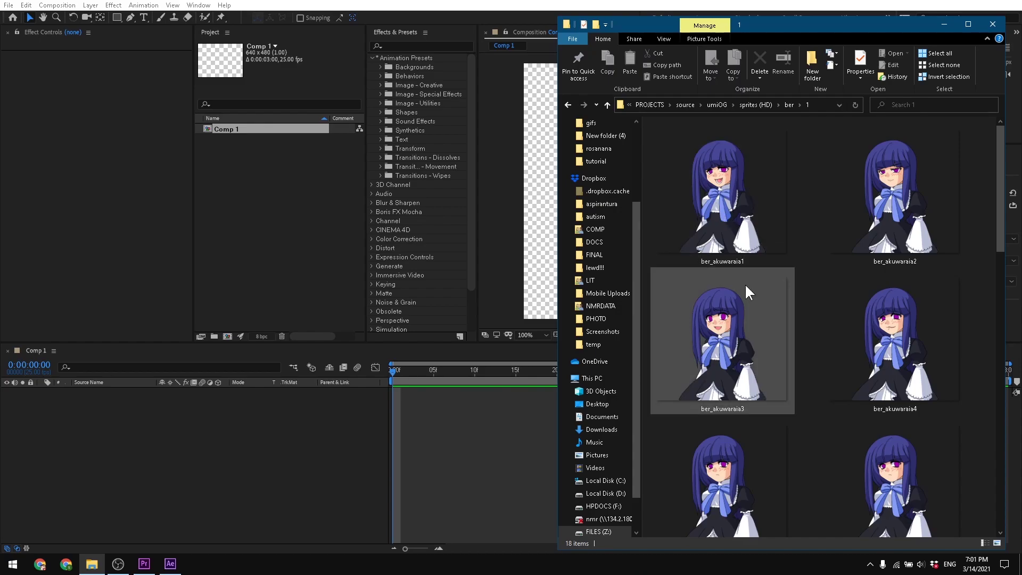
drag(879, 325, 295, 233)
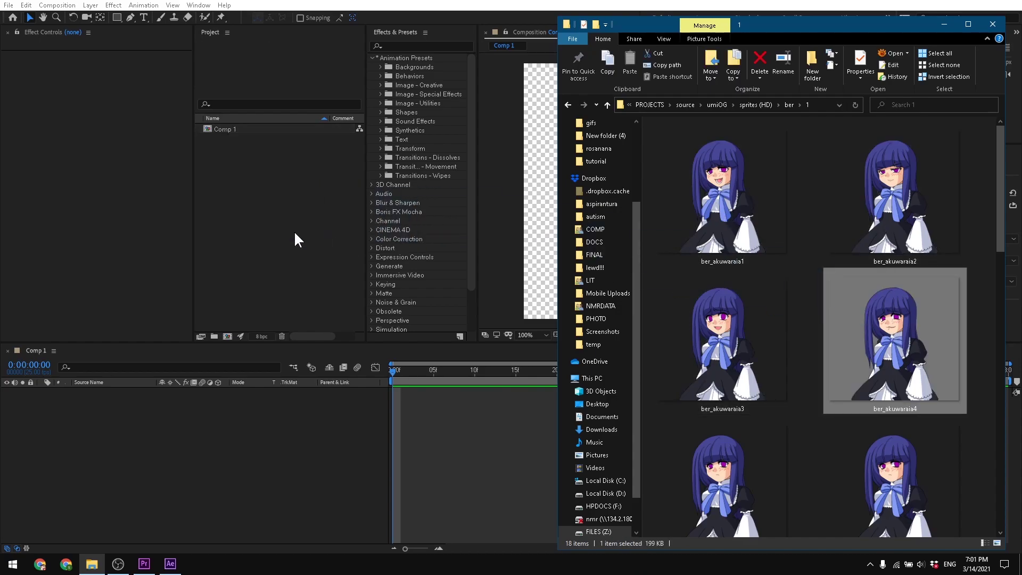
key(alt+Tab)
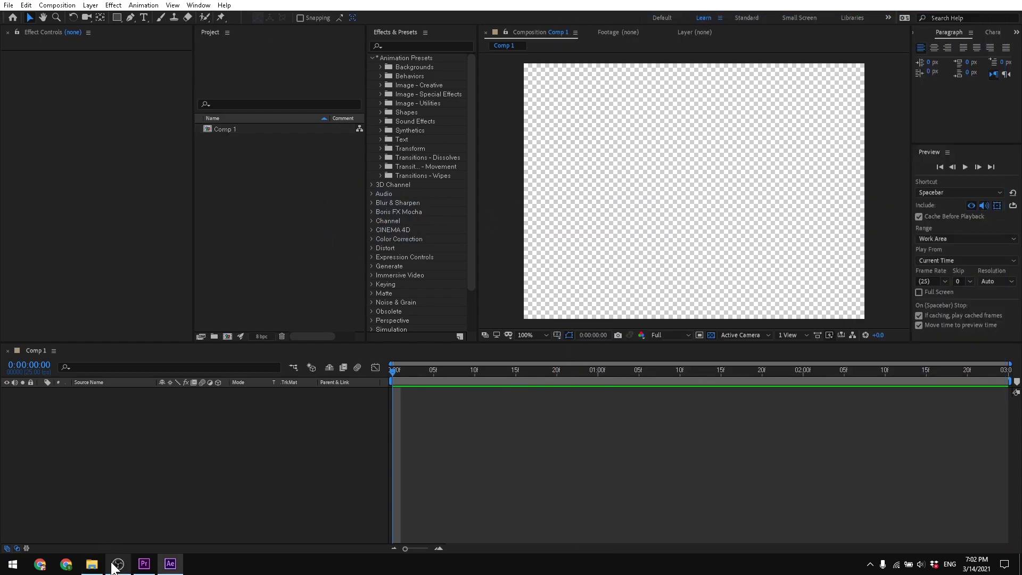
Import the eva_odorokia2 image from the eva\1 sprite folder into the project
click(91, 565)
click(567, 104)
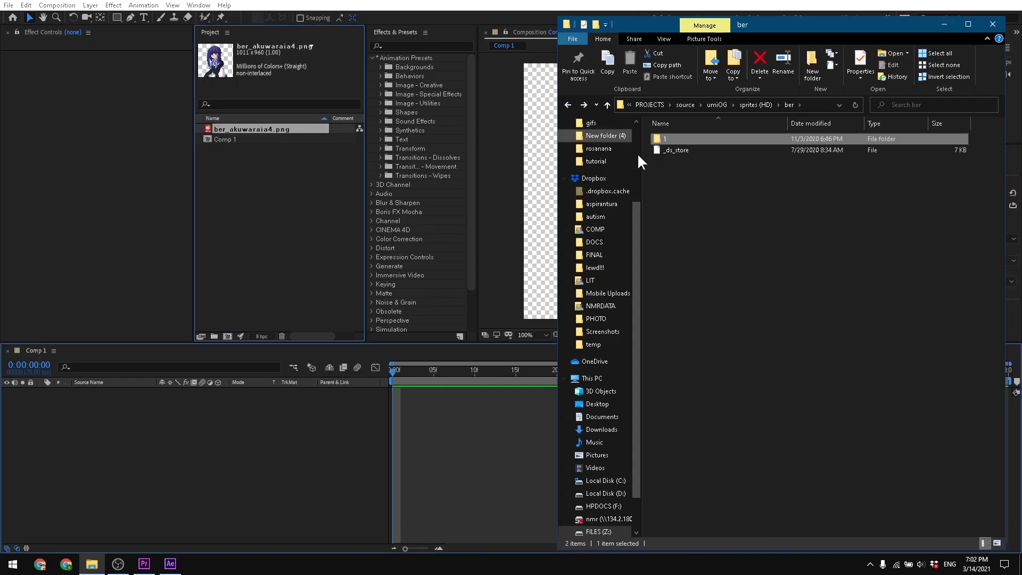
click(569, 106)
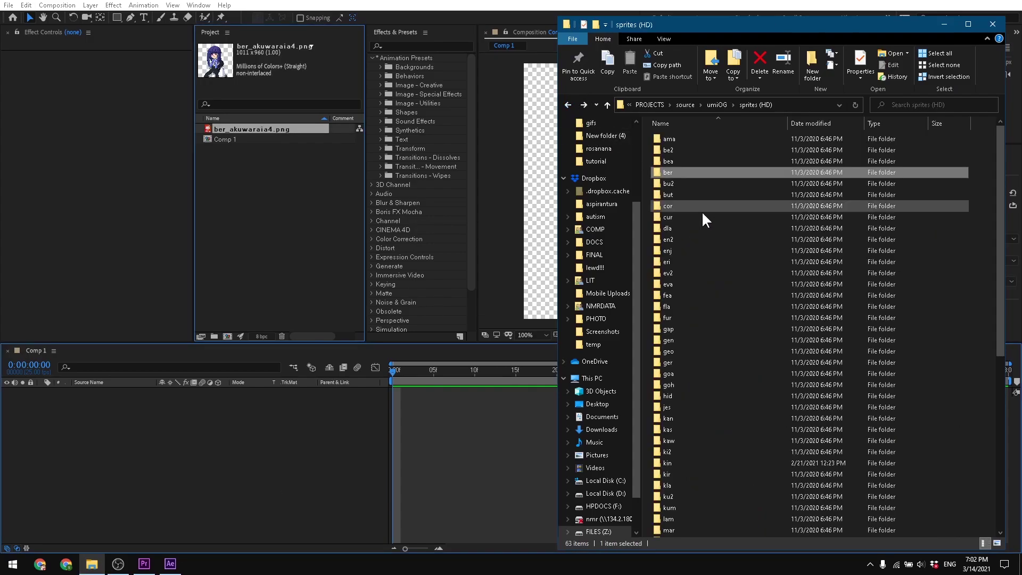
double_click(682, 282)
double_click(666, 137)
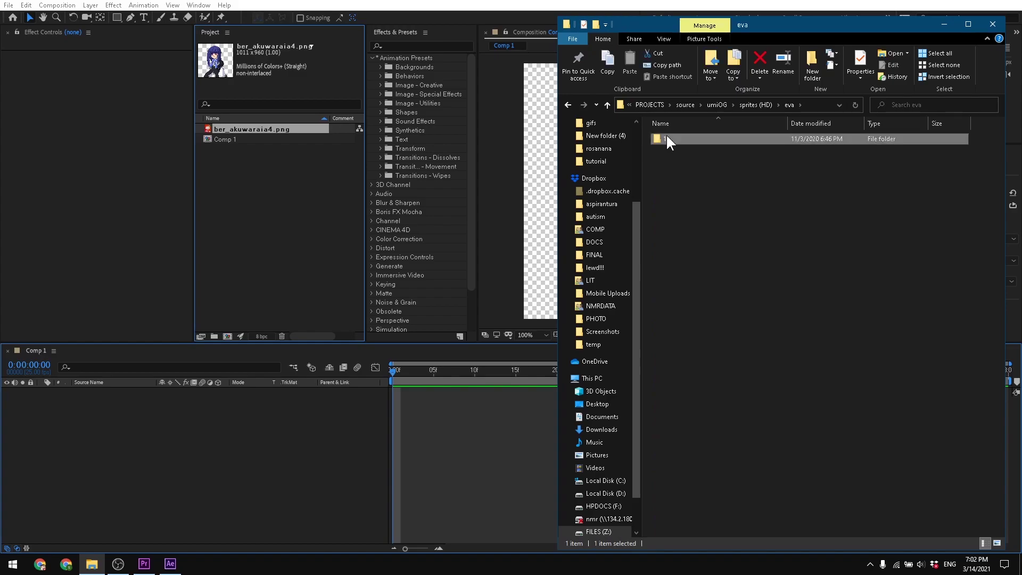
scroll(813, 229, down, 10)
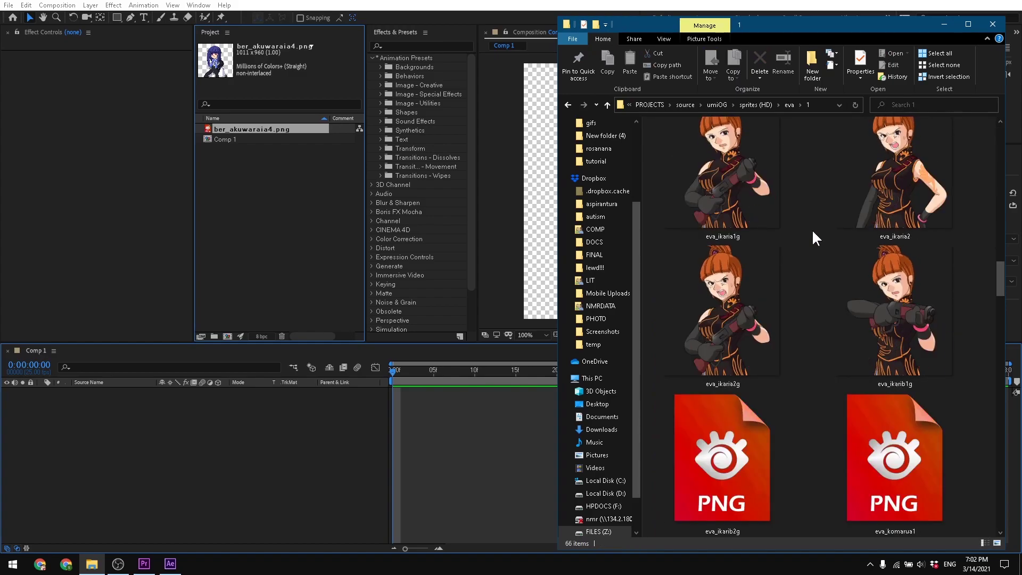
scroll(813, 230, down, 5)
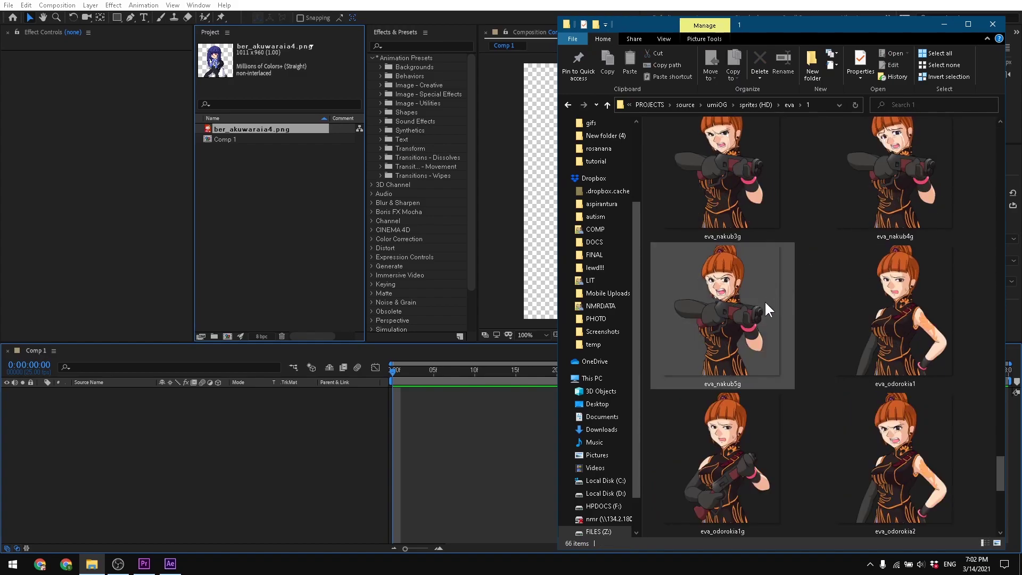
drag(907, 463, 270, 239)
Add ber_akuwaraia4.png and eva_odorokia2.png to Comp 1 as layers and shift the ber_akuwaraia4.png sprite down and toward the frame's left side
drag(257, 128, 214, 460)
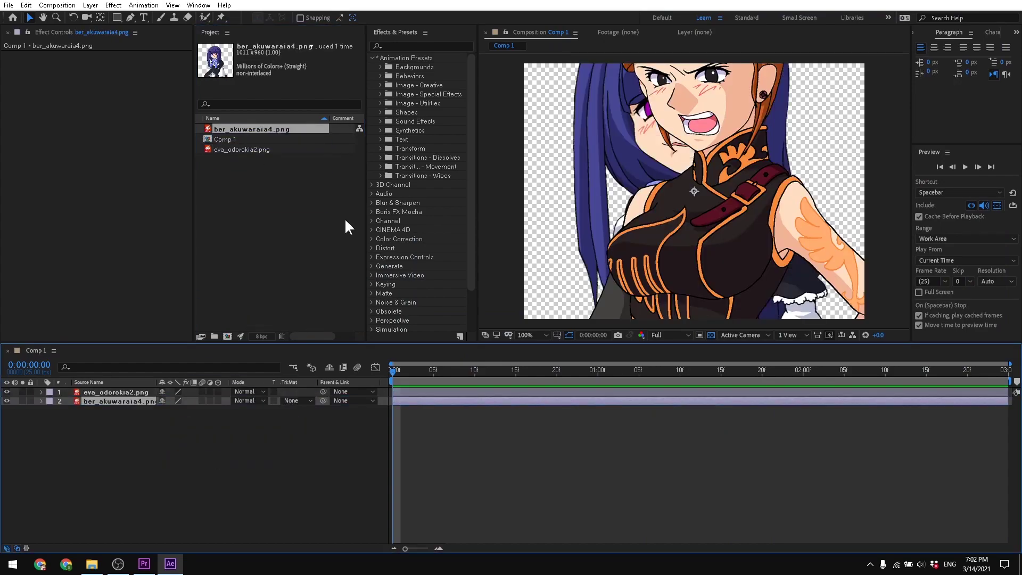
scroll(730, 150, up, 4)
scroll(738, 132, down, 7)
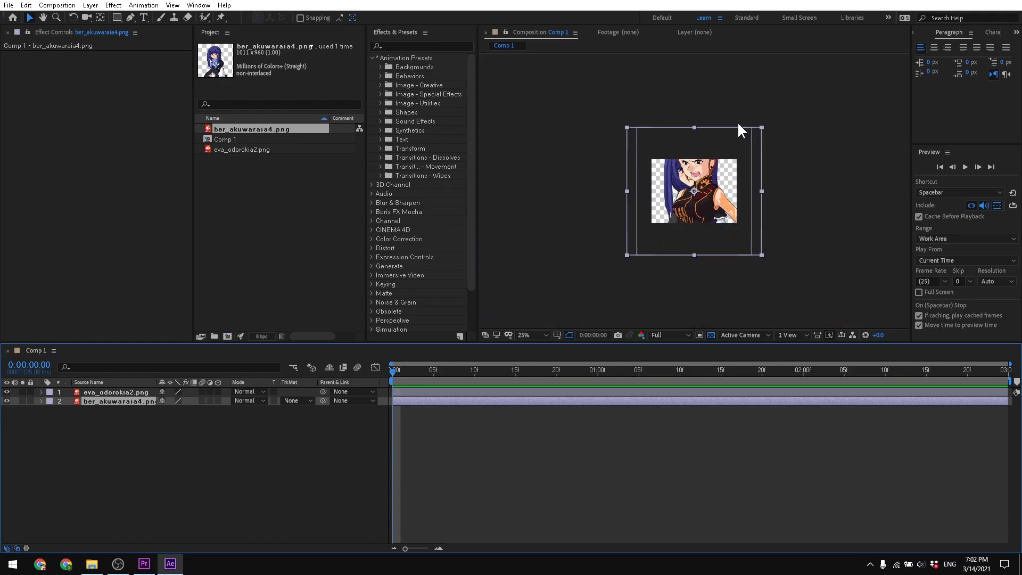
scroll(719, 155, up, 3)
drag(723, 150, 645, 194)
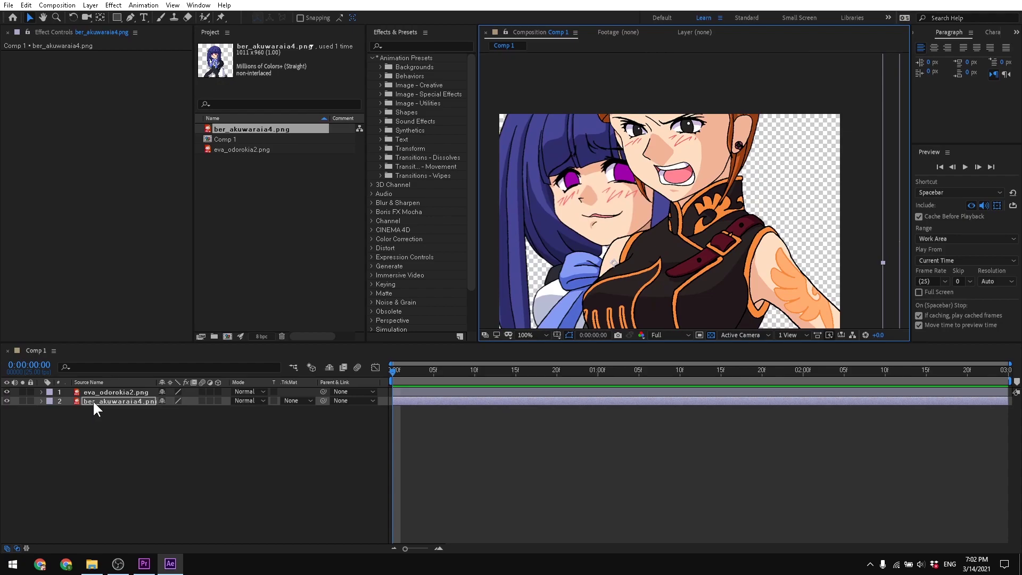
Move the ber_akuwaraia4.png layer above eva_odorokia2.png and shift its sprite slightly further left in the frame
drag(95, 409, 96, 388)
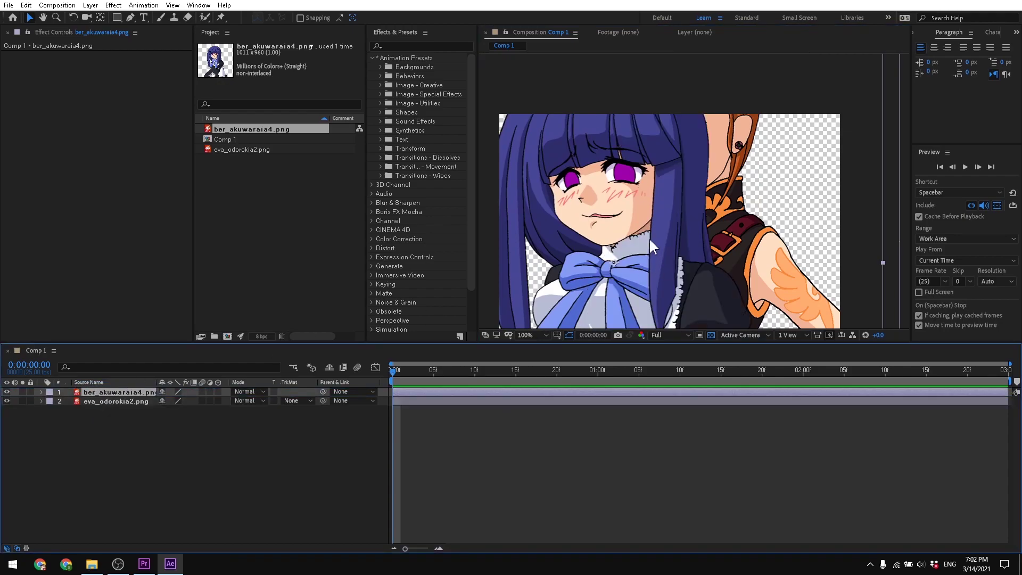
drag(642, 158, 583, 151)
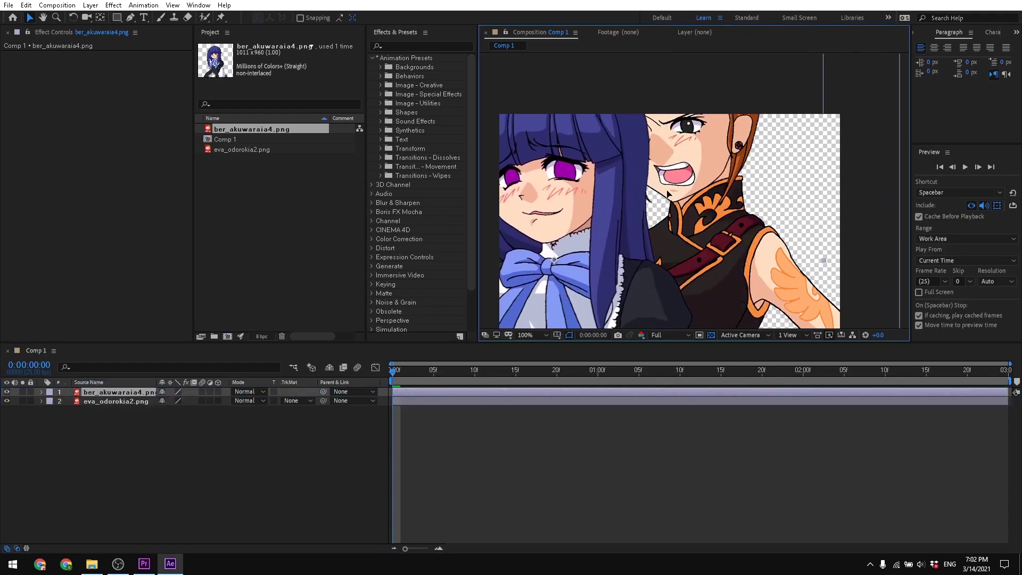
drag(749, 219, 778, 214)
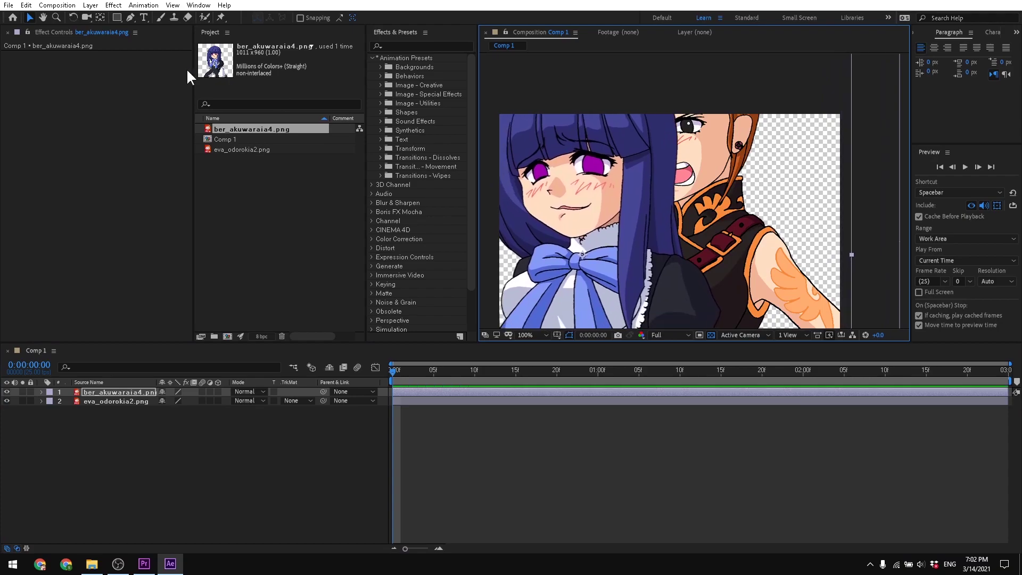
Draw a closed Pen mask around the face on the ber_akuwaraia4.png layer, following the chin, cheeks and fringe above the eyes
key(h)
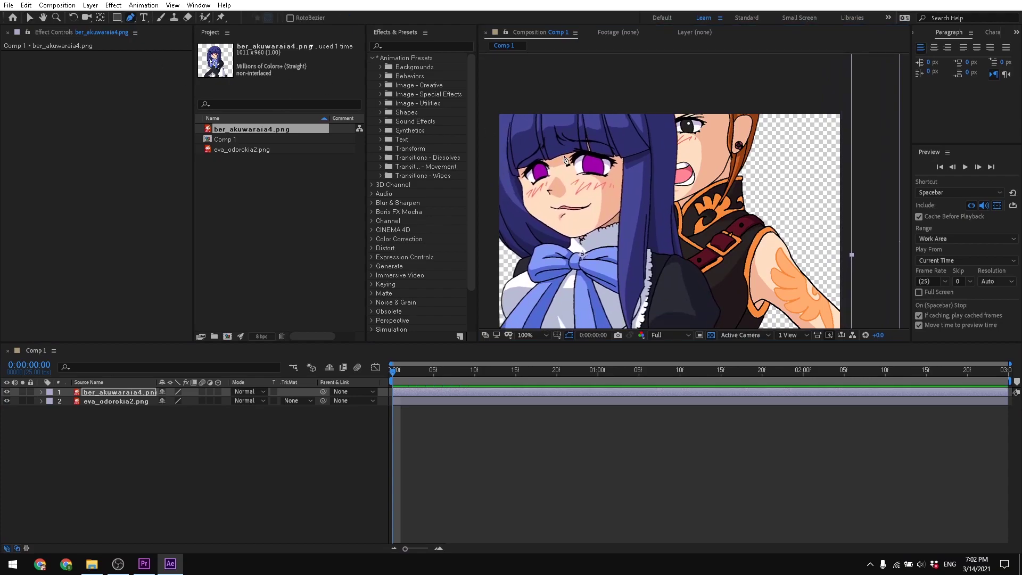
scroll(598, 171, up, 4)
click(133, 16)
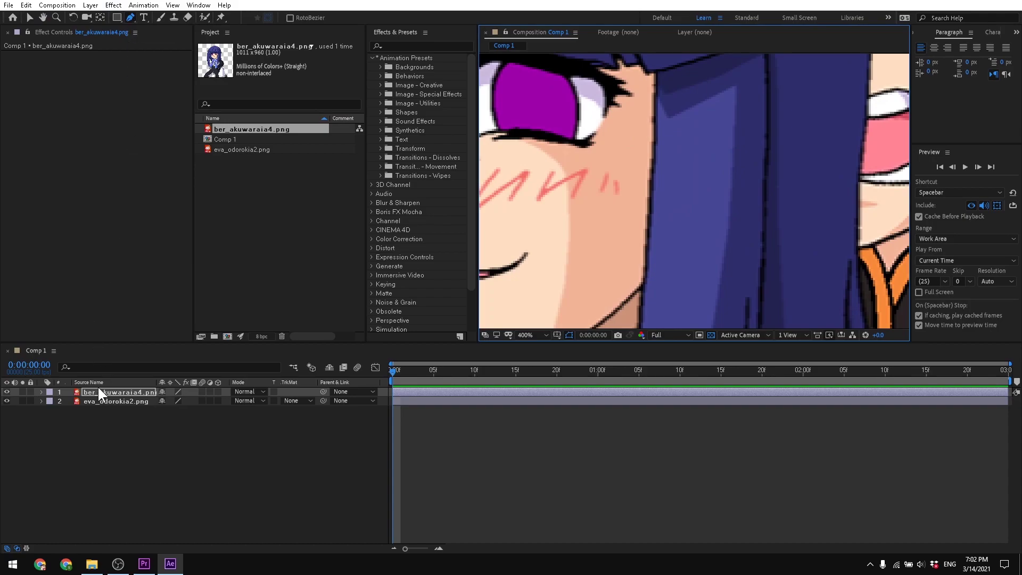
scroll(714, 211, down, 2)
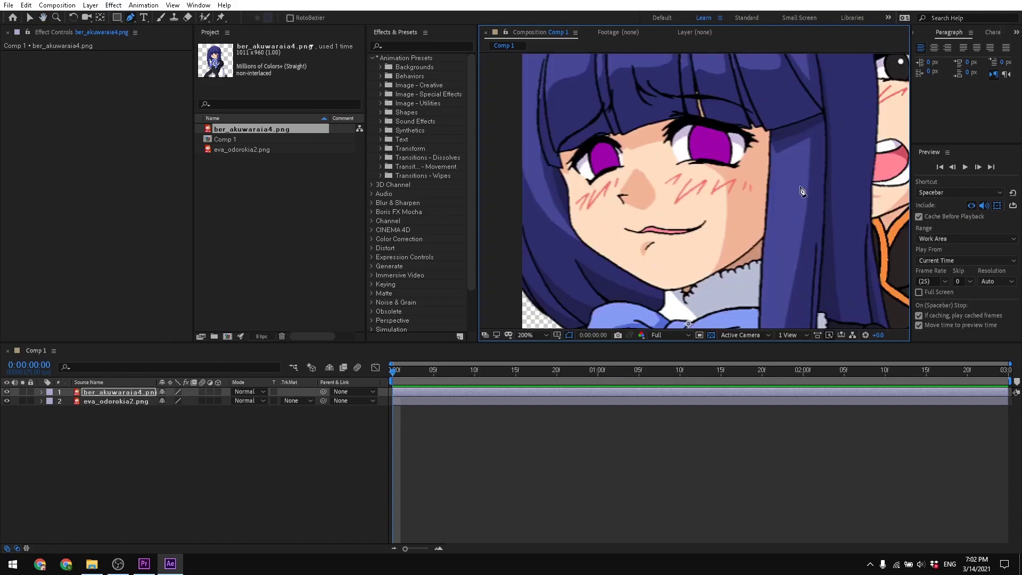
click(659, 273)
click(587, 242)
click(576, 205)
click(567, 171)
click(603, 124)
click(652, 114)
click(683, 105)
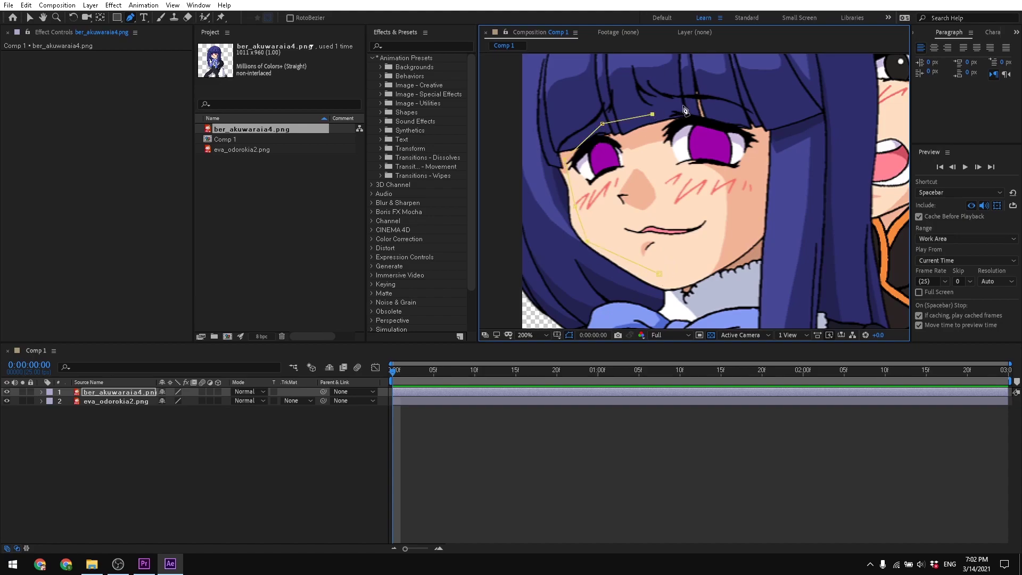
click(740, 114)
click(765, 133)
click(764, 188)
click(747, 236)
click(697, 277)
click(661, 275)
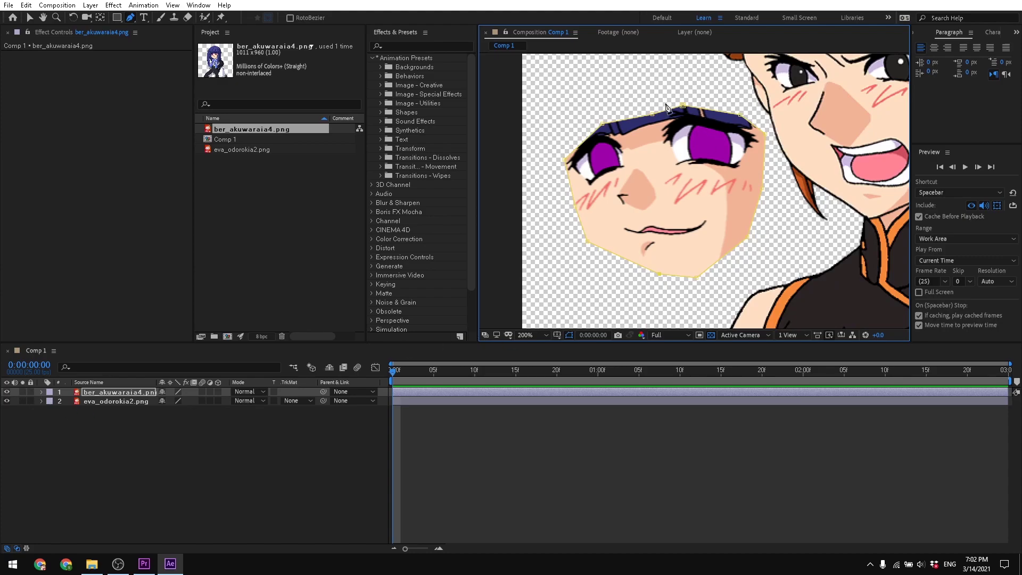
Reveal the Mask 1 properties of the ber_akuwaraia4.png layer and set Mask Expansion to 5 pixels
click(40, 392)
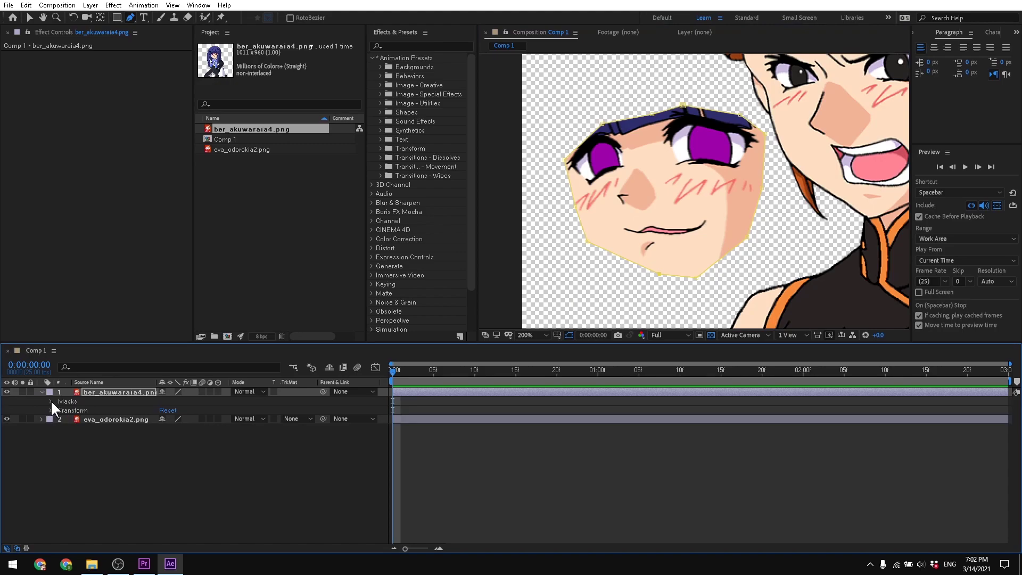
key(m)
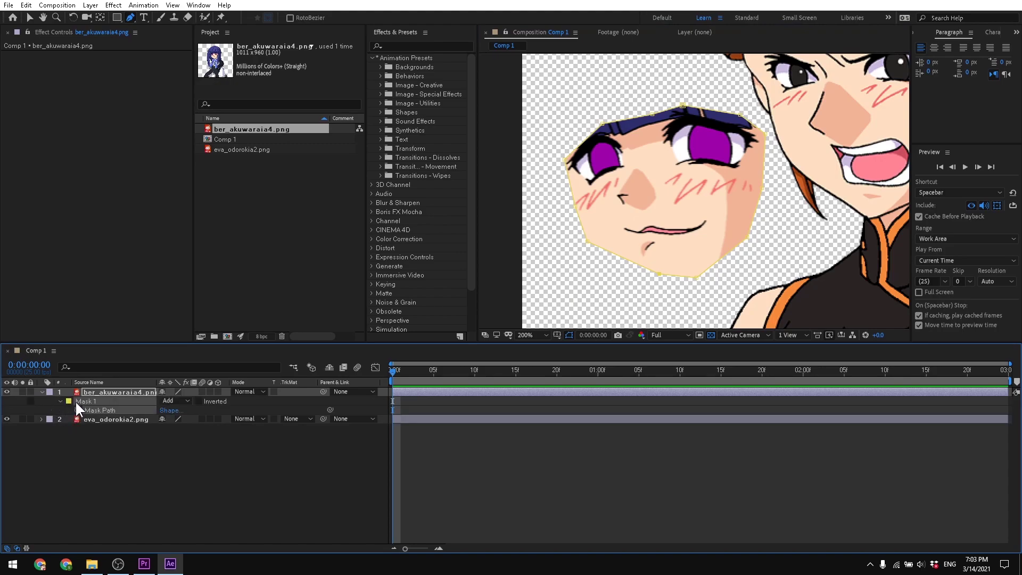
click(60, 401)
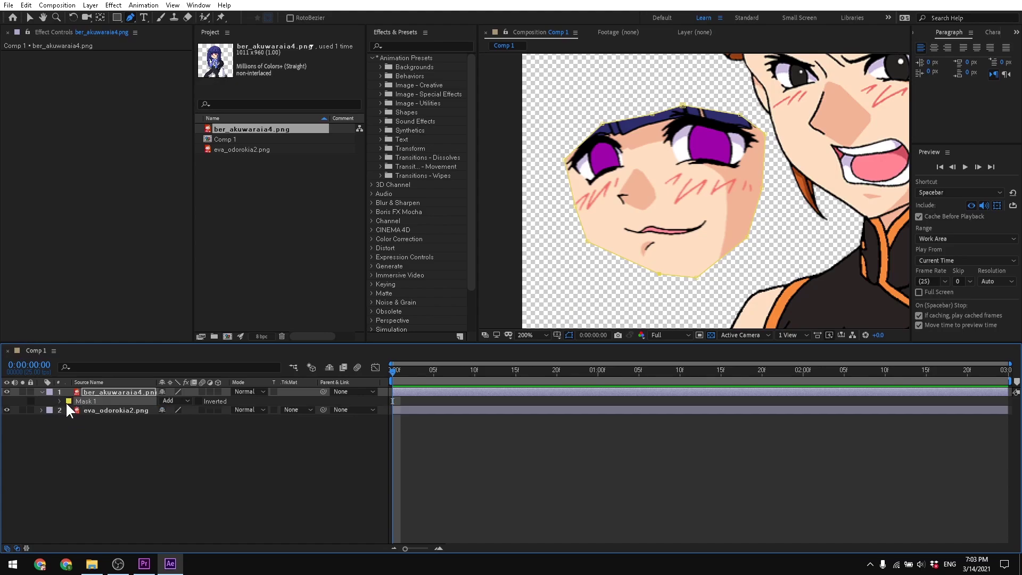
click(60, 401)
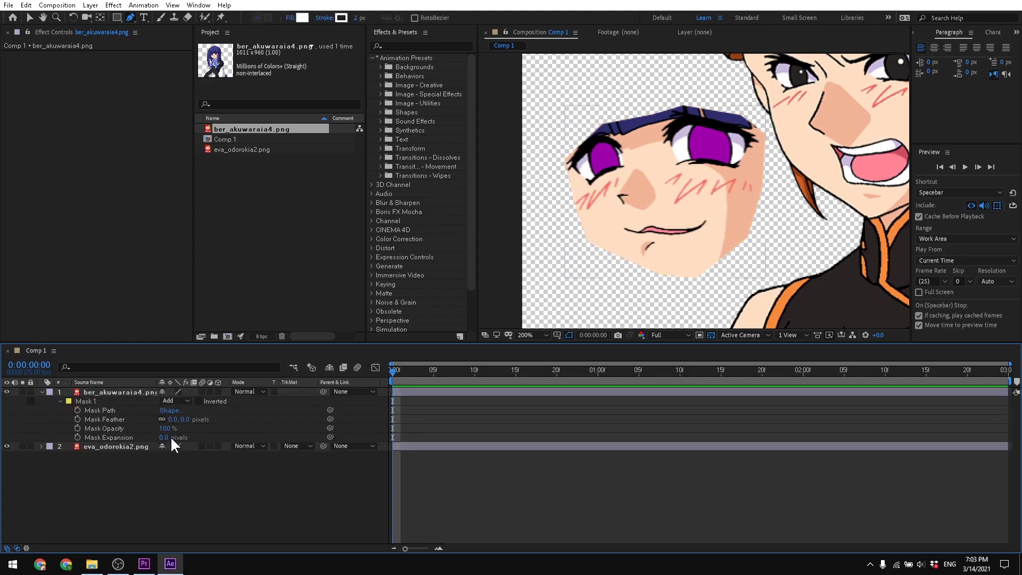
drag(164, 437, 182, 448)
Try the Subtract and None modes on Mask 1, returning the mask mode to Add
click(186, 405)
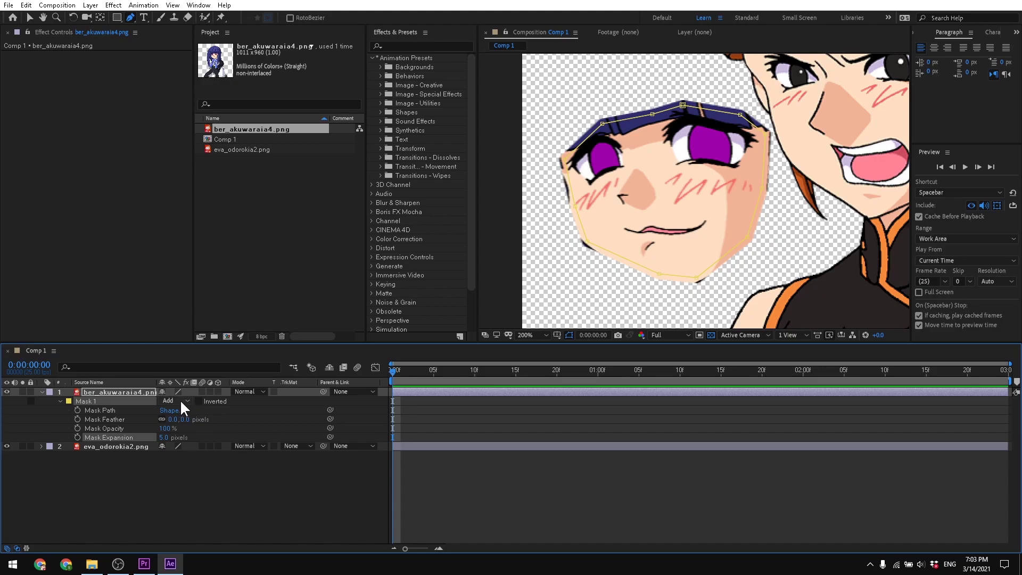
click(180, 400)
click(188, 436)
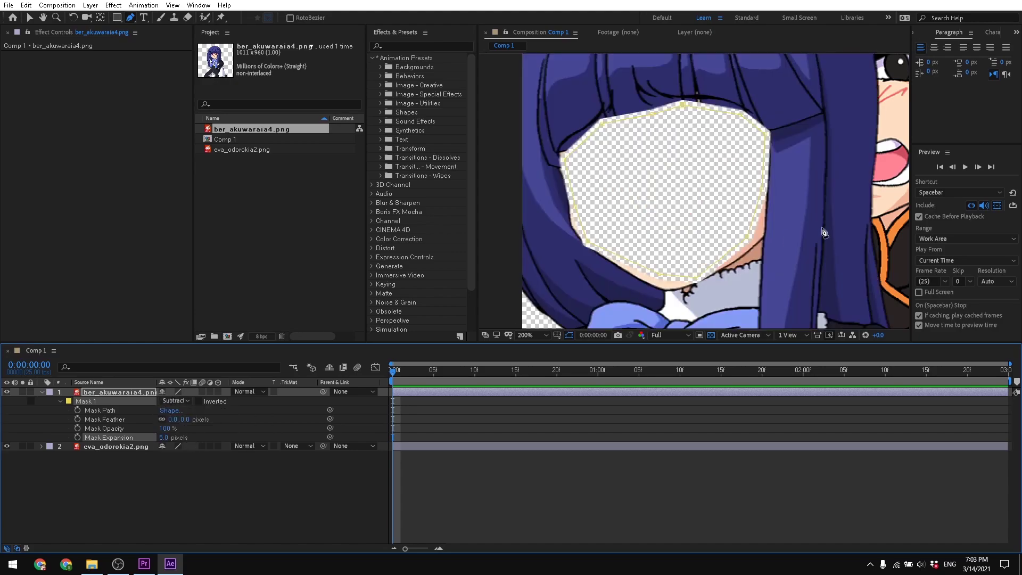
click(187, 401)
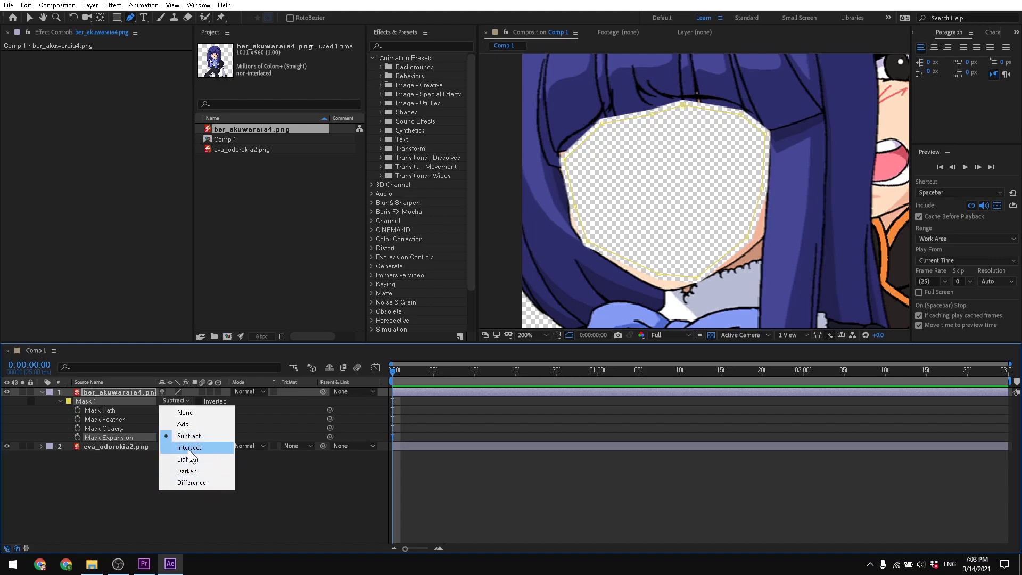
click(187, 413)
click(187, 401)
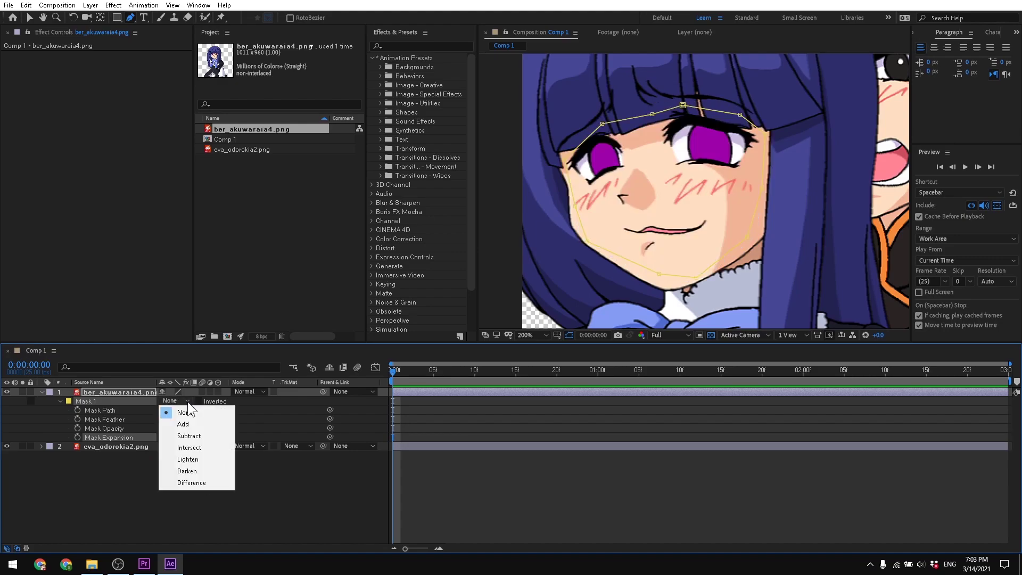
click(184, 425)
Toggle the Inverted option of Mask 1 on and back off to compare the results
click(199, 400)
click(199, 401)
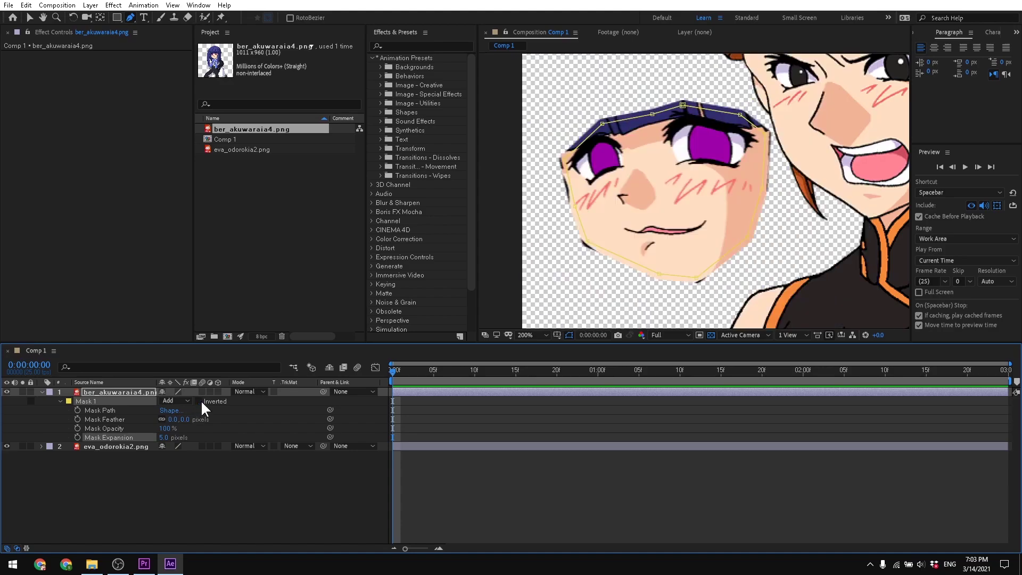
click(199, 401)
click(199, 401)
click(199, 401)
click(200, 401)
Set Mask 1's Mask Expansion to 3 pixels and Mask Feather to 27 pixels
mouse_move(163, 437)
mouse_down()
mouse_move(186, 449)
mouse_move(167, 457)
mouse_up()
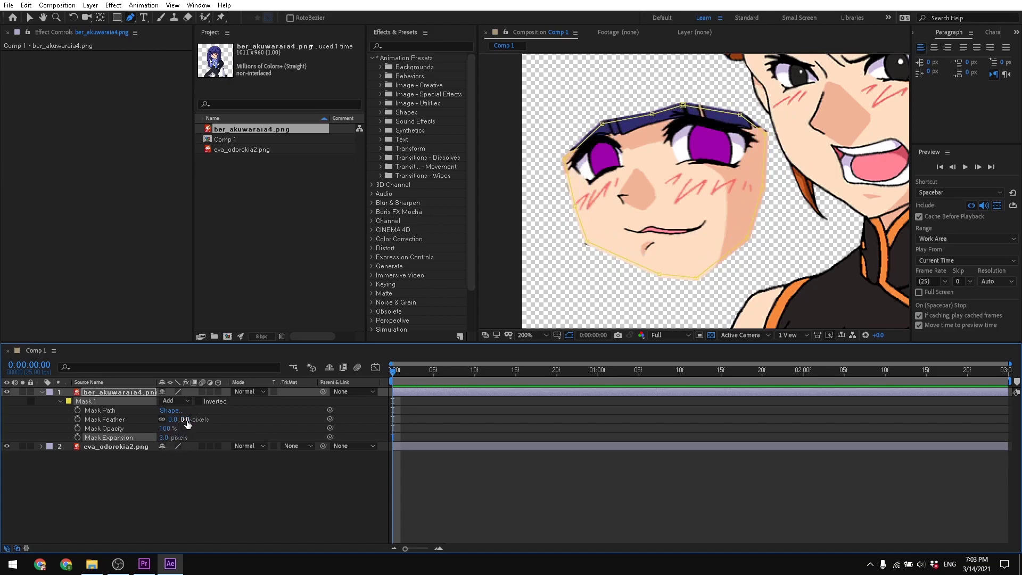
drag(185, 419, 218, 438)
drag(586, 213, 538, 261)
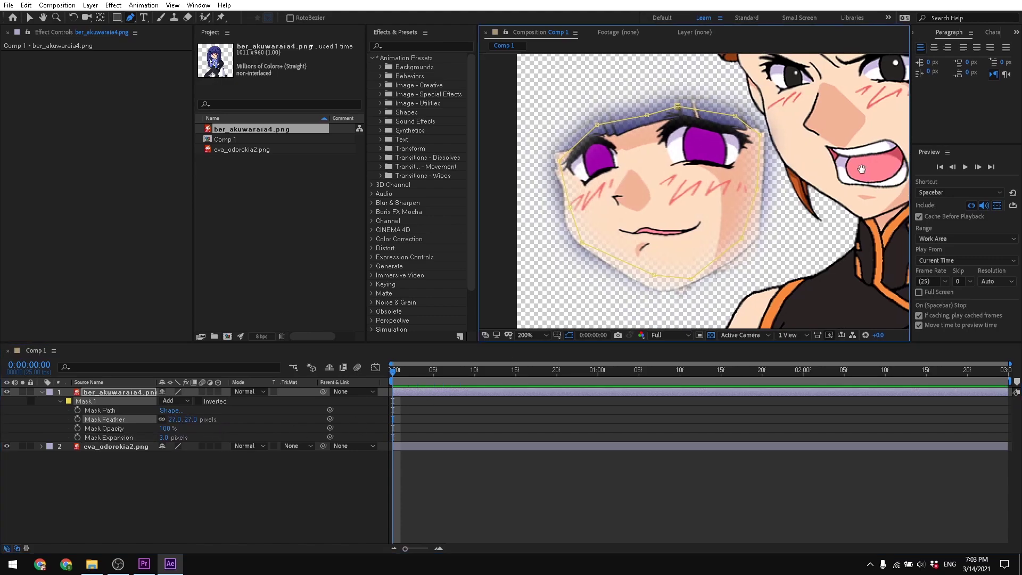
Move the masked ber_akuwaraia4.png face with the Selection tool so it partly overlaps the orange-haired character's face
click(31, 17)
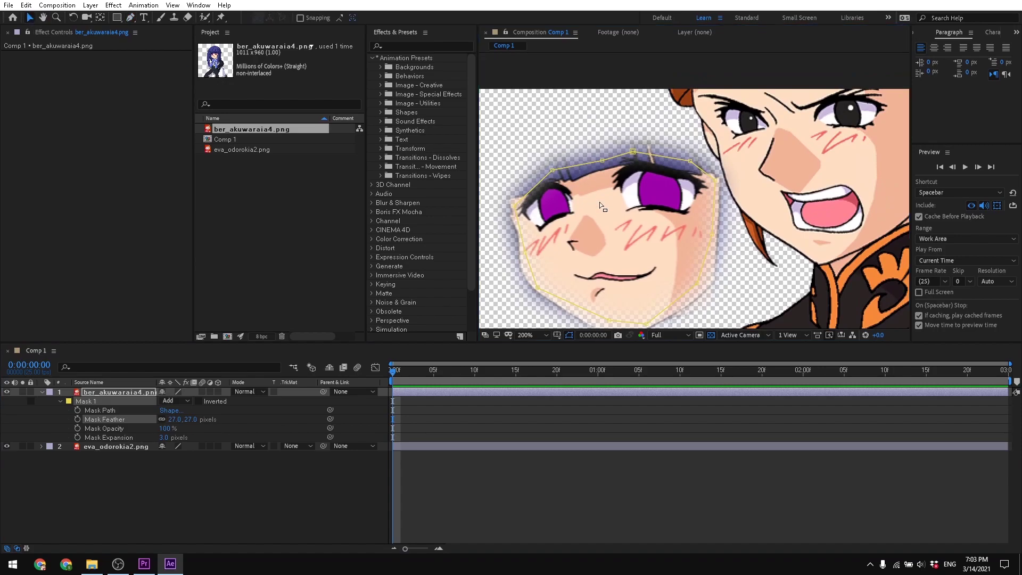
scroll(600, 203, down, 2)
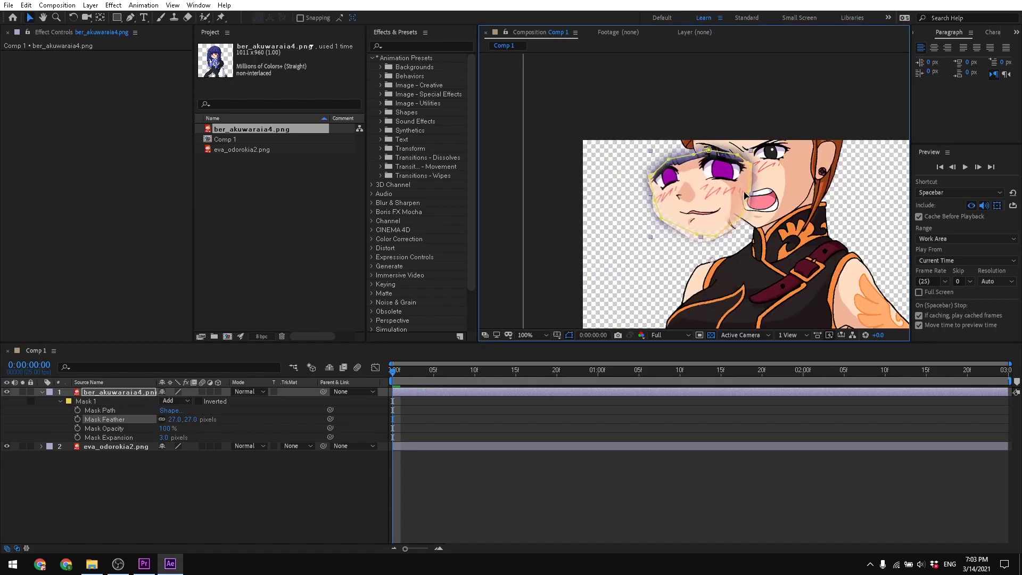
mouse_move(745, 196)
mouse_down()
mouse_move(801, 162)
mouse_move(748, 212)
mouse_move(751, 232)
mouse_move(738, 206)
mouse_up()
scroll(751, 232, up, 3)
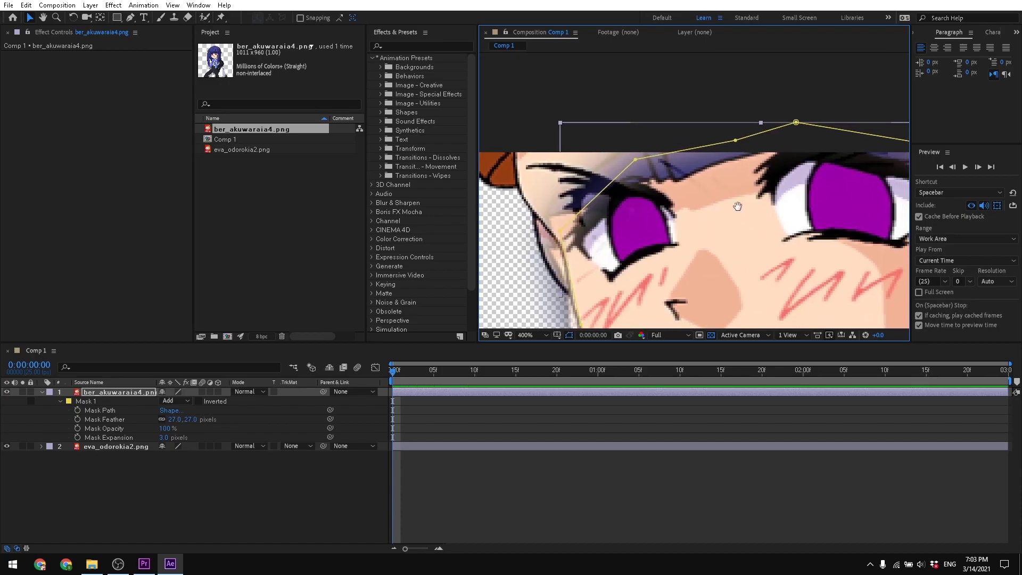
scroll(738, 206, down, 2)
drag(655, 137, 657, 175)
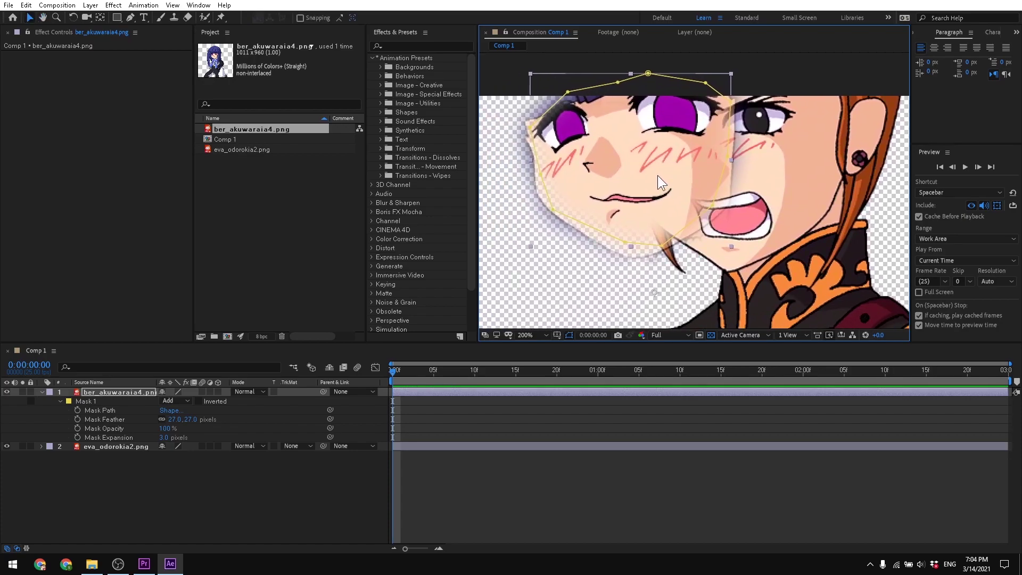
Set Mask 1's Mask Feather and Mask Expansion both to 0 pixels
drag(164, 437, 124, 441)
click(167, 437)
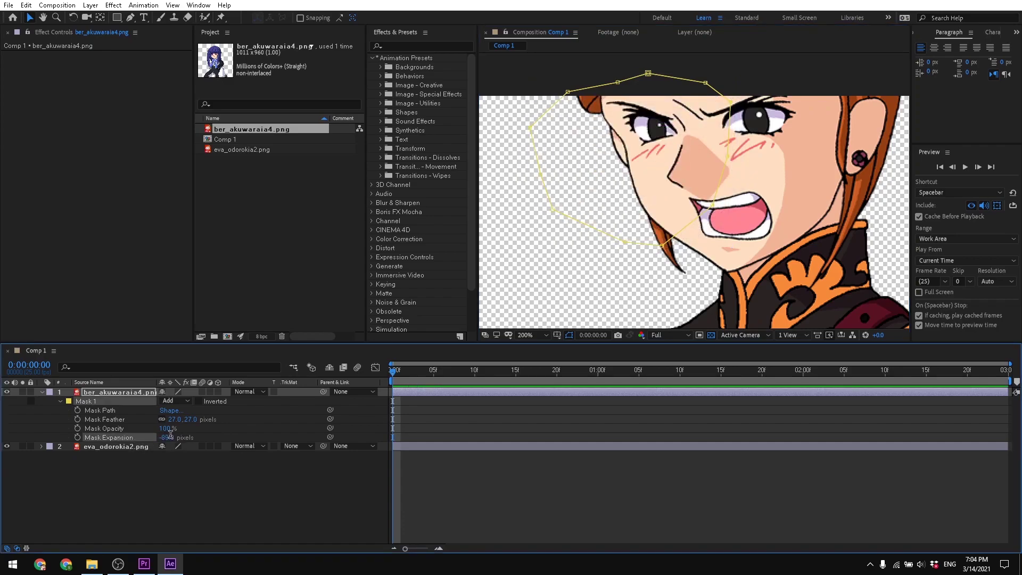
key(Return)
text(0)
key(Return)
click(167, 437)
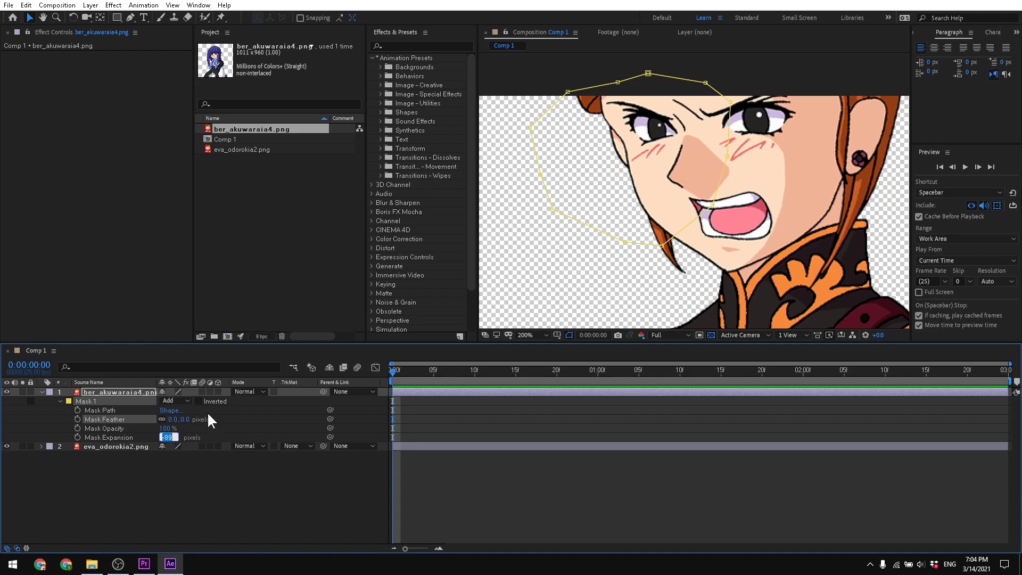
text(0)
key(Return)
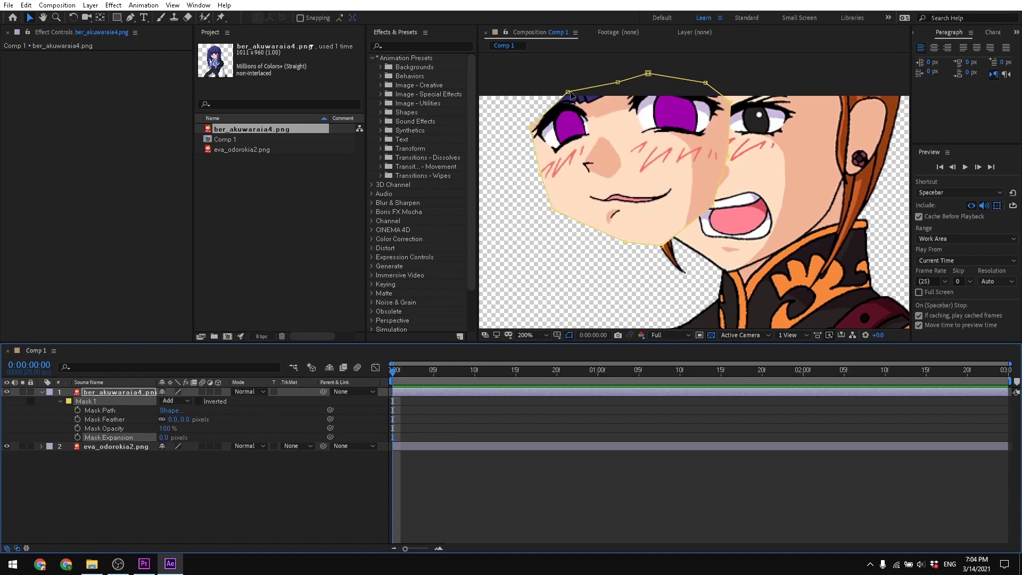
Delete upper points of Mask 1 and lower its remaining upper edge below the purple eyes
drag(567, 92, 584, 193)
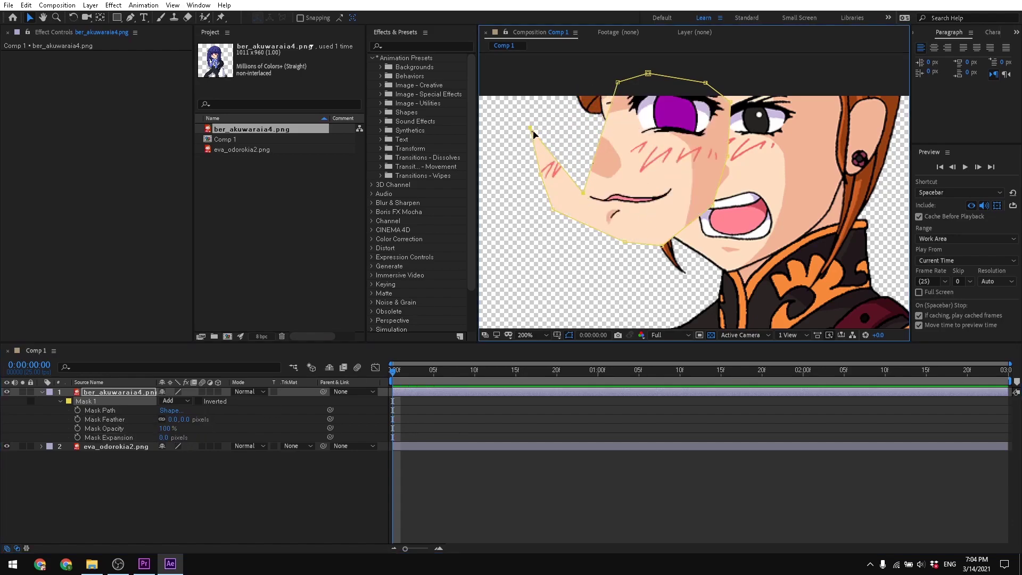
key(ctrl+z)
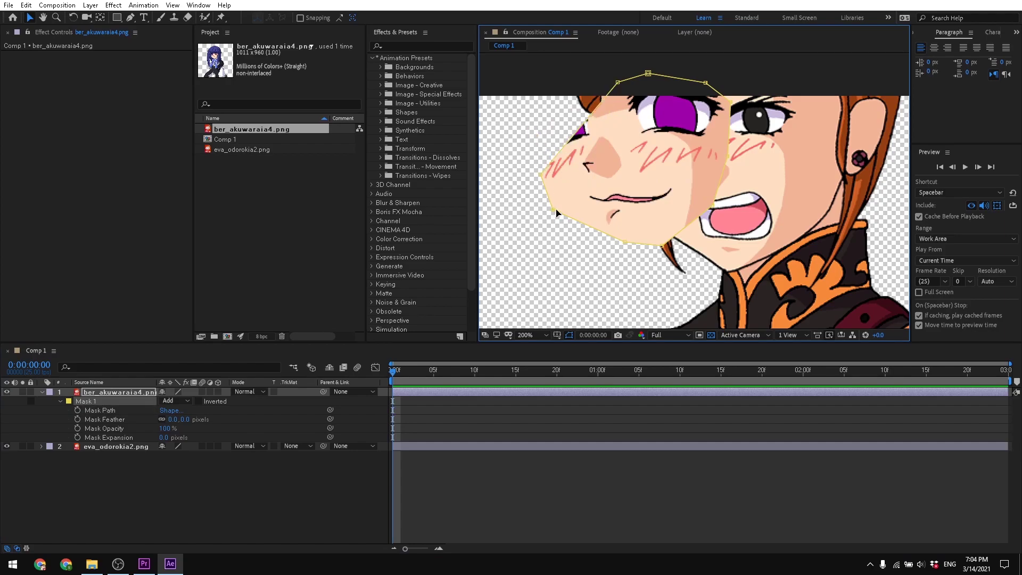
key(Delete)
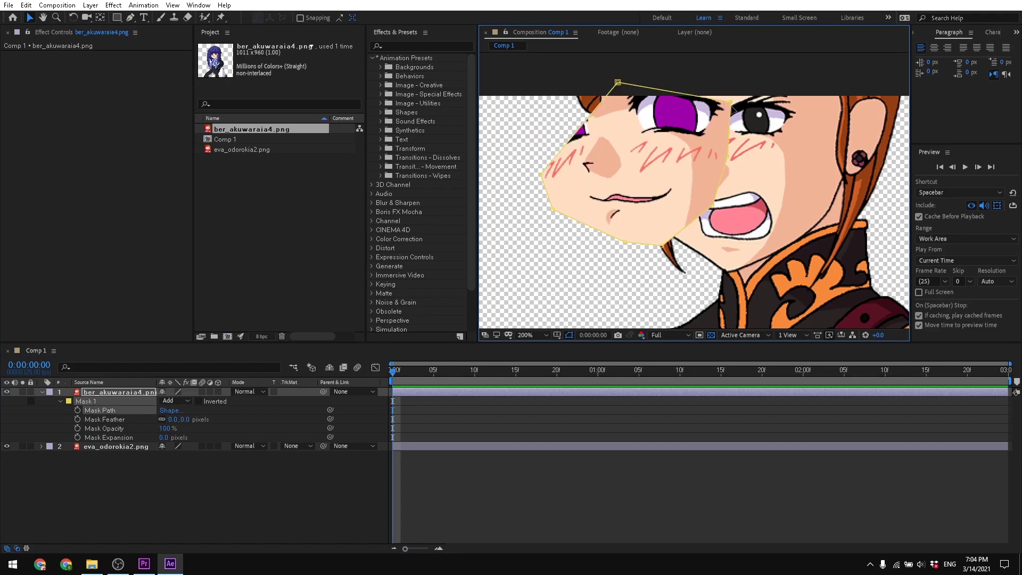
drag(706, 83, 694, 160)
drag(617, 83, 589, 170)
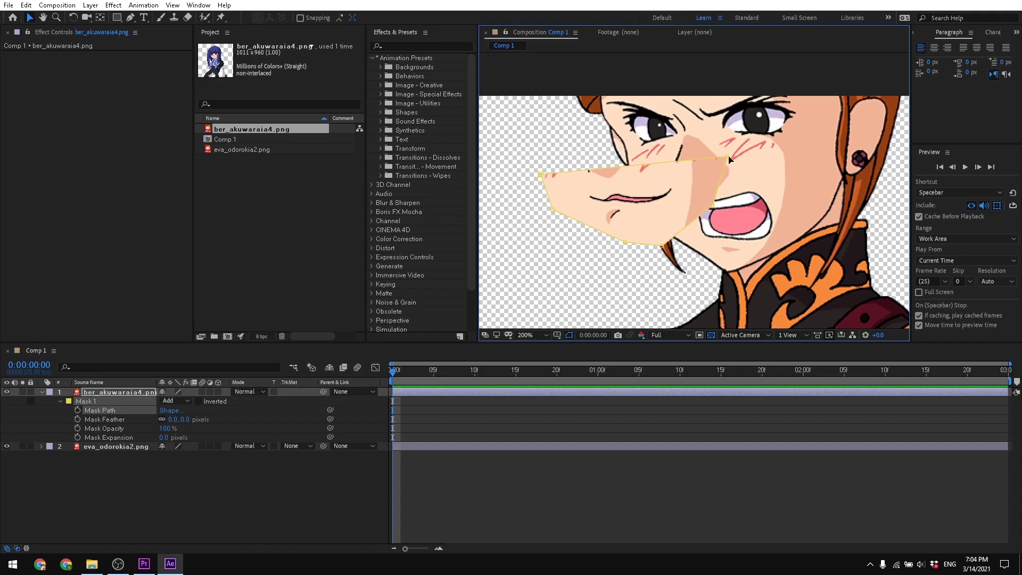
Pull the remaining Mask 1 points inward so the mask closely frames only the smiling mouth and chin mark
drag(729, 157, 682, 192)
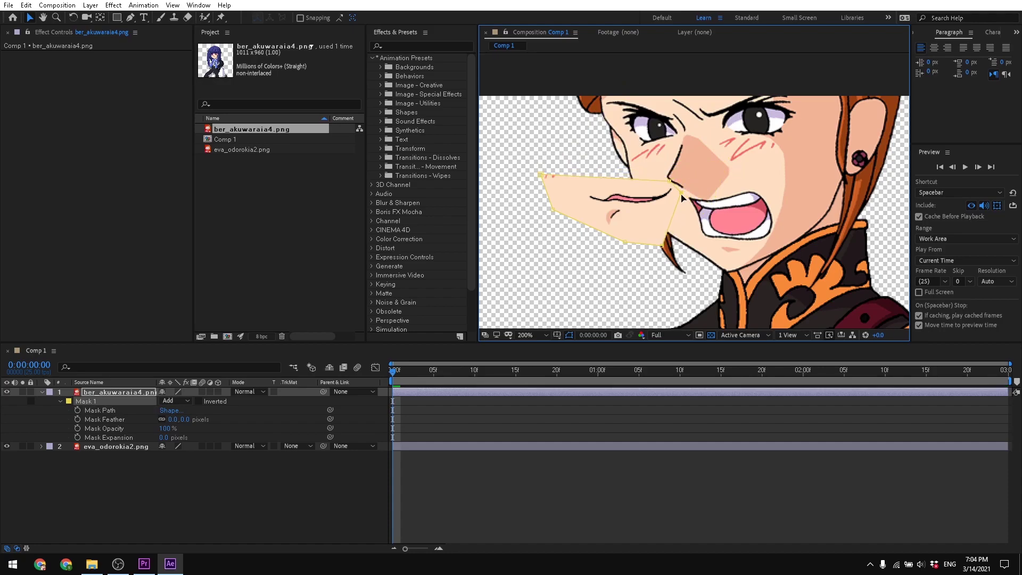
drag(554, 210, 576, 219)
drag(541, 175, 579, 180)
drag(662, 246, 672, 202)
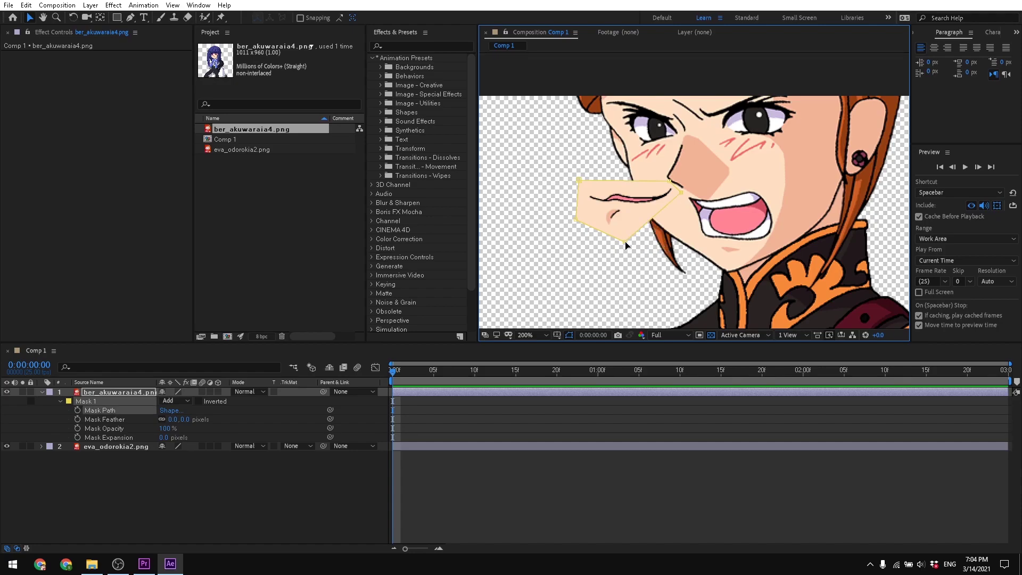
drag(627, 244, 647, 236)
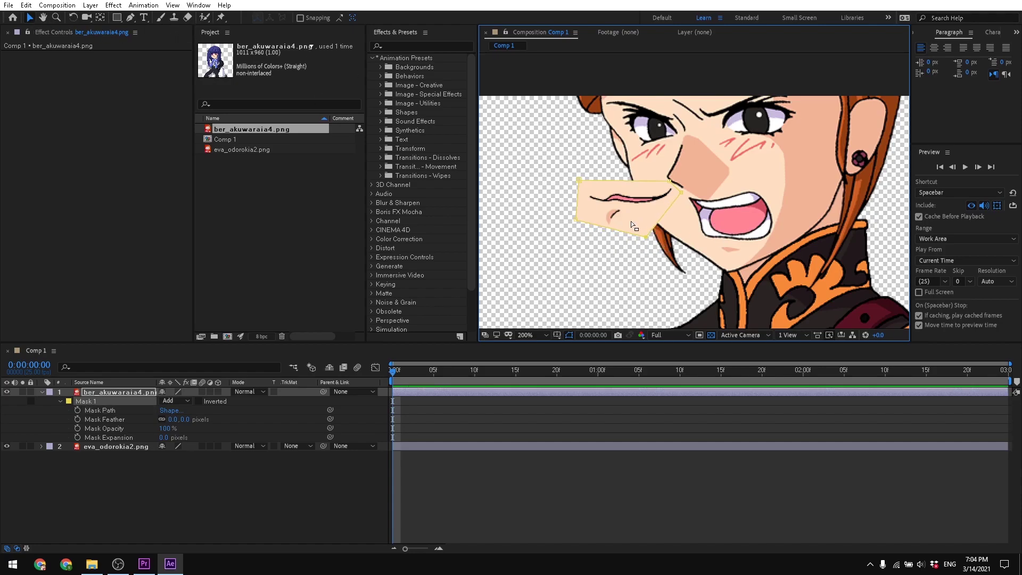
Move the masked mouth on the ber_akuwaraia4.png layer over the orange-haired character's open mouth
click(639, 212)
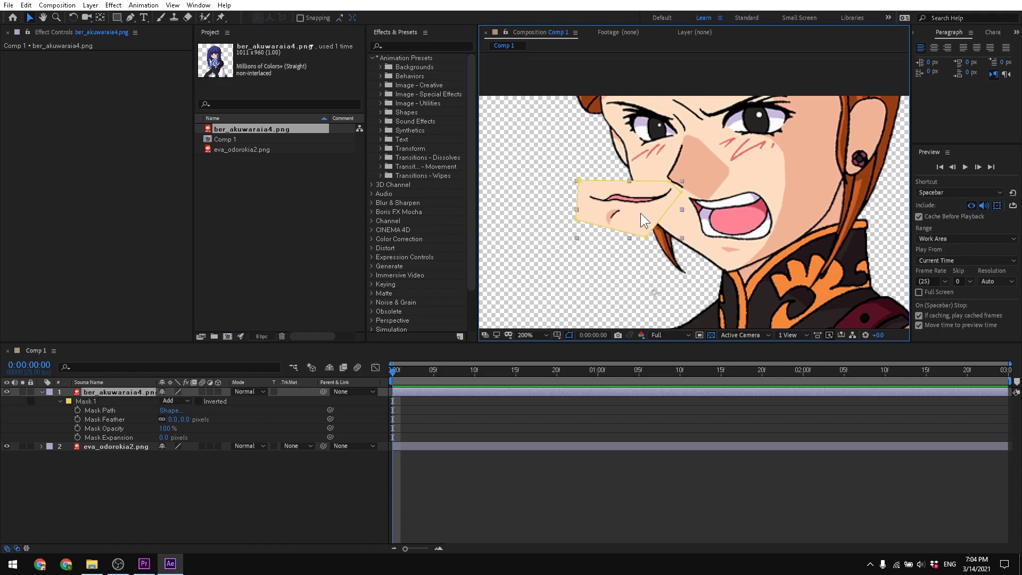
click(96, 391)
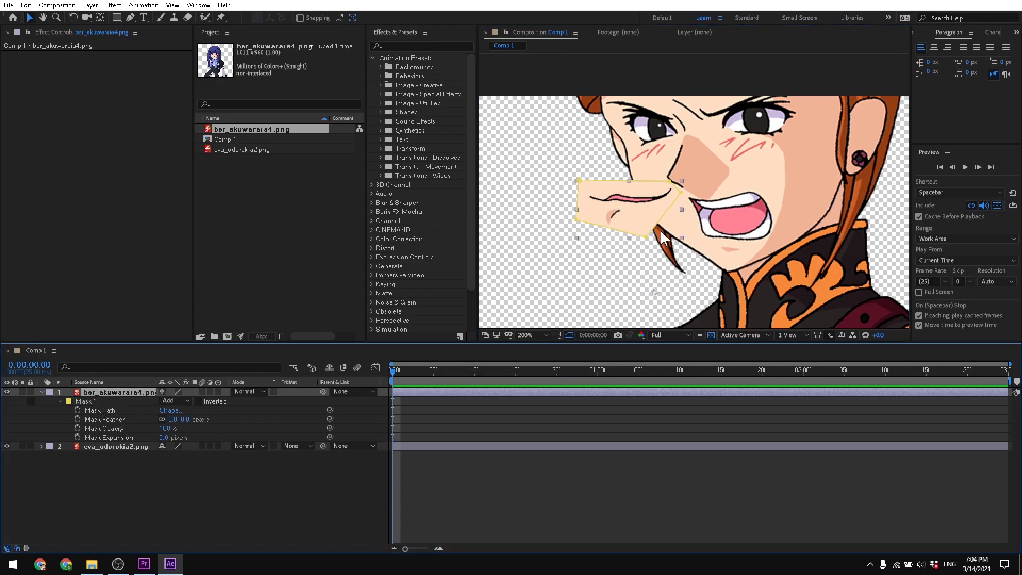
drag(642, 205, 720, 226)
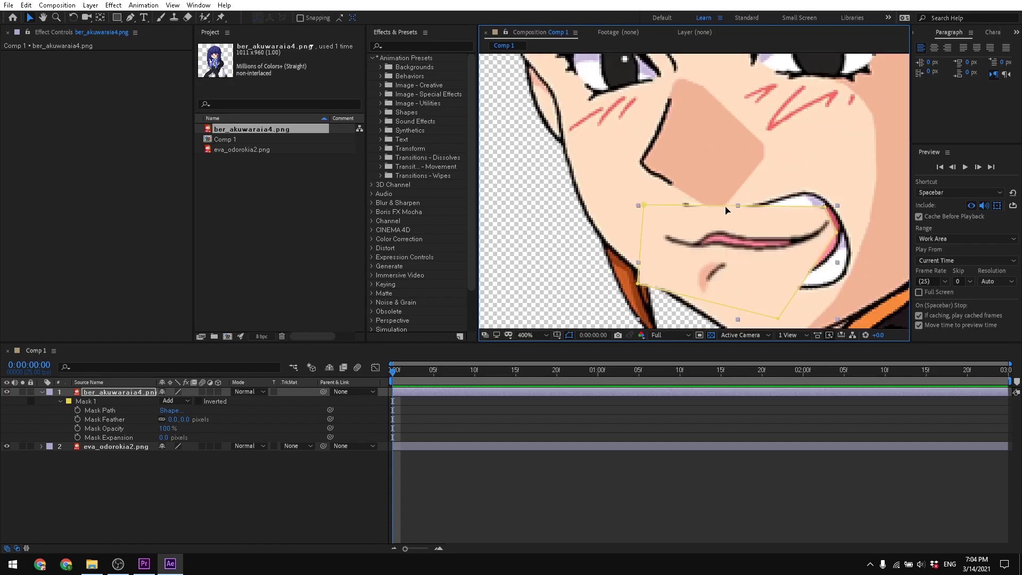
Adjust the upper, side and lower Mask 1 points so the pasted skin covers the open mouth beneath
key(period)
drag(643, 210, 651, 205)
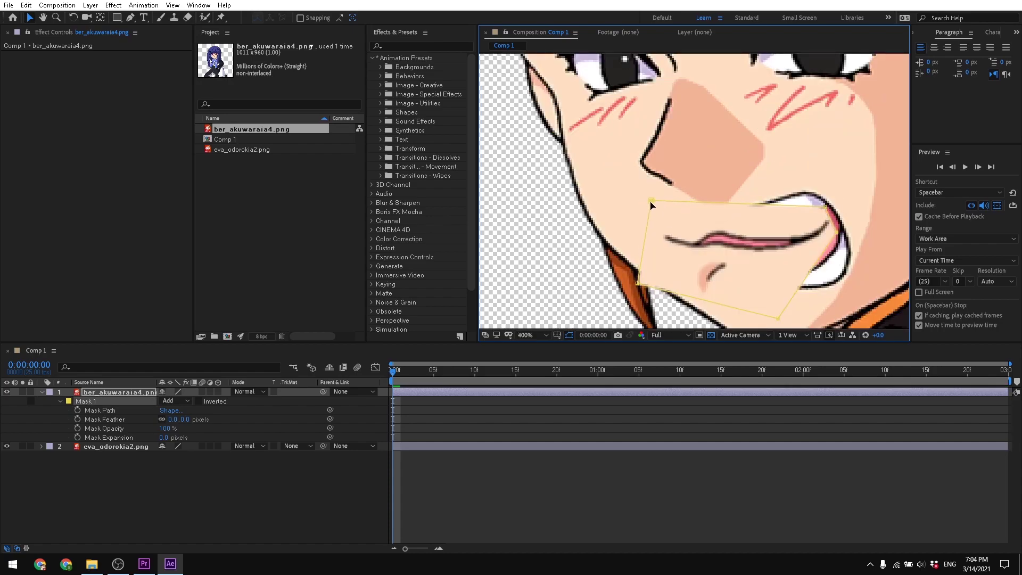
drag(828, 207, 826, 181)
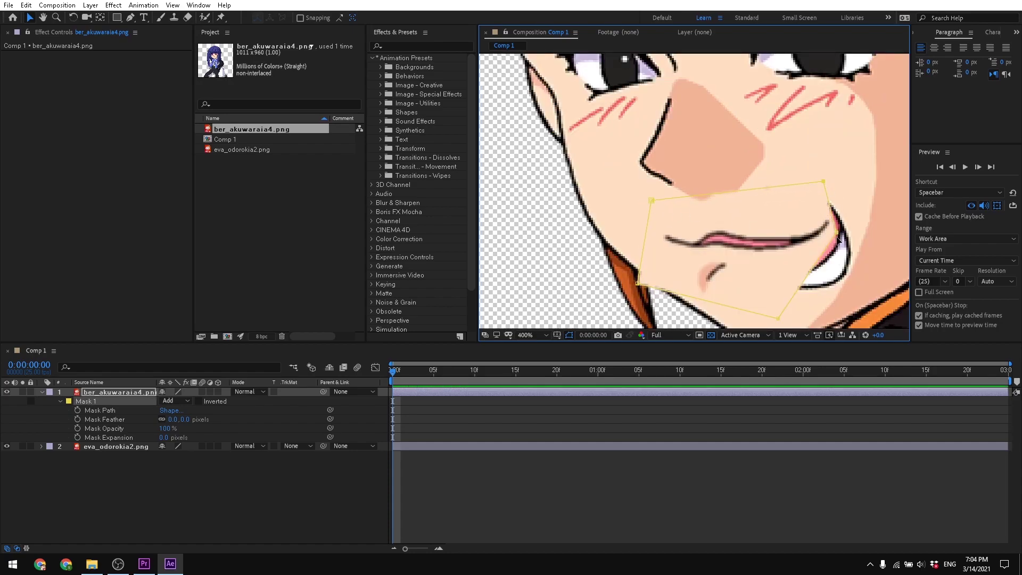
drag(839, 233, 863, 234)
drag(821, 281, 803, 223)
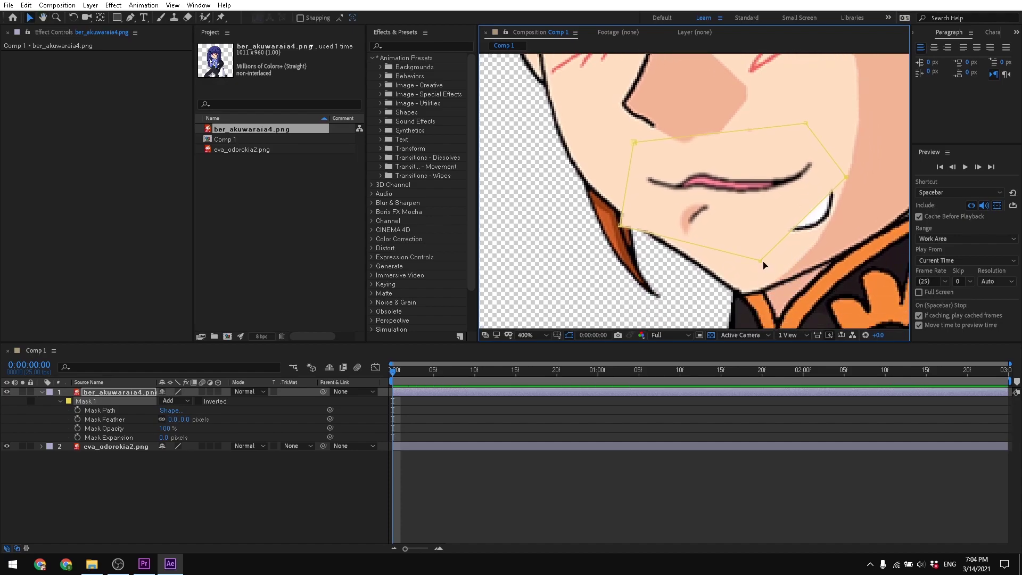
drag(761, 262, 826, 227)
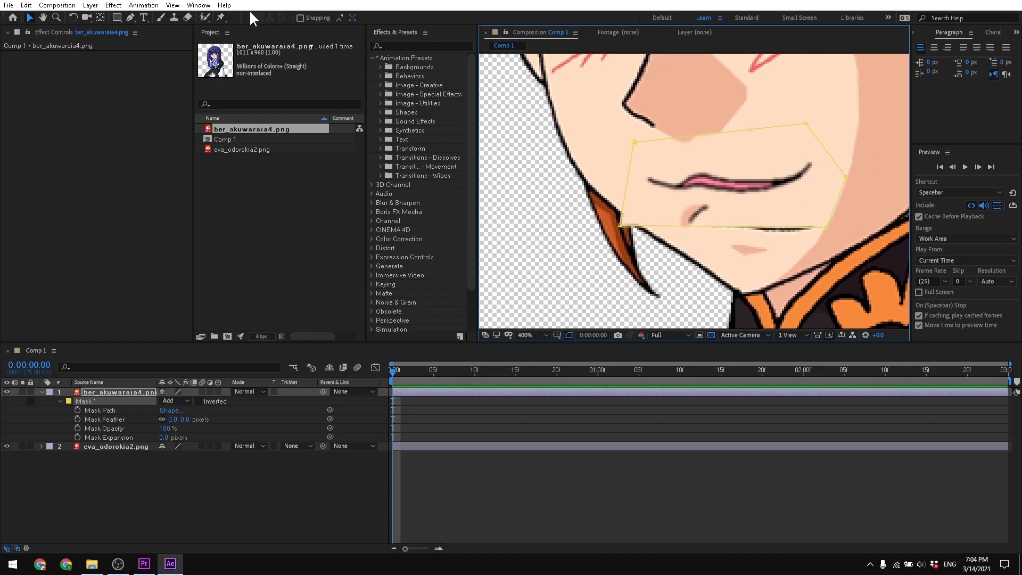
Add a Pen point on Mask 1's lower edge and pull it down toward the chin to cover the leftover mouth outline
click(131, 19)
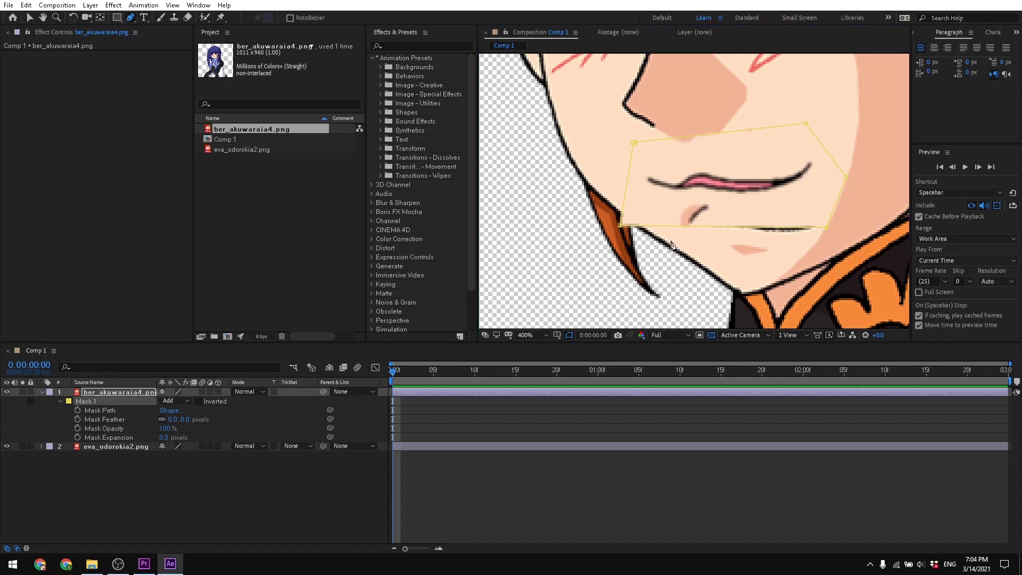
click(725, 227)
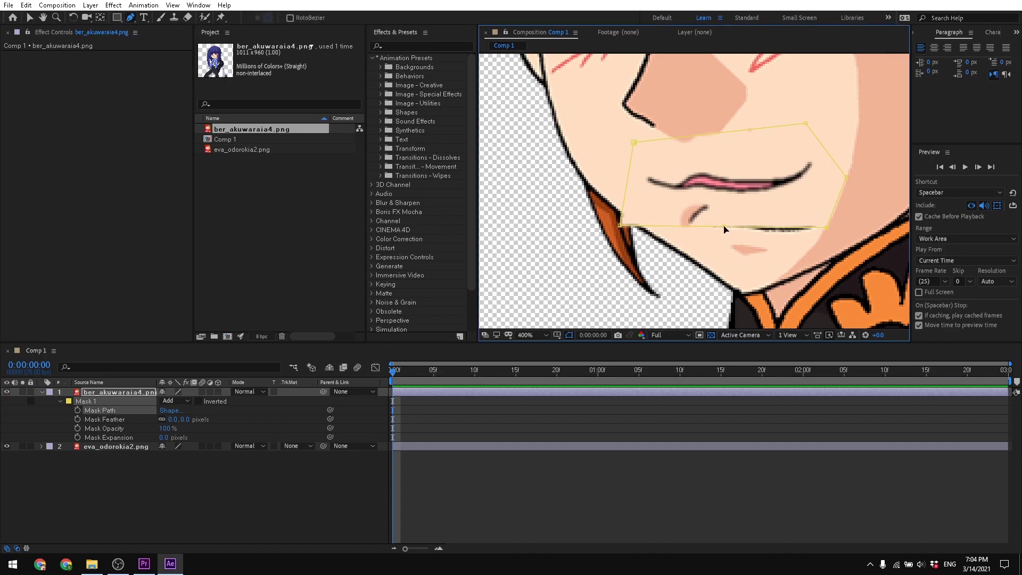
drag(725, 228, 762, 278)
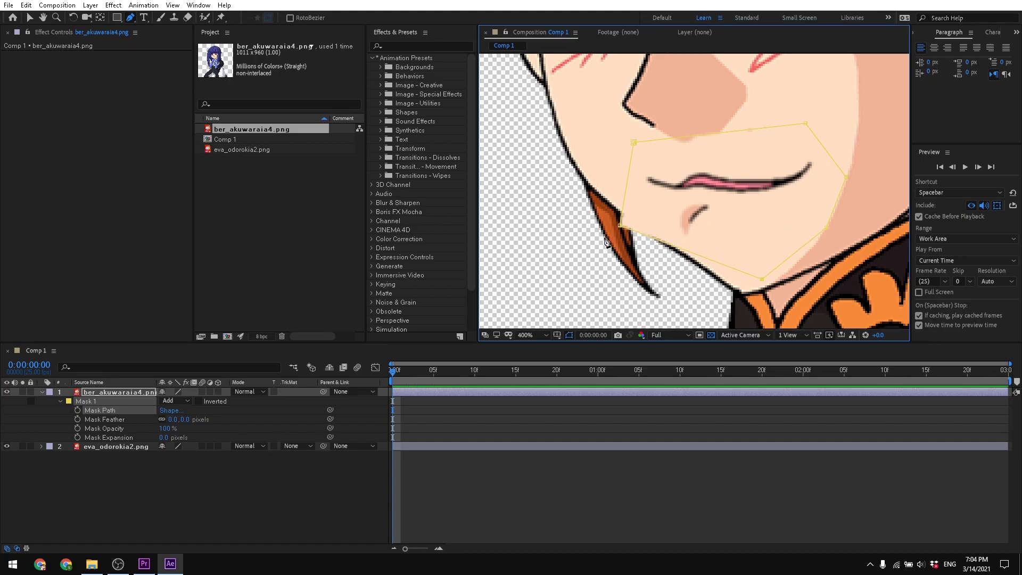
Reshape Mask 1 by pulling its lower-left point inward, nudging the upper-left point and pulling a new upper-edge point down, and then deselect the layer
drag(620, 226, 662, 235)
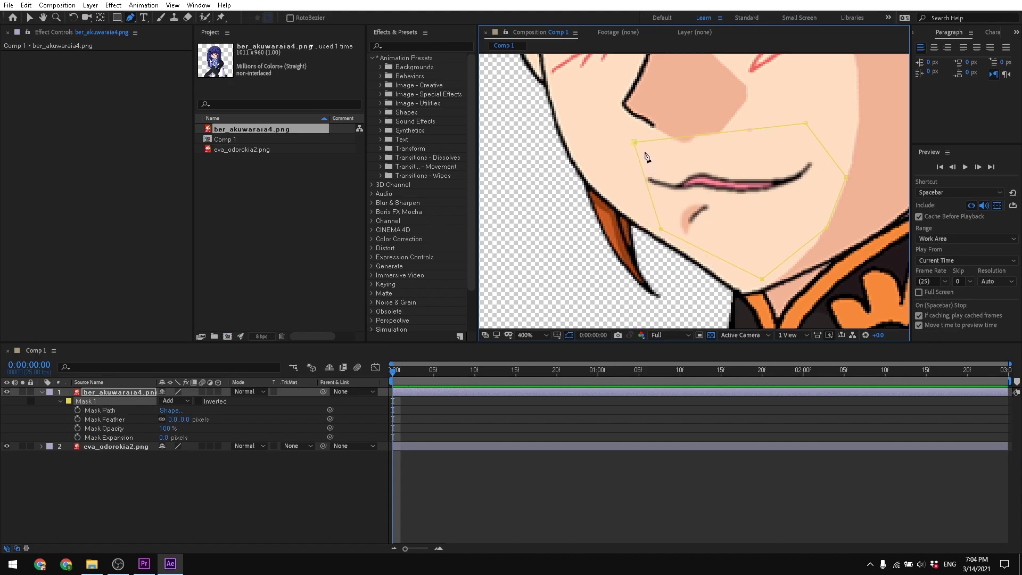
drag(634, 142, 629, 146)
click(719, 135)
drag(719, 140, 714, 153)
drag(630, 146, 630, 140)
scroll(650, 142, down, 2)
key(space)
drag(823, 180, 760, 214)
key(g)
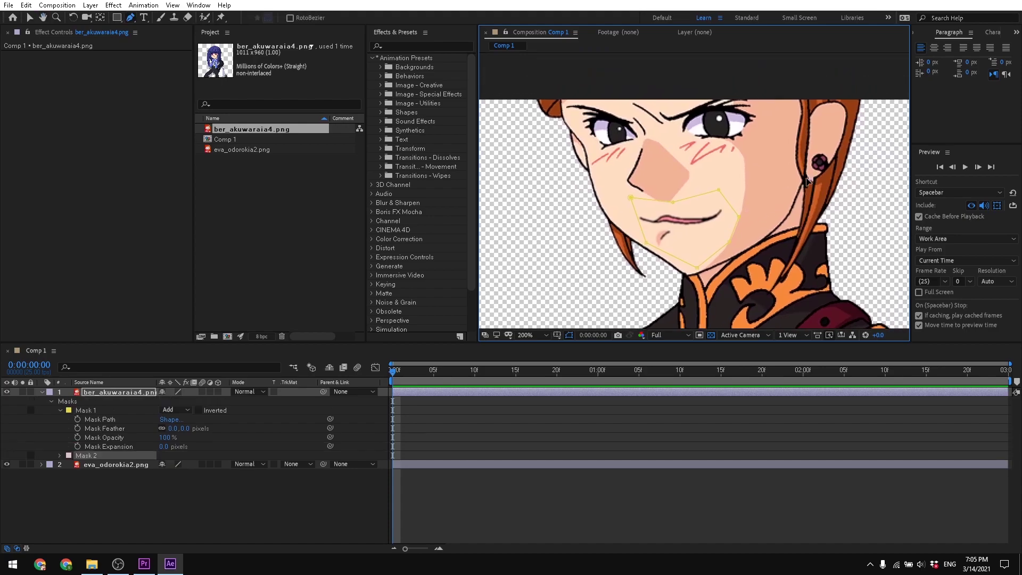
click(810, 179)
click(75, 470)
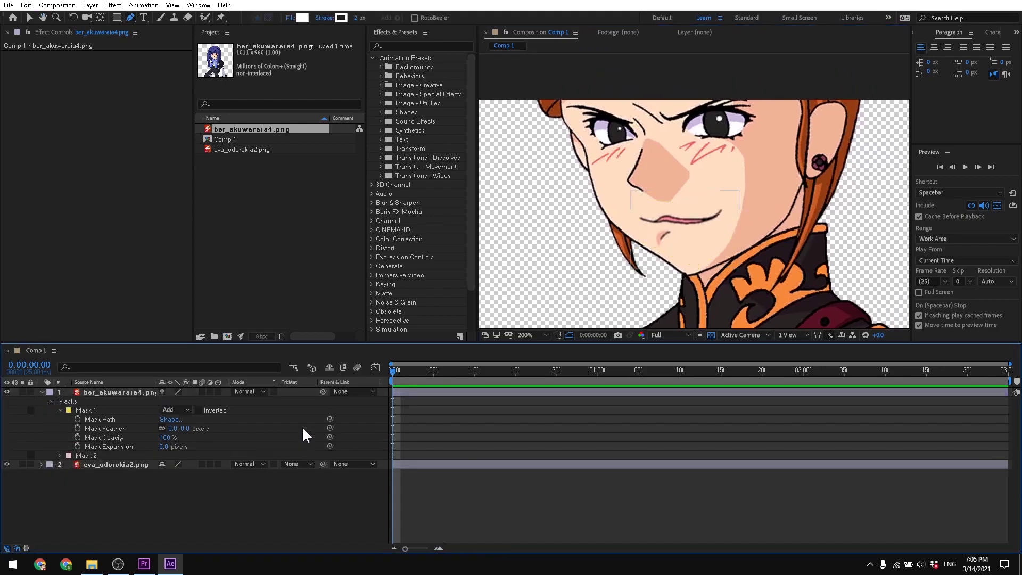
Parent the ber_akuwaraia4.png layer to eva_odorokia2.png, and move the orange-haired character down so her whole head shows in the frame
drag(322, 391, 323, 463)
key(comma)
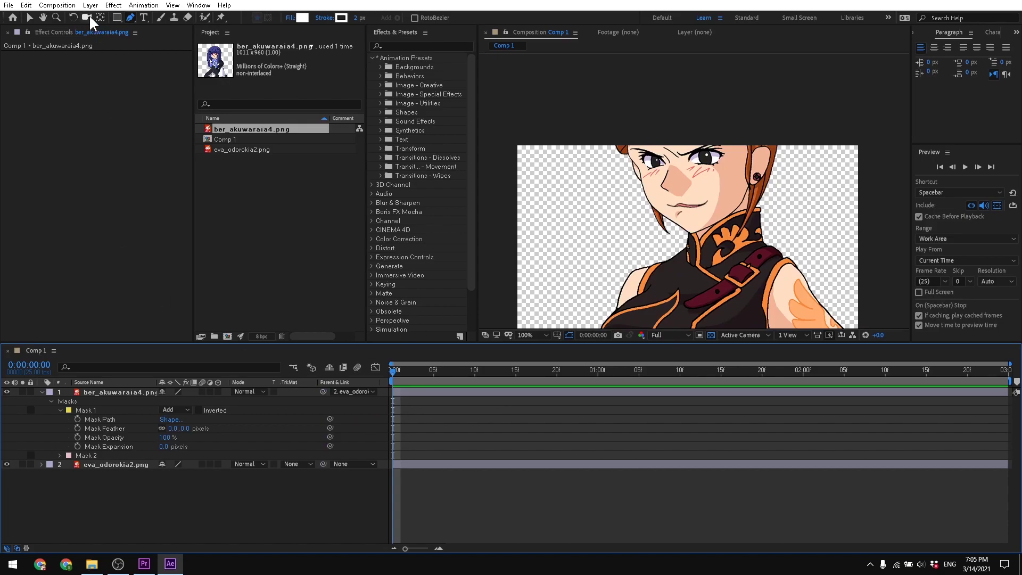
click(30, 19)
click(118, 464)
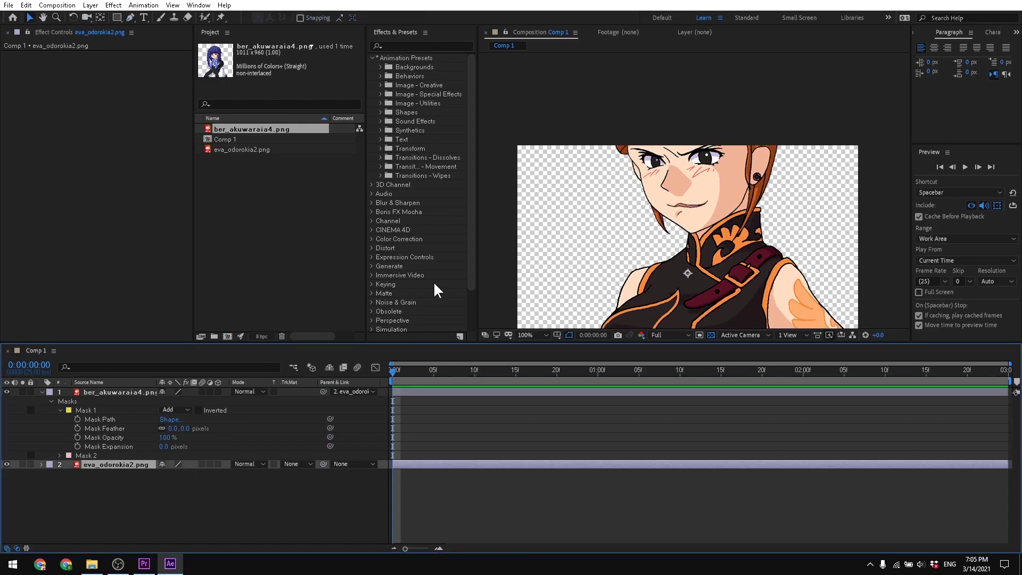
drag(729, 252, 733, 287)
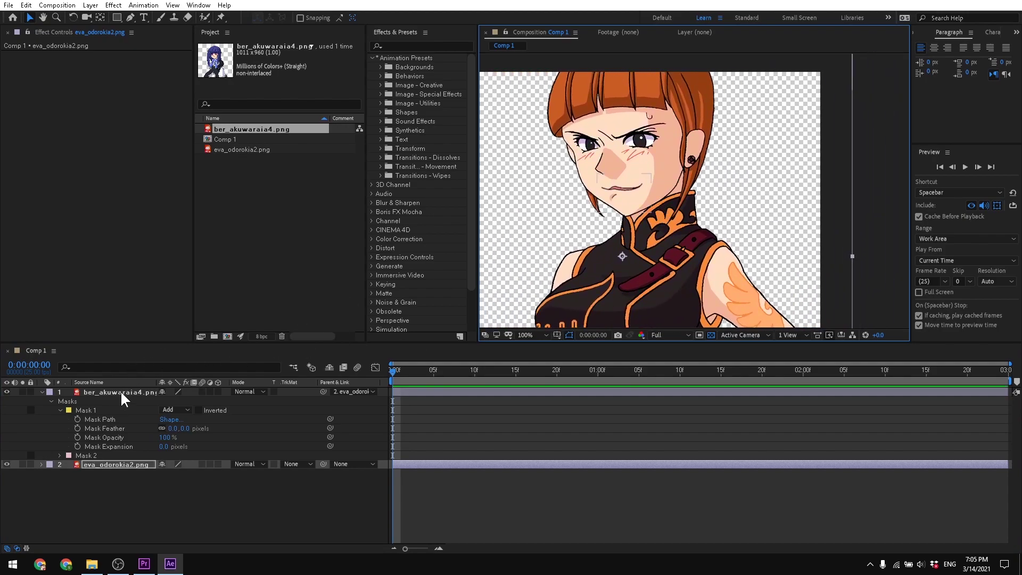
Lock the ber_akuwaraia4.png layer and shift the eva_odorokia2.png character slightly in the composition
click(31, 392)
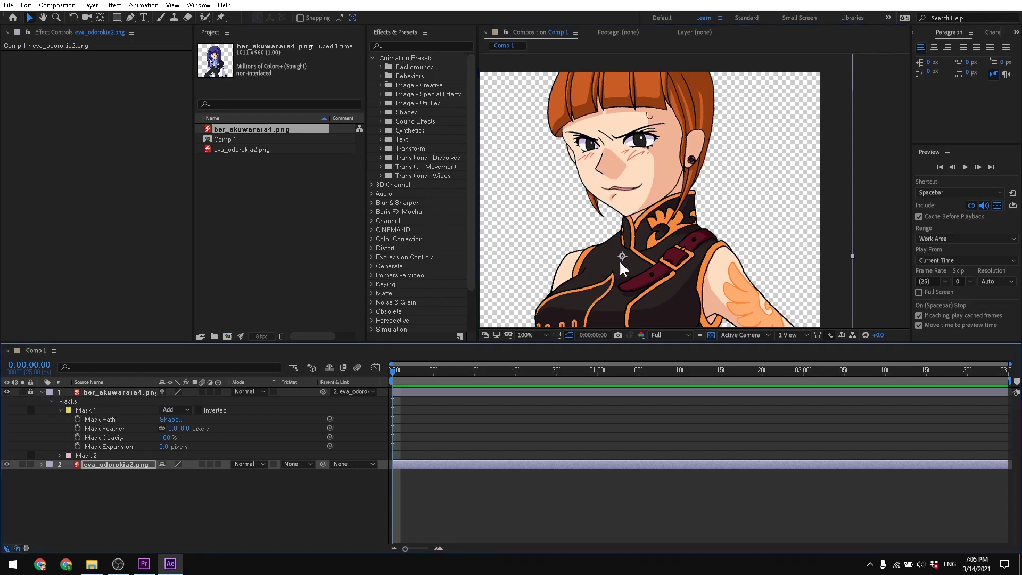
click(113, 391)
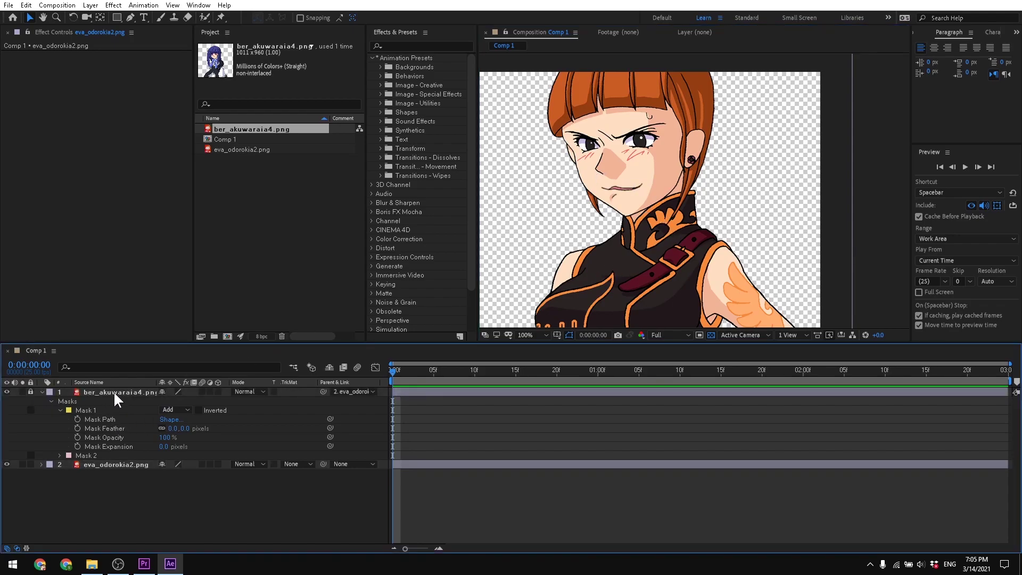
drag(642, 278, 692, 207)
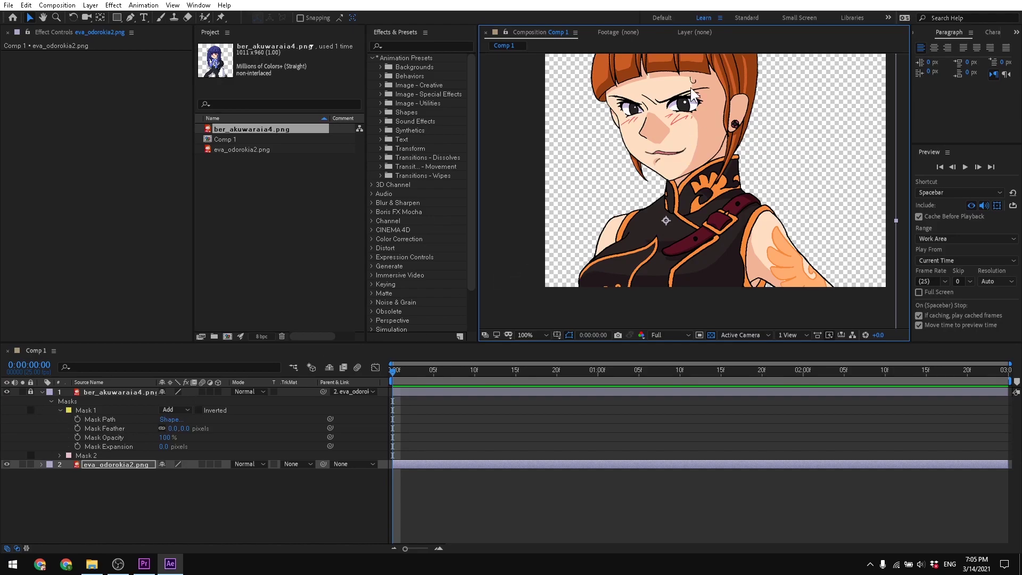
Reveal the scale of the eva_odorokia2.png layer and enlarge it to 992%
scroll(665, 104, down, 2)
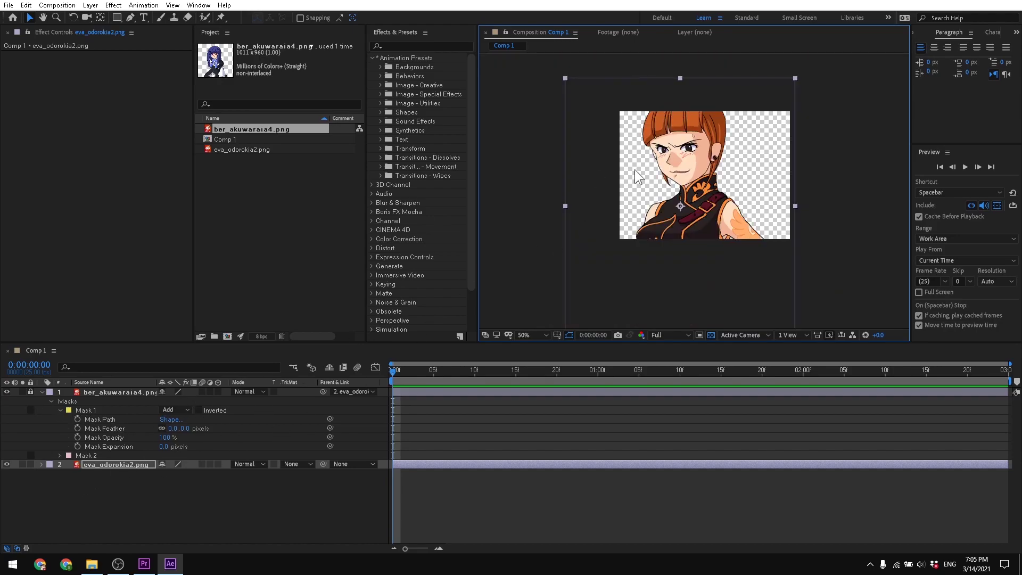
key(s)
drag(176, 474, 850, 258)
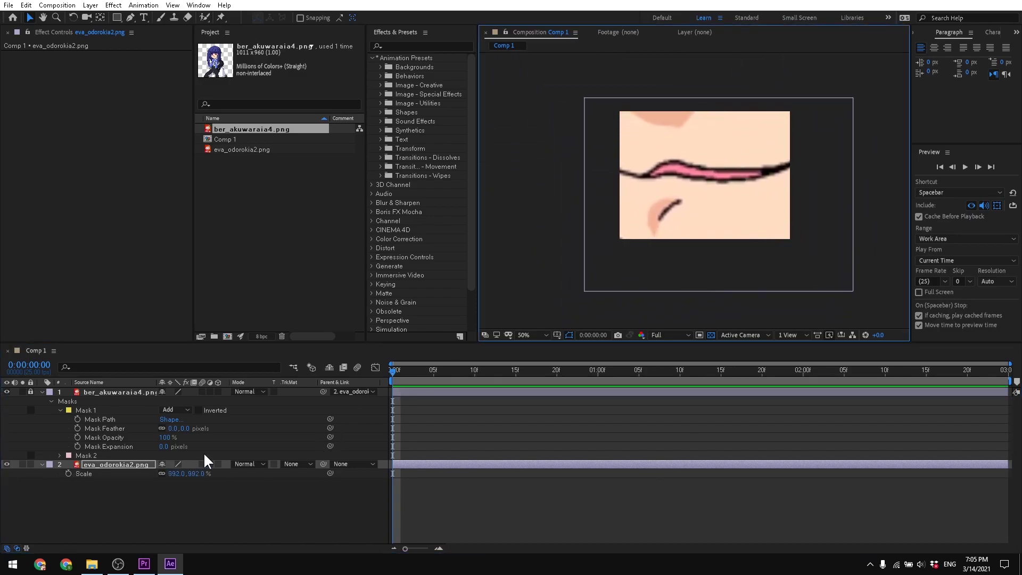
Switch the eva_odorokia2.png layer's quality and sampling to Bicubic for comparison, and set it to Draft
click(178, 464)
key(period)
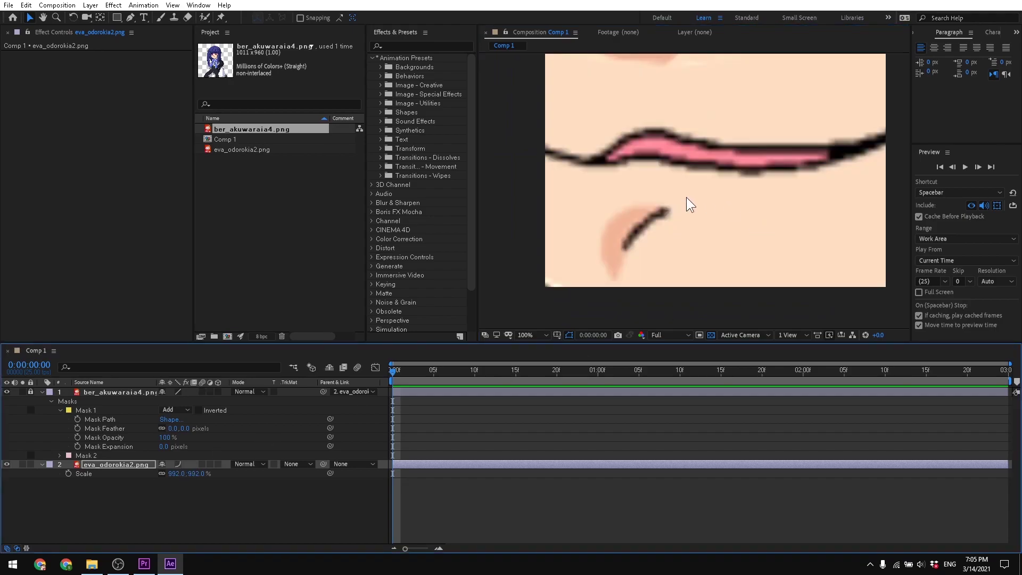
click(177, 463)
scroll(625, 183, down, 2)
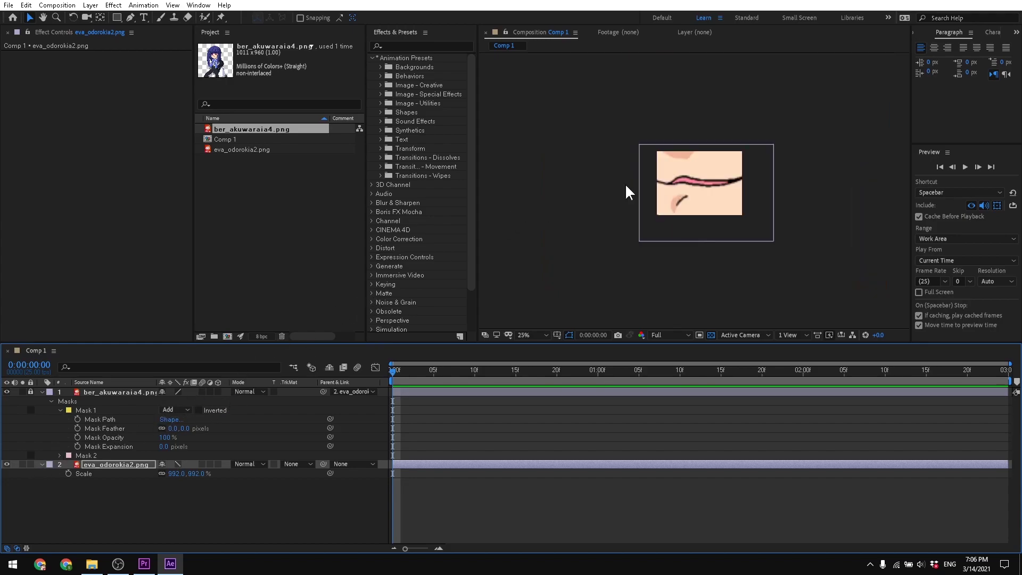
Switch the ber_akuwaraia4.png layer's quality and sampling to Bicubic for comparison, and set it to Draft
scroll(691, 172, up, 2)
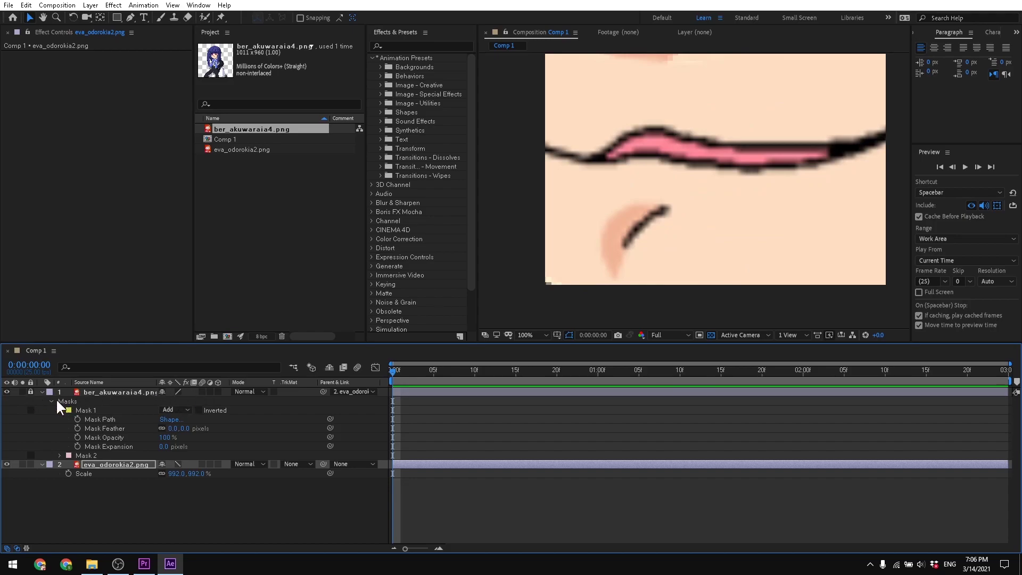
click(178, 392)
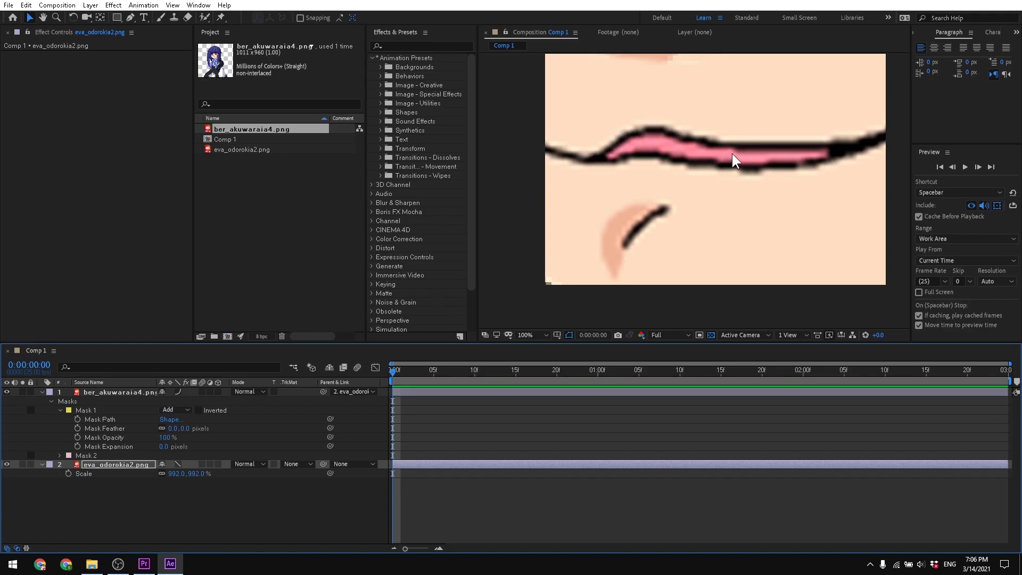
click(179, 392)
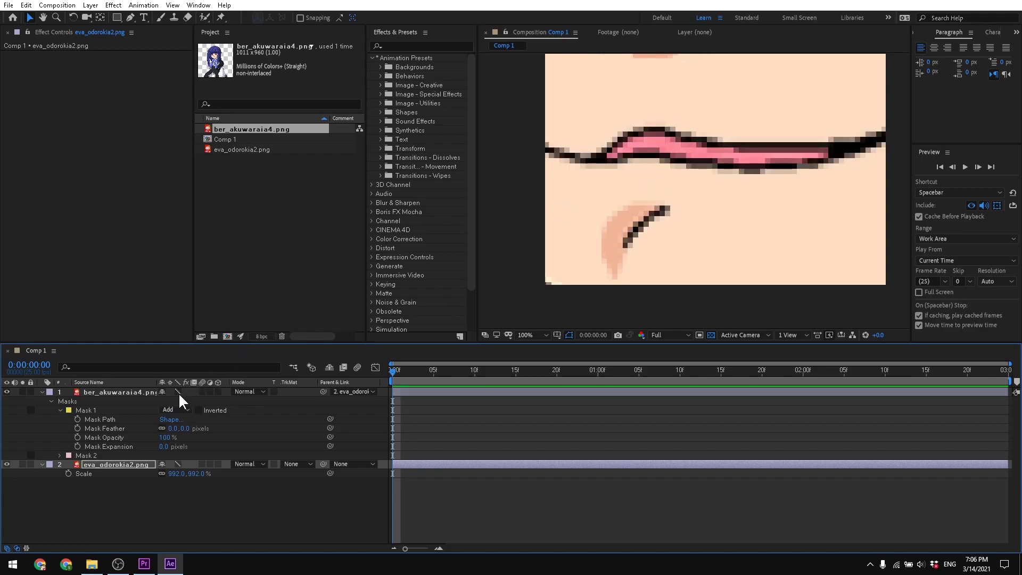
key(comma)
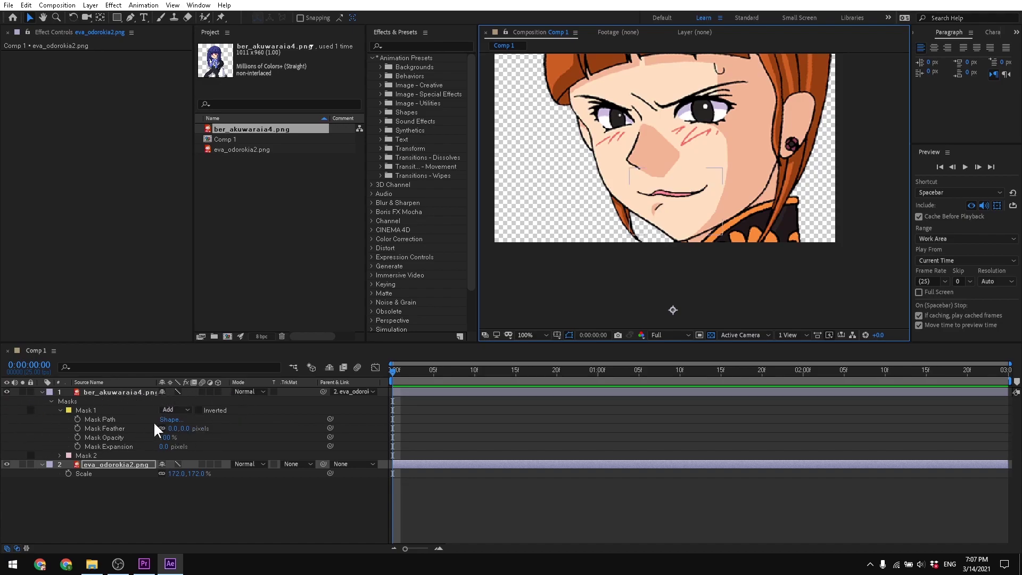
Mark the ber_akuwaraia4.png layer as shy, and turn the hiding of shy layers on and off again
click(162, 392)
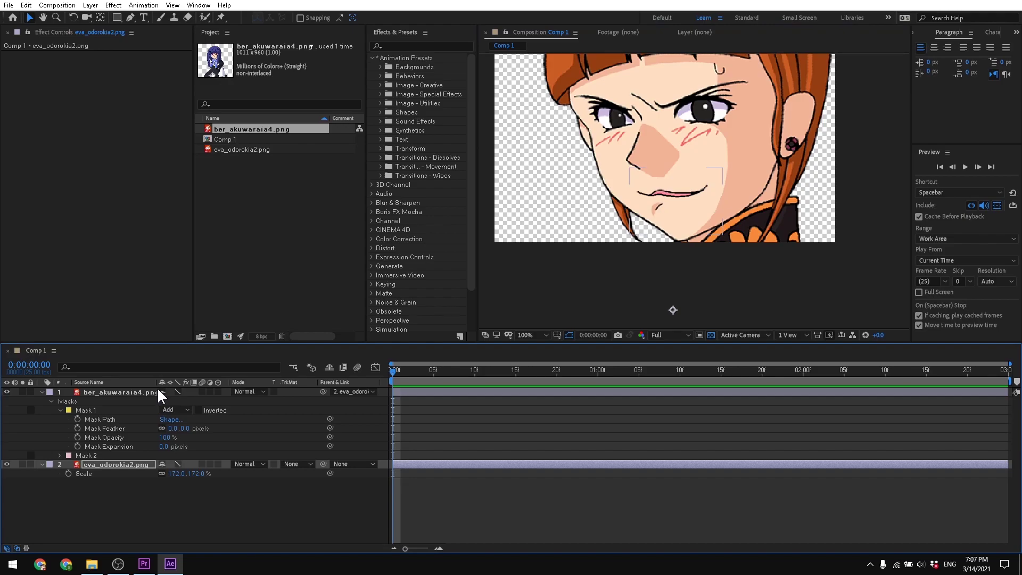
click(330, 368)
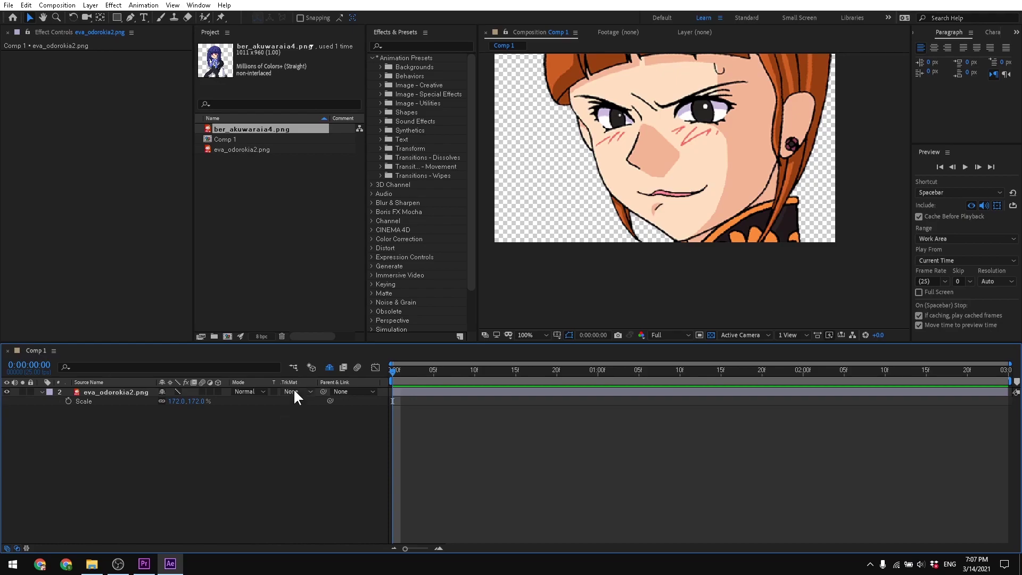
click(329, 368)
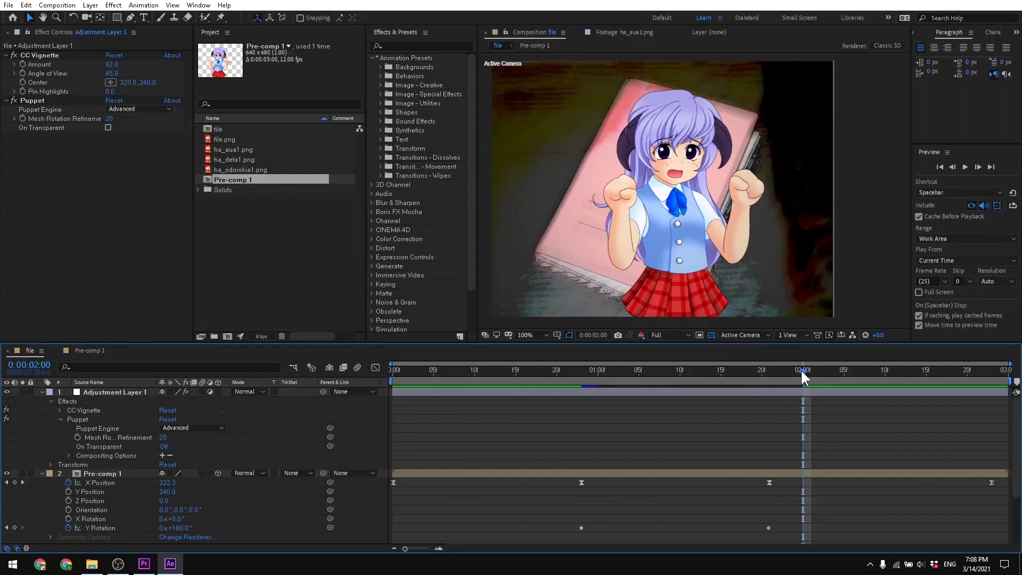
Preview the file composition back at 0:00:00:14 and add it to the Adobe Media Encoder queue
drag(801, 369, 508, 383)
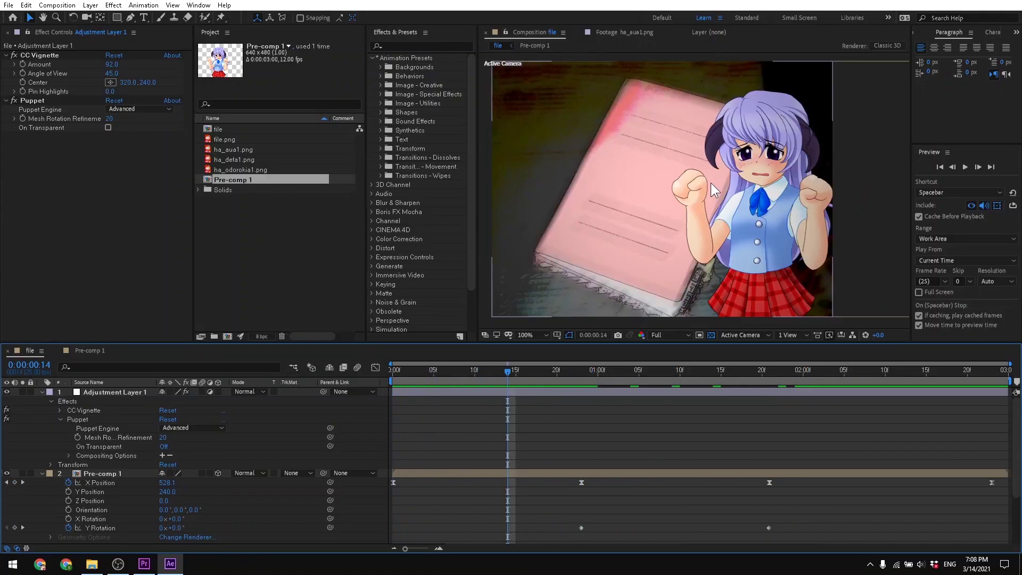
click(7, 5)
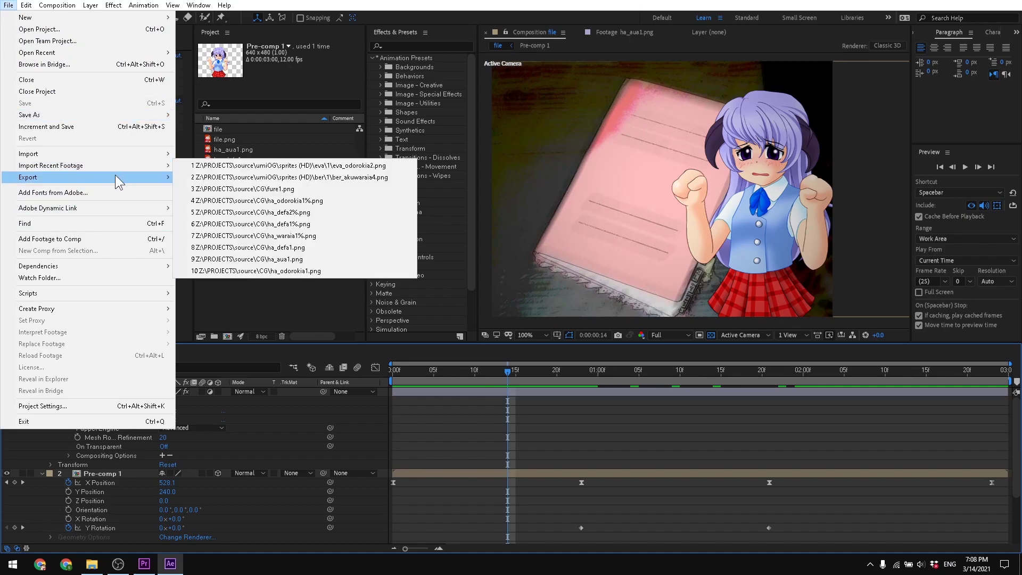
mouse_move(116, 179)
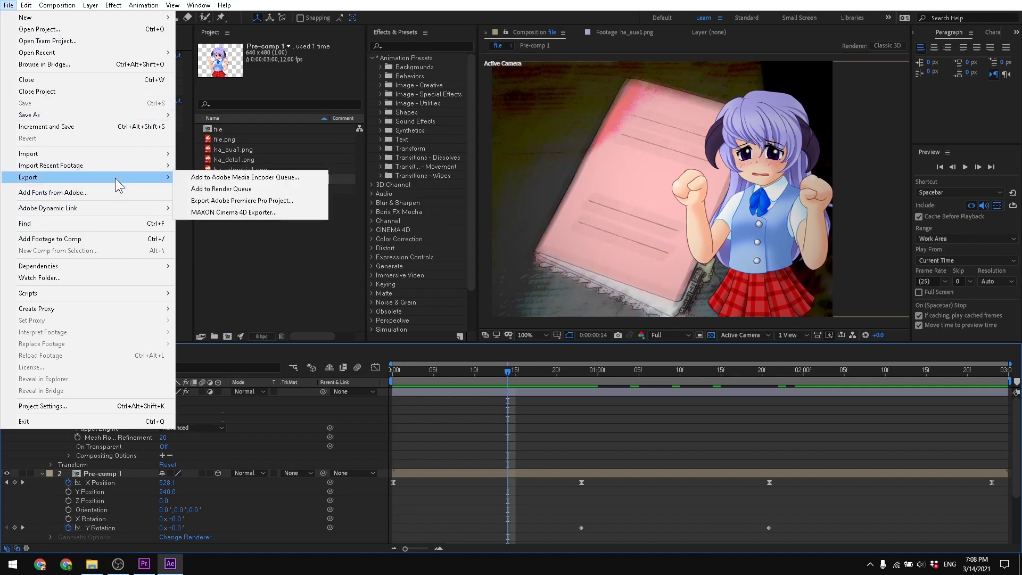
click(250, 178)
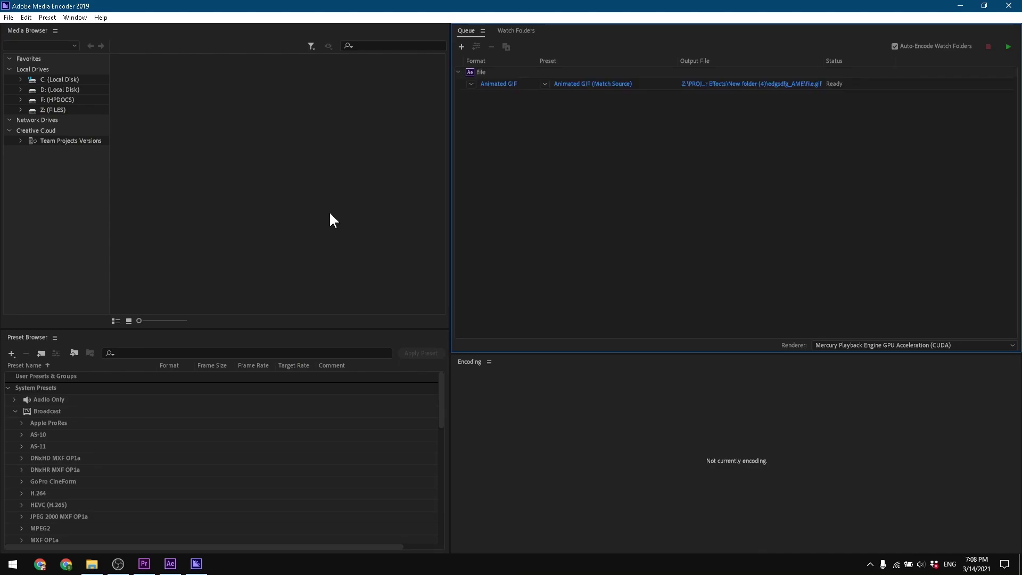
Open the queued file composition's export settings and set the format to AVI (Uncompressed)
click(612, 84)
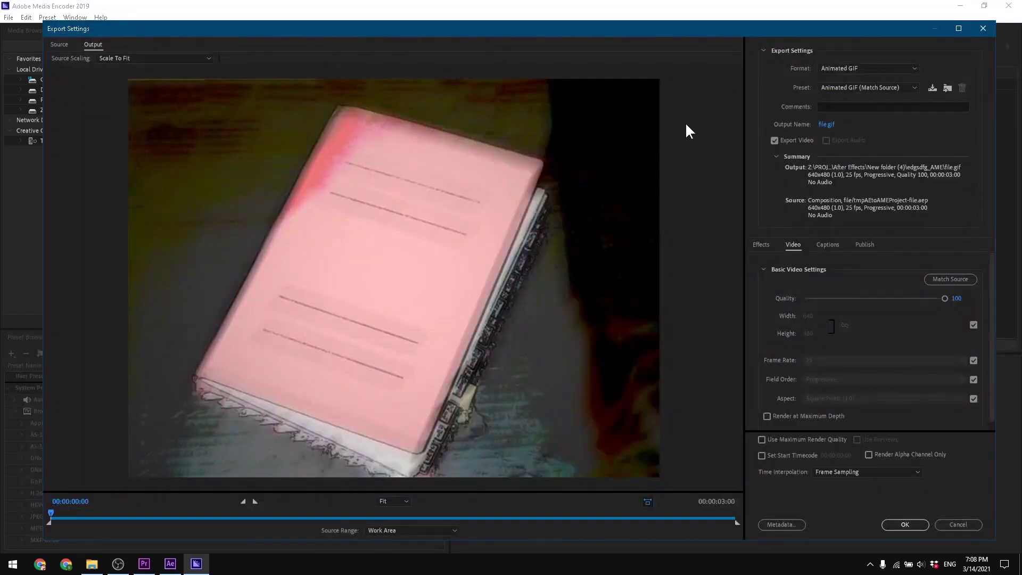
click(858, 68)
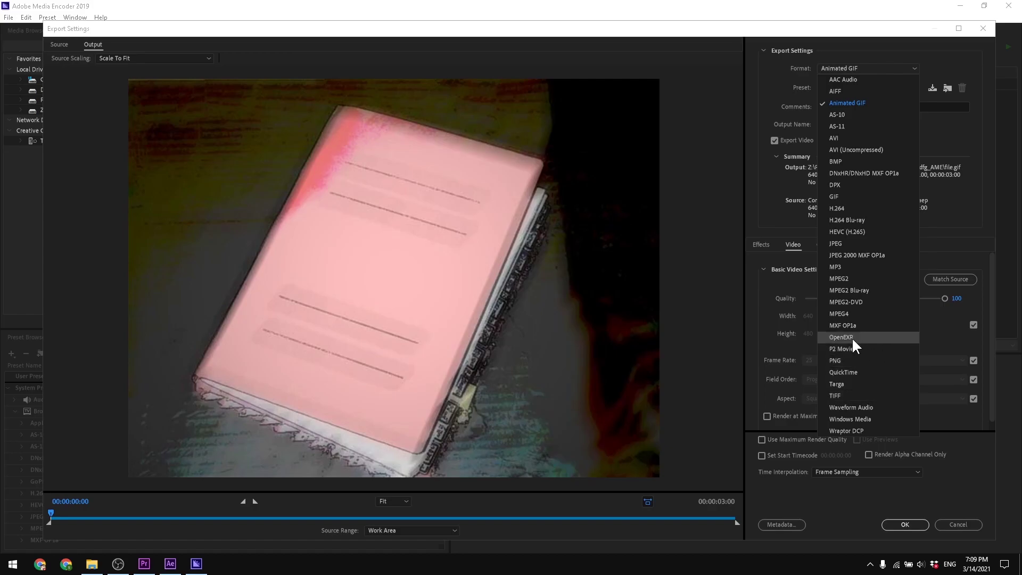
click(852, 149)
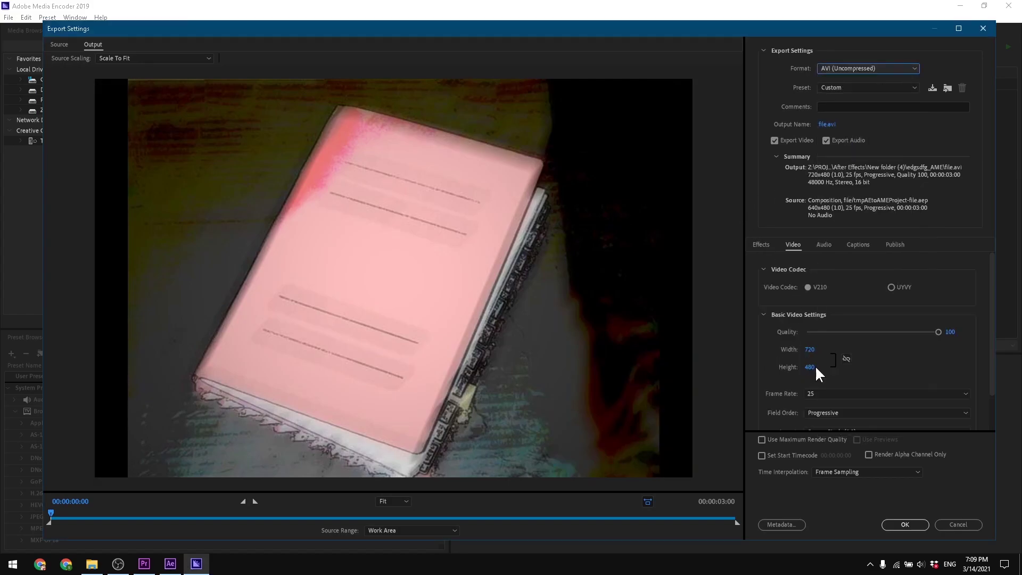
Try to set the output width to 640 with the width and height unlinked and linked
click(810, 350)
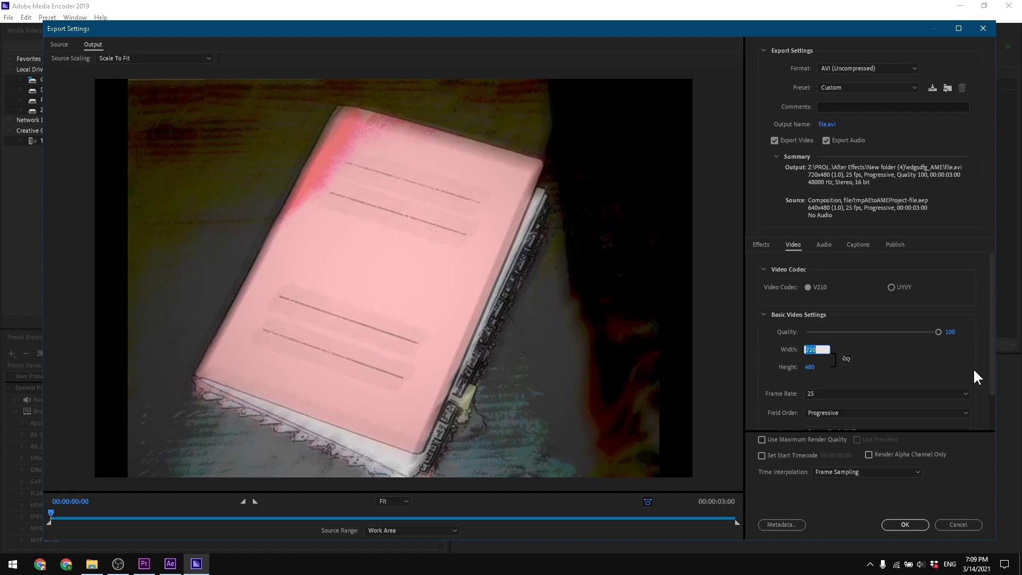
text(640)
key(Escape)
click(845, 359)
click(810, 350)
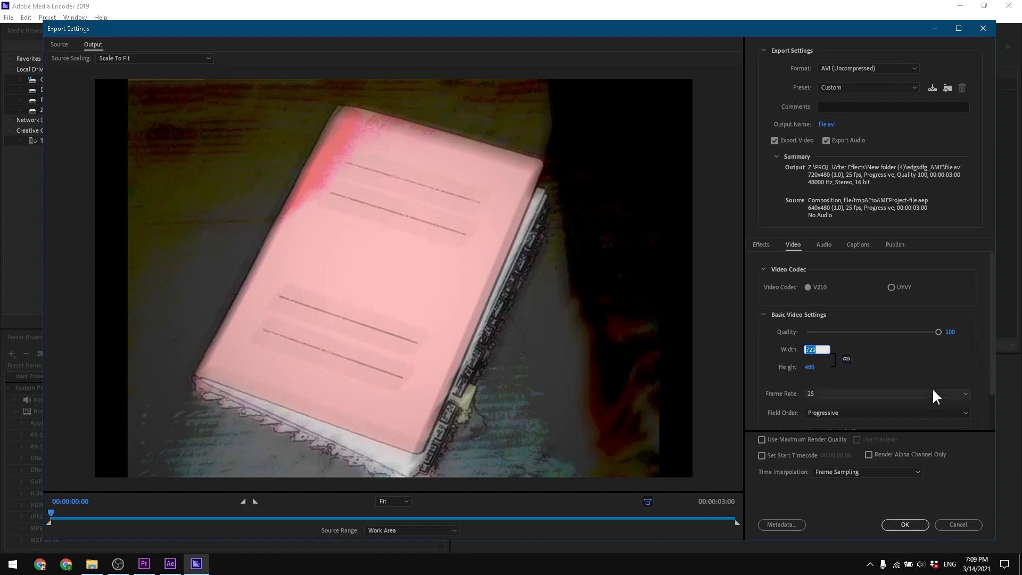
text(640)
key(Escape)
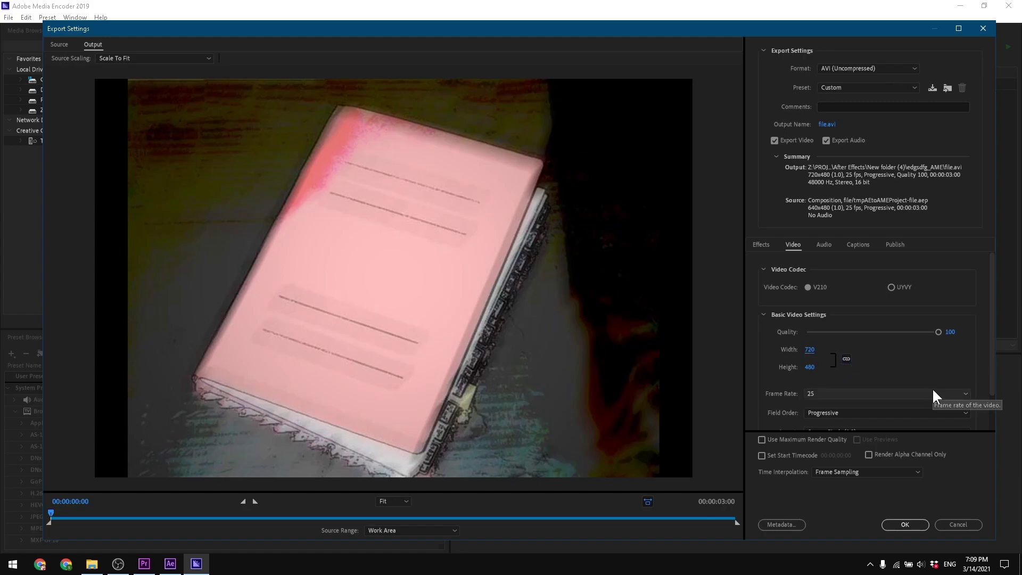
click(847, 360)
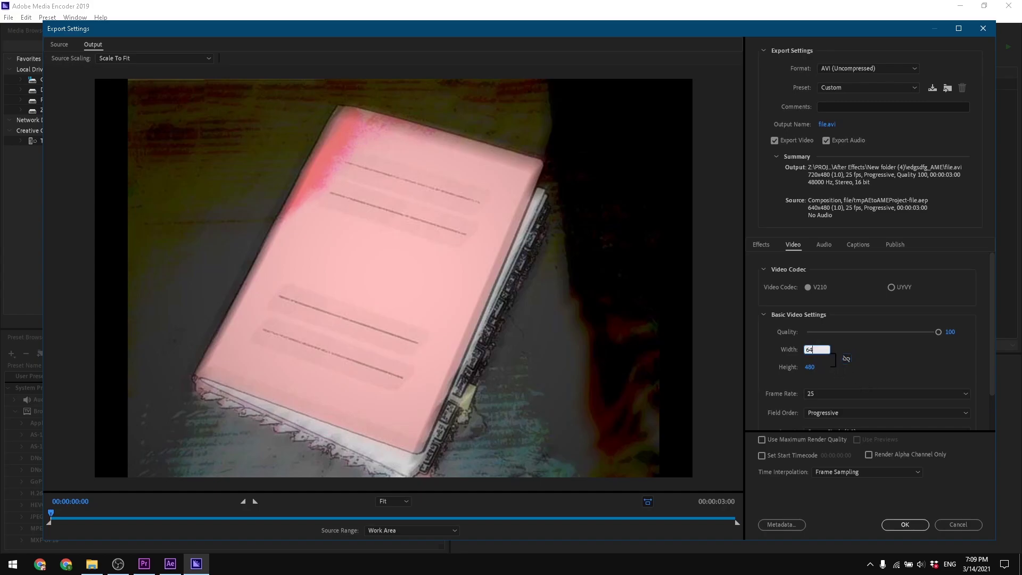
key(Escape)
Choose the UYVY video codec, and lower the export quality for a trial before returning it to the maximum
scroll(860, 378, down, 1)
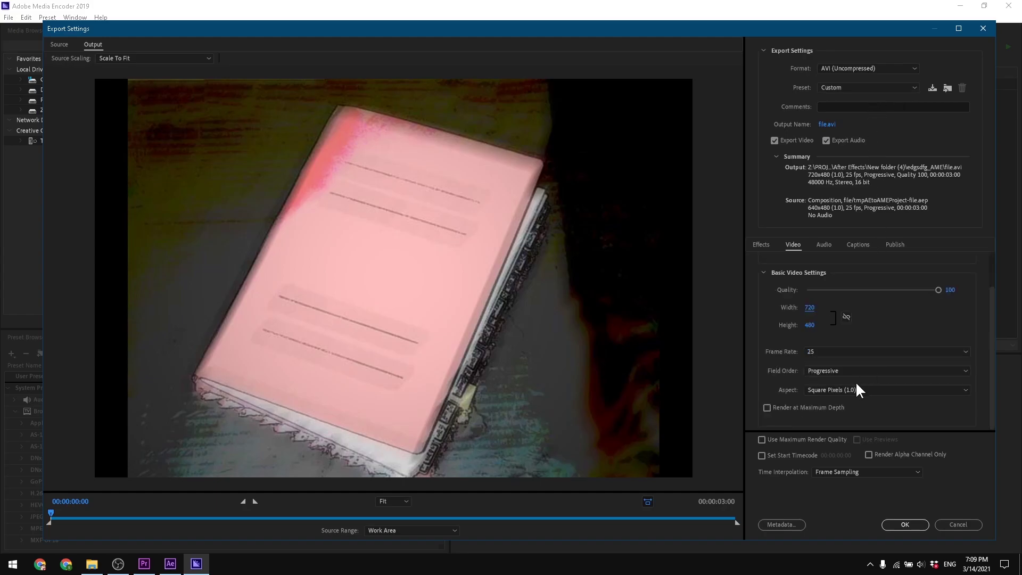
scroll(852, 373, up, 1)
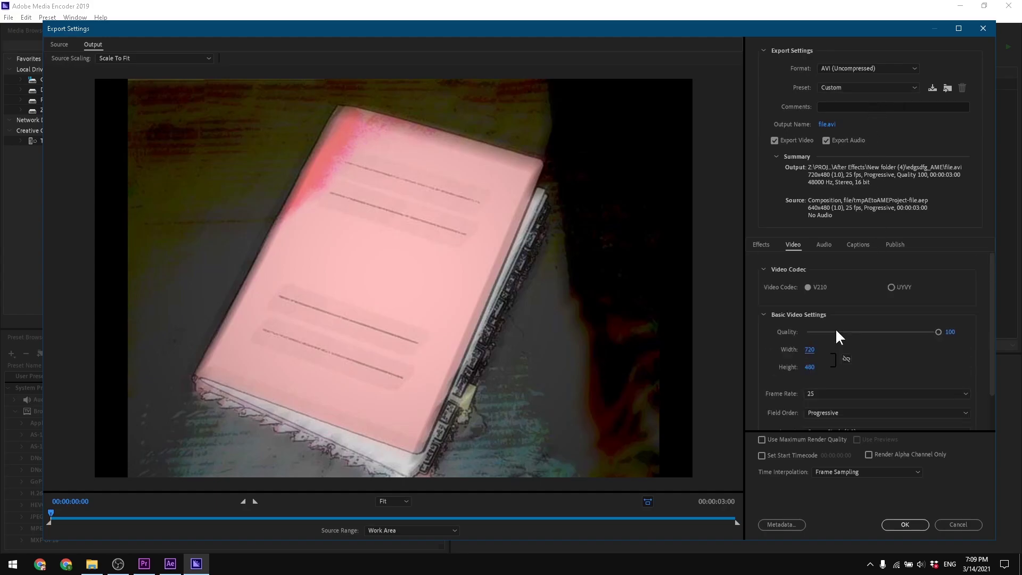
click(898, 288)
drag(882, 333, 867, 332)
scroll(887, 367, down, 1)
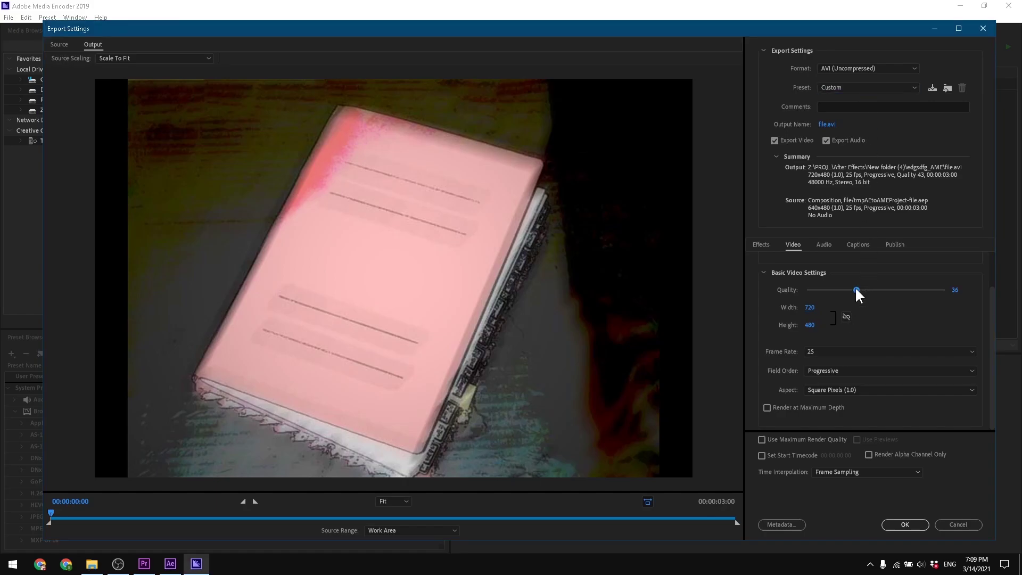
drag(865, 289, 971, 306)
Check the Effects export settings and try raising the output height to about 537 with the width at 720
click(763, 245)
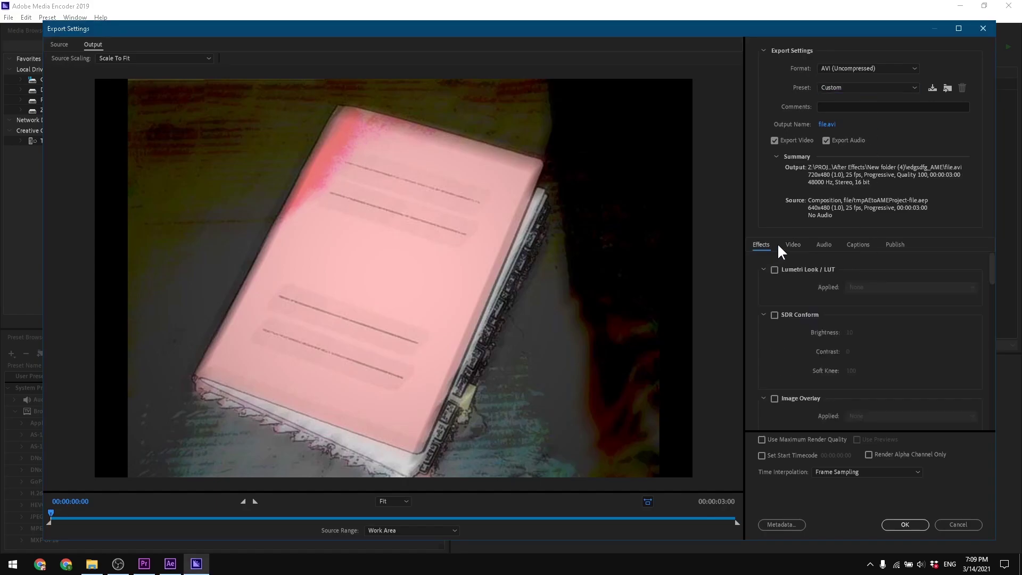
click(791, 245)
drag(810, 325, 904, 334)
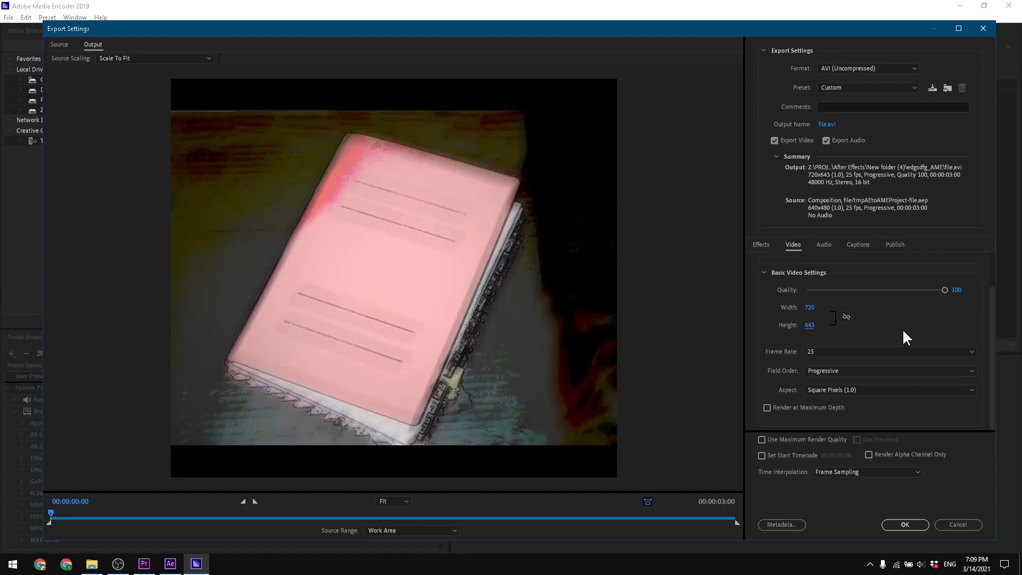
drag(809, 327, 831, 319)
click(809, 308)
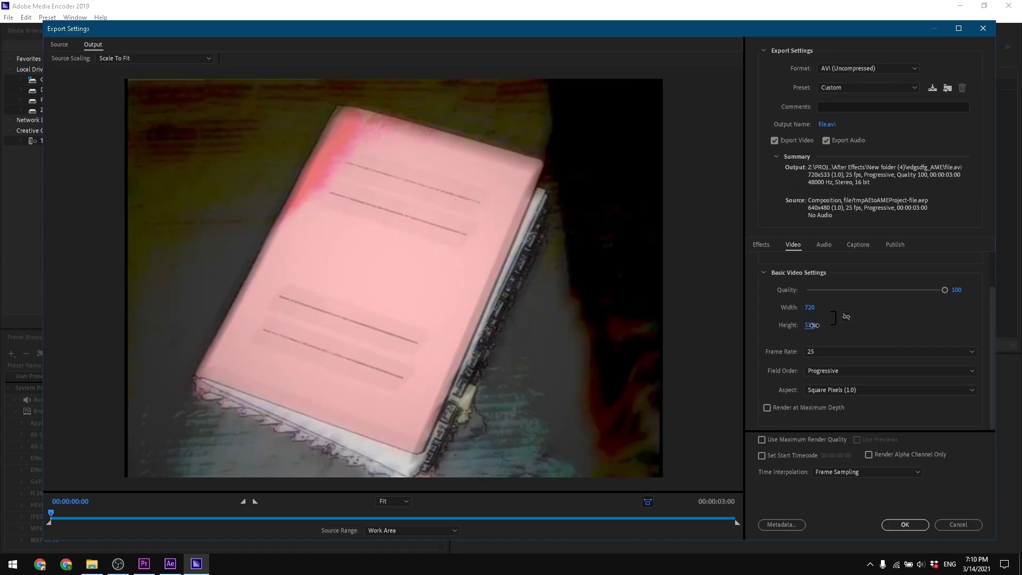
Try the H.264 Blu-ray format, look through its video and bitrate settings, and return to AVI (Uncompressed)
click(872, 68)
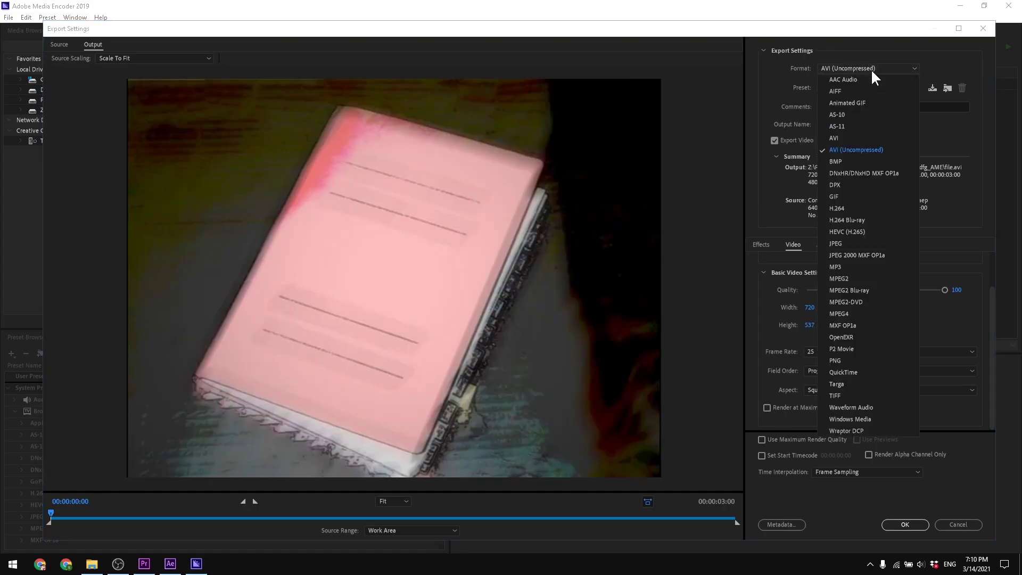
click(856, 223)
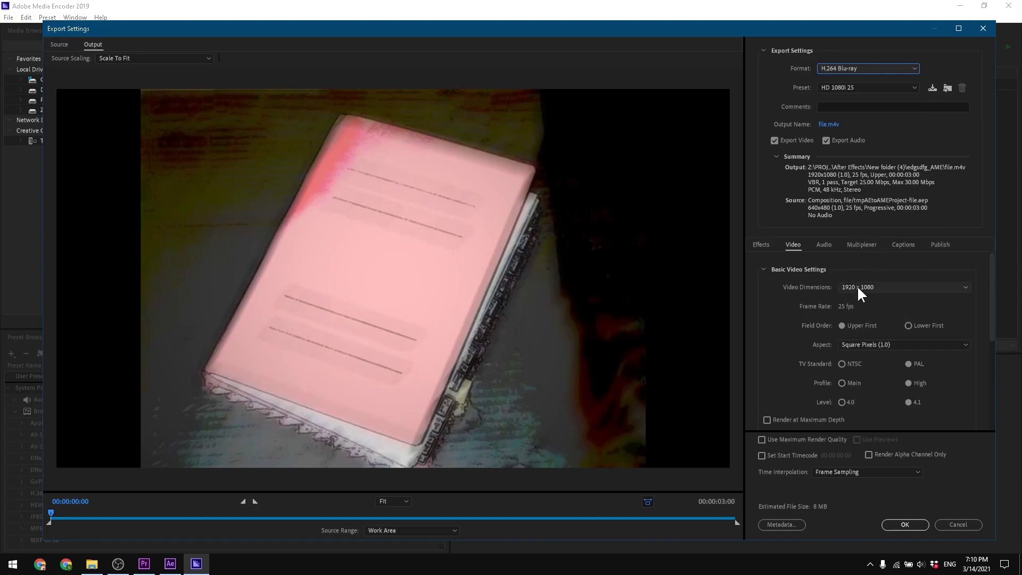
scroll(854, 305, down, 3)
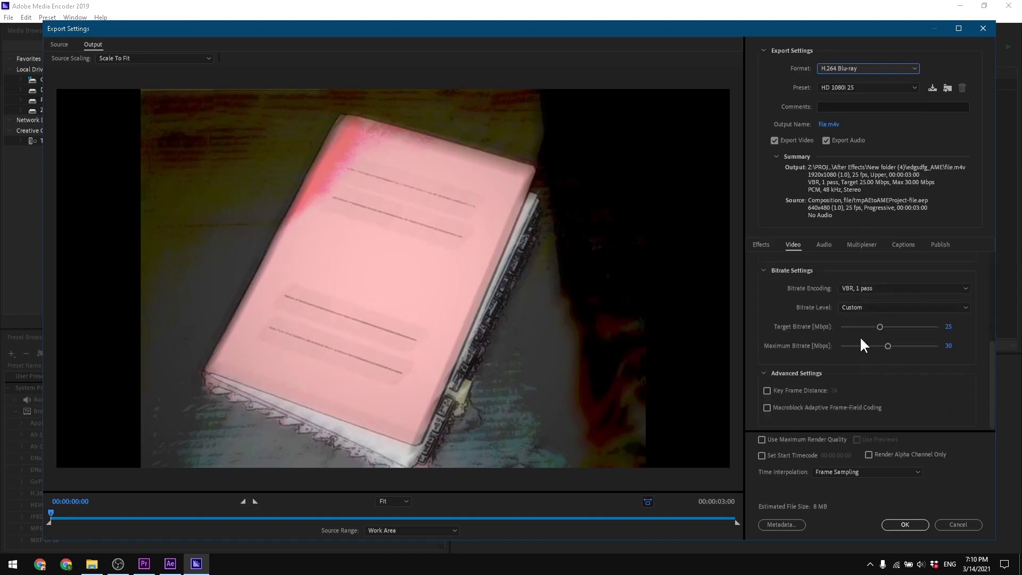
scroll(858, 330, up, 4)
click(865, 69)
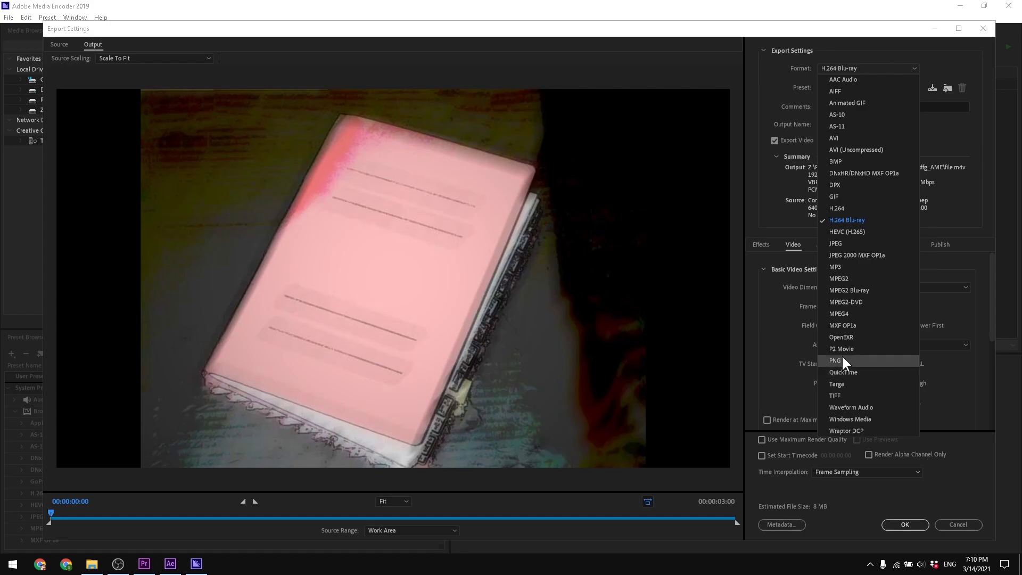
click(858, 153)
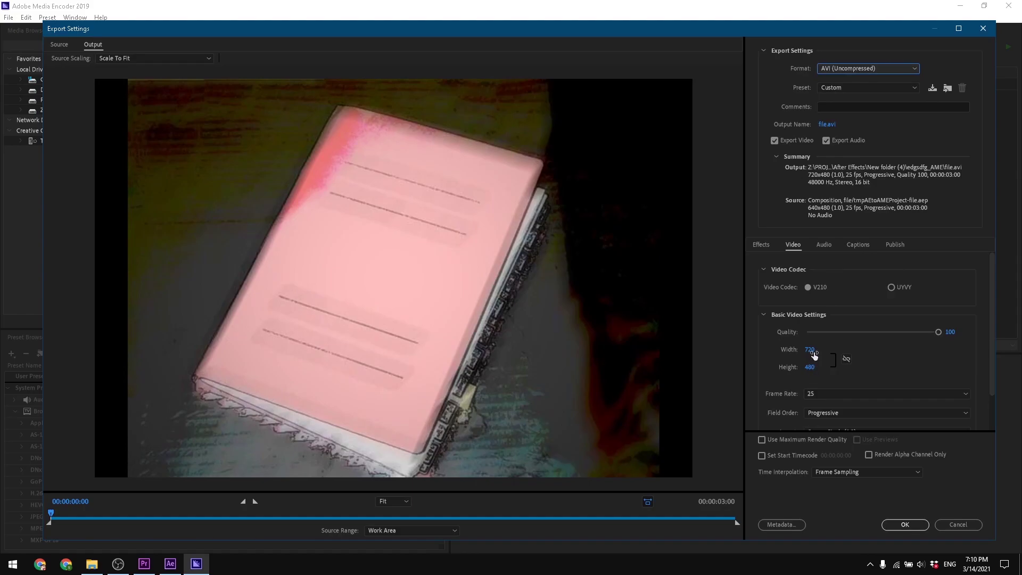
Set the output height to 540 while keeping the width at 720, and link the two dimensions
click(811, 350)
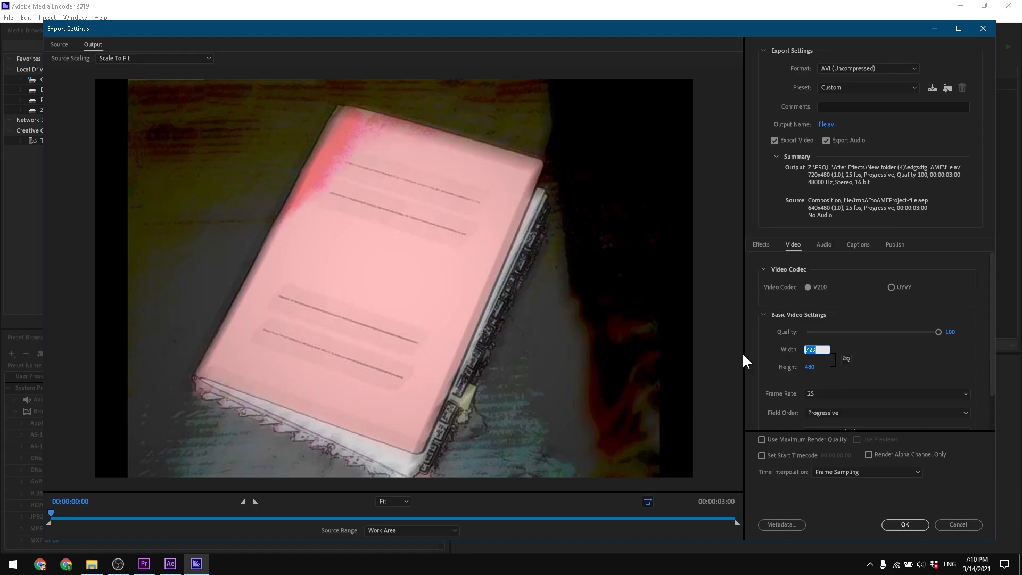
click(810, 367)
text(540)
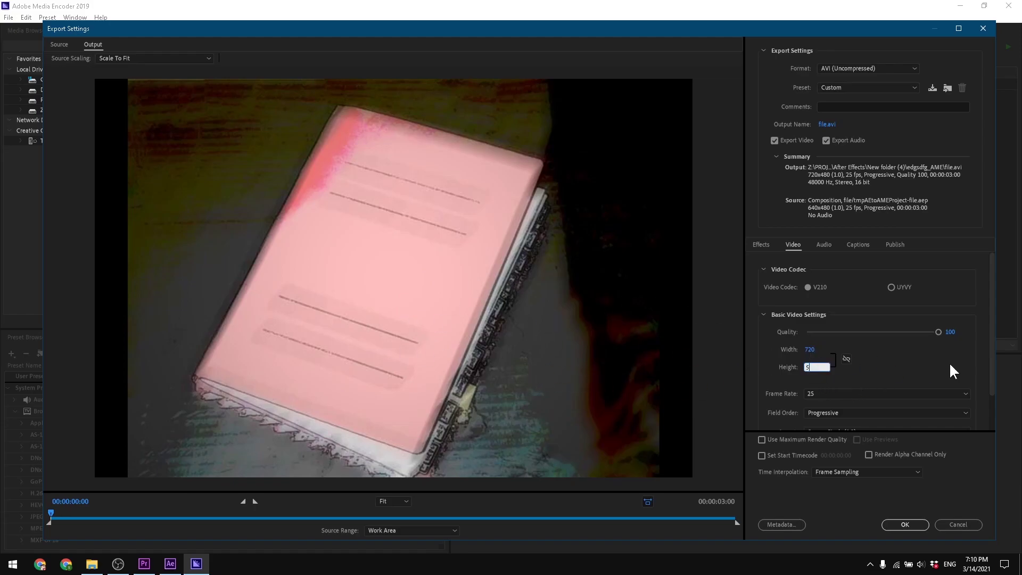
click(950, 365)
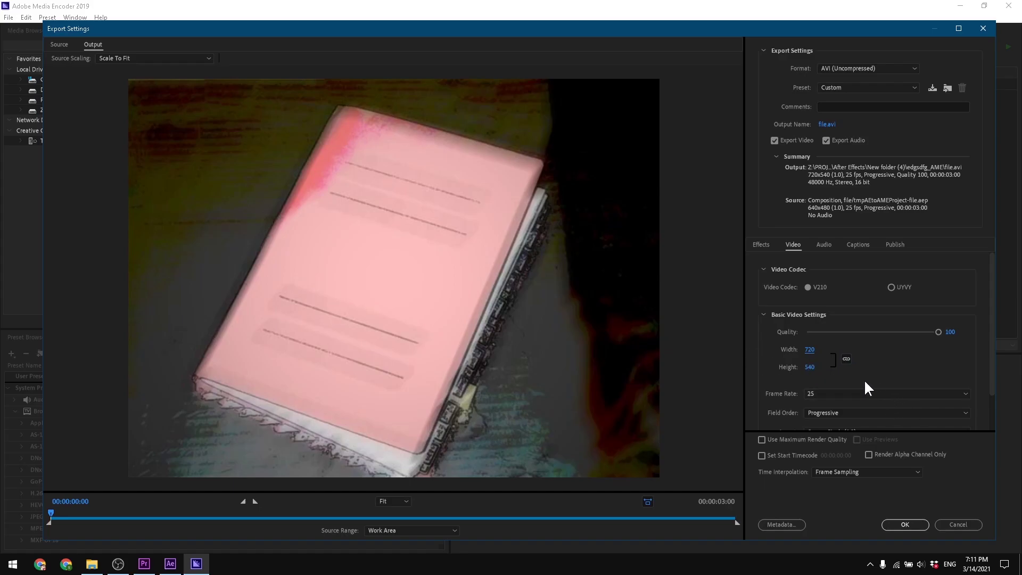
scroll(827, 382, down, 2)
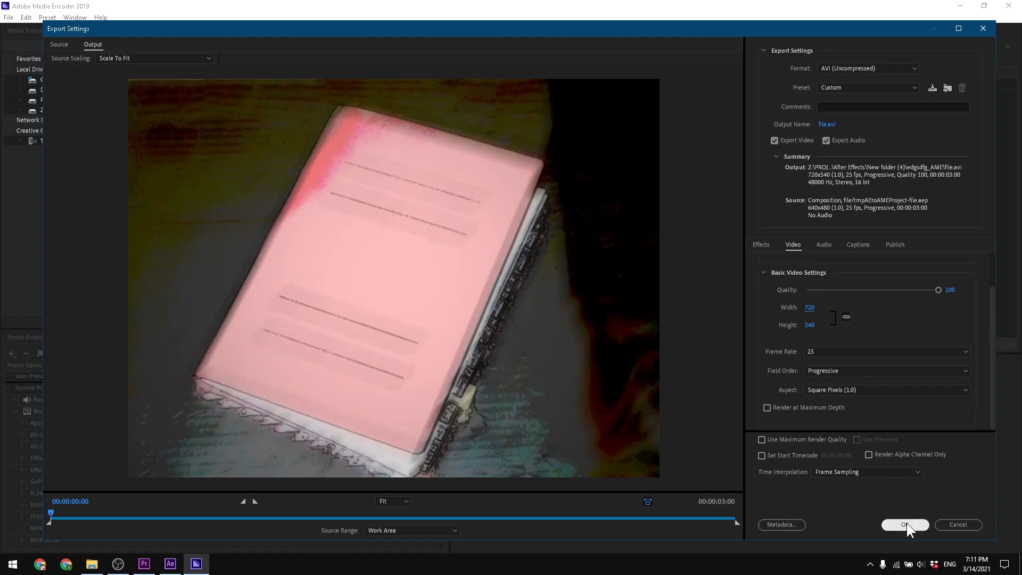
Save the output as file.avi in the edgsdfg_AME folder, and accept the export settings to encode the queue
click(827, 124)
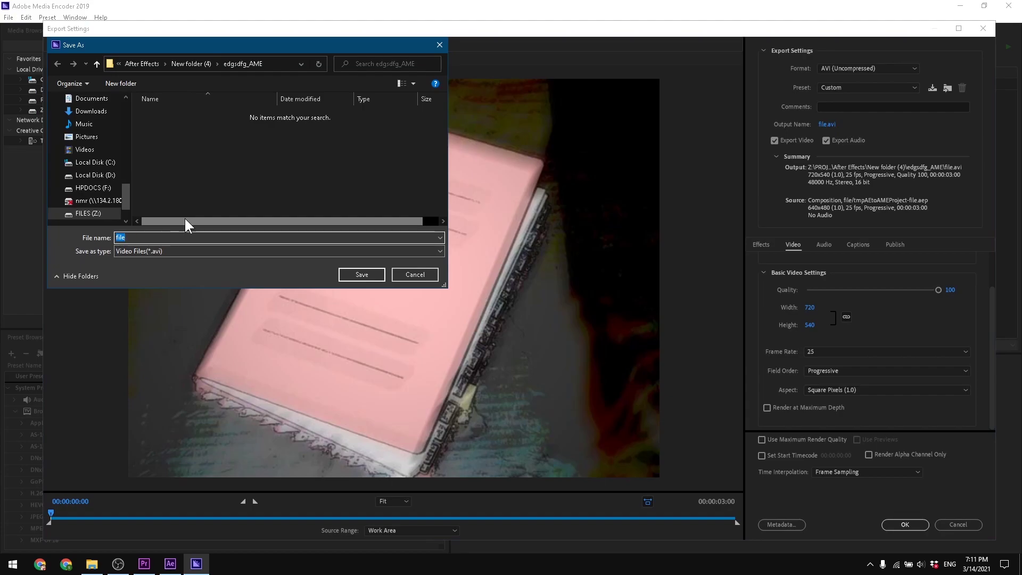
click(354, 274)
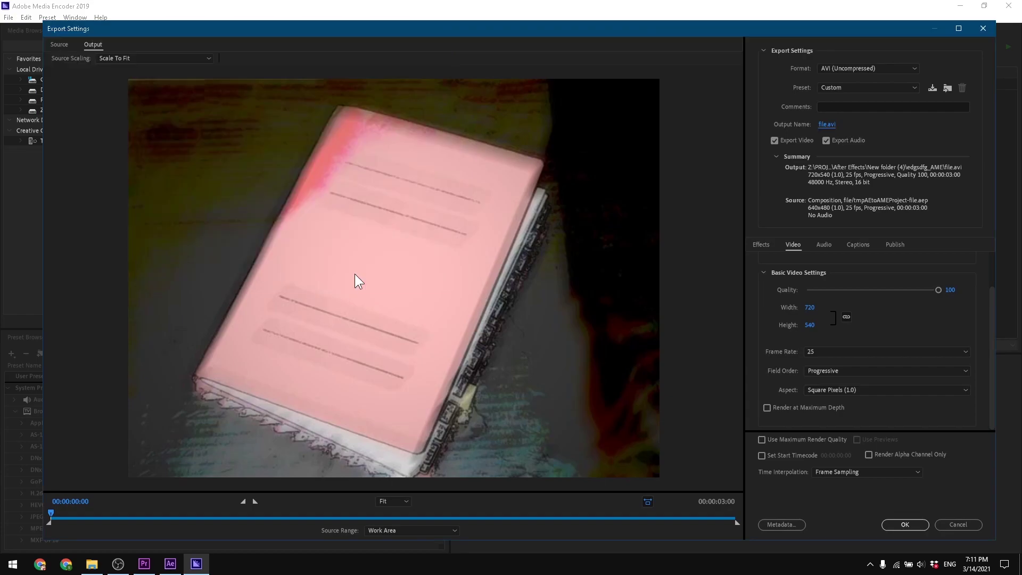
click(905, 525)
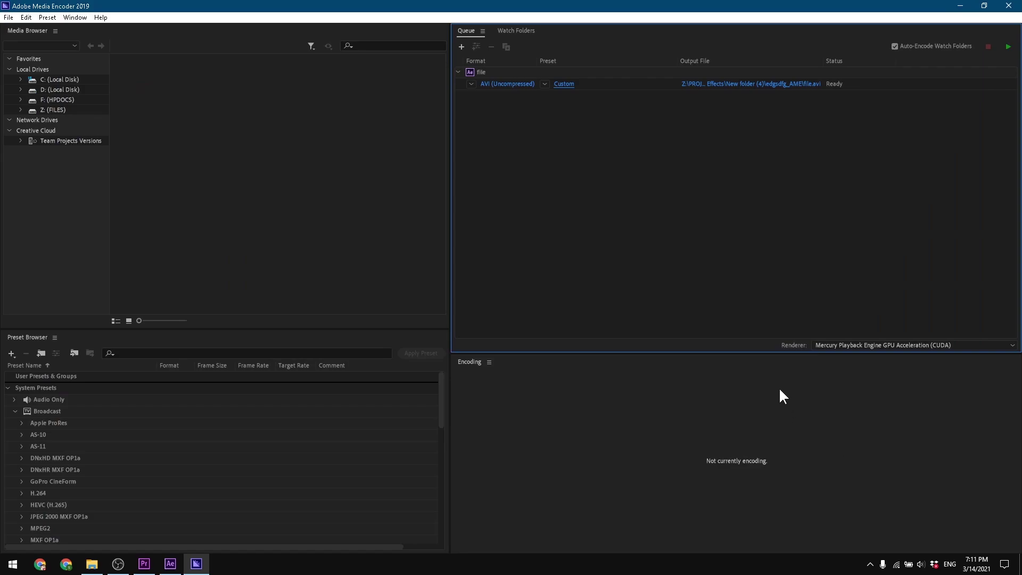
click(1009, 46)
Open the export's output folder and play the rendered file video twice in VLC, closing the player and folder
click(803, 86)
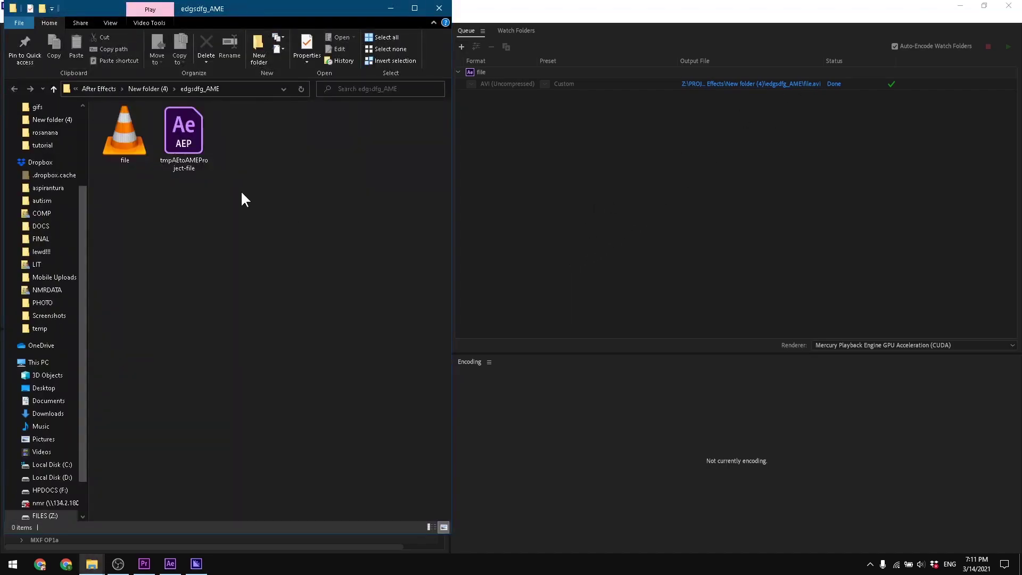
double_click(104, 122)
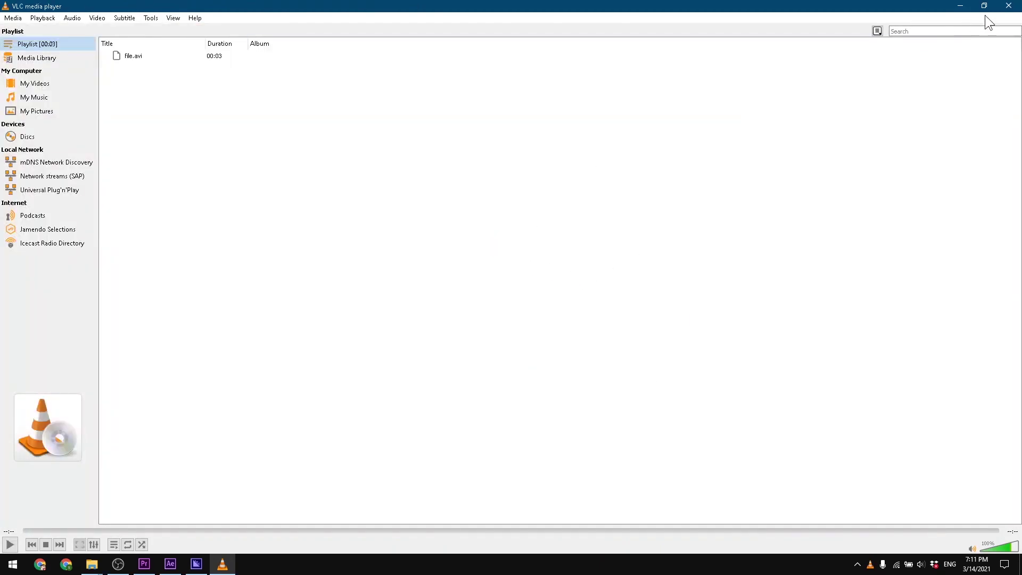
click(1008, 6)
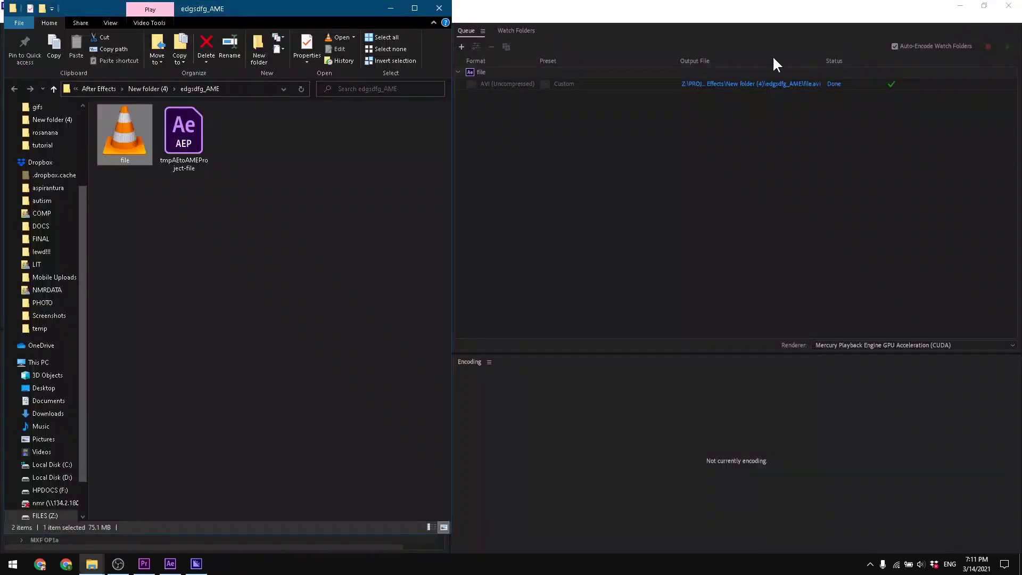
double_click(119, 135)
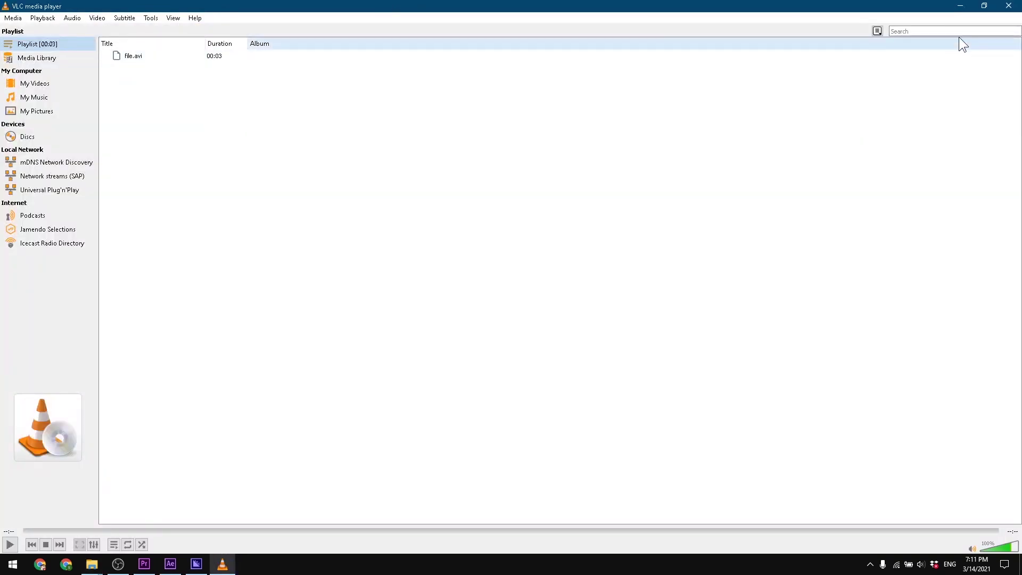
click(1008, 7)
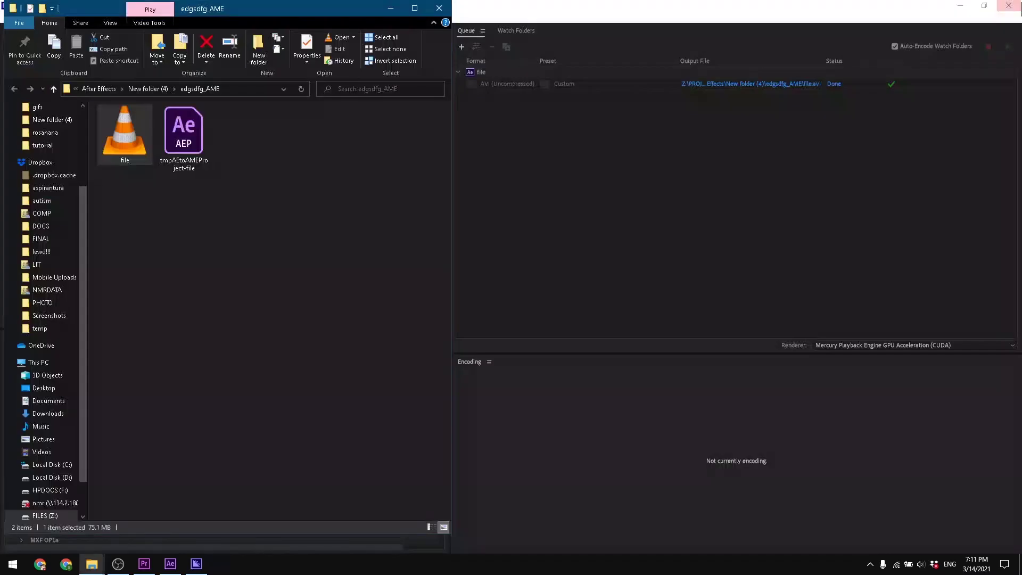
click(439, 8)
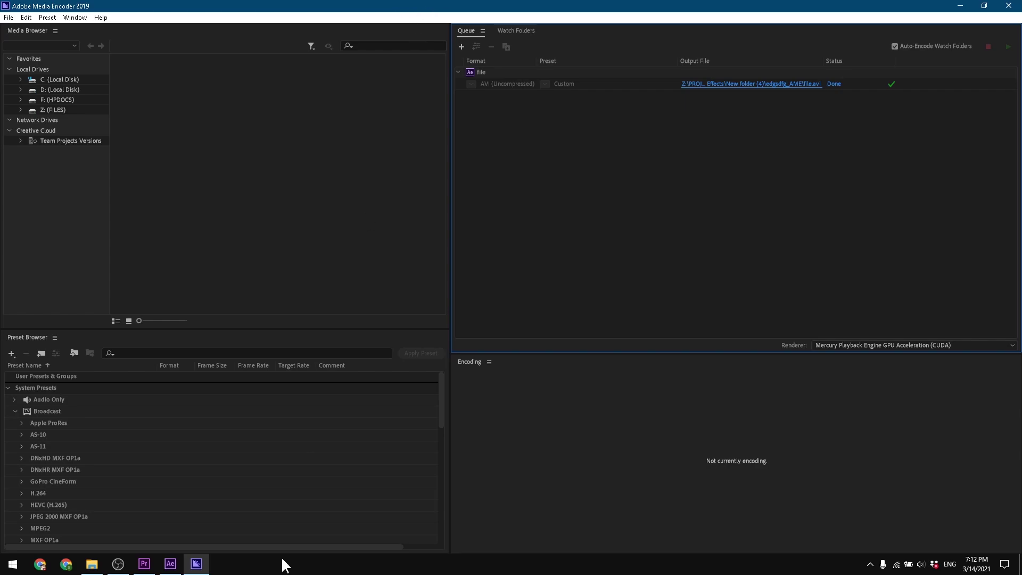
click(119, 564)
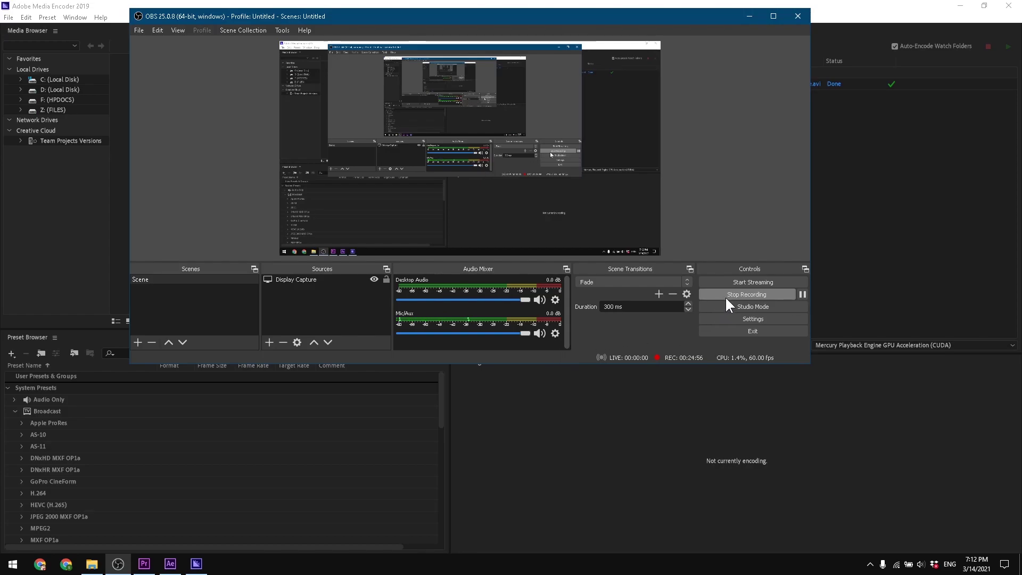